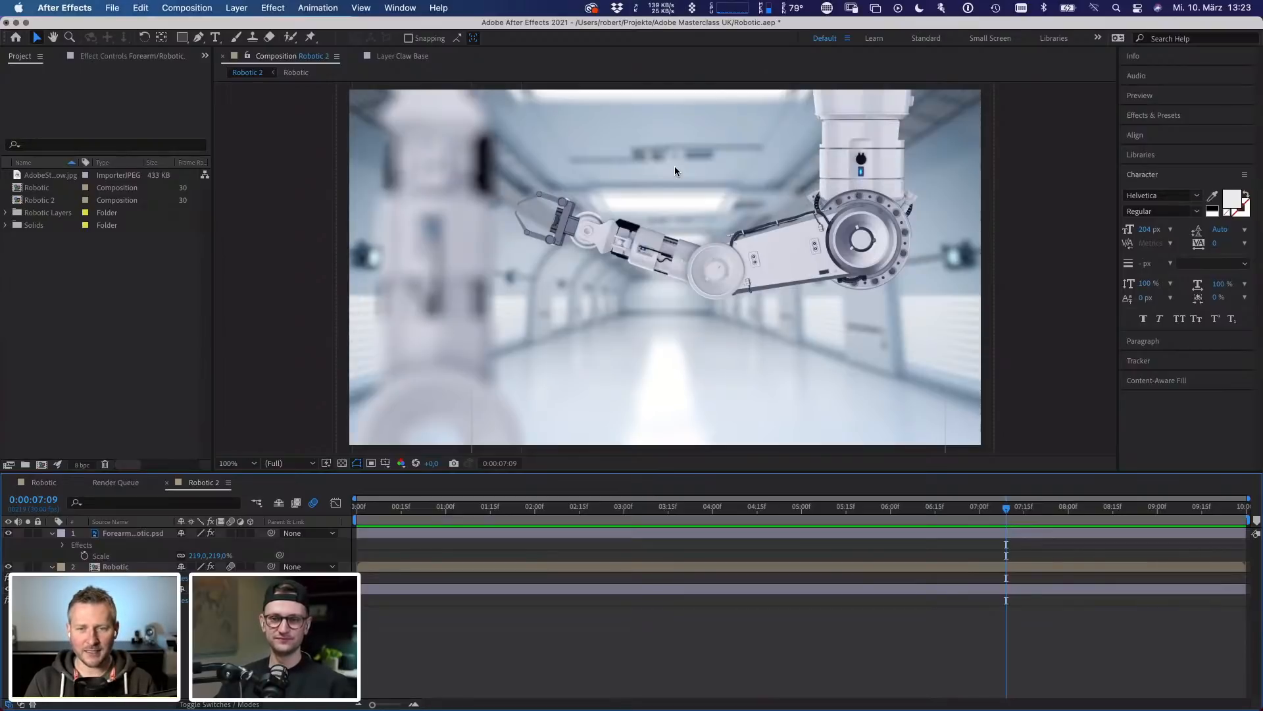
- Scrub through the Robotic 2 composition to review the robotic arm and claw animation
left_click_drag(367, 516, 932, 511)
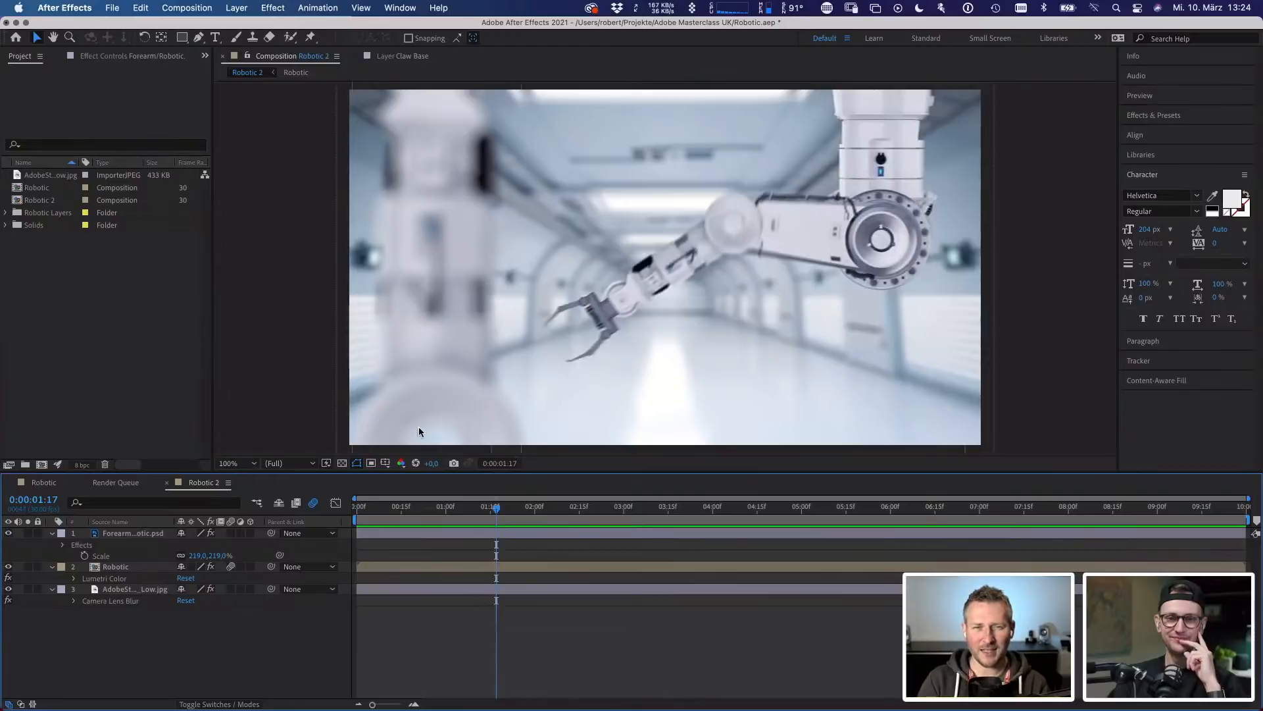
left_click(503, 510)
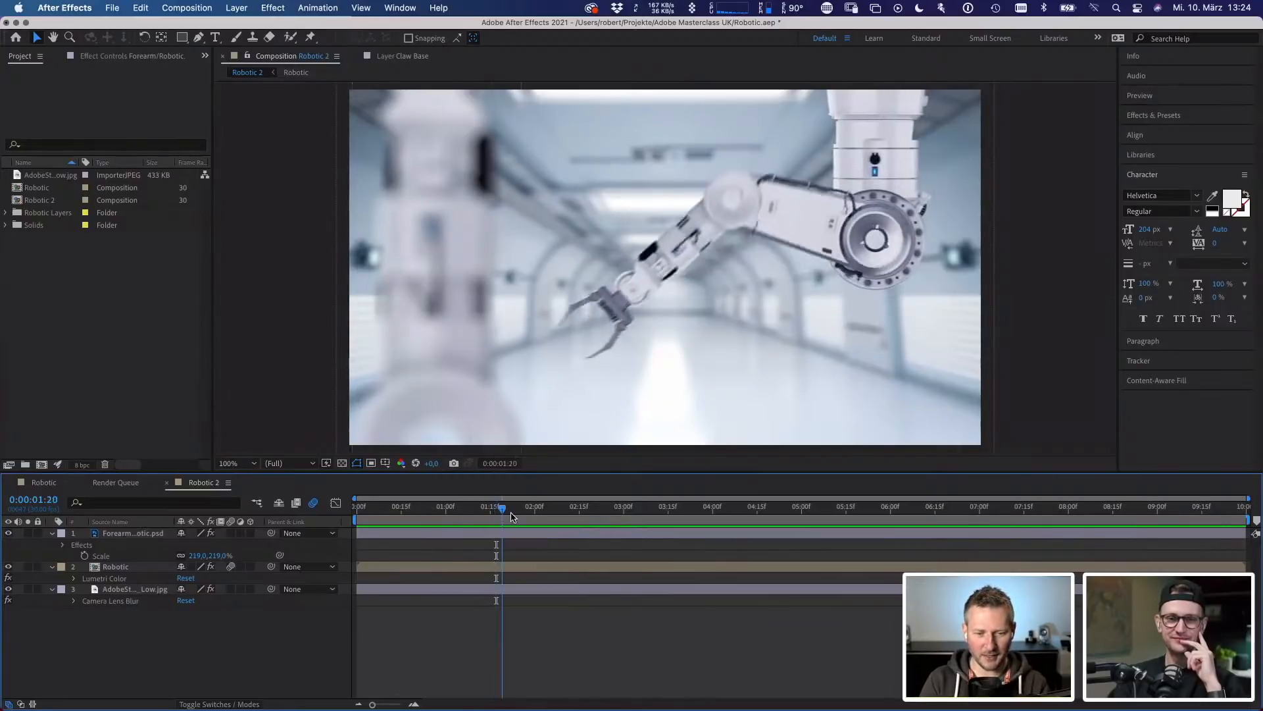
left_click_drag(512, 517, 699, 520)
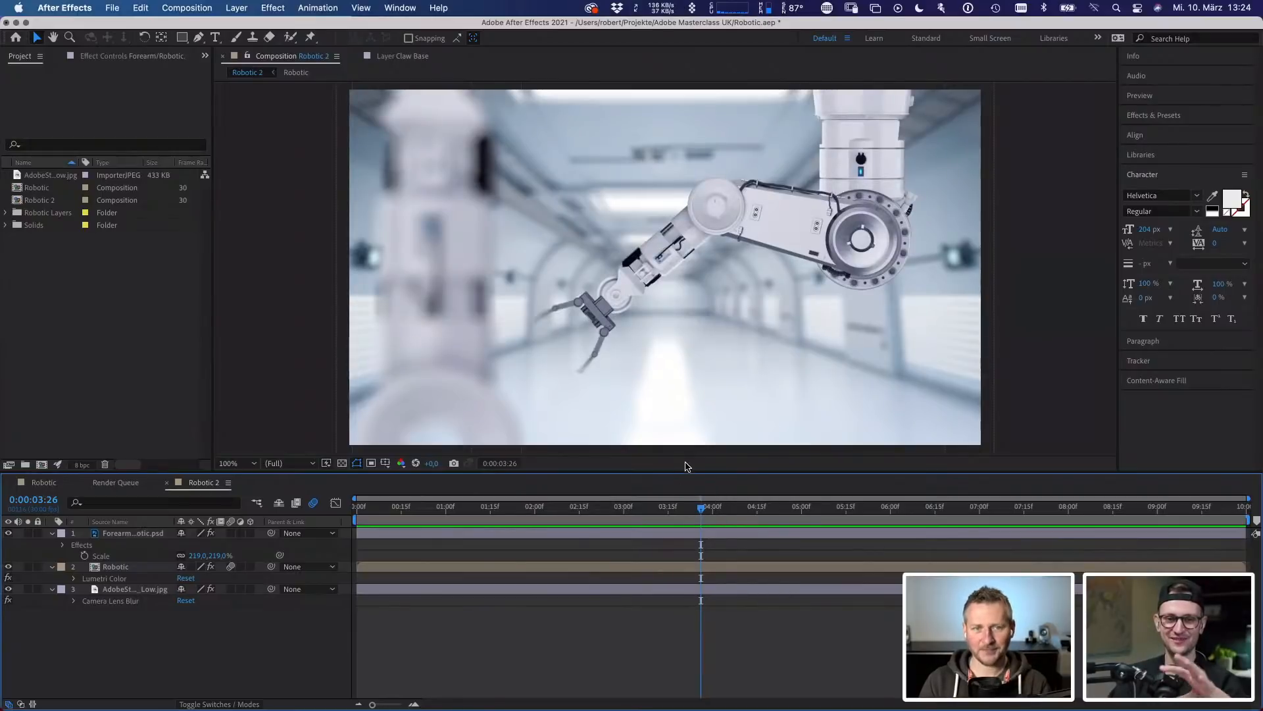
left_click_drag(697, 514, 733, 515)
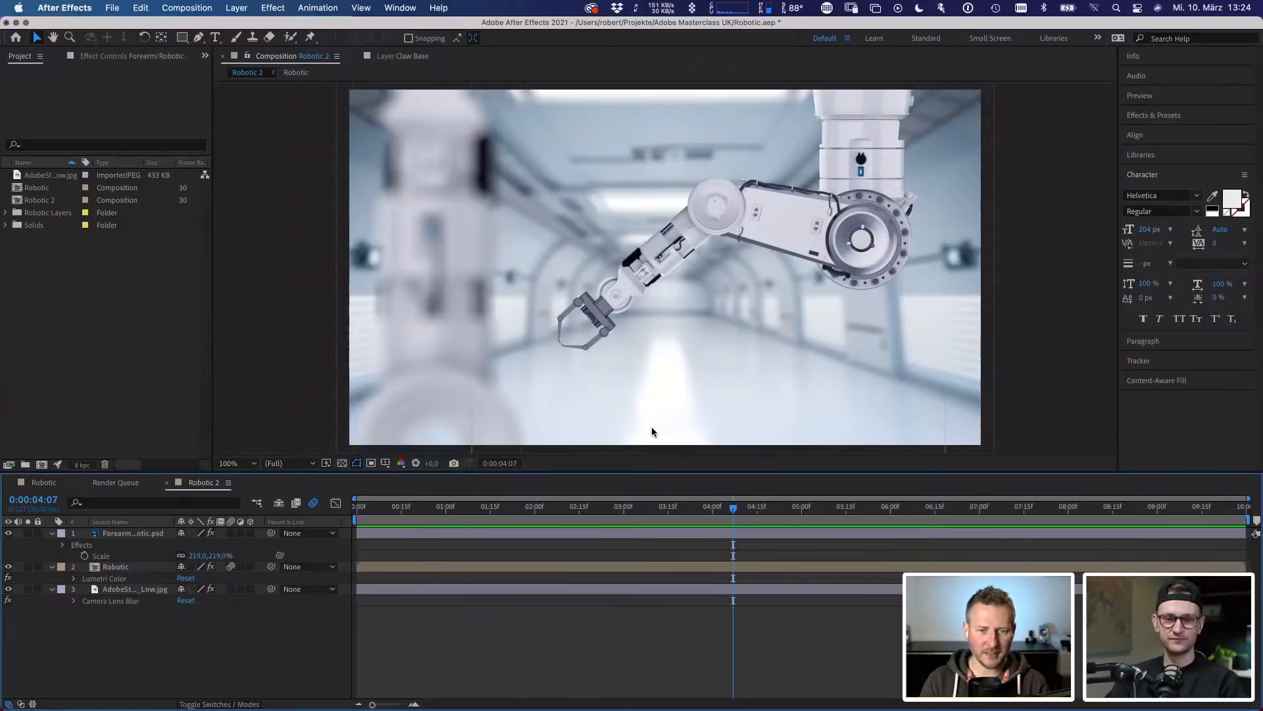
left_click_drag(652, 508, 638, 513)
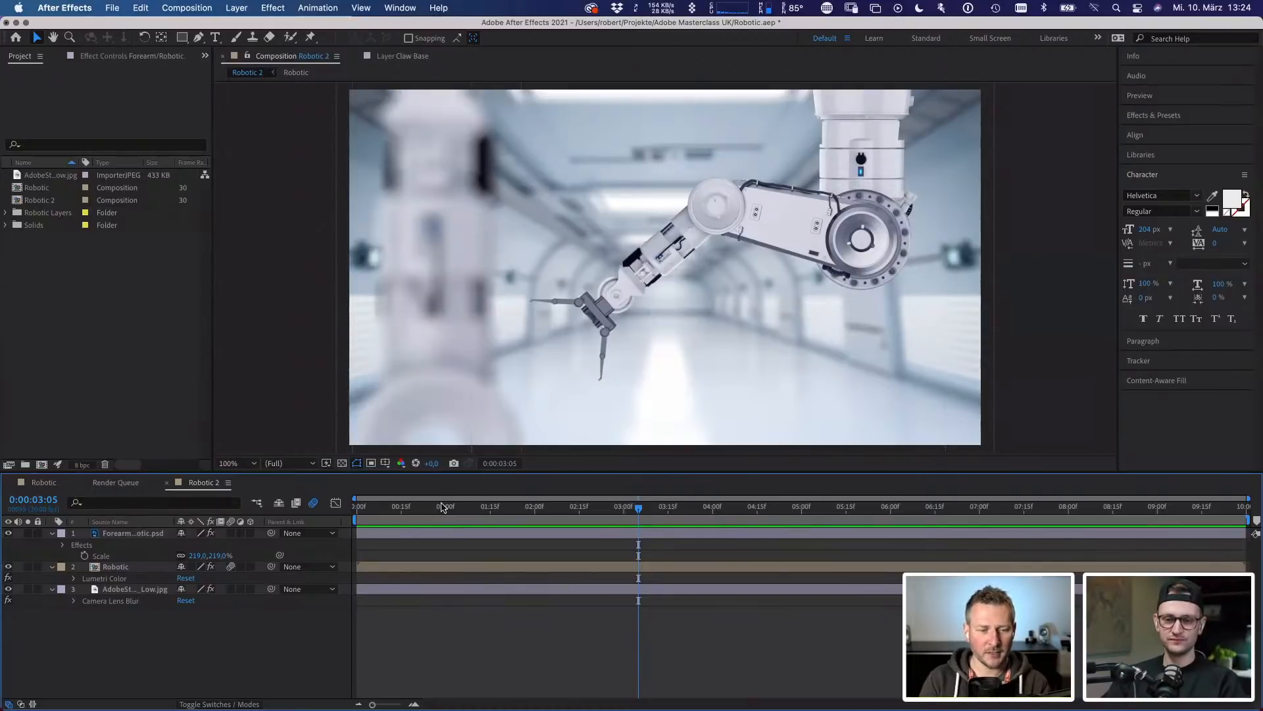
left_click(441, 508)
left_click(519, 517)
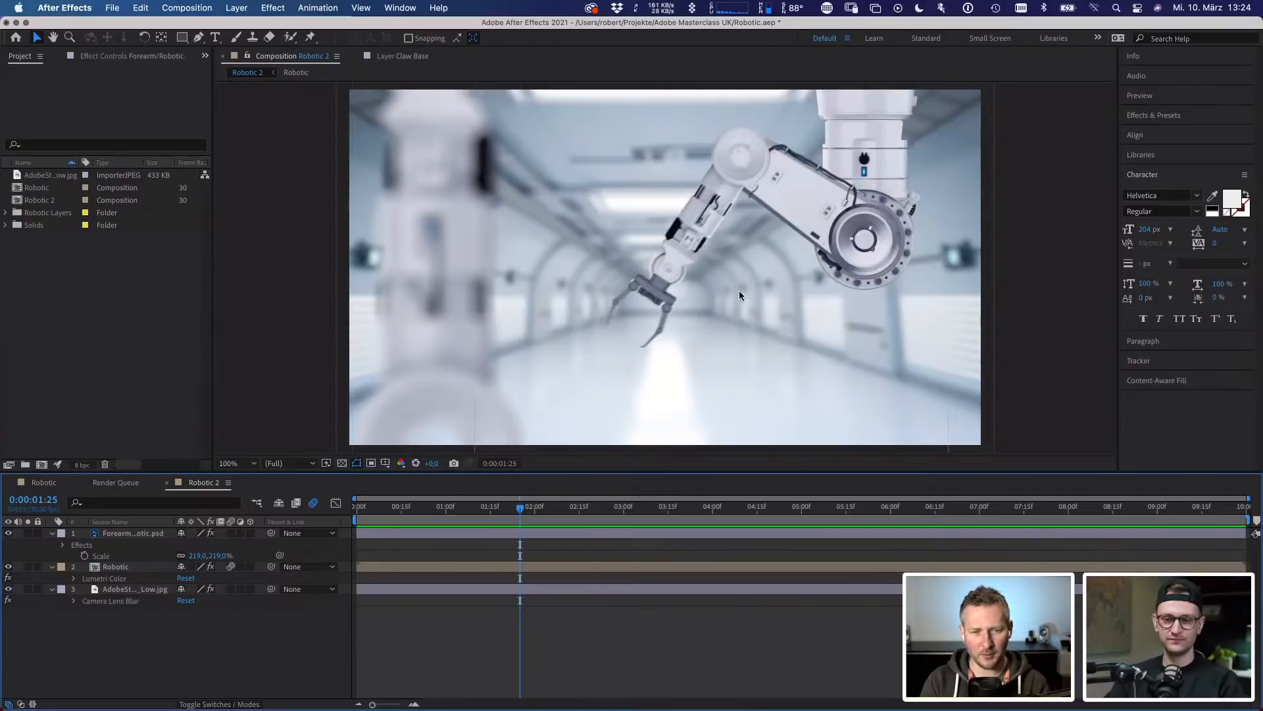
- Turn off the Camera Lens Blur and Lumetri Color effects on the background image, Robotic and Forearm layers
left_click(118, 588)
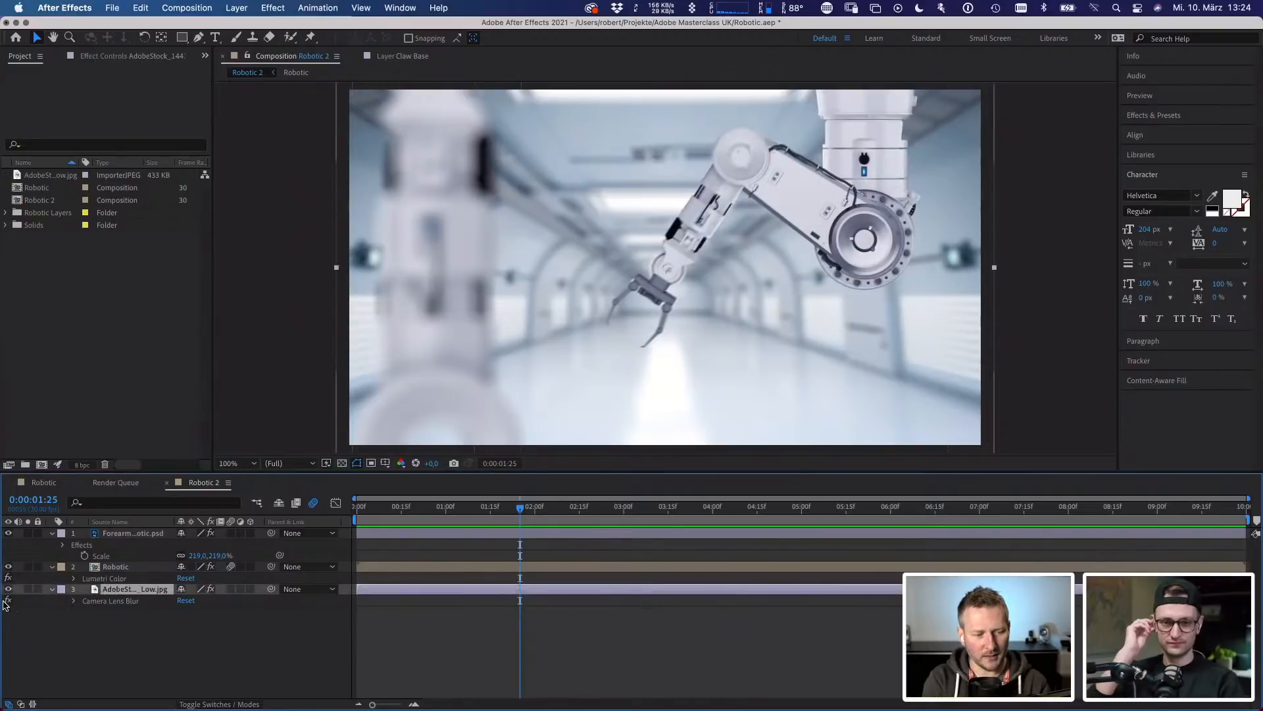
left_click(8, 601)
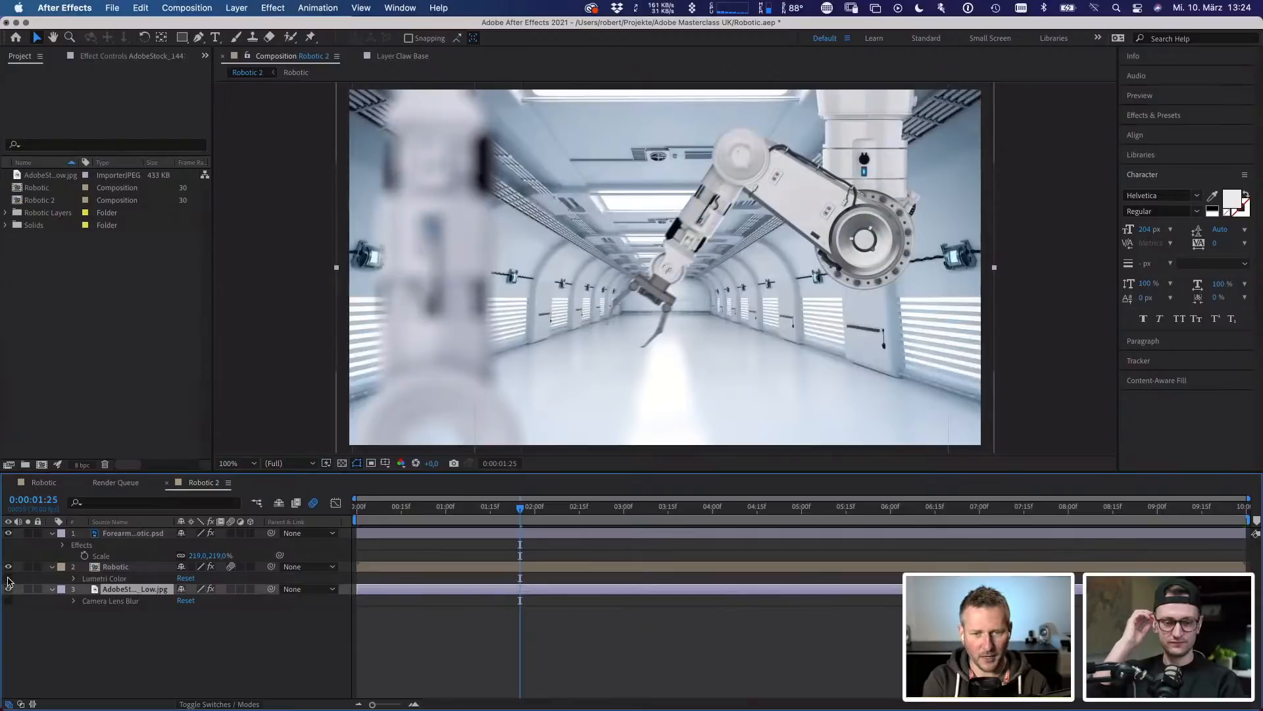
left_click(106, 534)
key("e")
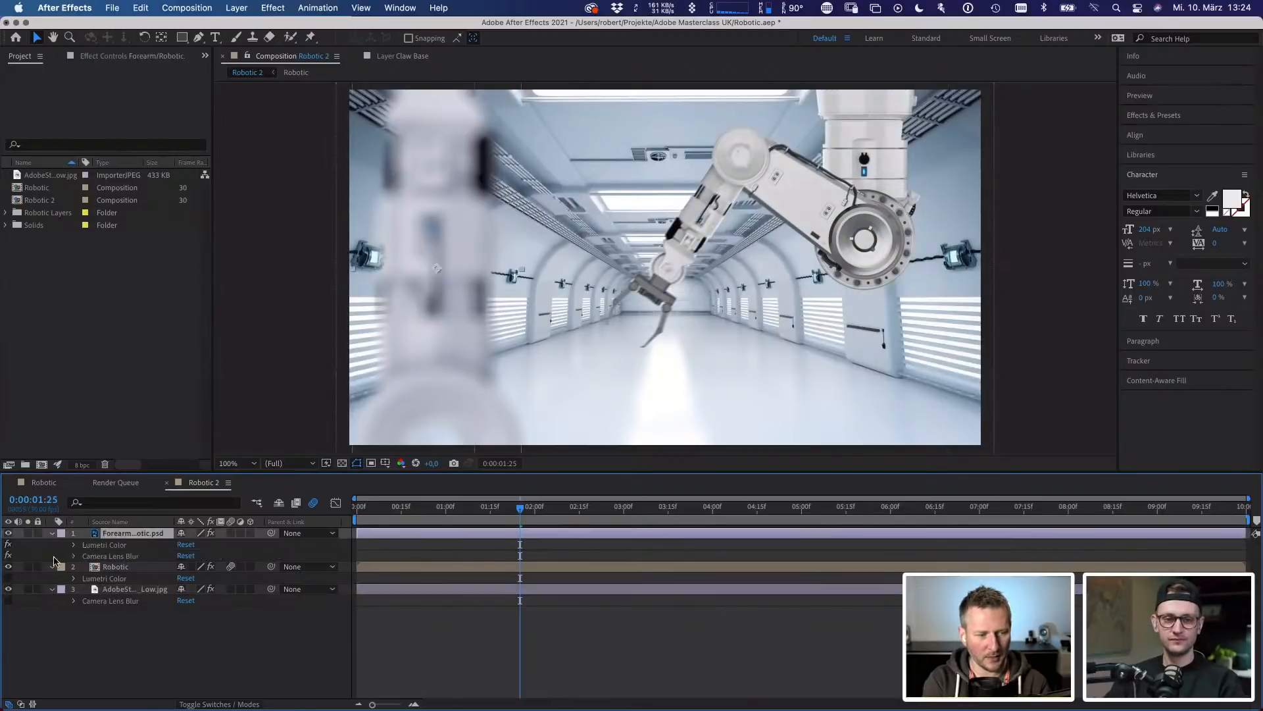
left_click(8, 555)
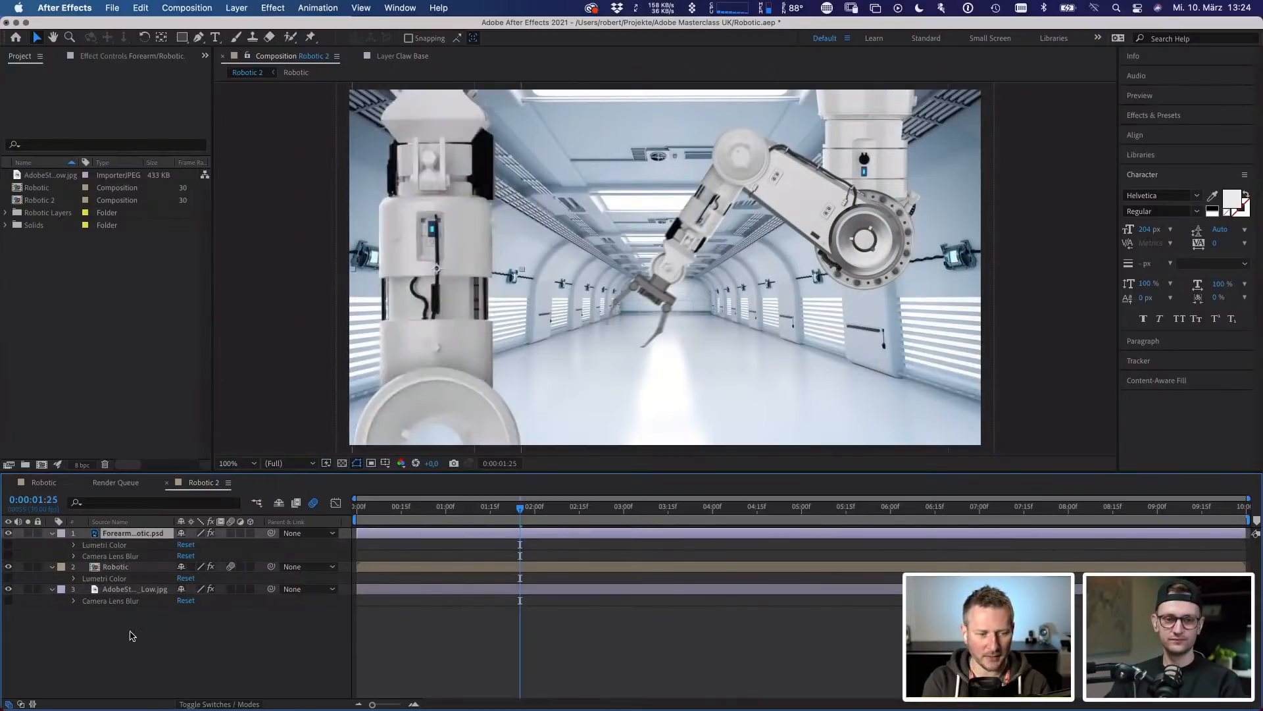
left_click(132, 625)
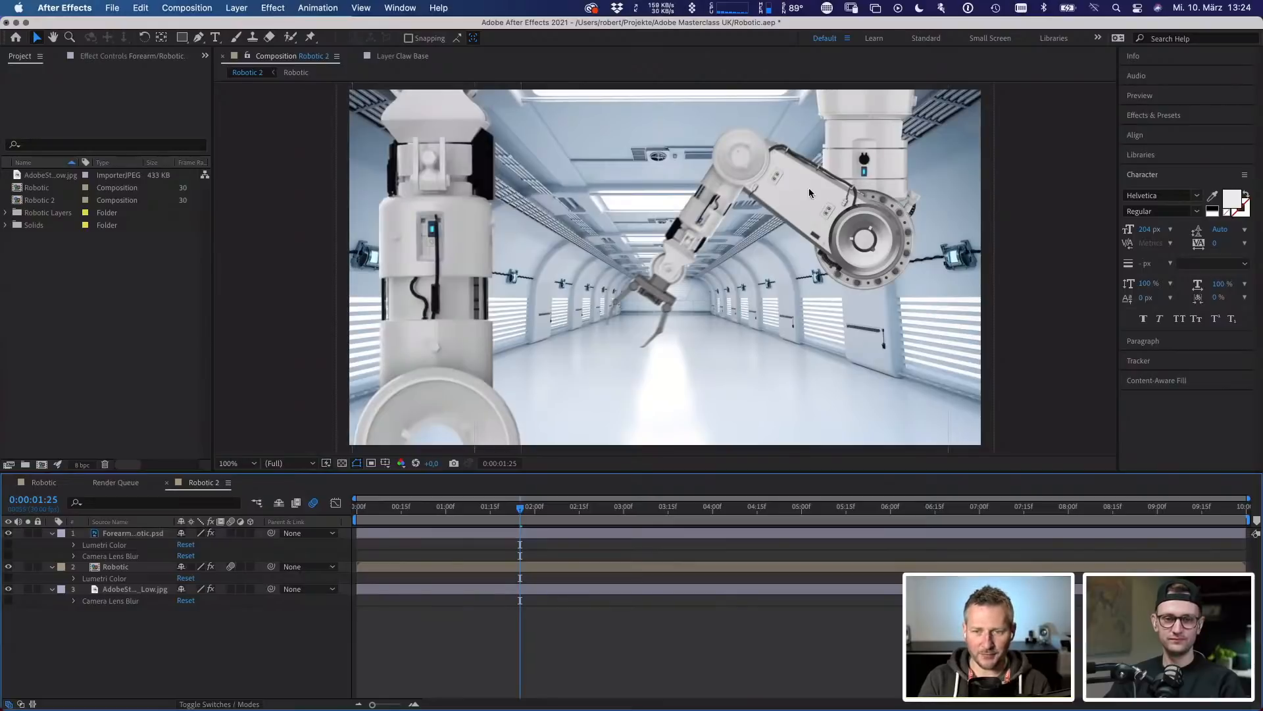
- Examine the project's background image and two Robotic compositions, and expand the Robotic Layers folder to inspect its Base layer
left_click(58, 176)
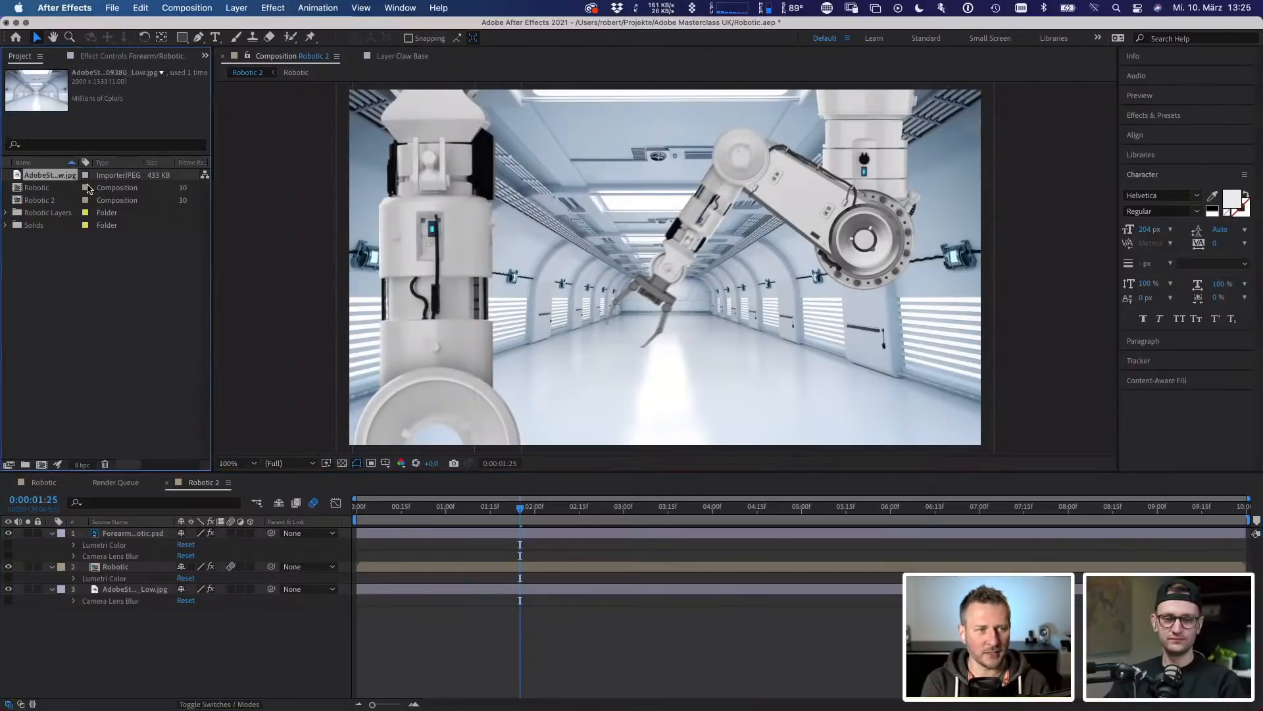
left_click(32, 188)
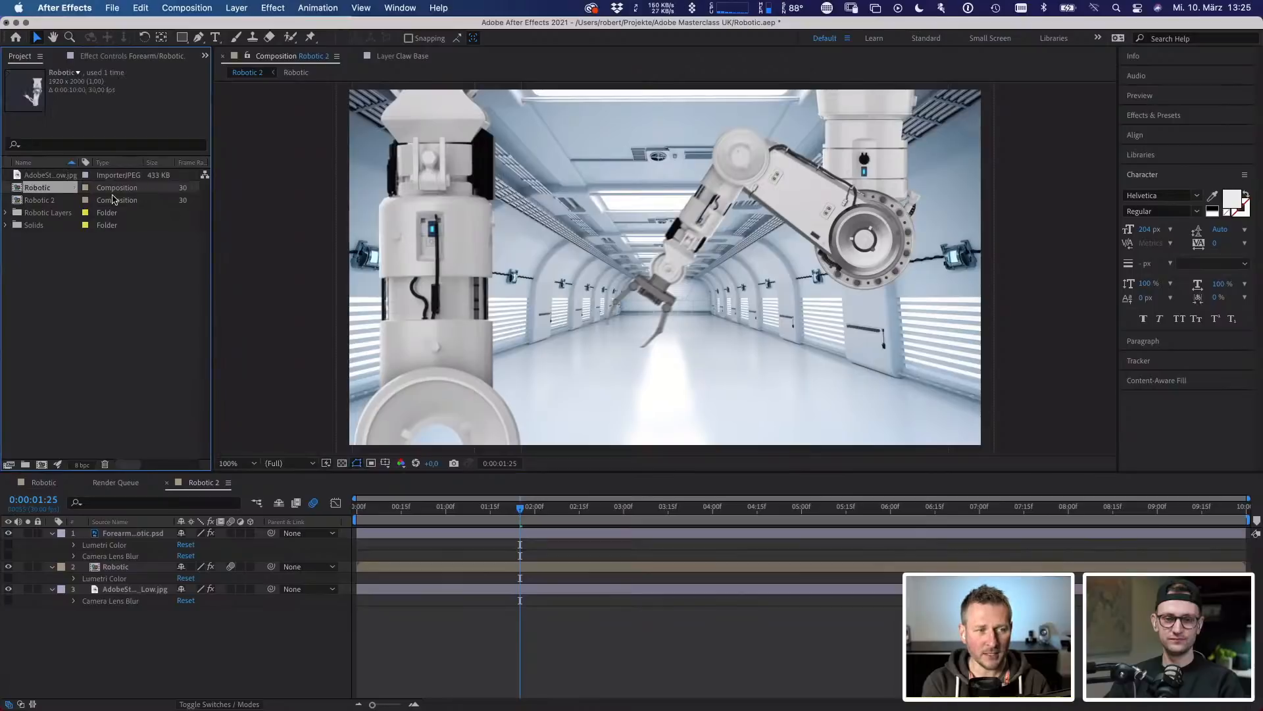
left_click(55, 200)
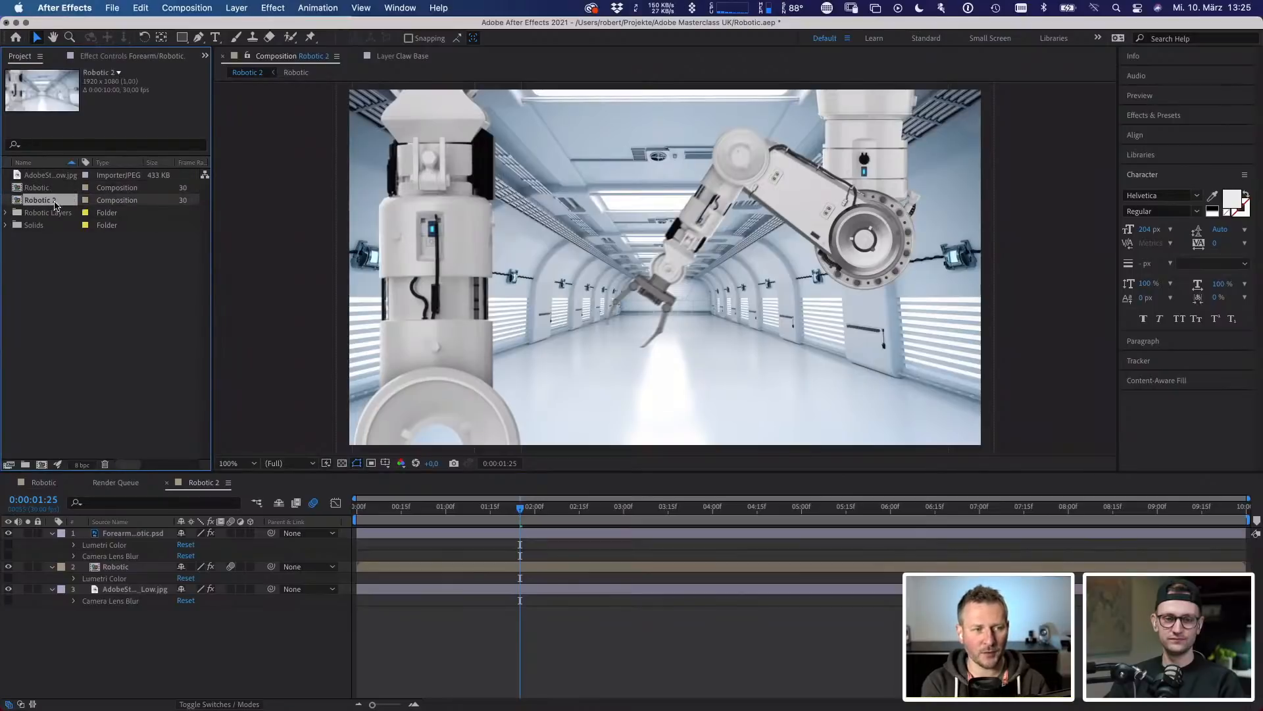
left_click(7, 212)
left_click(52, 225)
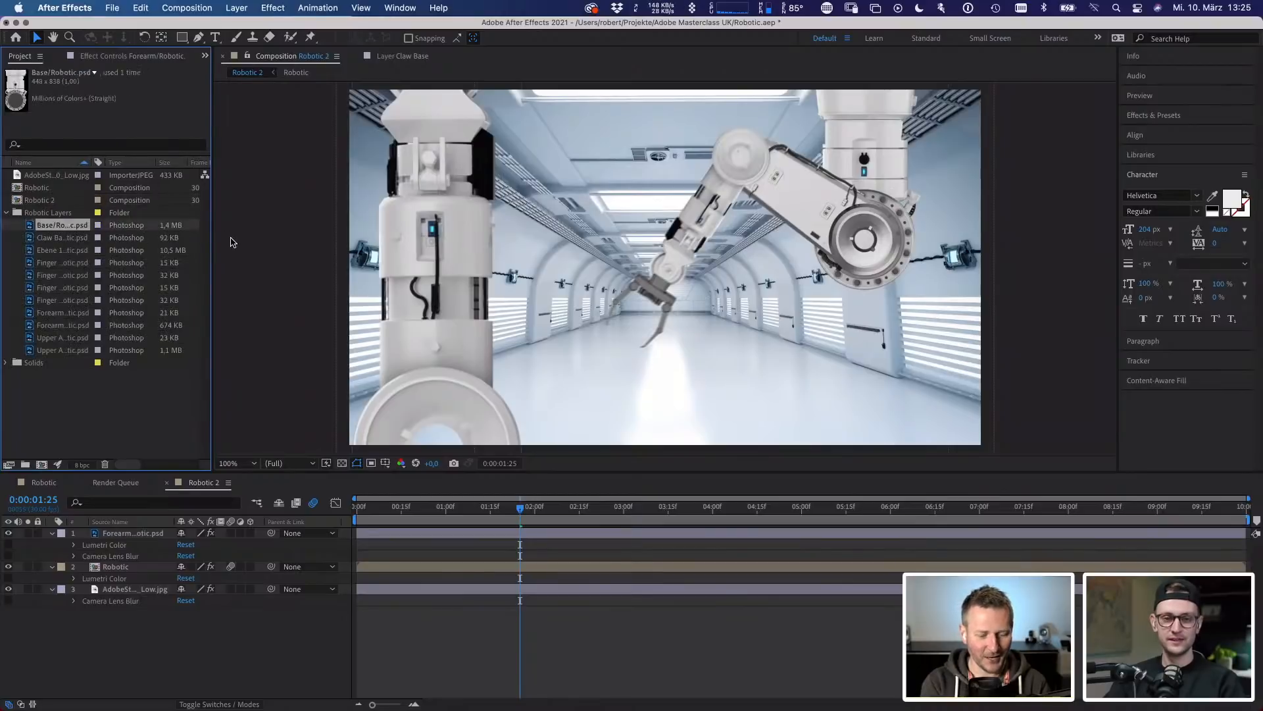
- Switch to Photoshop and isolate the Claw Base, Finger 2 Rear, Finger 2 Front and Finger 1 Rear layers one at a time
key("super+Tab")
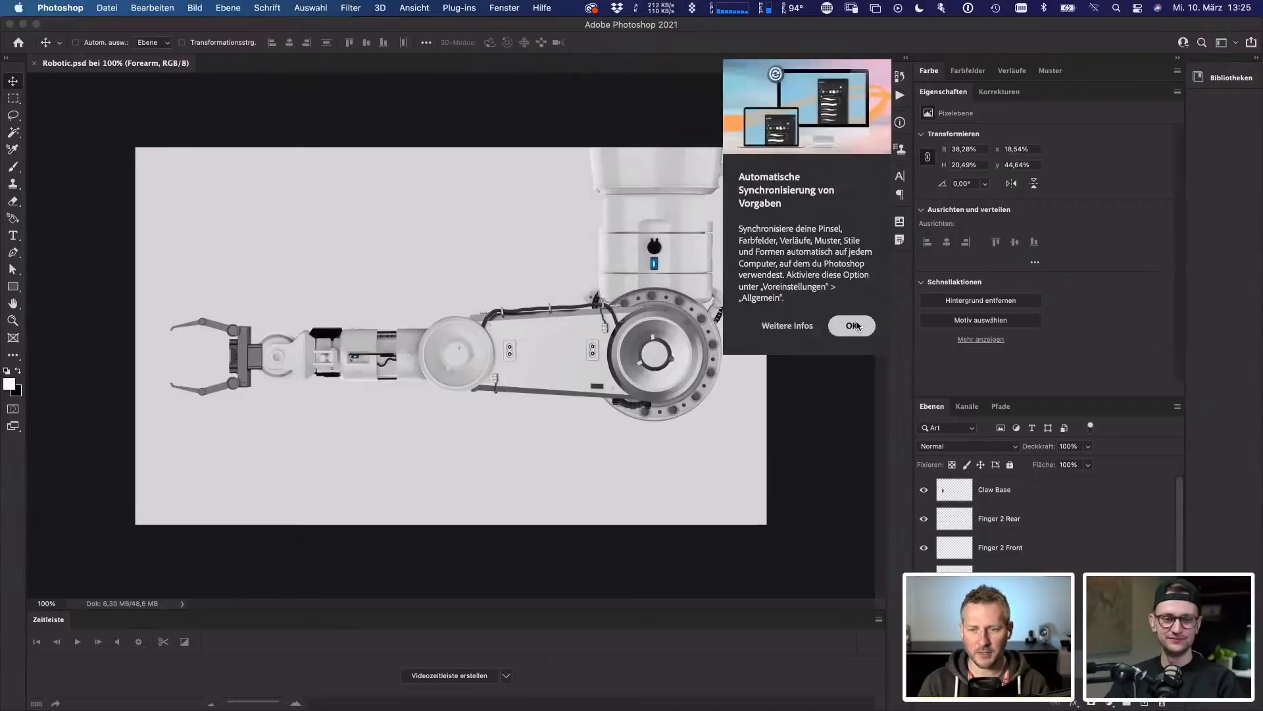
left_click(853, 327)
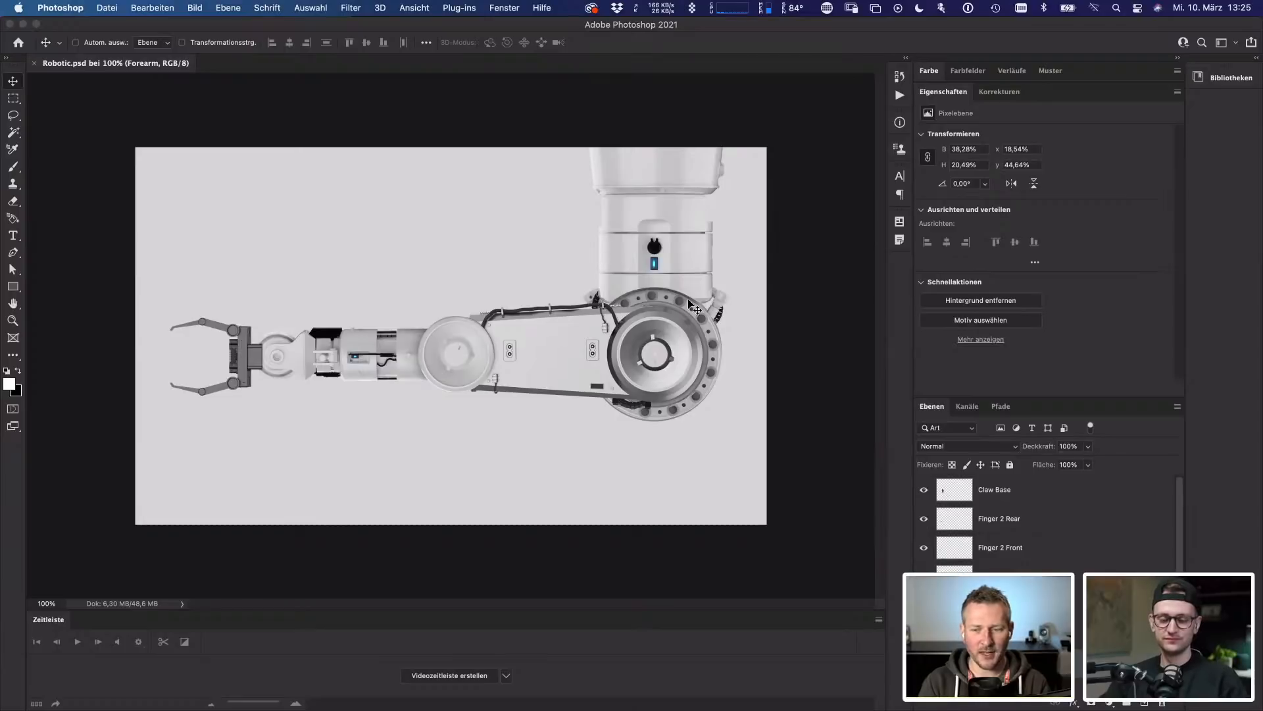
left_click(985, 491)
left_click(923, 490, "alt")
left_click(923, 490, "alt")
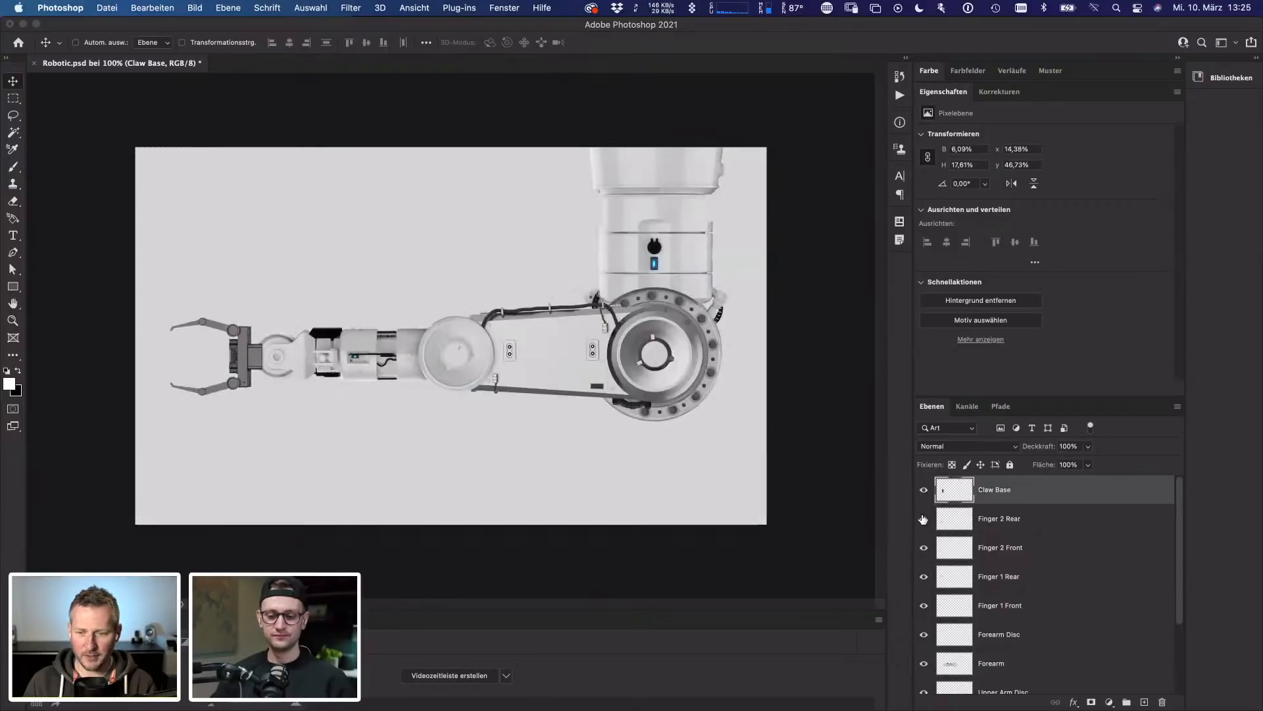
left_click(923, 519, "alt")
left_click(924, 519, "alt")
left_click(923, 550, "alt")
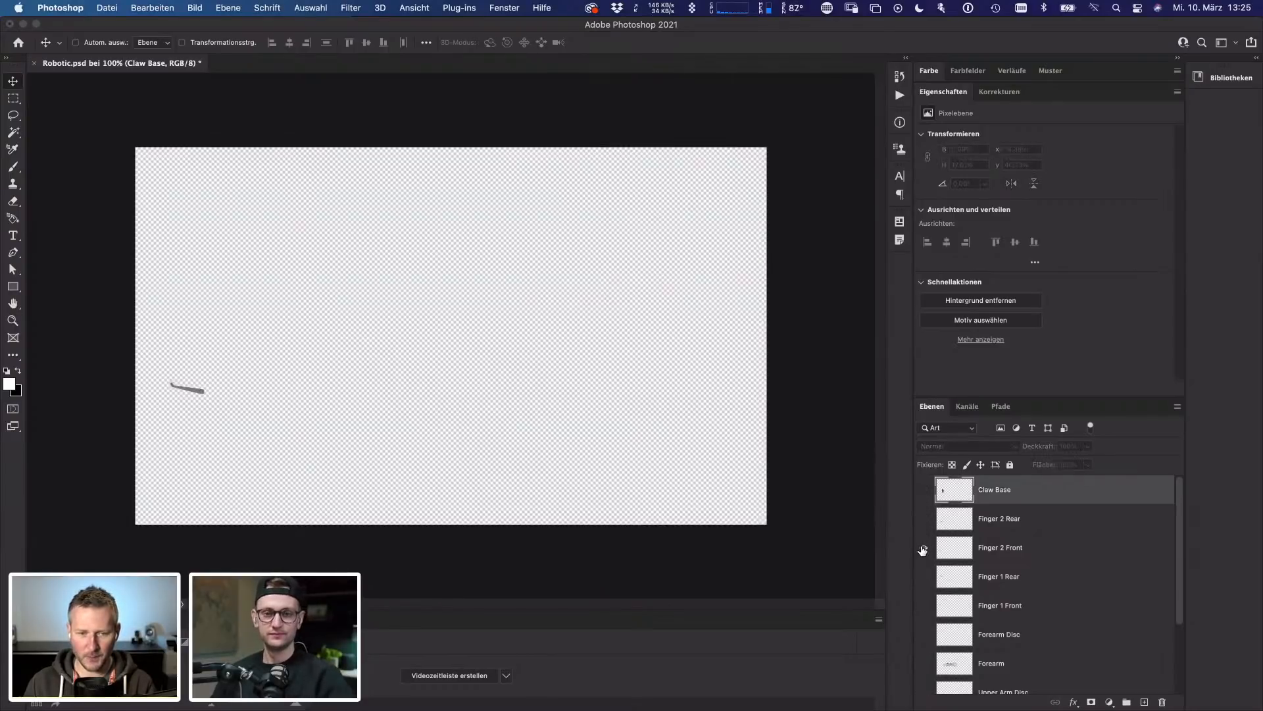
left_click(923, 550, "alt")
left_click(924, 576, "alt")
left_click(924, 576, "alt")
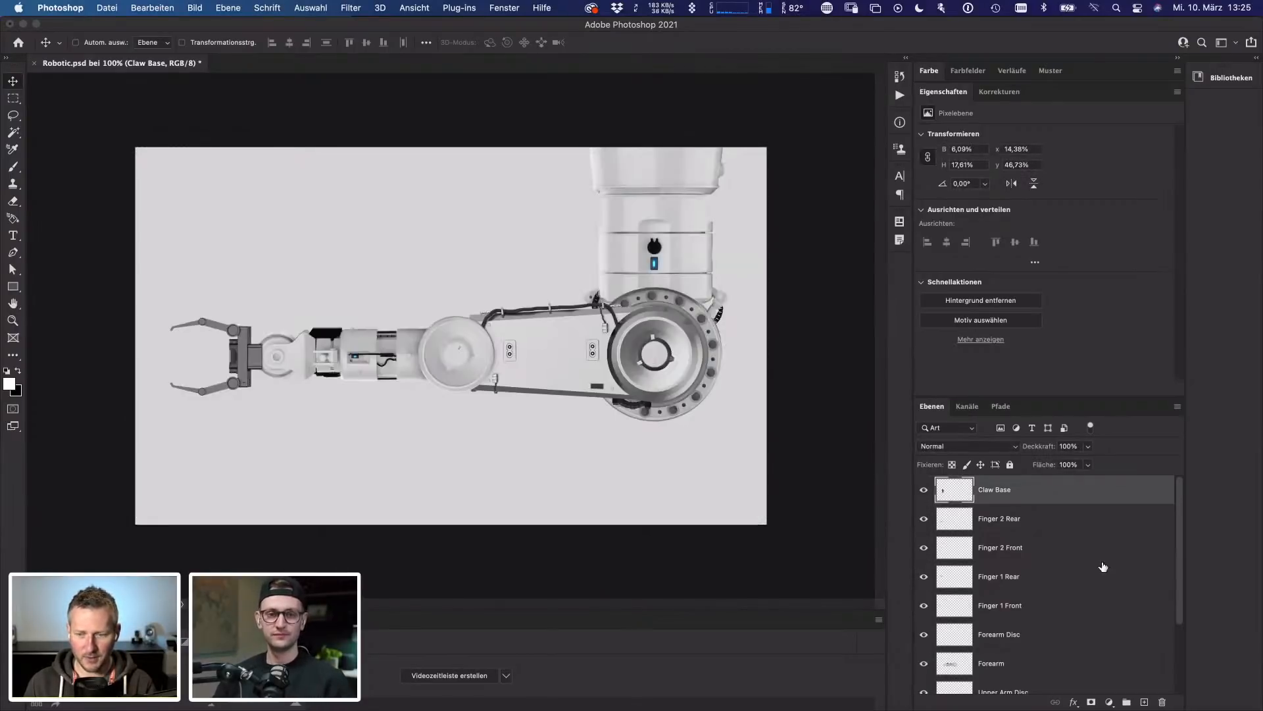
- Enlarge the layer list to fit every layer, and view the Forearm layer in isolation before restoring the others
left_click_drag(1178, 578, 1179, 638)
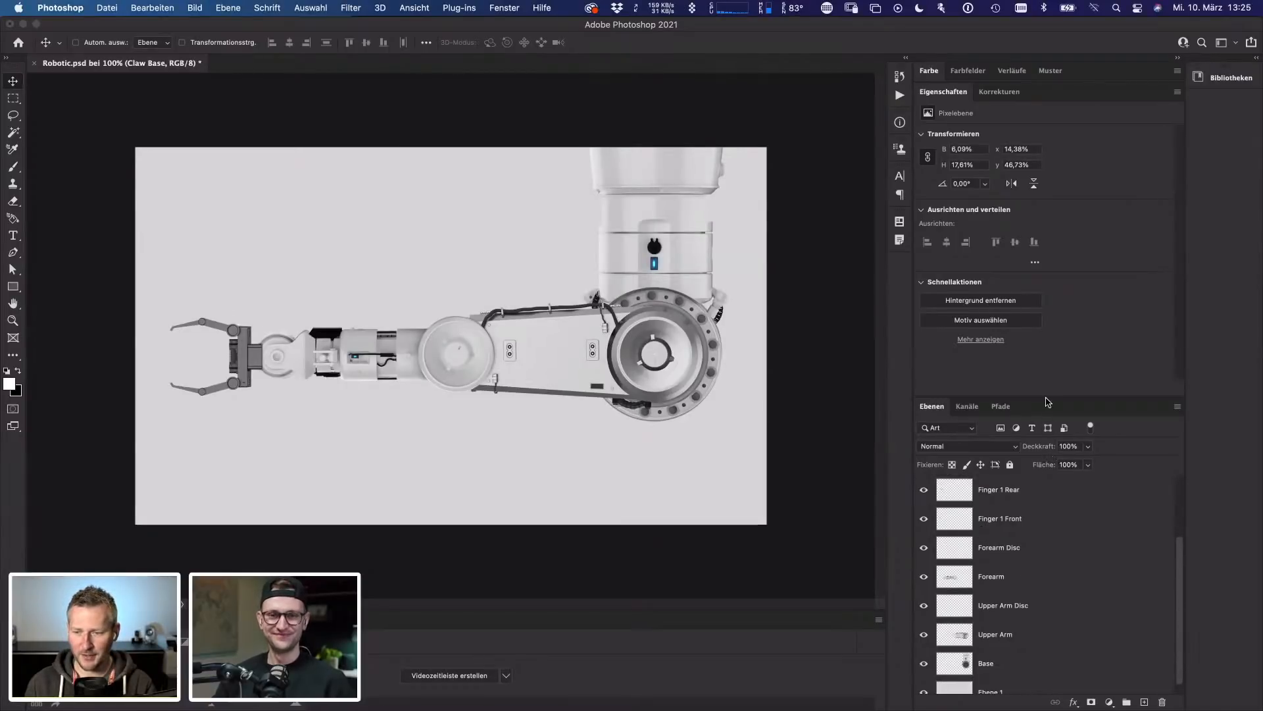
left_click_drag(1044, 393, 1043, 245)
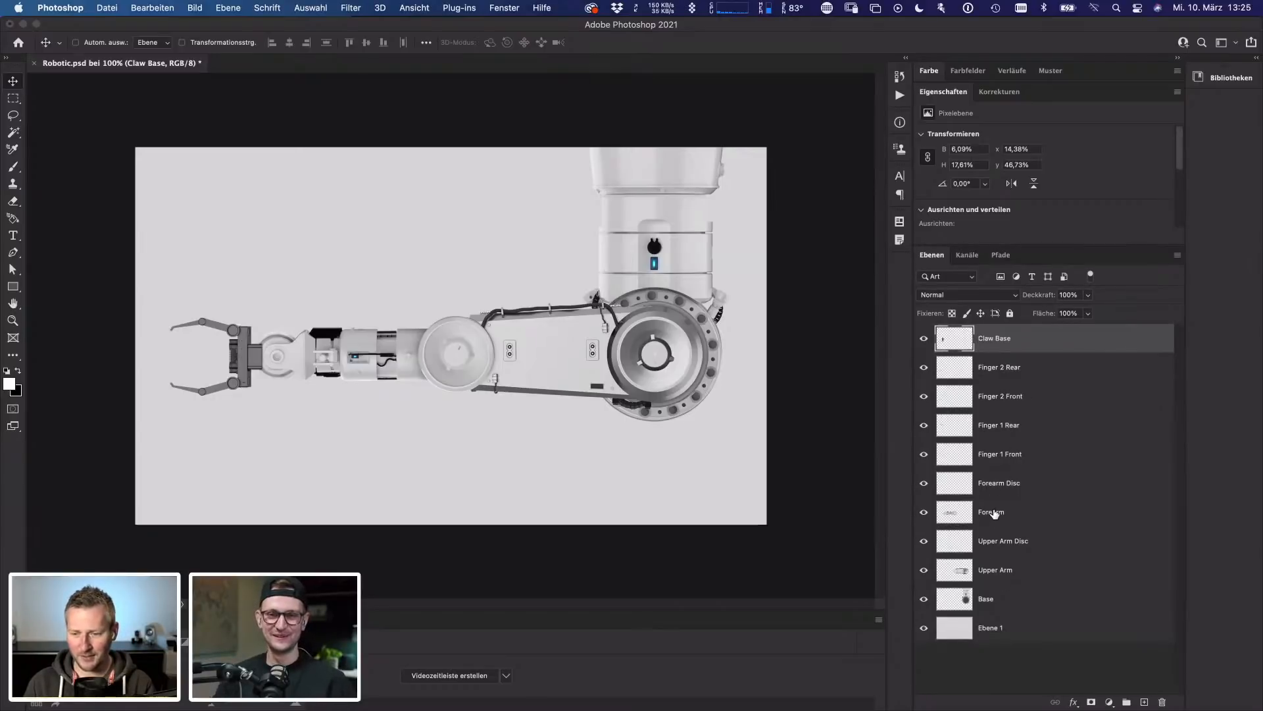
left_click(960, 512)
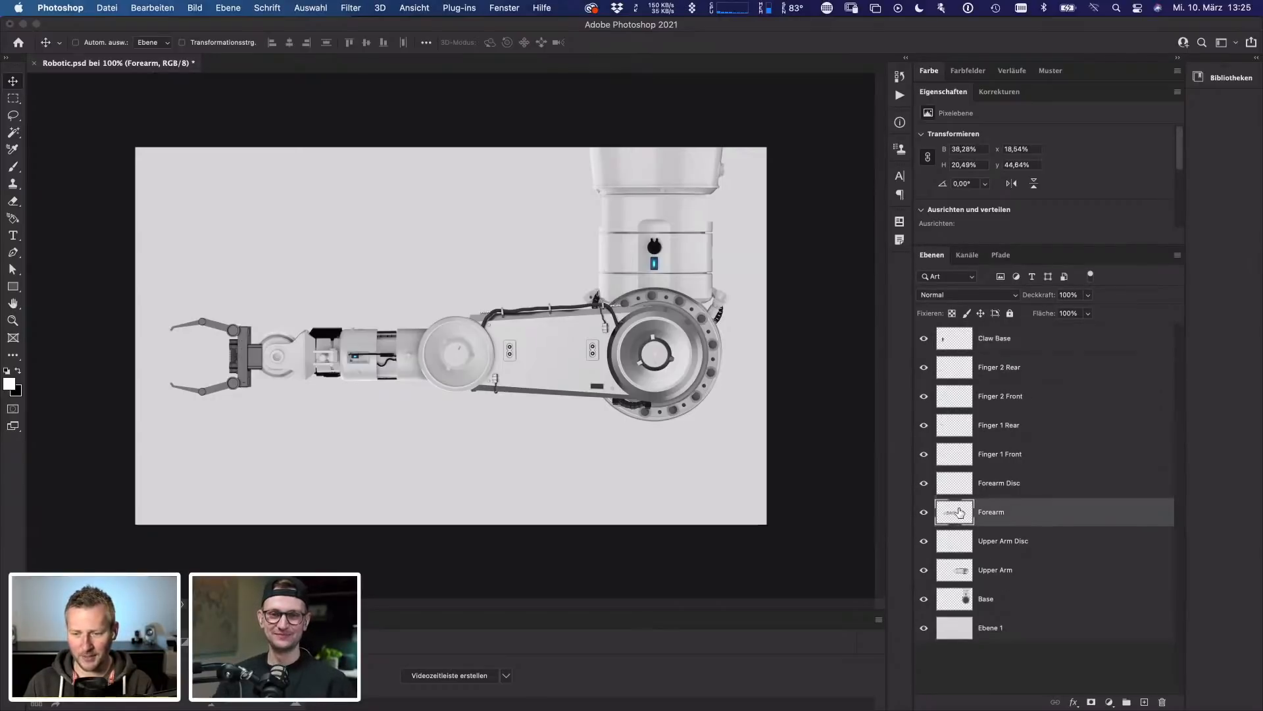
left_click(924, 513, "alt")
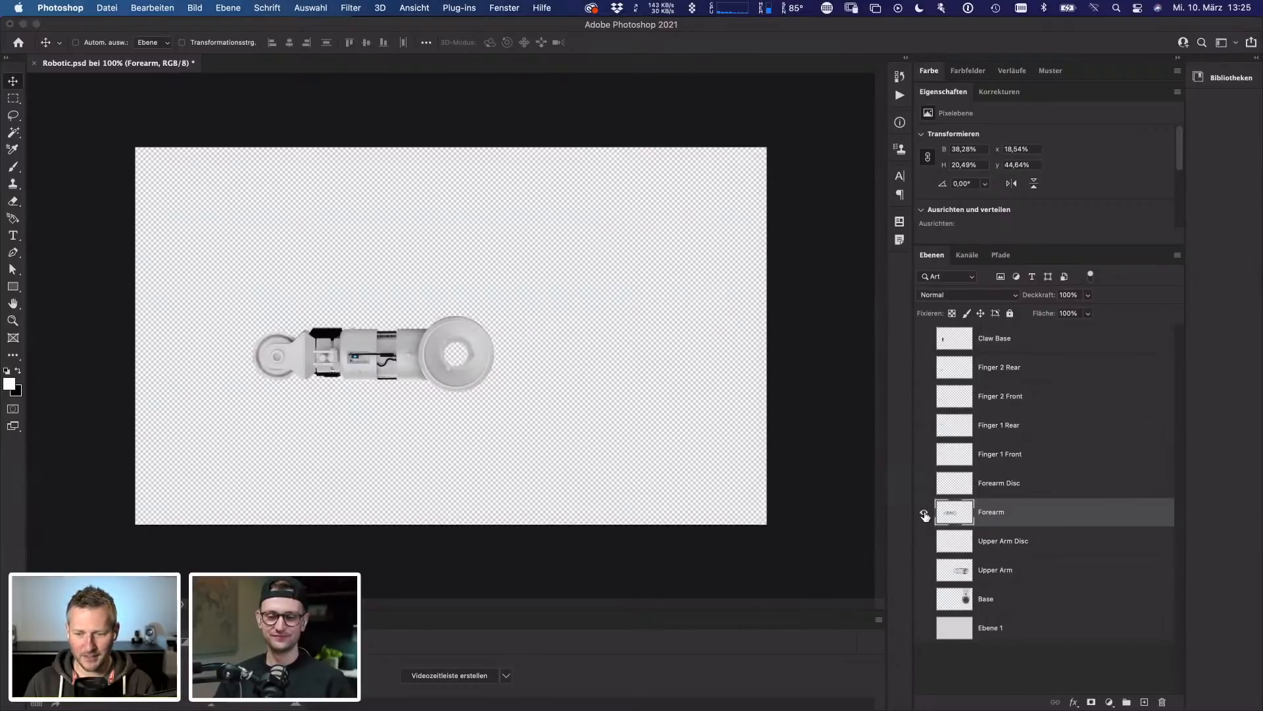
left_click(924, 513, "alt")
- Hide all robot part layers from Base up to Claw Base, and show only the Base layer over Ebene 1
left_click_drag(924, 599, 924, 341)
left_click(965, 607)
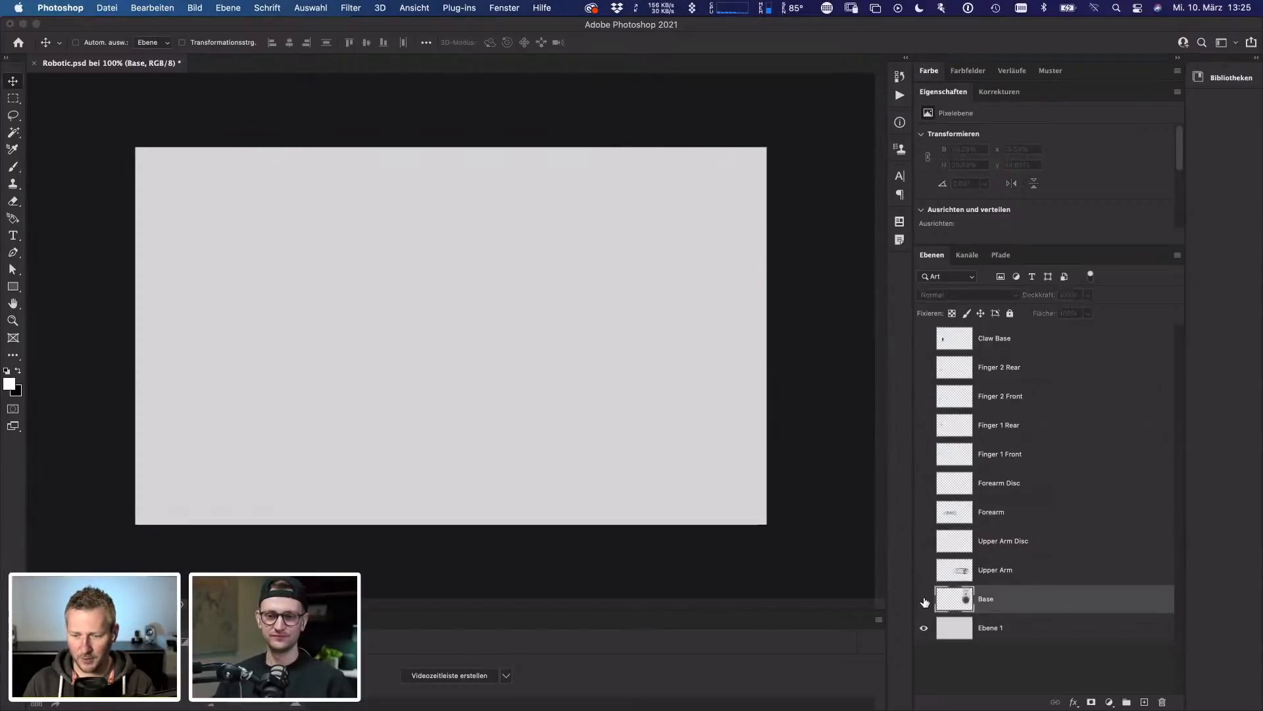
left_click(923, 601)
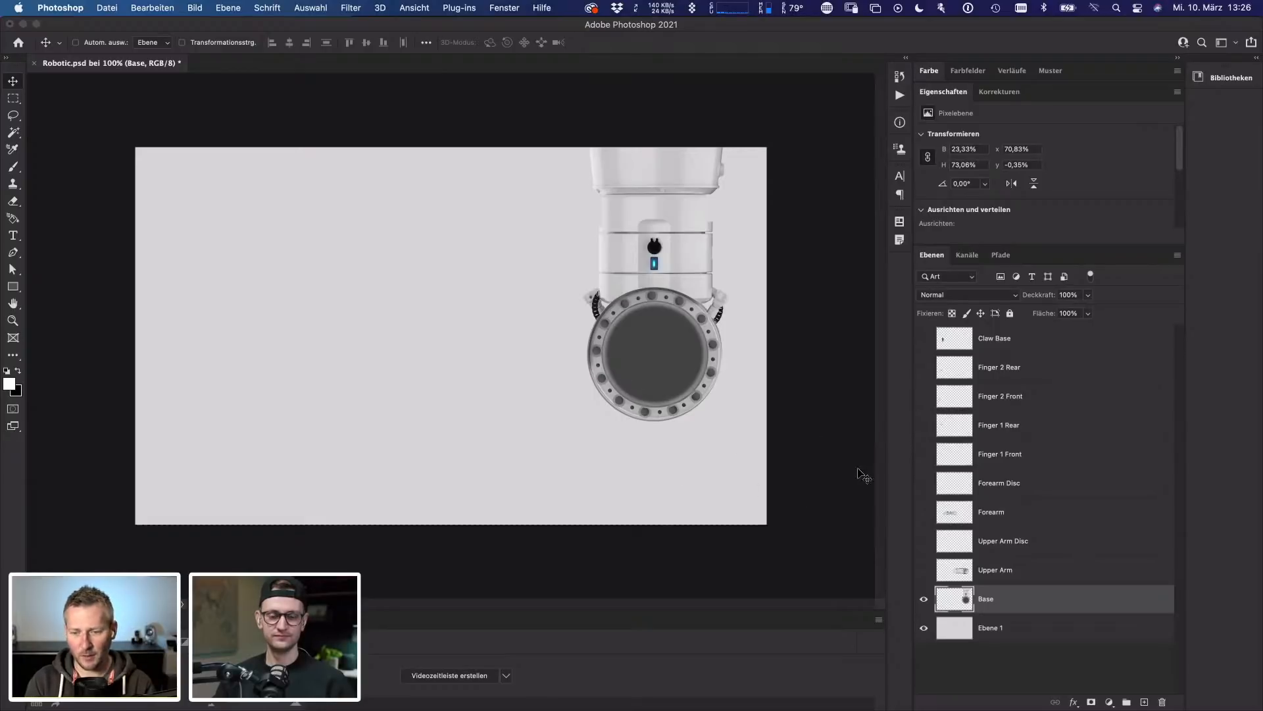
- Show the Upper Arm, Upper Arm Disc, Forearm and Forearm Disc layers one after another
left_click(924, 571)
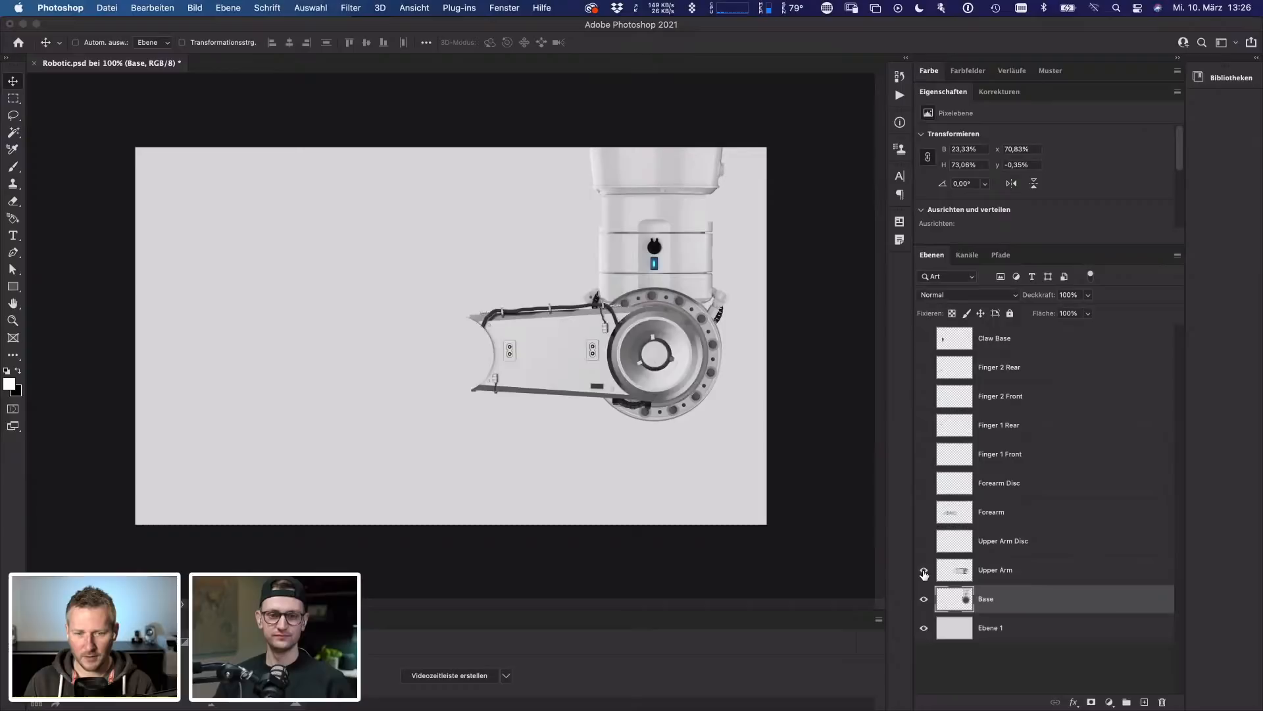
left_click(957, 572)
left_click(952, 546)
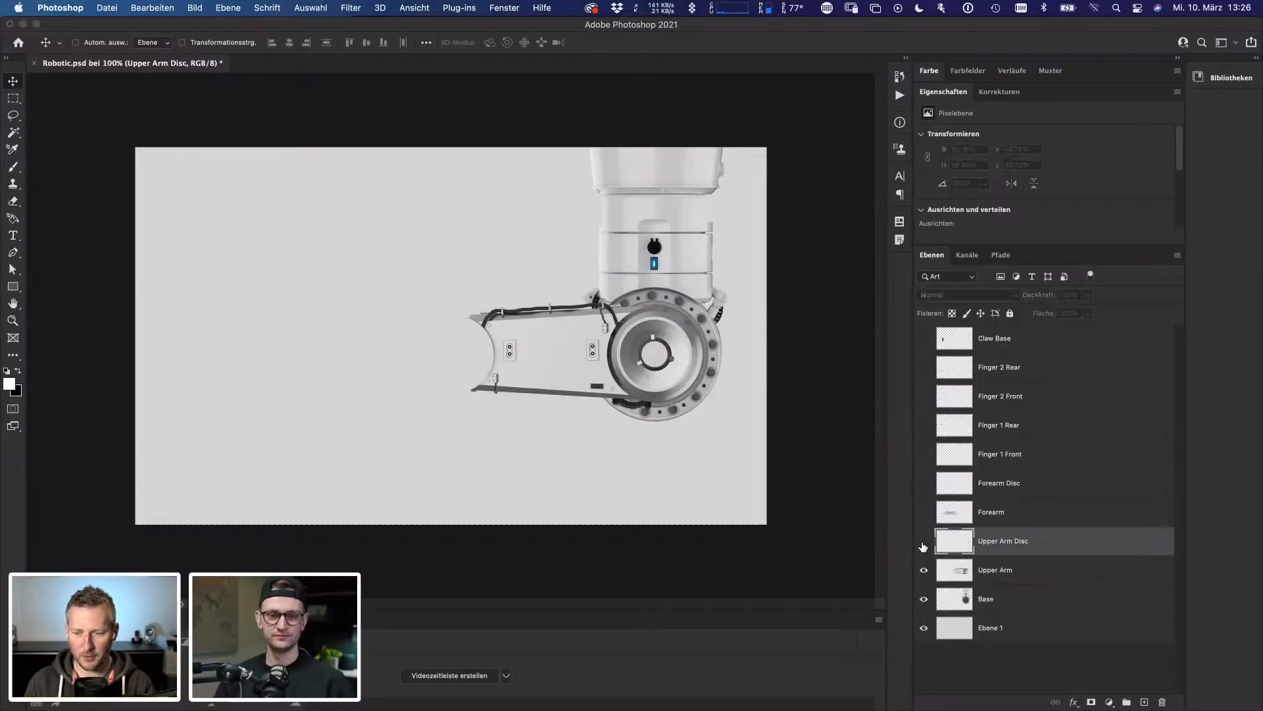
left_click(922, 544)
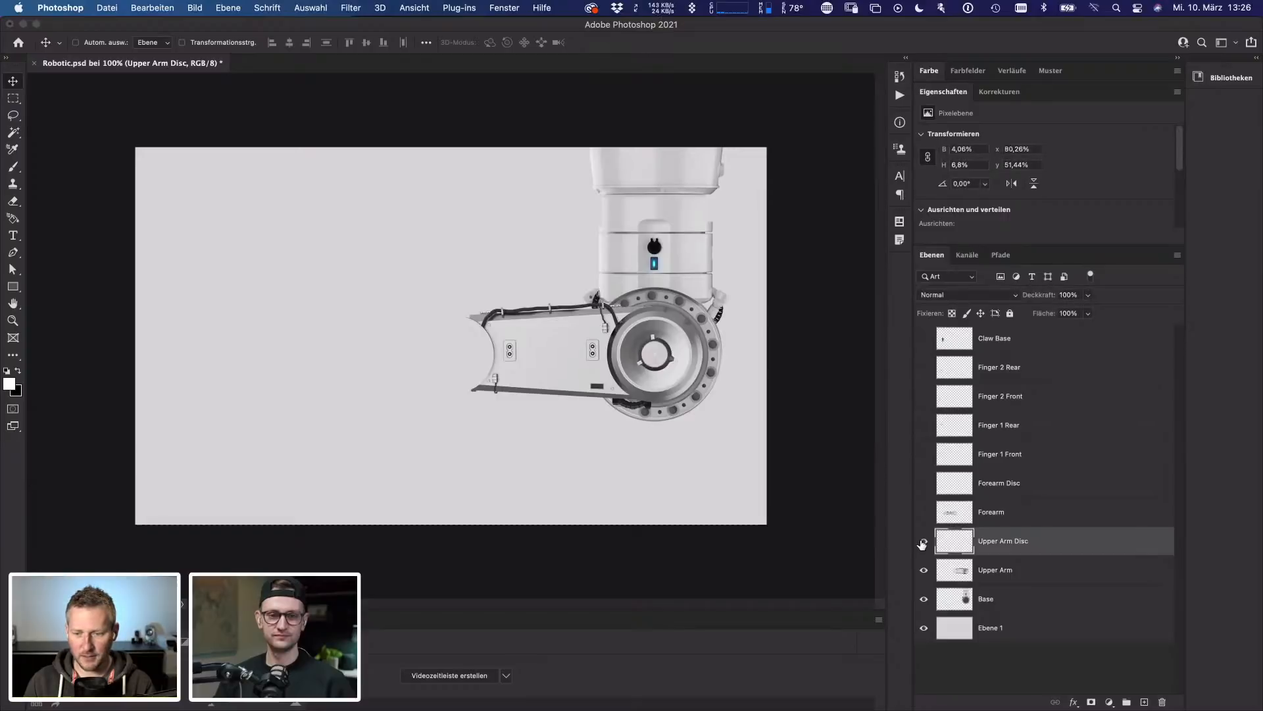
left_click(923, 513)
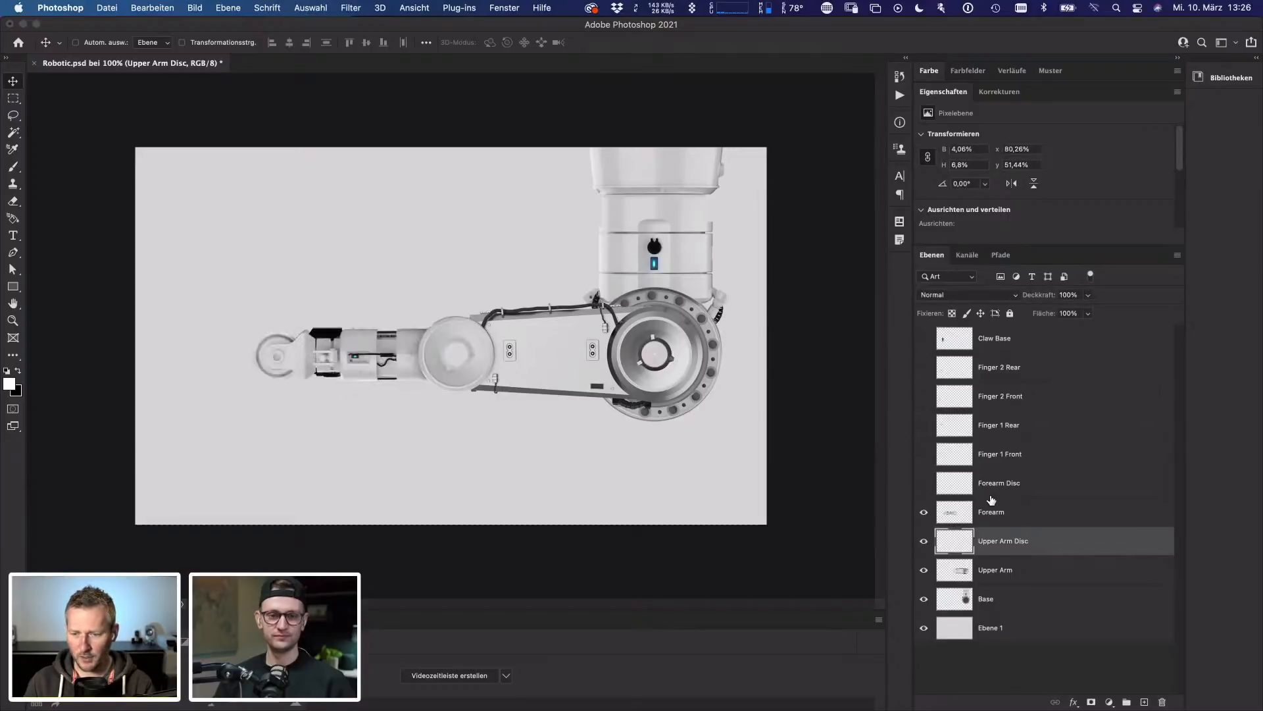
left_click(924, 484)
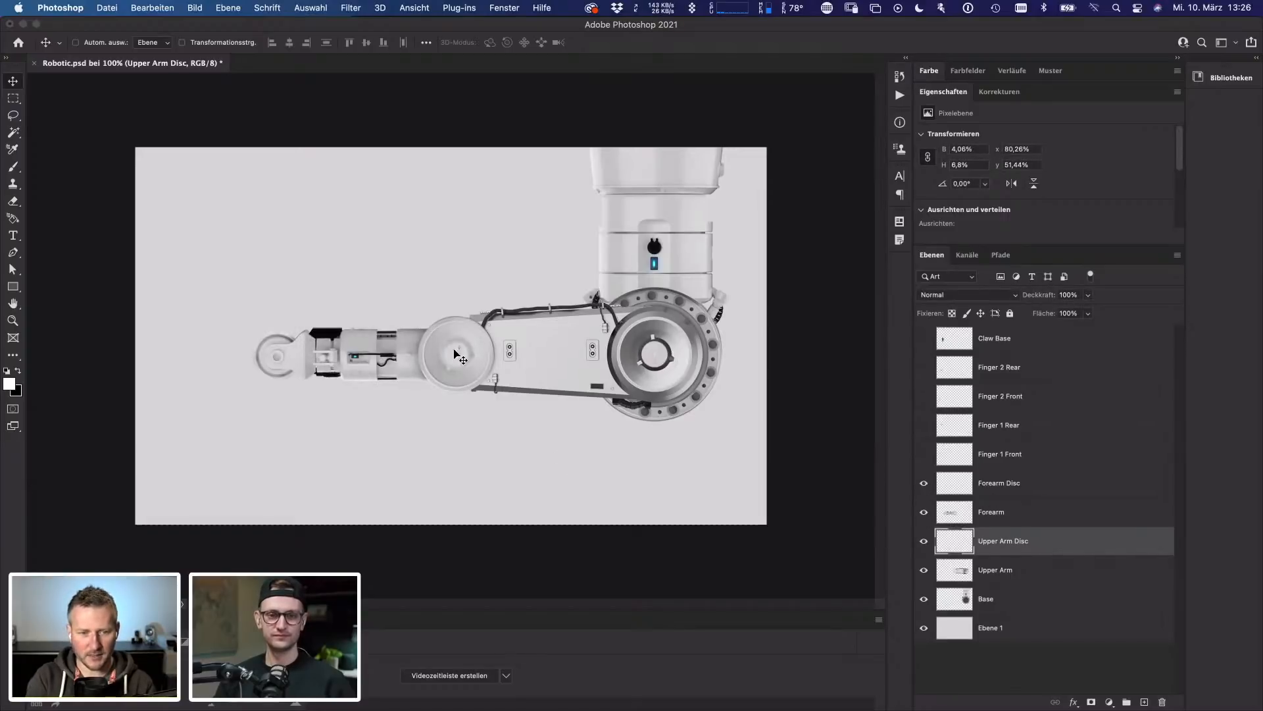
- Show the front and rear layers of Finger 1 and Finger 2
left_click(984, 461)
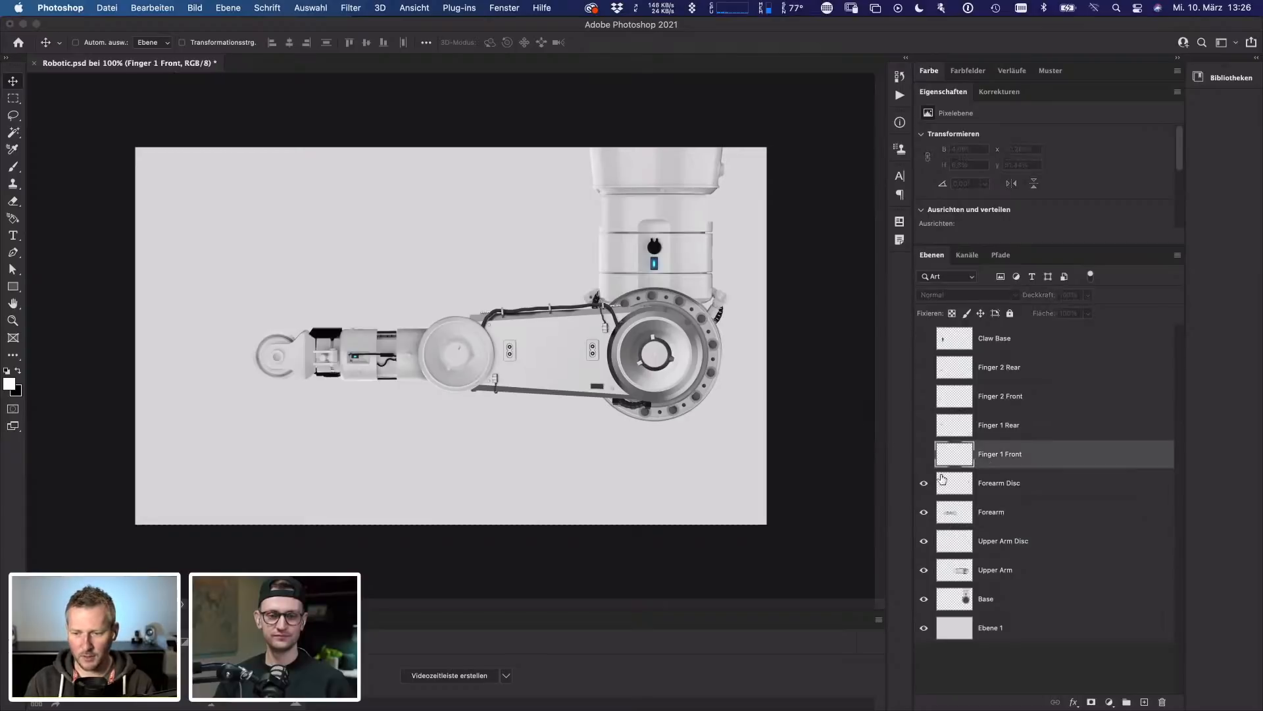
left_click(924, 453)
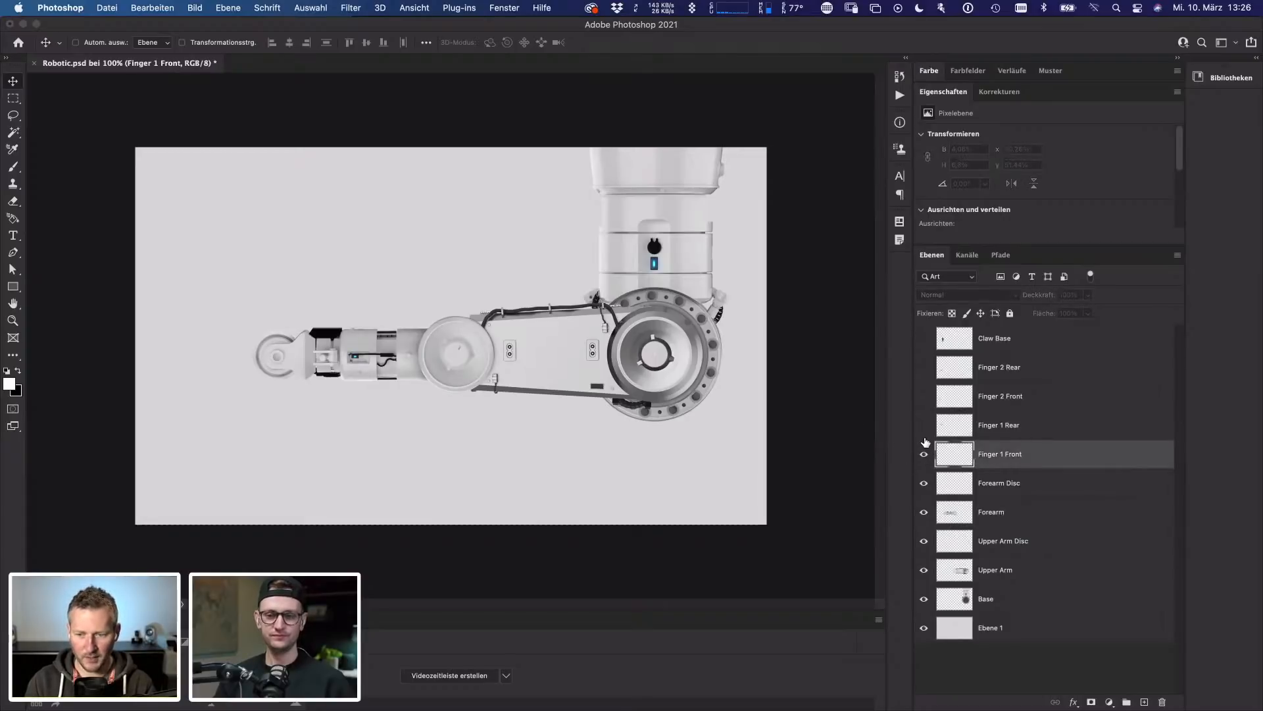
left_click(924, 424)
left_click_drag(924, 399, 924, 367)
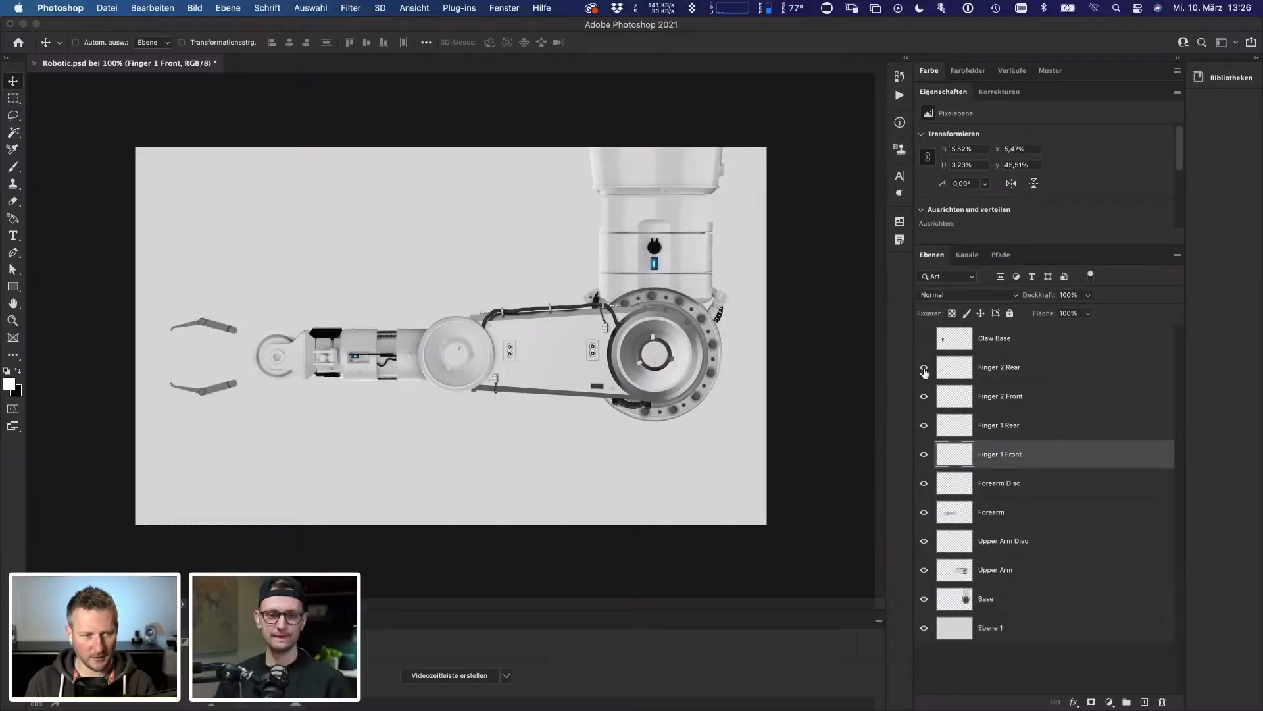
double_click(924, 366)
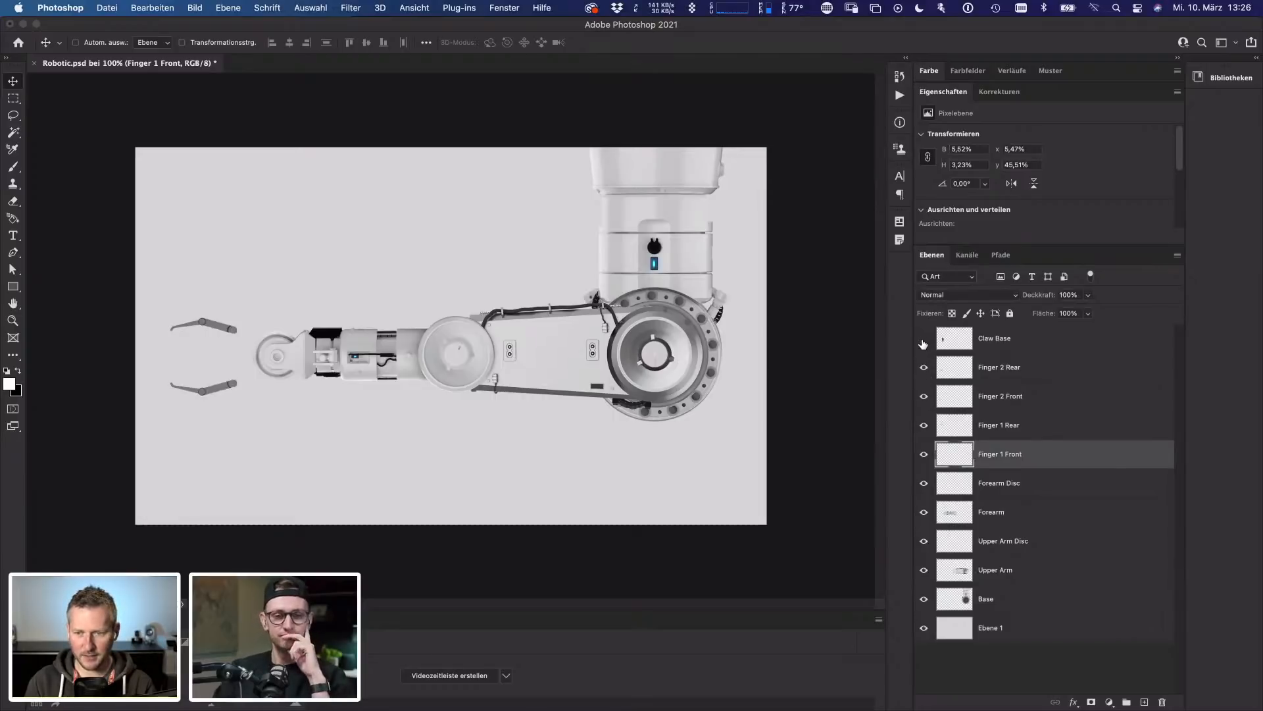
- Show the Claw Base layer, and check the document's dimensions in the Image Size settings without changing them
left_click(923, 338)
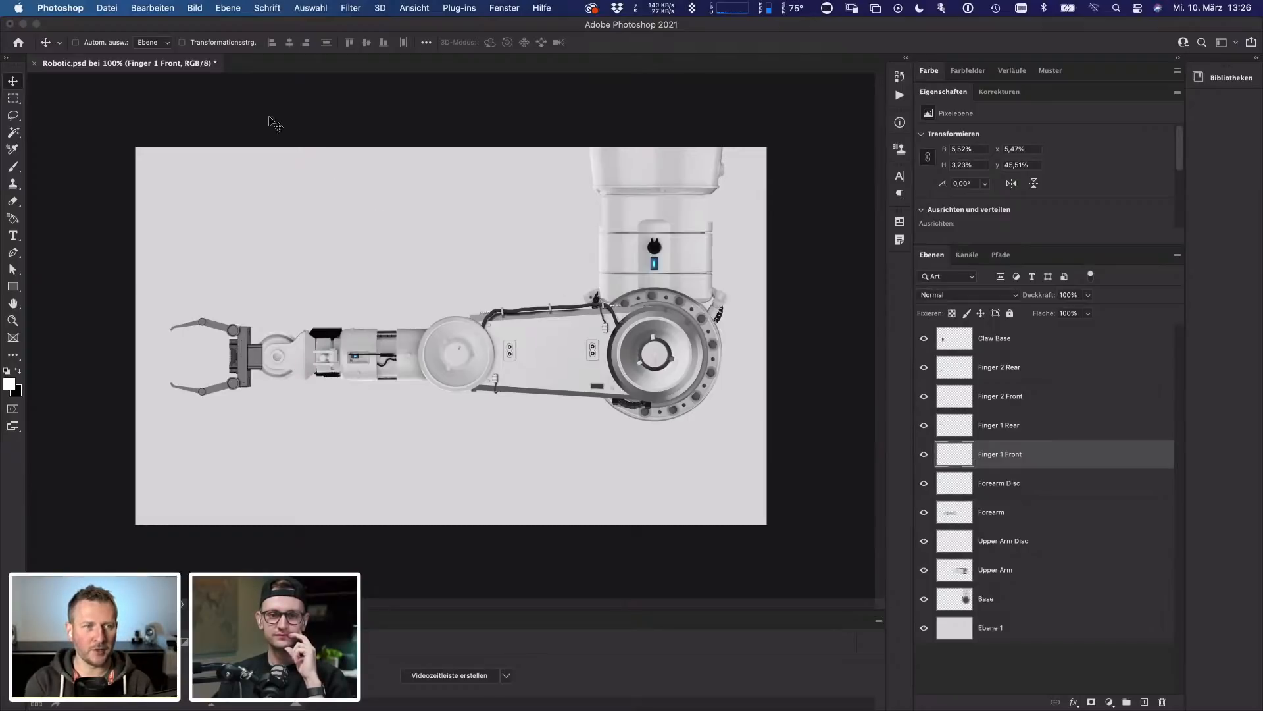
left_click(195, 8)
left_click(221, 106)
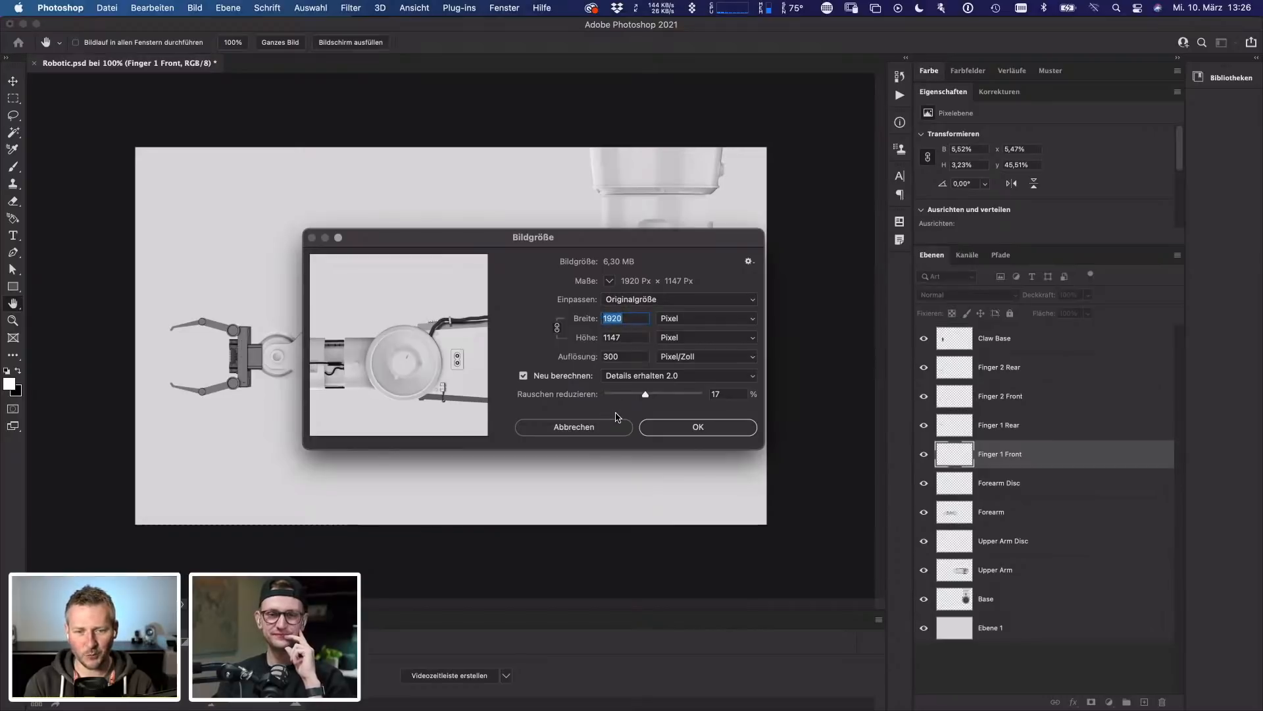
left_click(584, 431)
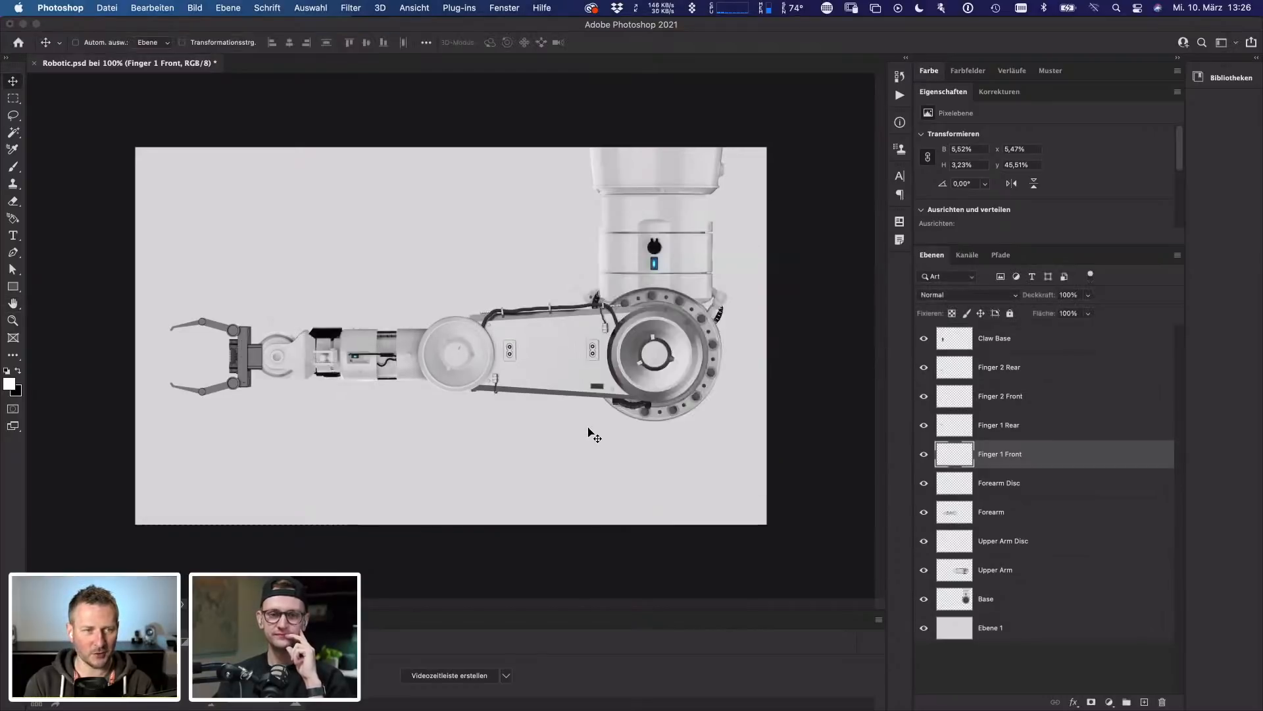
- Quit Photoshop without saving Robotic.psd, and preview the Robotic 2 composition in After Effects, moving the current time to 0:00:04:05
key("super")
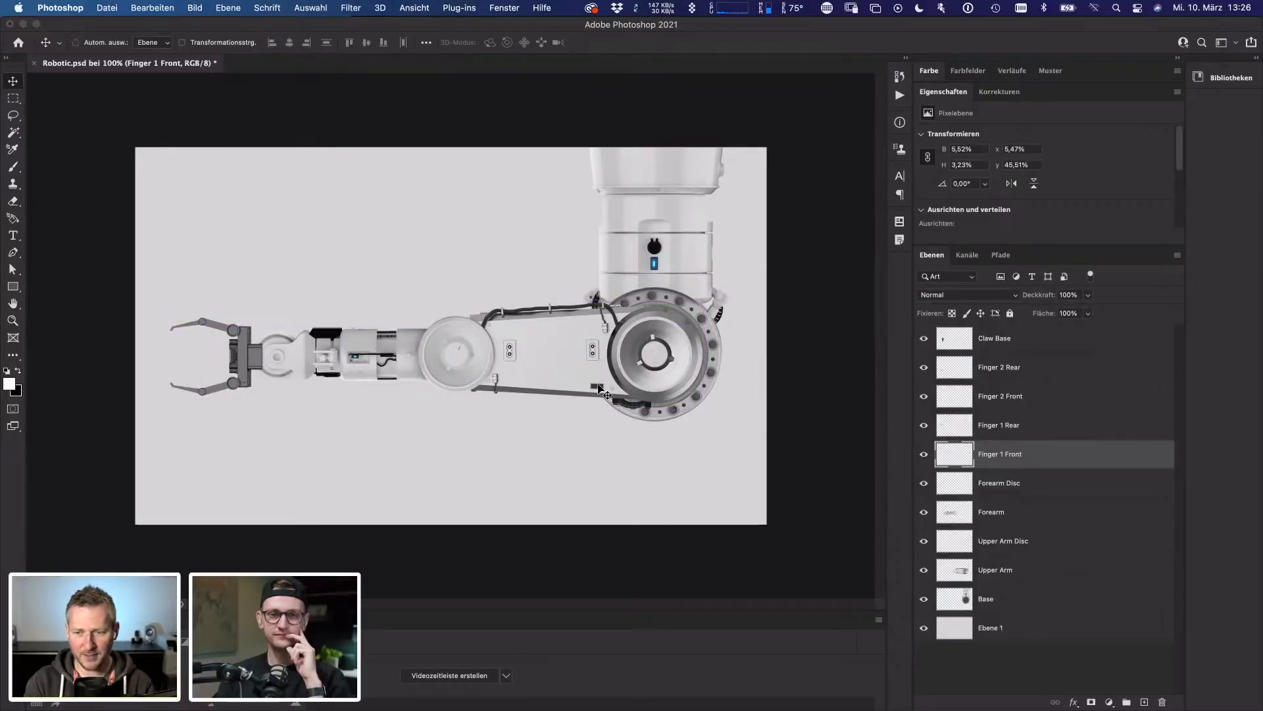
key("super")
key("super+q")
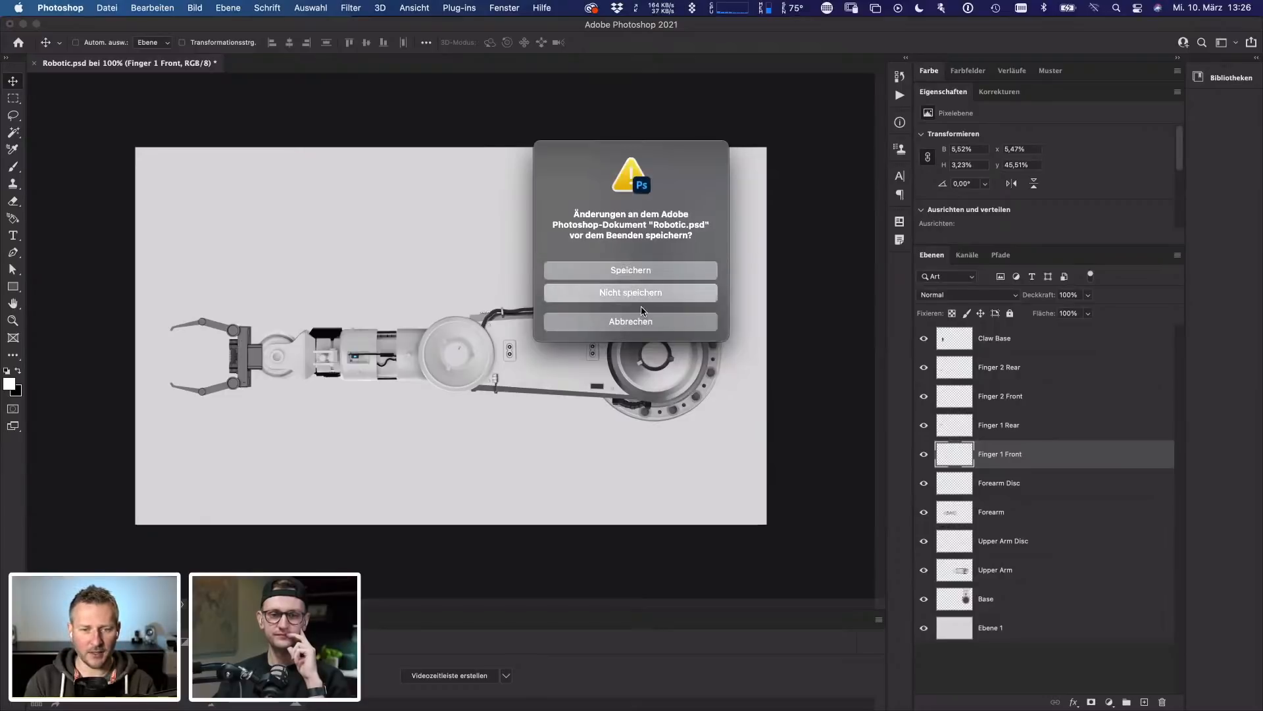
left_click(635, 293)
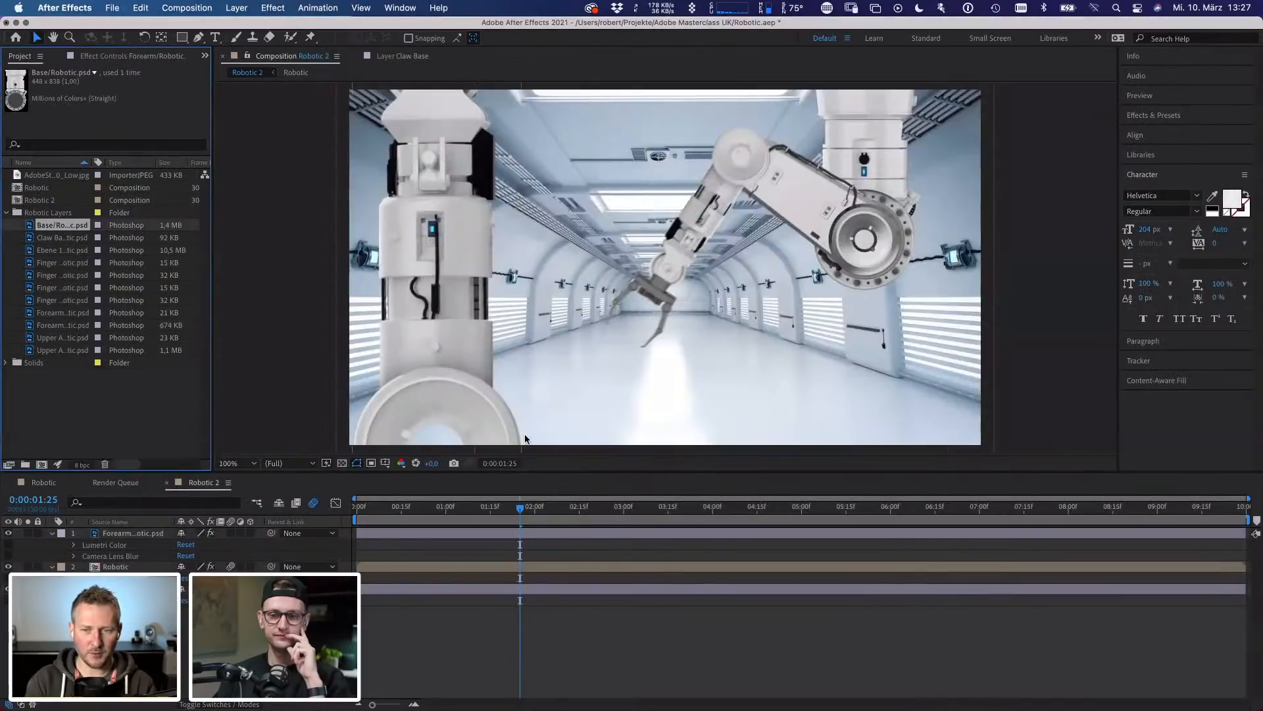
key("space")
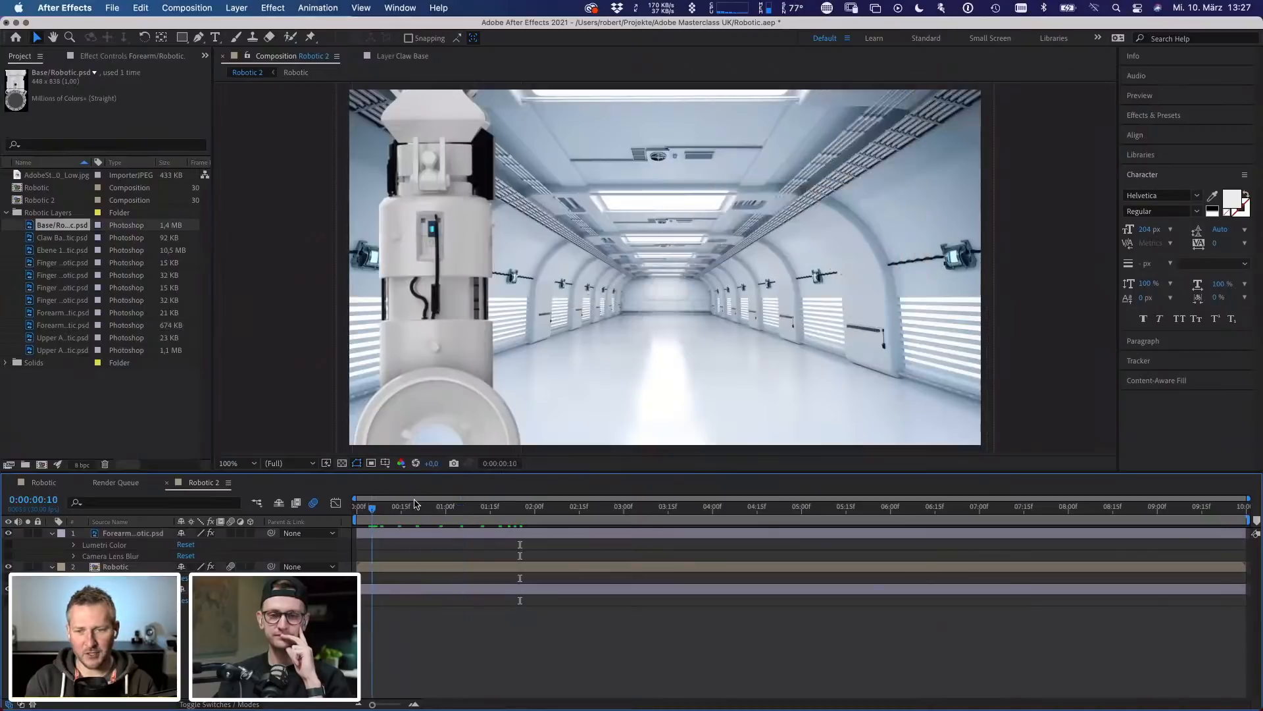
left_click_drag(530, 494, 727, 544)
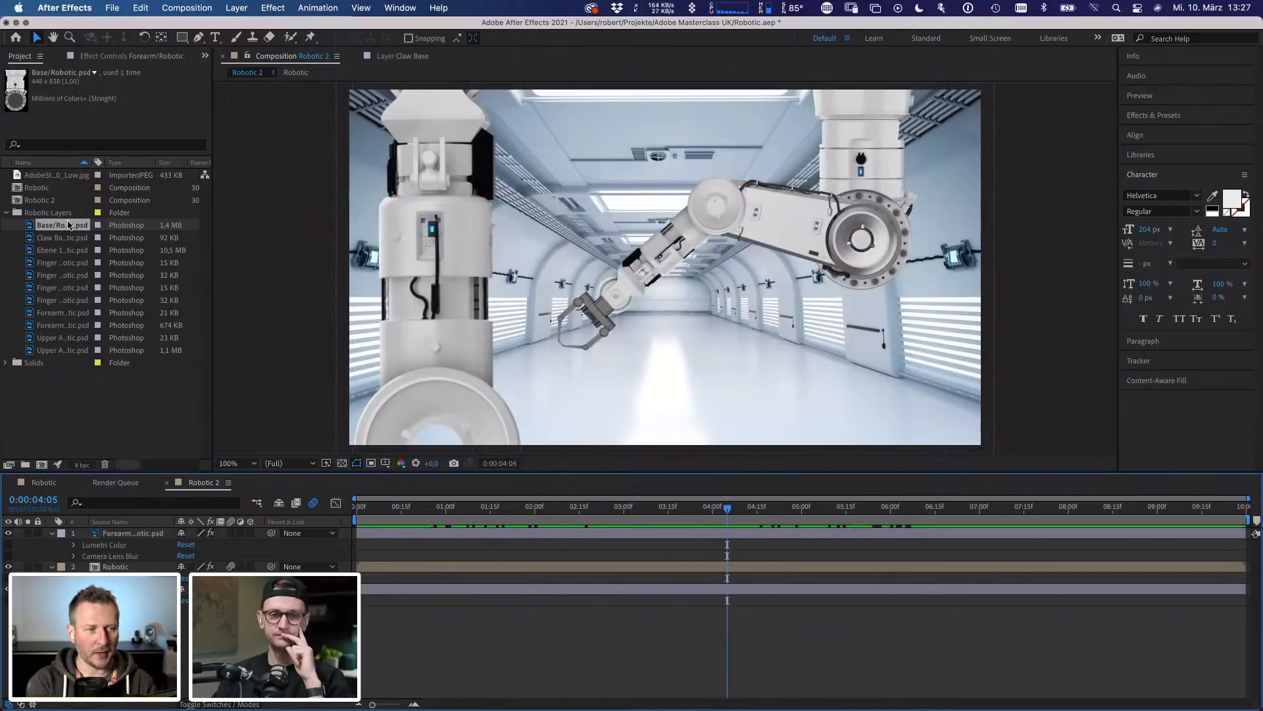
- Collapse the Robotic Layers folder, clear the selection and save the Robotic project
left_click(7, 213)
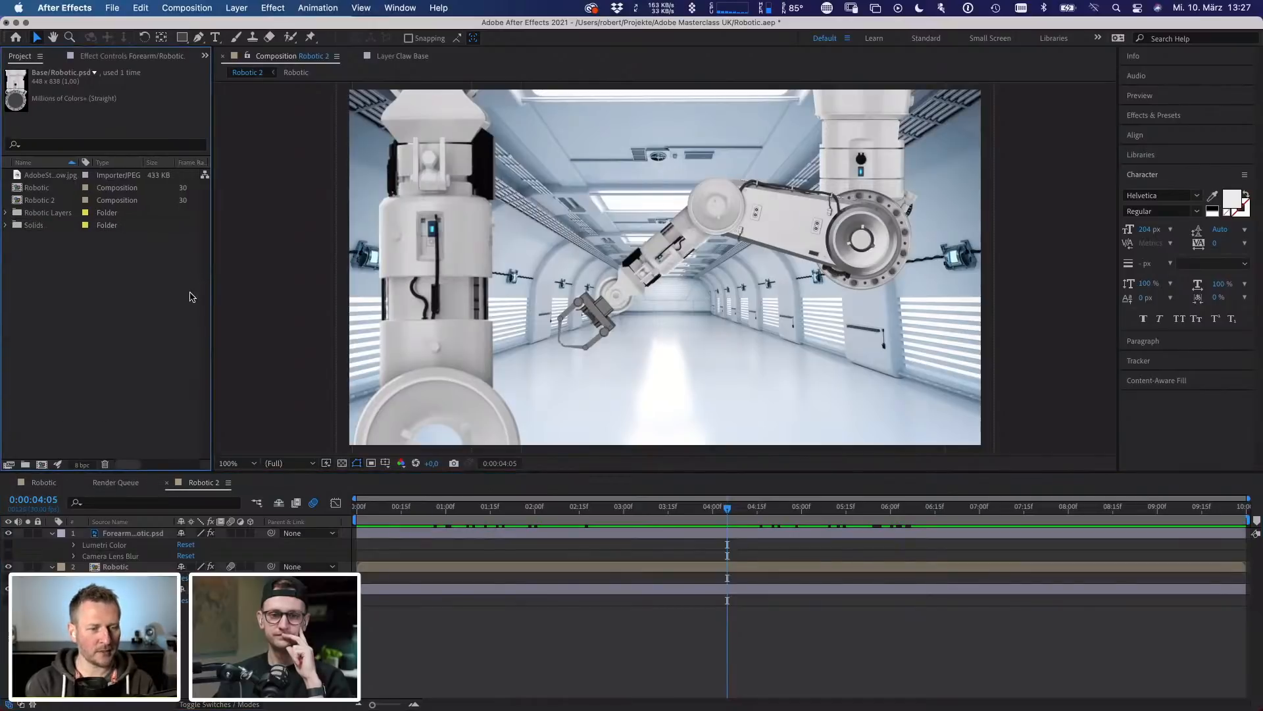
left_click(177, 331)
key("super+s")
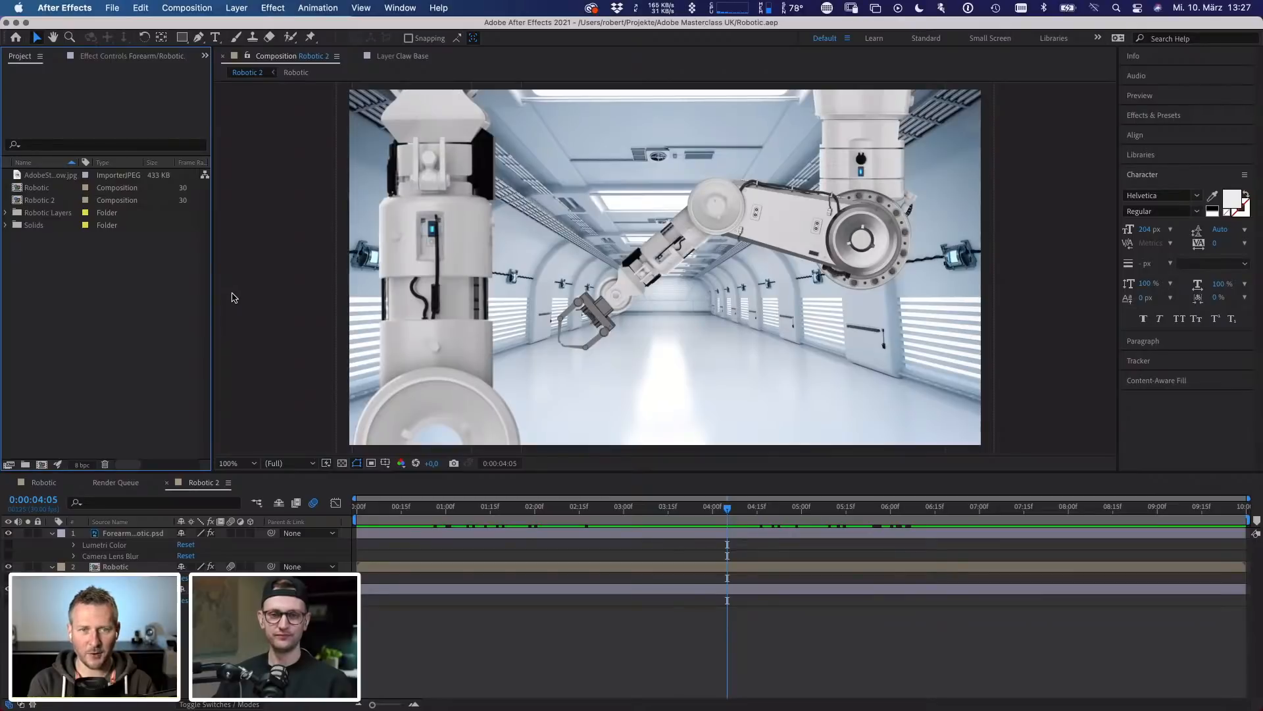
- Switch to Finder and open the project Skate_v03.aep from the Getting Started mit AE folder
key("super+Tab")
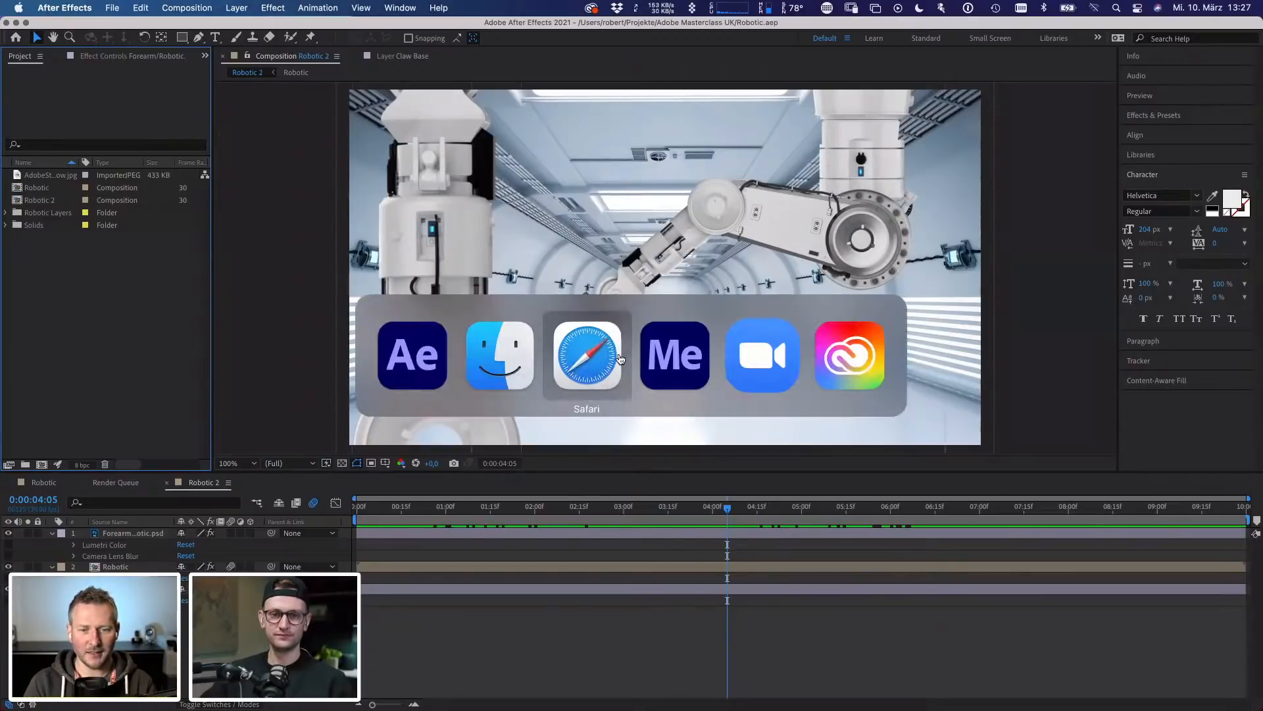
key("super+n")
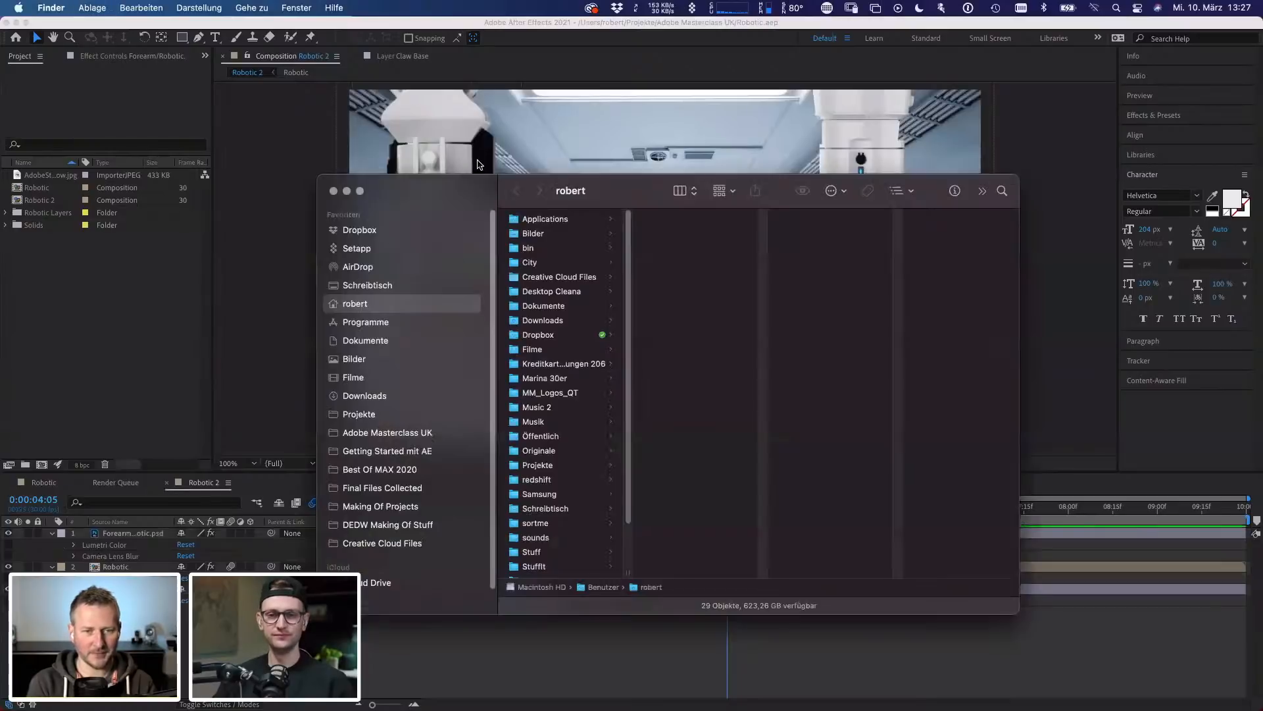
left_click(381, 431)
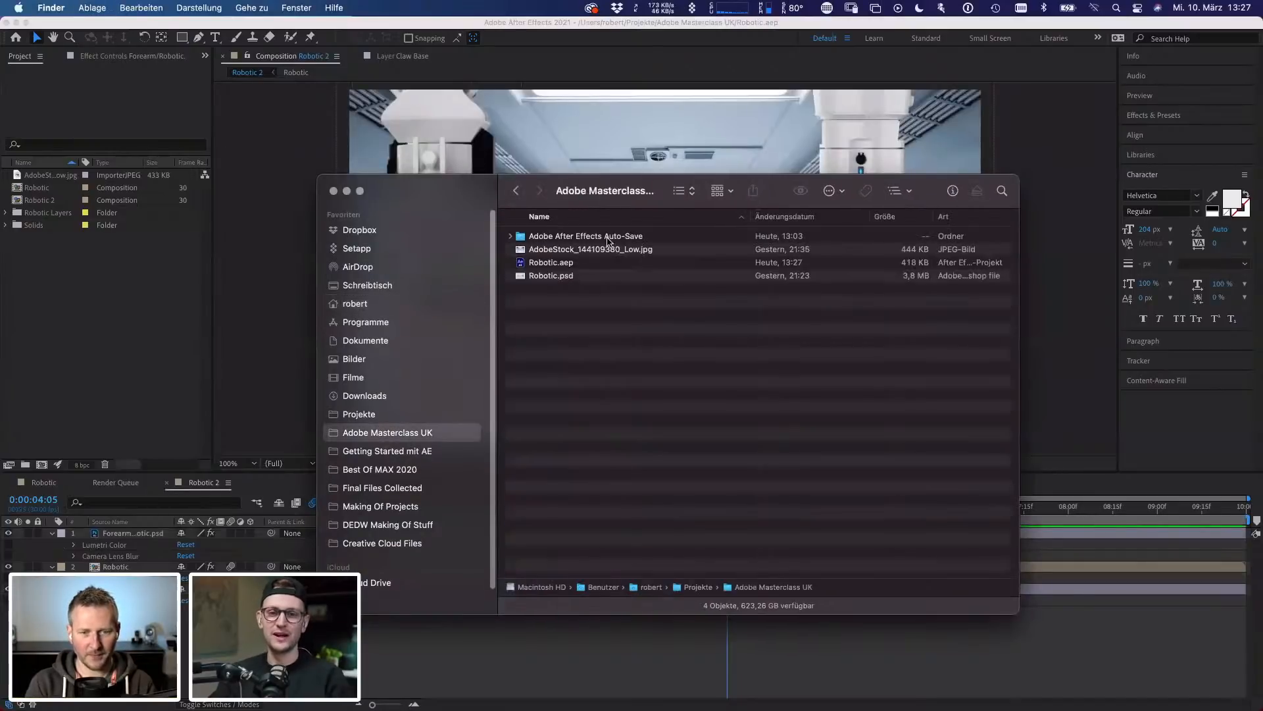
left_click(386, 451)
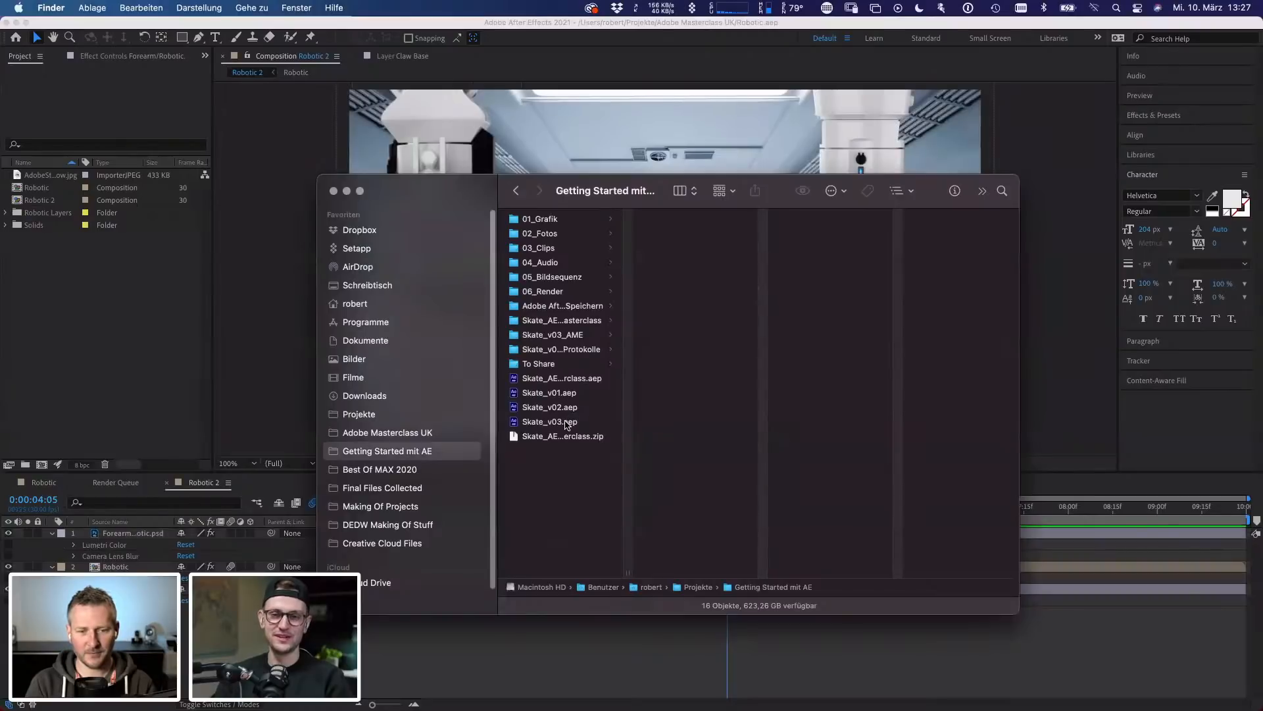
left_click(567, 424)
double_click(517, 426)
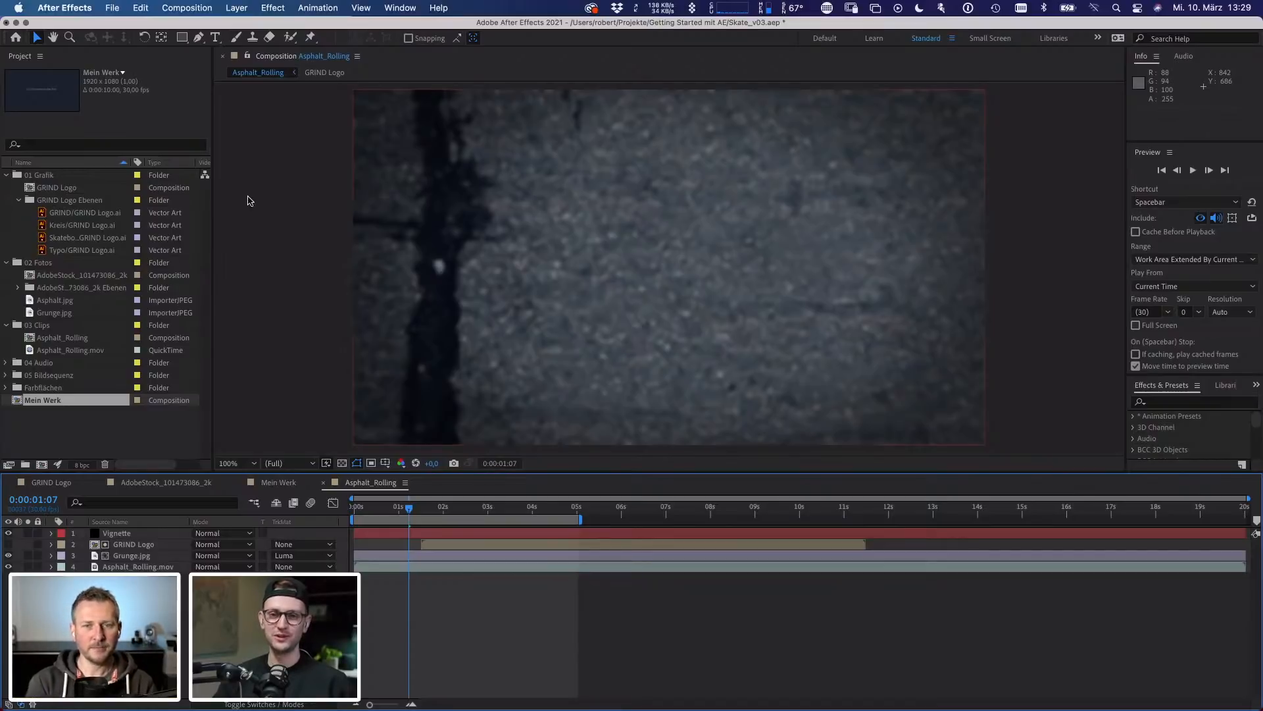
- Open the AdobeStock_101473086_2k composition from the 02 Fotos folder and preview it from the start
left_click(143, 432)
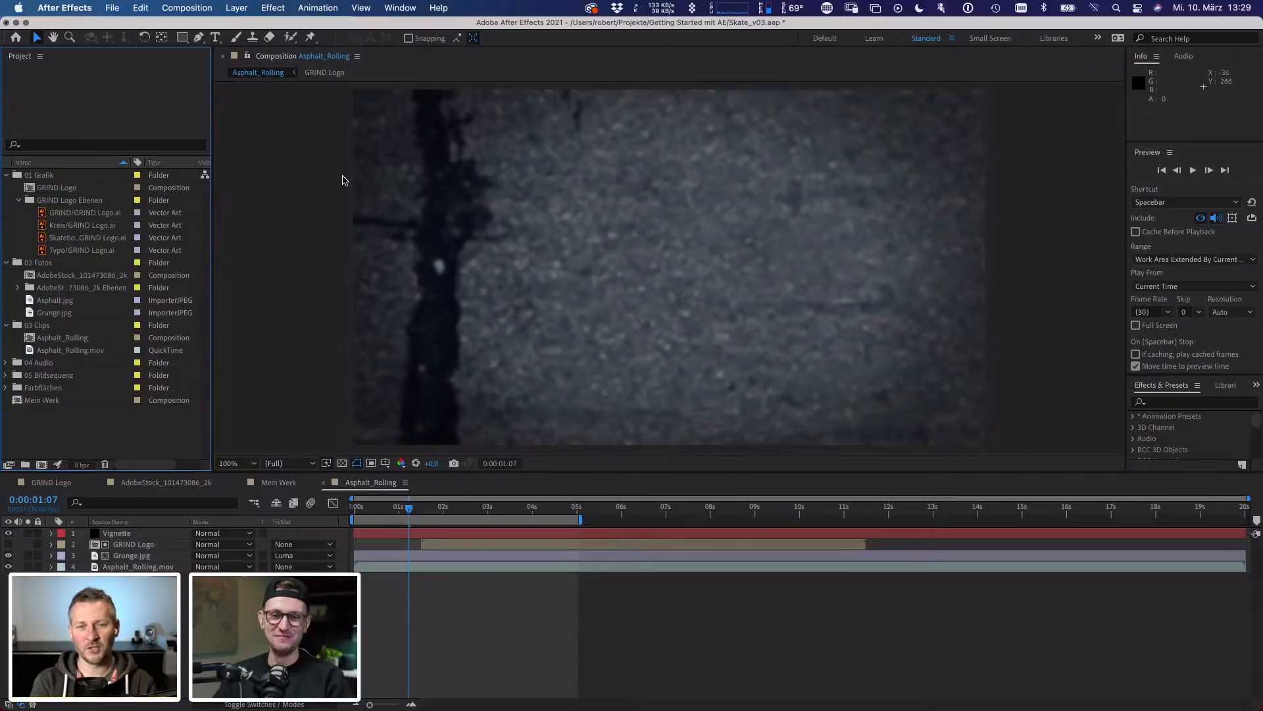
double_click(62, 275)
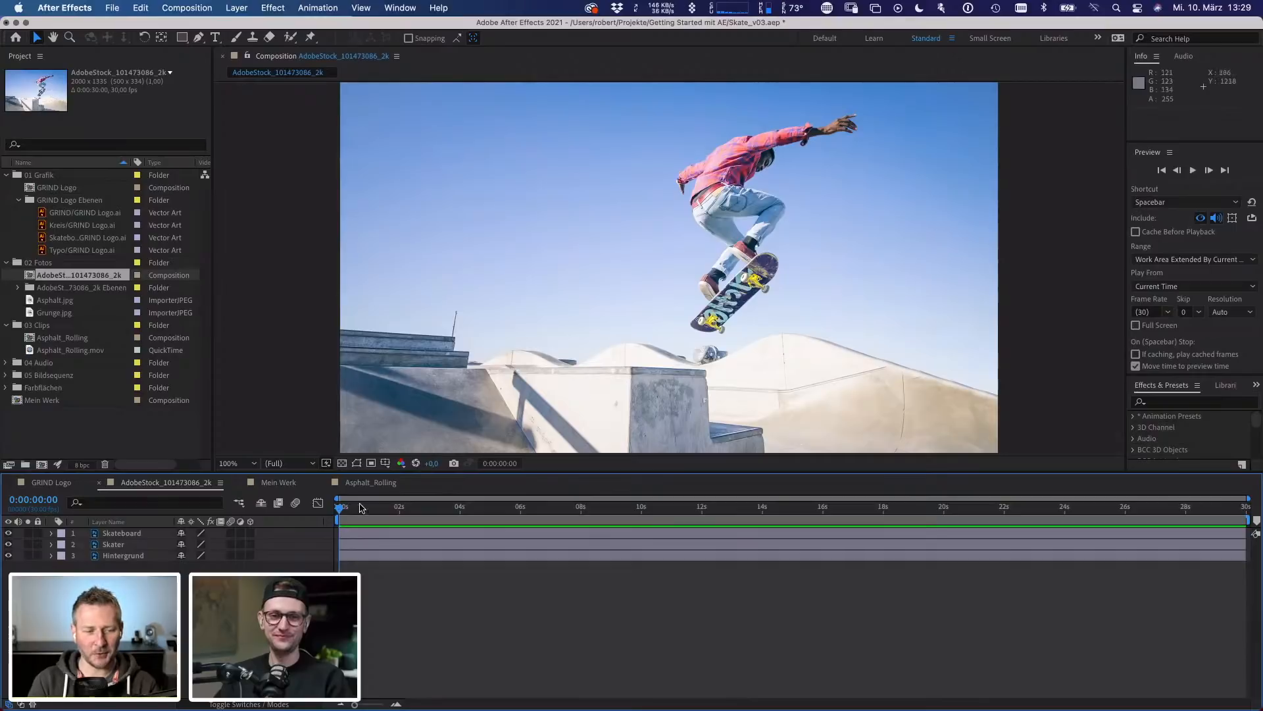
mouse_move(343, 508)
left_mouse_down()
mouse_move(967, 505)
mouse_move(338, 507)
left_mouse_up()
key("space")
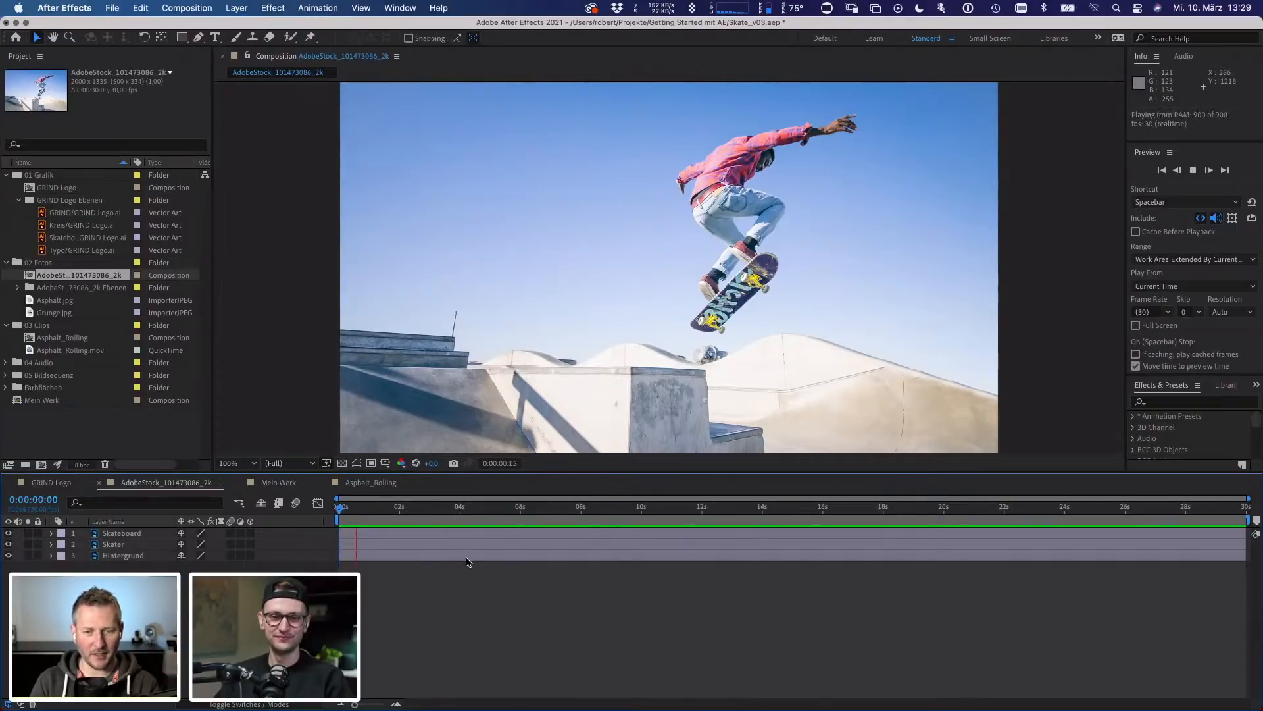
key("space")
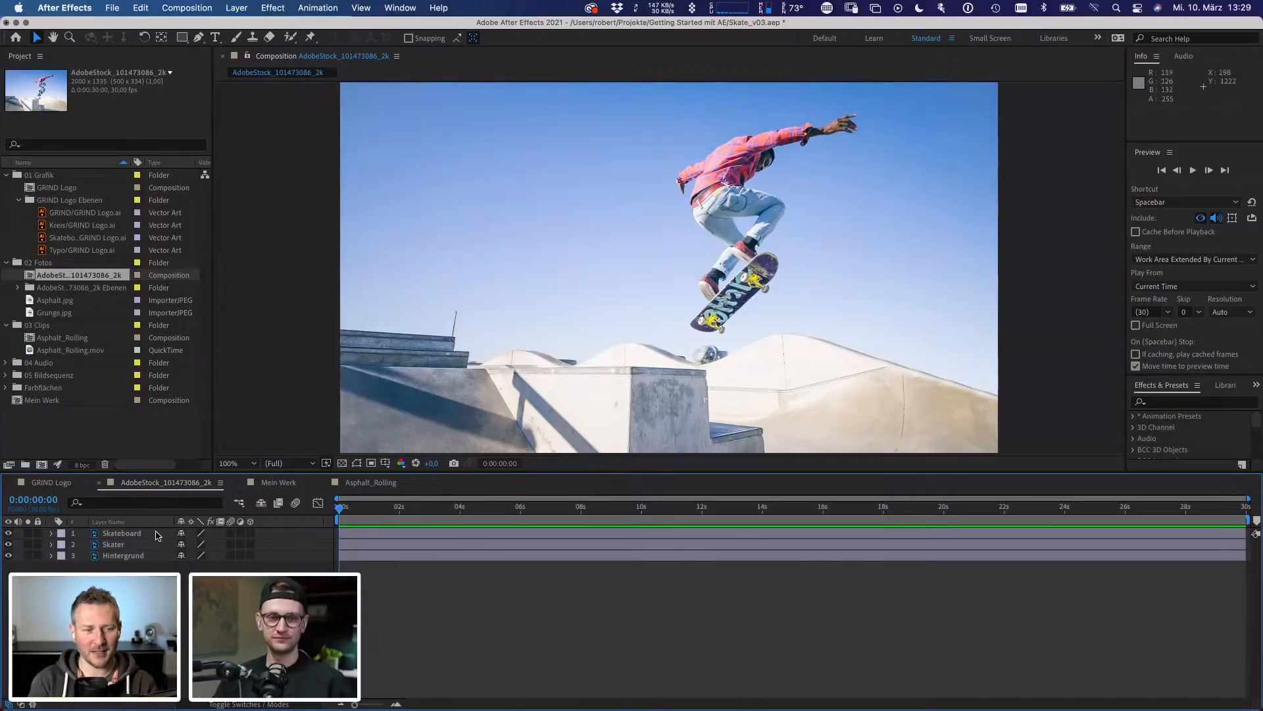
- Hide the Skateboard and Skater layers to view the background alone, and show both layers again
left_click(8, 532)
left_click(8, 544)
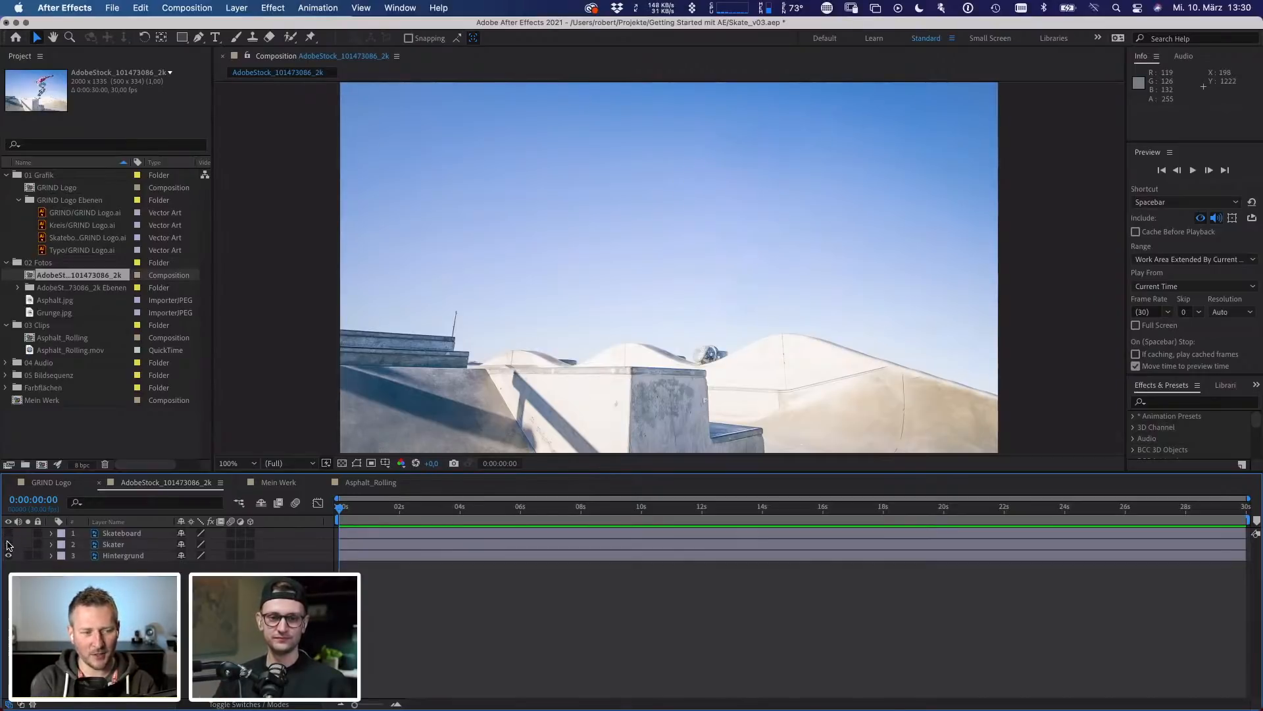
left_click(8, 544)
left_click(8, 533)
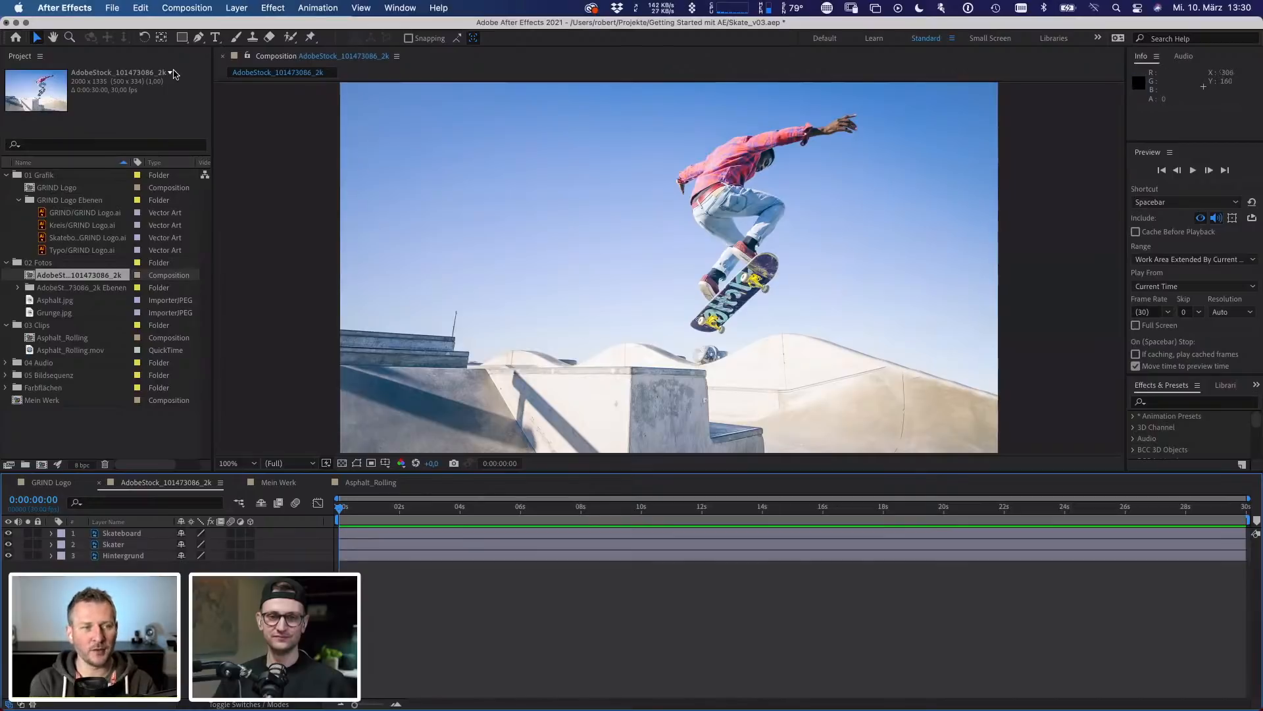
- Close the Skate_v03 project without saving its changes
left_click(112, 8)
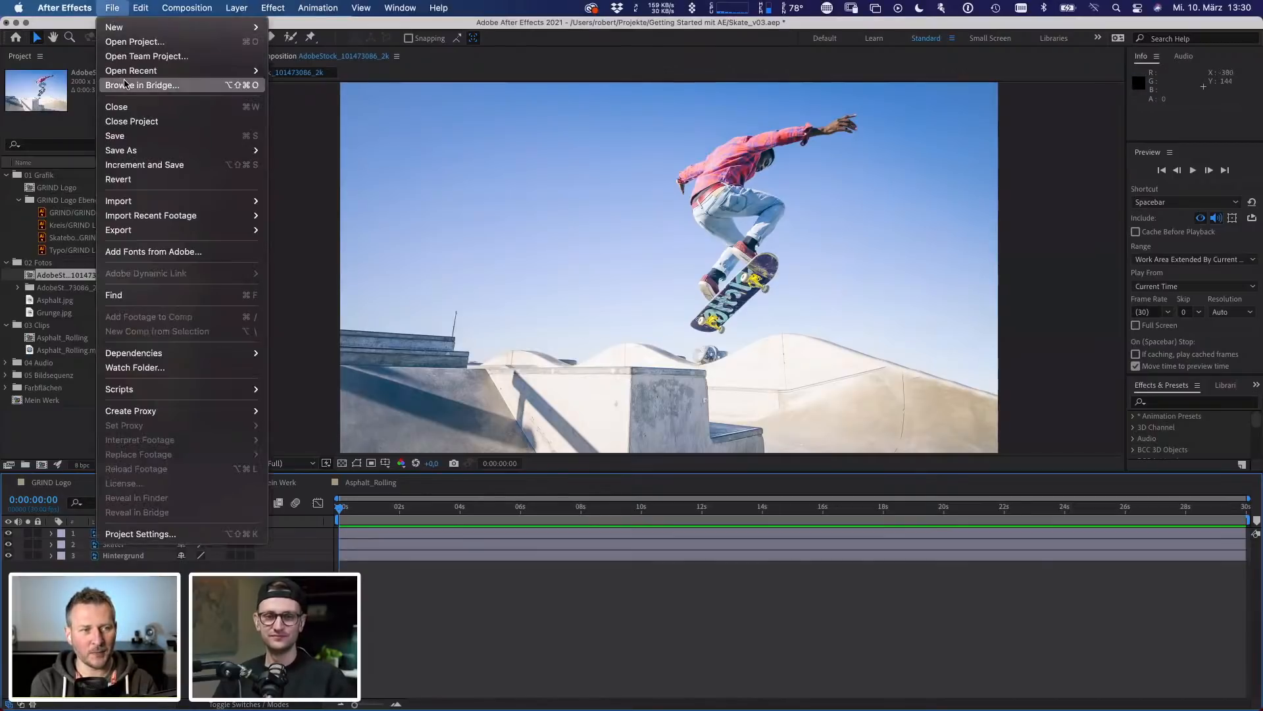
left_click(126, 121)
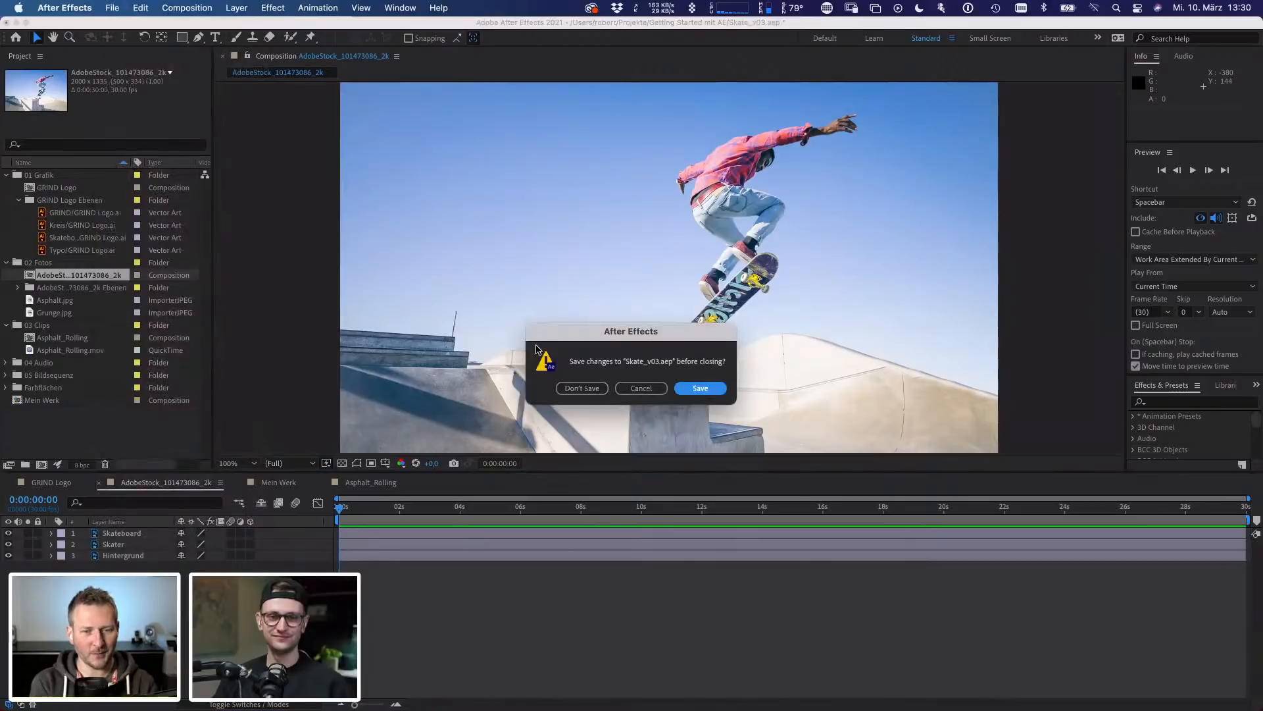
left_click(584, 389)
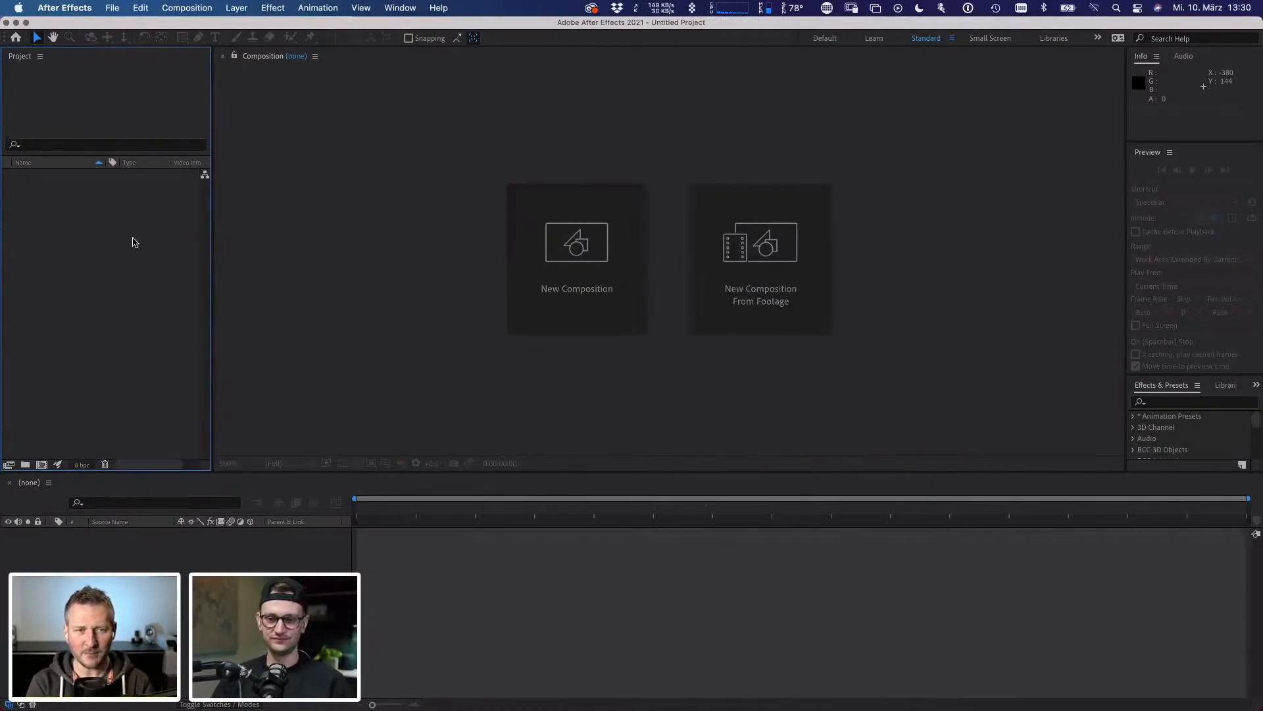
left_click(111, 9)
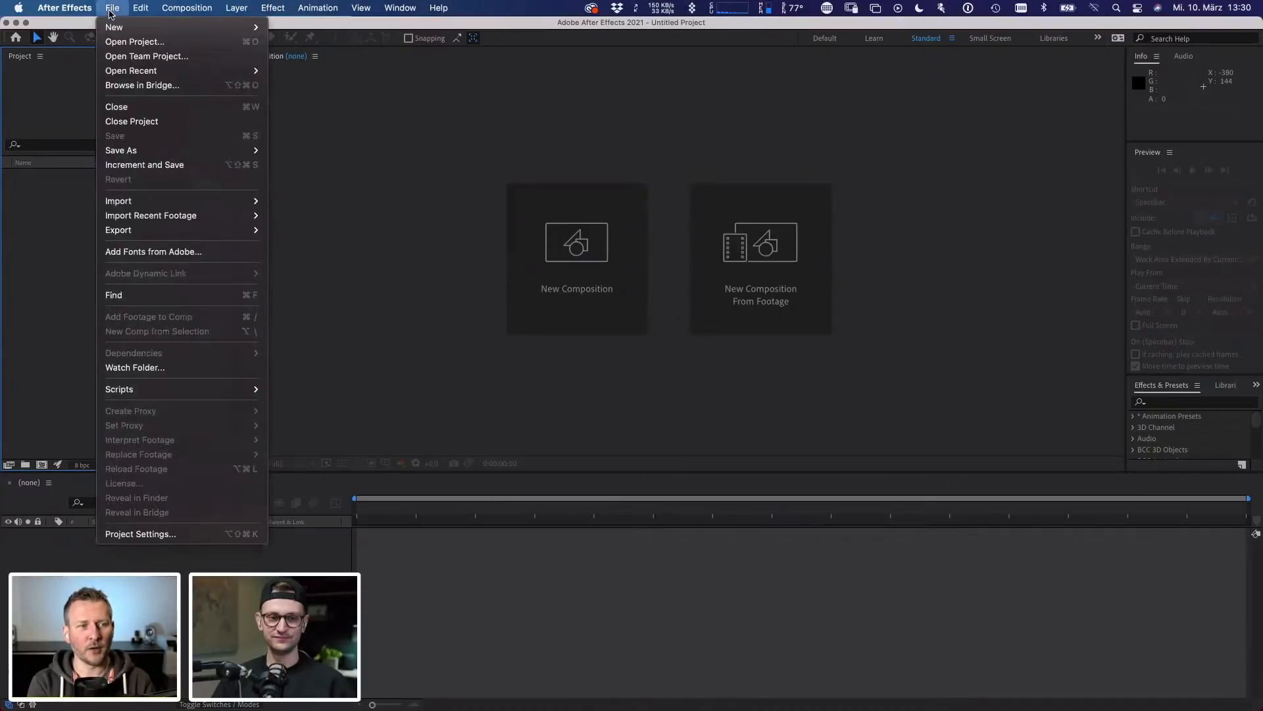
mouse_move(152, 205)
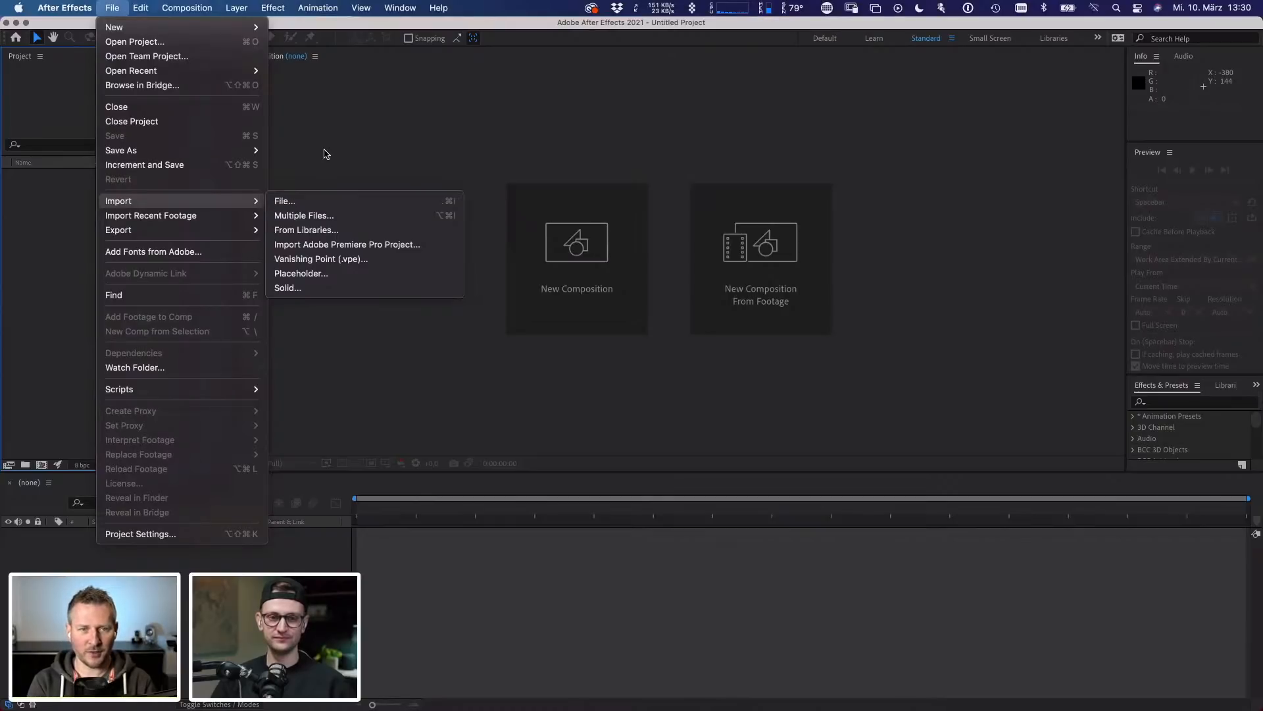
left_click(325, 151)
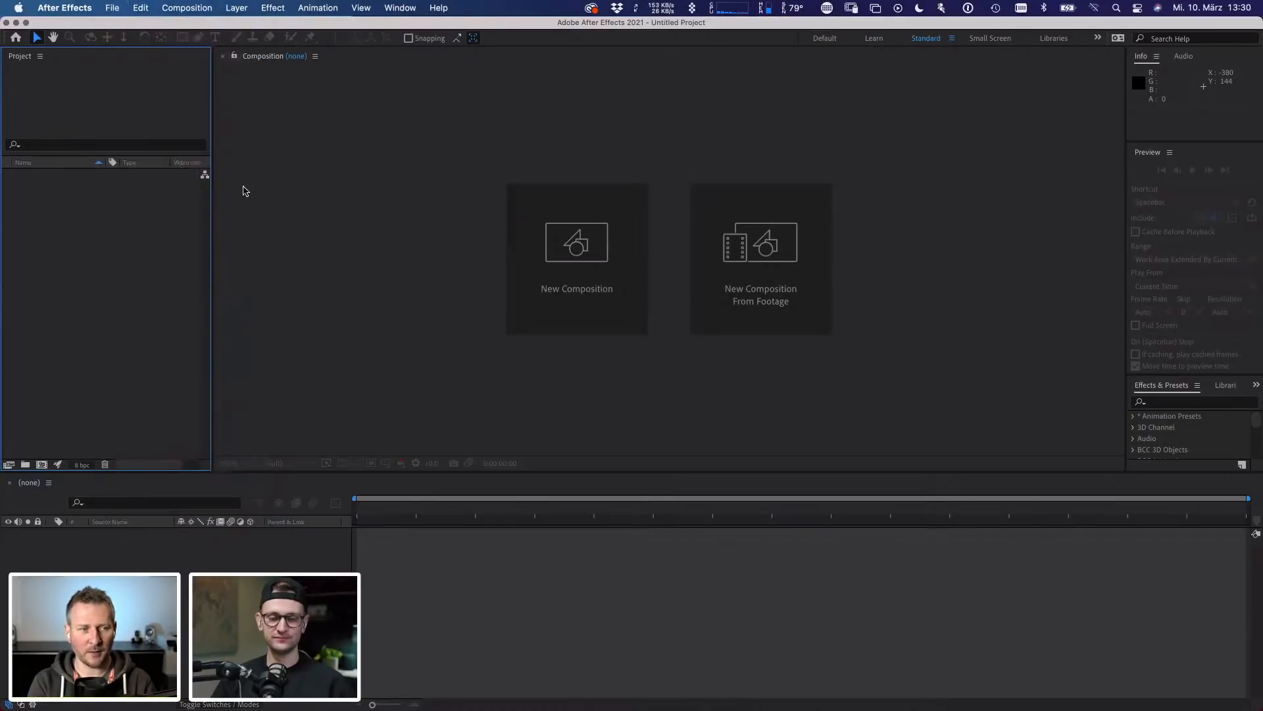
- Start a file import into the empty project, select Robotic.psd in the Adobe Masterclass UK folder, and make the import dialog smaller
double_click(124, 268)
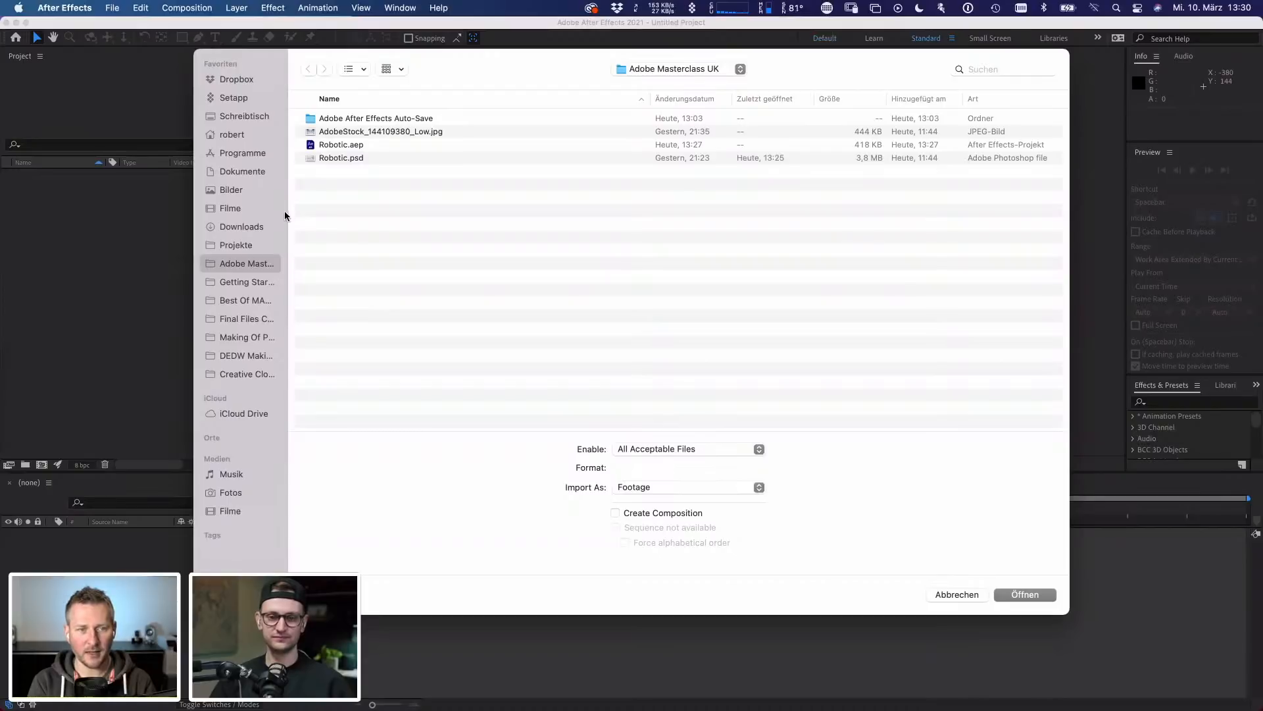
left_click(344, 160)
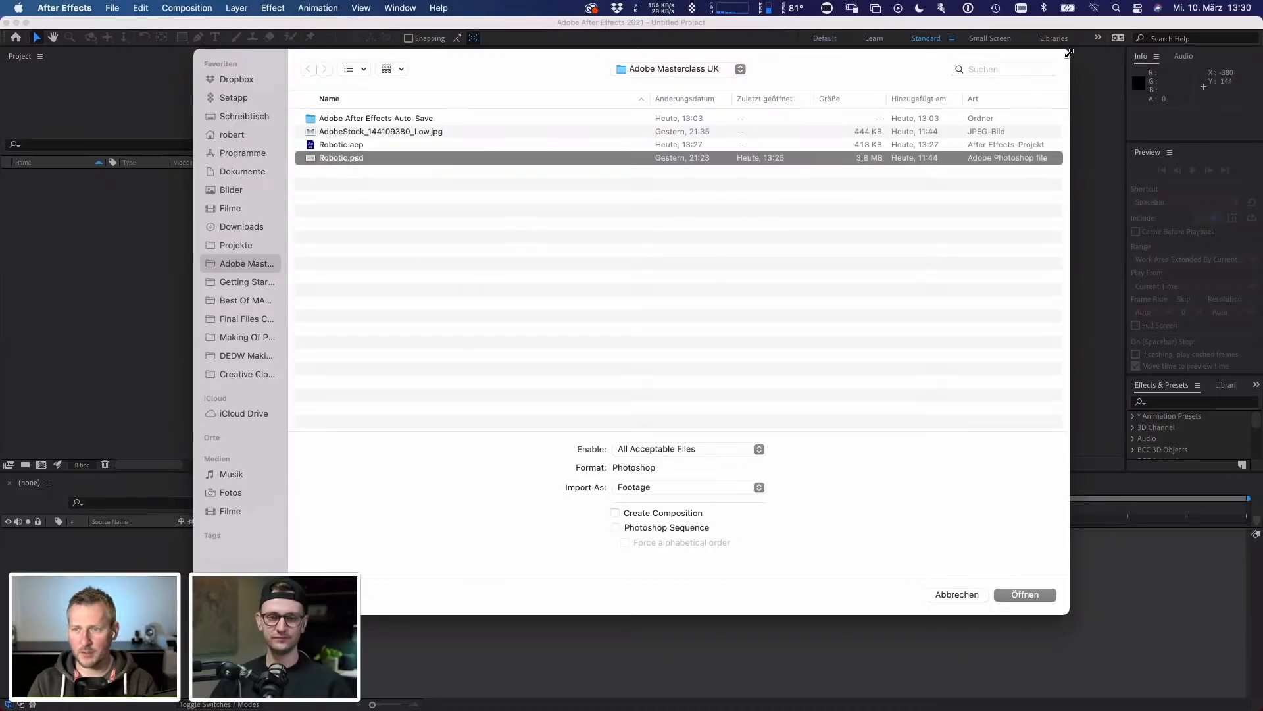
left_click_drag(1067, 64, 1025, 155)
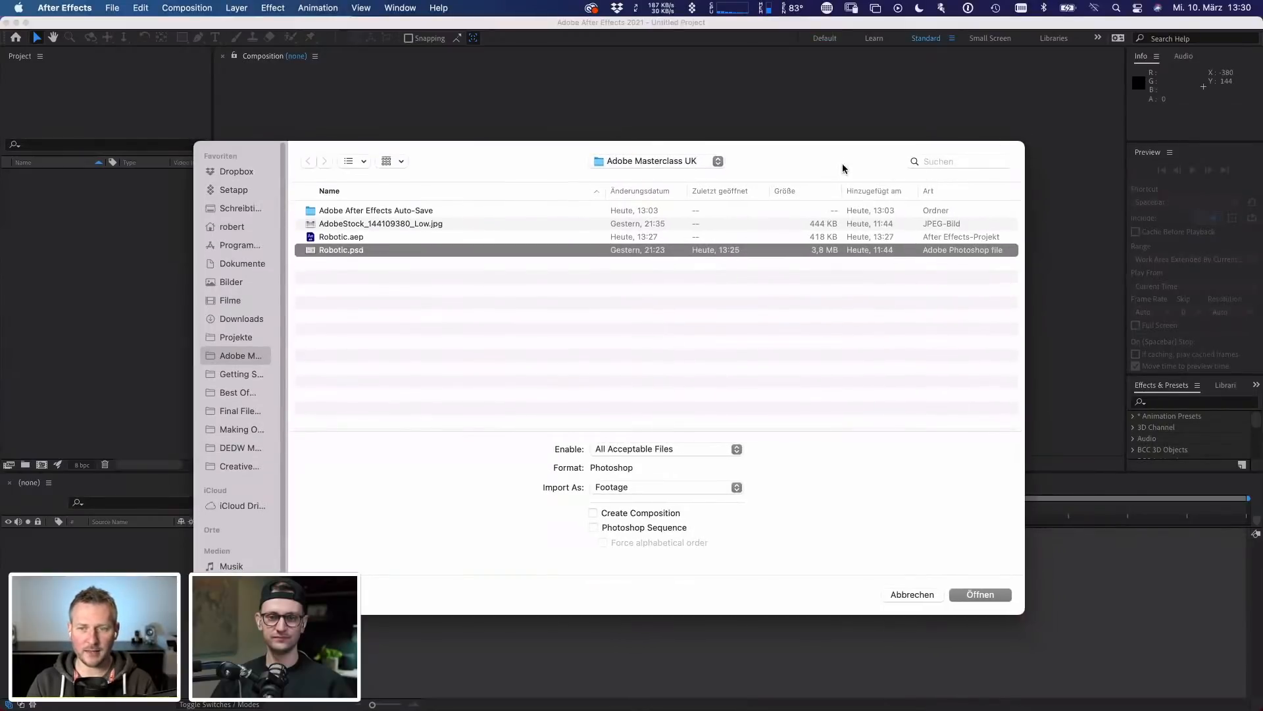
- Preview the contents of Robotic.psd and AdobeStock_144109380_Low.jpg before importing, leaving Robotic.psd selected
key("space")
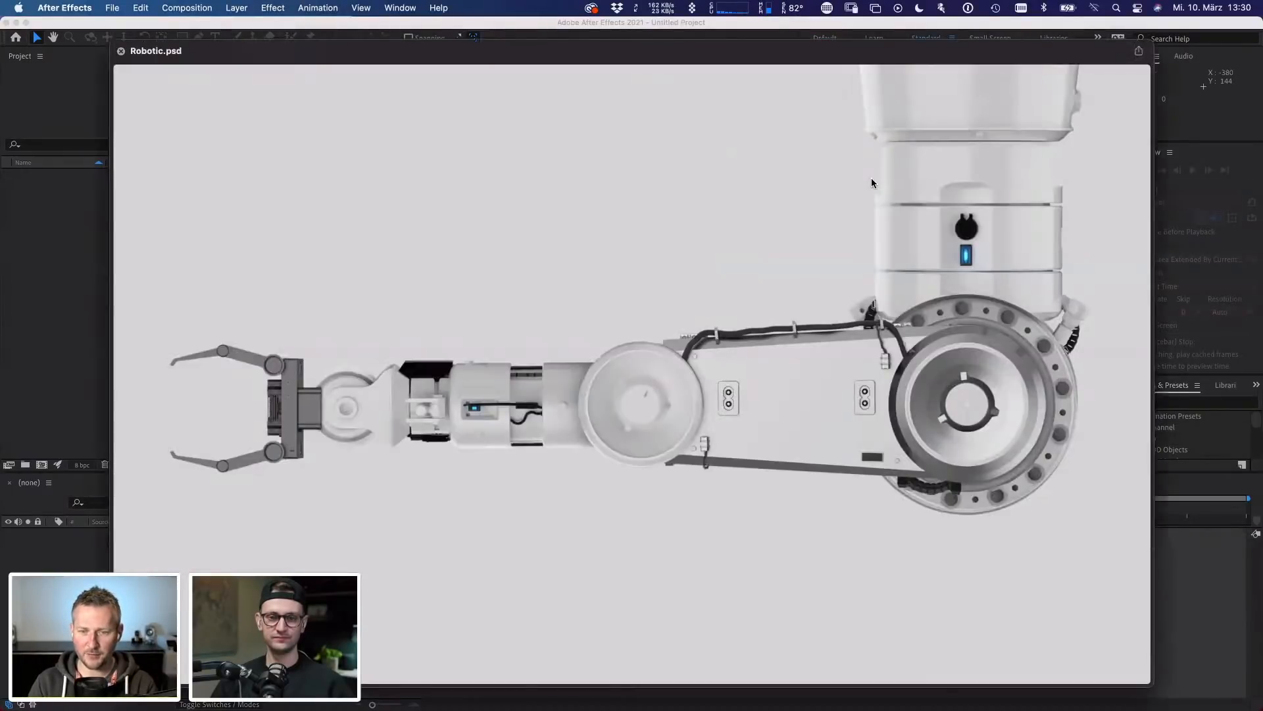
key("space")
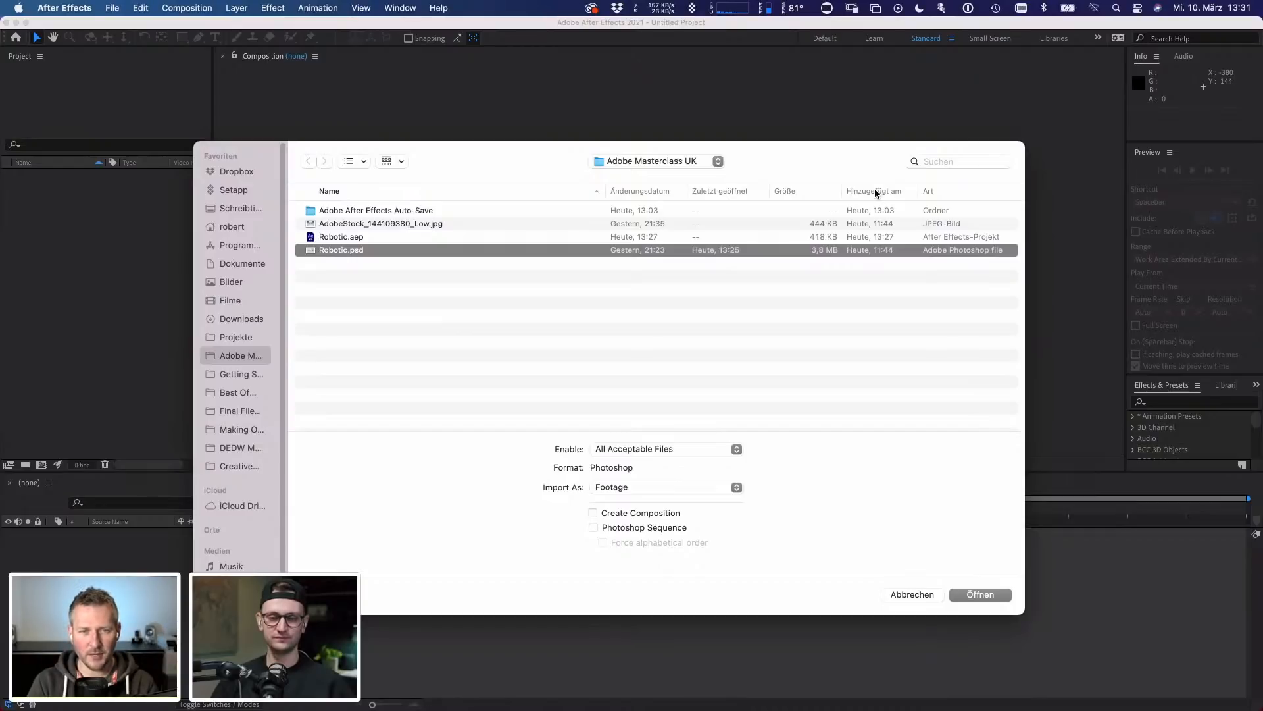
key("Up")
key("Up")
key("space")
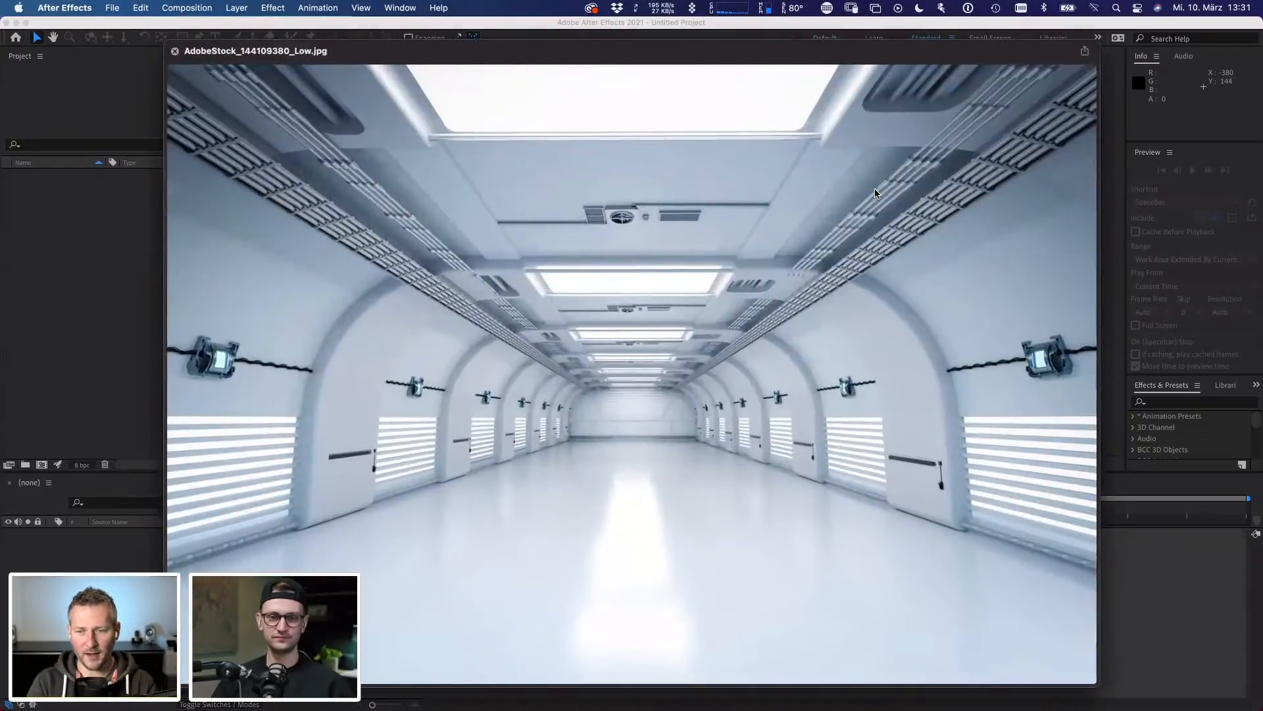
key("space")
key("Down")
key("Down")
key("space")
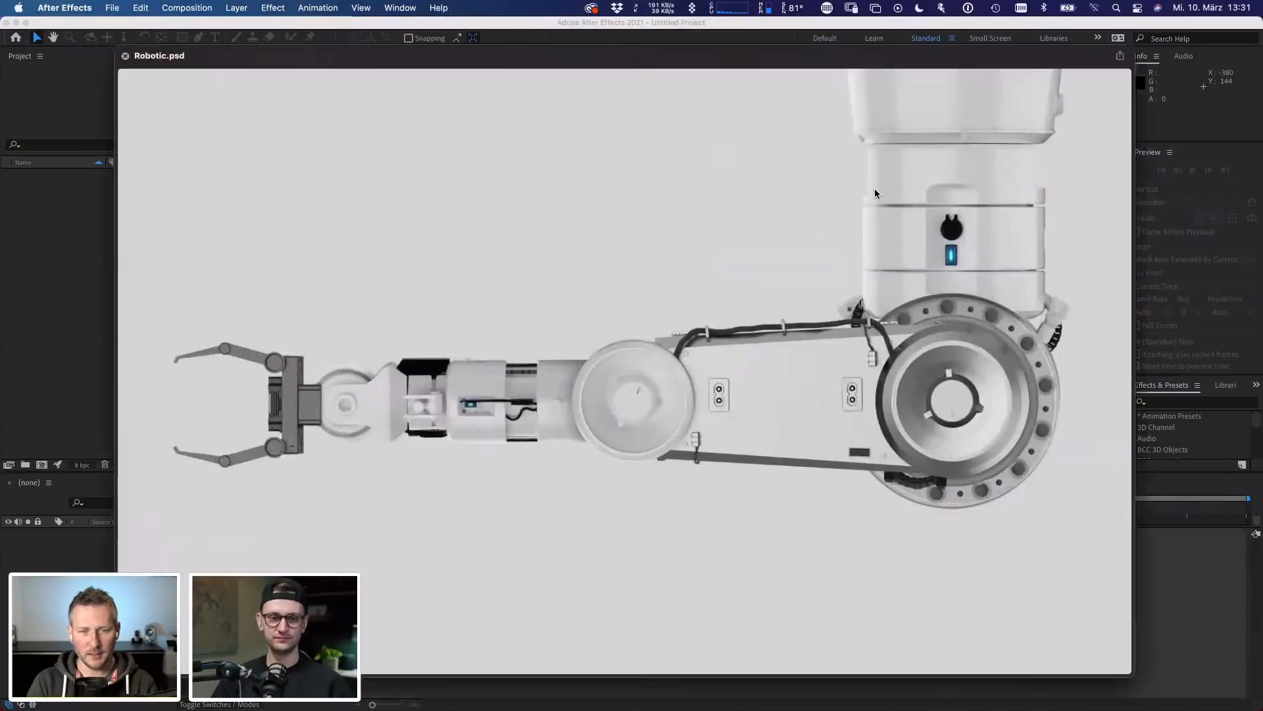
key("space")
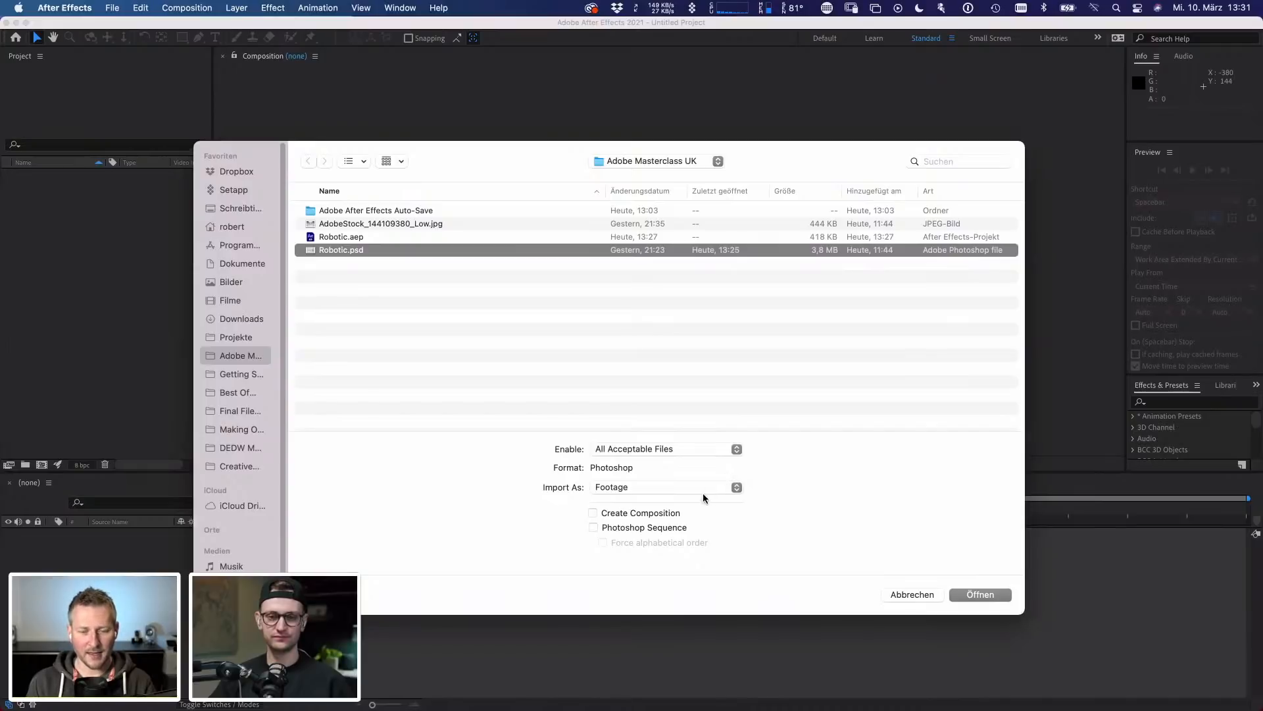
- Import Robotic.psd as a Composition, keeping the Editable Layer Styles option
left_click(723, 487)
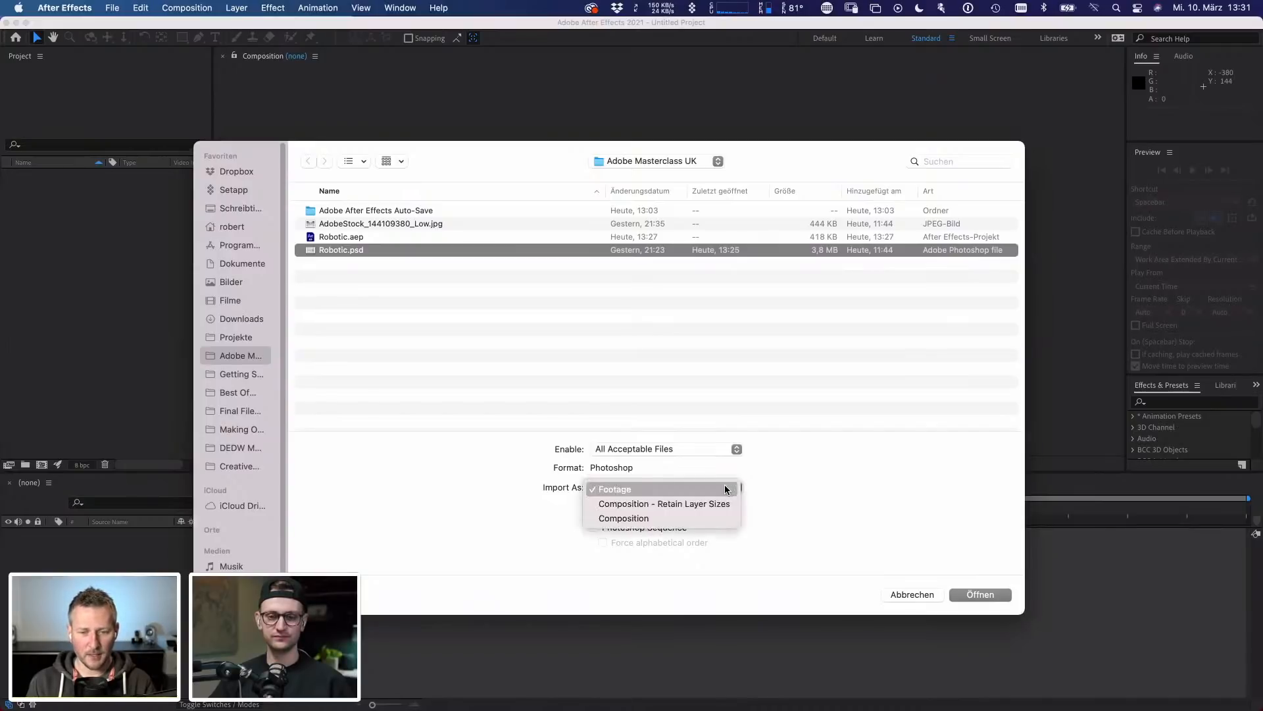
left_click(730, 529)
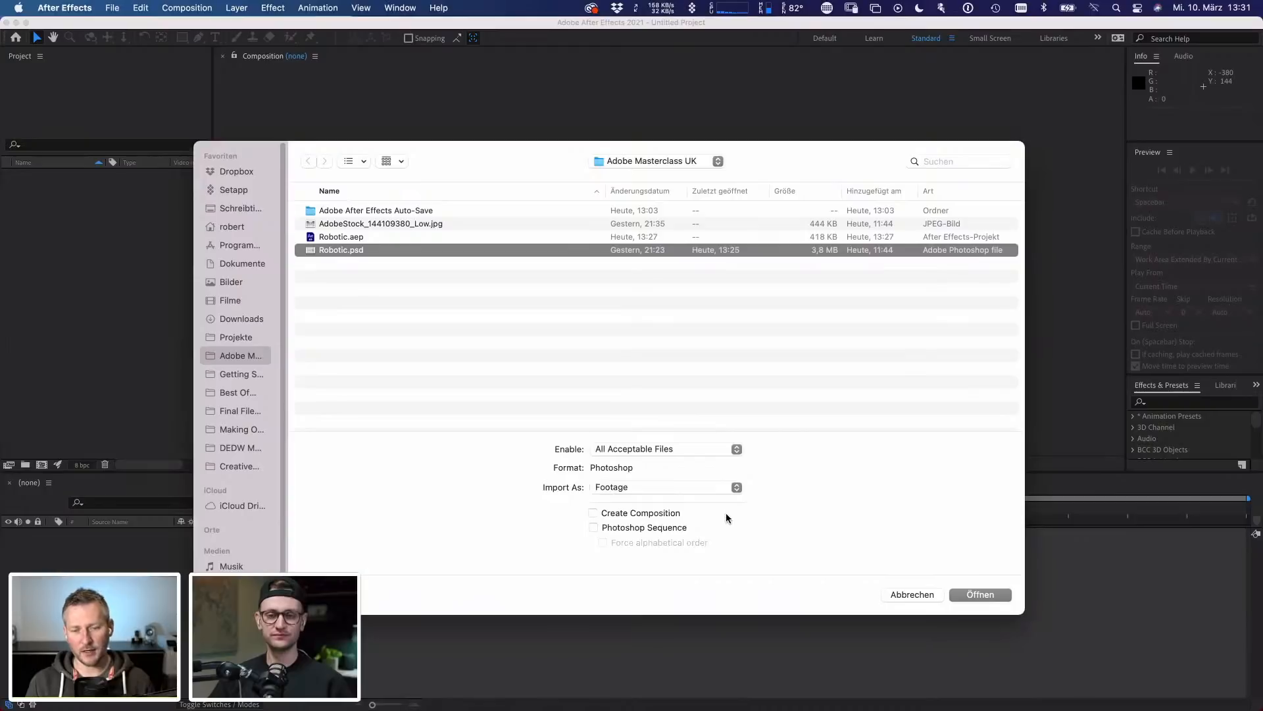
left_click(720, 485)
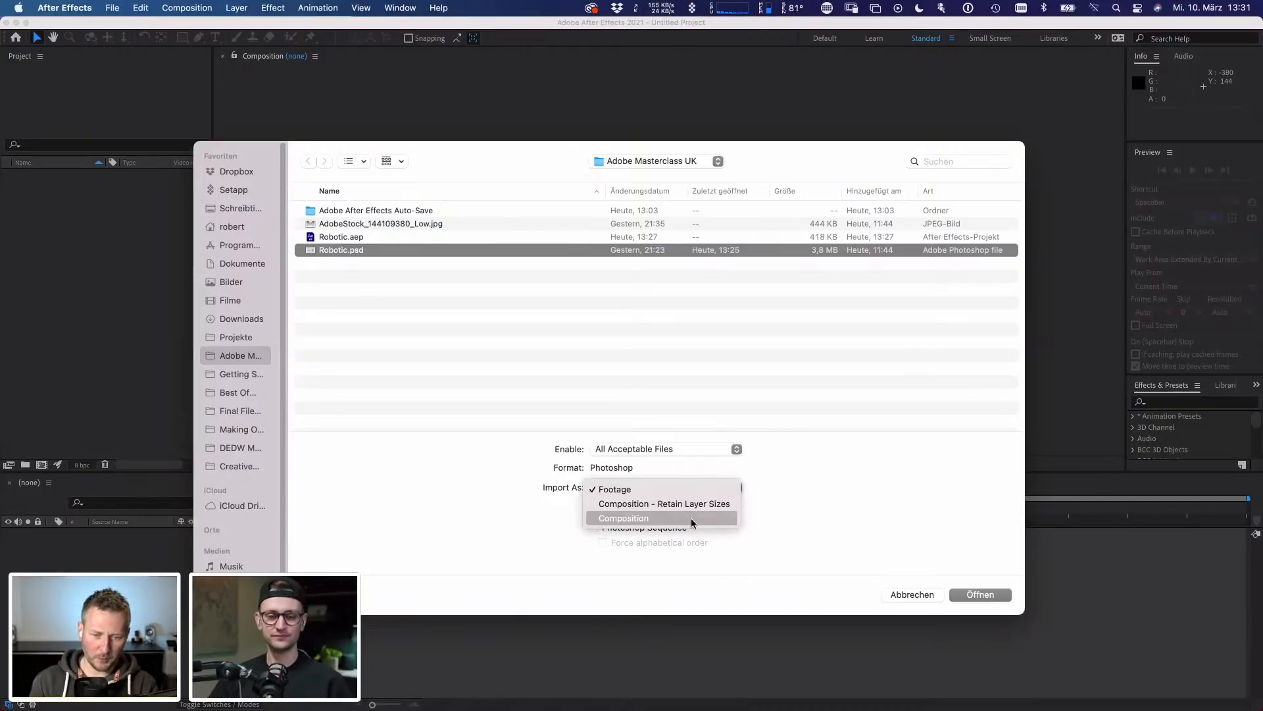
left_click(689, 518)
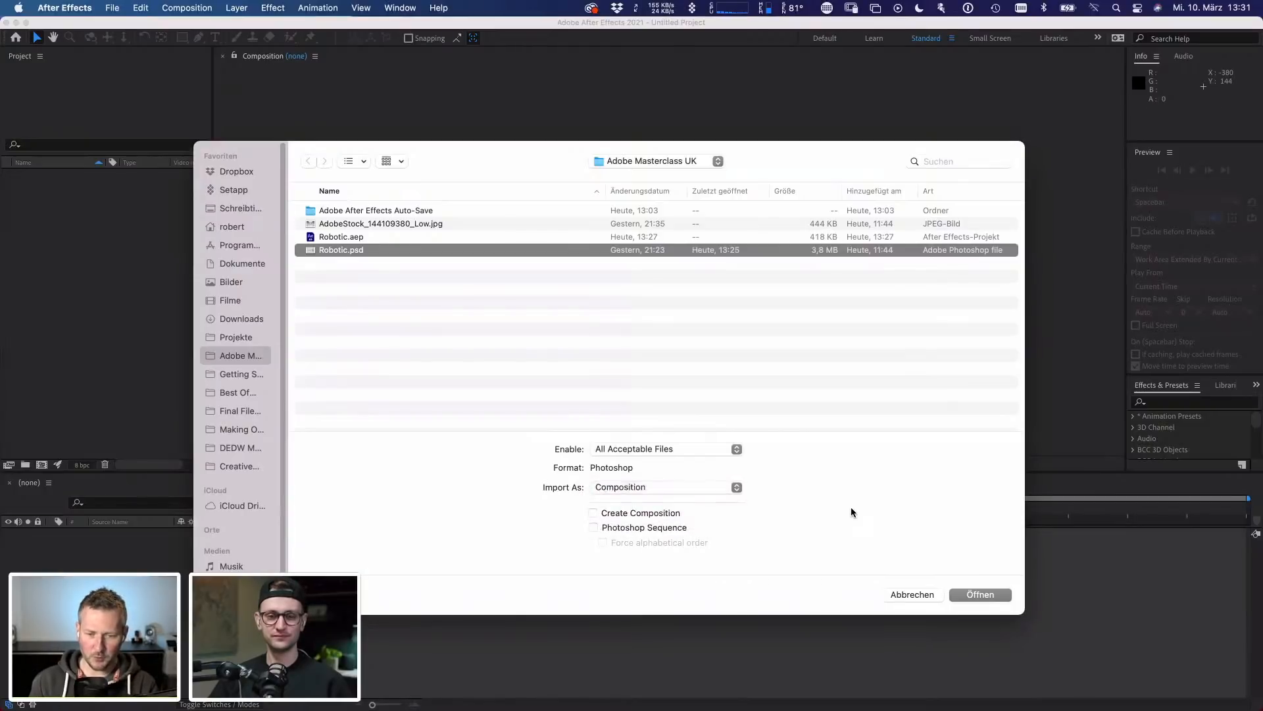
left_click(974, 594)
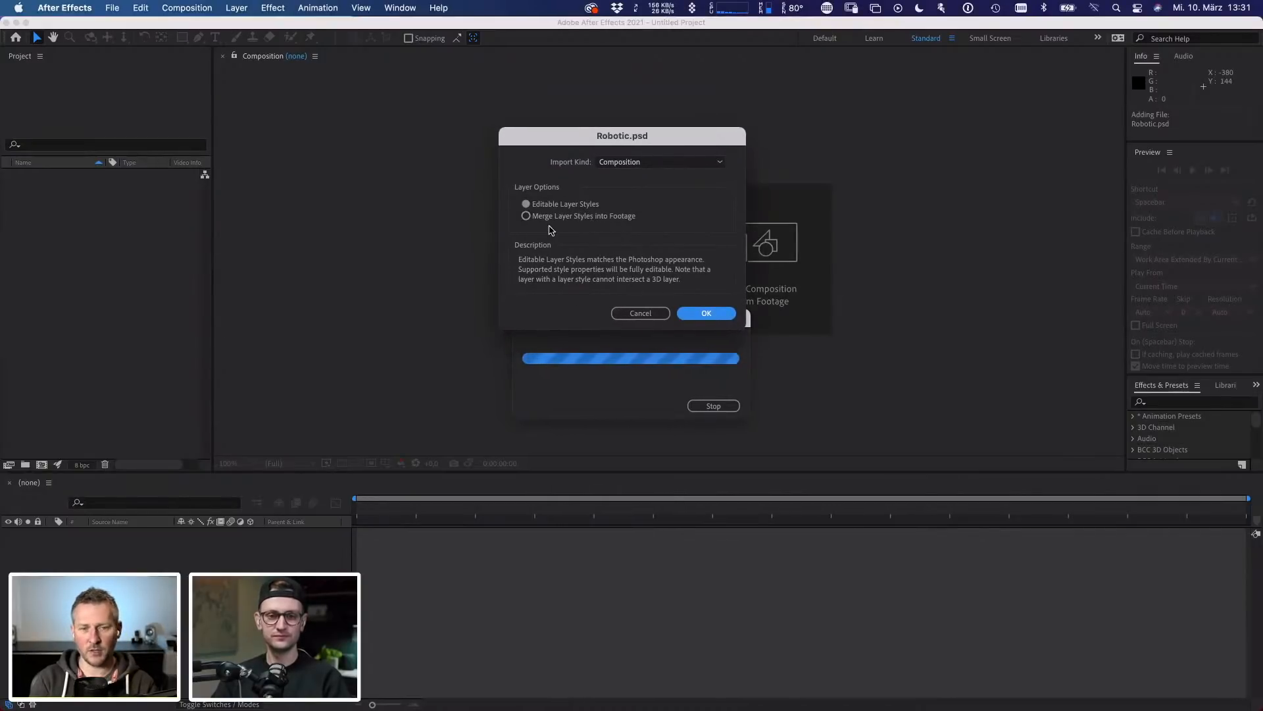
left_click(706, 314)
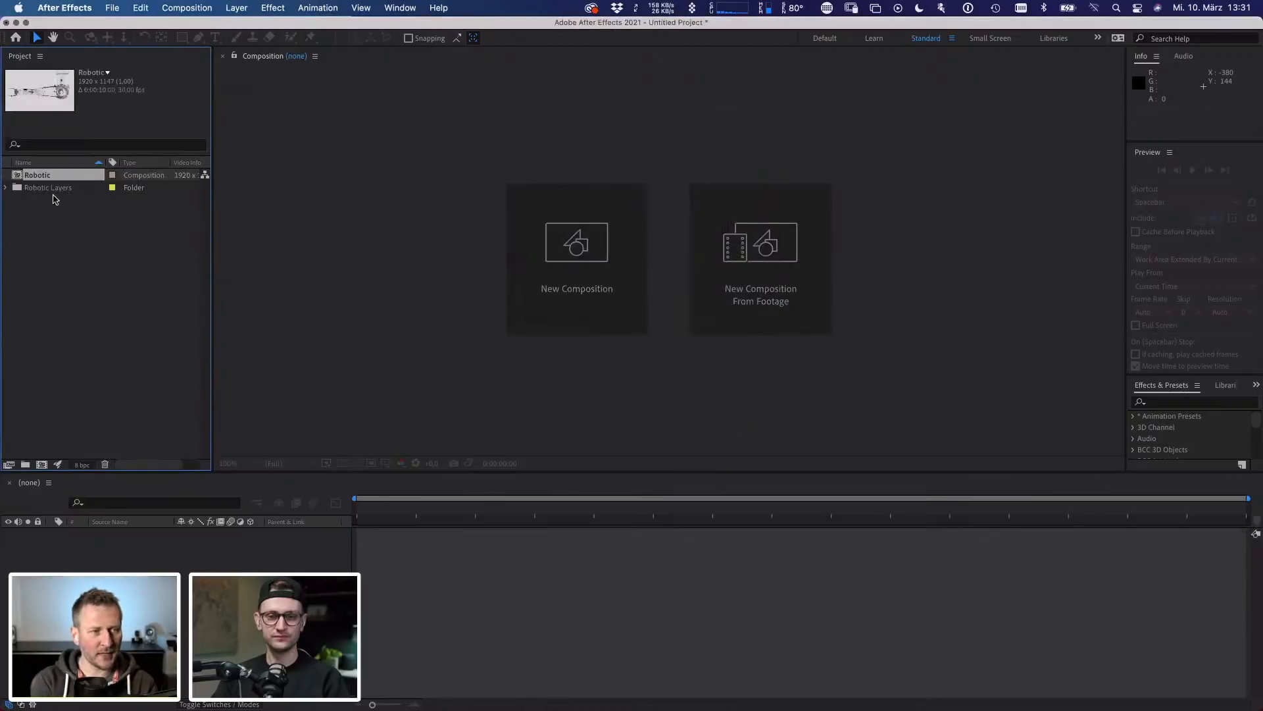
- Open the imported Robotic composition and clear all of its guides
double_click(38, 175)
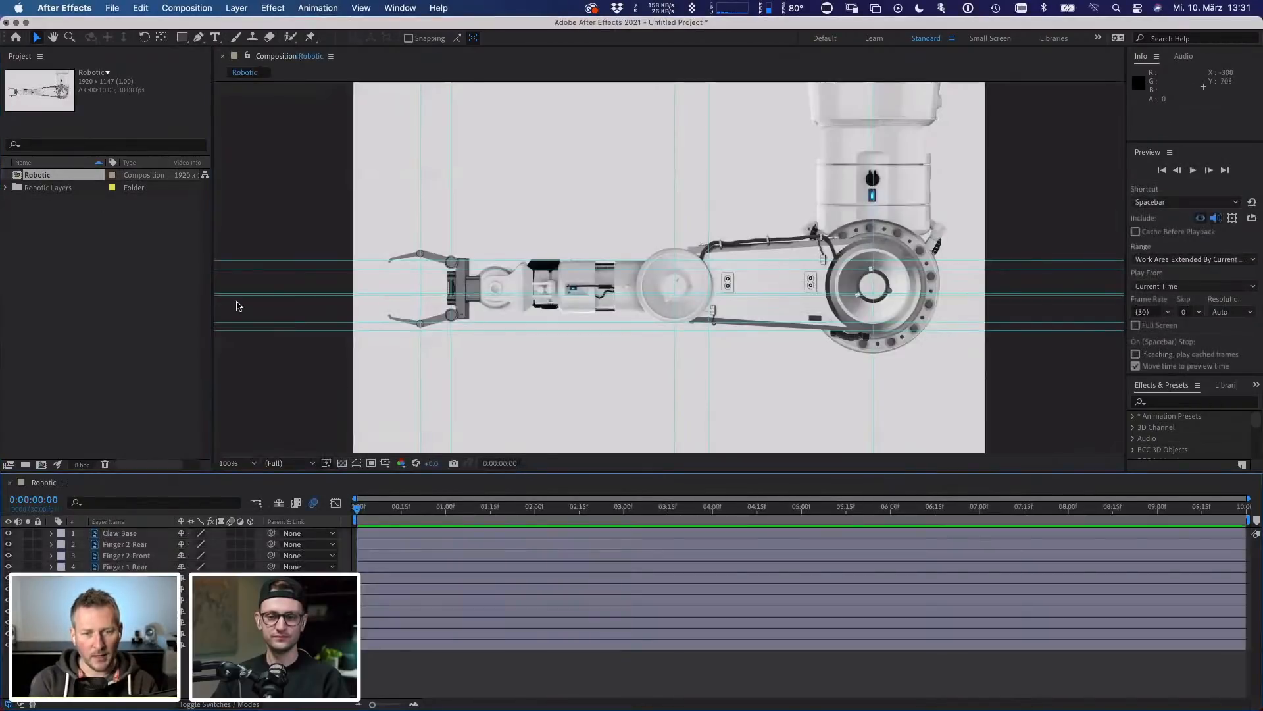
left_click(399, 9)
mouse_move(361, 8)
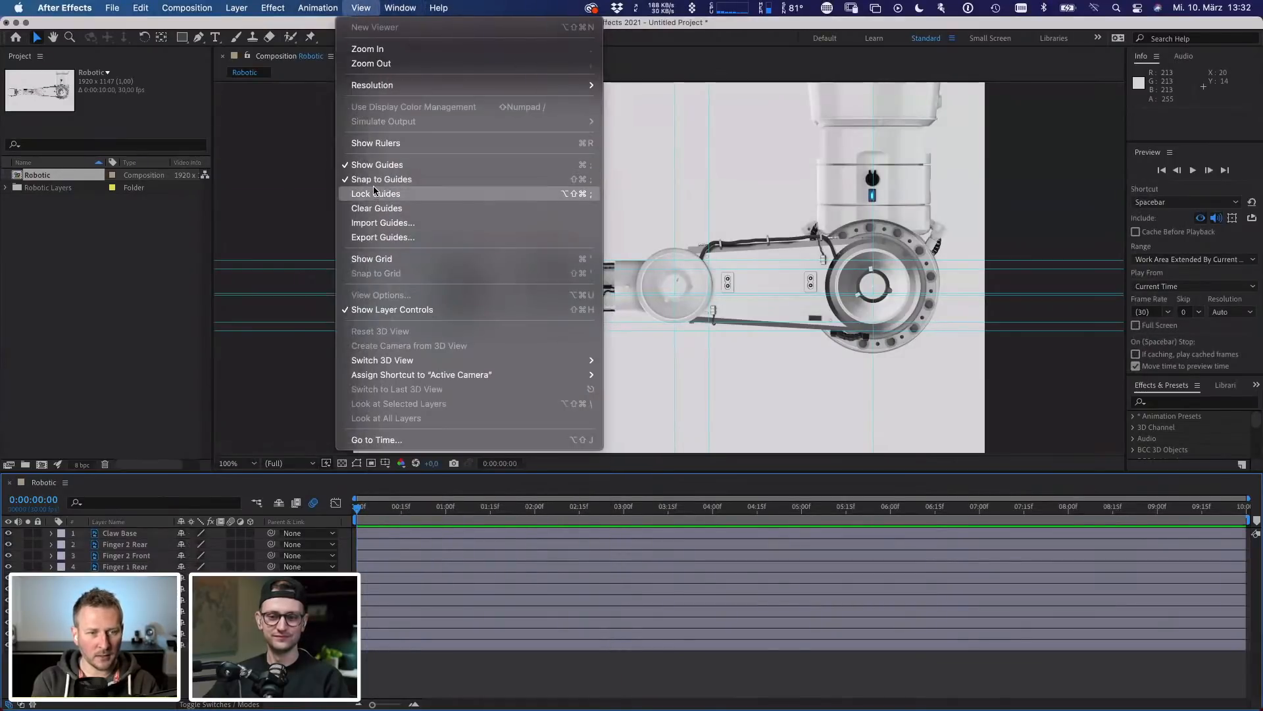
left_click(376, 208)
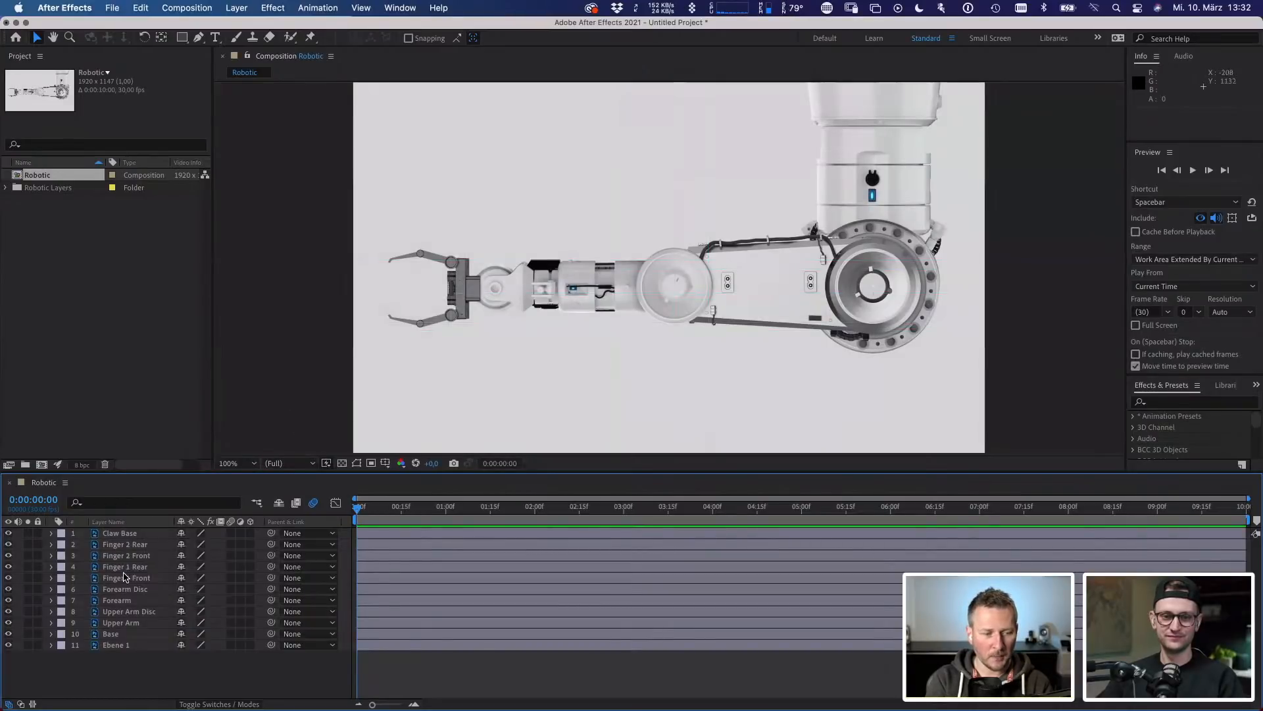
- Solo the Finger 1 Rear layer, expand the Robotic Layers folder and inspect the dimensions of Base/Robotic.psd
left_click(117, 567)
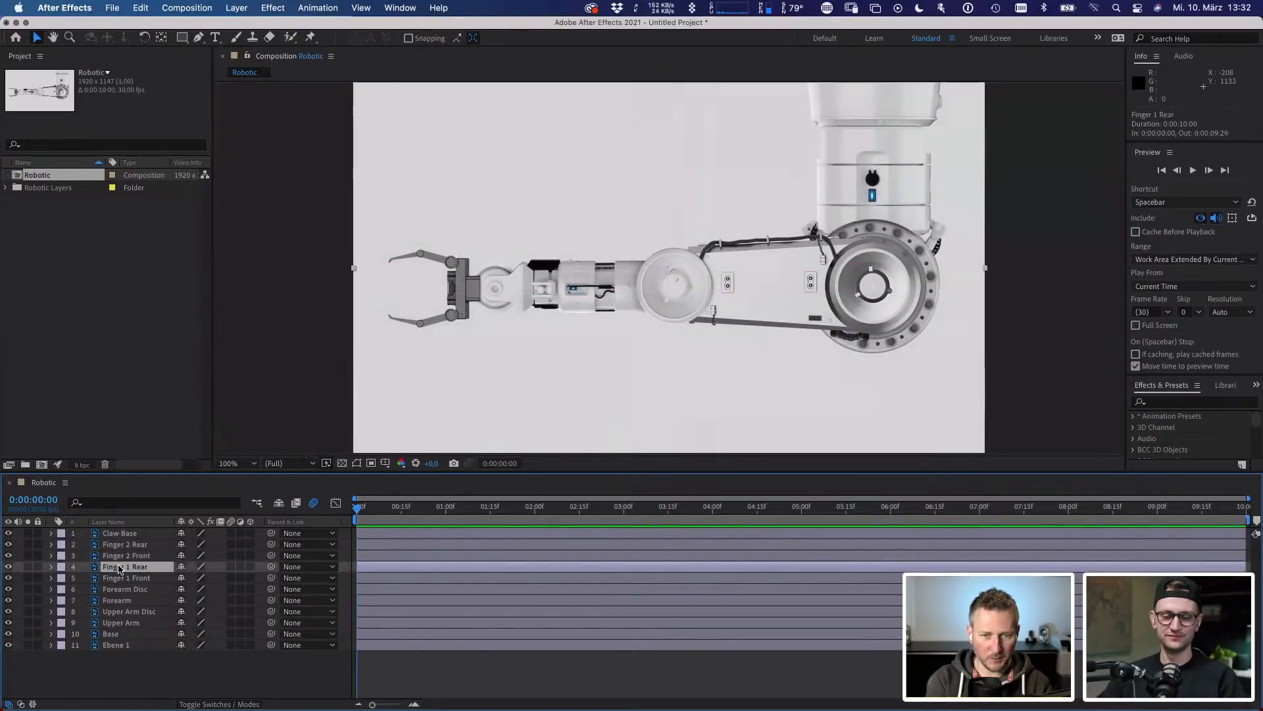
left_click(28, 567)
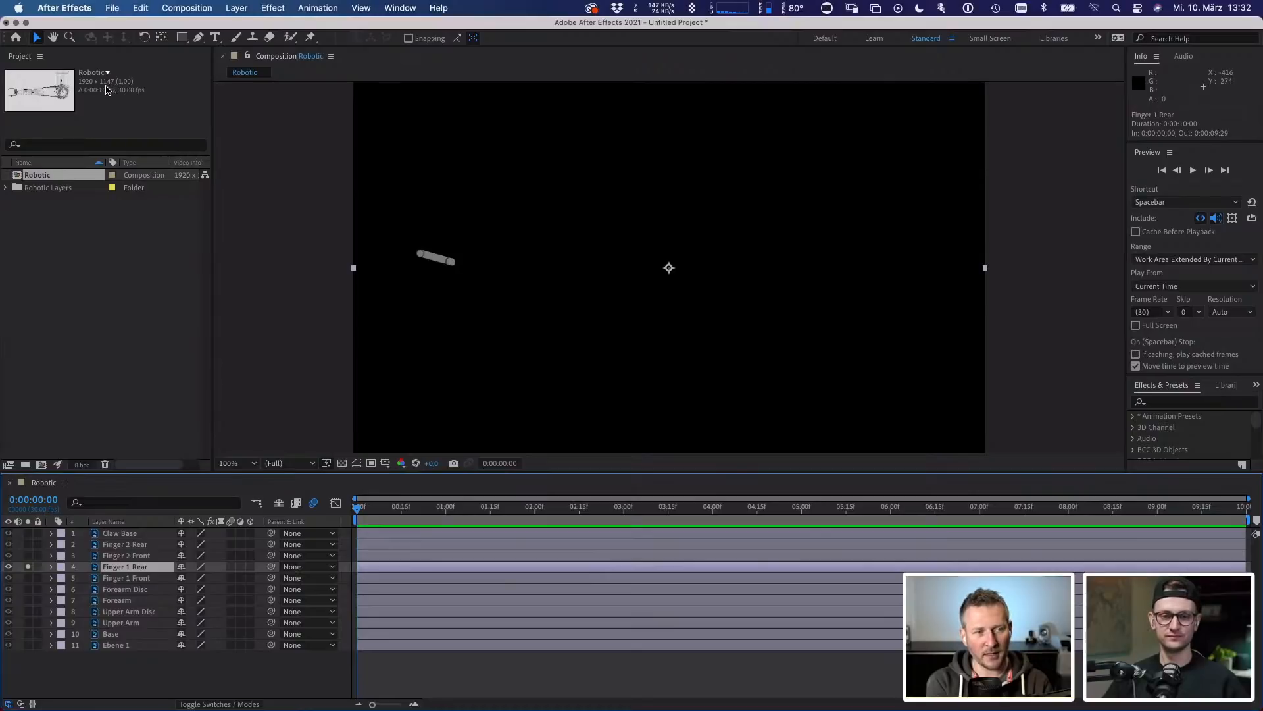
left_click(6, 187)
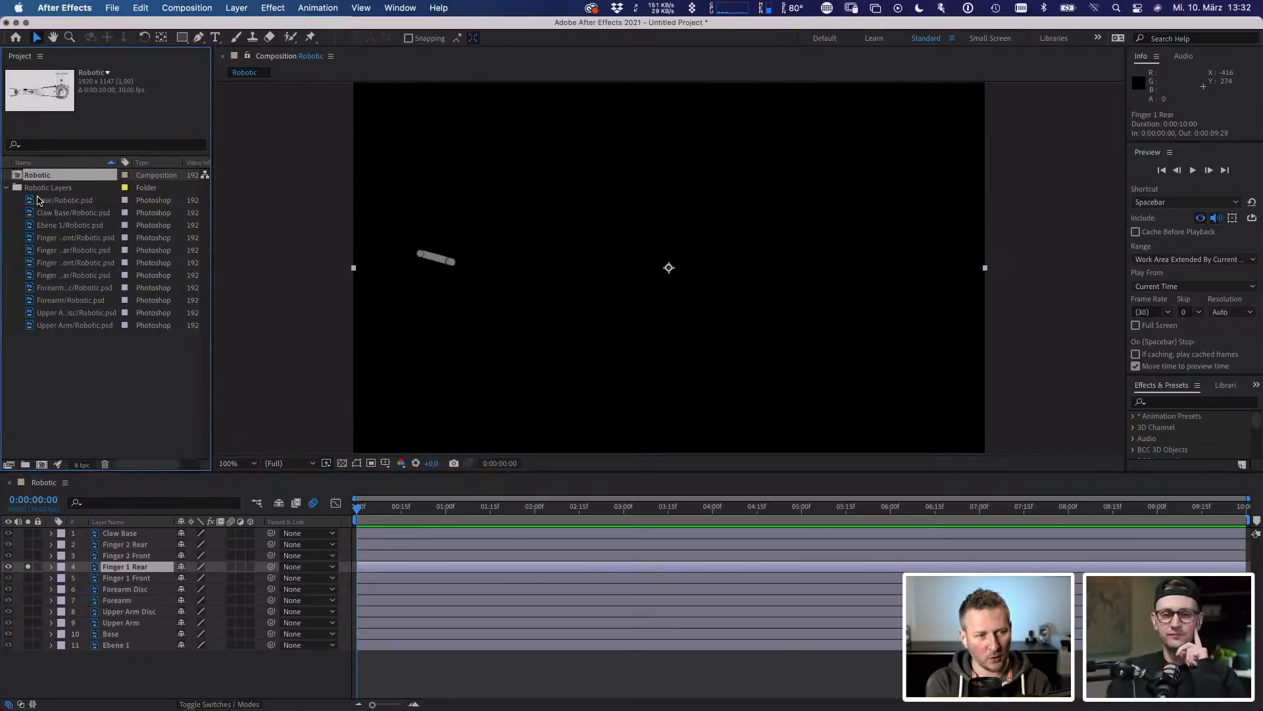
left_click(38, 200)
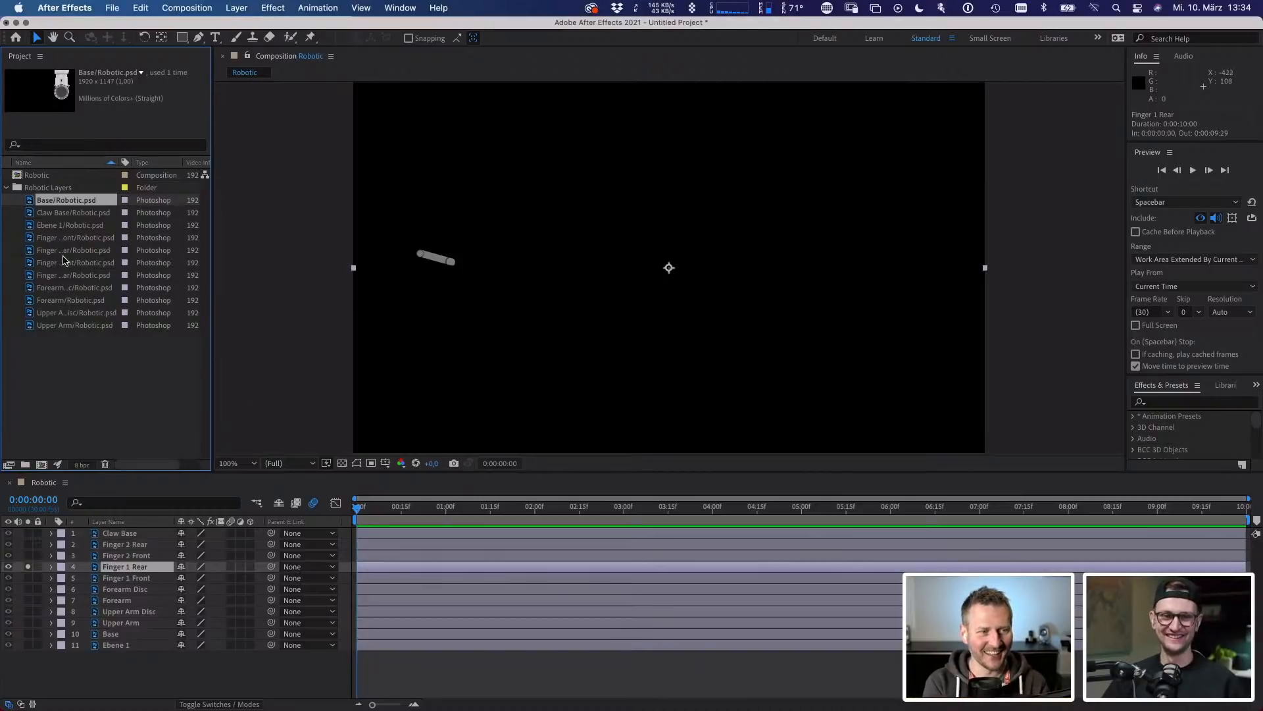
- Browse the remaining footage items in the Robotic Layers folder, from Ebene 1 through Upper Arm Disc, comparing their thumbnails and dimensions
left_click(71, 228)
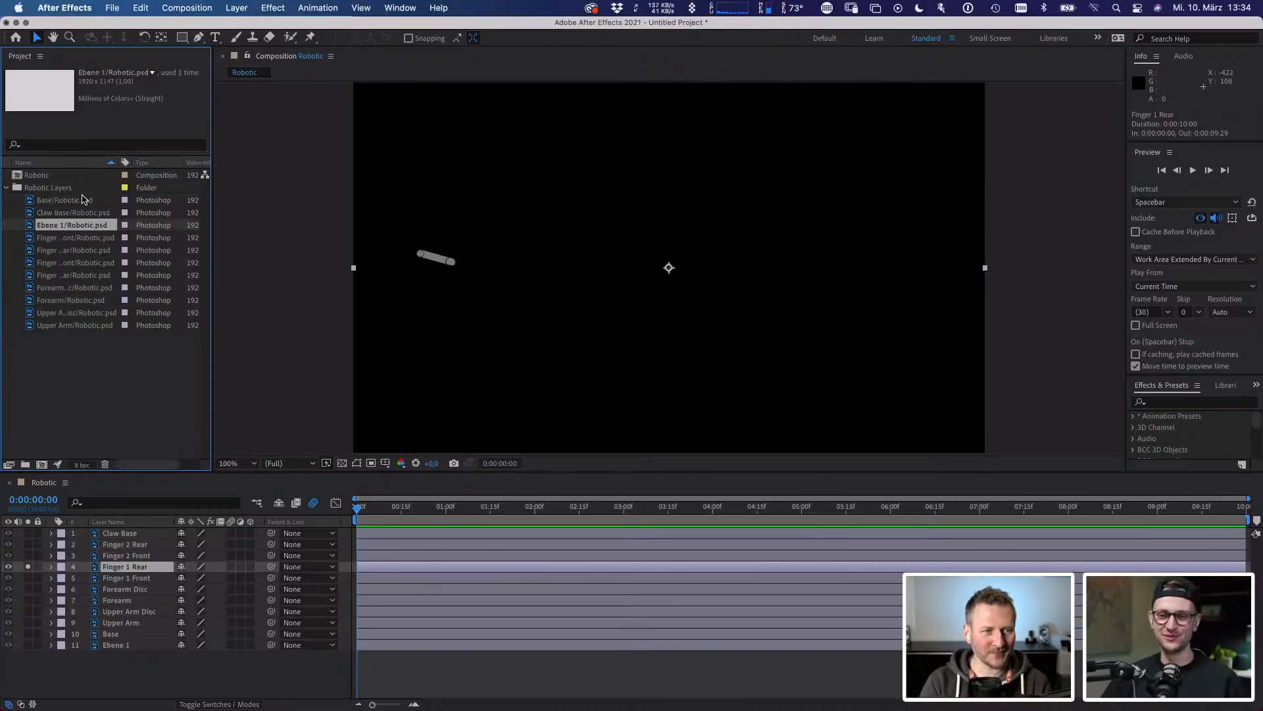
key("Down")
key("Down")
key("Down")
key("Down")
key("Down")
key("Down")
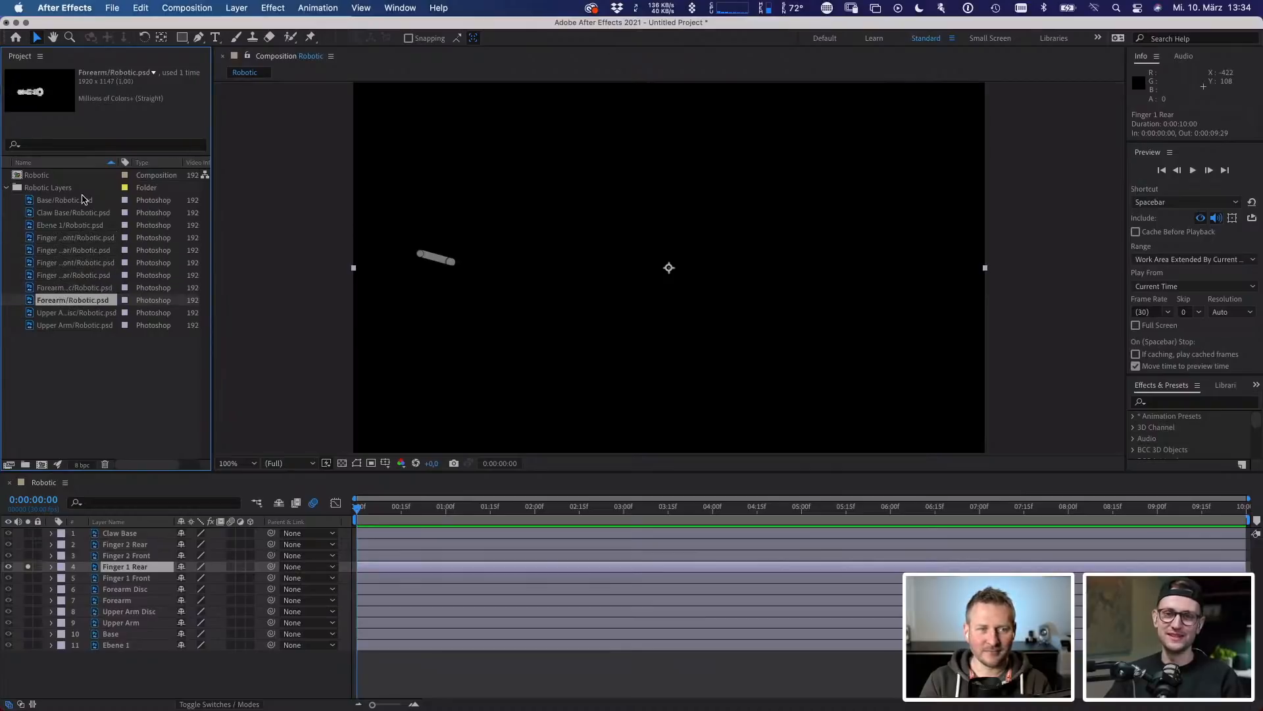
key("Down")
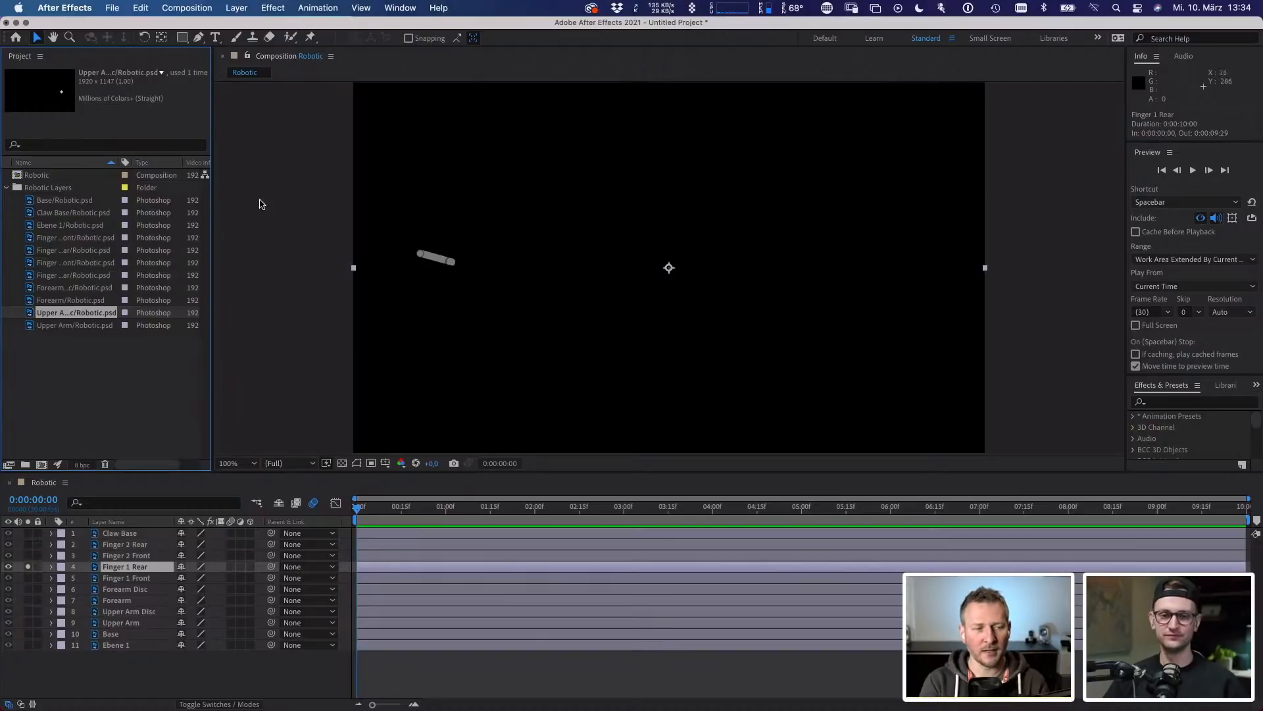
- Select the Base/Robotic.psd footage and solo the Base layer in place of Finger 1 Rear
left_click(63, 201)
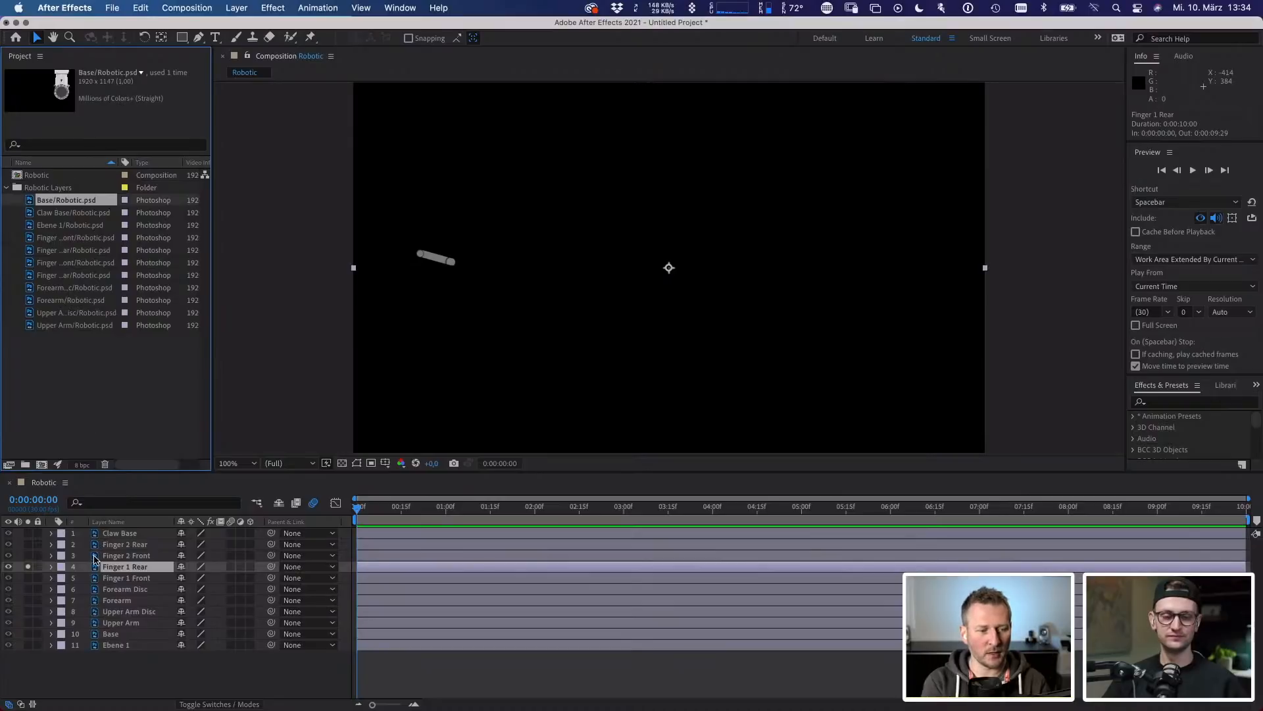
left_click(28, 634)
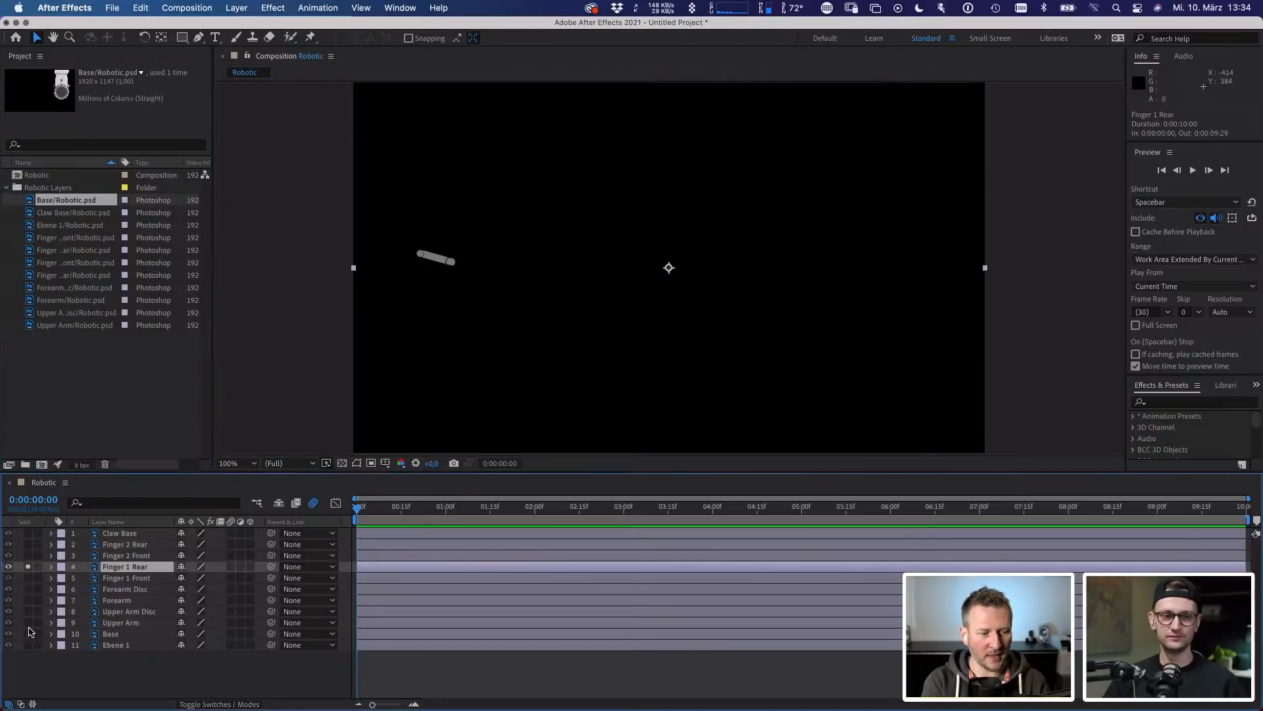
left_click(28, 566)
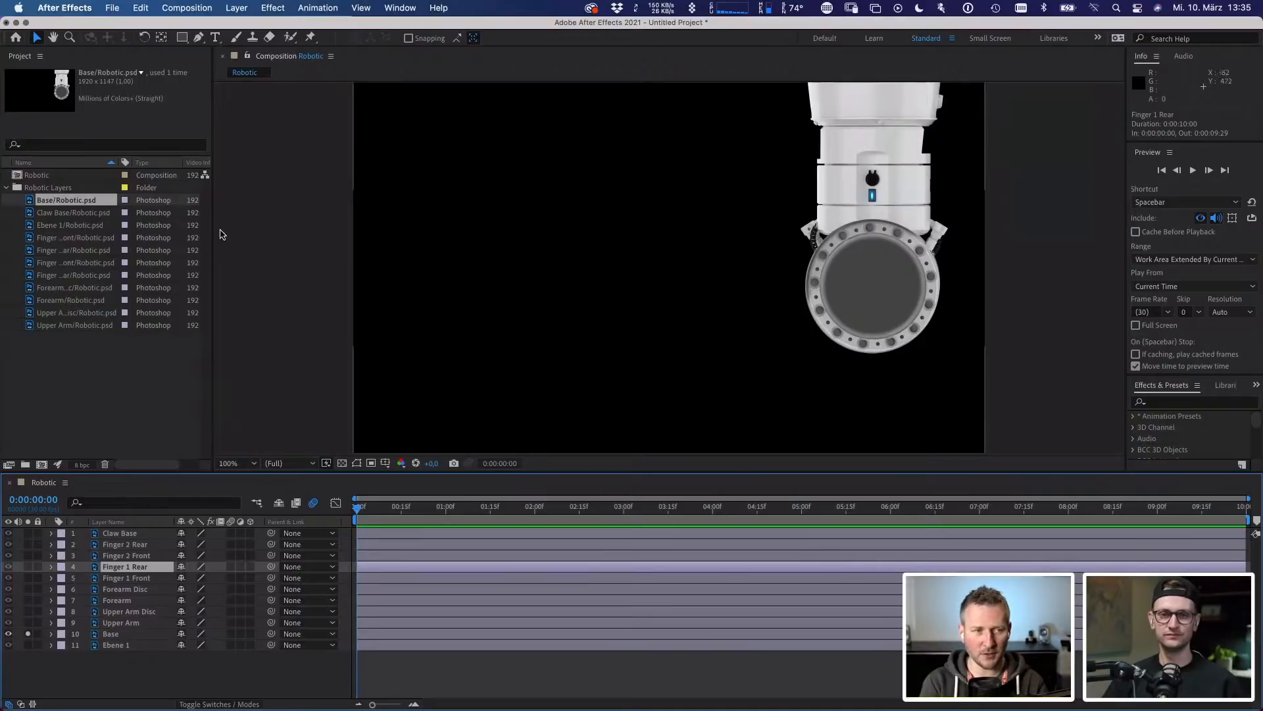
- Delete the Robotic composition and the Robotic Layers folder with all its contents from the project
left_click_drag(85, 365, 39, 166)
key("Delete")
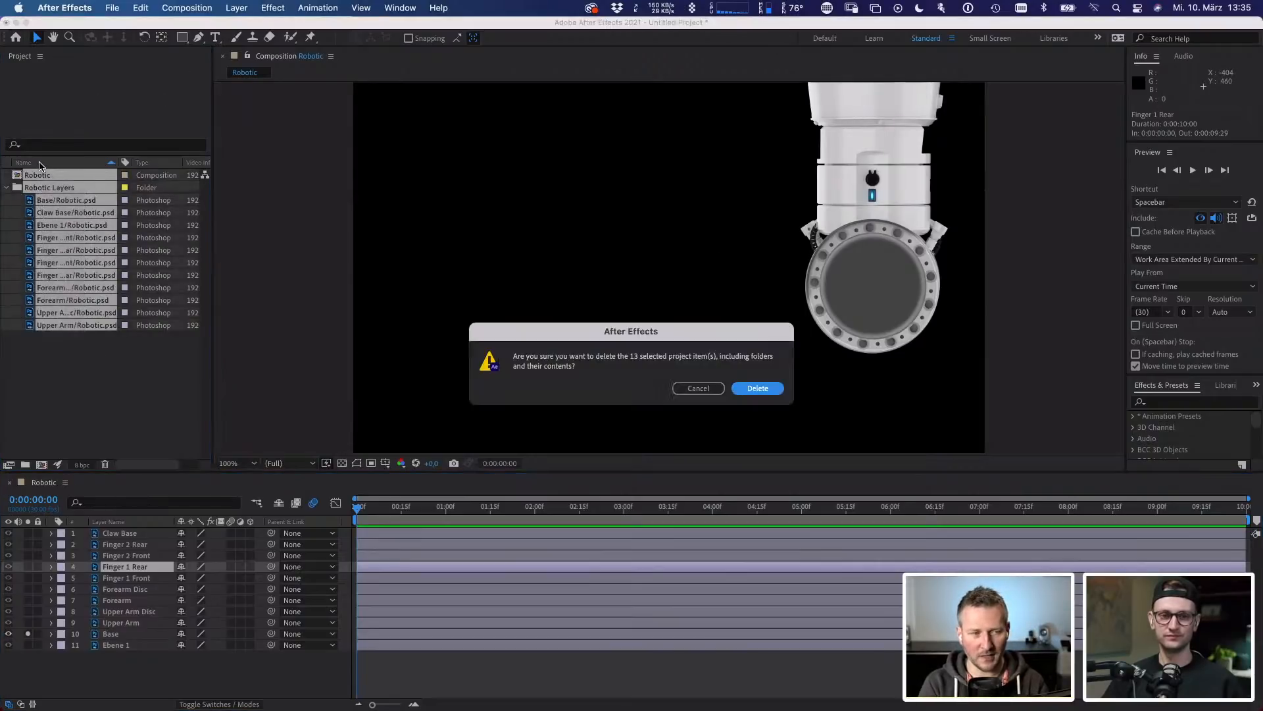
key("Return")
- Import Robotic.psd as Composition - Retain Layer Sizes, keeping the Editable Layer Styles option
double_click(168, 279)
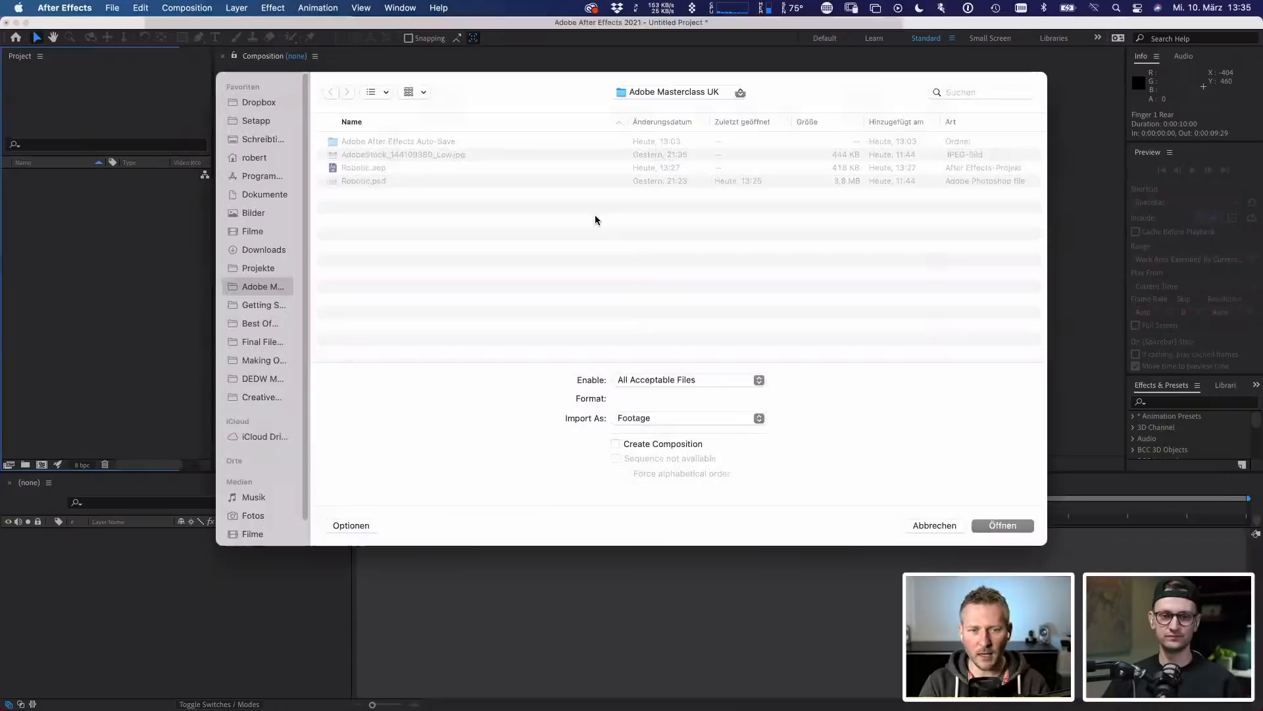
left_click(353, 181)
left_click(687, 418)
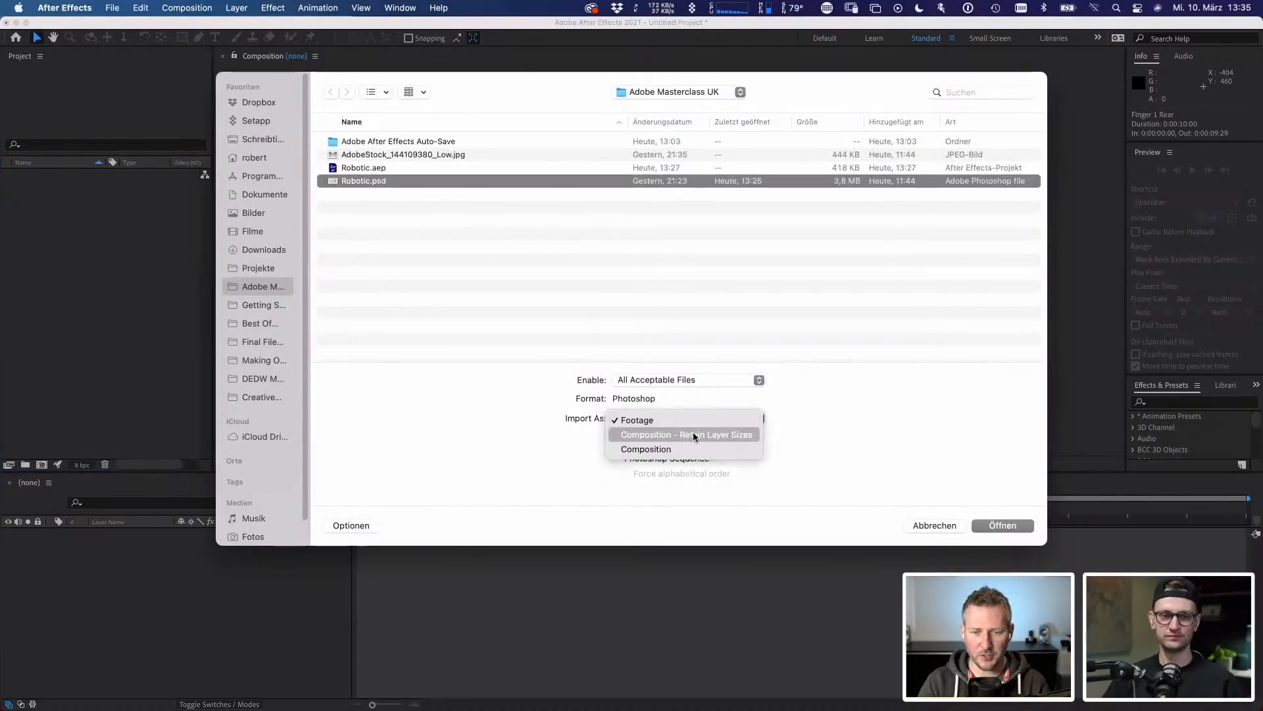
left_click(697, 433)
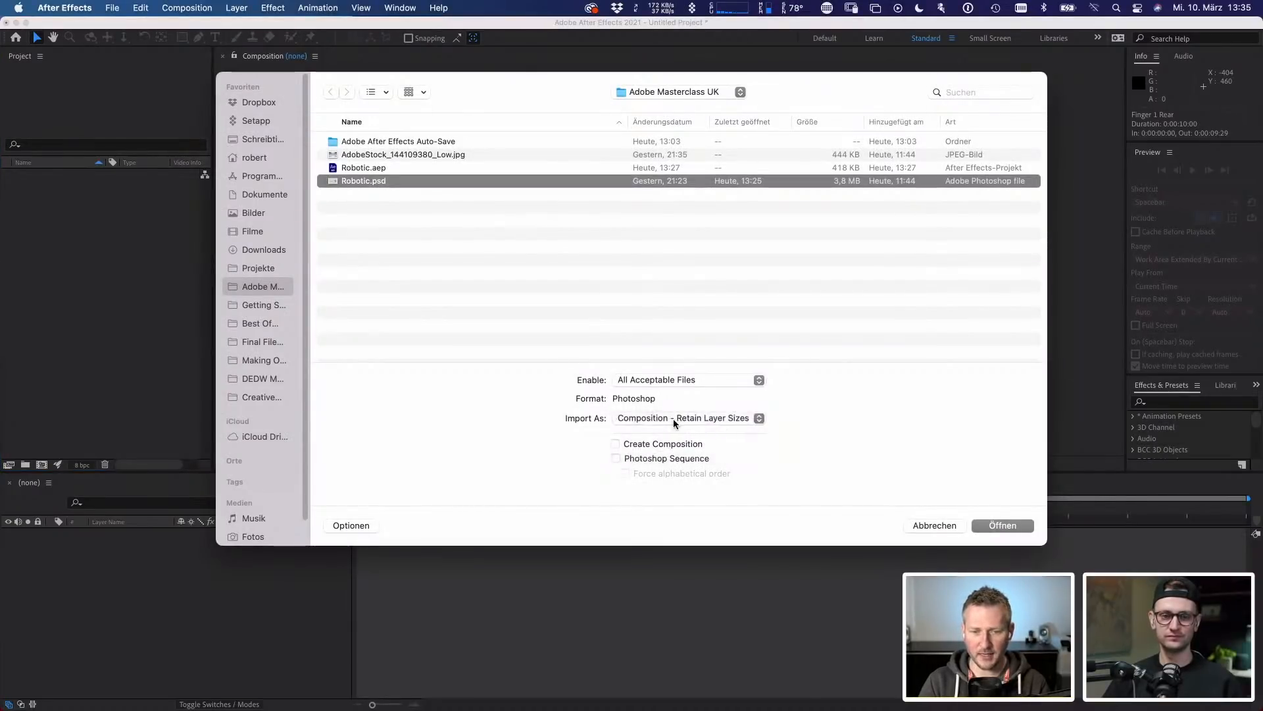
left_click(1002, 525)
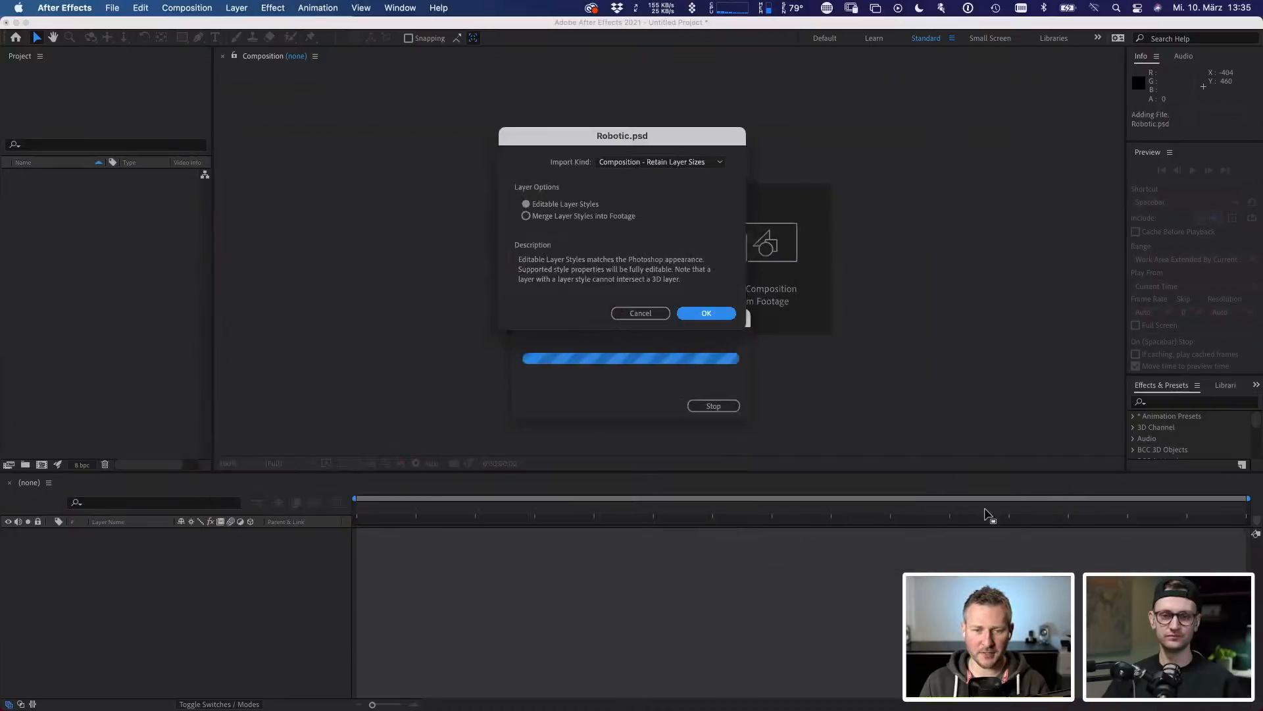
left_click(707, 313)
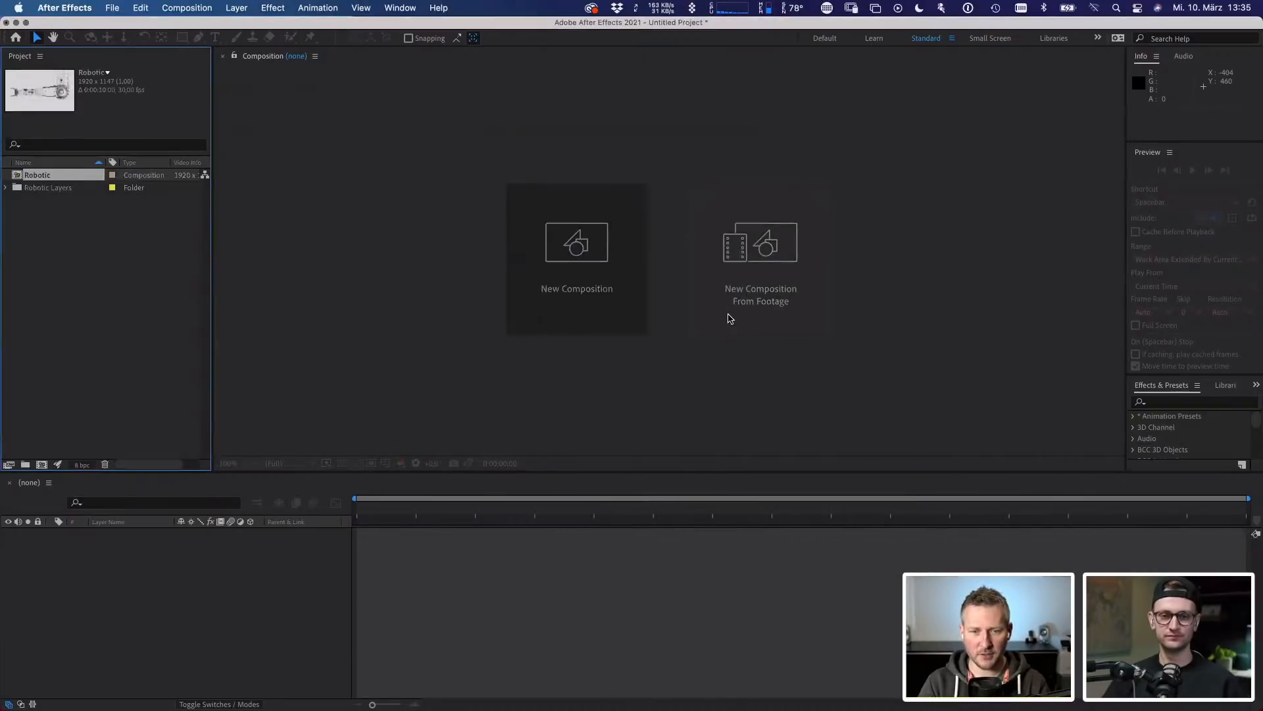
- Open the newly imported Robotic composition and remove its guides
double_click(34, 175)
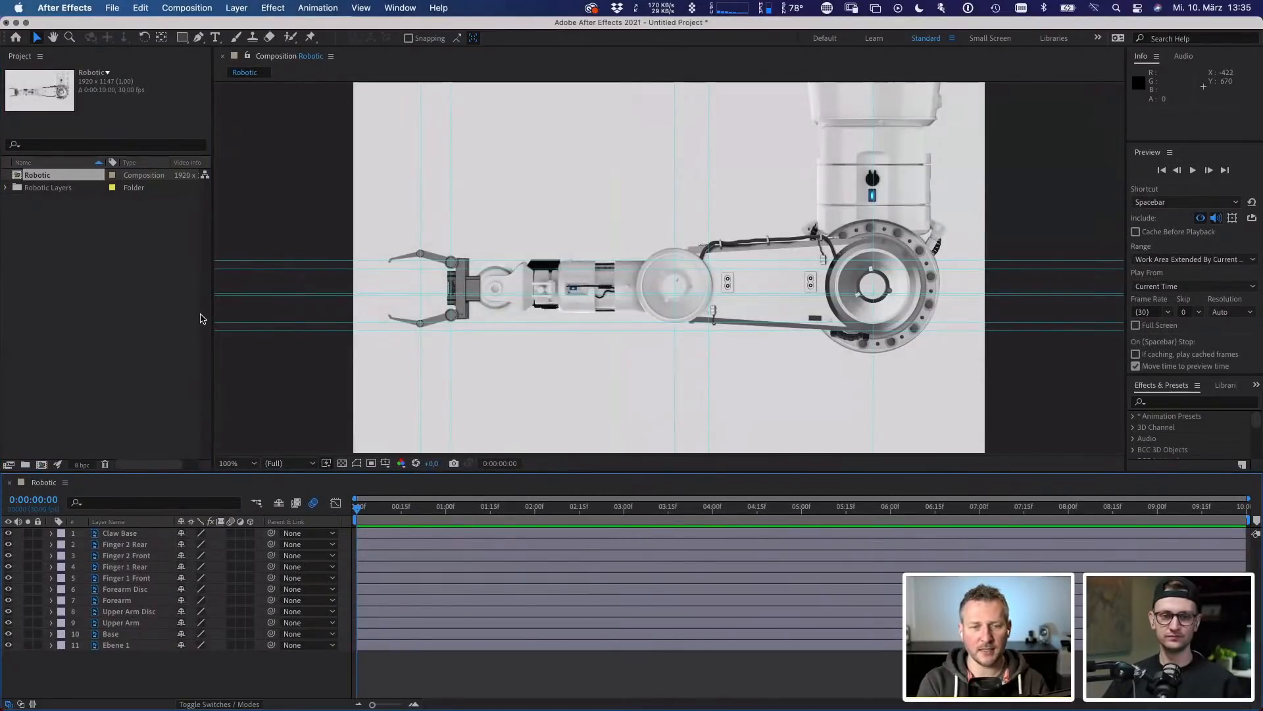
left_click(361, 9)
left_click(372, 208)
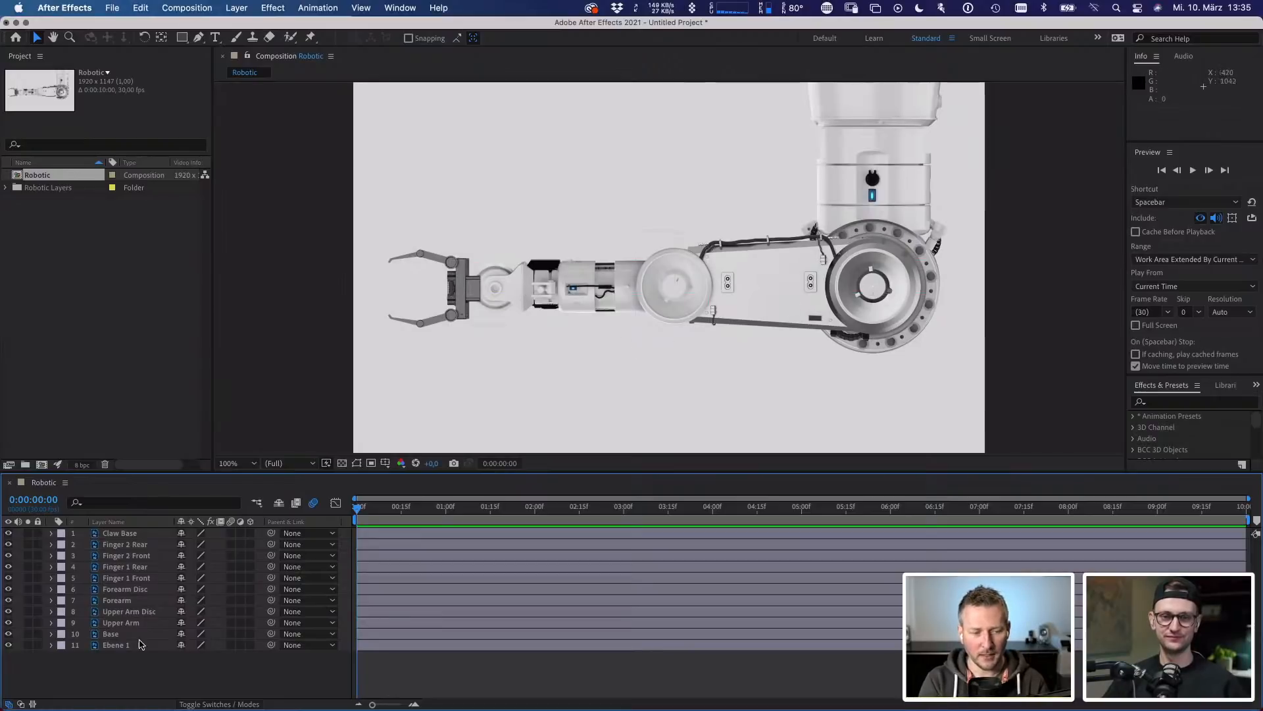
- Solo the Base layer to examine its cropped bounding box, and undo a trial scaling by its corner handle
left_click(111, 634)
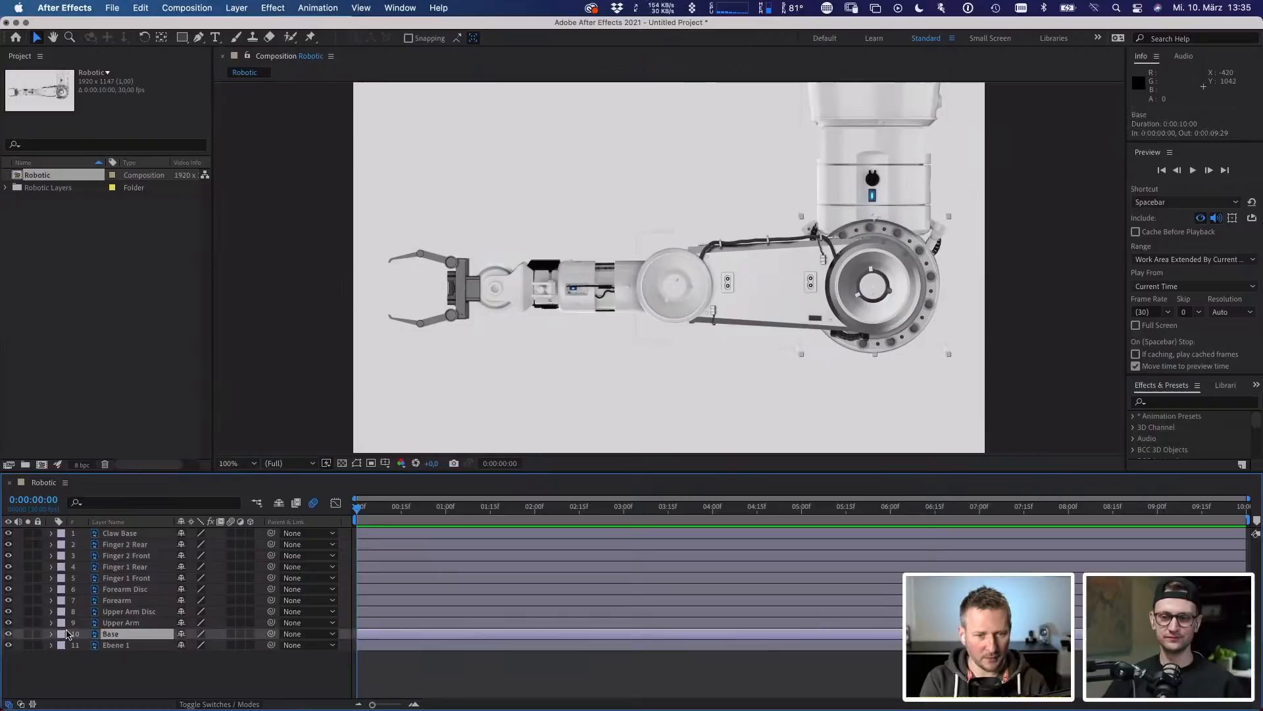
left_click(30, 633)
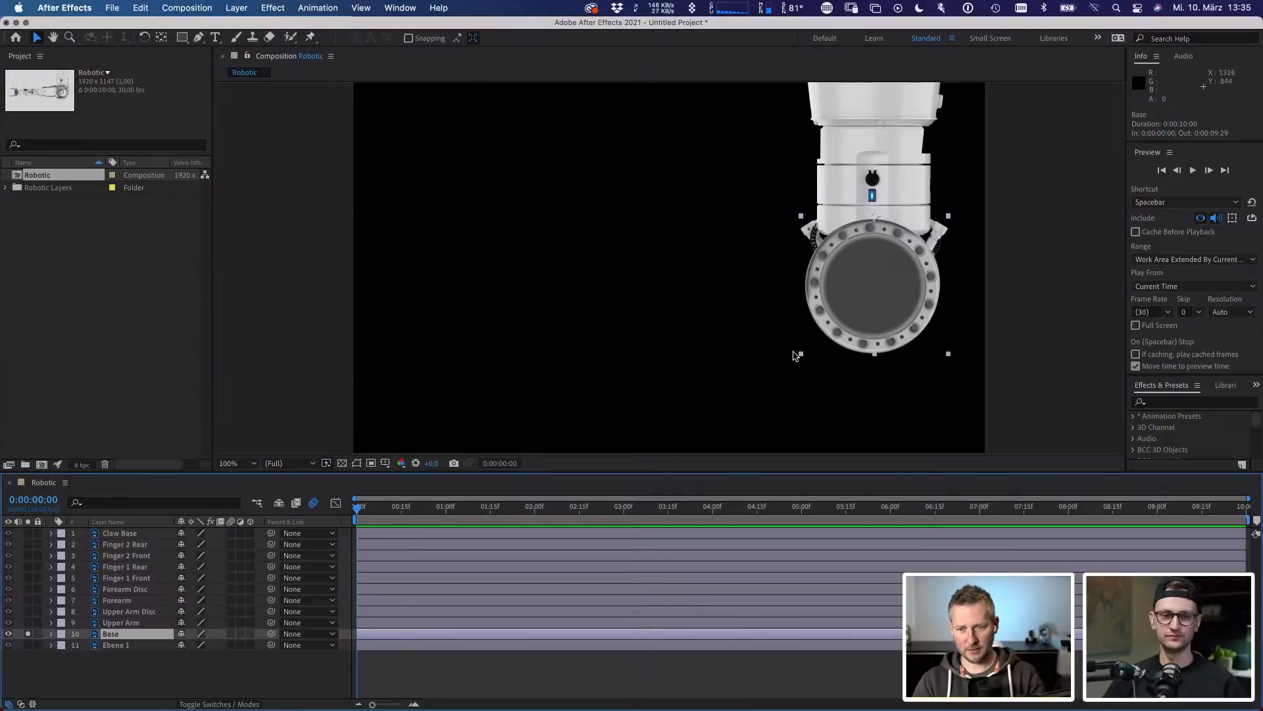
left_click_drag(796, 356, 765, 355)
key("super+z")
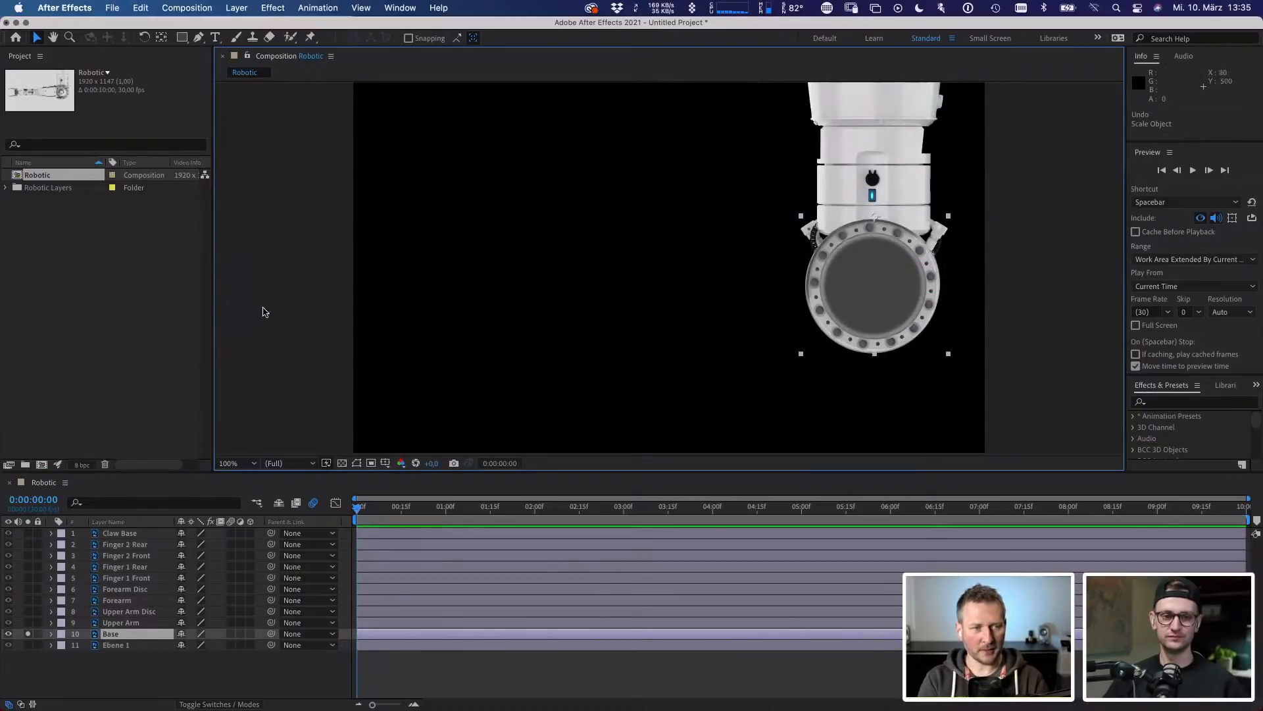
- Inspect the individual sizes of the Base, Claw Base, Ebene 1, finger and Forearm Disc footage in the Robotic Layers folder
left_click(5, 187)
left_click(55, 200)
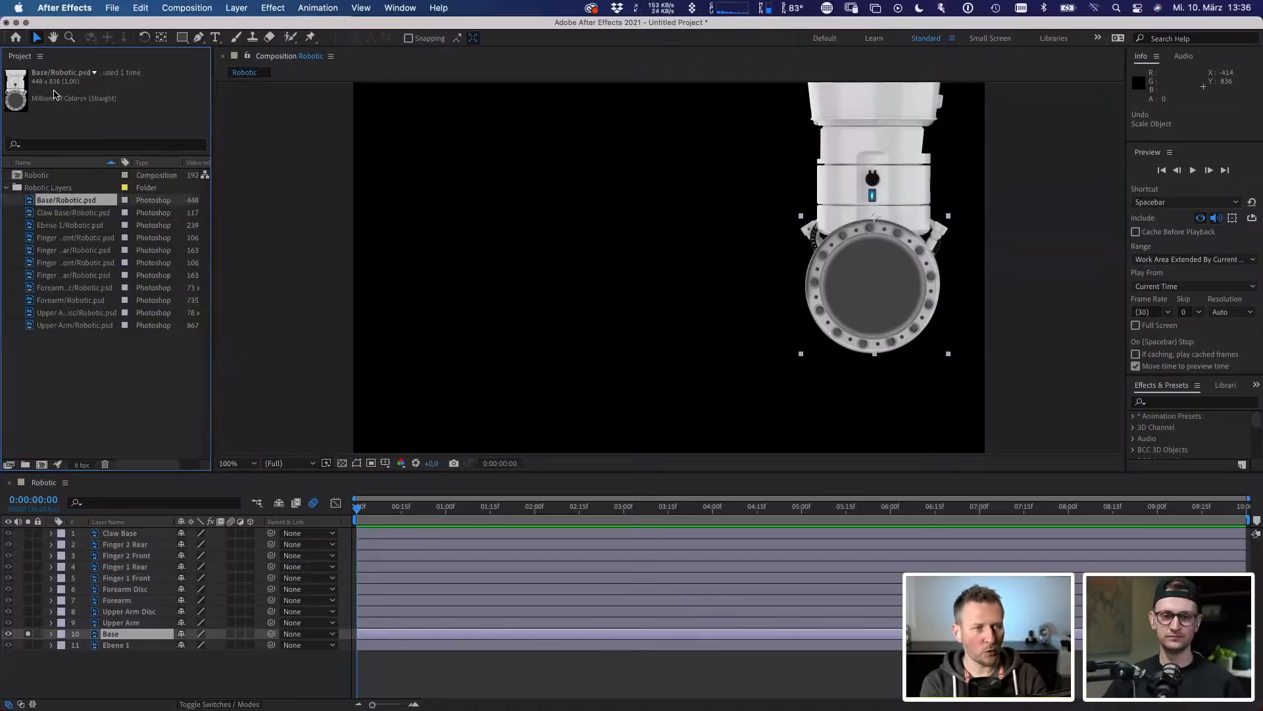
left_click(71, 213)
double_click(71, 214)
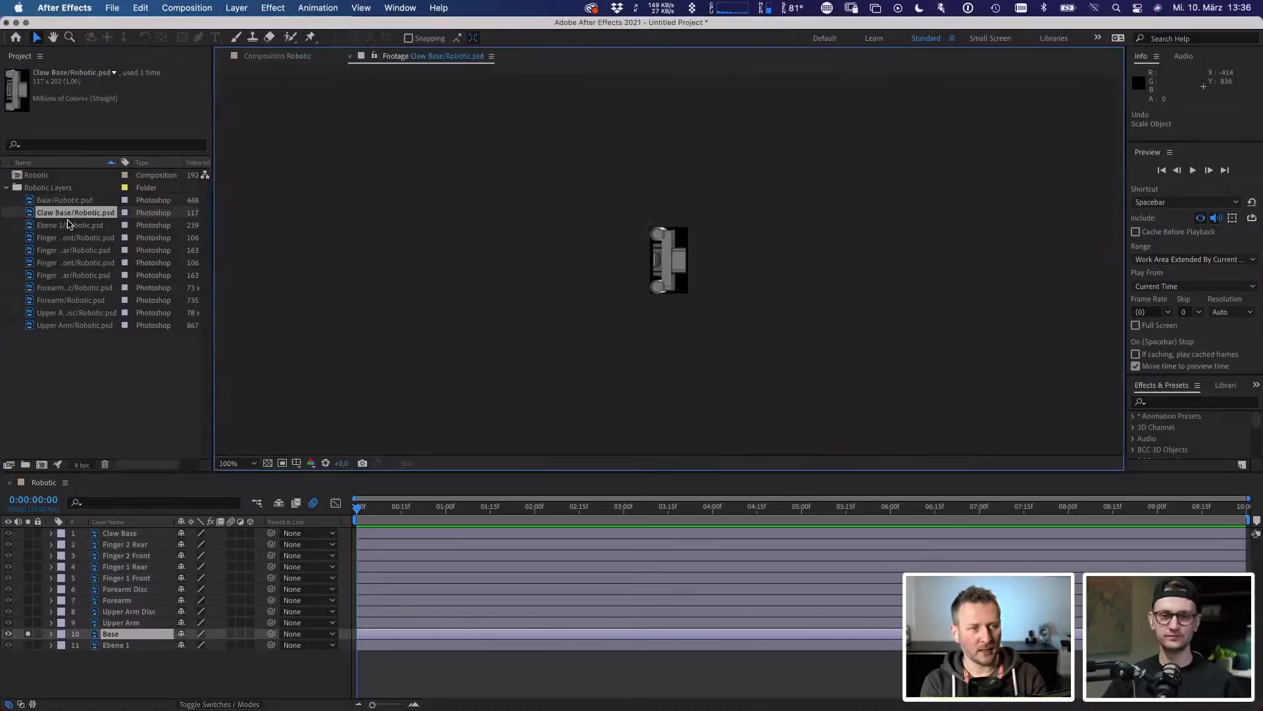
left_click(69, 225)
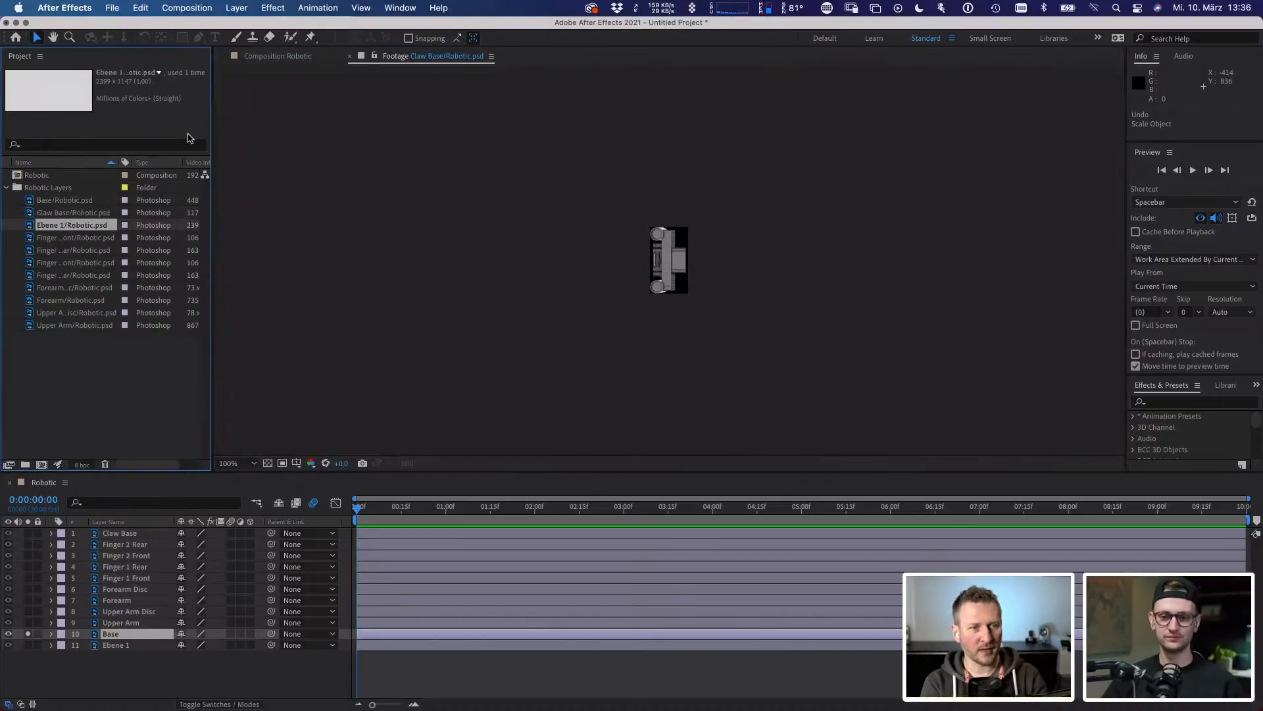
left_click(52, 263)
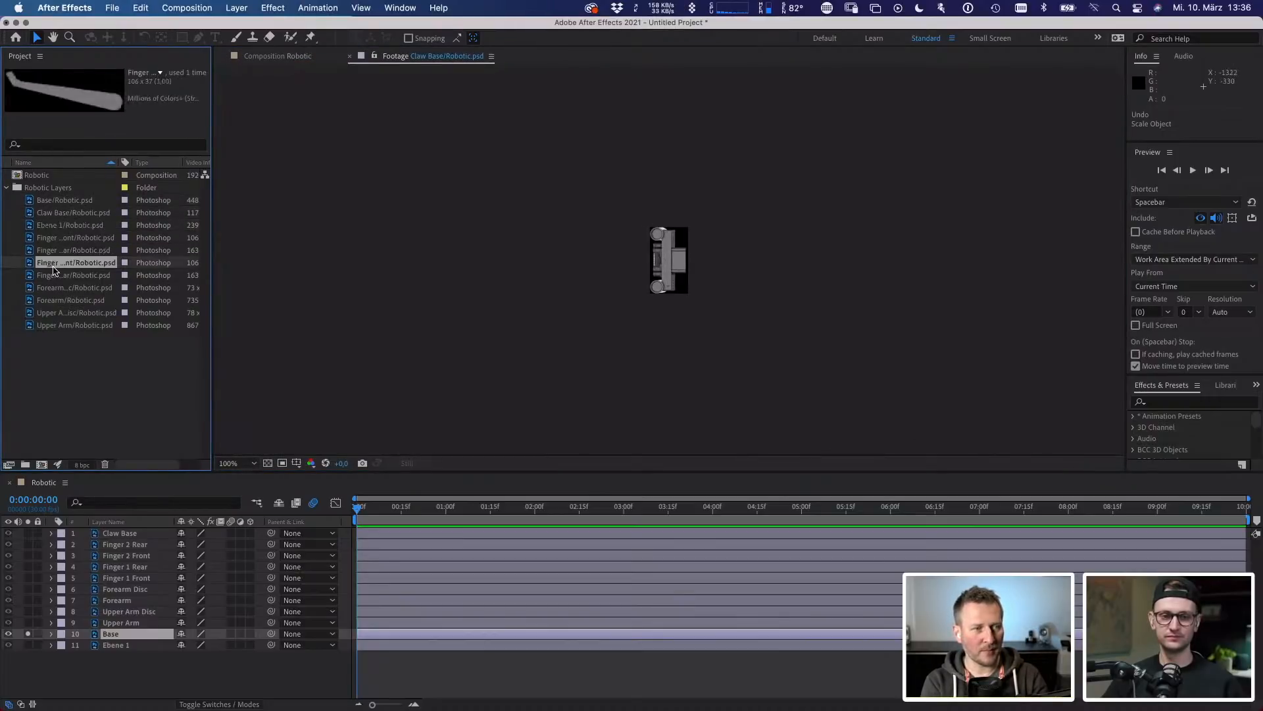
double_click(52, 275)
double_click(53, 287)
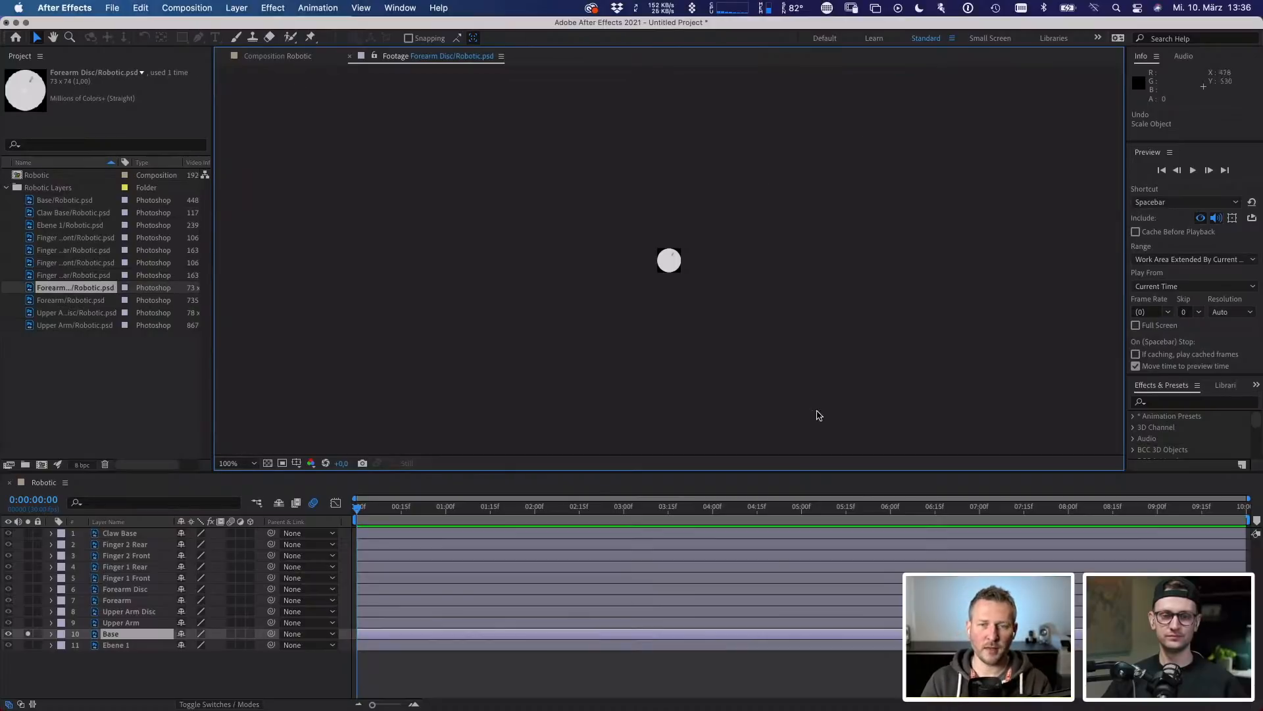
- Return to the Robotic composition and reposition the view so the whole robotic arm sits clear in the viewer
left_click(282, 56)
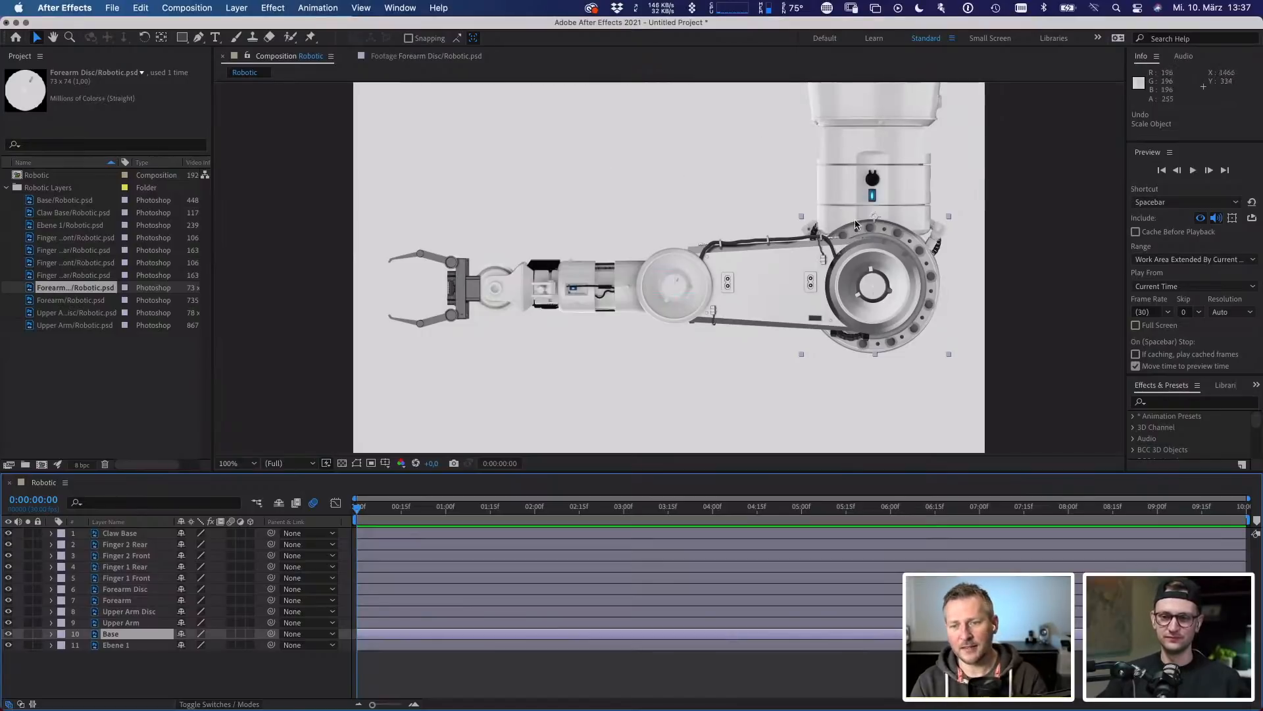
key("space")
left_click_drag(884, 167, 903, 181)
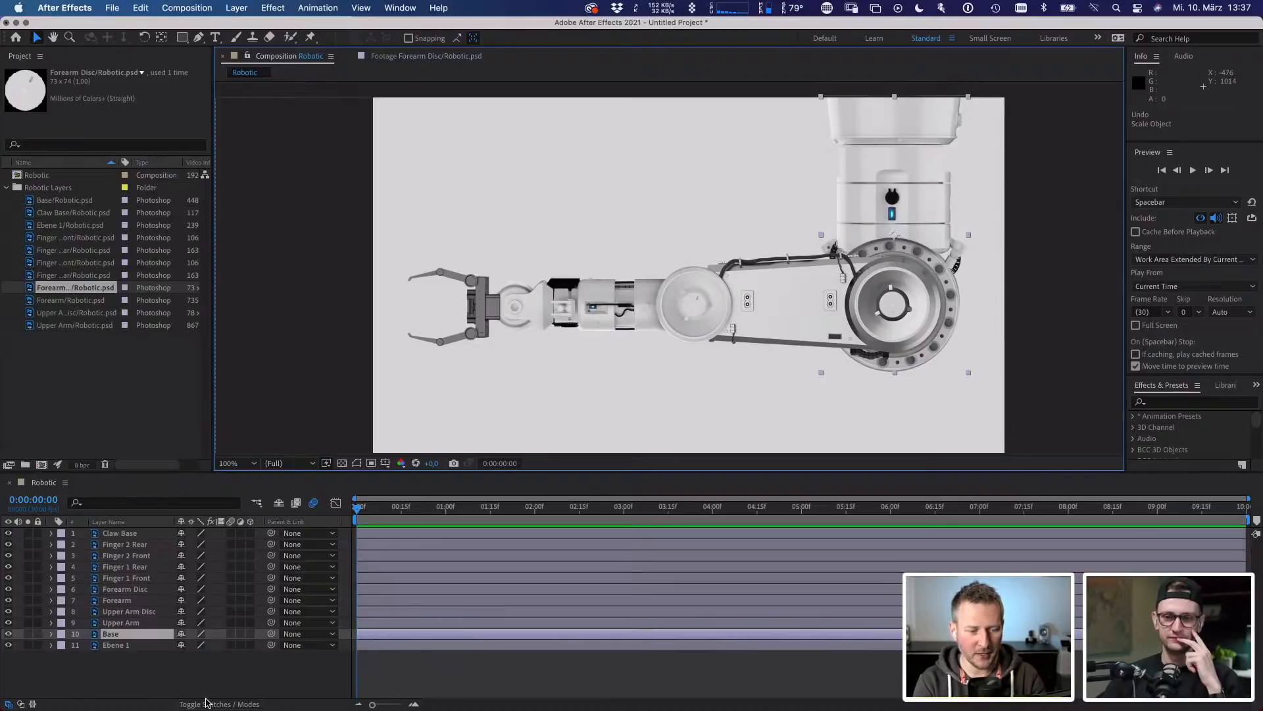
- Show the timeline's Modes columns and return to Switches, and hide and restore the Parent & Link column
left_click(207, 703)
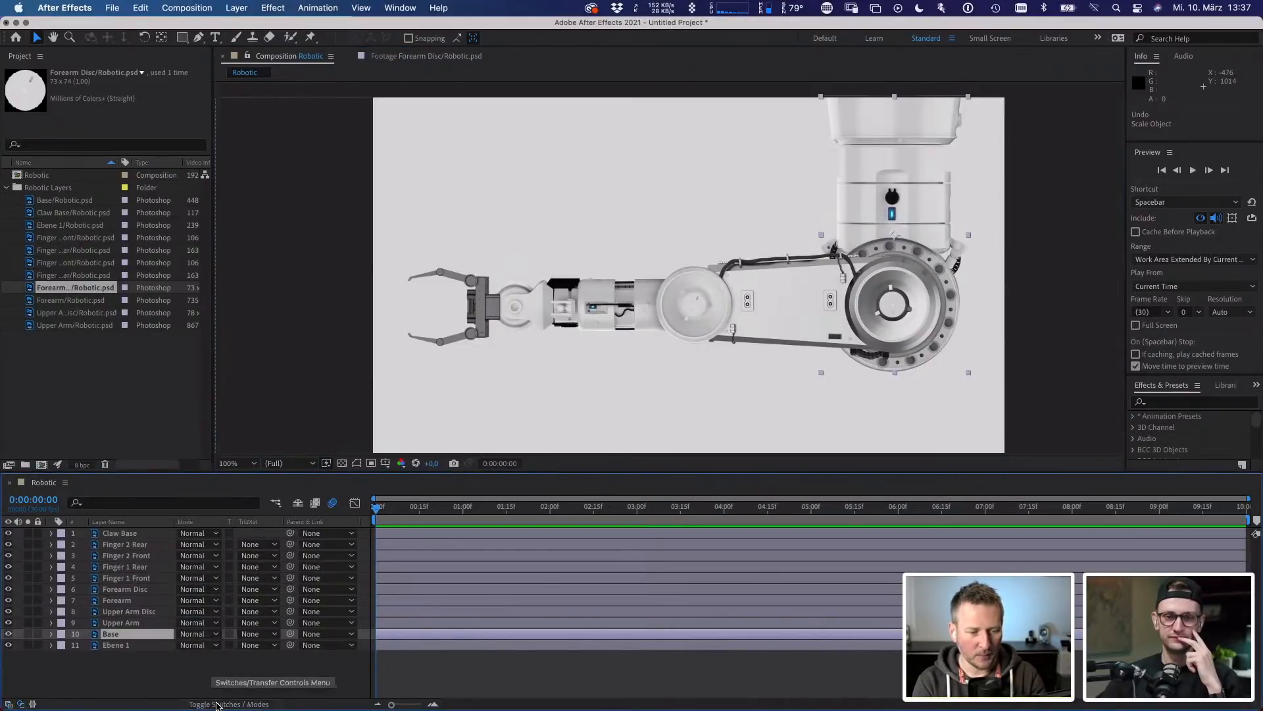
left_click(214, 703)
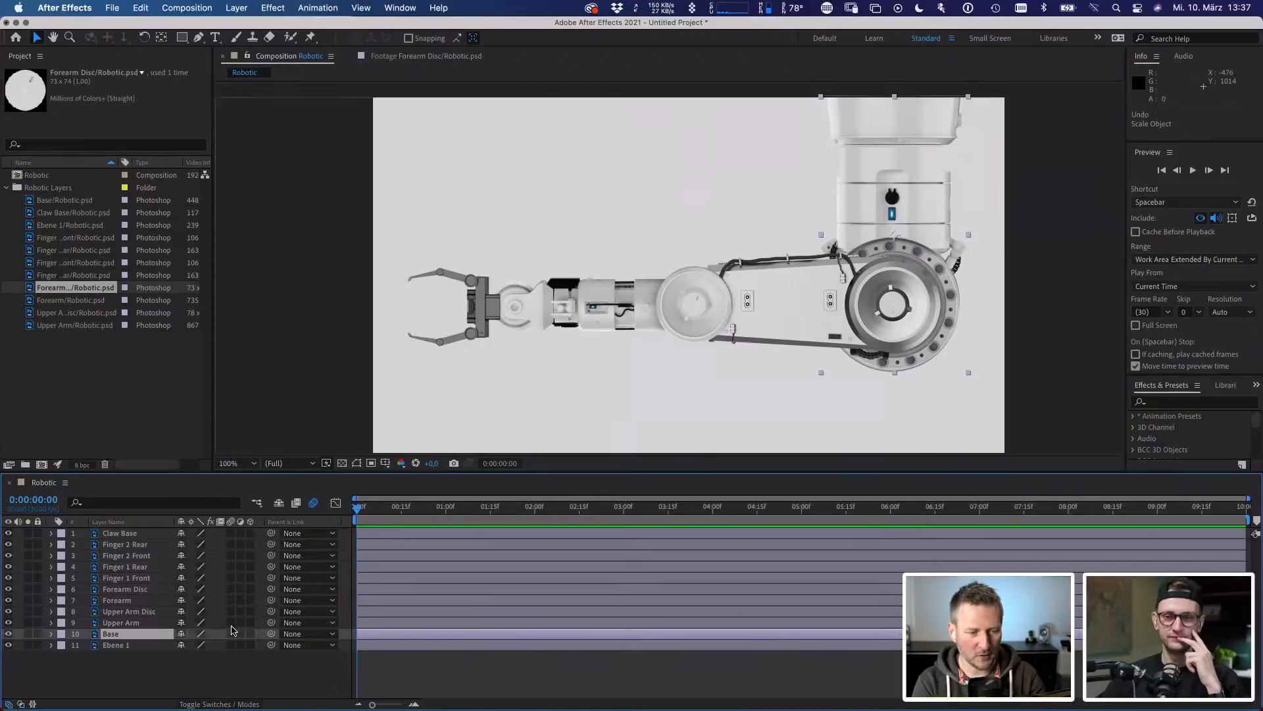
right_click(314, 523)
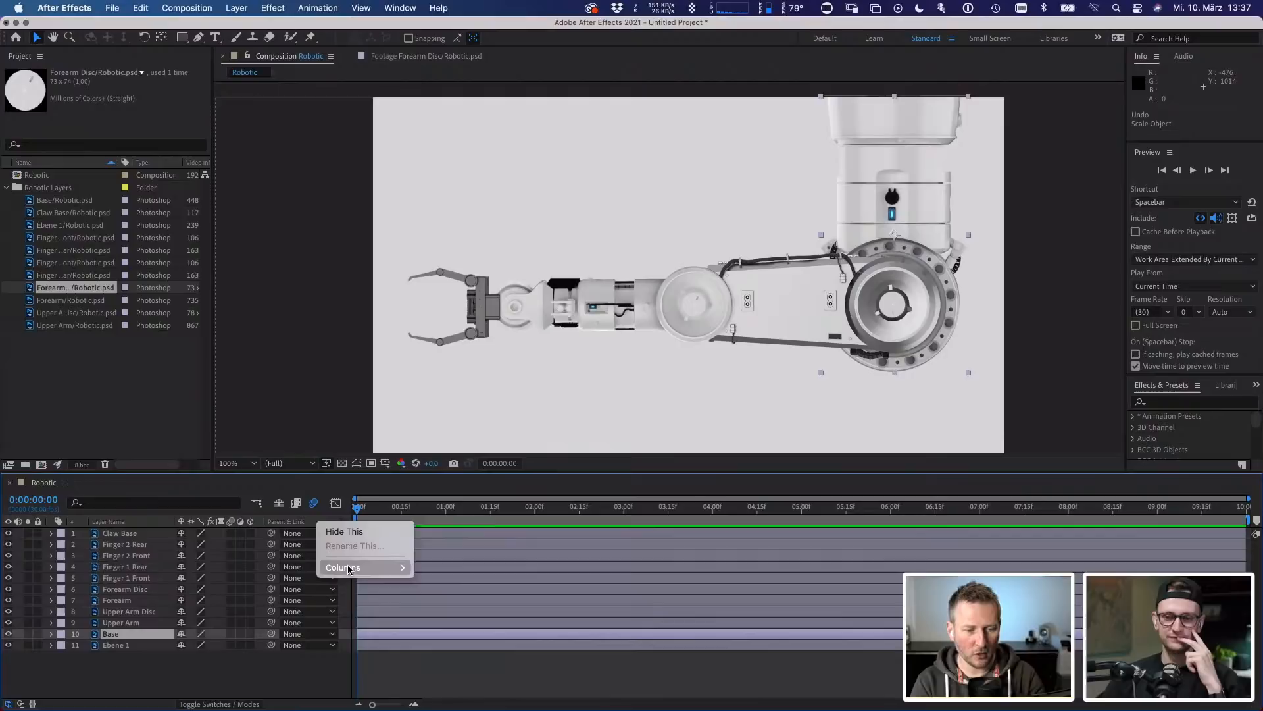
left_click(448, 623)
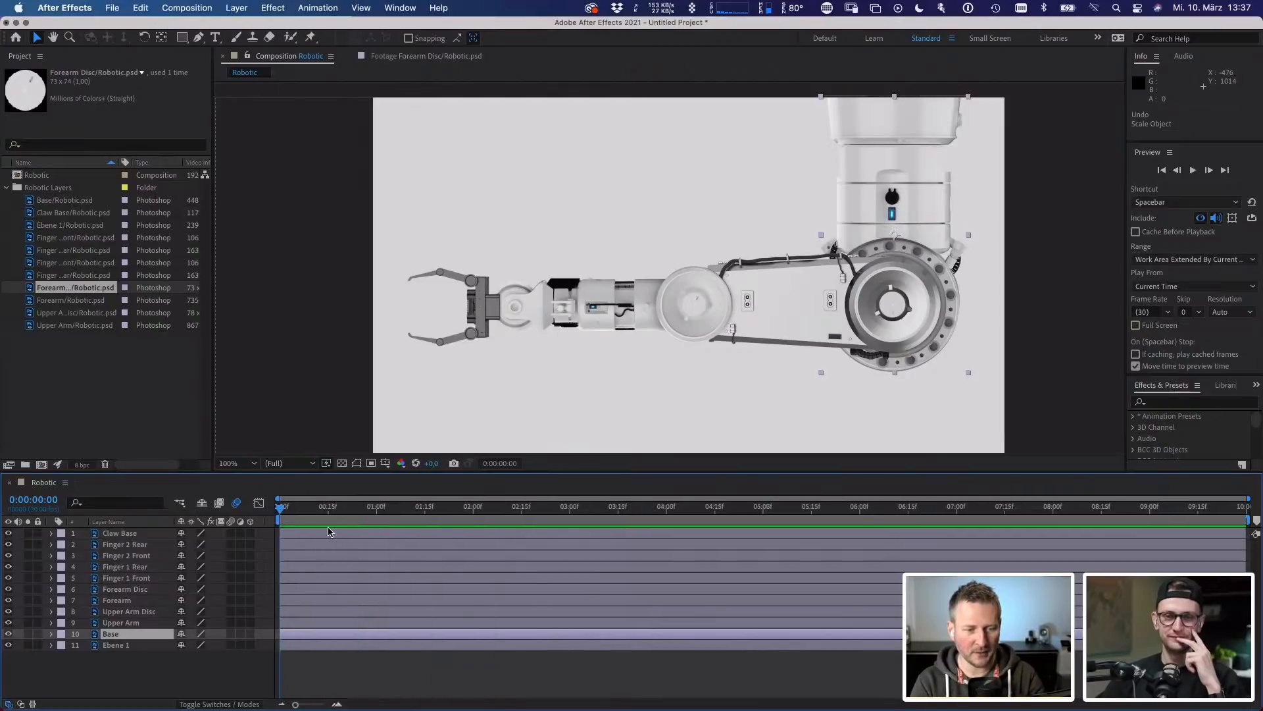
right_click(269, 523)
mouse_move(304, 567)
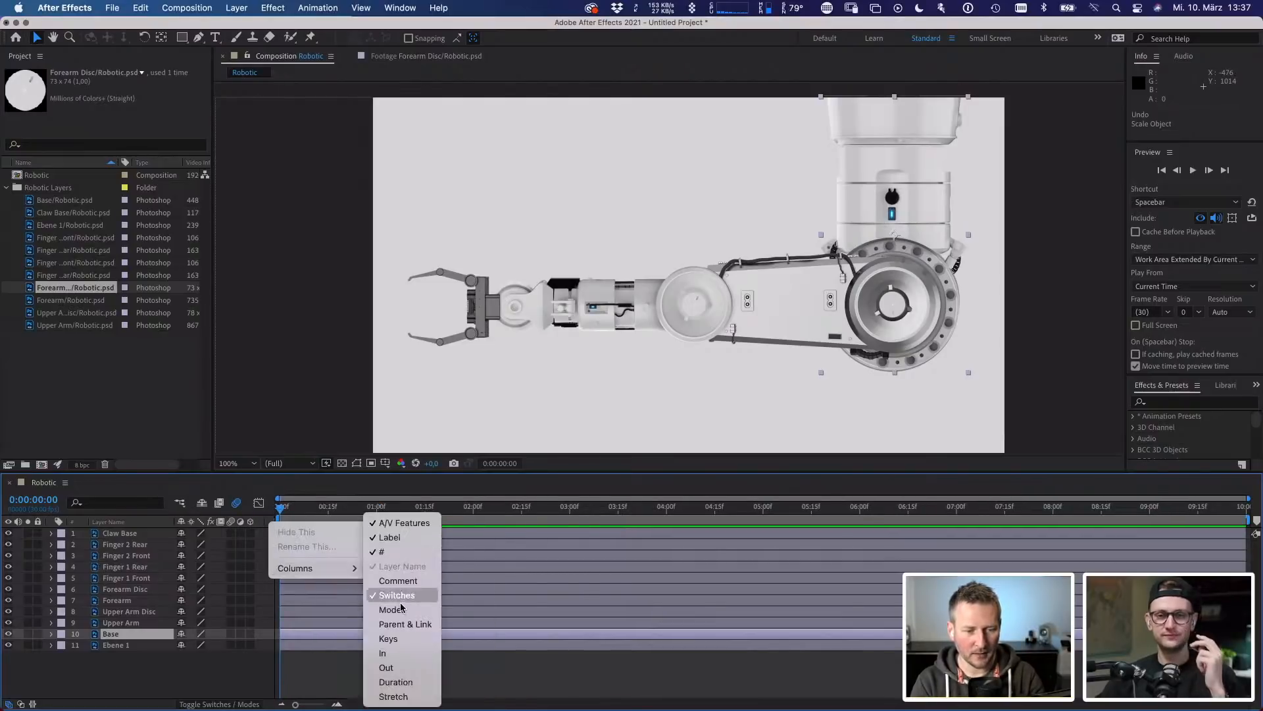
left_click(403, 624)
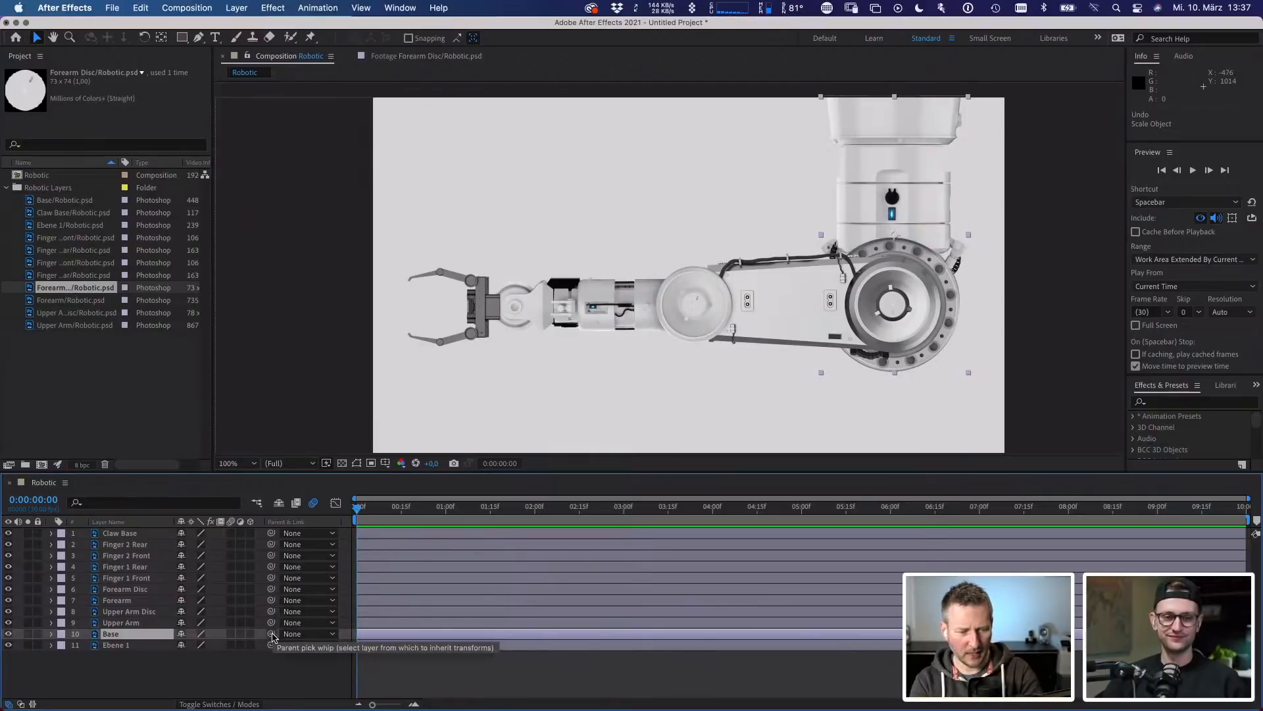
- Try the Base layer's parent pick whip without assigning a parent, and undo a trial move of Base
left_click_drag(271, 634, 130, 662)
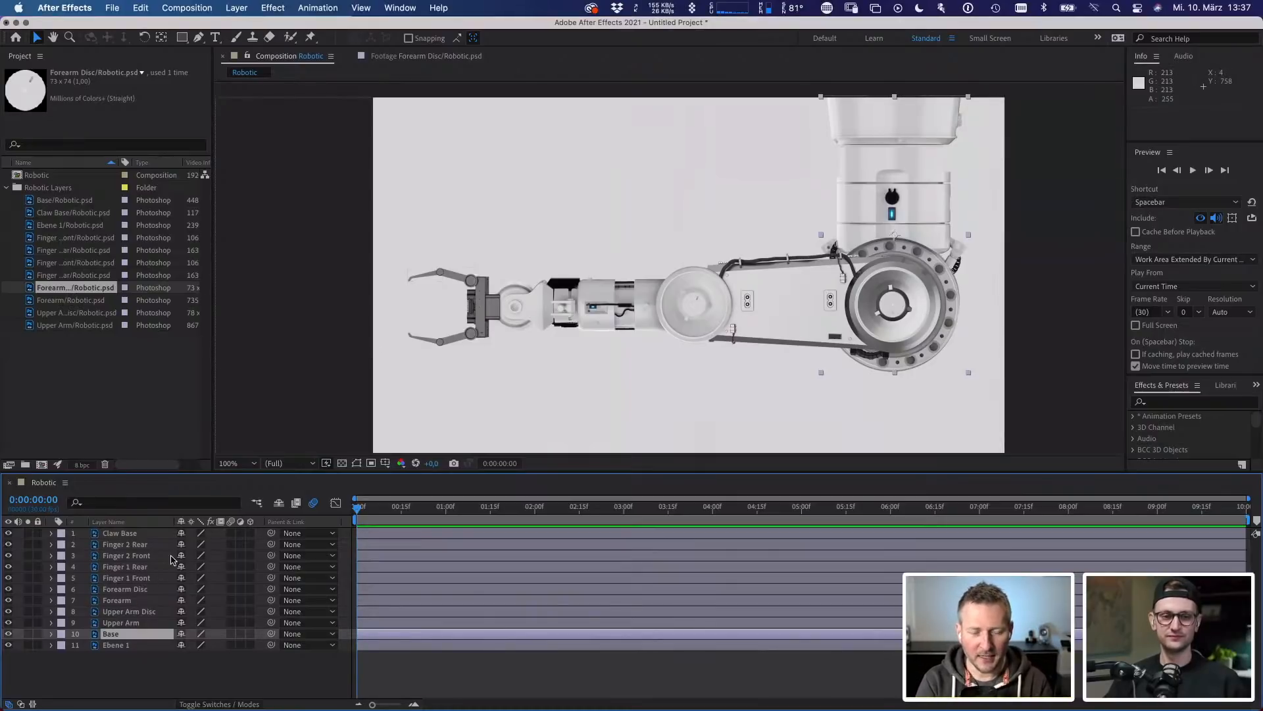
left_click(885, 117)
left_click_drag(888, 119, 866, 135)
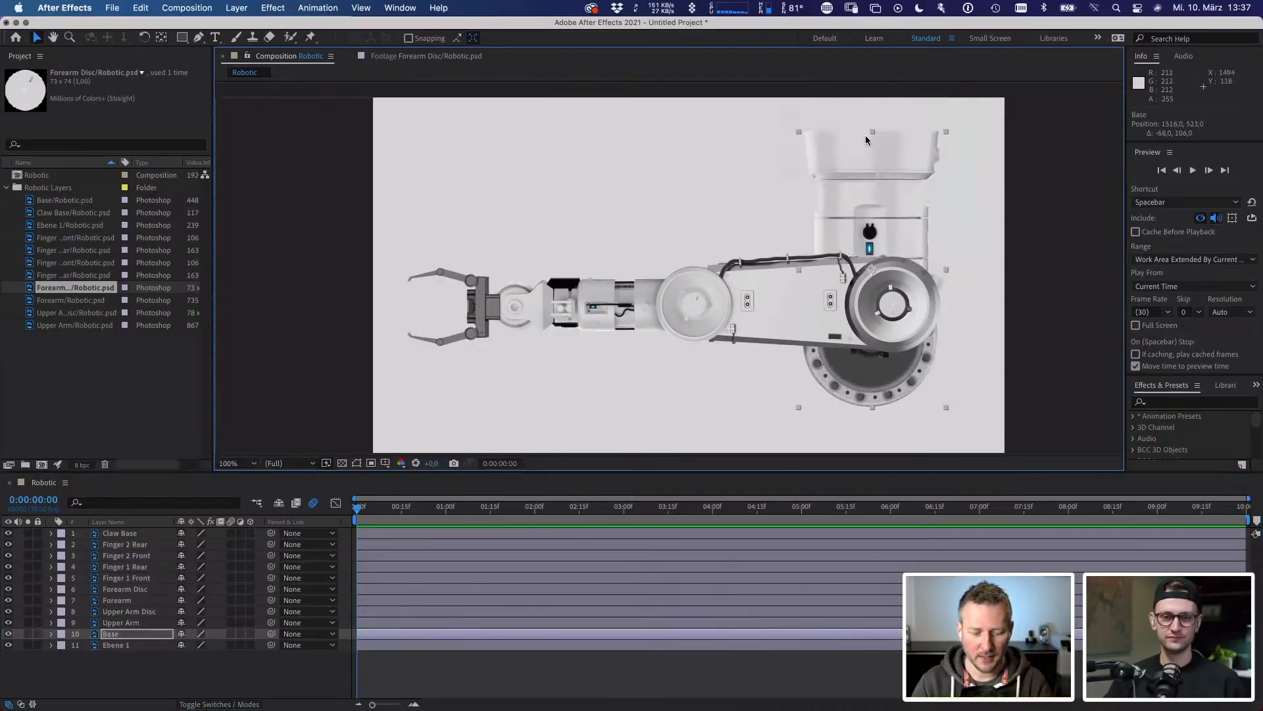
key("cmd+z")
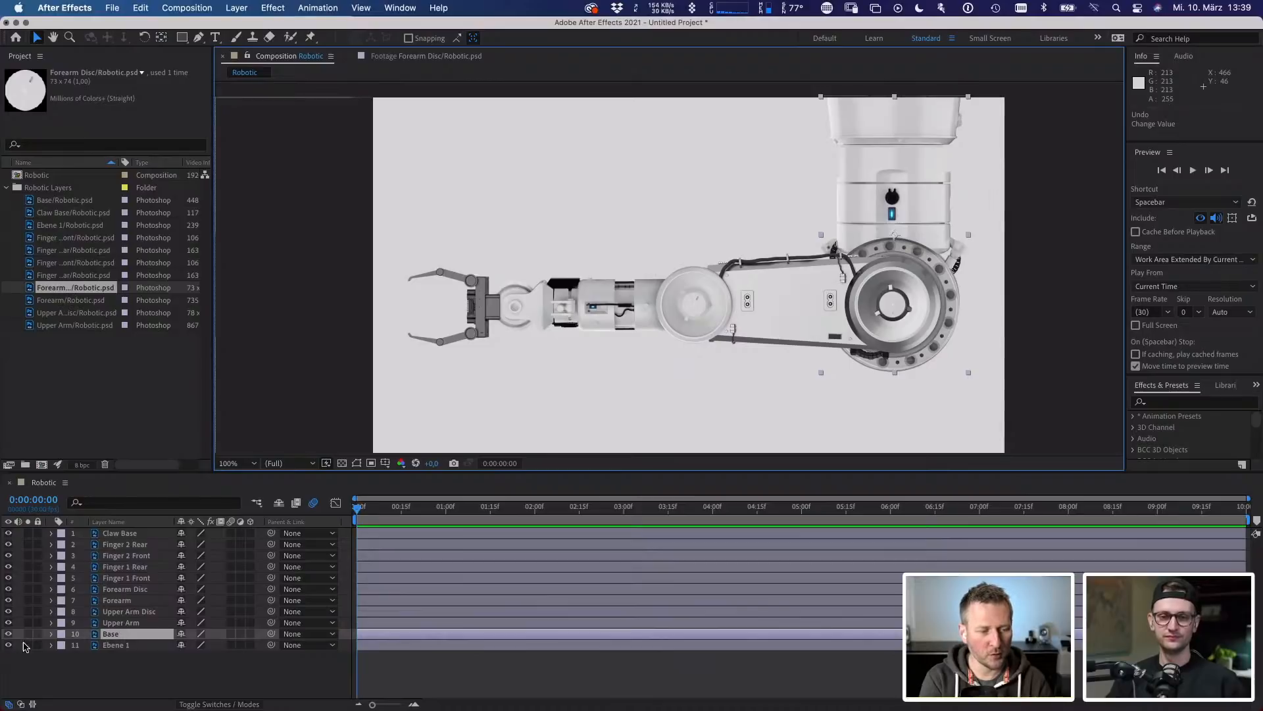
- Reveal the Base layer's Position property, try changing its value, and undo the change
left_click(121, 623)
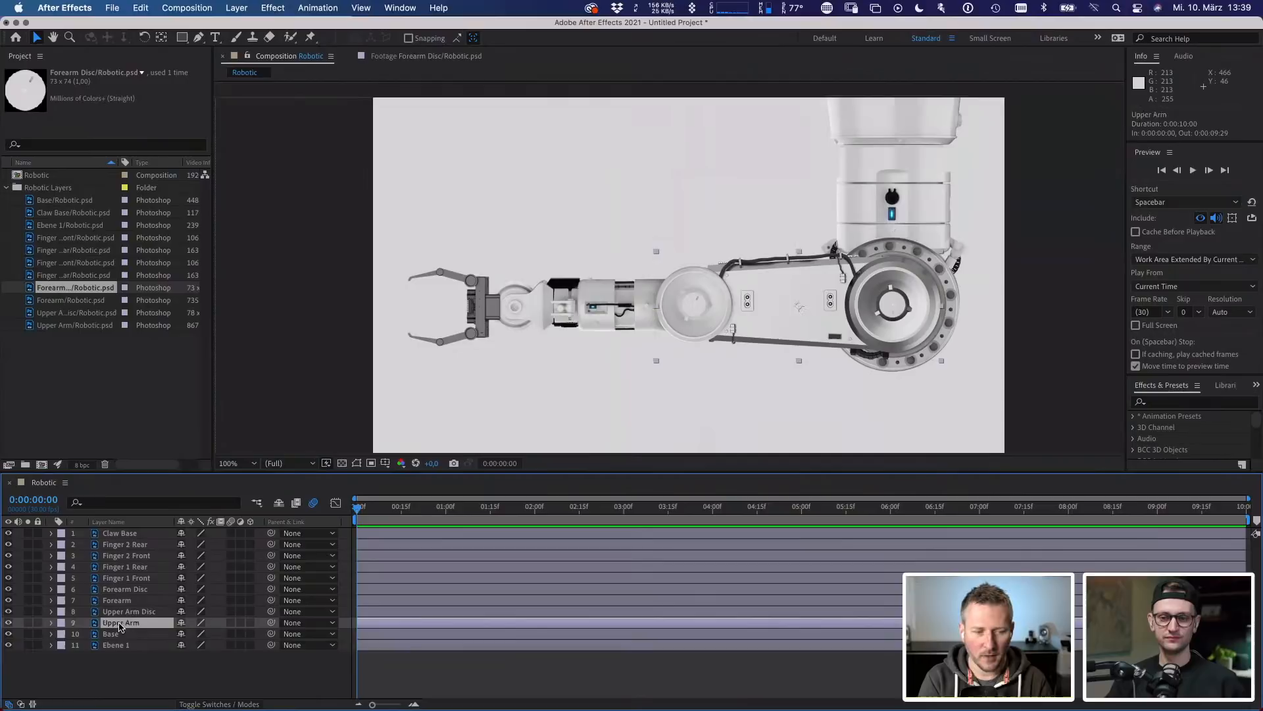
left_click(114, 633)
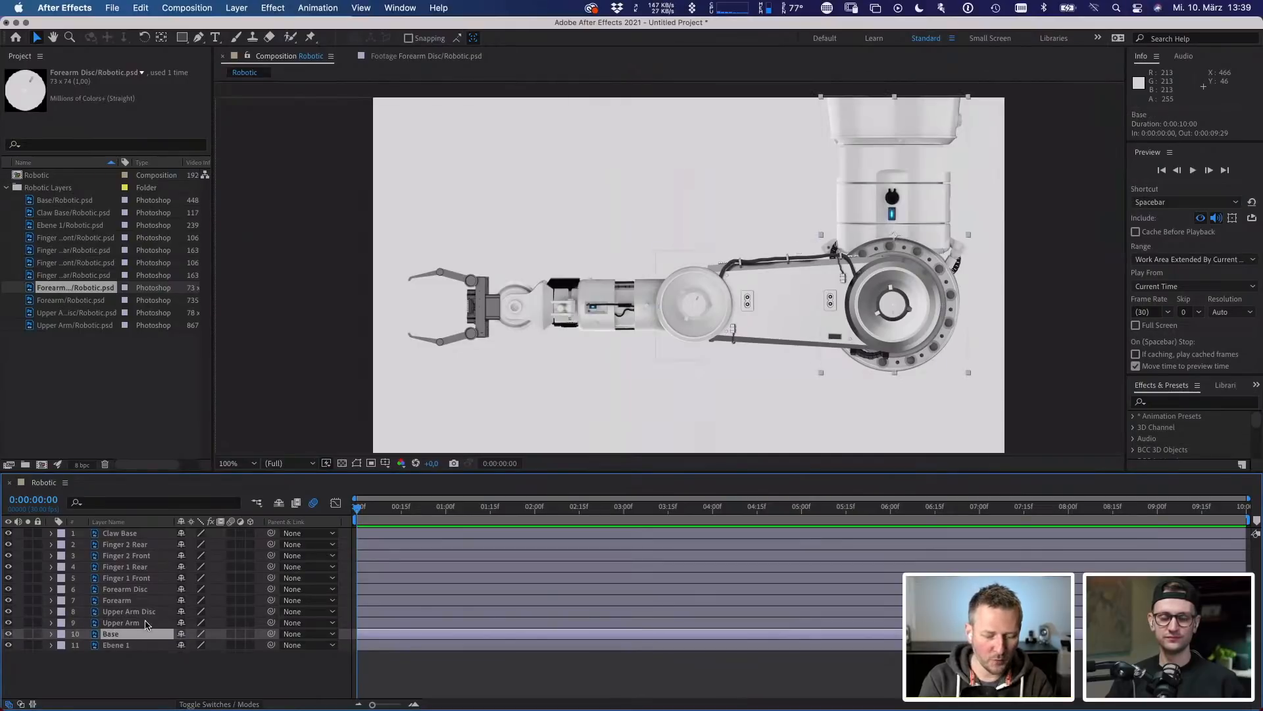
key("p")
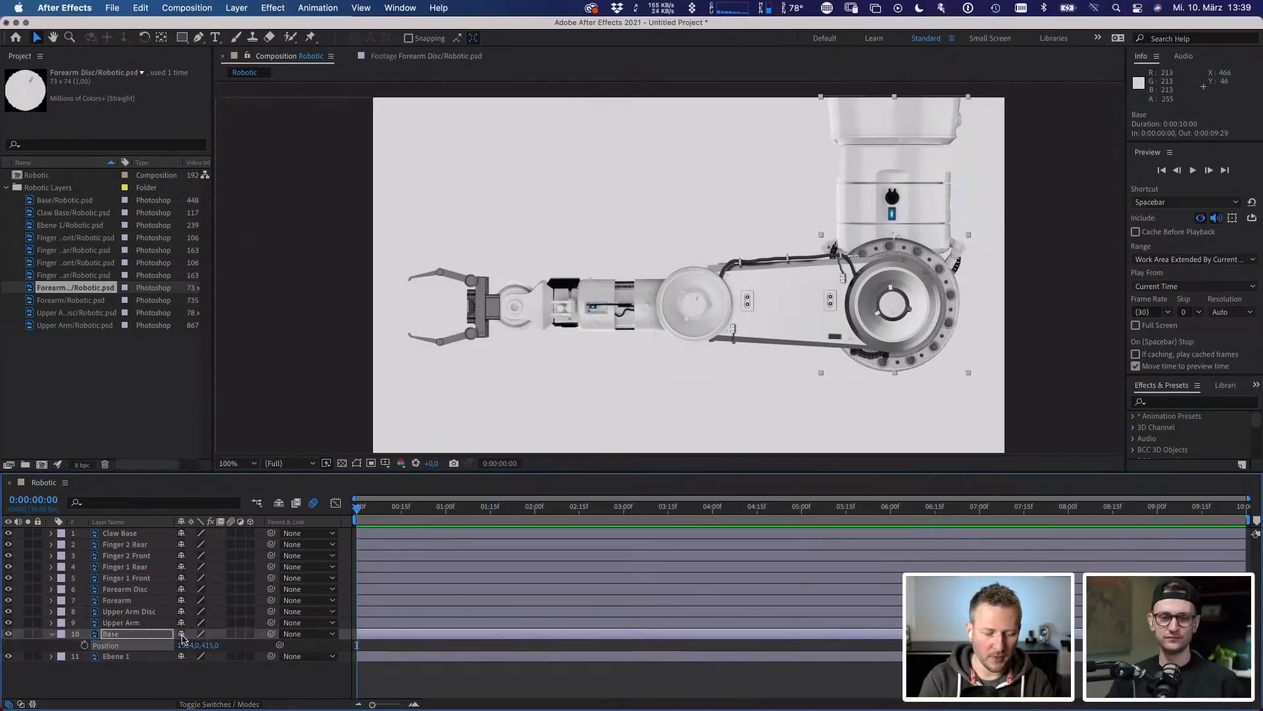
key("super+z")
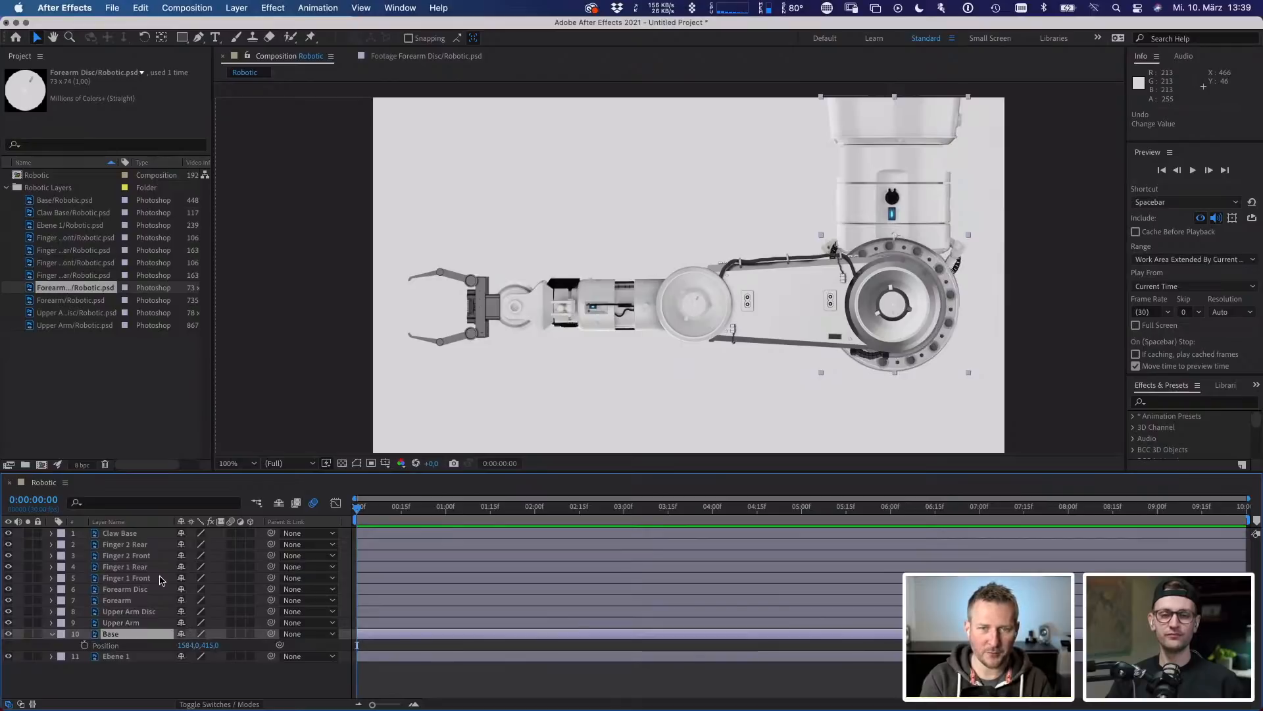
- Parent the Upper Arm layer to Base with the pick whip, and solo both layers
left_click(125, 623)
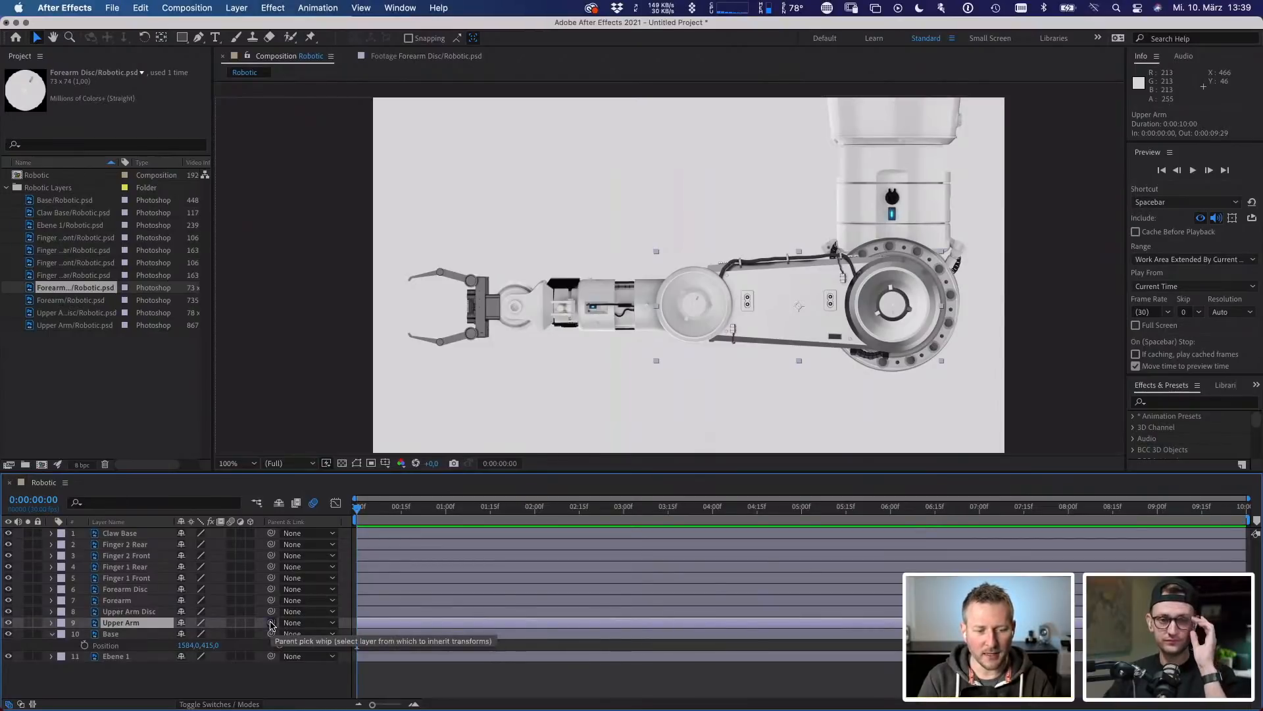
left_click_drag(271, 623, 115, 636)
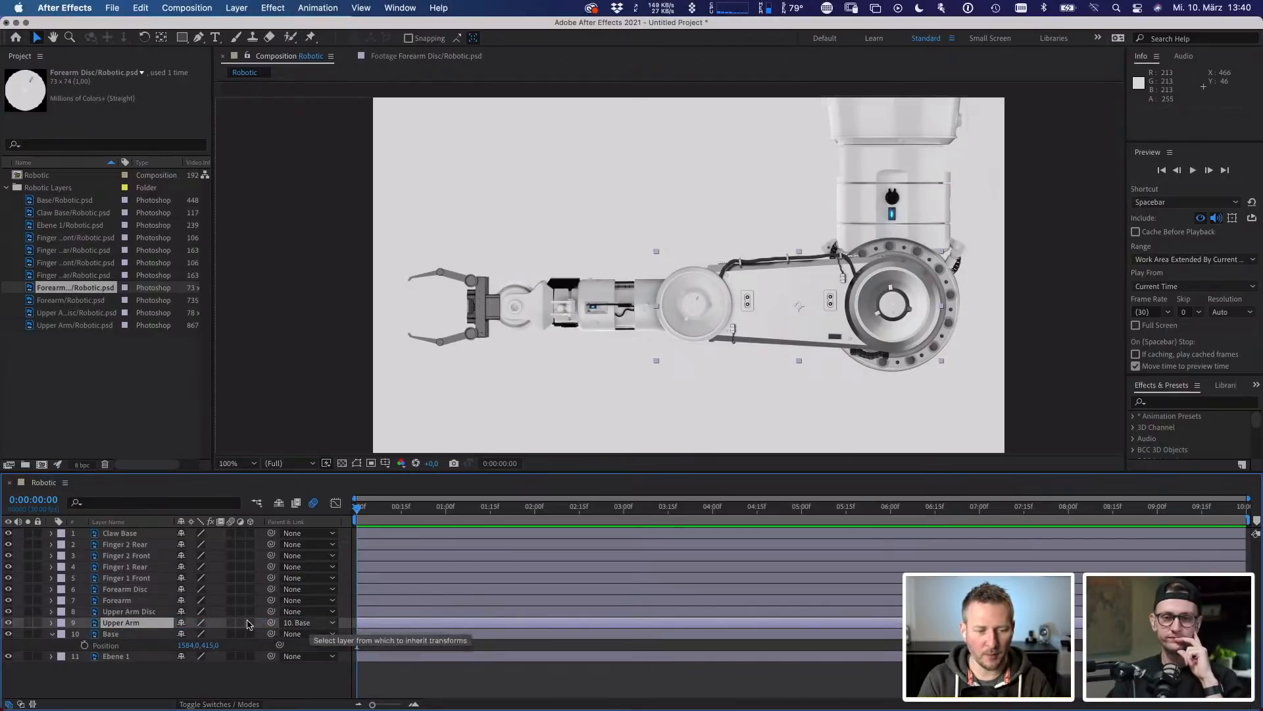
left_click(27, 623)
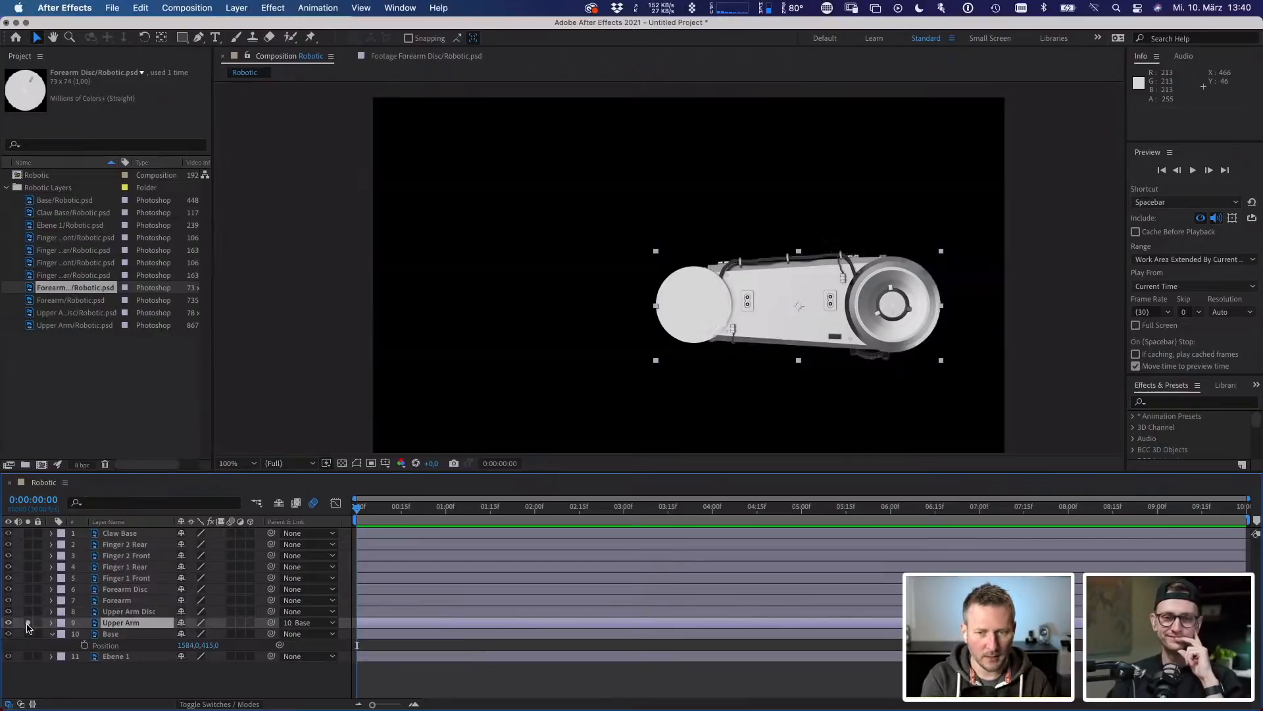
left_click(27, 634)
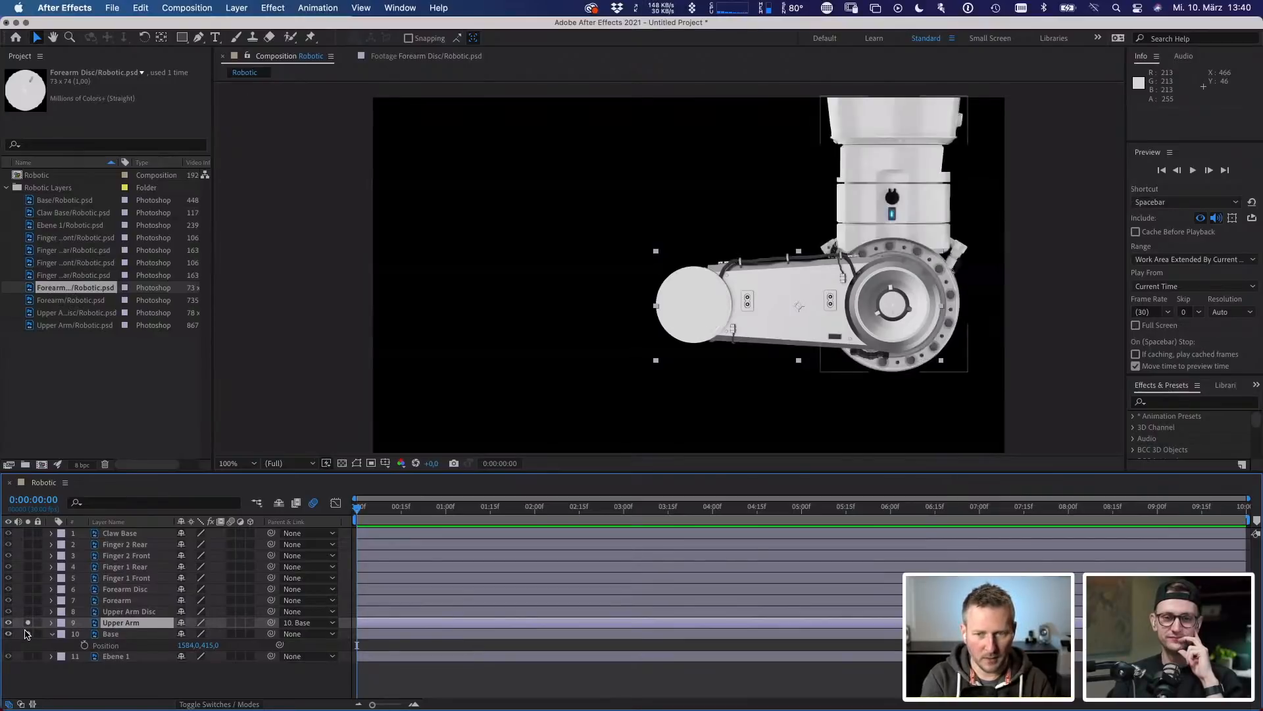
- Test the parenting by shifting Base's horizontal position to 1695, and undo the change
left_click_drag(189, 645, 161, 645)
left_click_drag(207, 605, 223, 602)
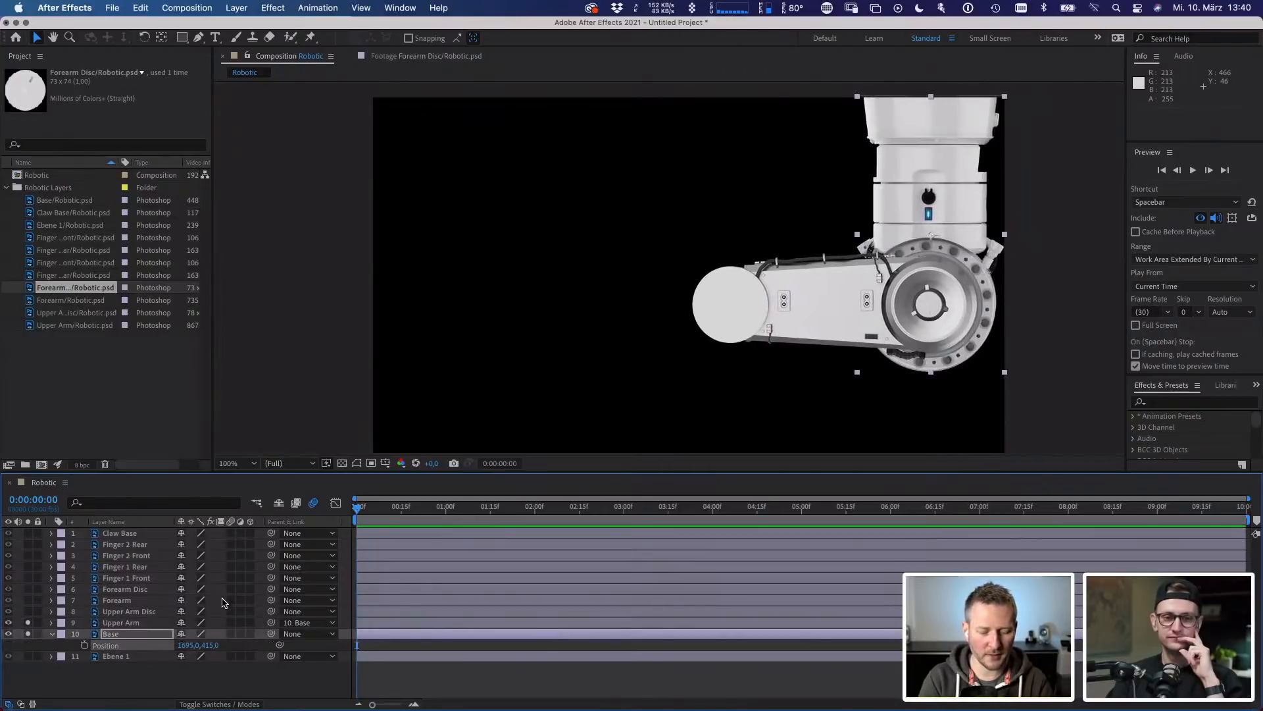
key("super+z")
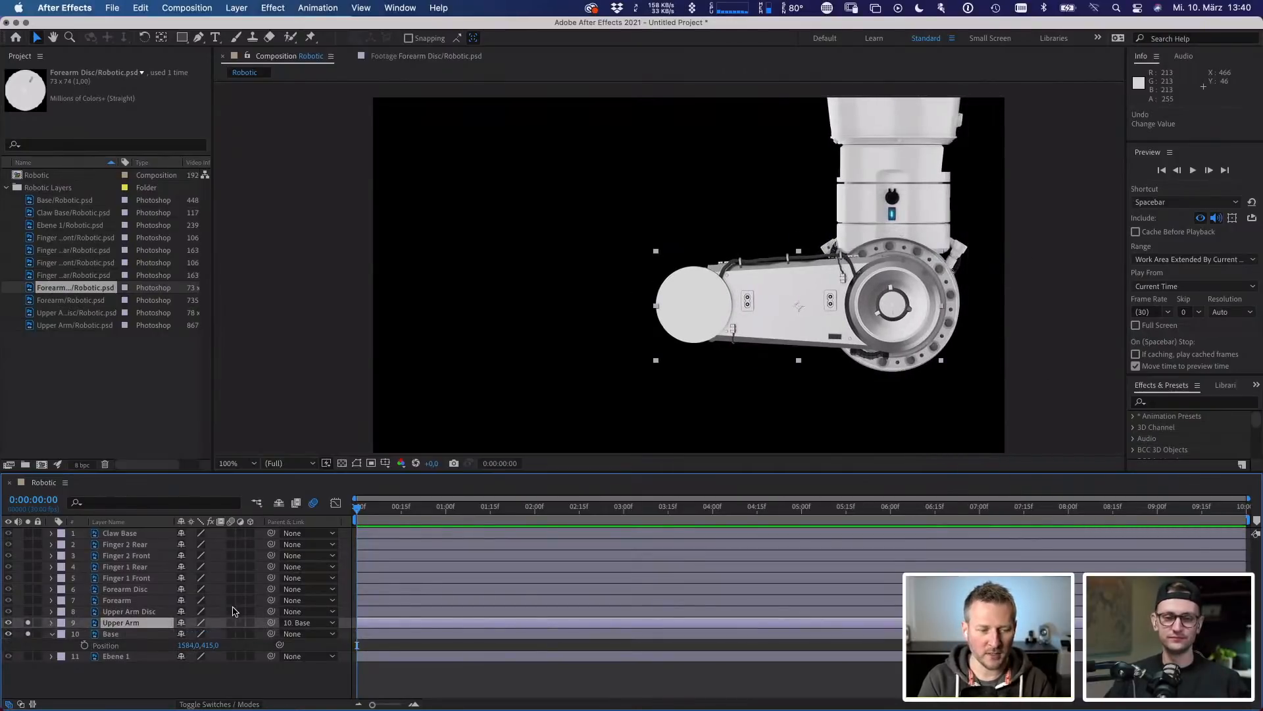
- Reveal the Scale properties of Upper Arm and Base, try scaling Base to 84%, and undo the scaling
key("s")
left_click(141, 645)
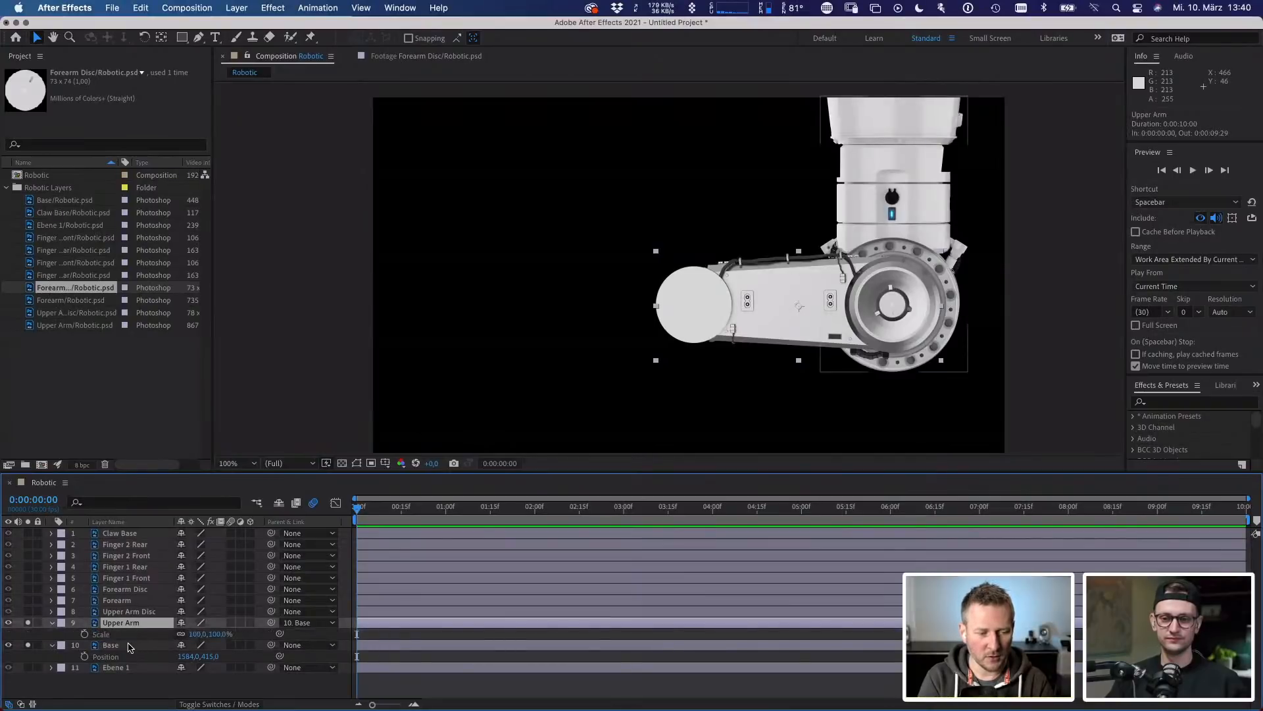
key("s")
mouse_move(197, 656)
left_mouse_down()
mouse_move(163, 656)
mouse_move(191, 655)
left_mouse_up()
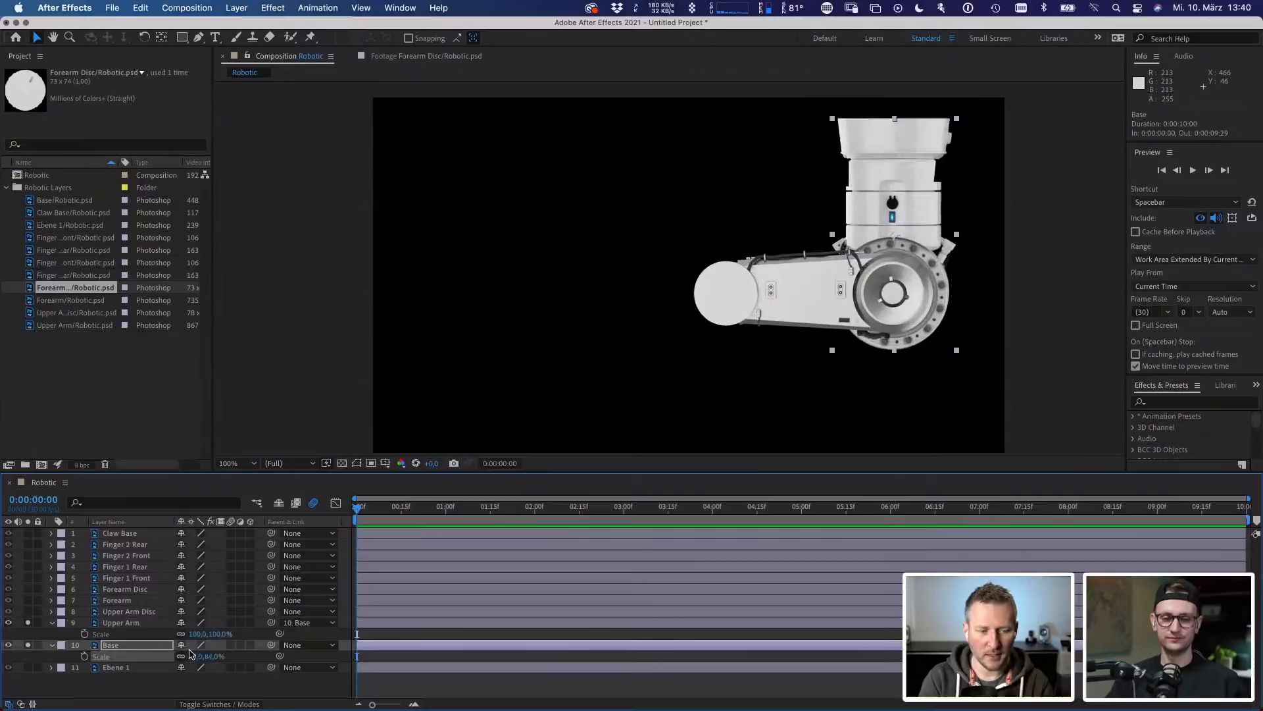
key("super+z")
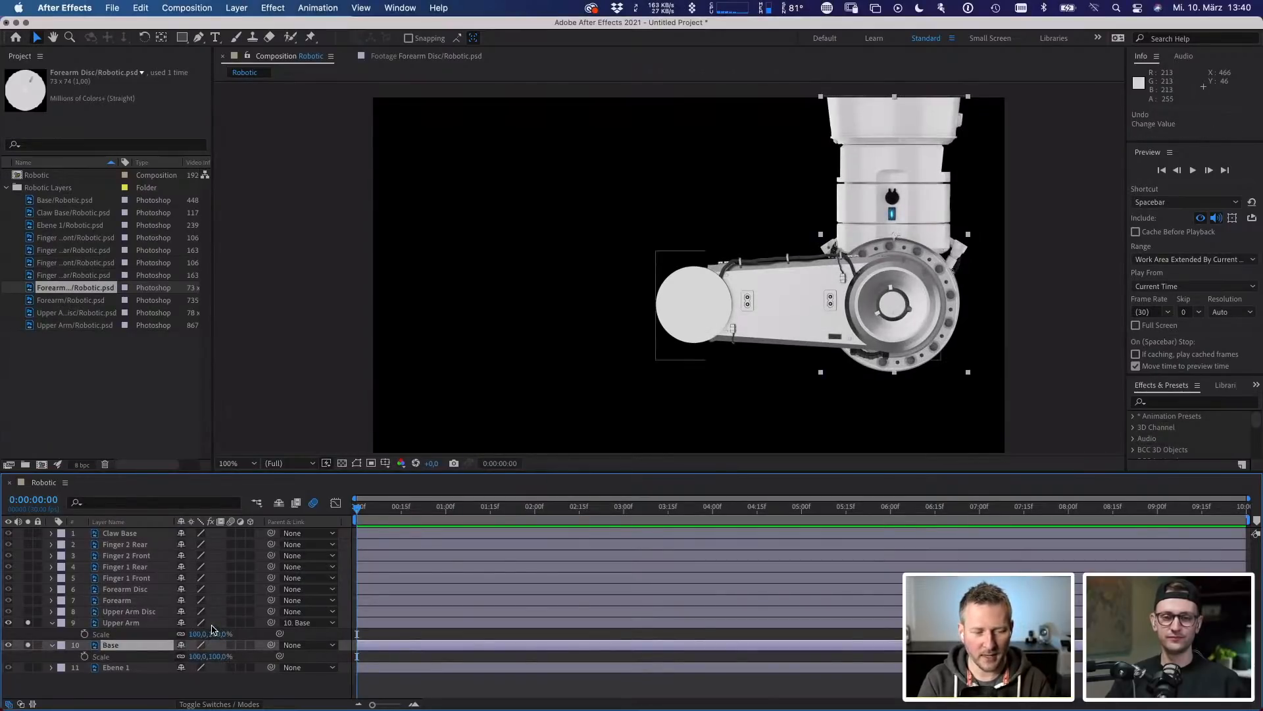
- Reveal the Base layer's Opacity property and test adjusting it, leaving it at 100%
key("t")
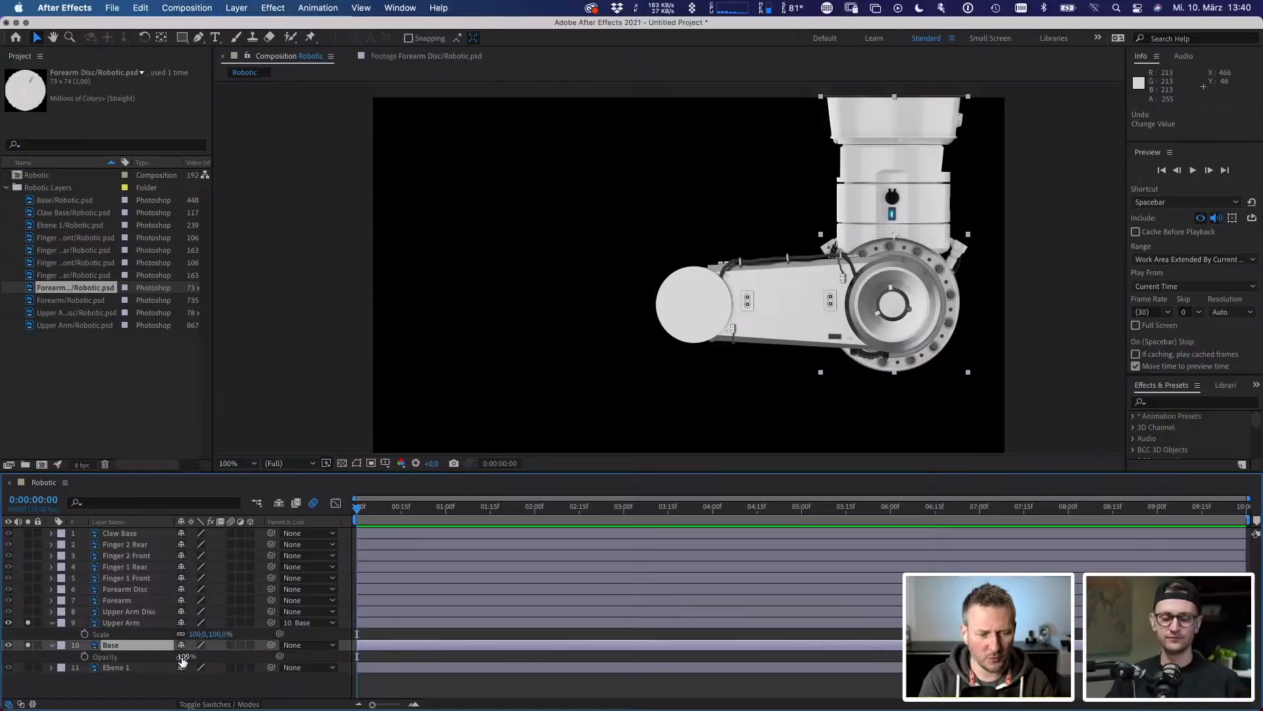
left_click_drag(184, 656, 217, 650)
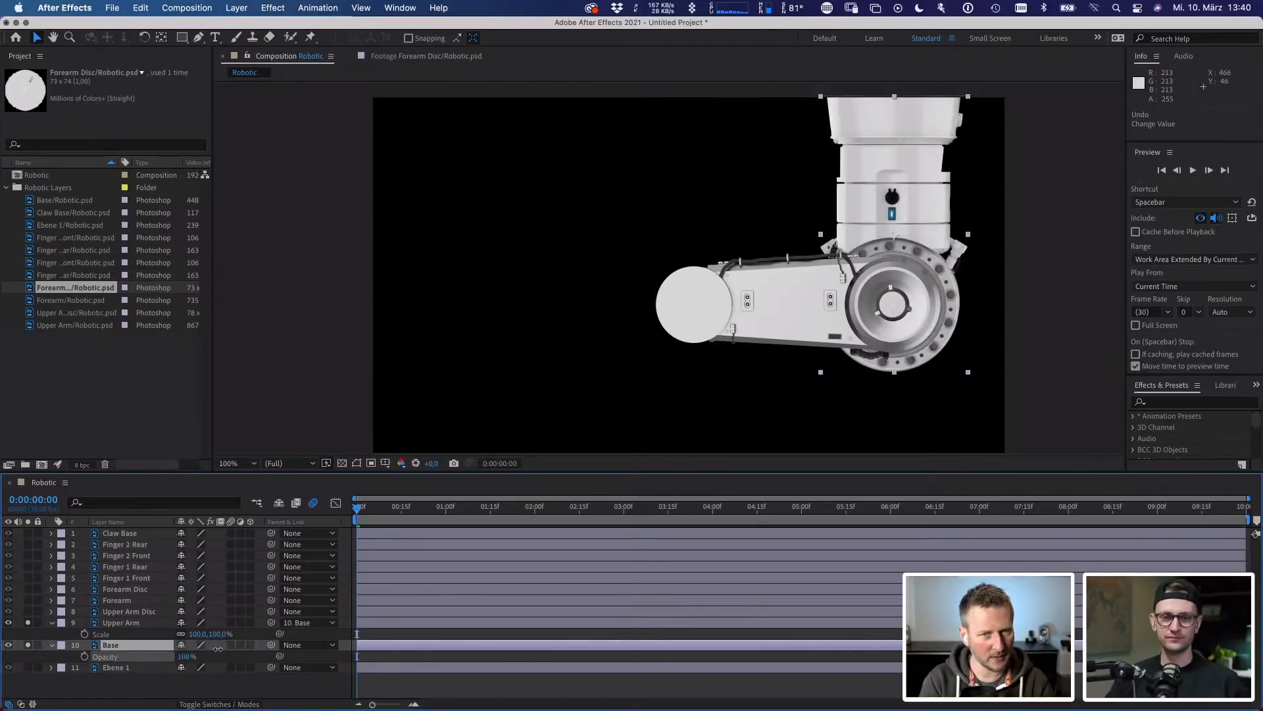
key("Return")
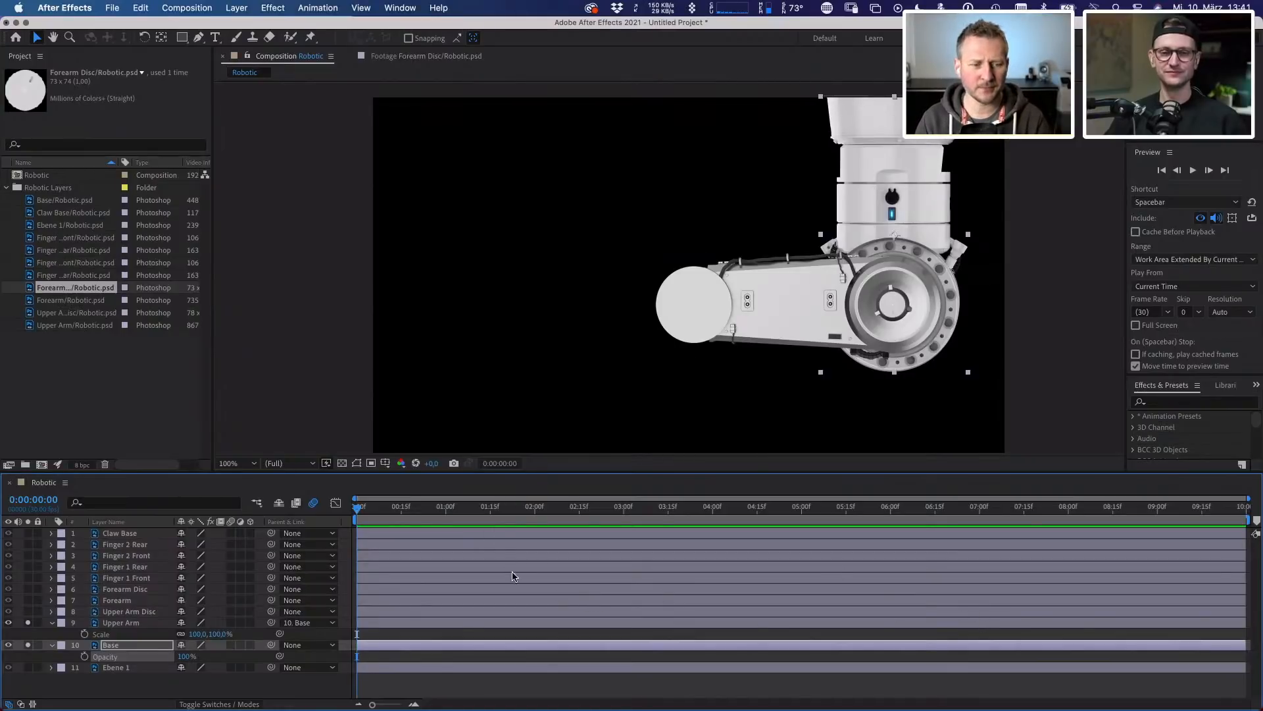
- Switch to the macOS system settings, show the scaled resolution options of the BenQ SW321C monitor, and close them
left_click(1034, 702)
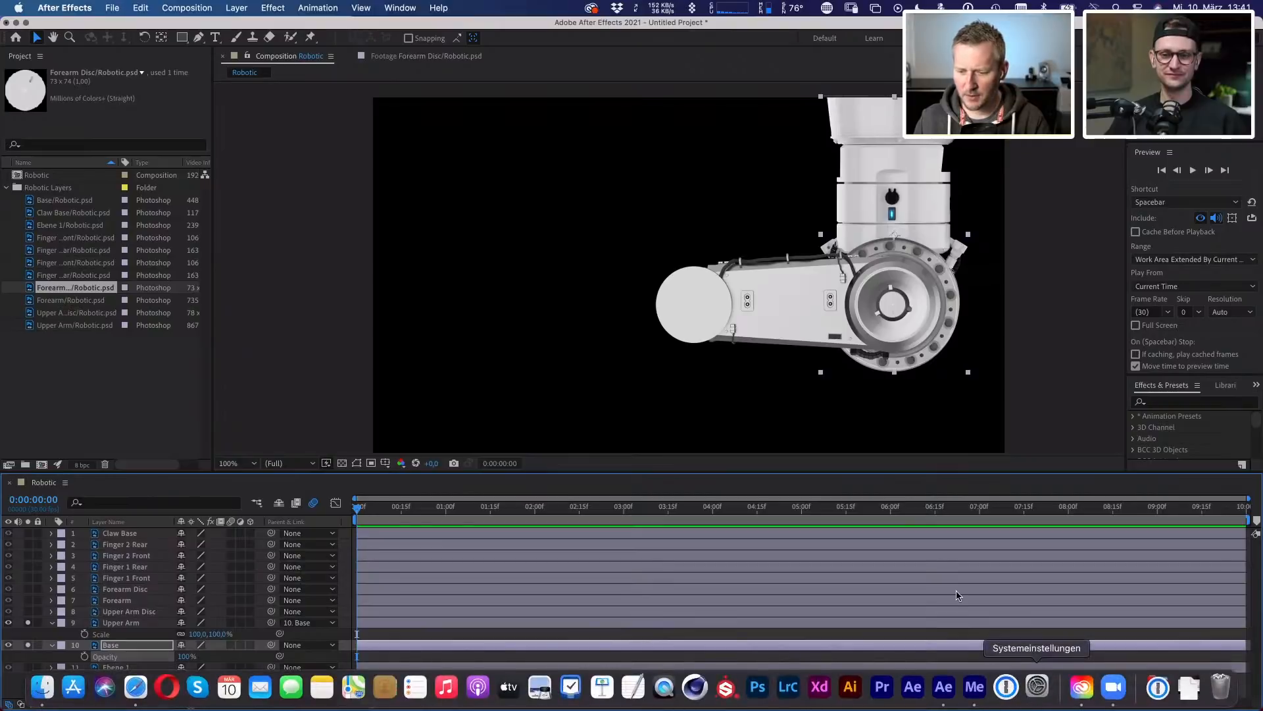
left_click(401, 497)
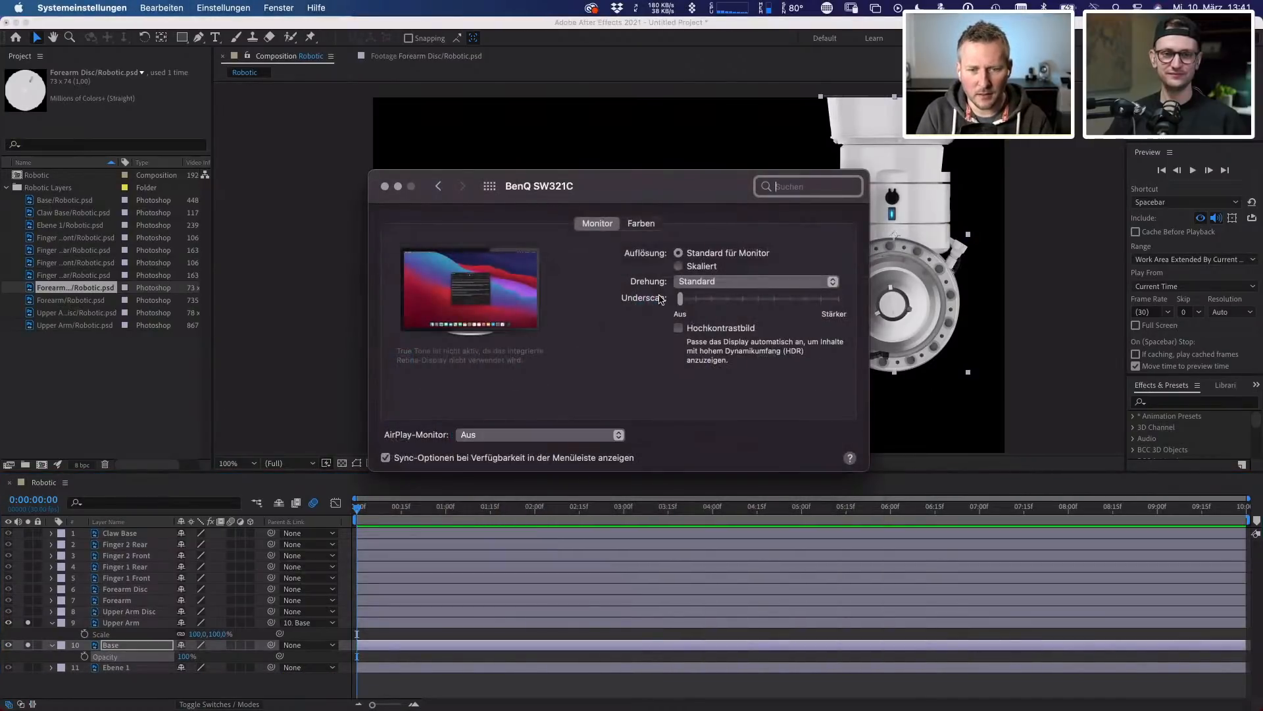
left_click(694, 266)
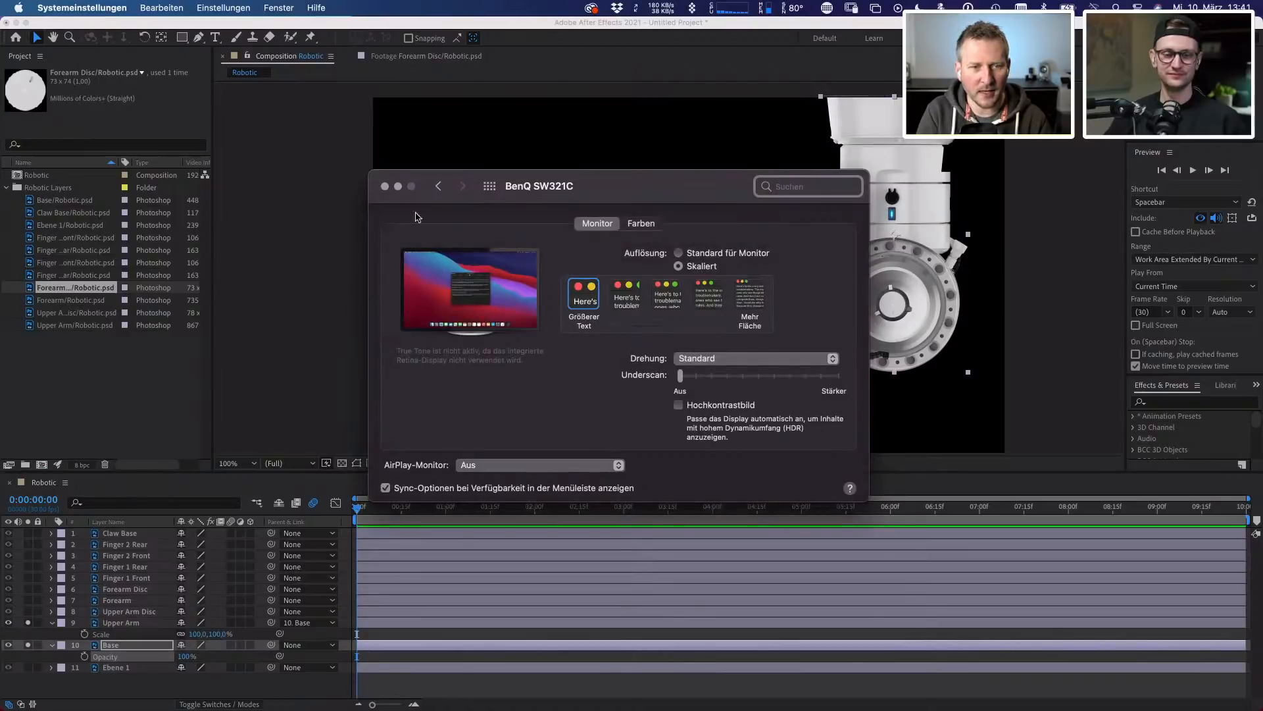
left_click(385, 186)
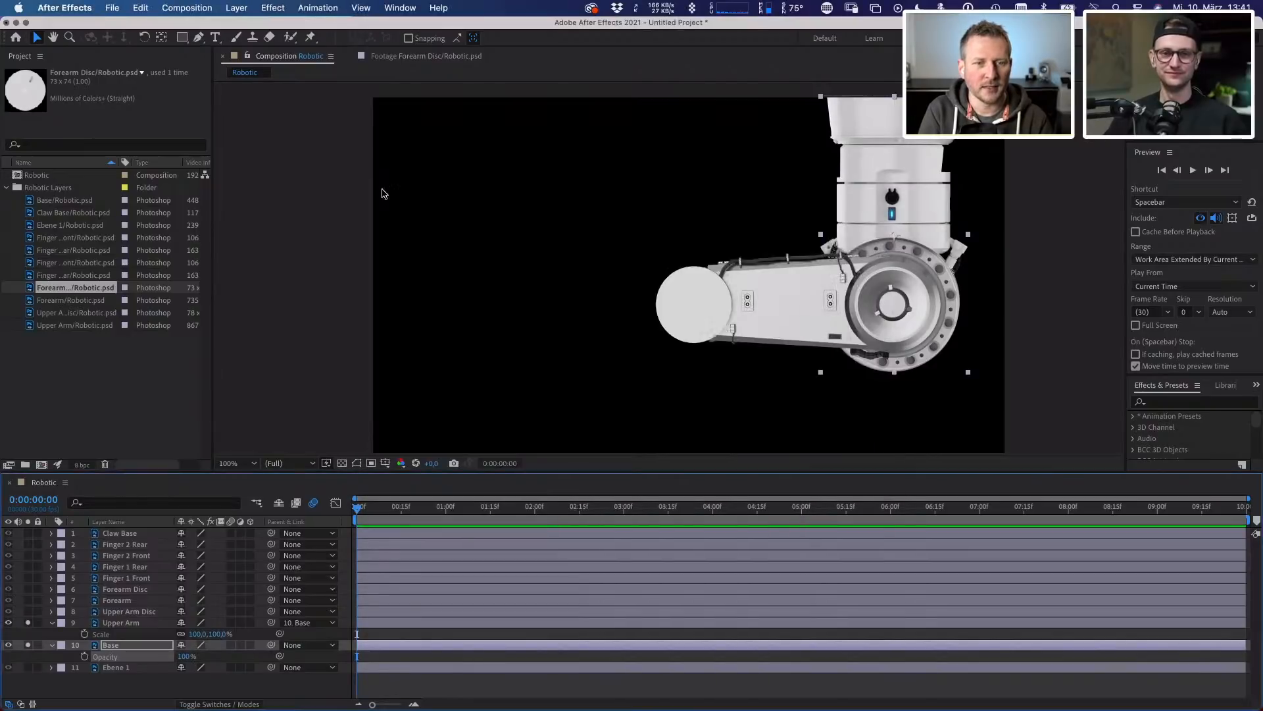
- Collapse the Upper Arm layer's Scale property and open the layer in its own Layer view
left_click(102, 681)
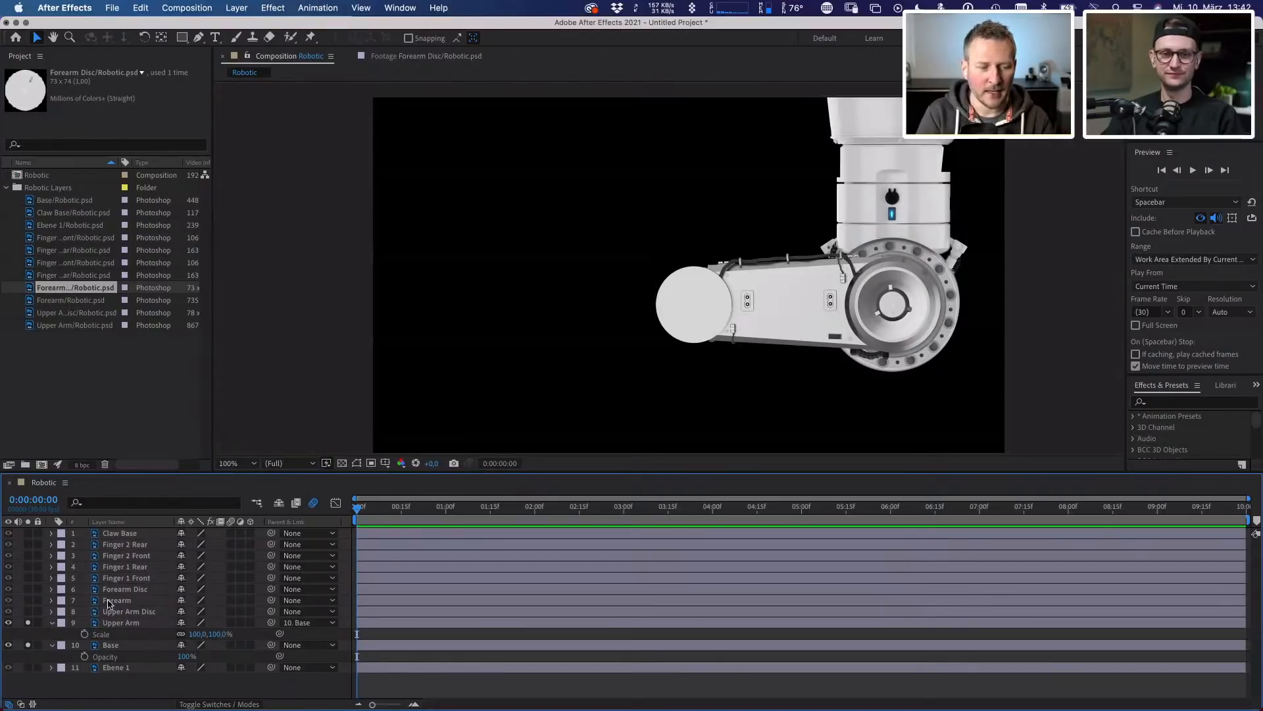
left_click(125, 624)
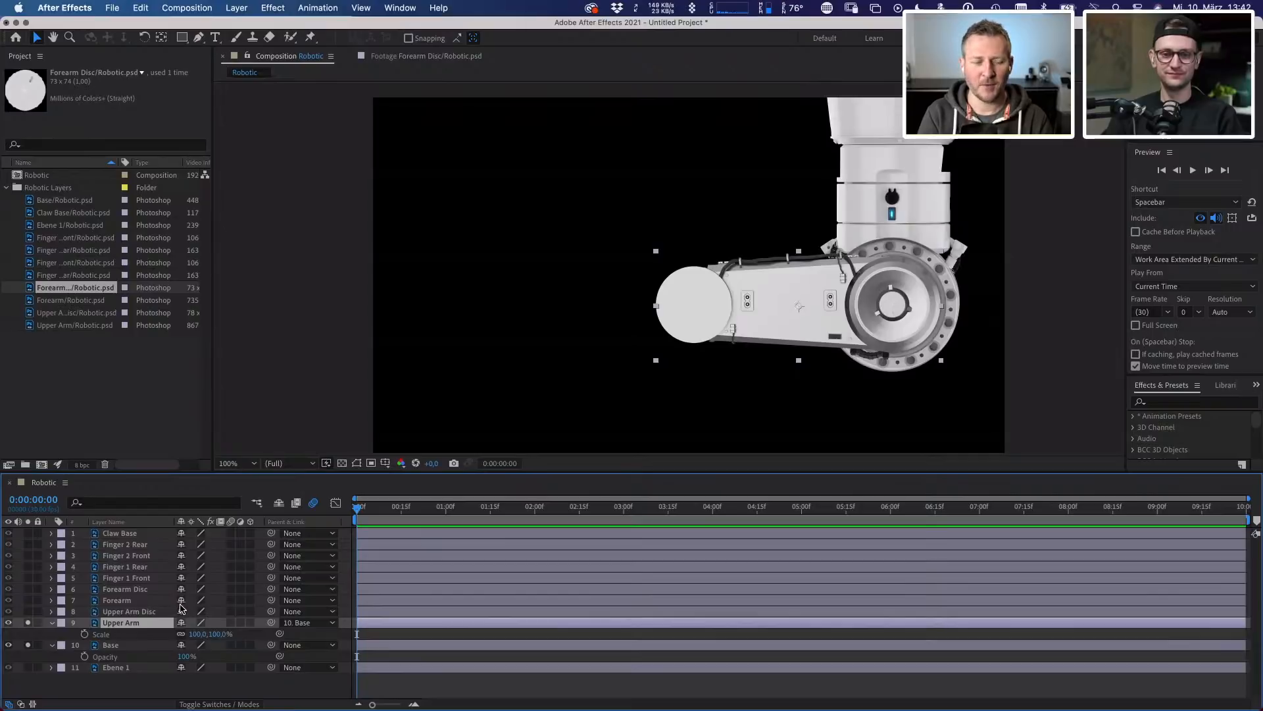
key("s")
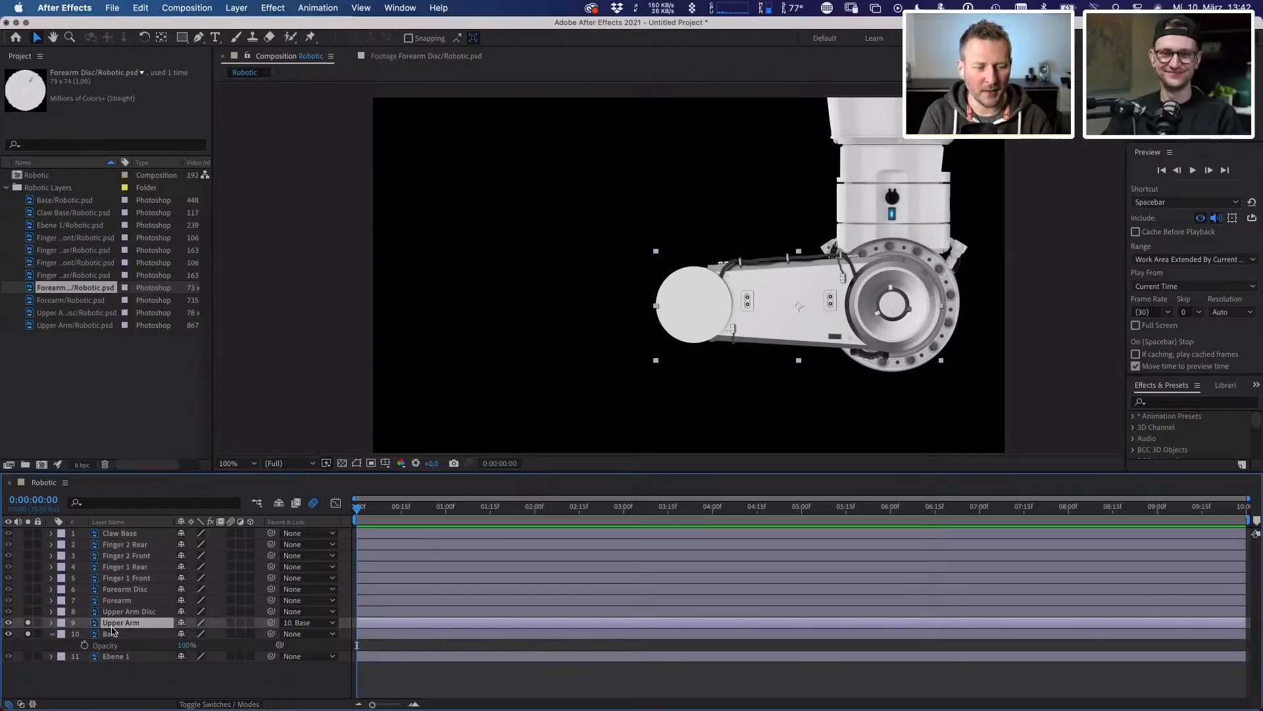
double_click(112, 625)
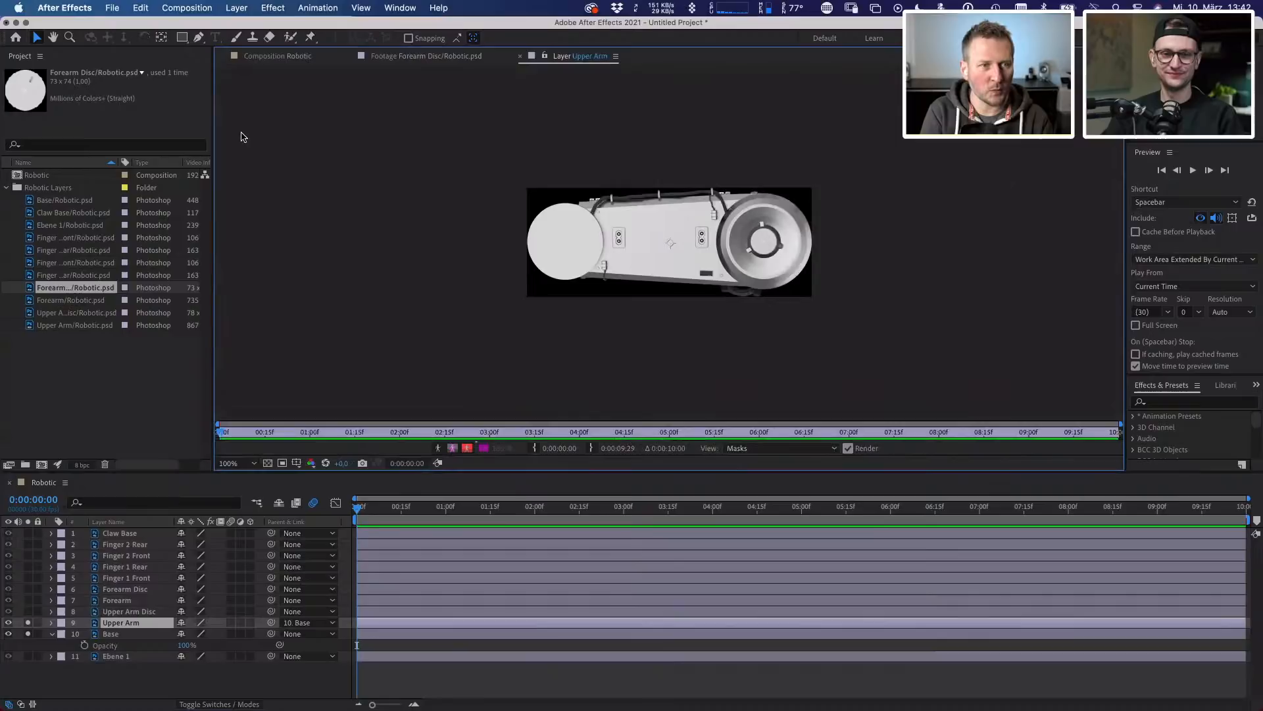
- Return to the Robotic composition and reveal the Base layer's Position, Scale, Rotation and Opacity one at a time, ending with all properties collapsed
left_click(270, 56)
left_click(107, 635)
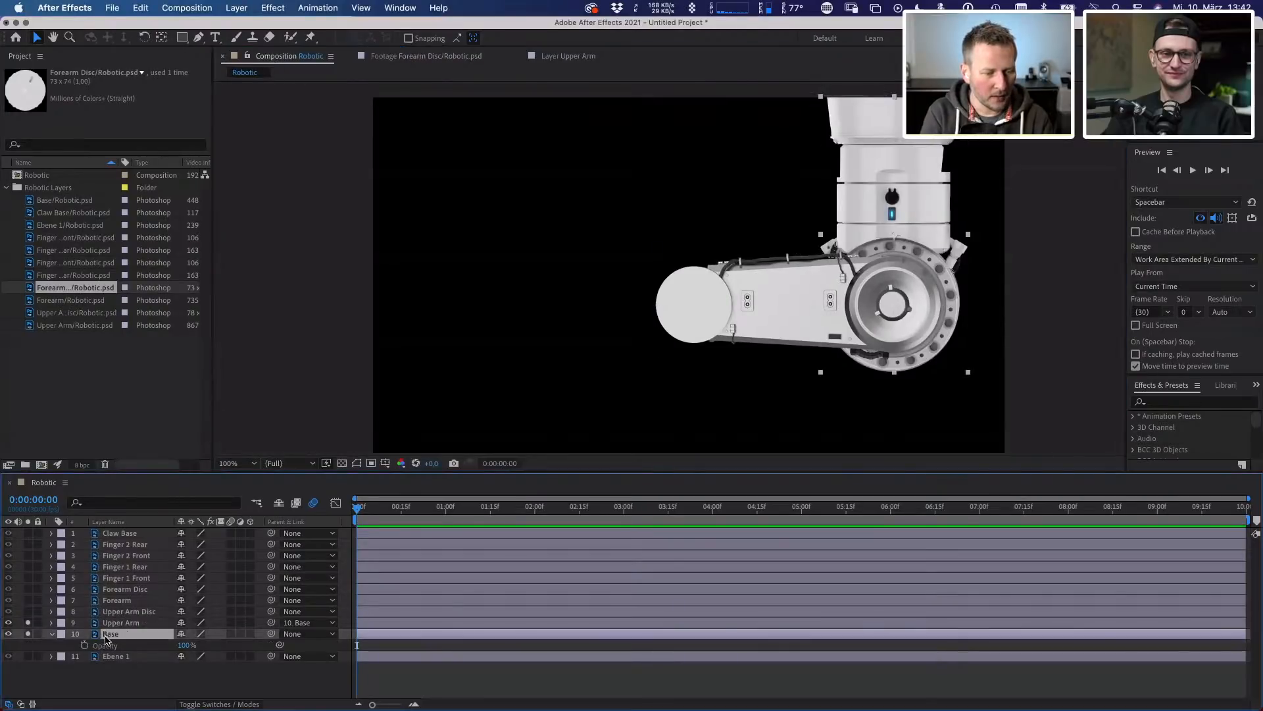
key("t")
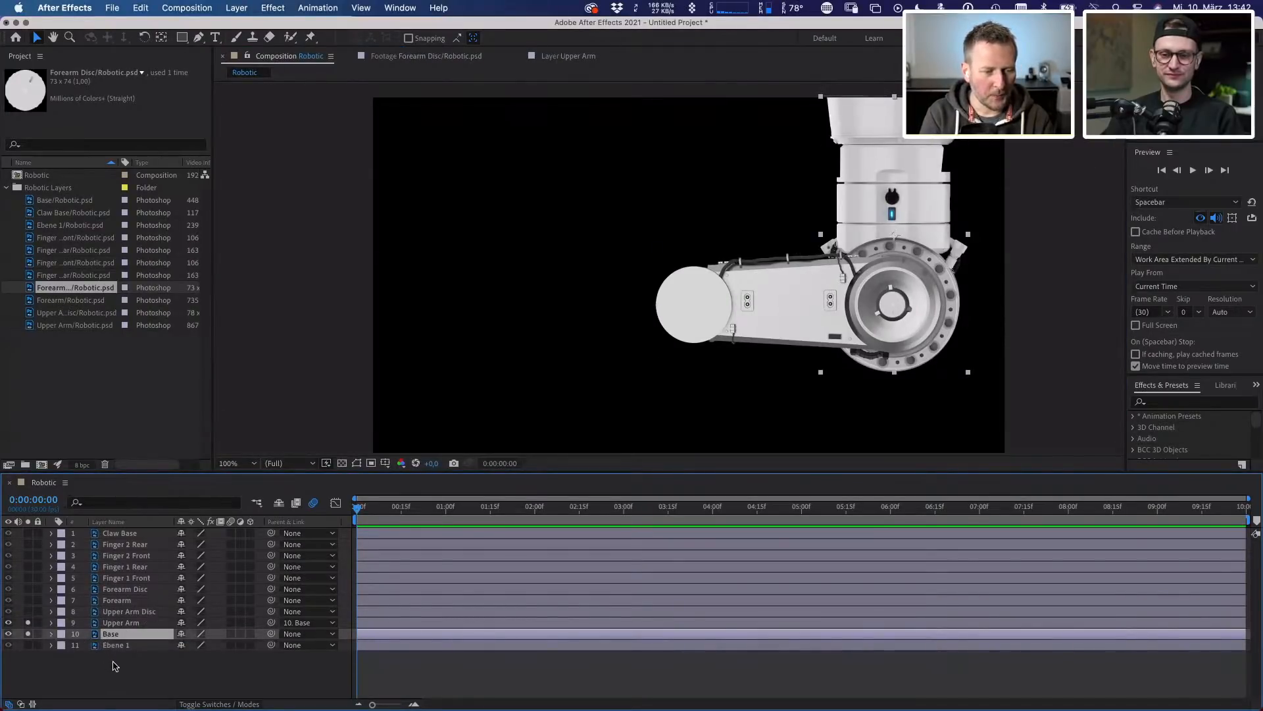
key("p")
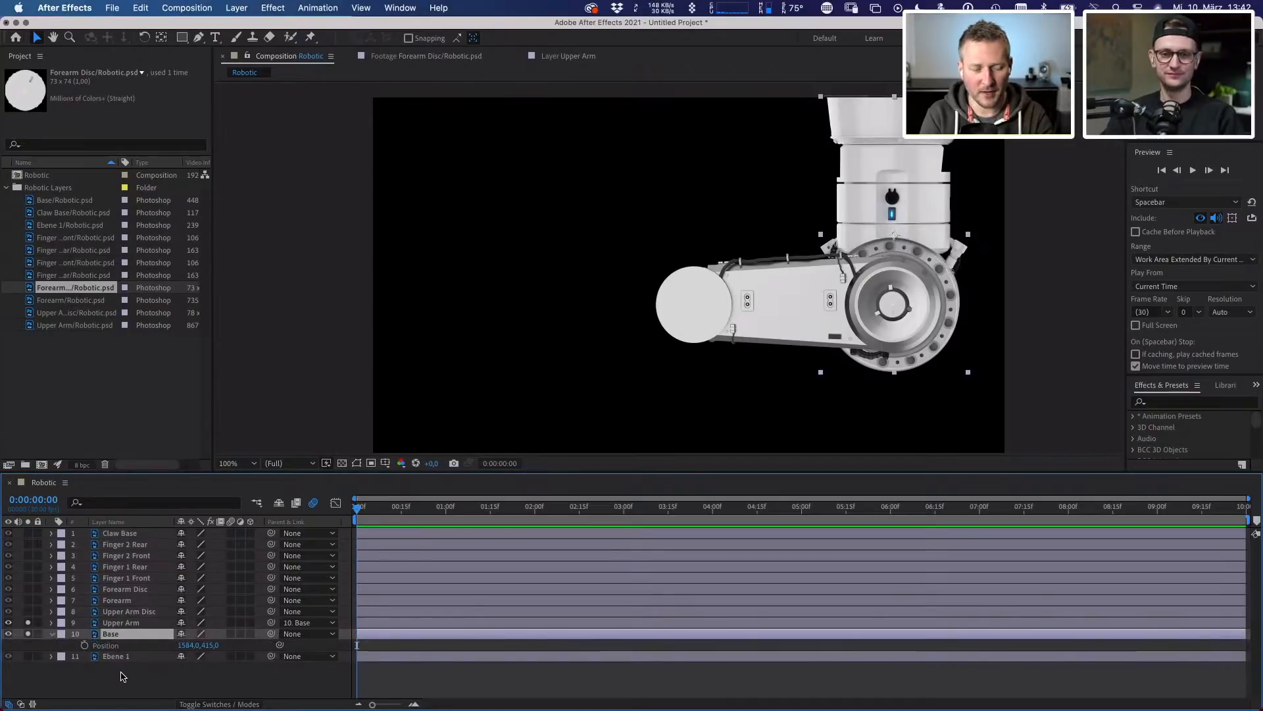
key("p")
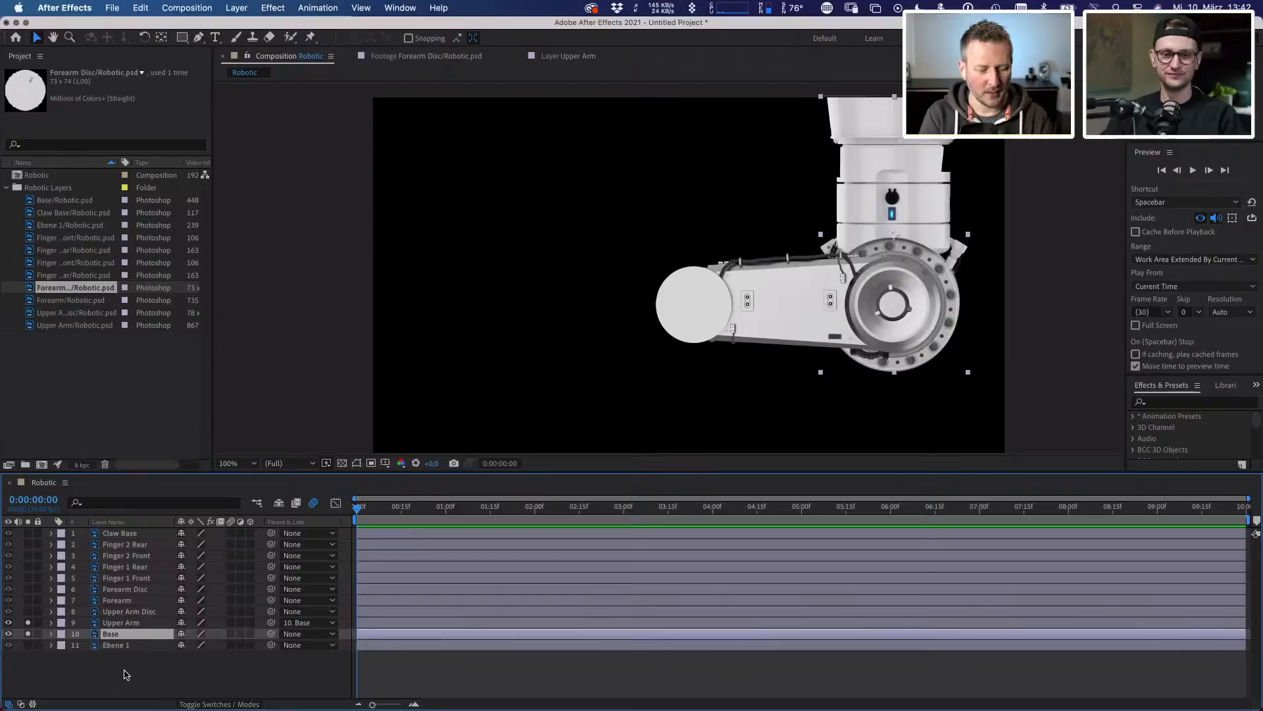
key("s")
key("r")
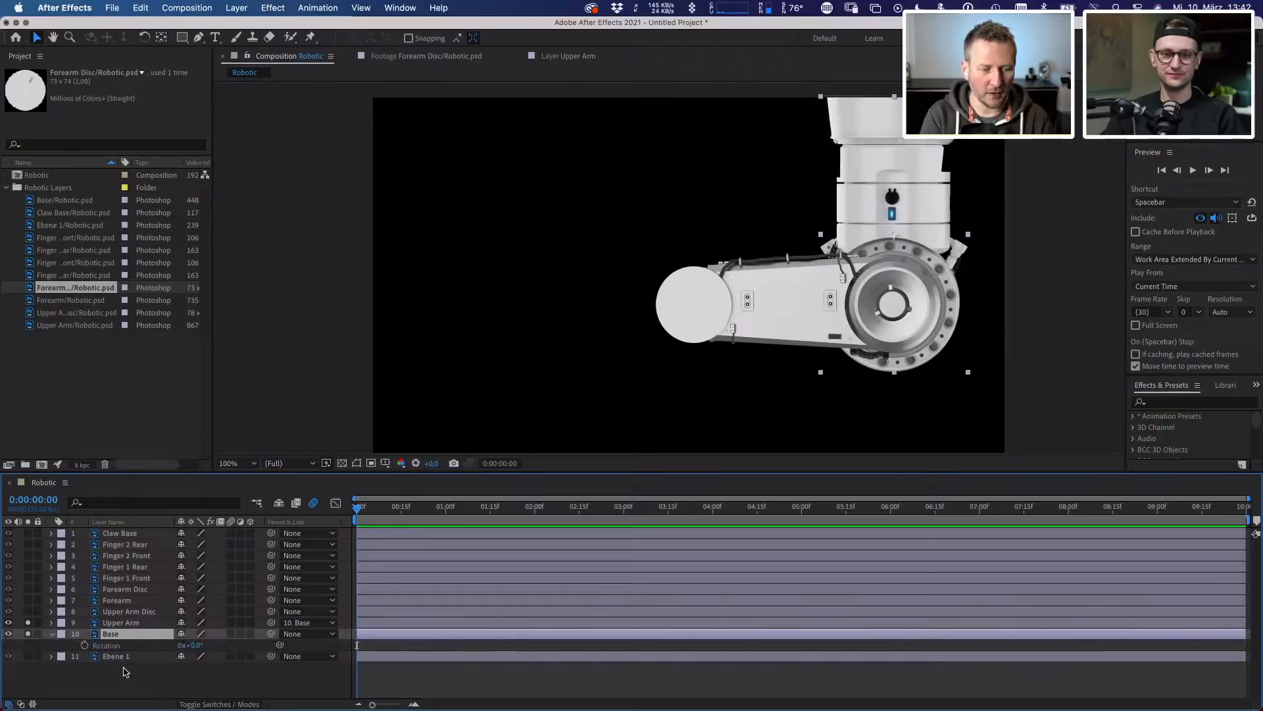
key("t")
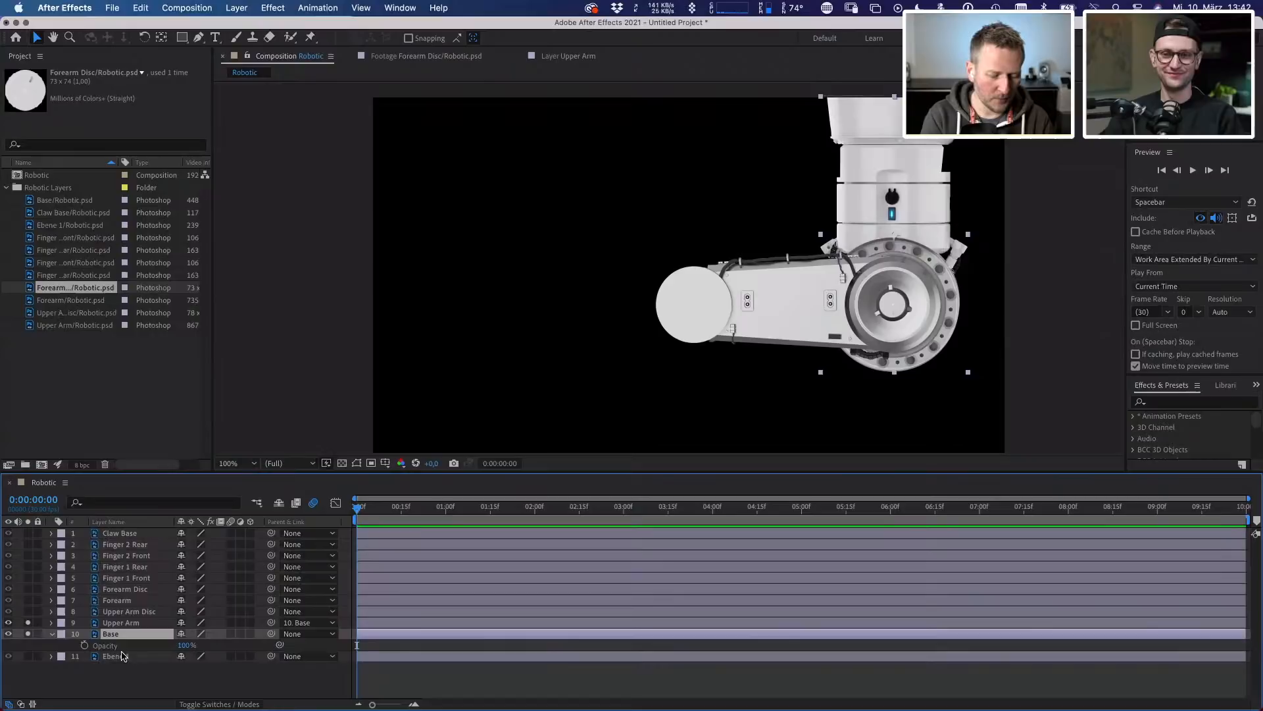
key("t")
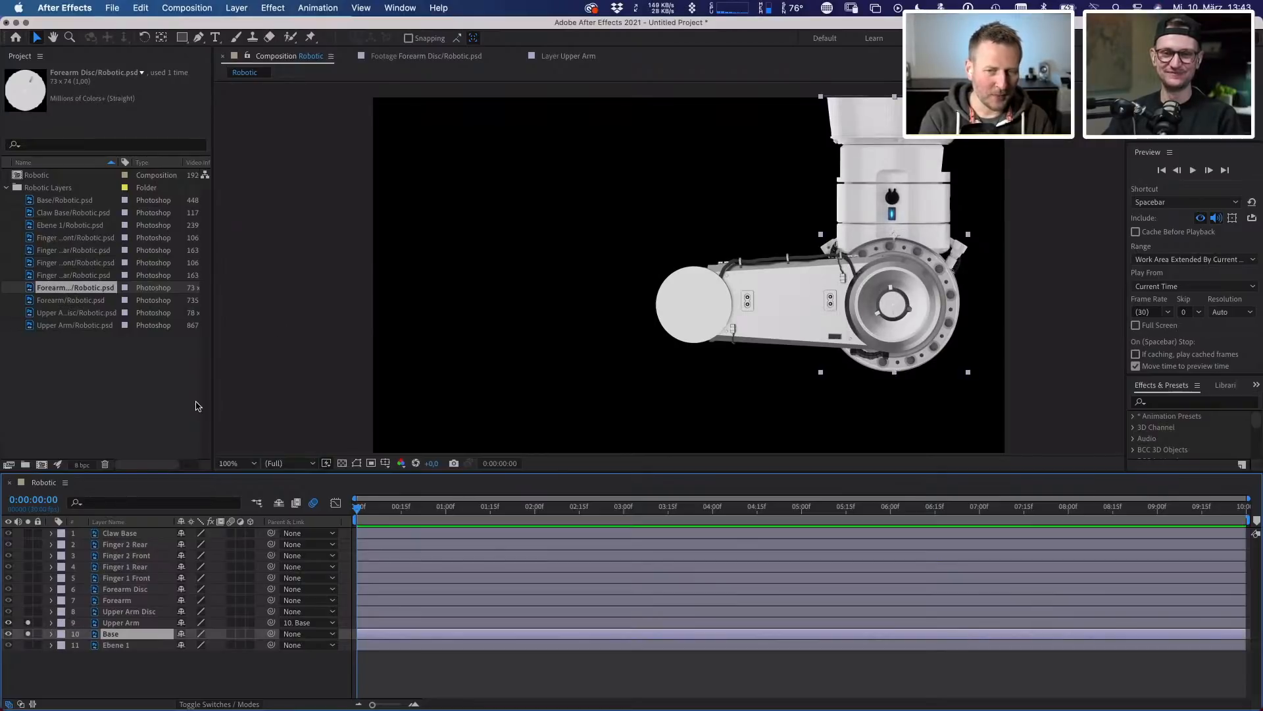
- Draw a rectangular mask around the middle of the Base layer, turn off Upper Arm's solo, and collapse Base
left_click(182, 37)
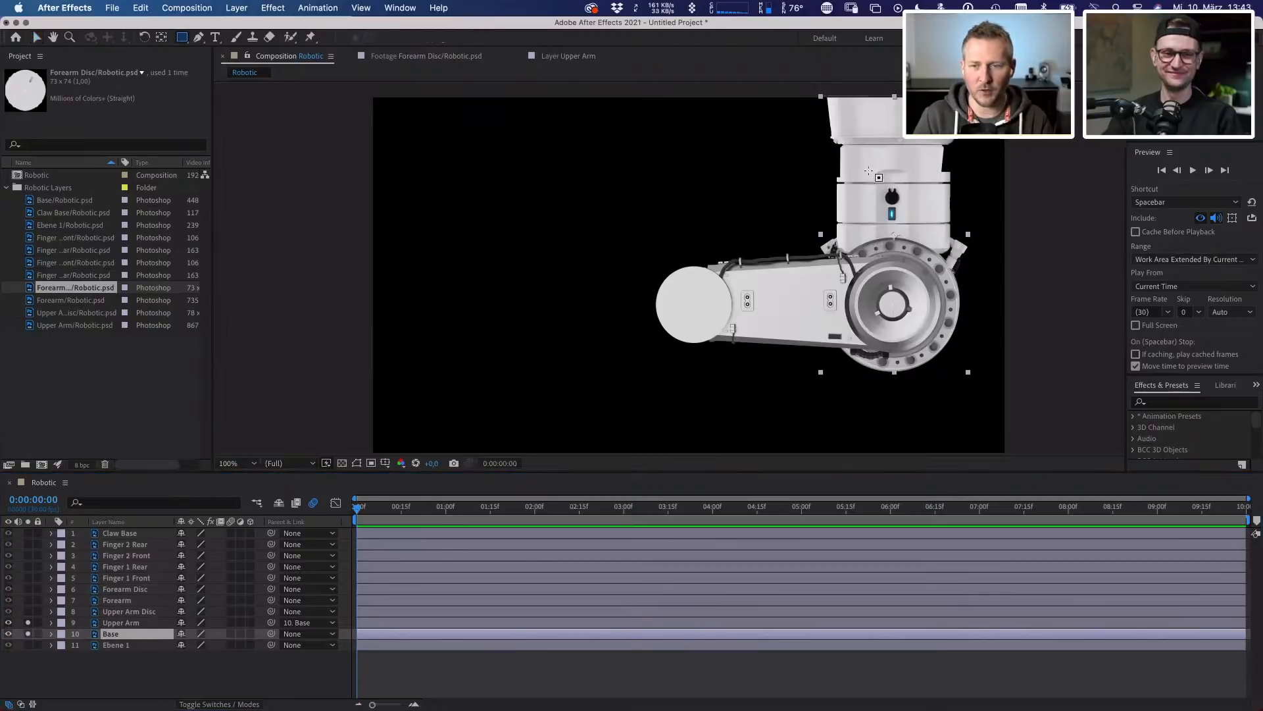
mouse_move(809, 140)
left_mouse_down()
mouse_move(955, 272)
mouse_move(975, 273)
left_mouse_up()
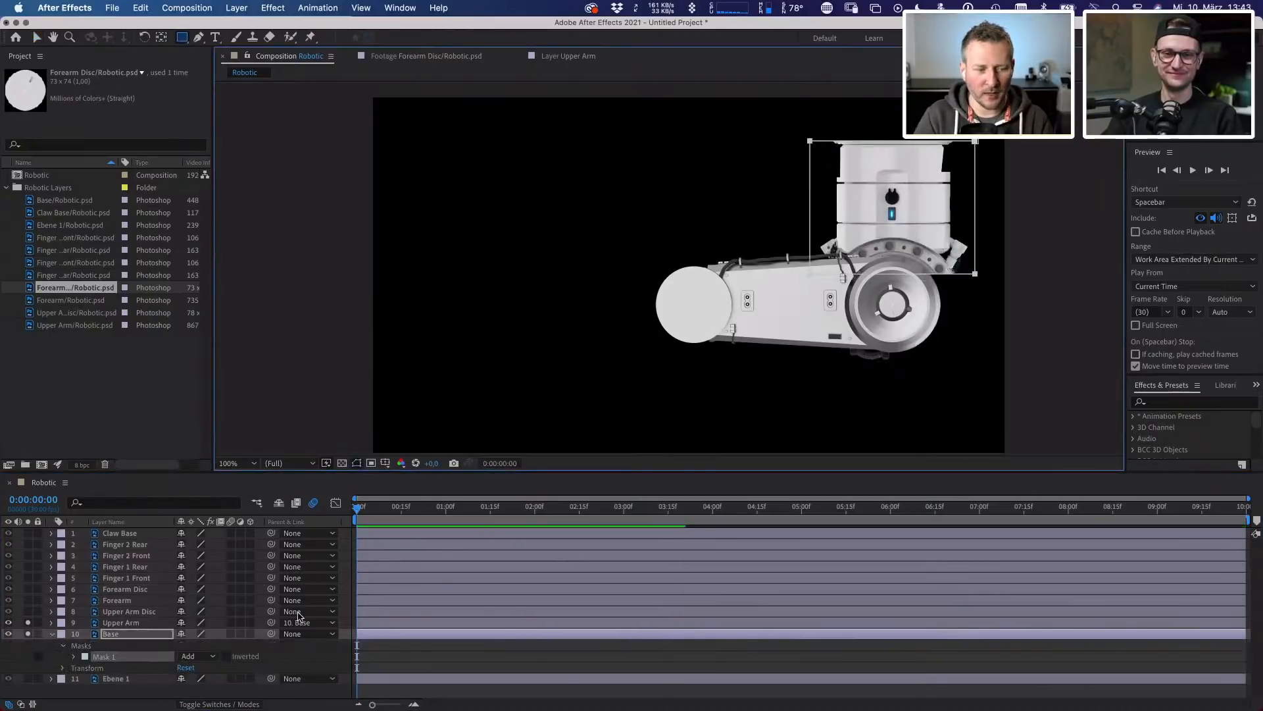
left_click(28, 622)
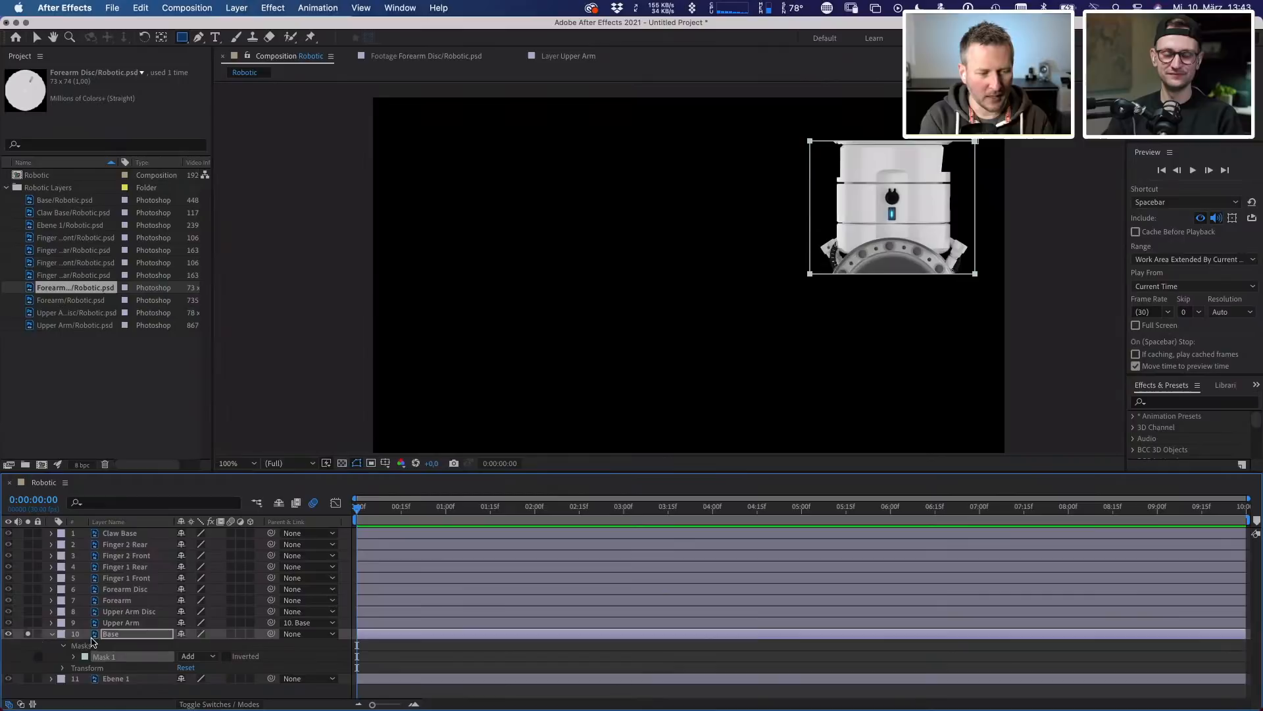
left_click(48, 633)
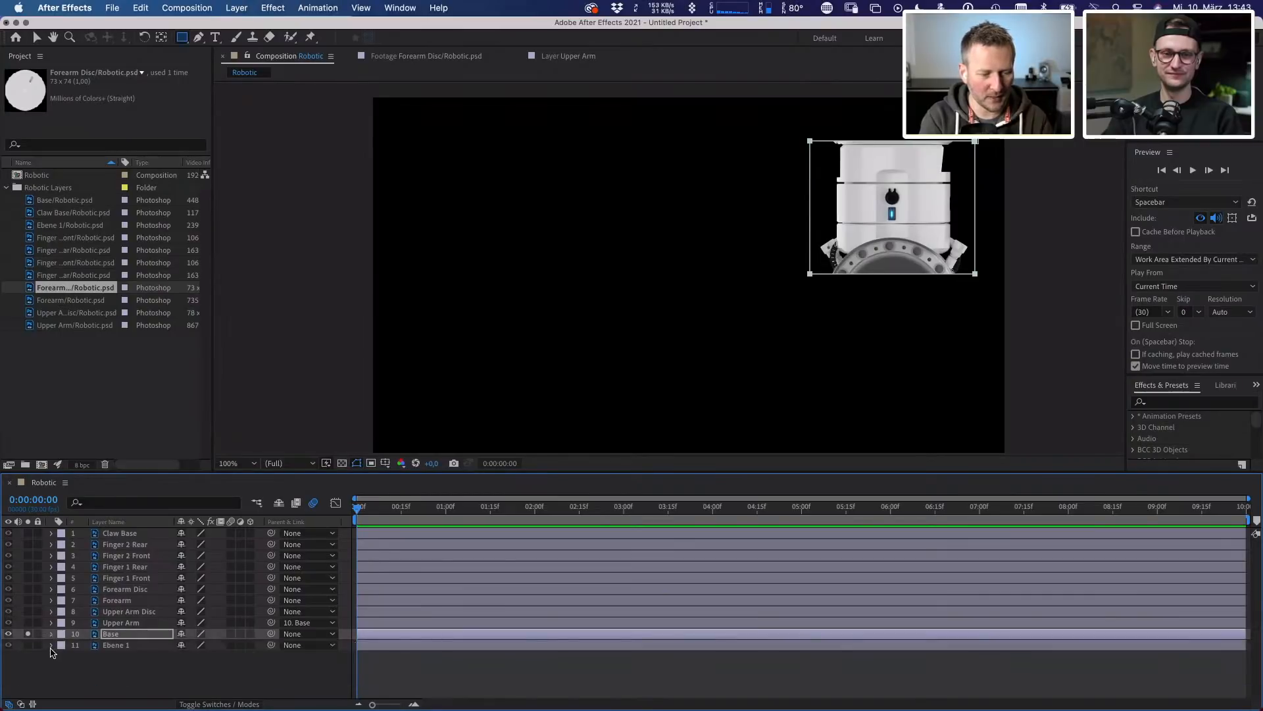
- Reveal all of Mask 1's properties on Base, try feathering the mask slightly, and delete the mask
key("m")
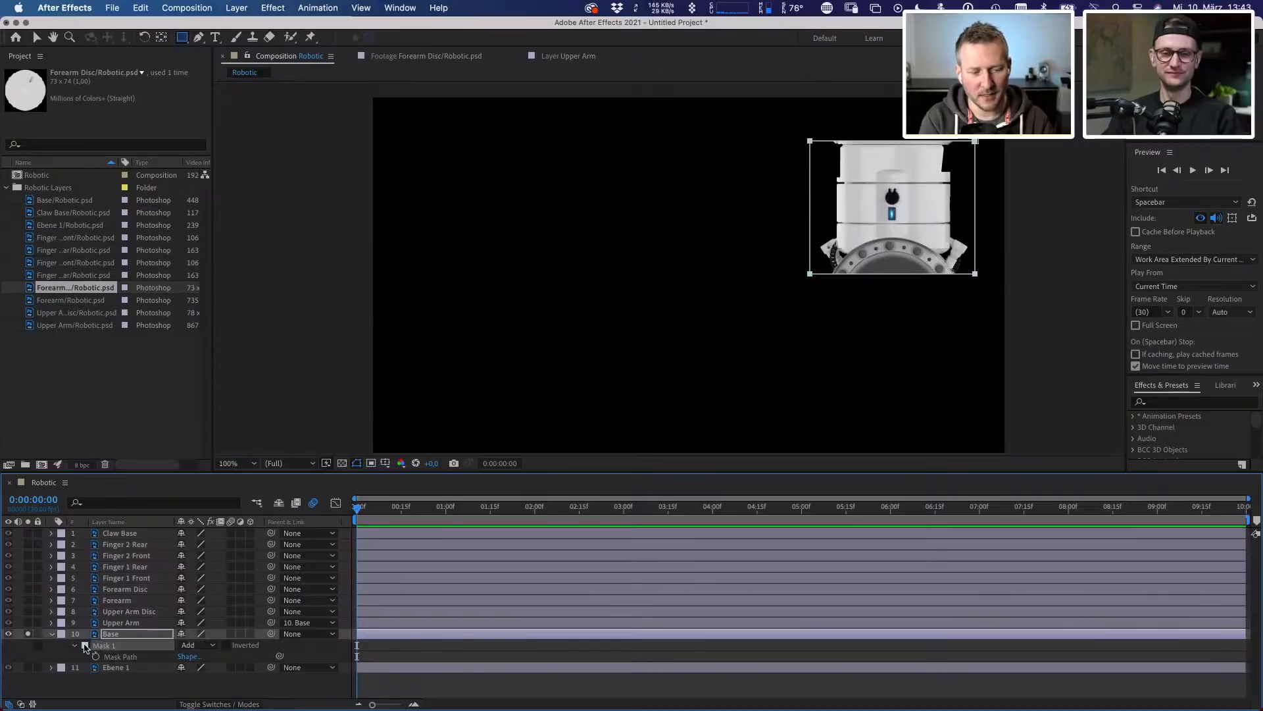
key("m")
key("m")
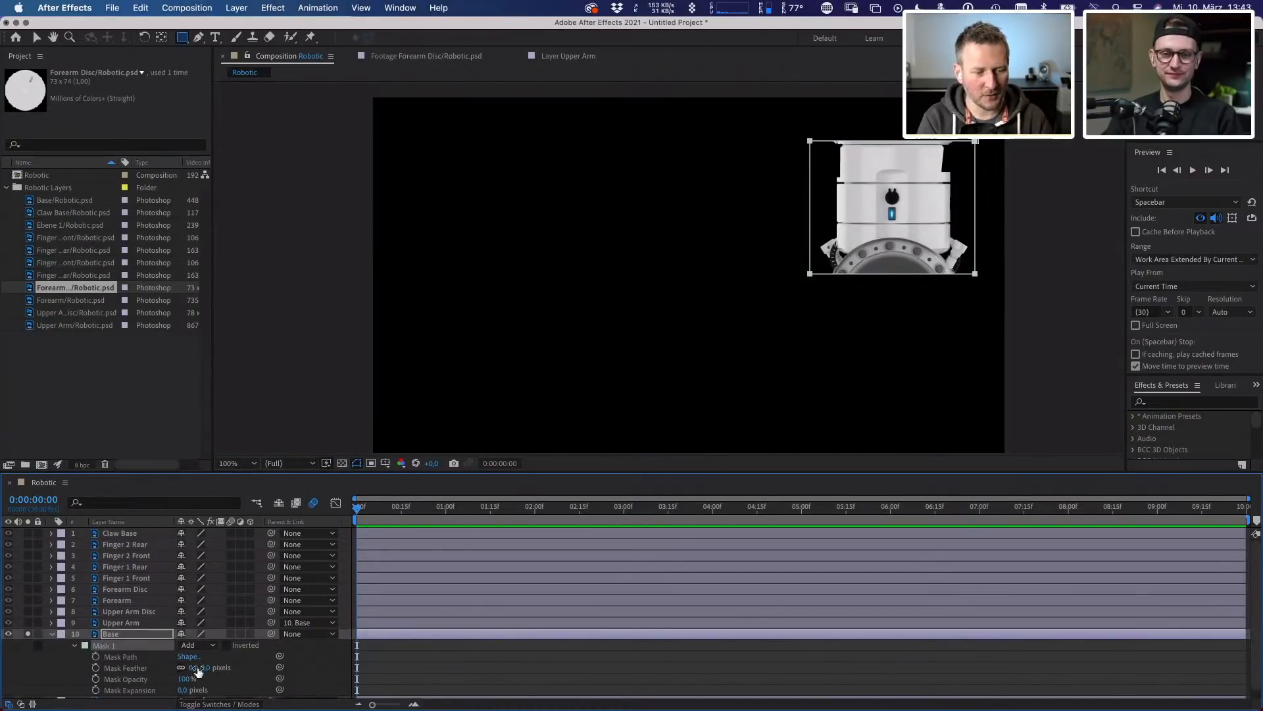
left_click_drag(195, 667, 224, 667)
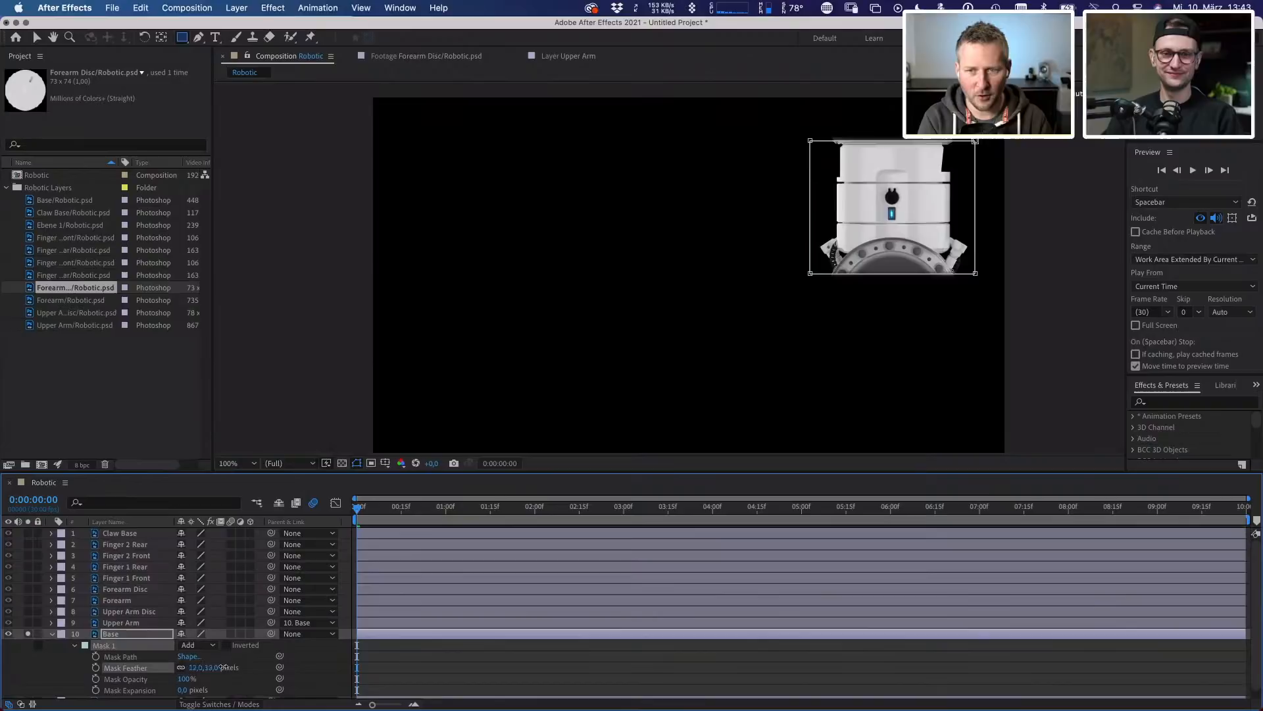
left_click(86, 646)
key("Delete")
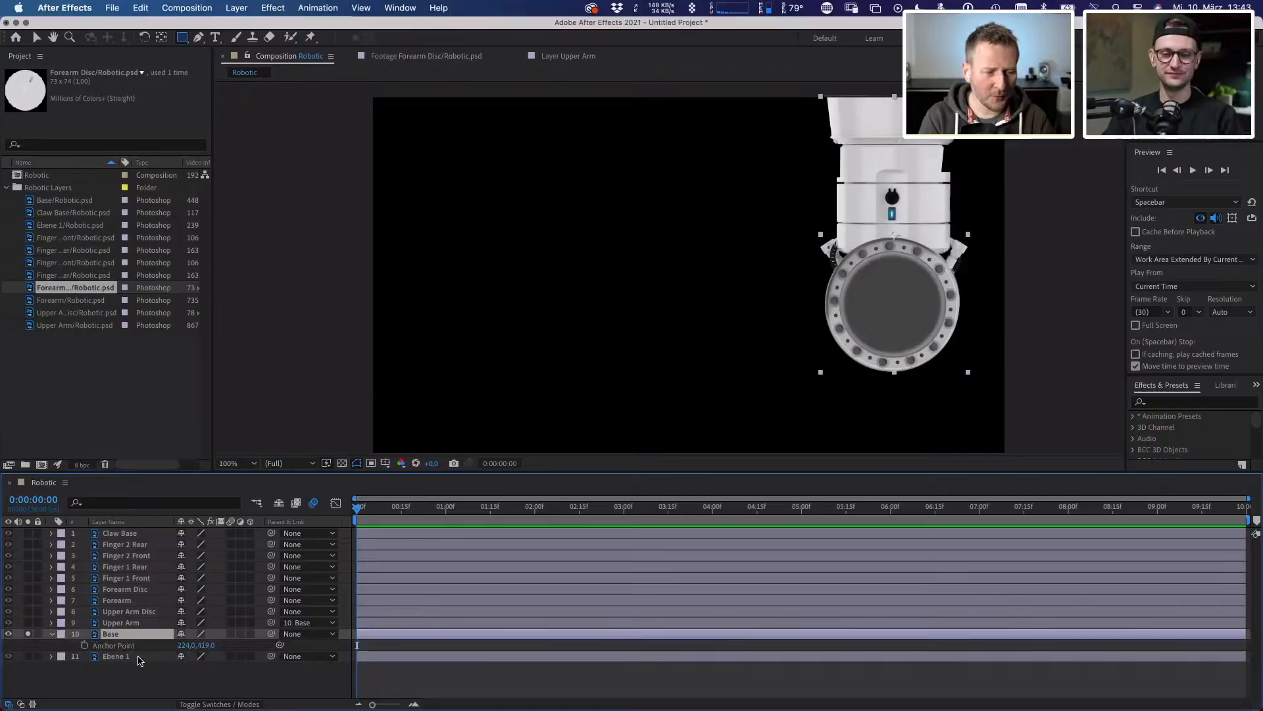
- Show Base's Anchor Point, switch to Position, add Scale and Rotation to the display, and collapse the properties
key("a")
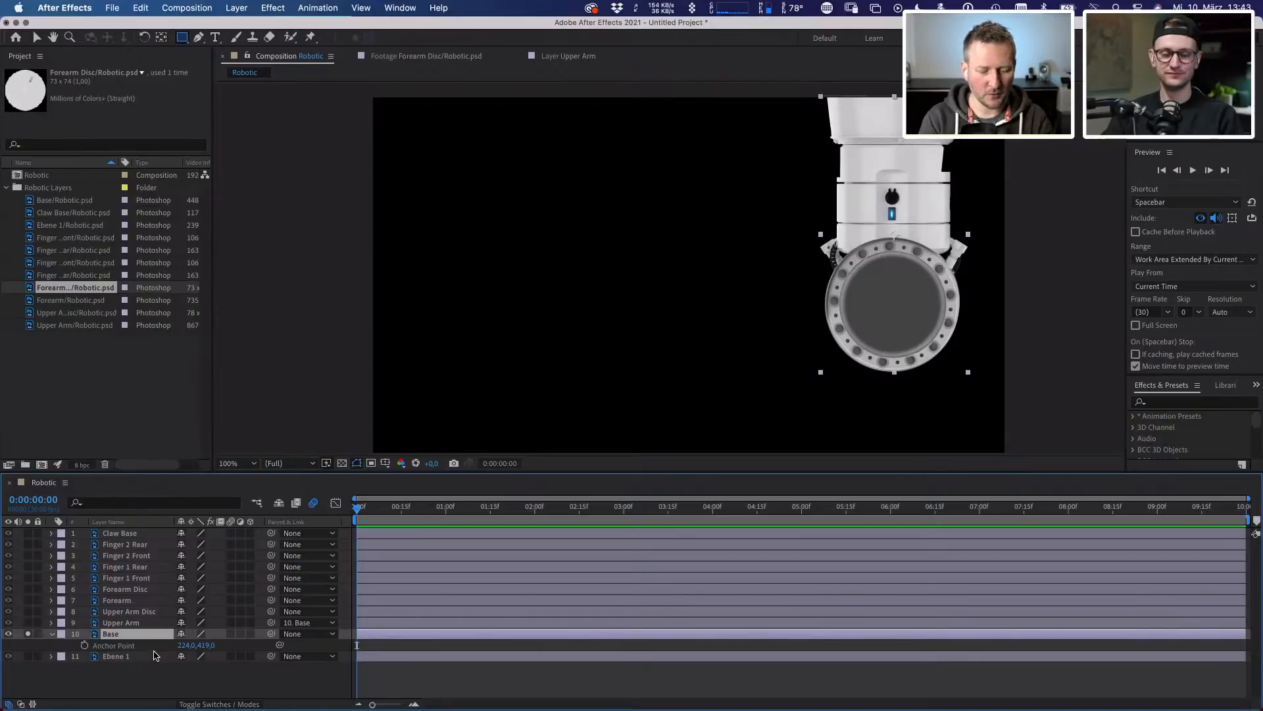
key("p")
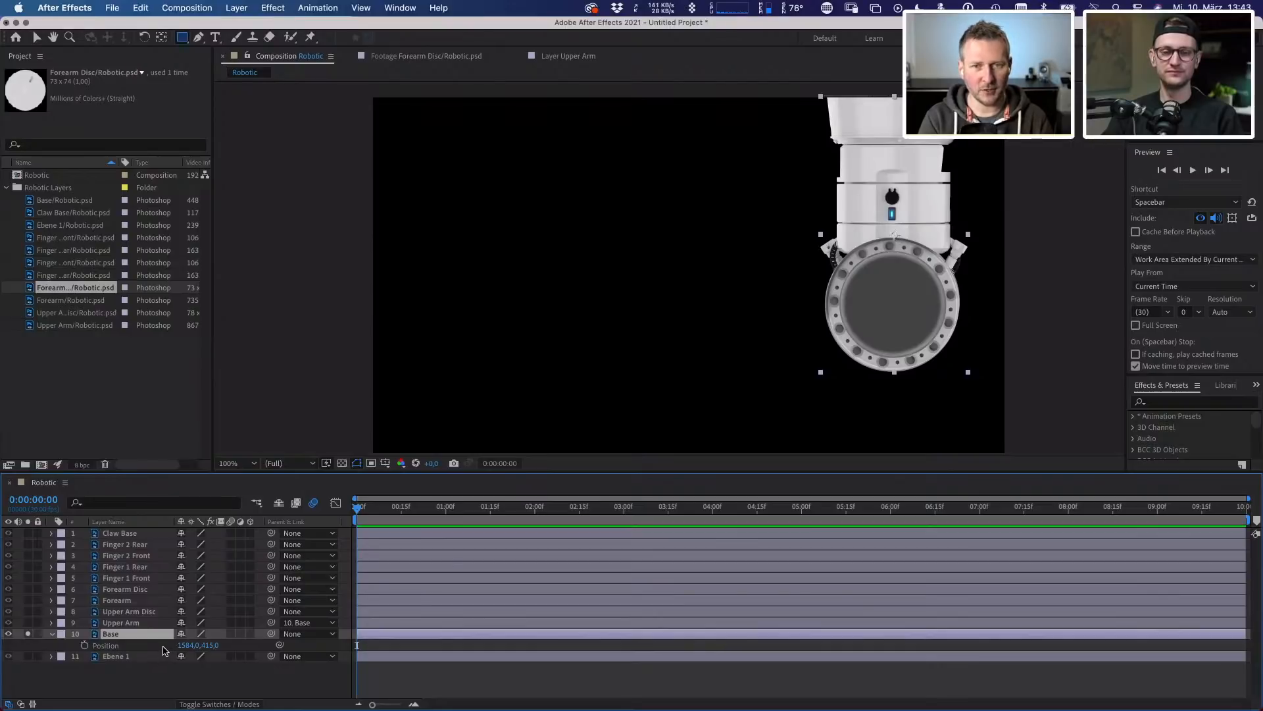
key("shift+s")
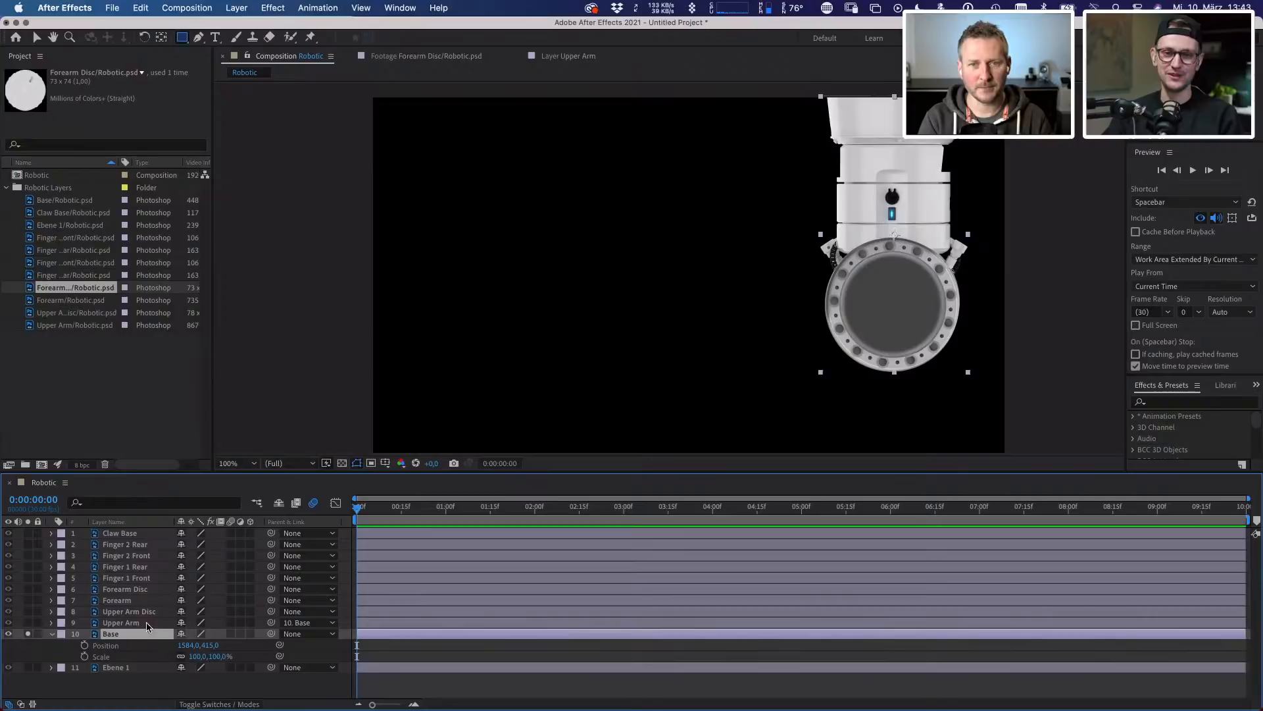
key("shift+r")
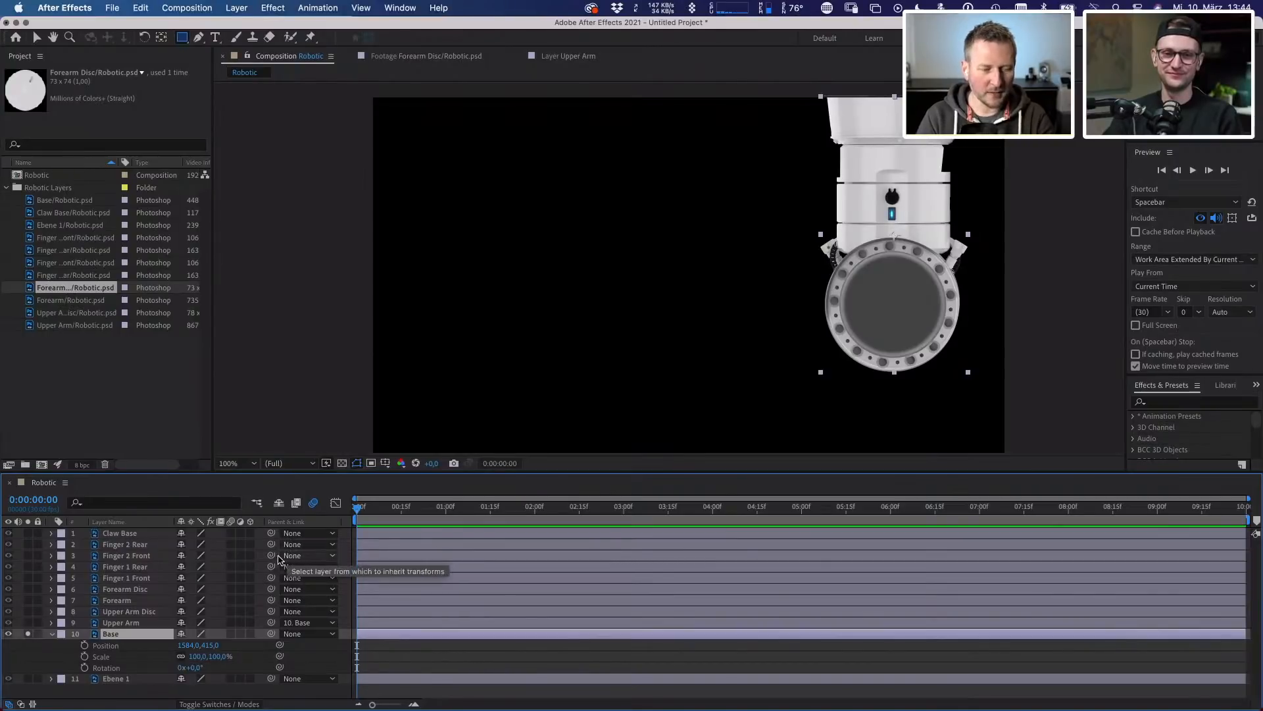
key("u")
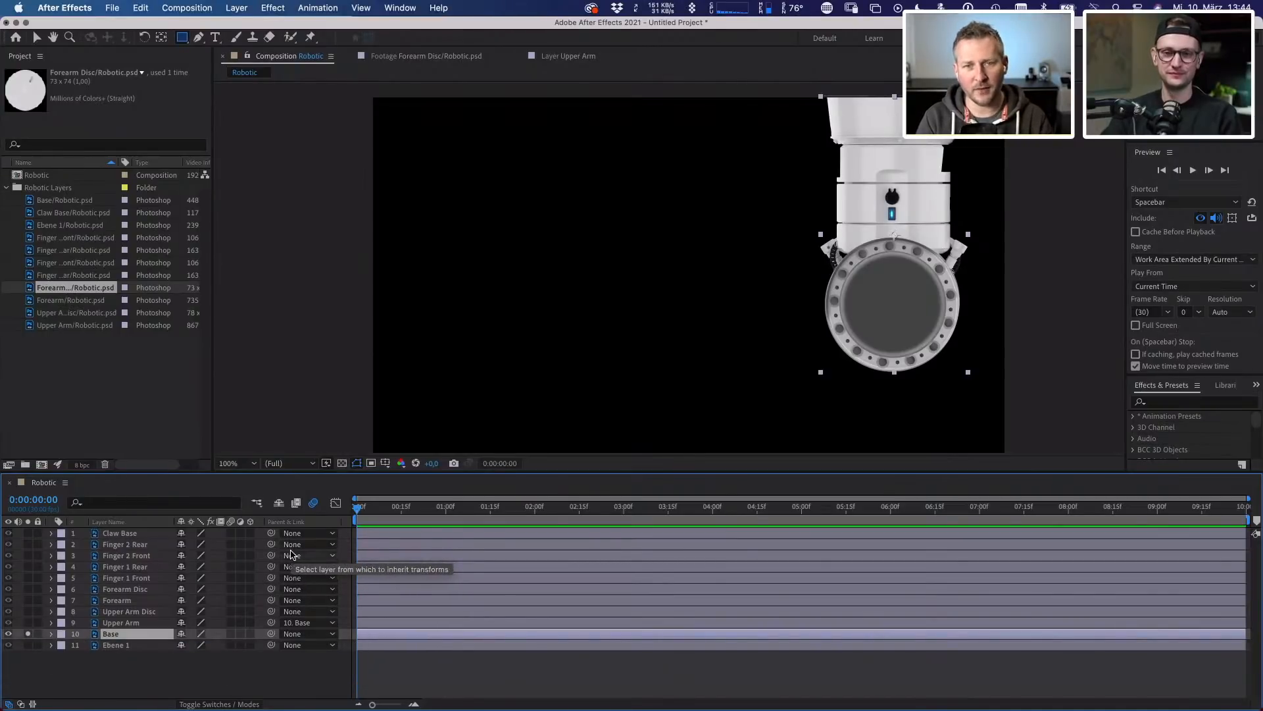
- Expand Base's full Transform group, turn on Position keyframing at 0:00, collapse the layer, and turn Position keyframing off again
left_click(50, 634)
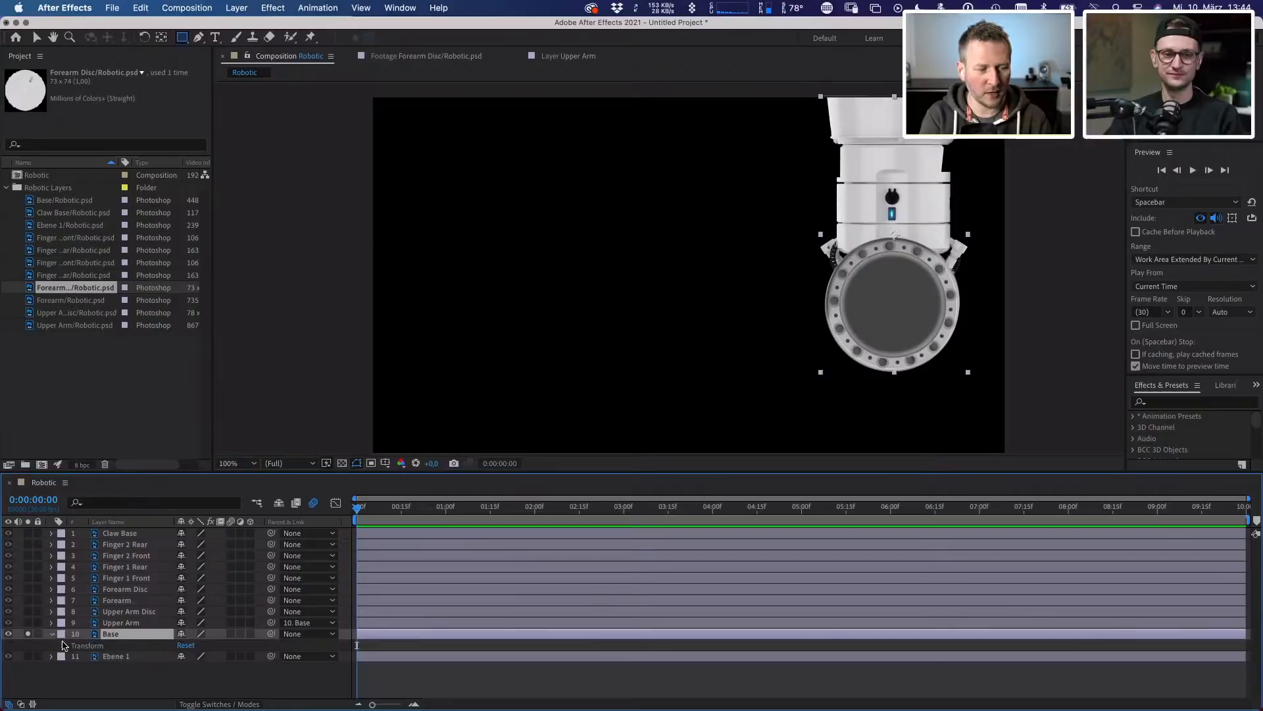
left_click(62, 646)
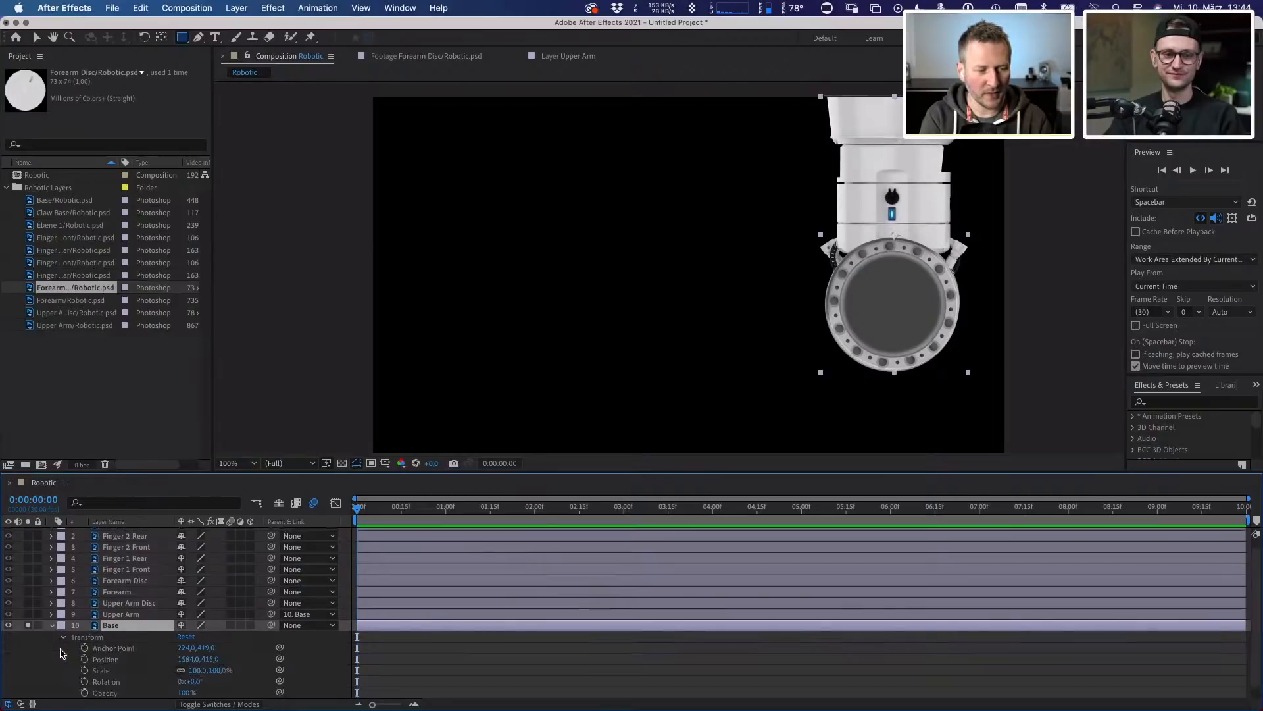
left_click(92, 659)
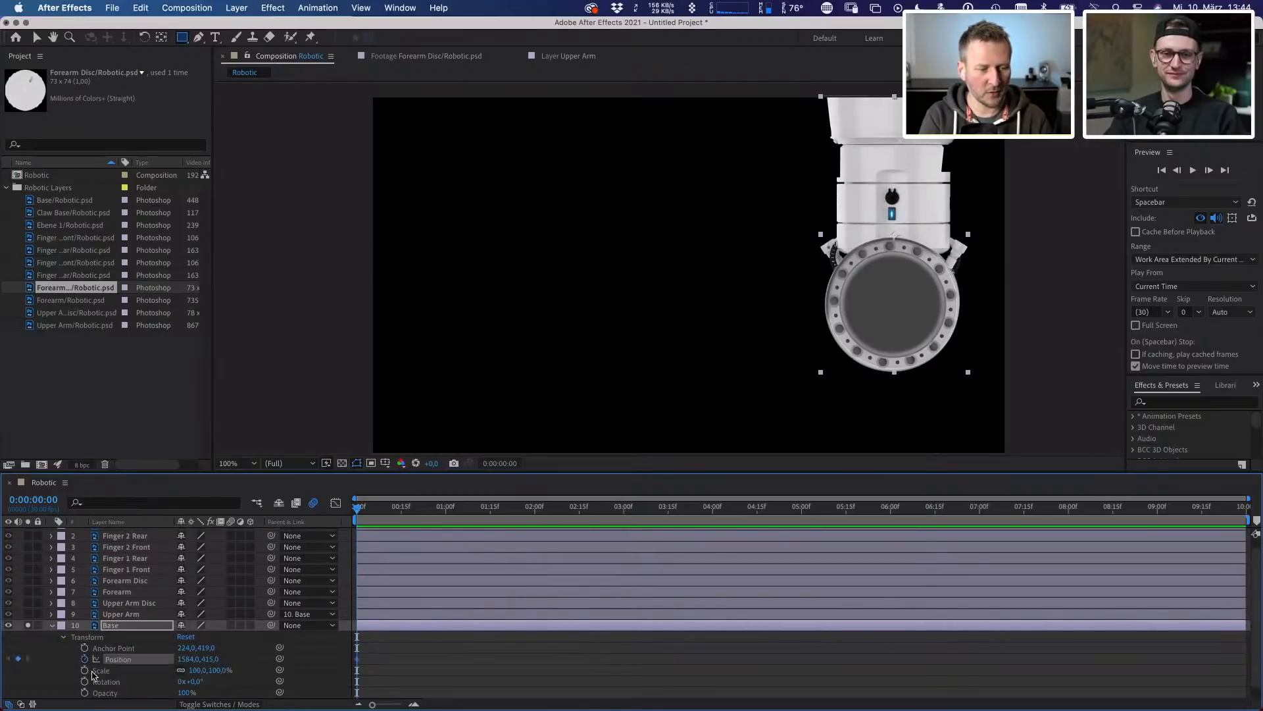
left_click(52, 625)
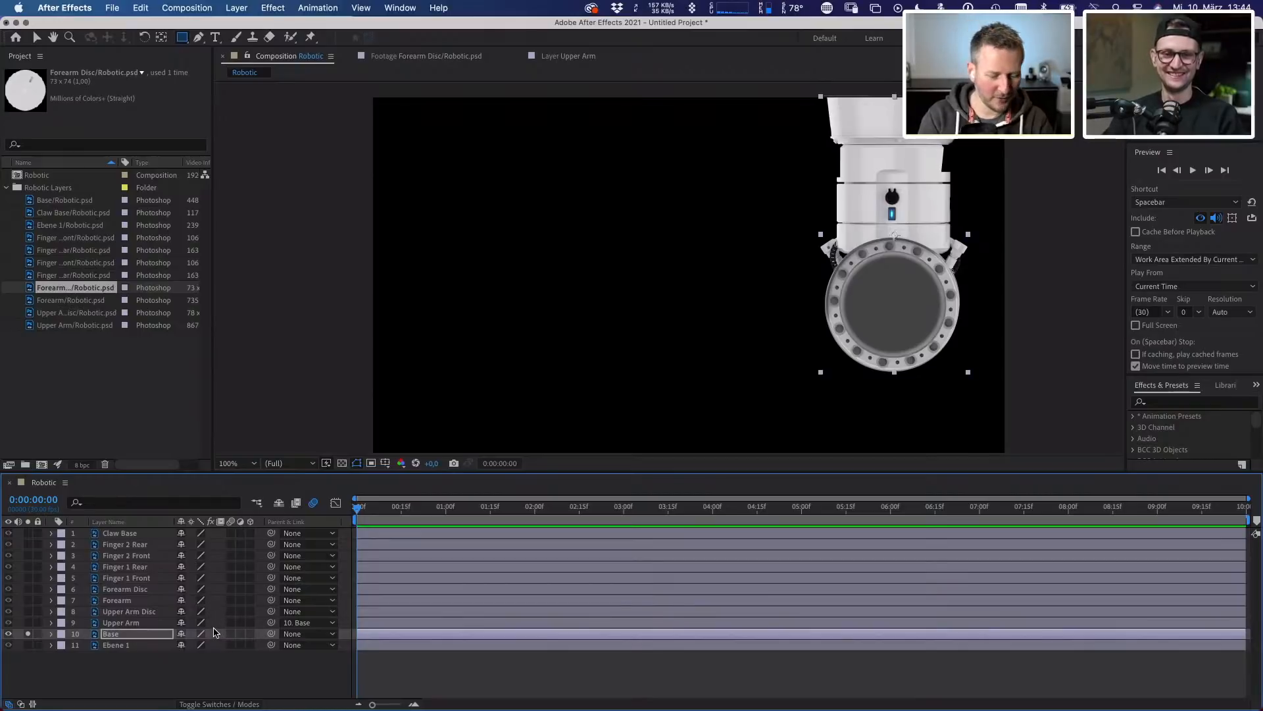
key("p")
left_click(85, 646)
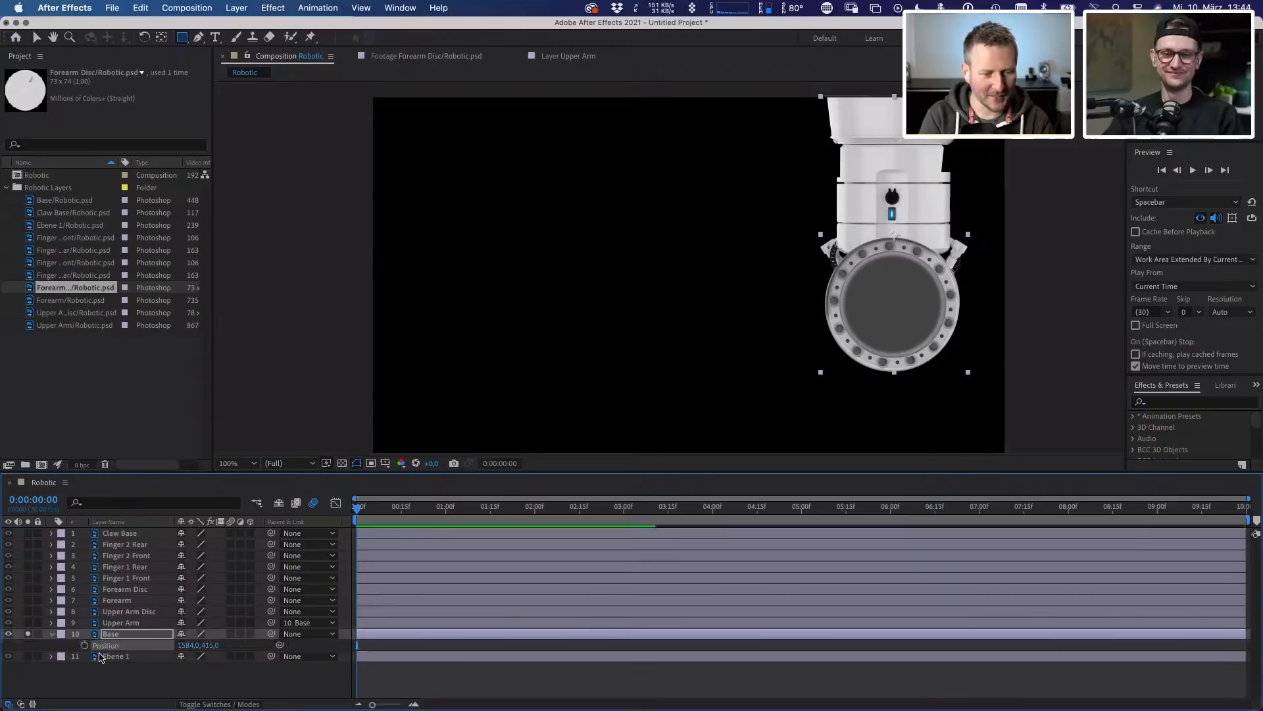
- Display Base's Position, Scale and Rotation together and turn on keyframing for all three at 0:00
key("p")
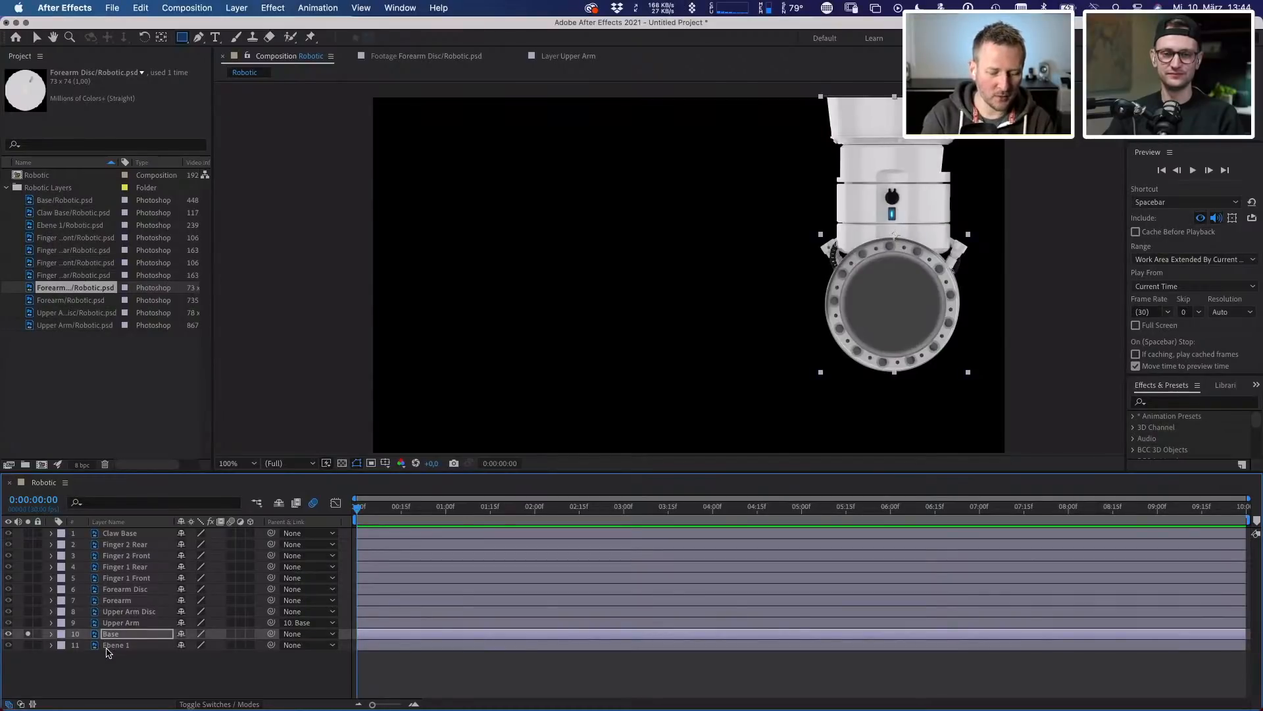
key("p")
key("shift+s")
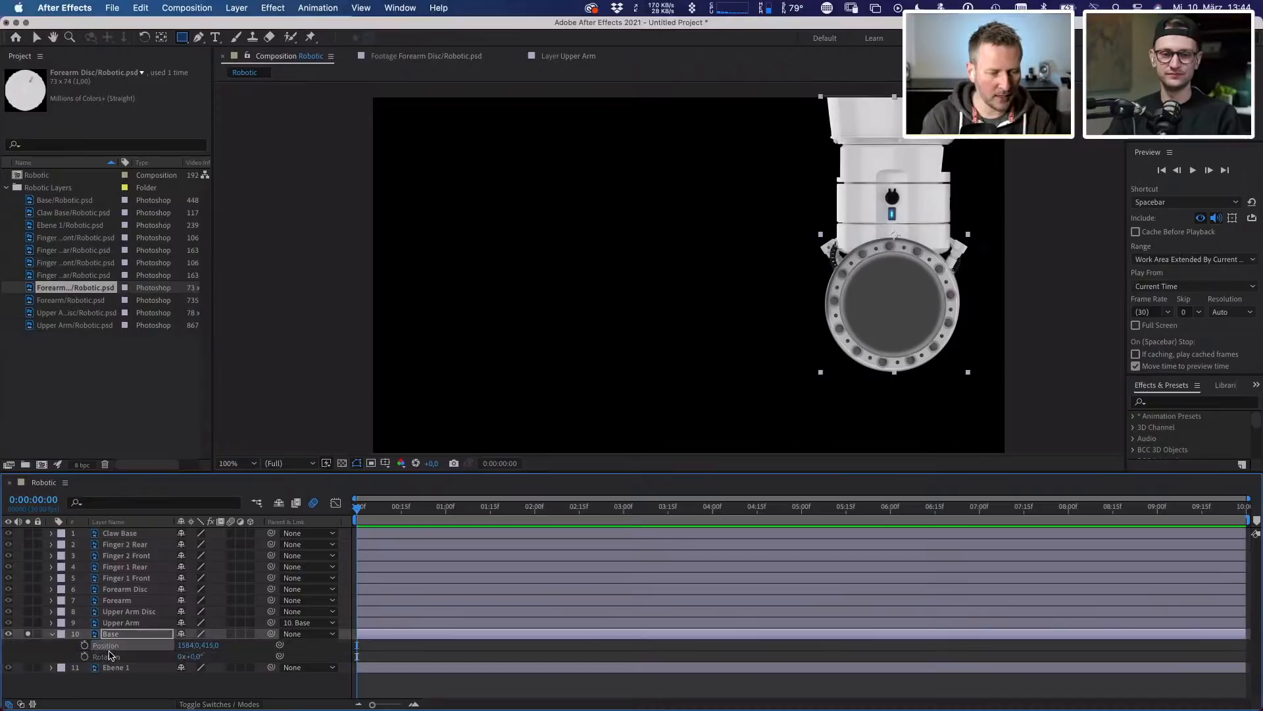
key("shift+r")
left_click(84, 655)
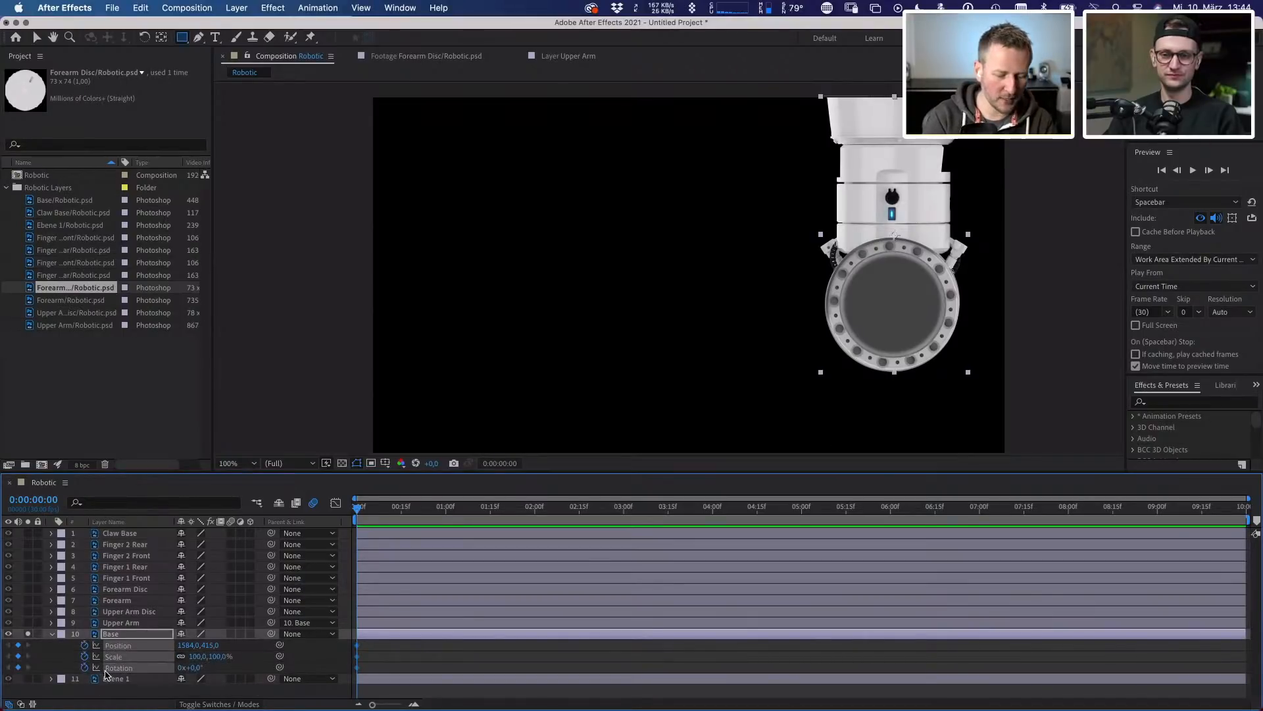
- Hide, show and hide again only the keyframed properties of the Base layer
key("u")
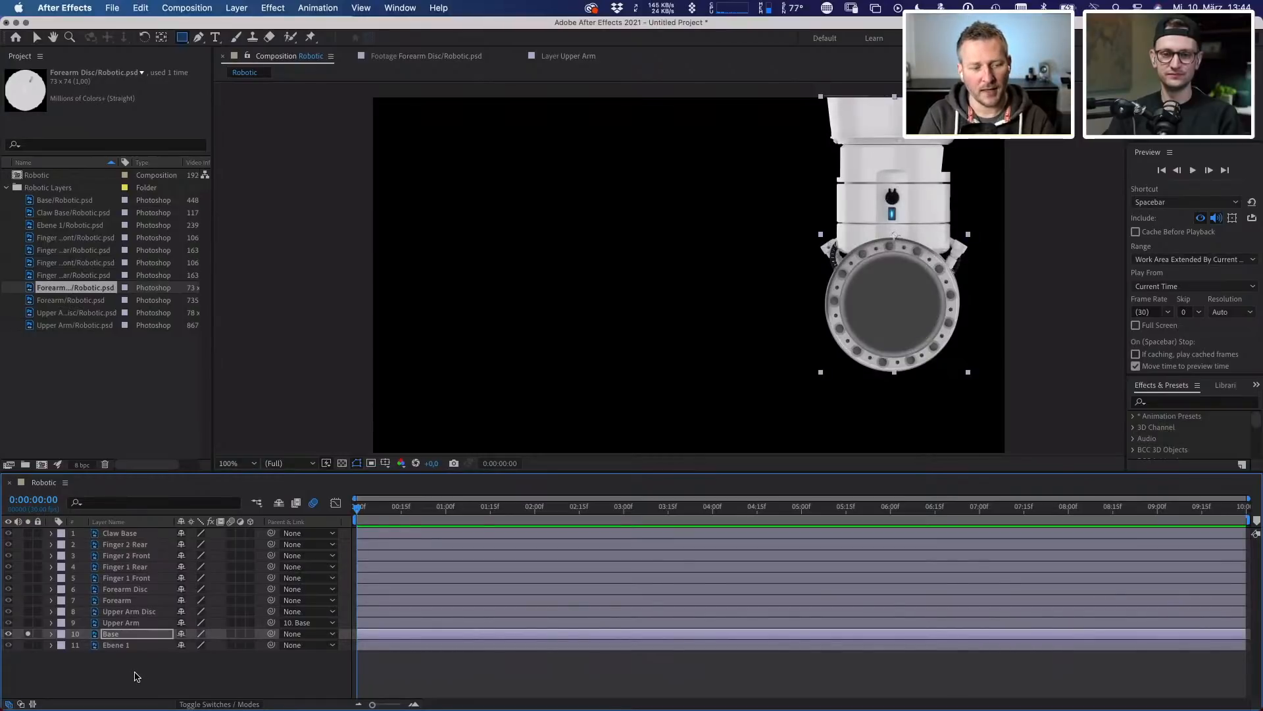
key("u")
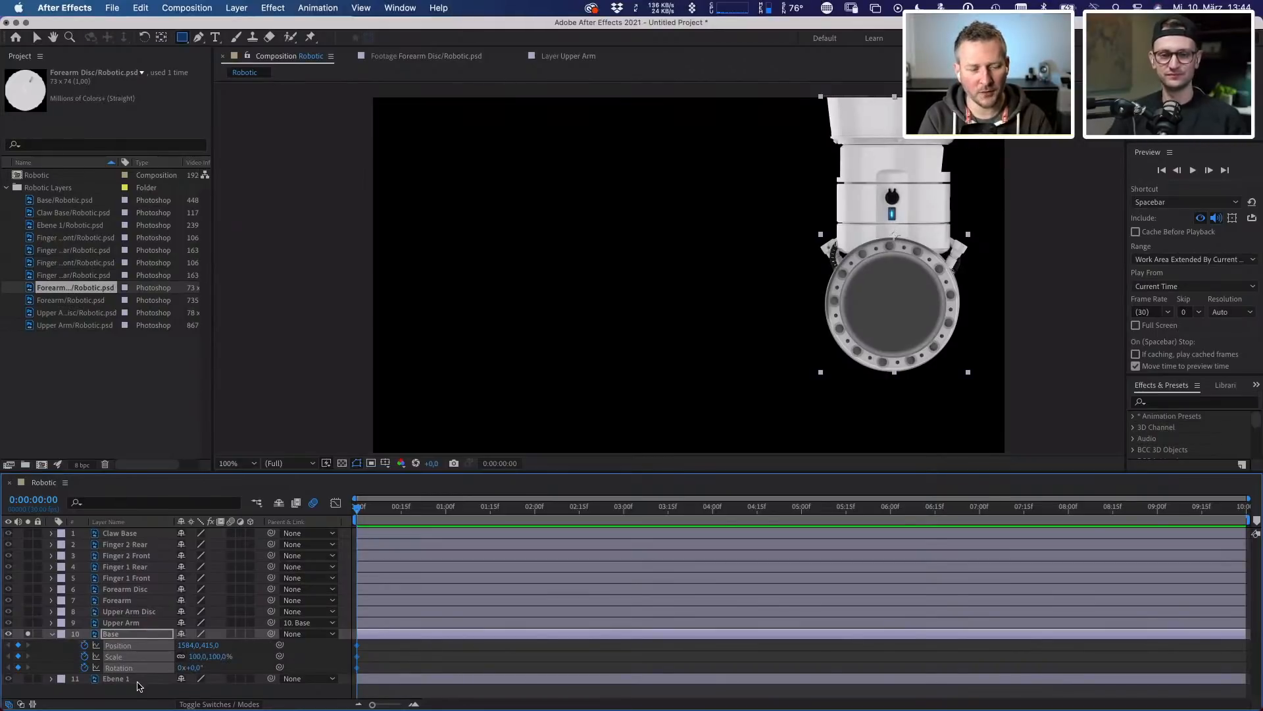
key("u")
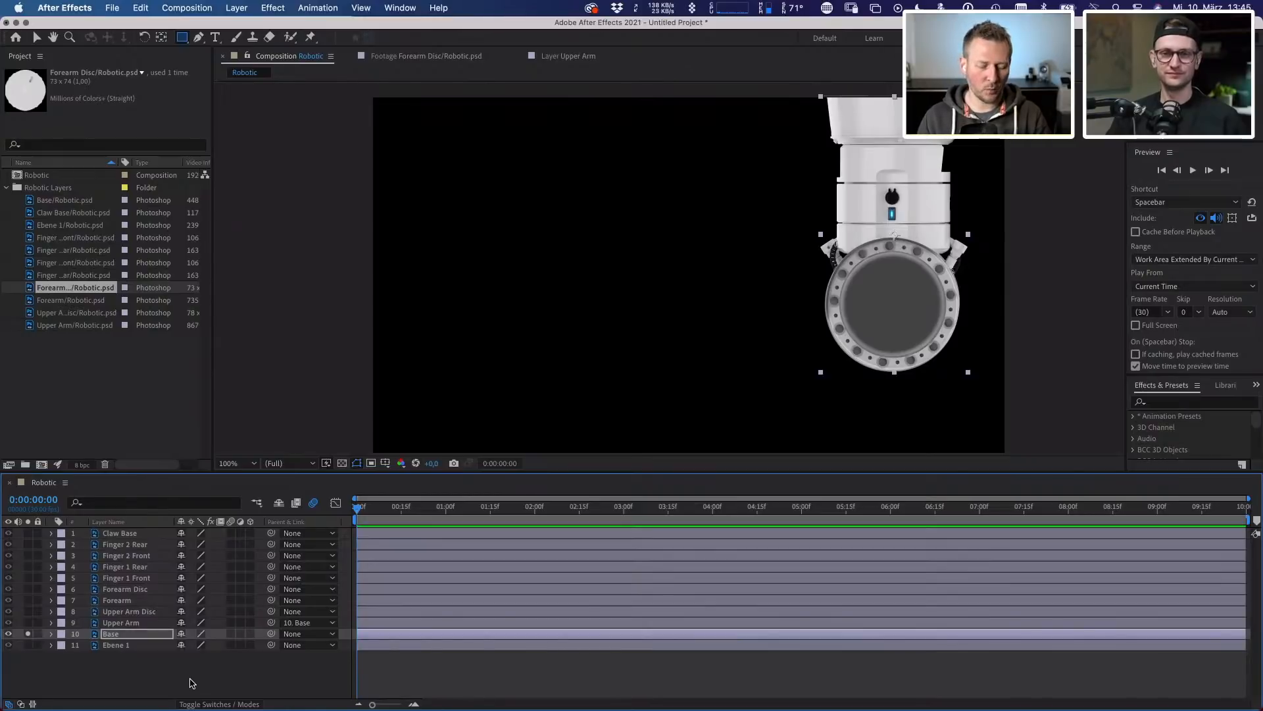
- Turn off Base's solo, reveal Position for all layers from Claw Base to Ebene 1, then collapse and deselect them
left_click(28, 634)
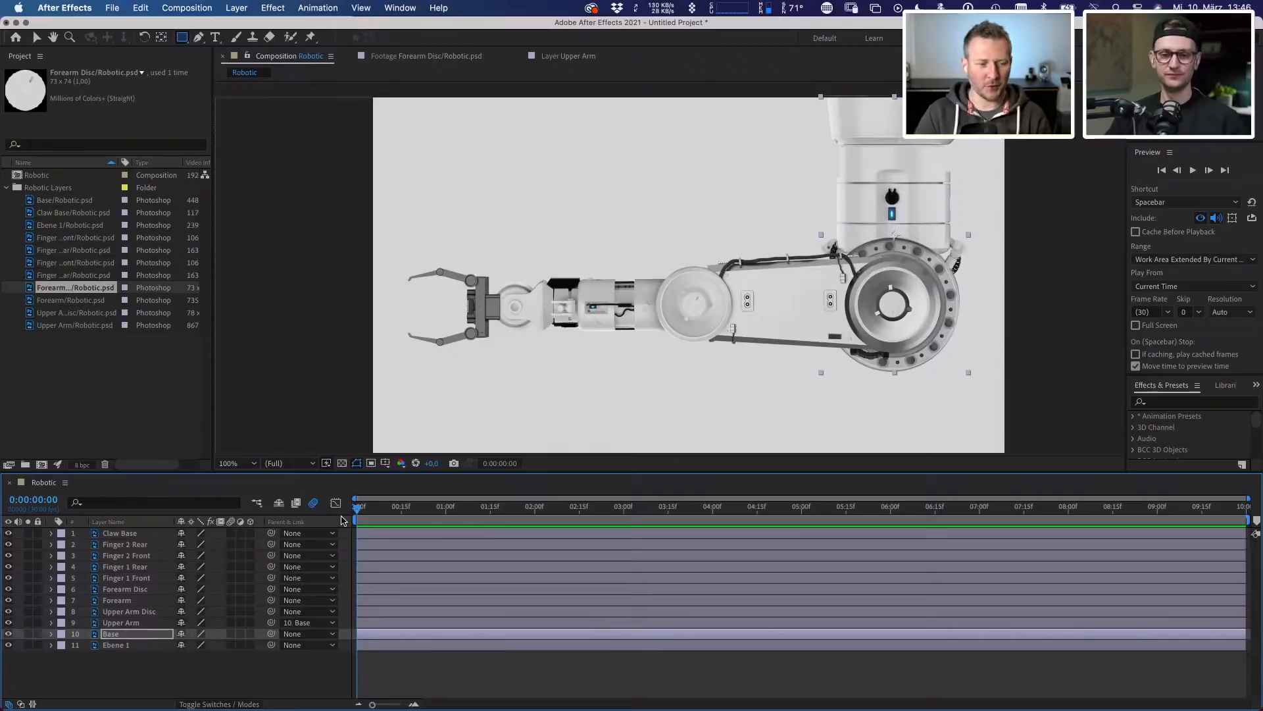
left_click(119, 533)
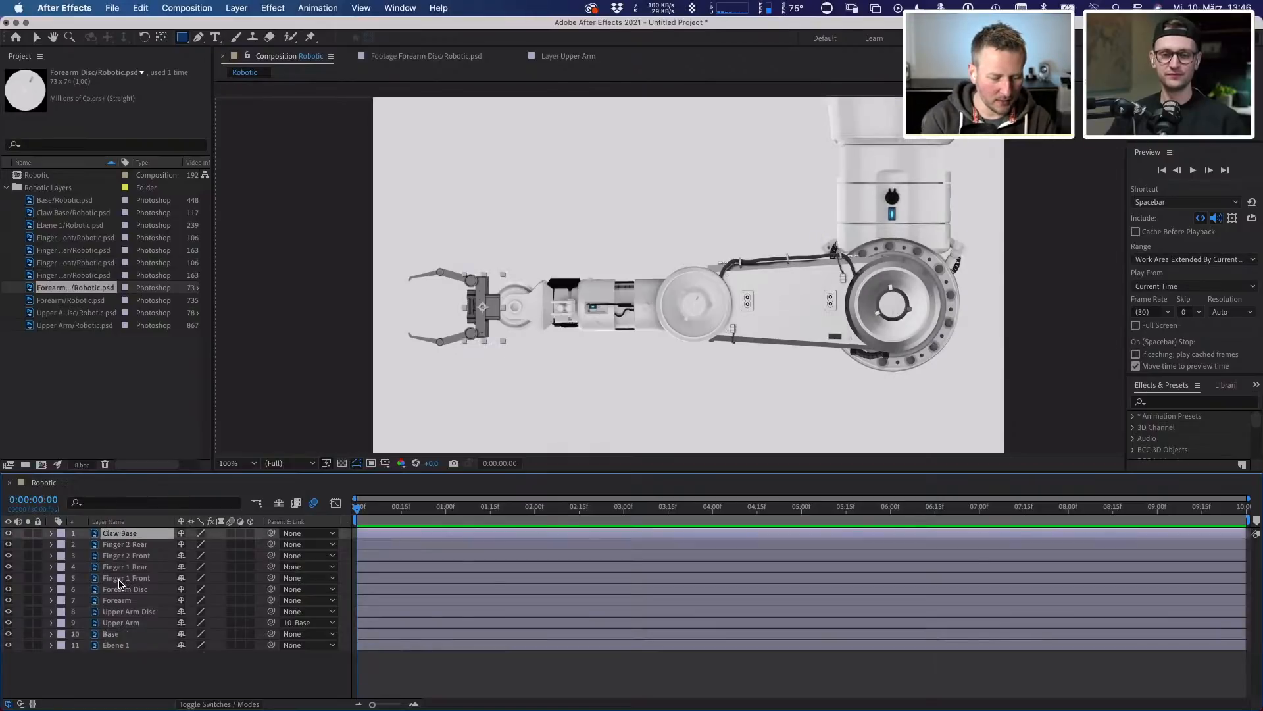
left_click(113, 645, "shift")
key("p")
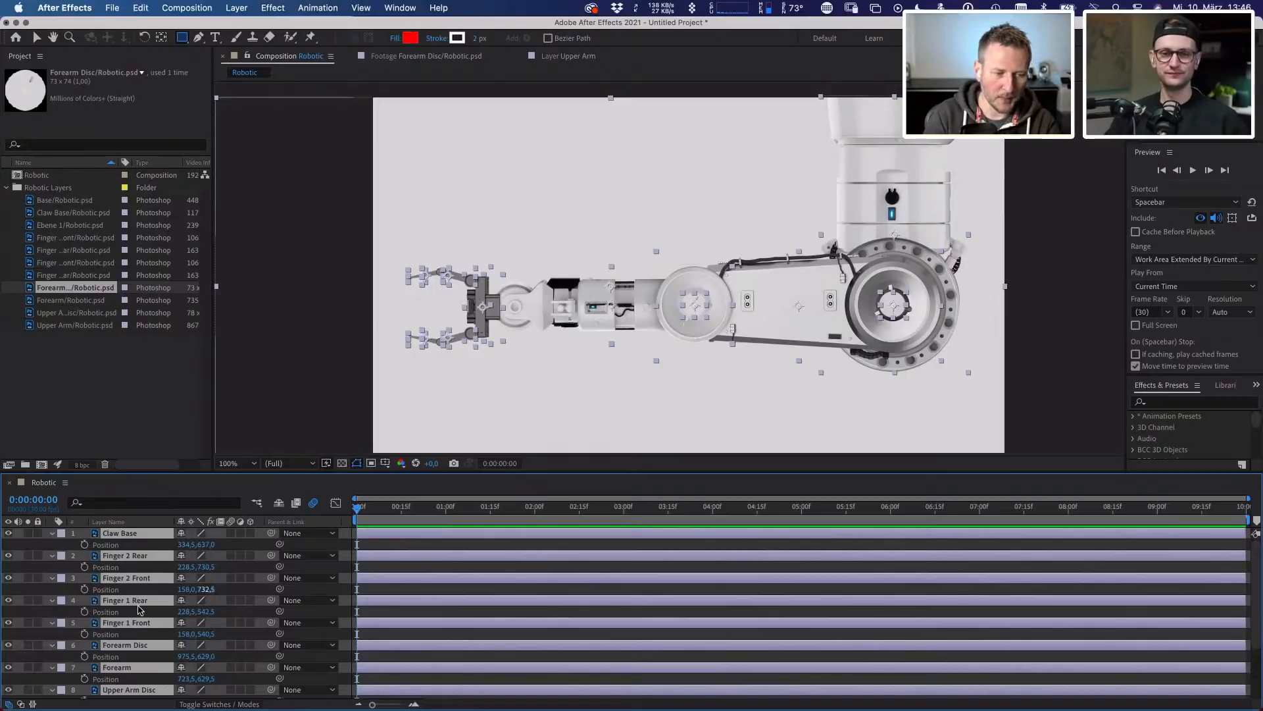
key("p")
left_click(119, 671)
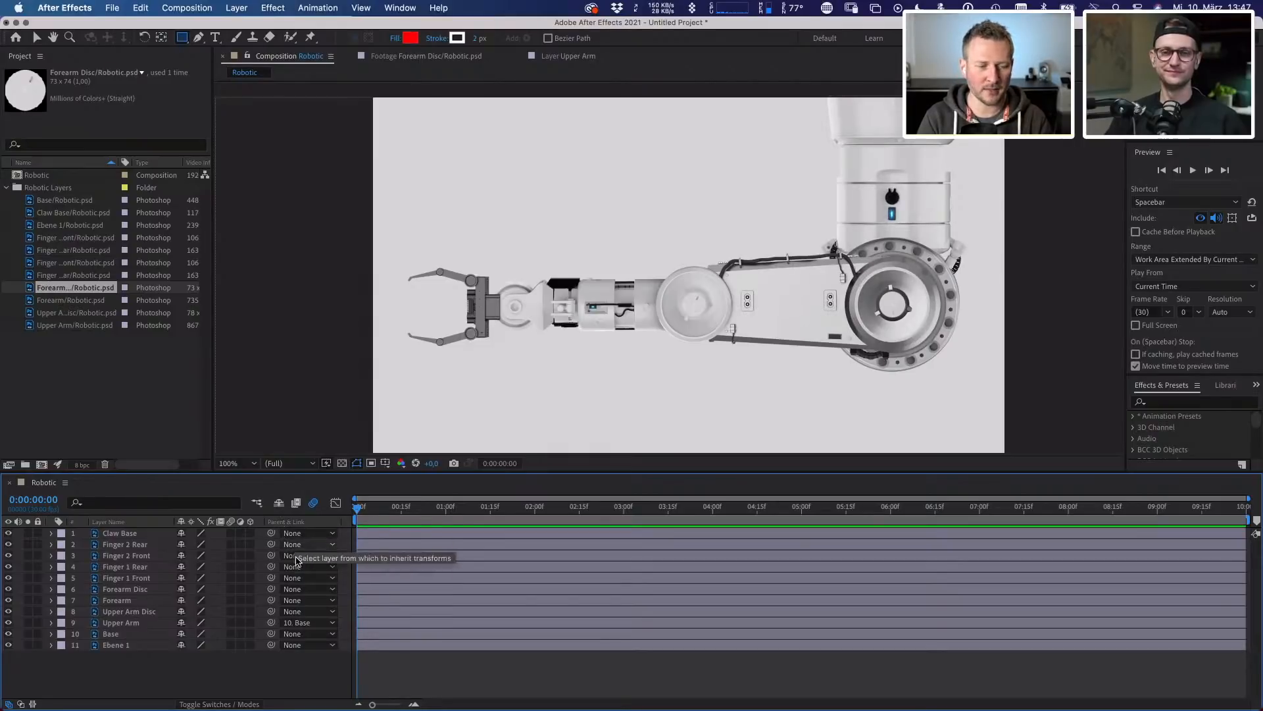
- Select the Upper Arm layer and solo it
left_click(119, 622)
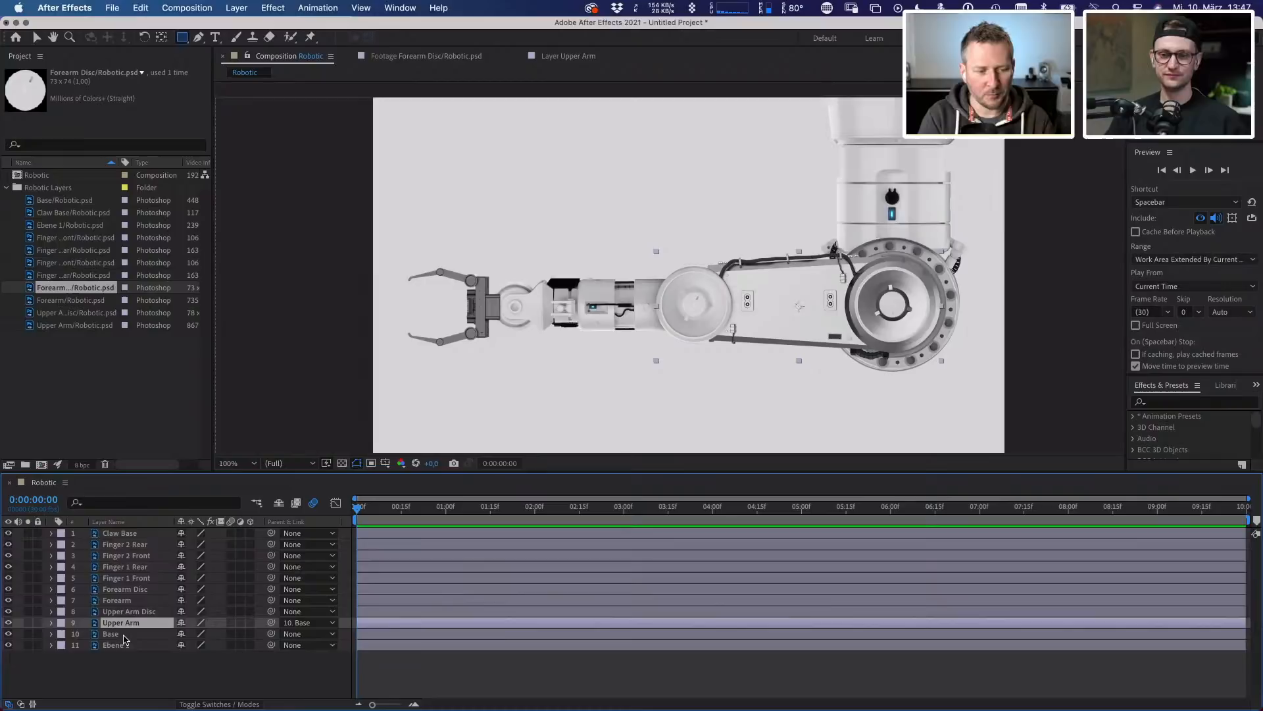
left_click(28, 622)
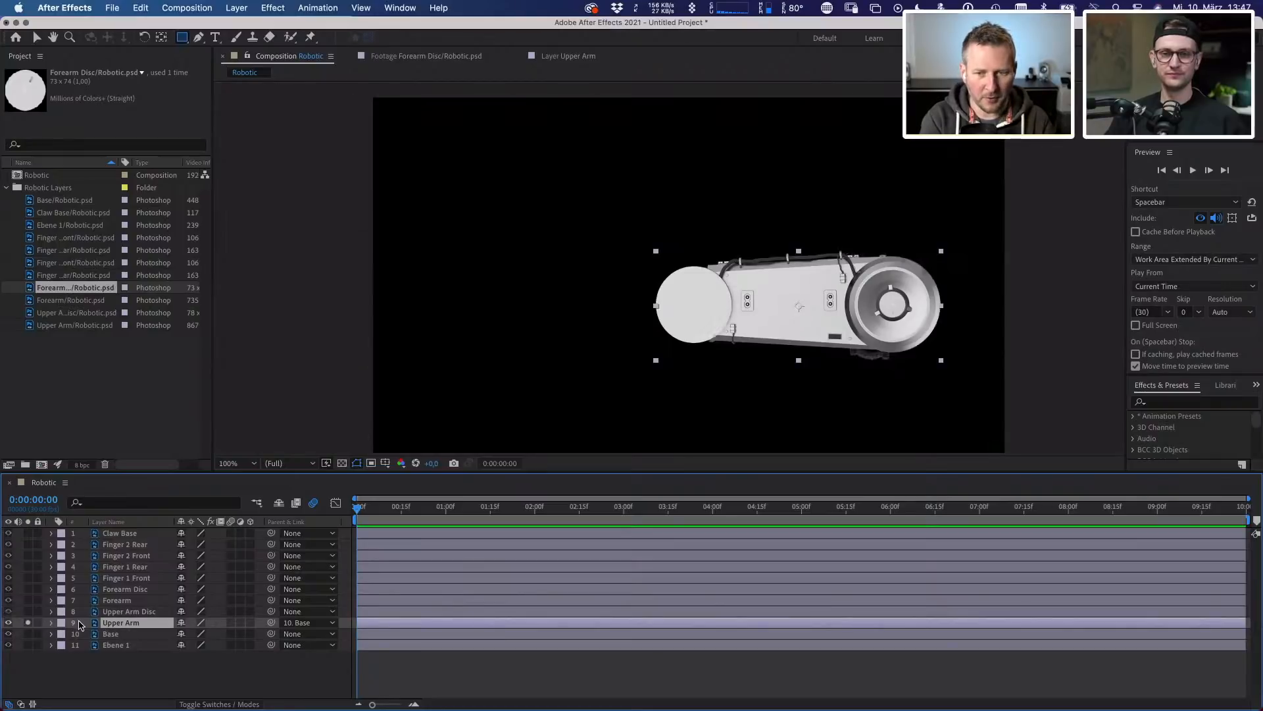
- Try rotating Upper Arm around its default centre anchor point, collapse its Rotation property and undo the rotation
key("r")
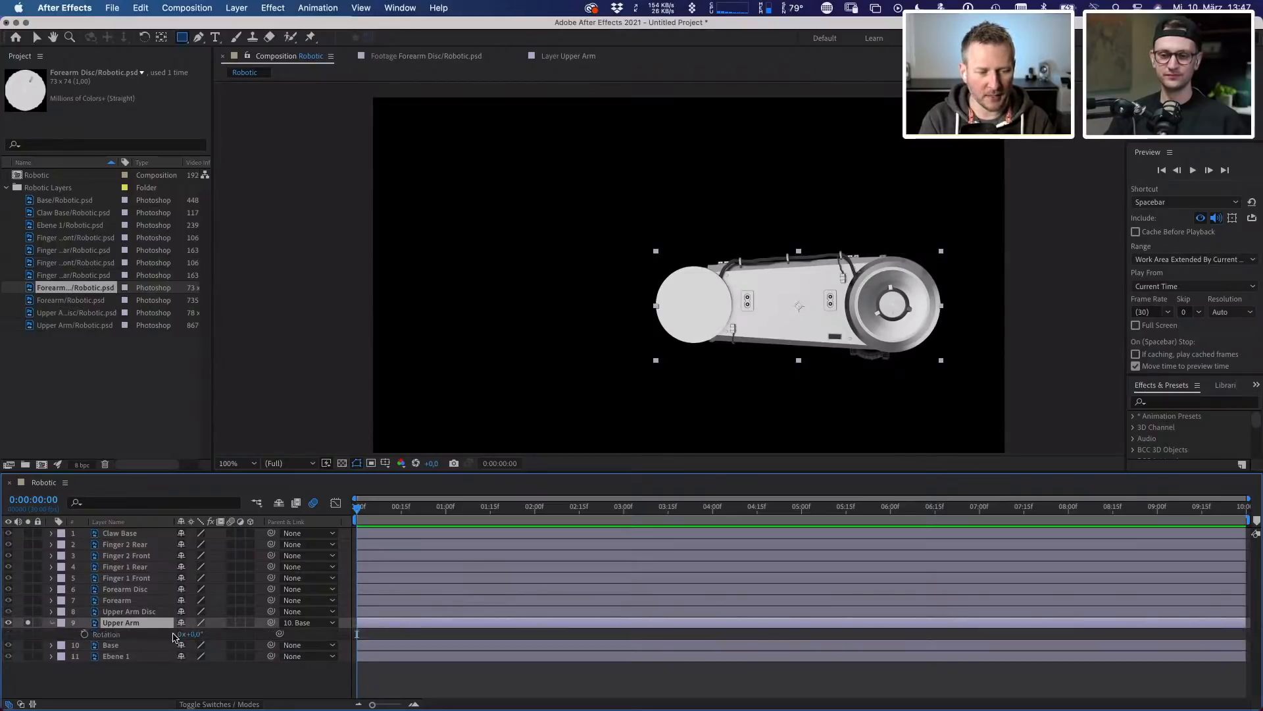
mouse_move(192, 634)
left_mouse_down()
mouse_move(176, 633)
mouse_move(204, 626)
left_mouse_up()
key("r")
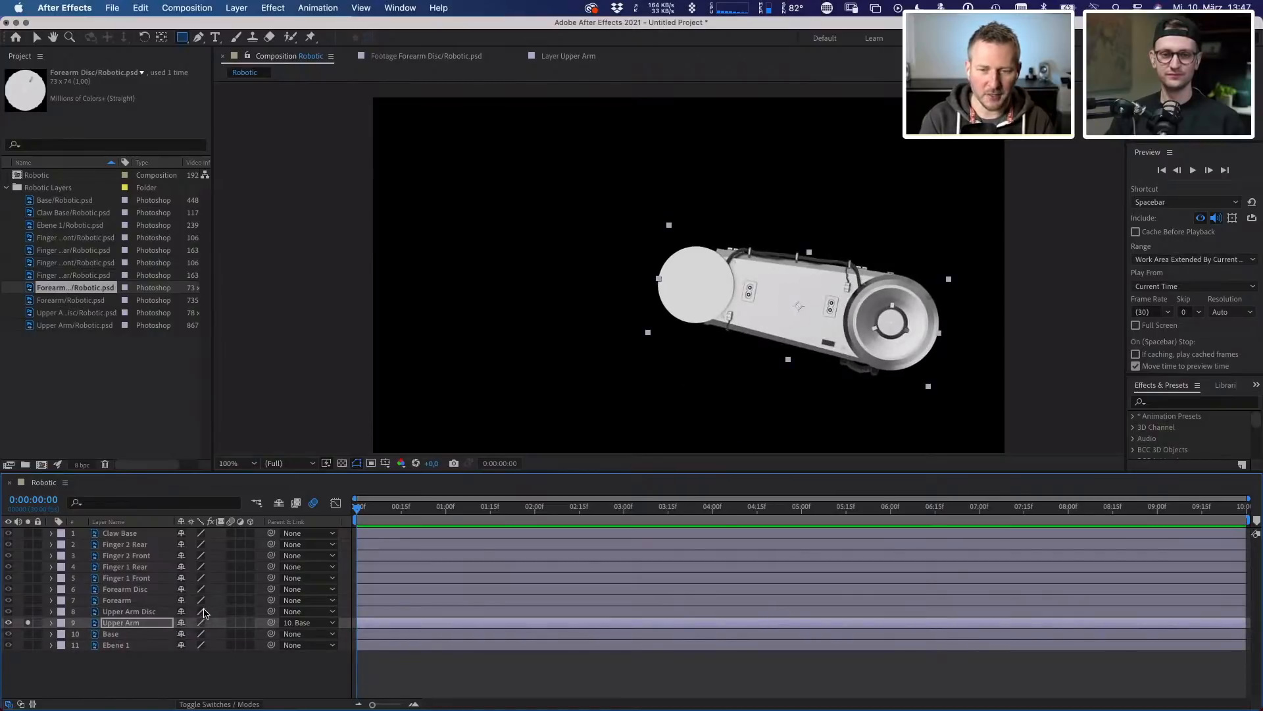
key("super+z")
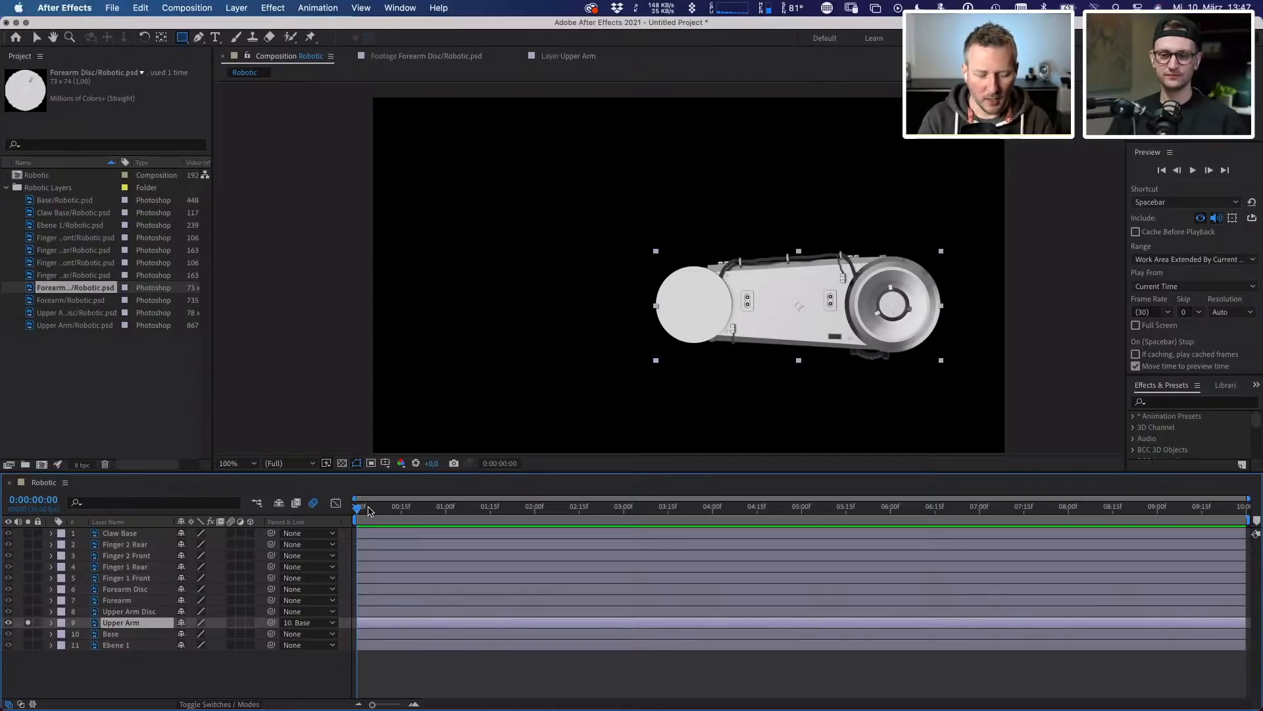
- Examine the soloed Upper Arm at 200% magnification with its round base joint in view, using the Selection tool
scroll(876, 347, "up", 1)
left_click_drag(843, 294, 635, 218)
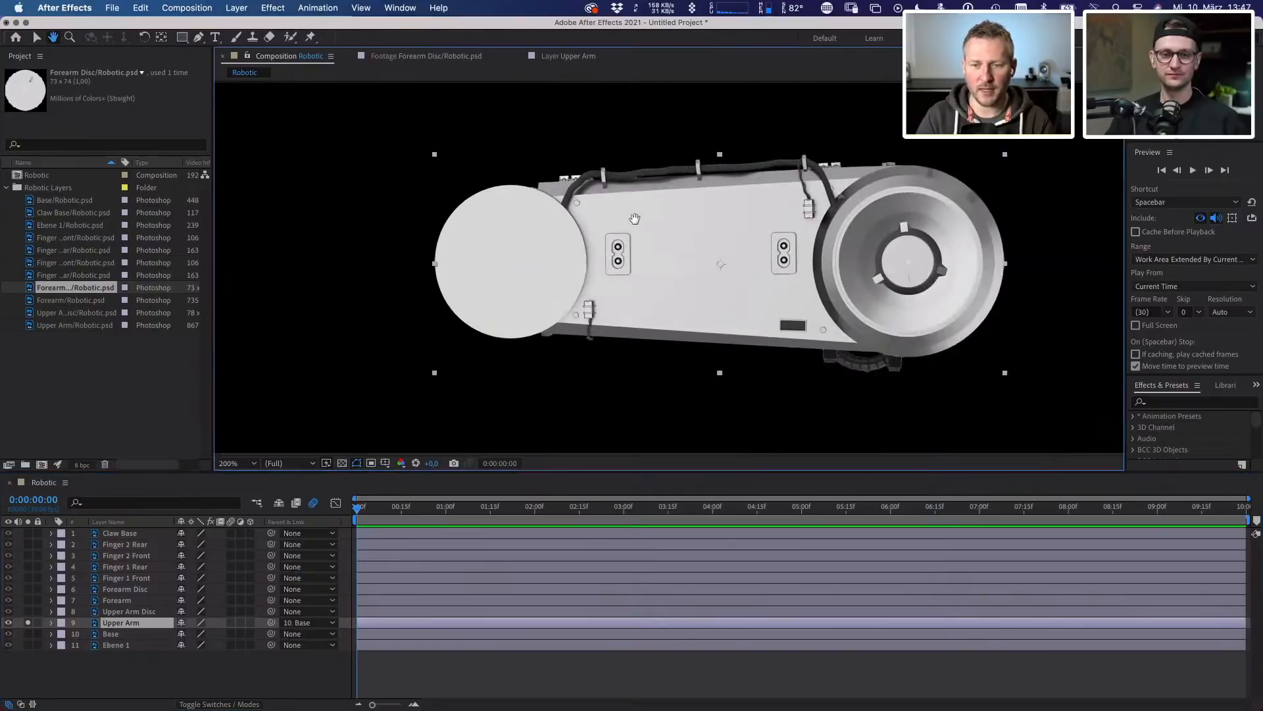
key("q")
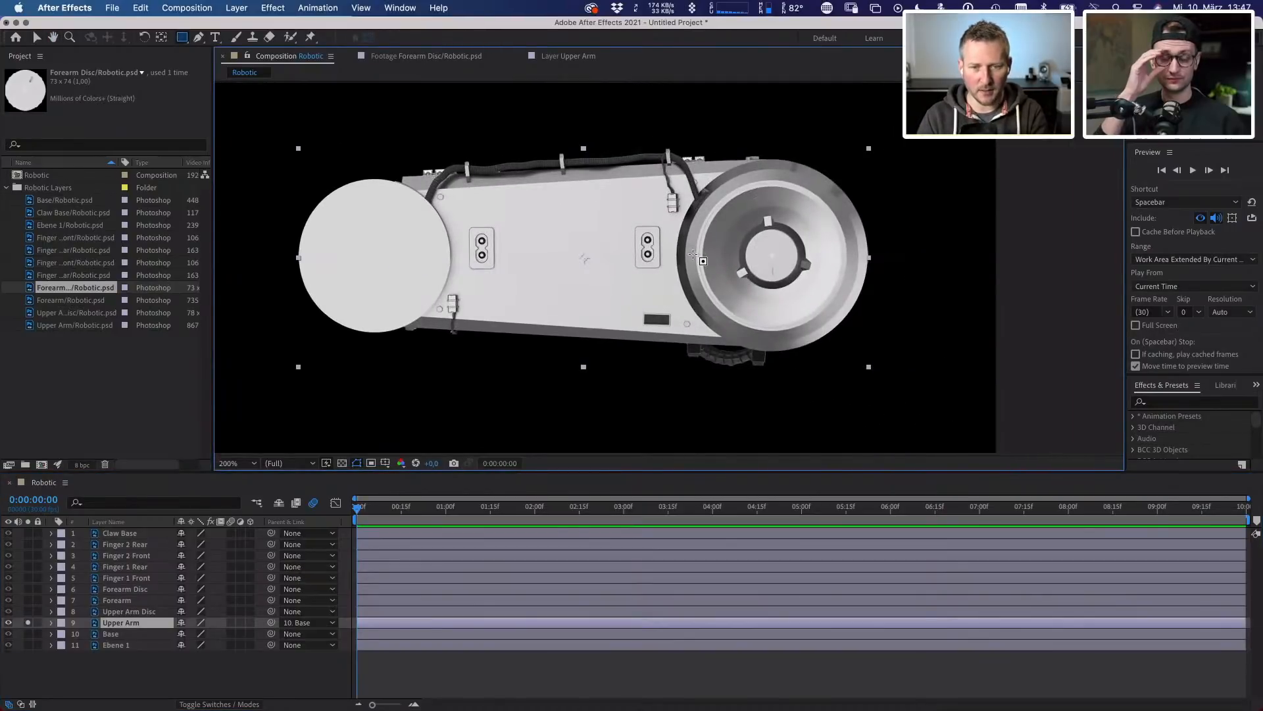
key("v")
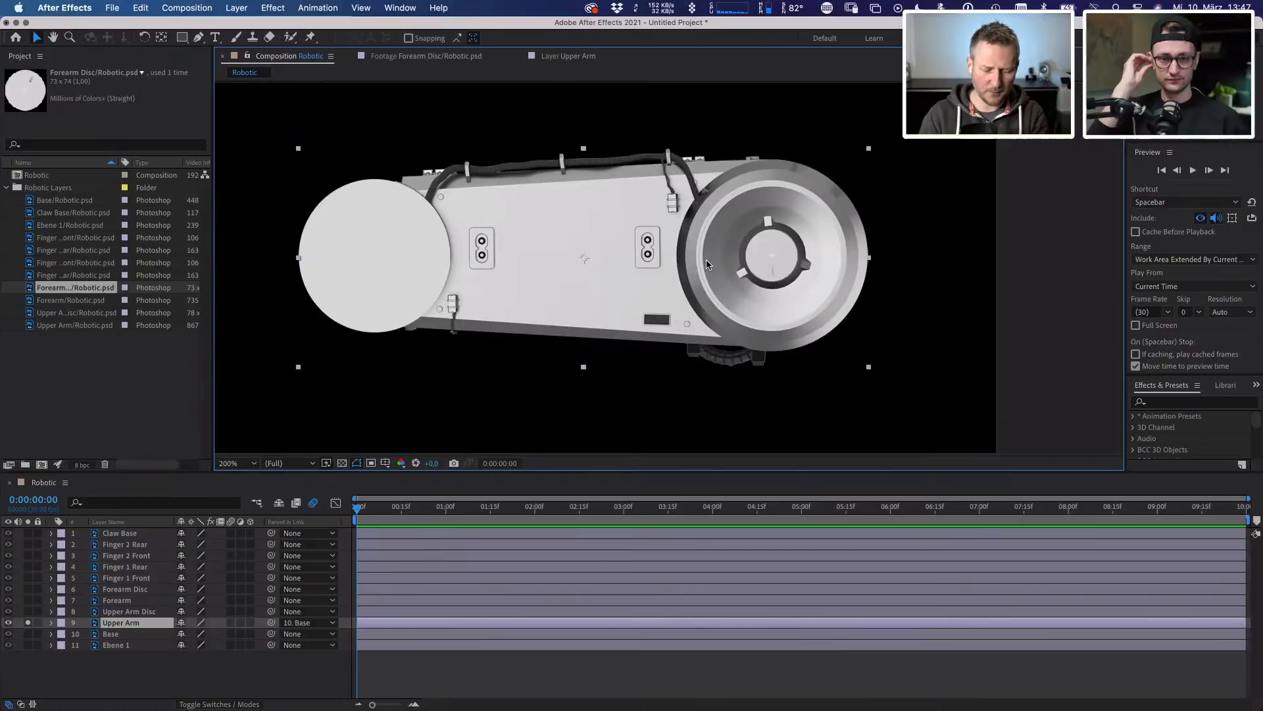
scroll(706, 264, "down", 1)
scroll(706, 263, "up", 1)
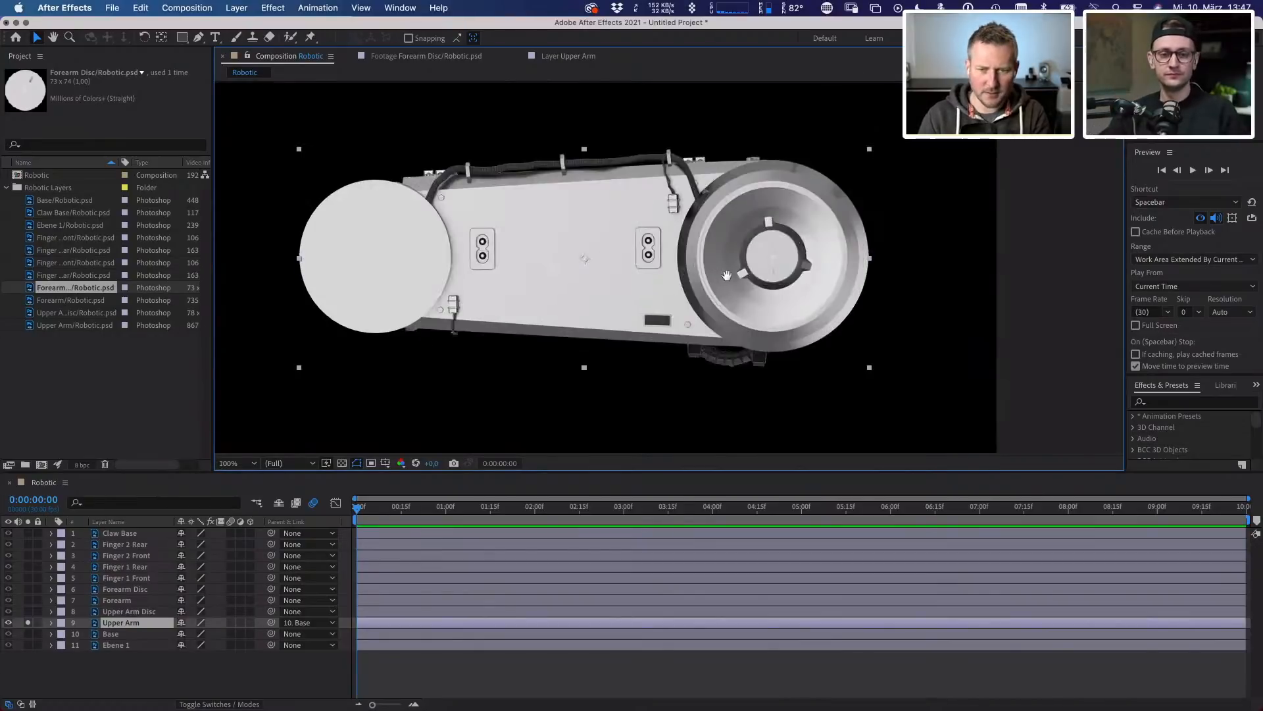
left_click_drag(726, 275, 765, 285)
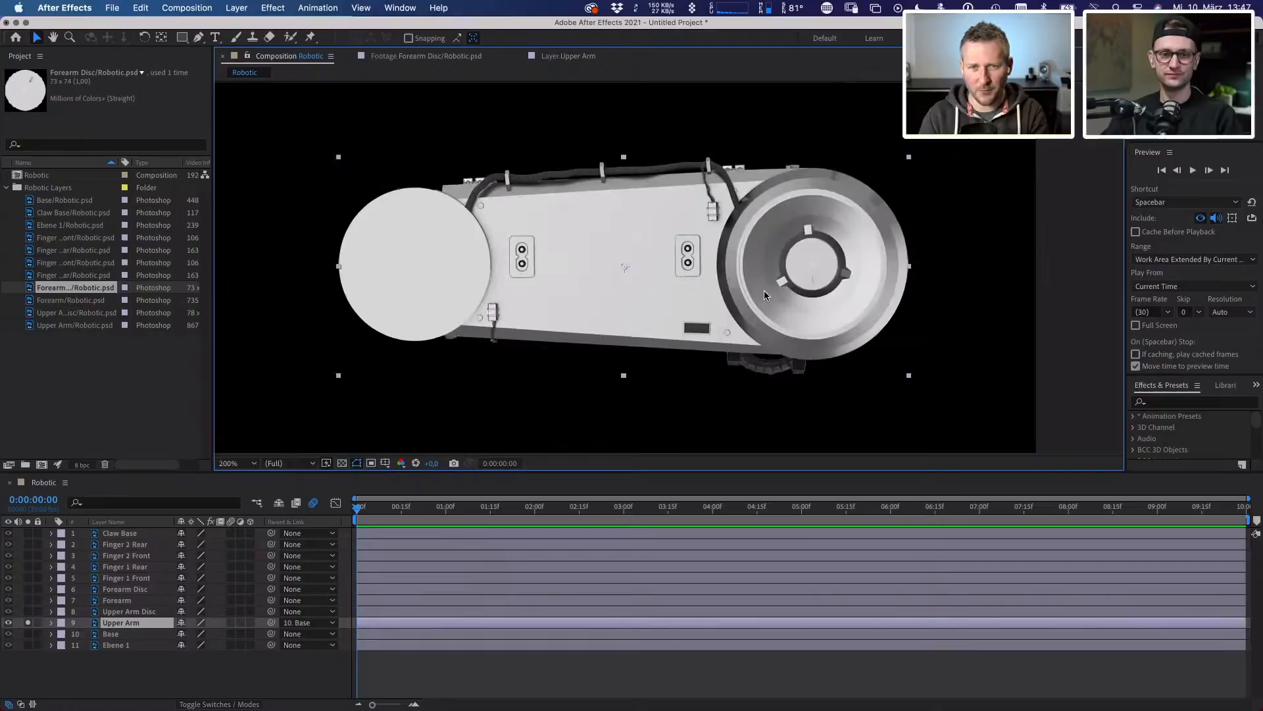
- Demonstrate magnifying and reducing the composition view between 50% and 400%, ending at 200% on the Upper Arm
scroll(764, 295, "down", 4)
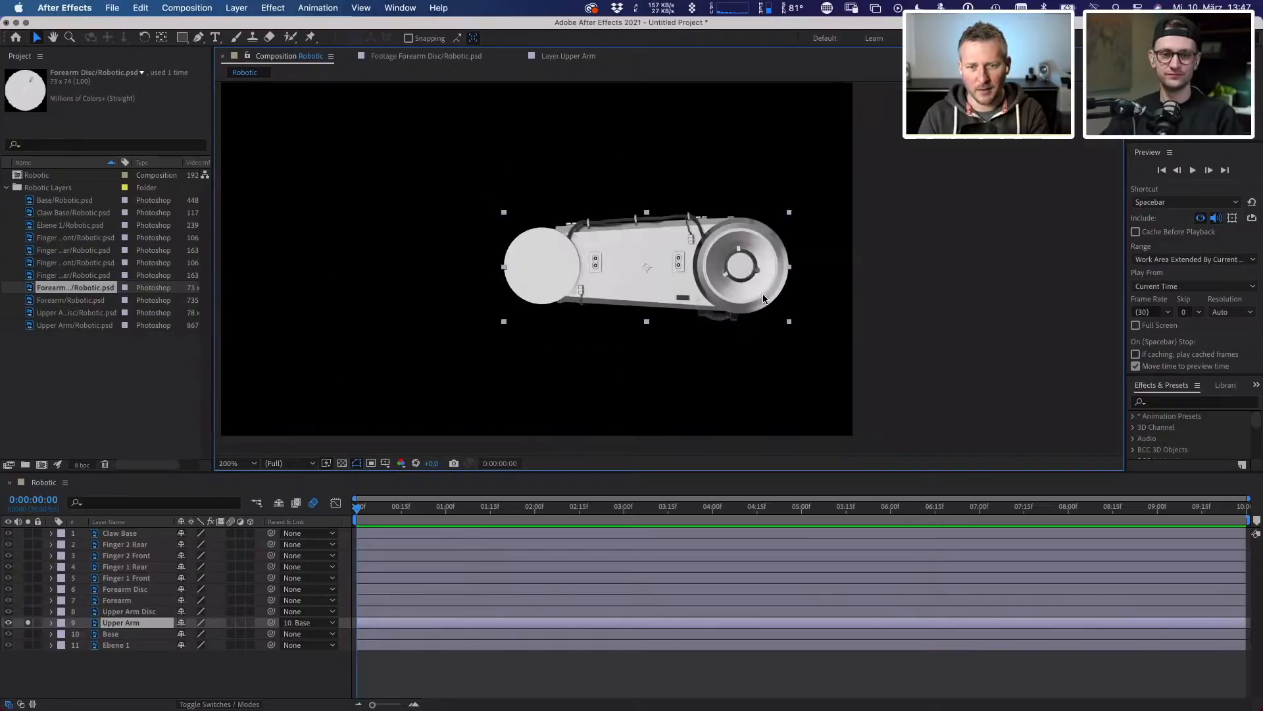
scroll(716, 329, "up", 6)
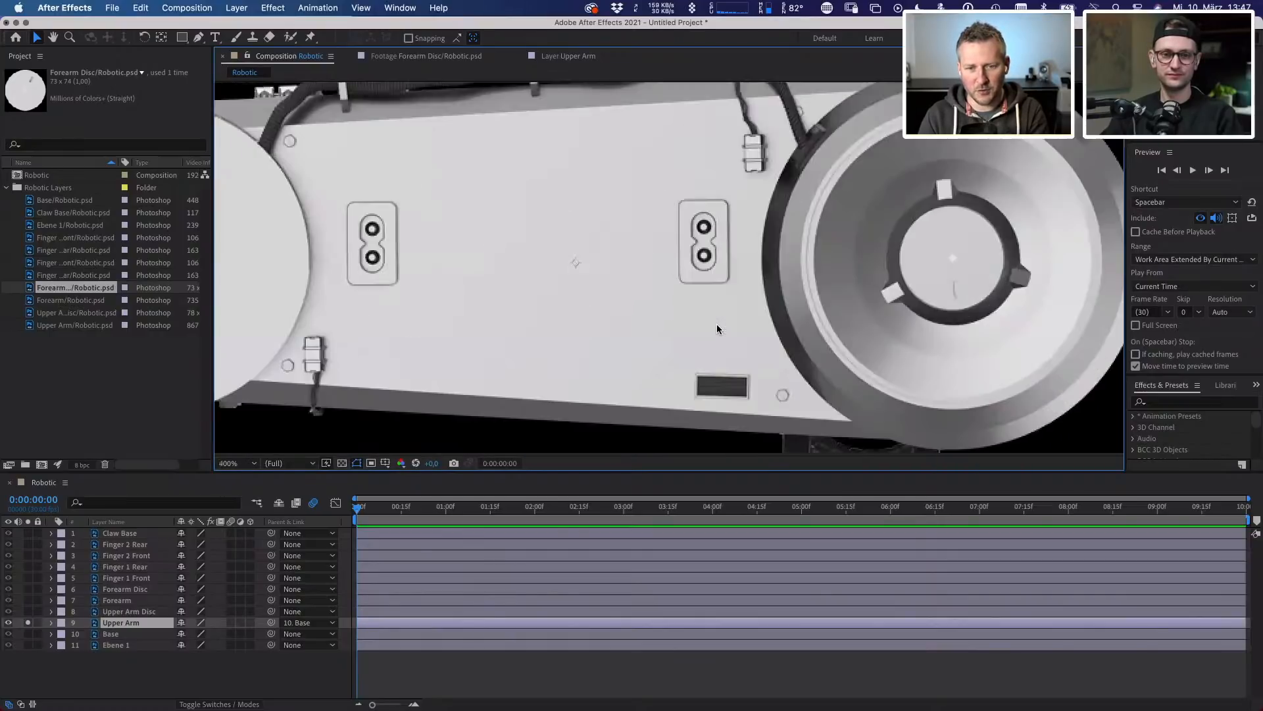
scroll(716, 329, "down", 3)
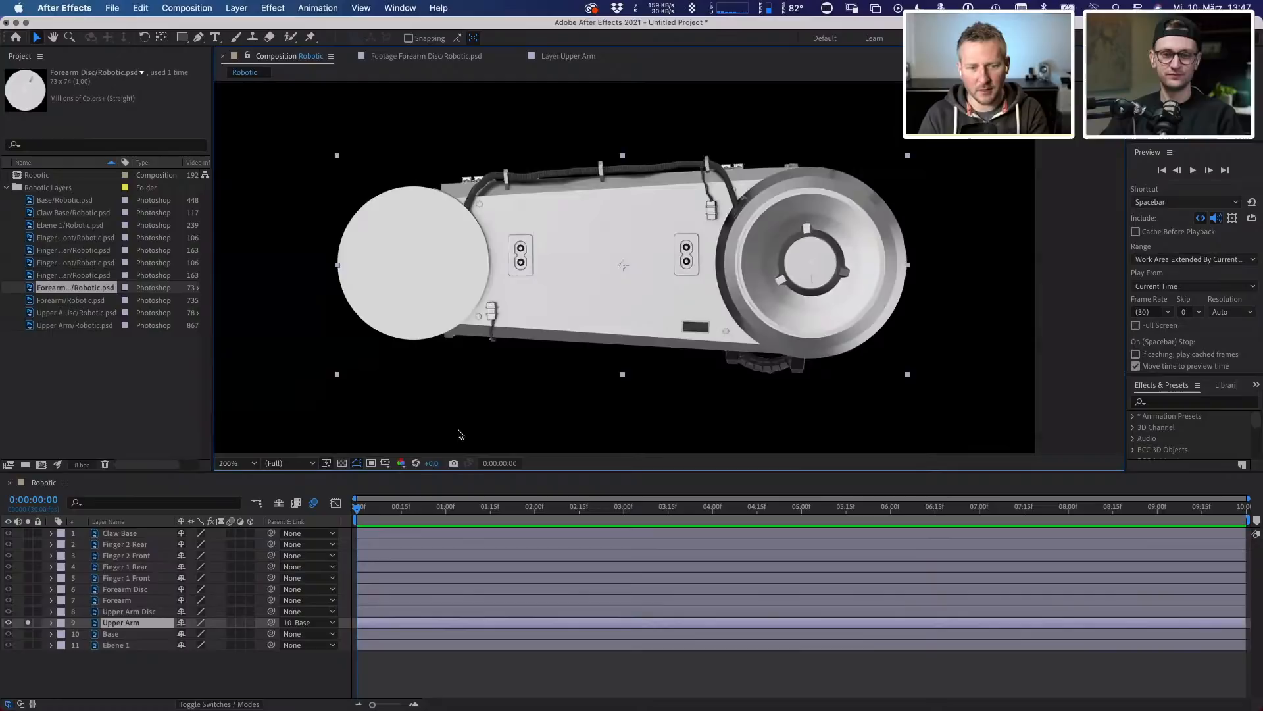
left_click(238, 464)
left_click(234, 595)
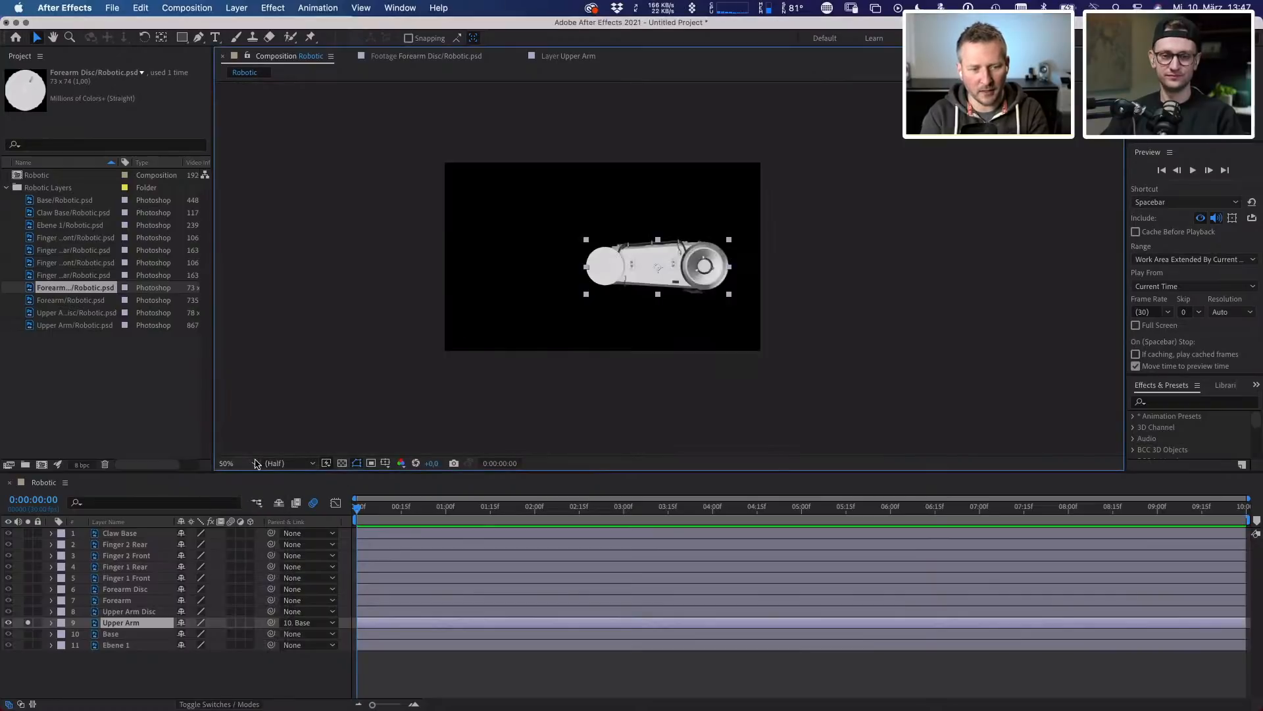
left_click(239, 463)
left_click(247, 610)
key("period")
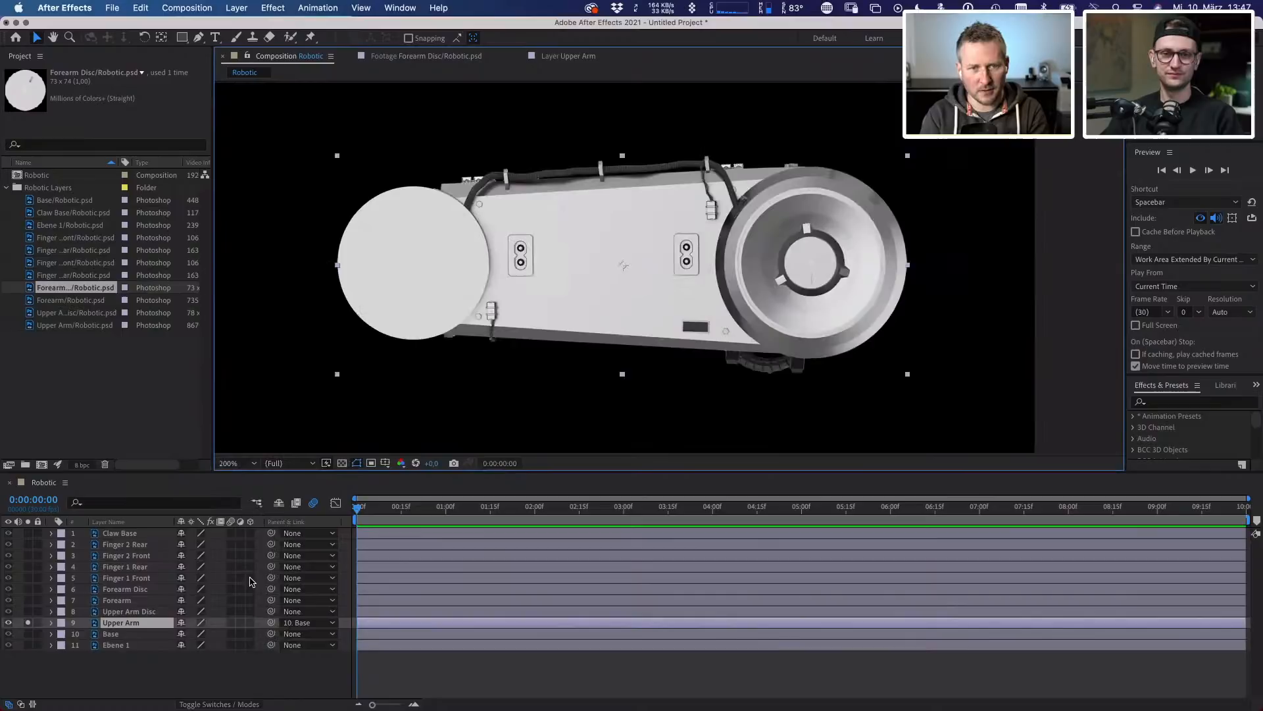
key("comma")
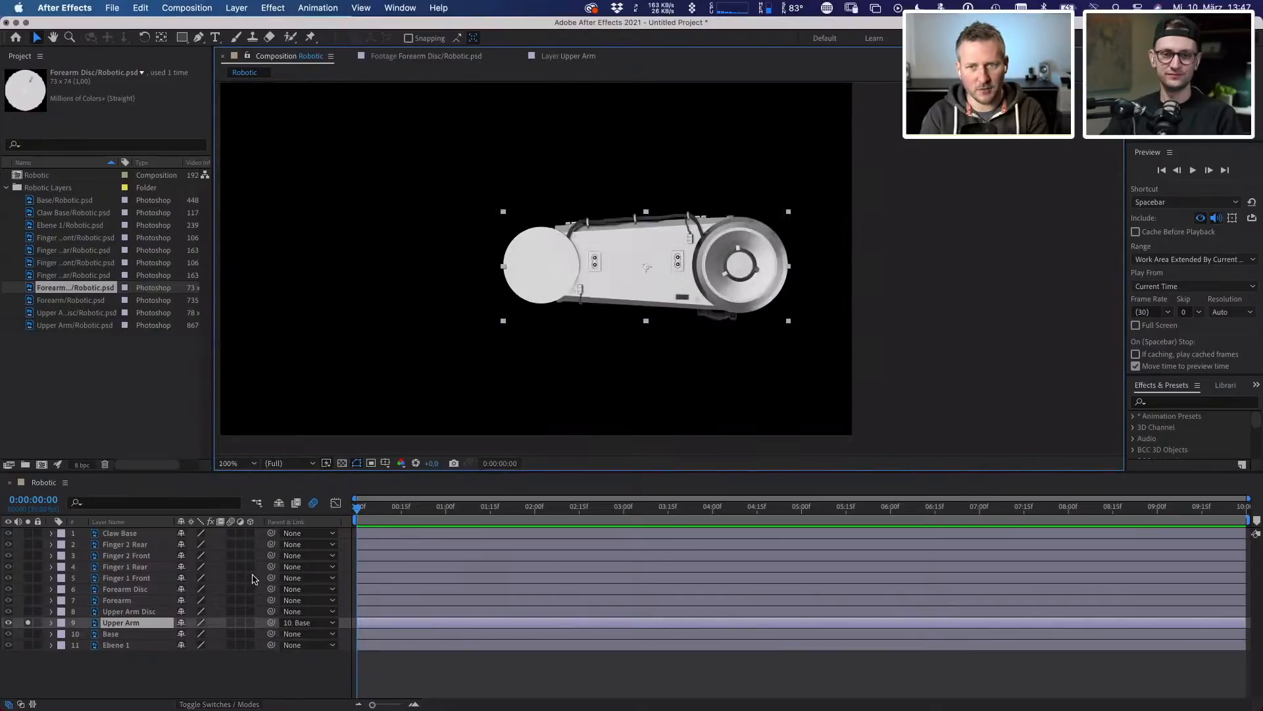
key("period")
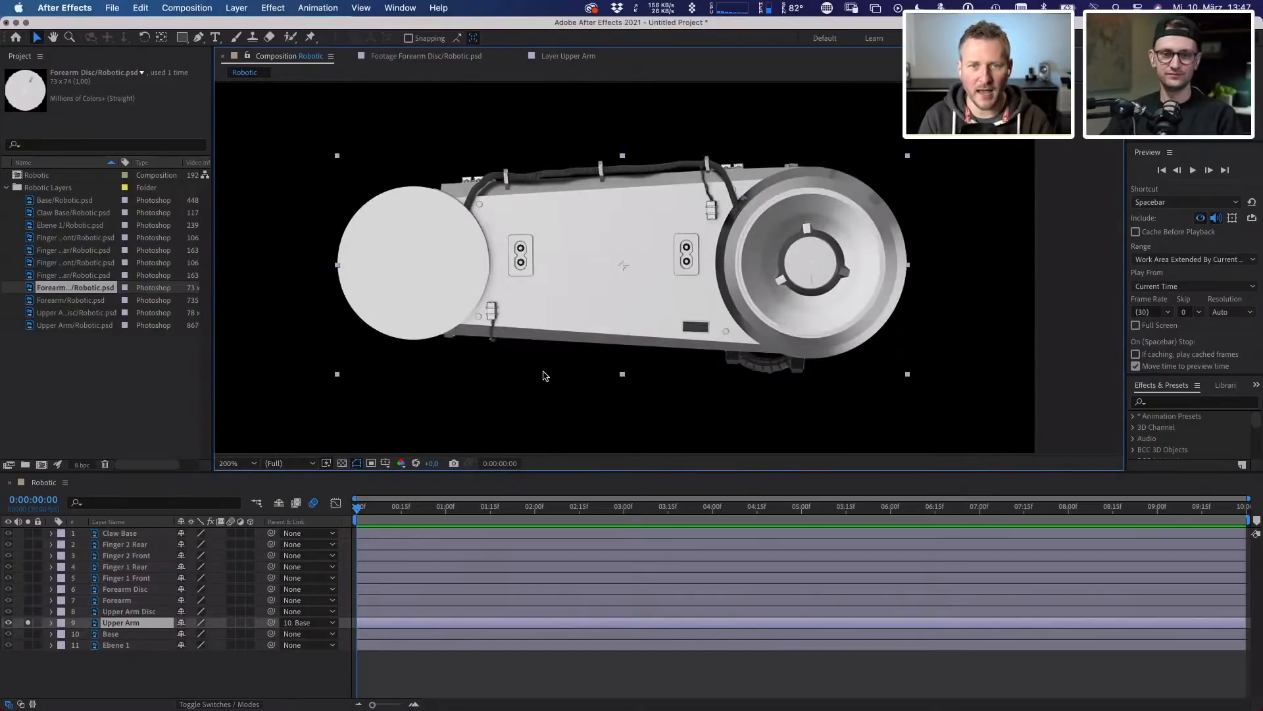
left_click_drag(689, 319, 708, 315)
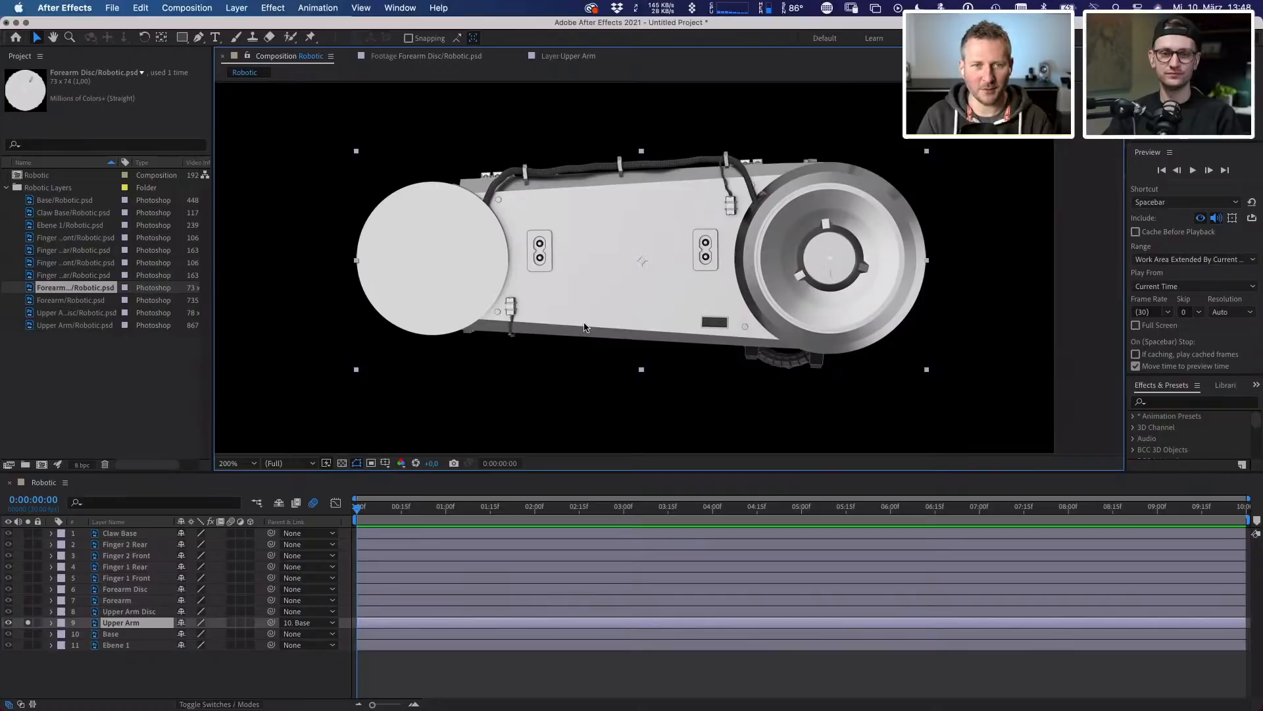
- Move Upper Arm's anchor point to the centre of its large joint disc with the Pan Behind tool
left_click(162, 40)
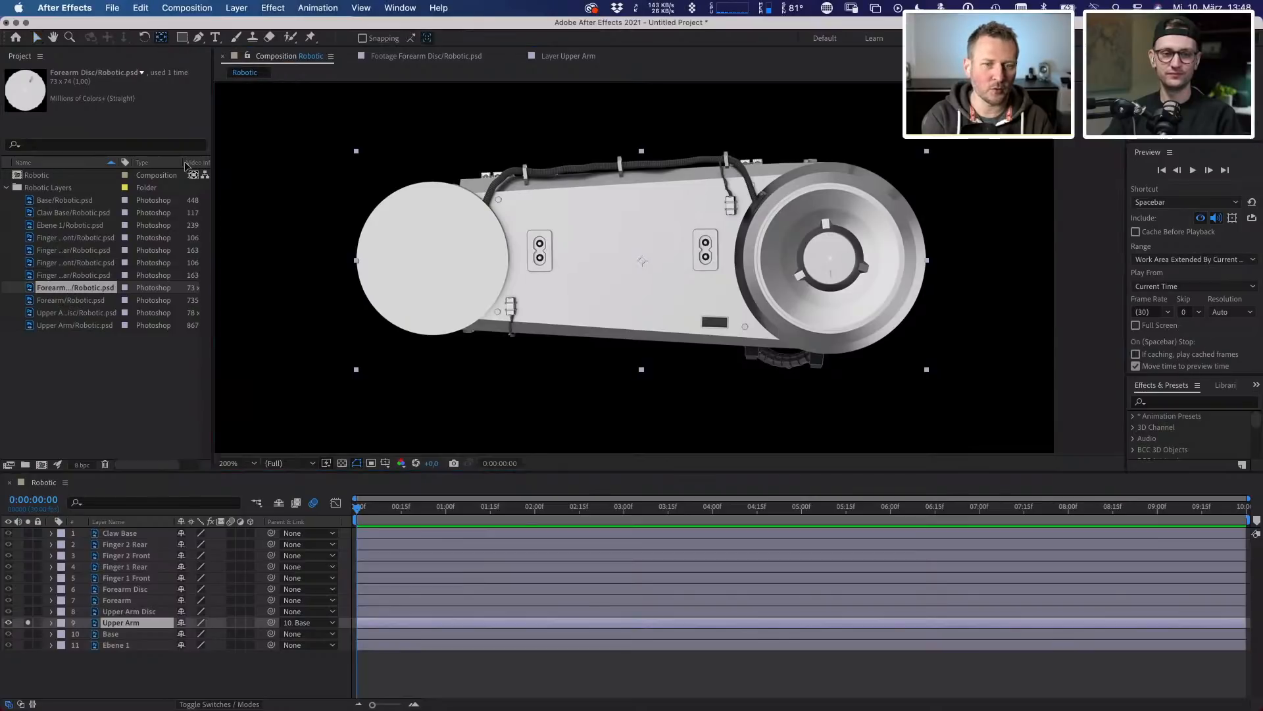
left_click(642, 261)
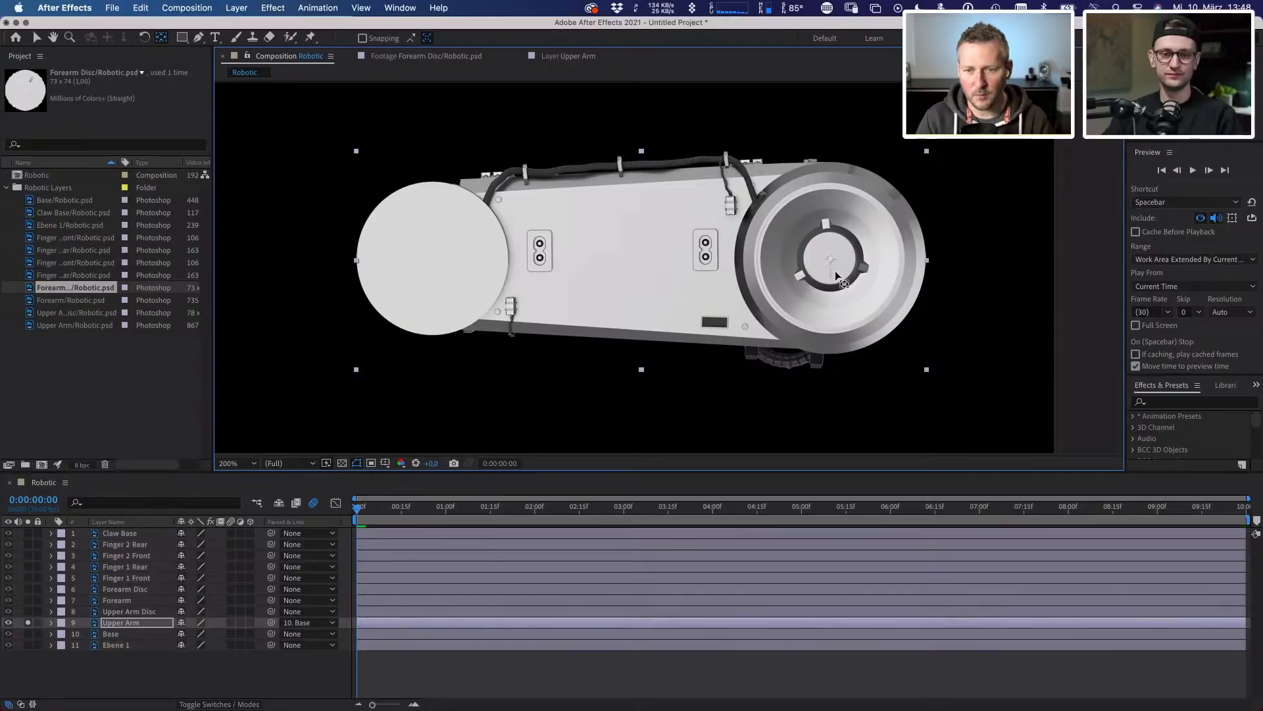
left_click_drag(831, 259, 829, 258)
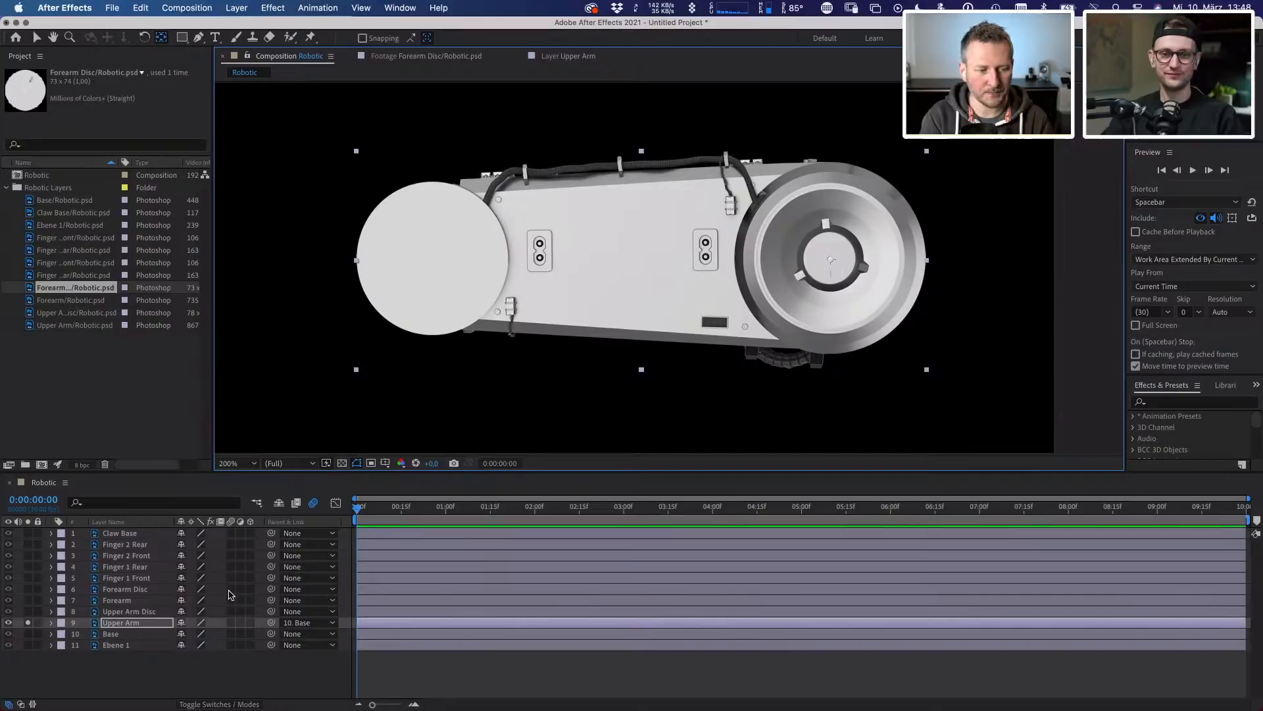
- Try rotating Upper Arm to about 9° around its relocated anchor point and undo the rotation
key("r")
mouse_move(191, 634)
left_mouse_down()
mouse_move(142, 633)
mouse_move(217, 633)
mouse_move(145, 633)
mouse_move(216, 632)
mouse_move(203, 634)
left_mouse_up()
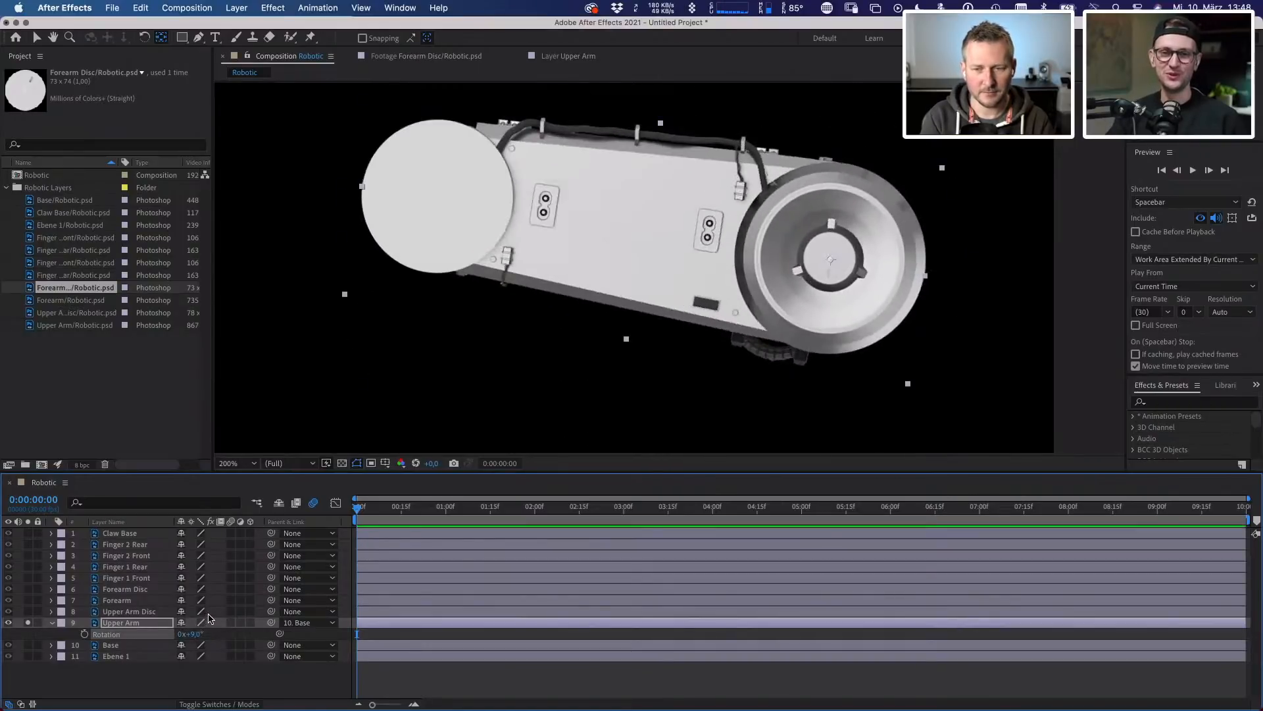
key("super+z")
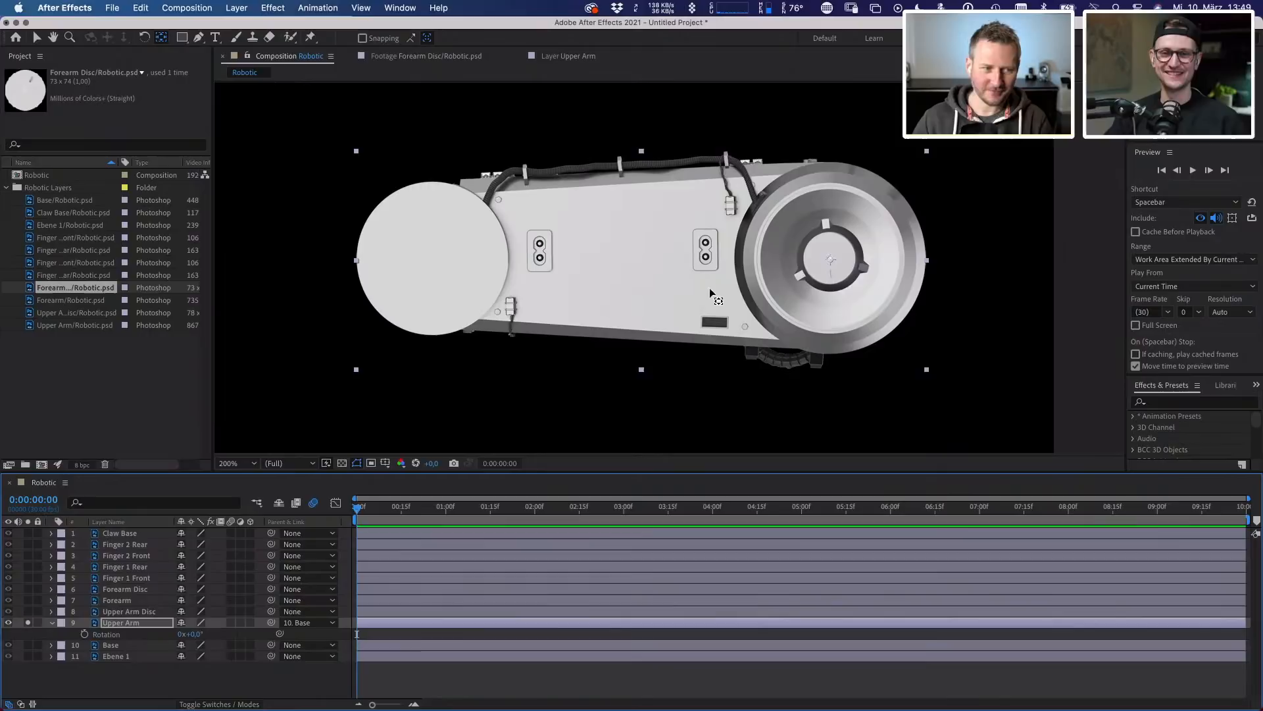
- Switch to Finder and look through the project's 02_Fotos, 03_Clips, 04_Audio and 01_Grafik folders
key("super+Tab")
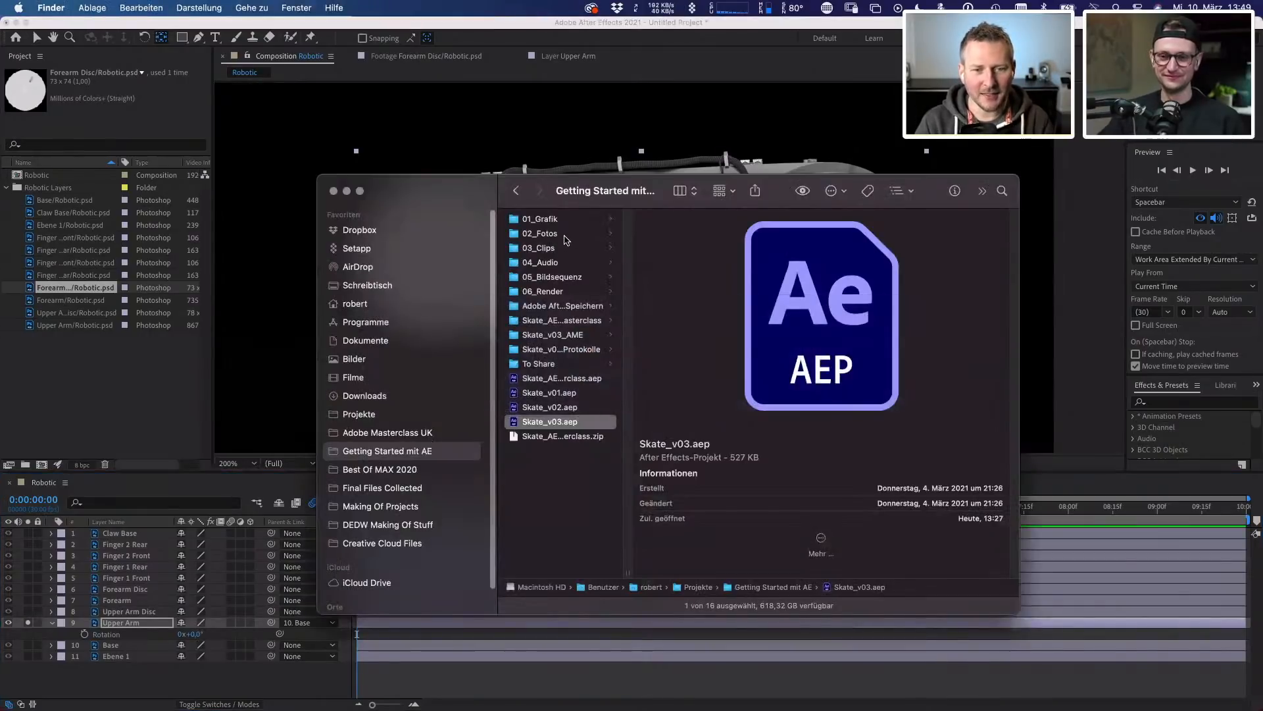
left_click(567, 234)
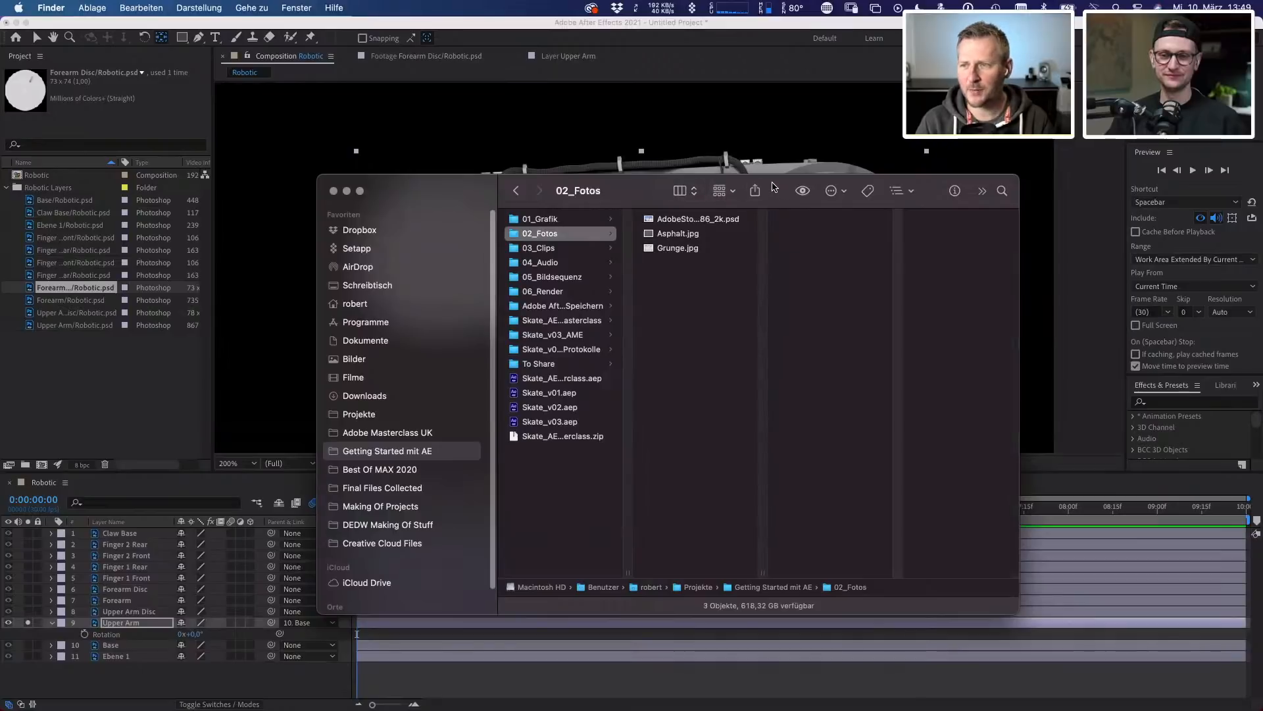
left_click(578, 249)
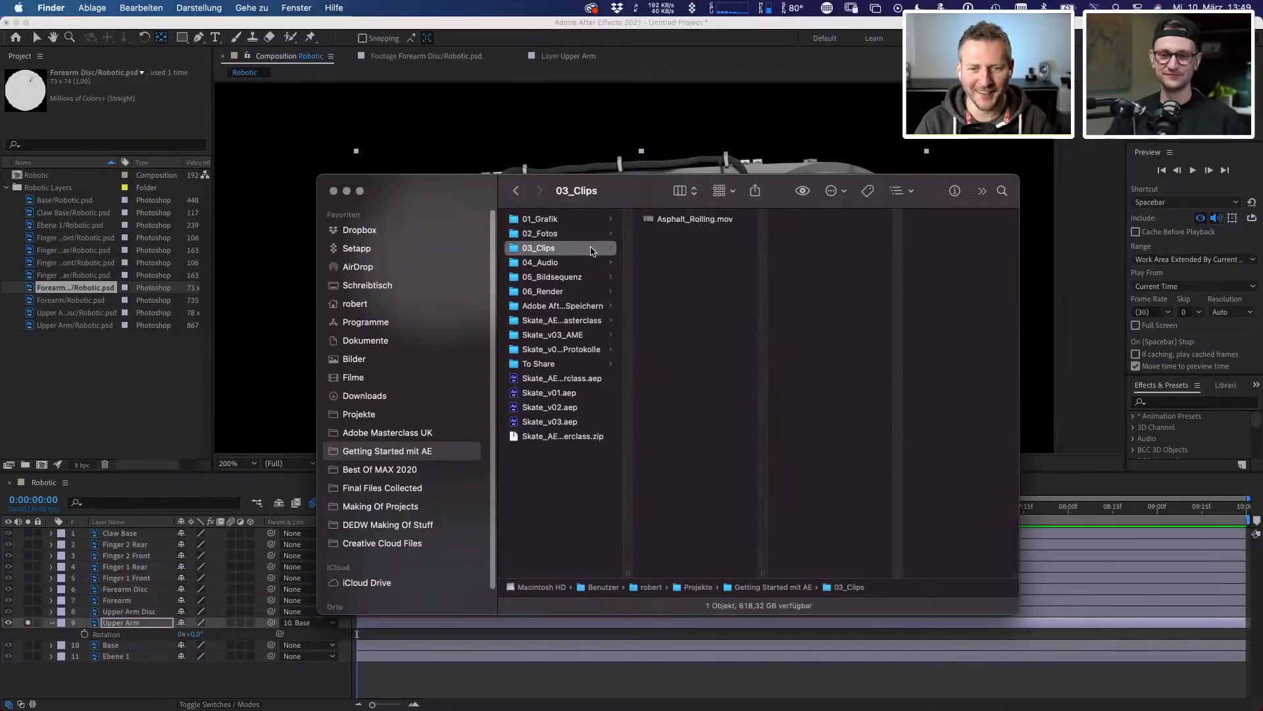
left_click(580, 263)
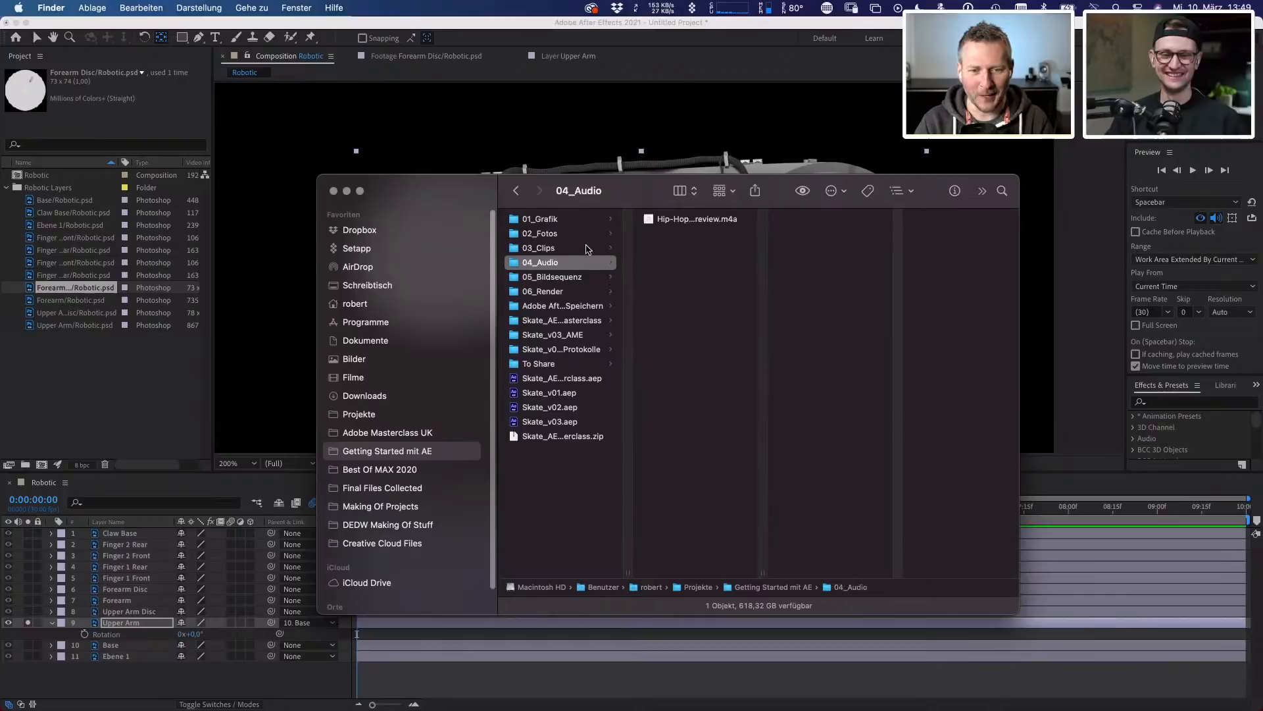
left_click(589, 219)
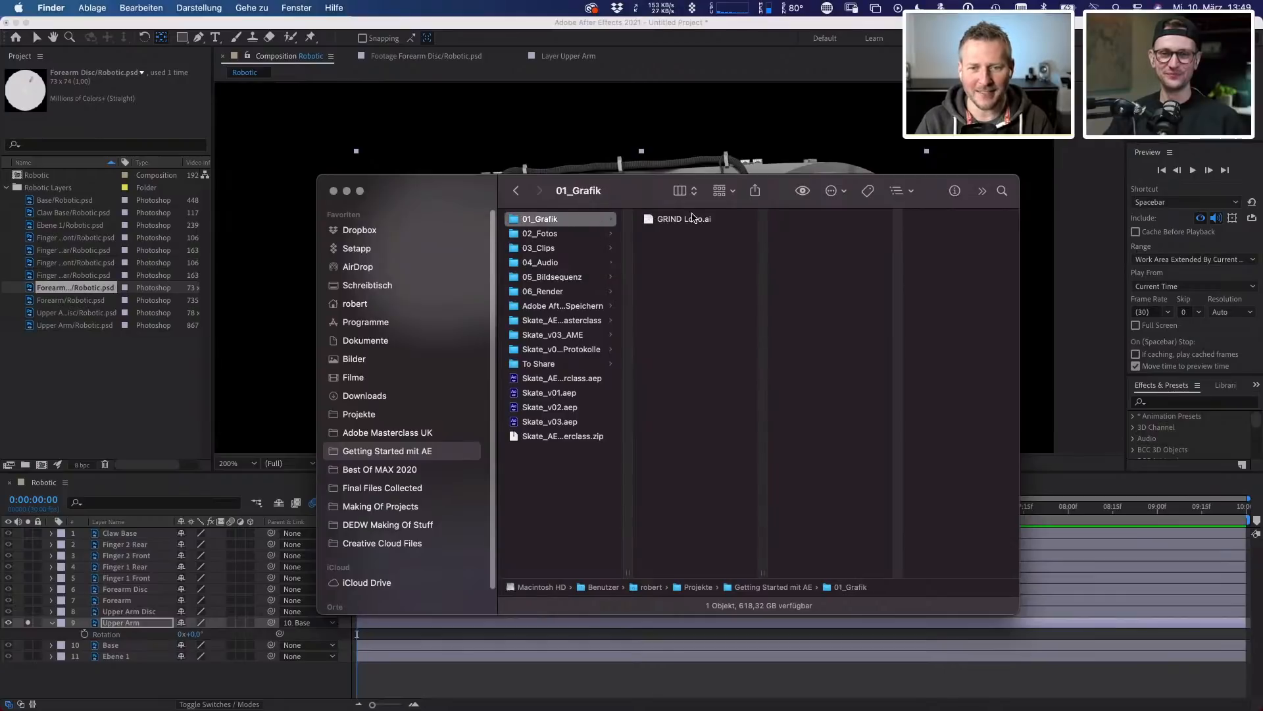
- Preview GRIND Logo.ai at large size, close the Finder window and return to After Effects
left_click(719, 219)
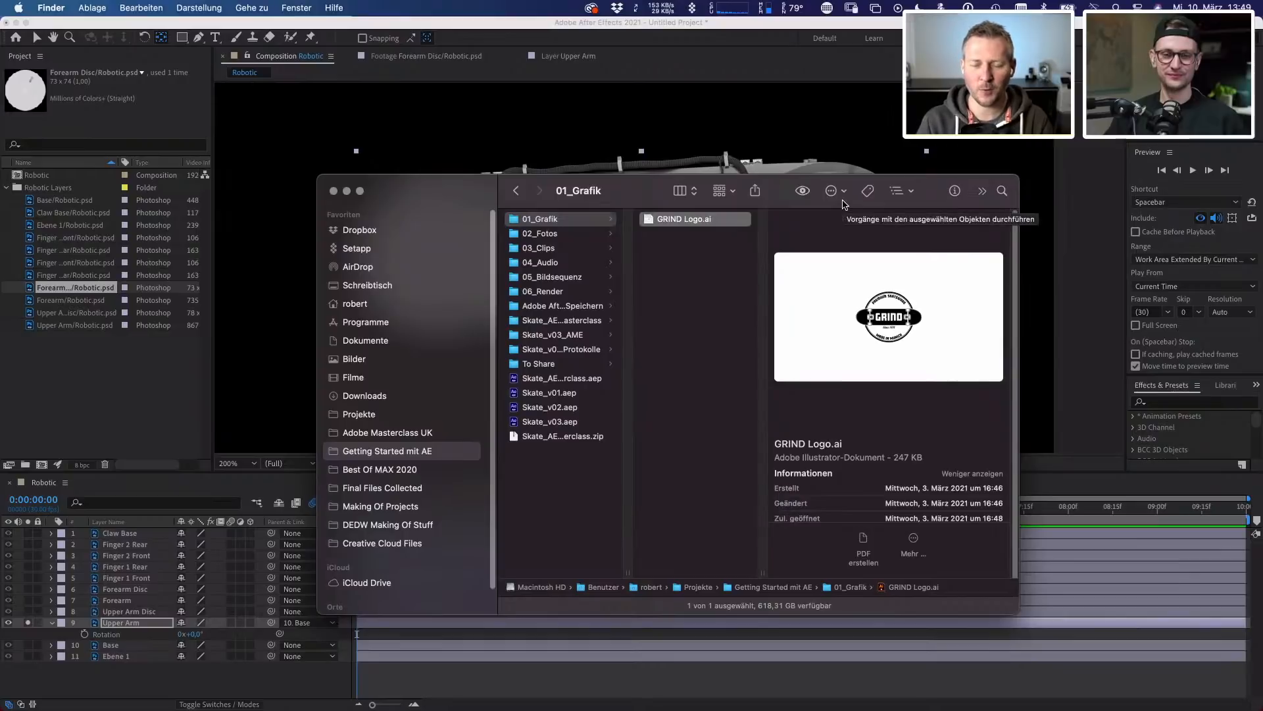
key("space")
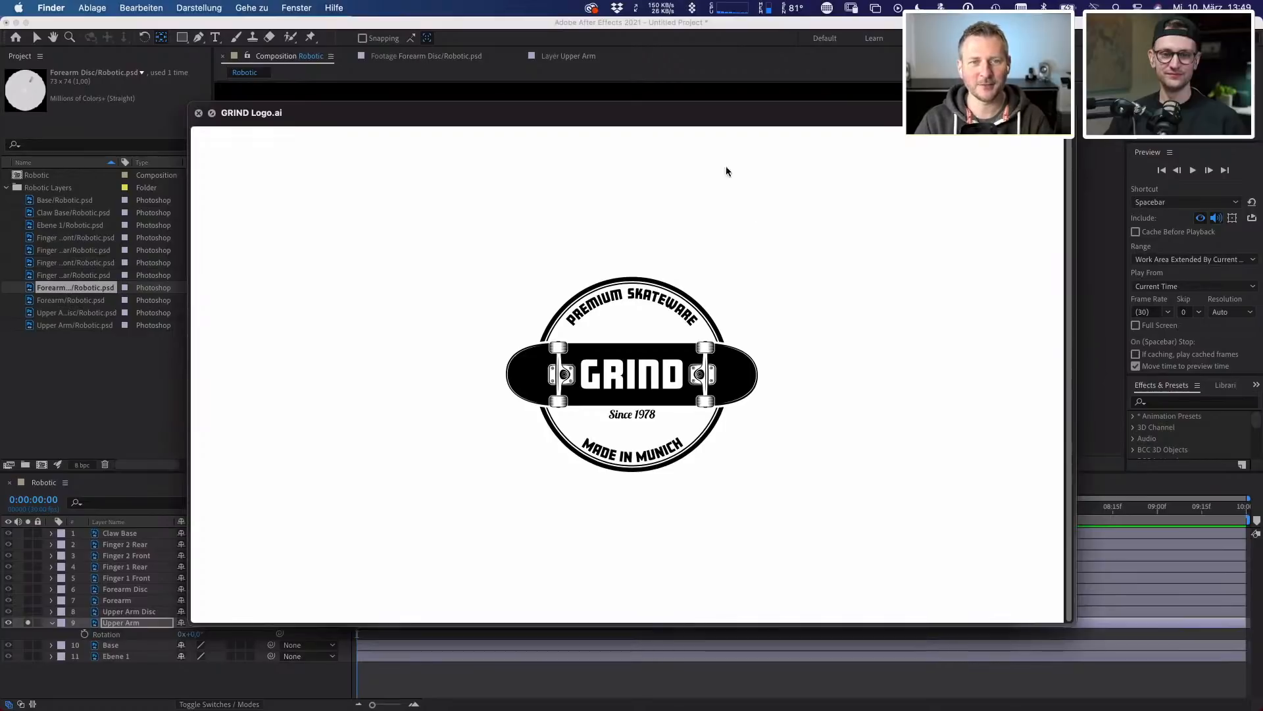
key("space")
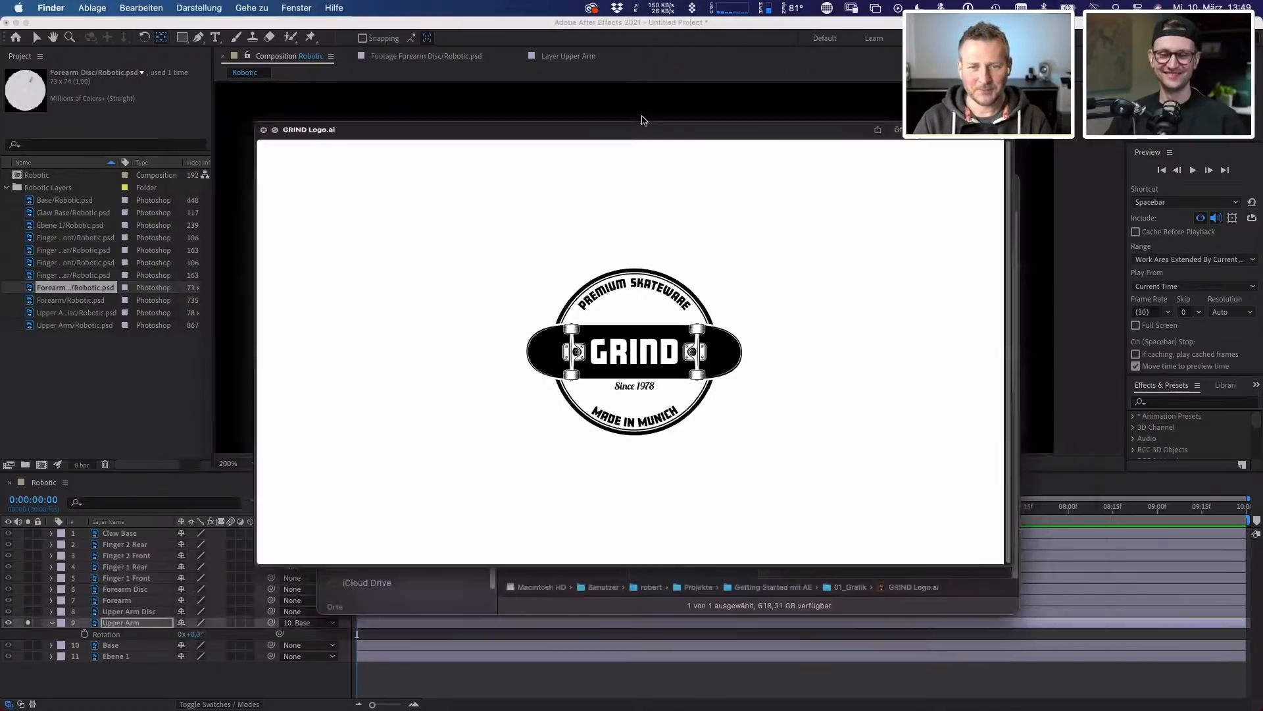
left_click(333, 191)
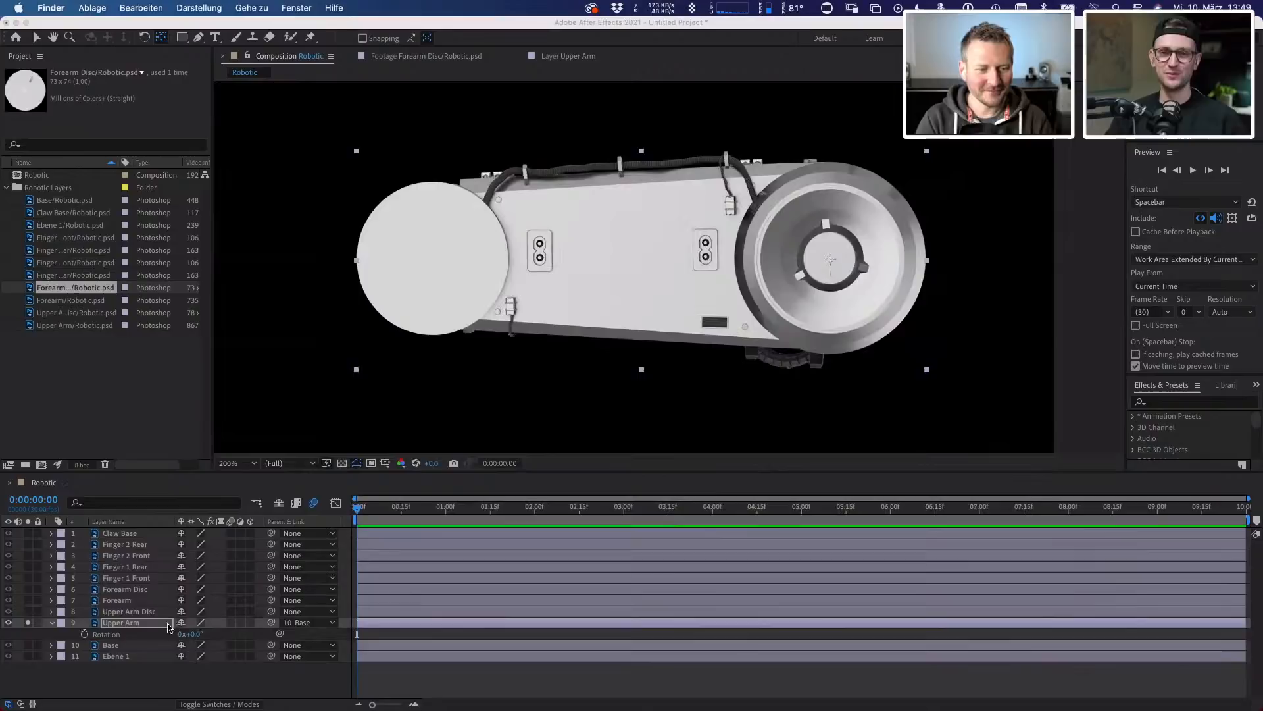
left_click(146, 665)
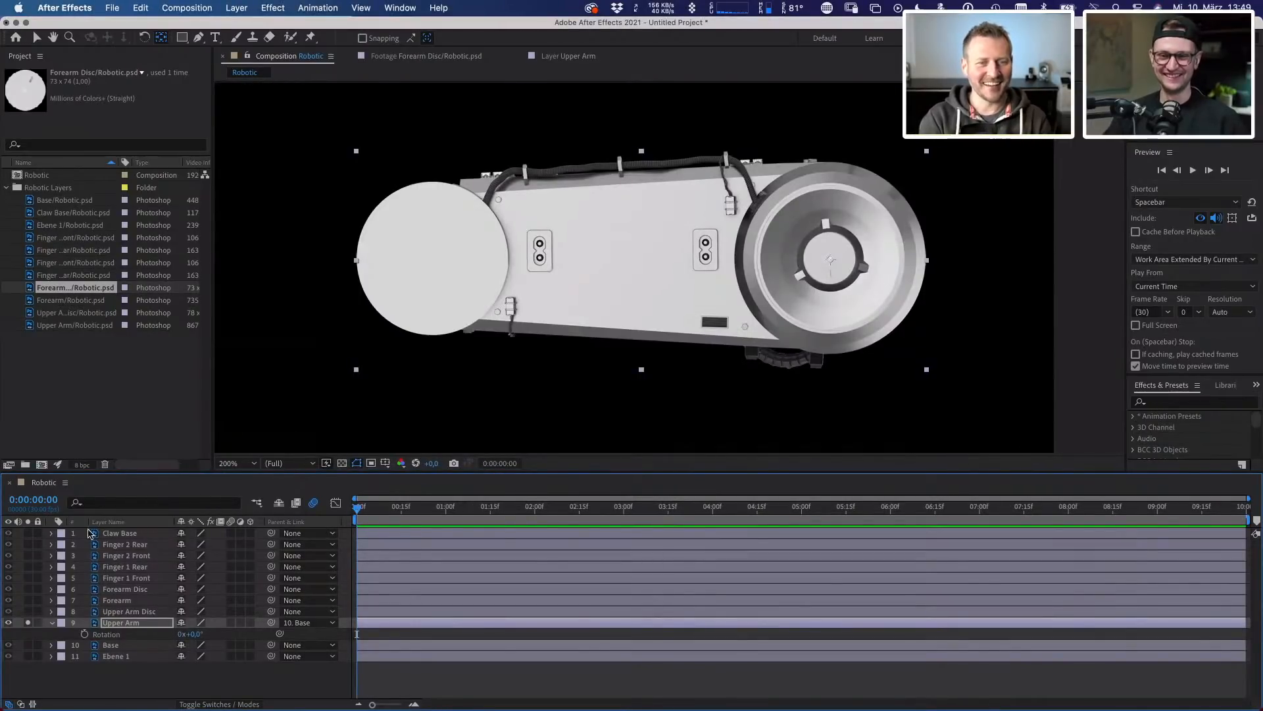
- Collapse Upper Arm's properties and solo the Forearm layer alongside it, with the elbow joint in view
left_click(52, 623)
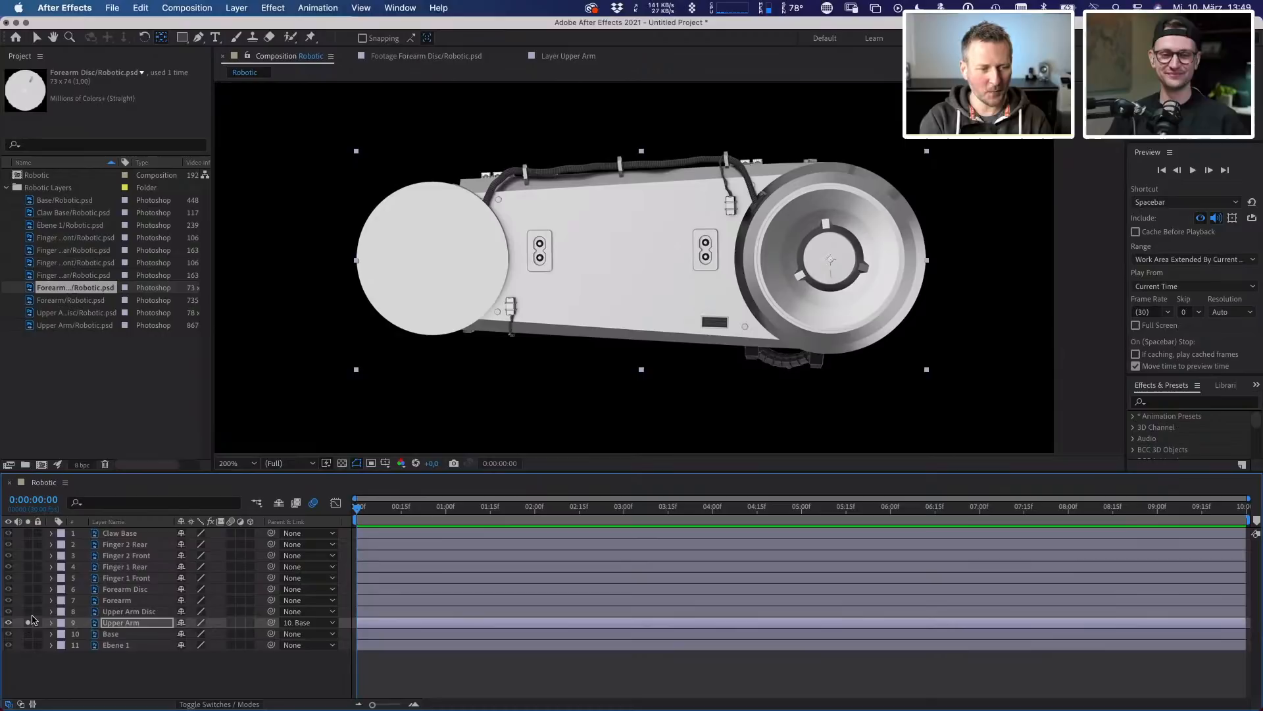
left_click(115, 600)
left_click(27, 600)
left_click_drag(515, 314, 628, 317)
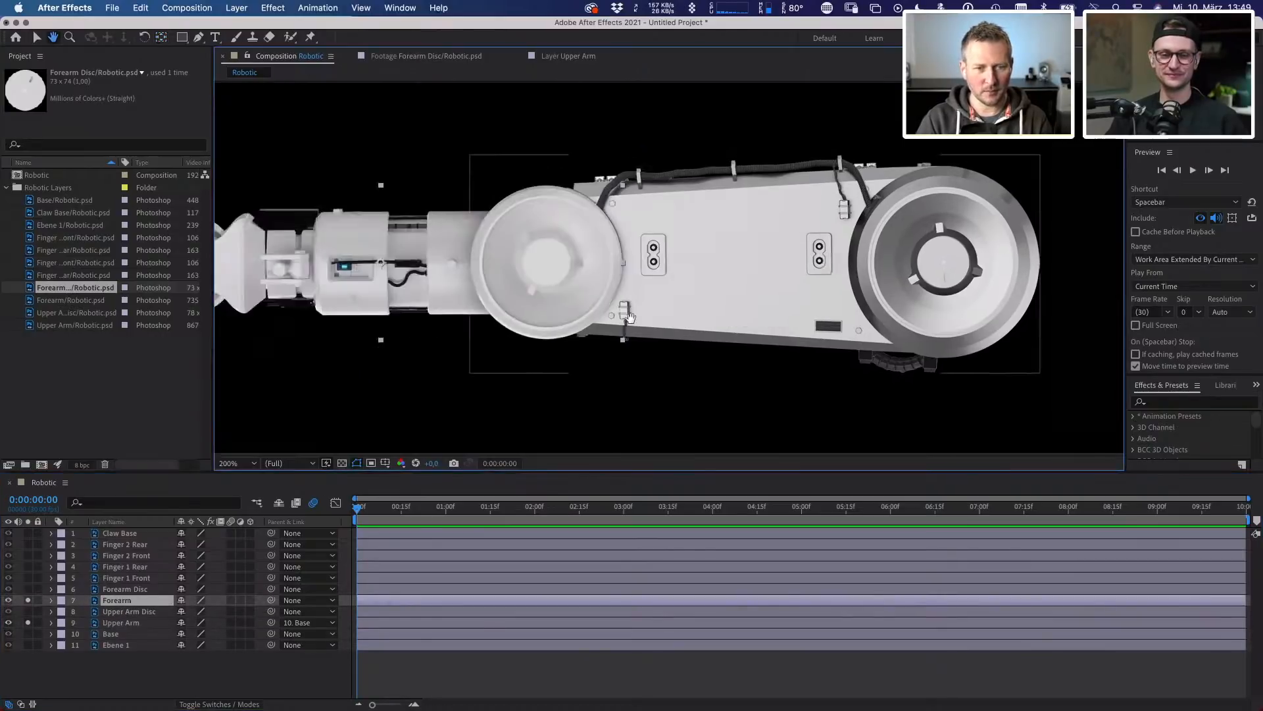
- Move the Forearm layer's anchor point to the centre of the elbow disc, soloing Forearm Disc as a reference
key("y")
left_click_drag(473, 259, 642, 265)
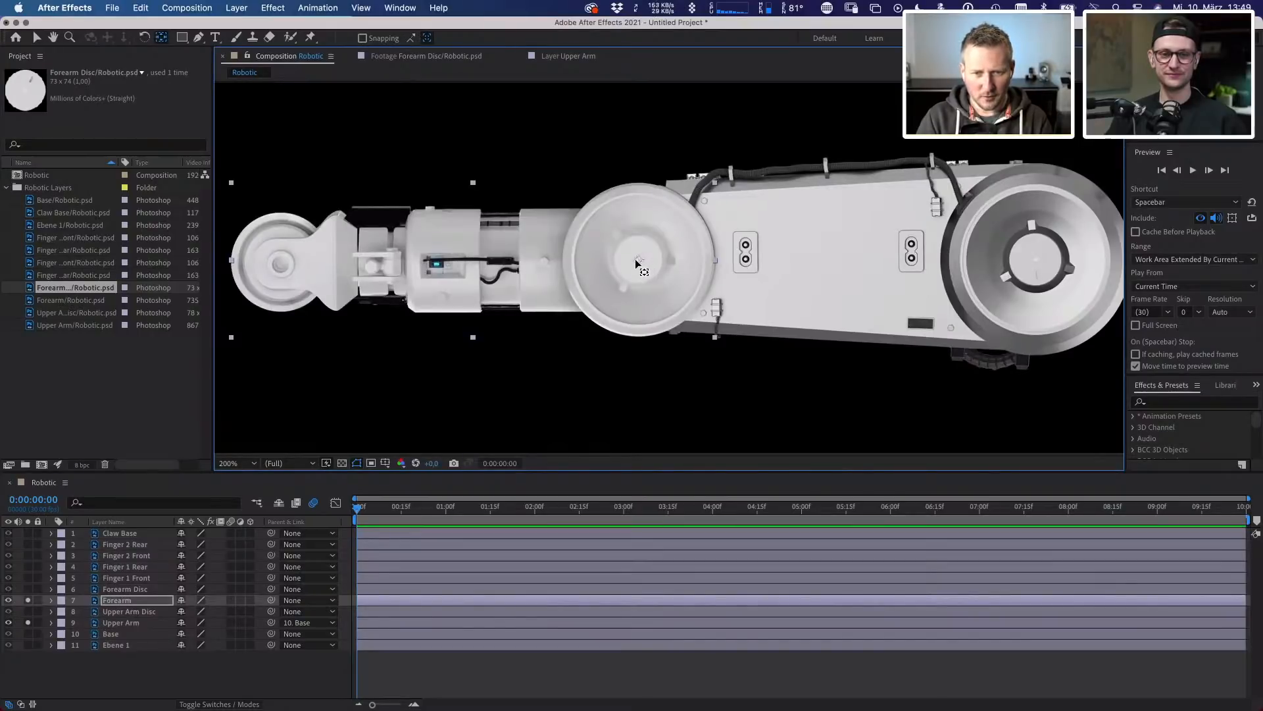
key("super+z")
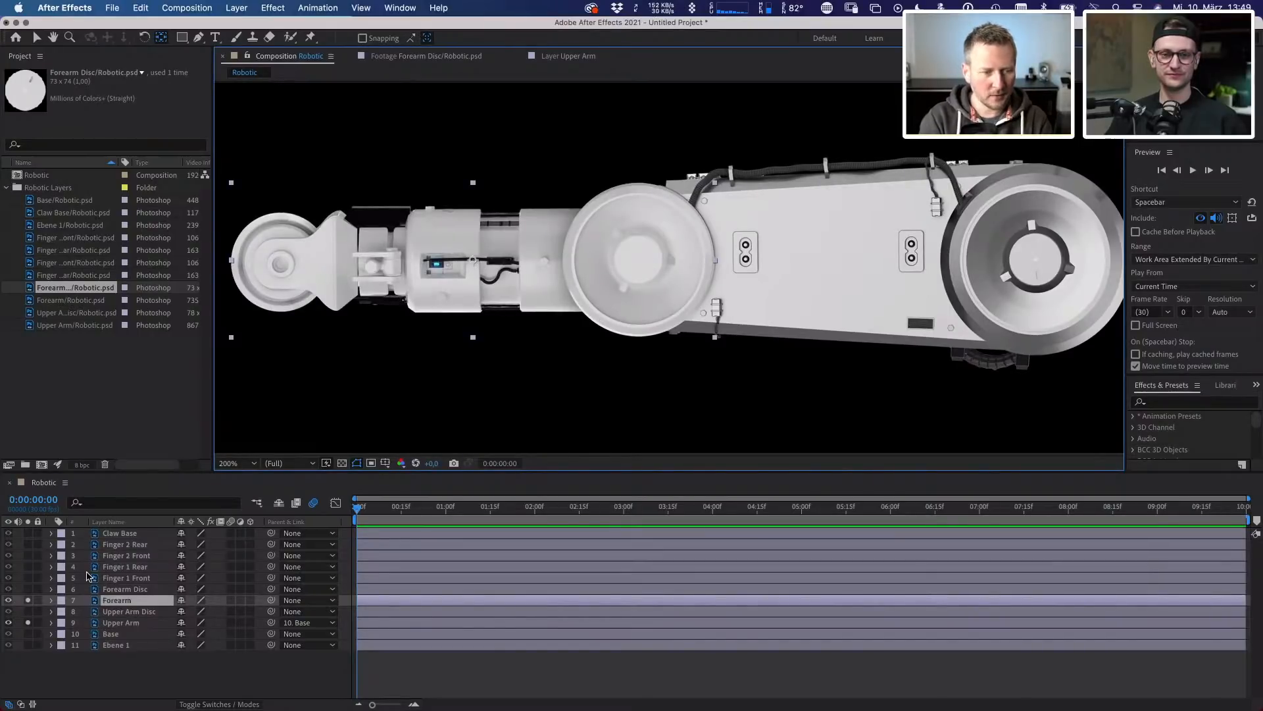
left_click(28, 589)
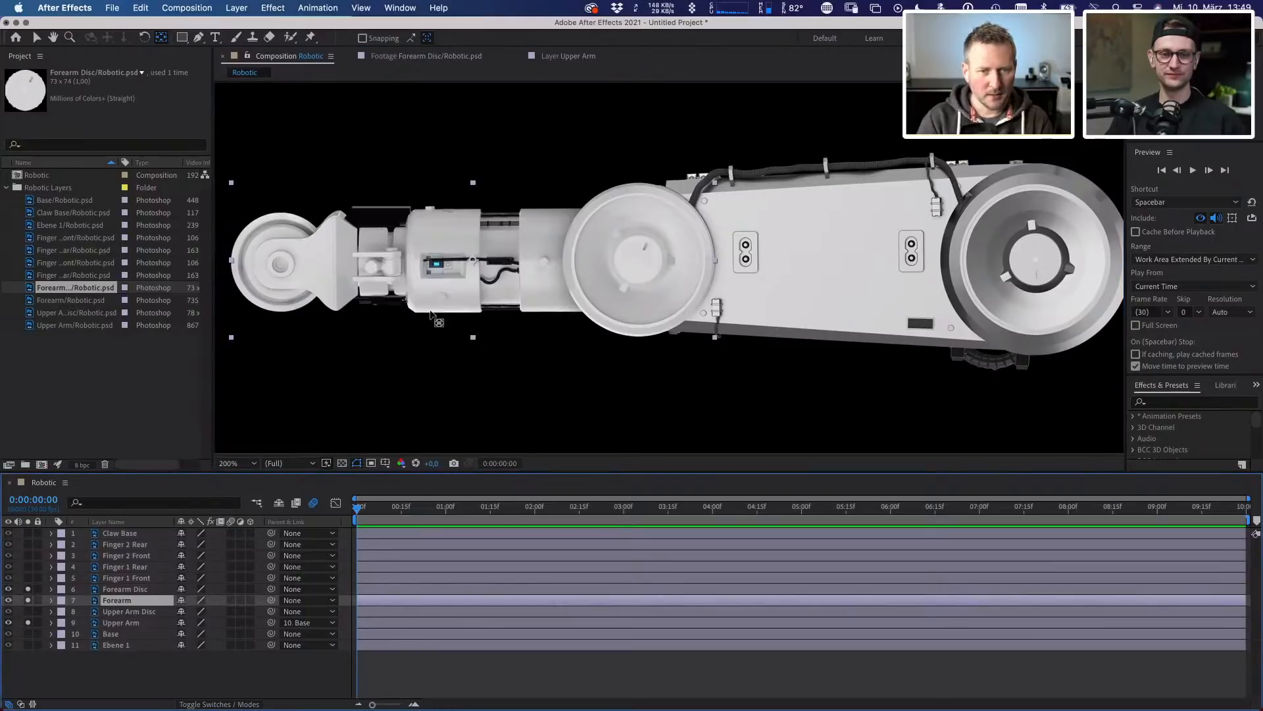
left_click_drag(475, 262, 638, 260)
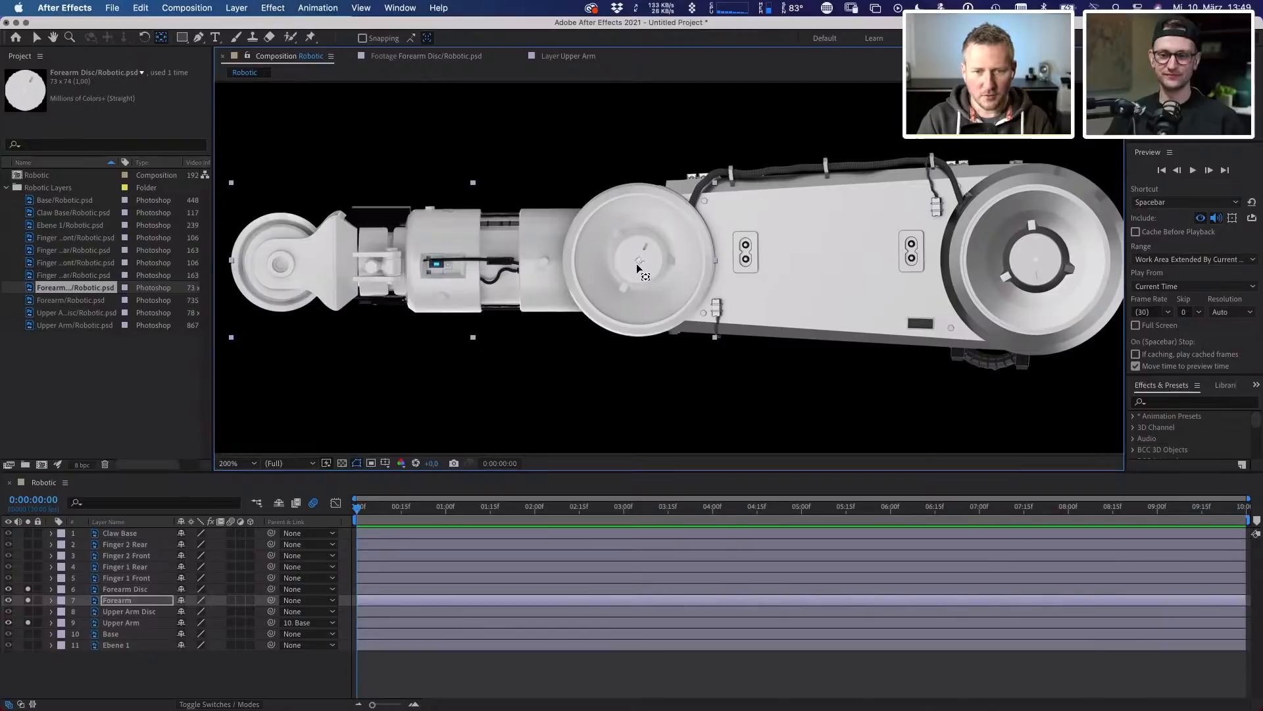
- Bring the claw end into view, turn off solo for all layers and check the visibility of the finger layers
left_click(115, 577)
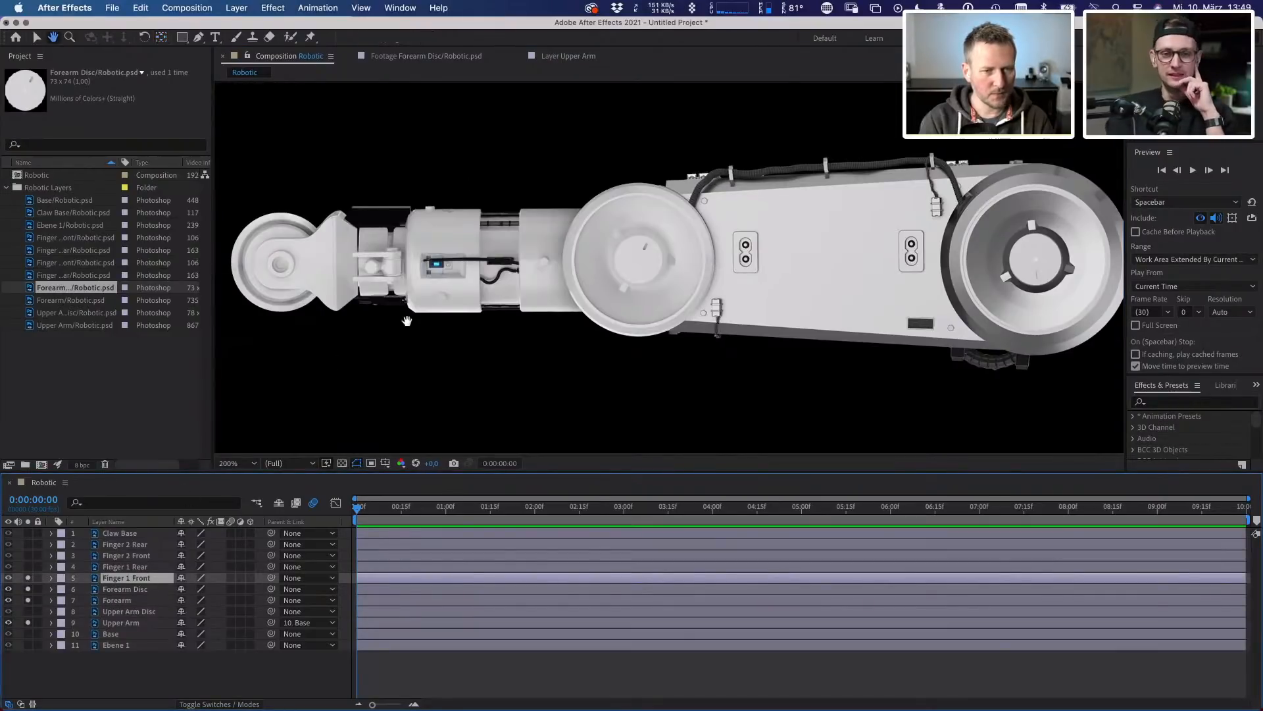
left_click_drag(401, 335, 778, 350)
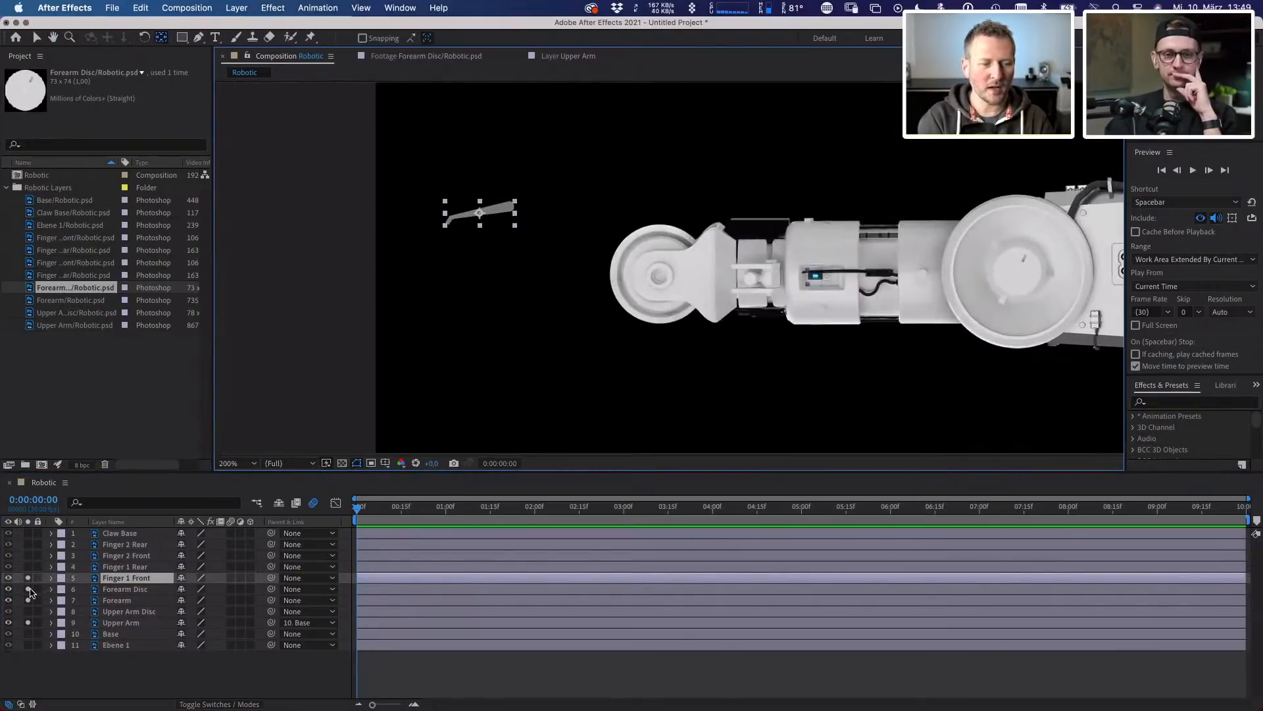
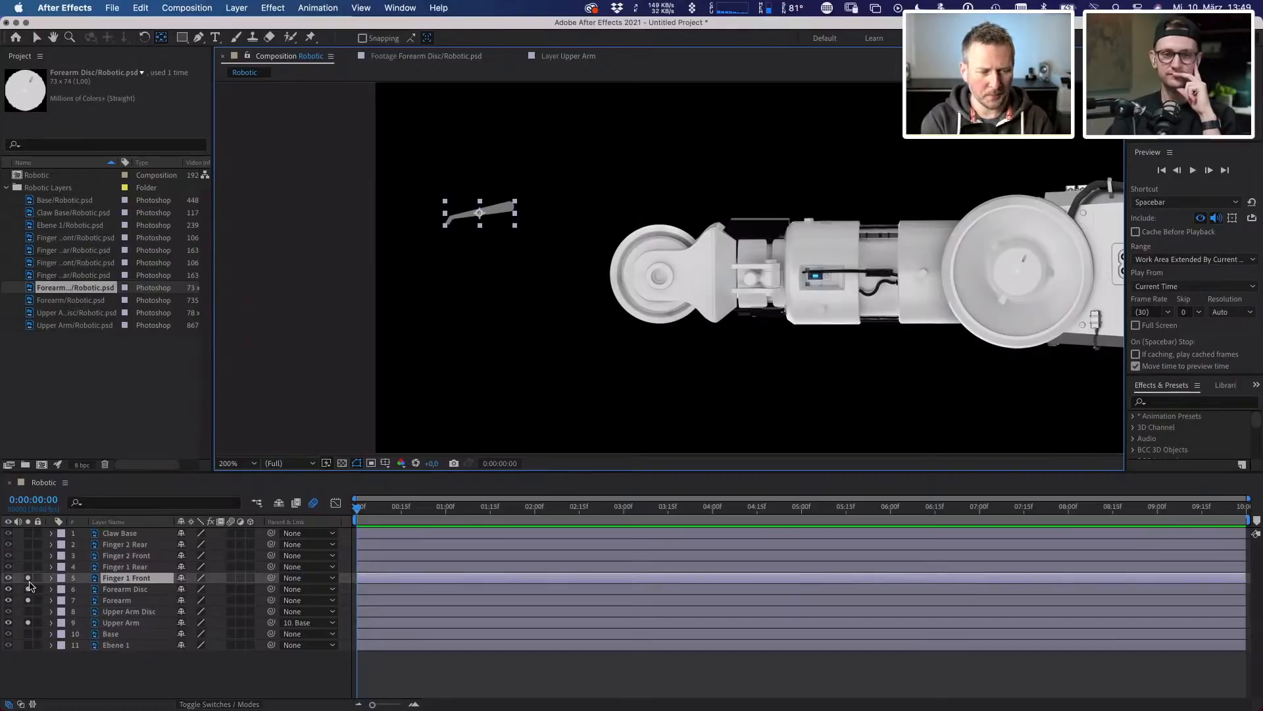
left_click_drag(28, 580, 28, 623)
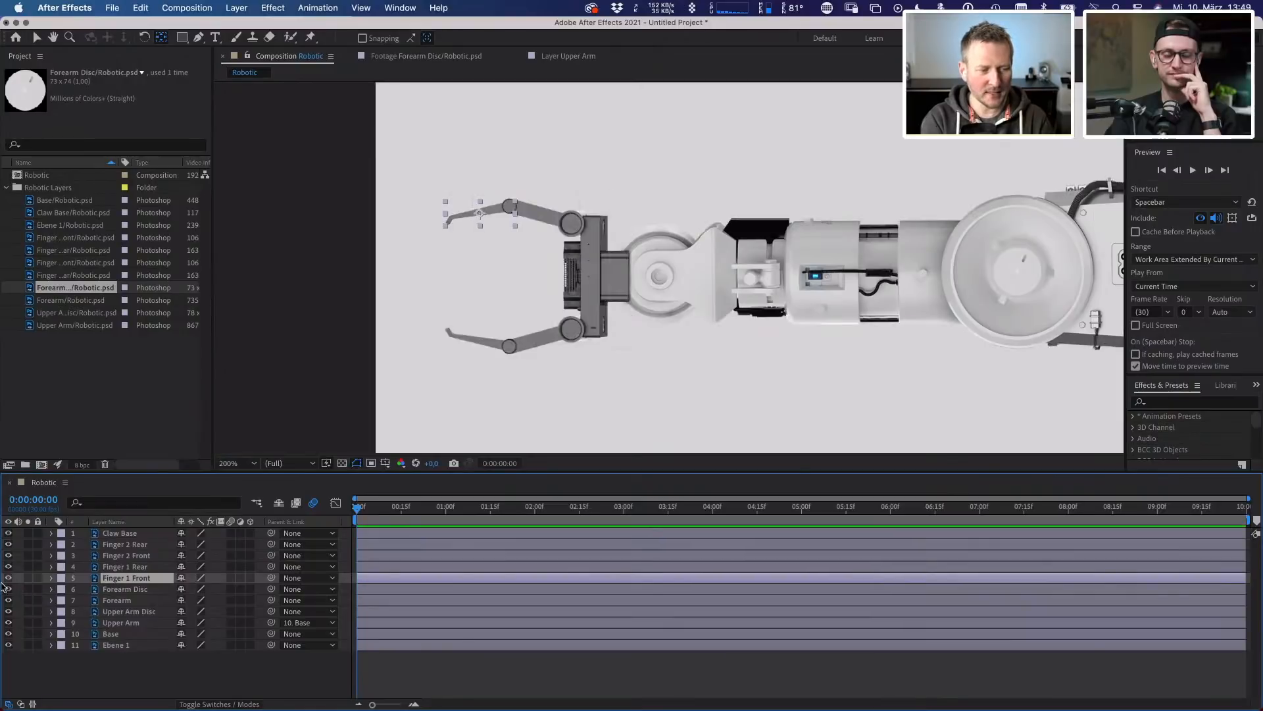
left_click(9, 578)
left_click(9, 578)
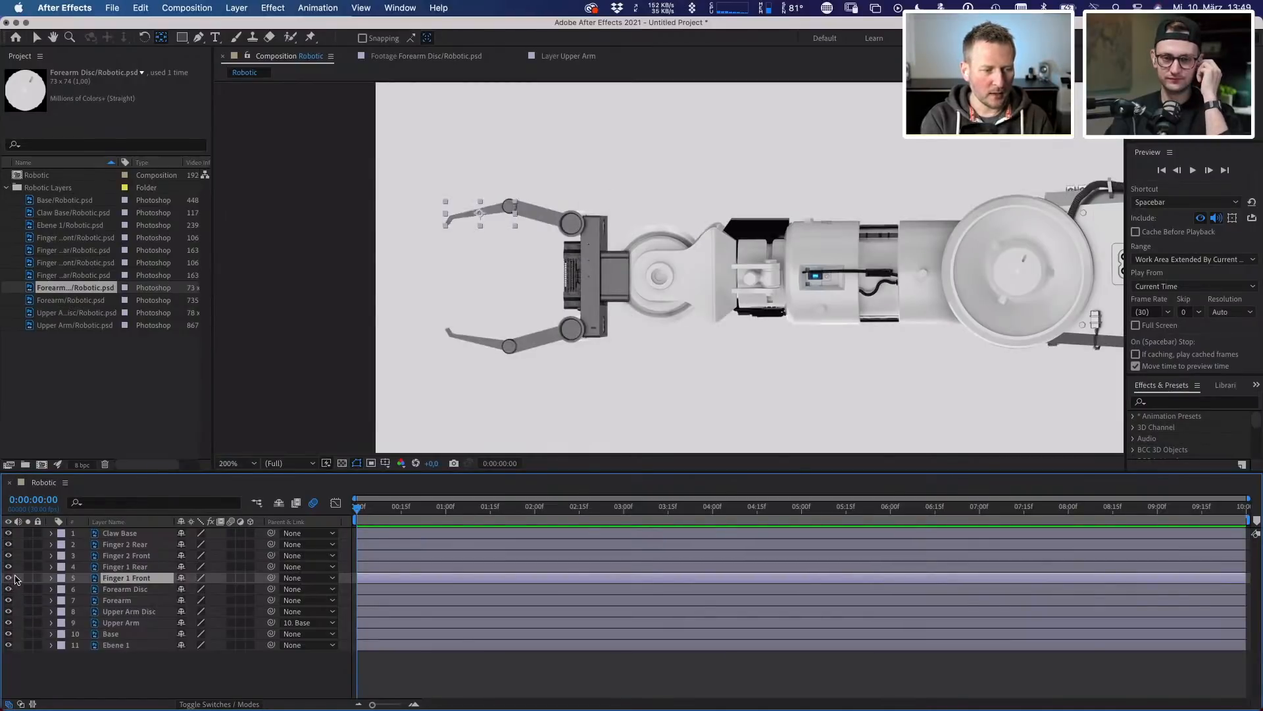
left_click_drag(9, 567, 8, 536)
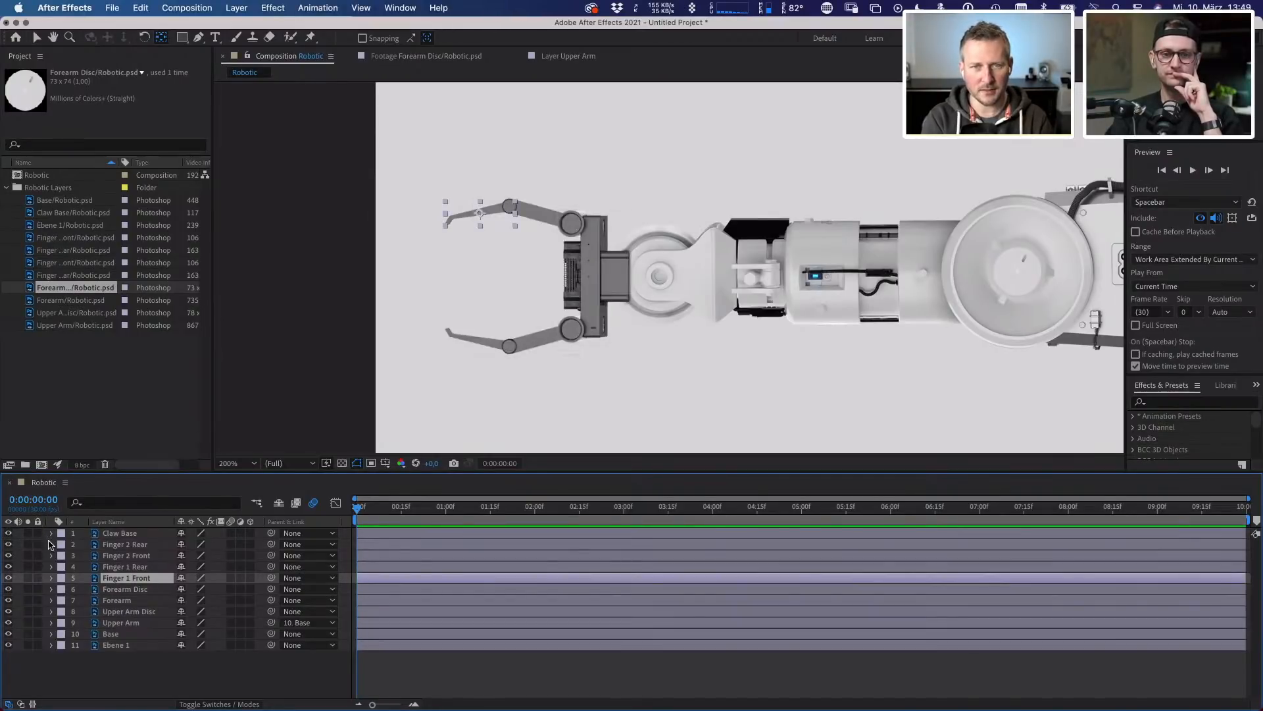
- Solo Finger 1 Front and move its anchor point to the rounded end where it joins the rear finger segment
left_click(28, 579)
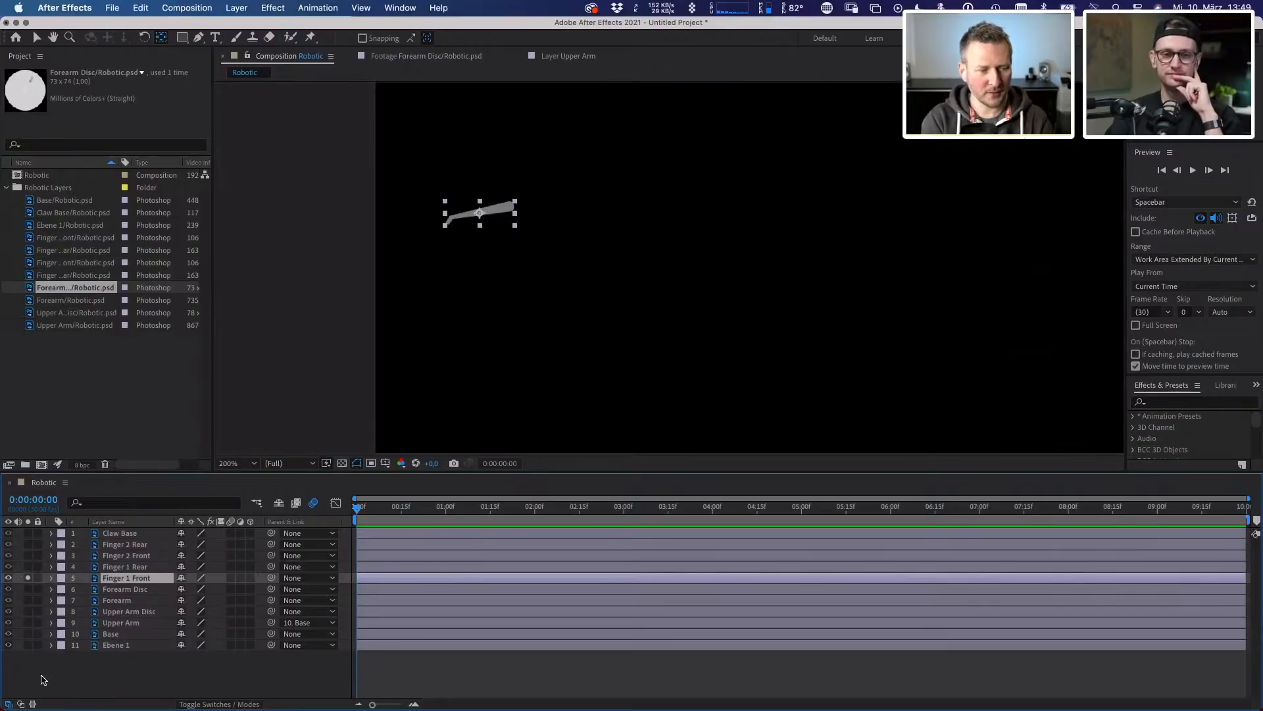
key("period")
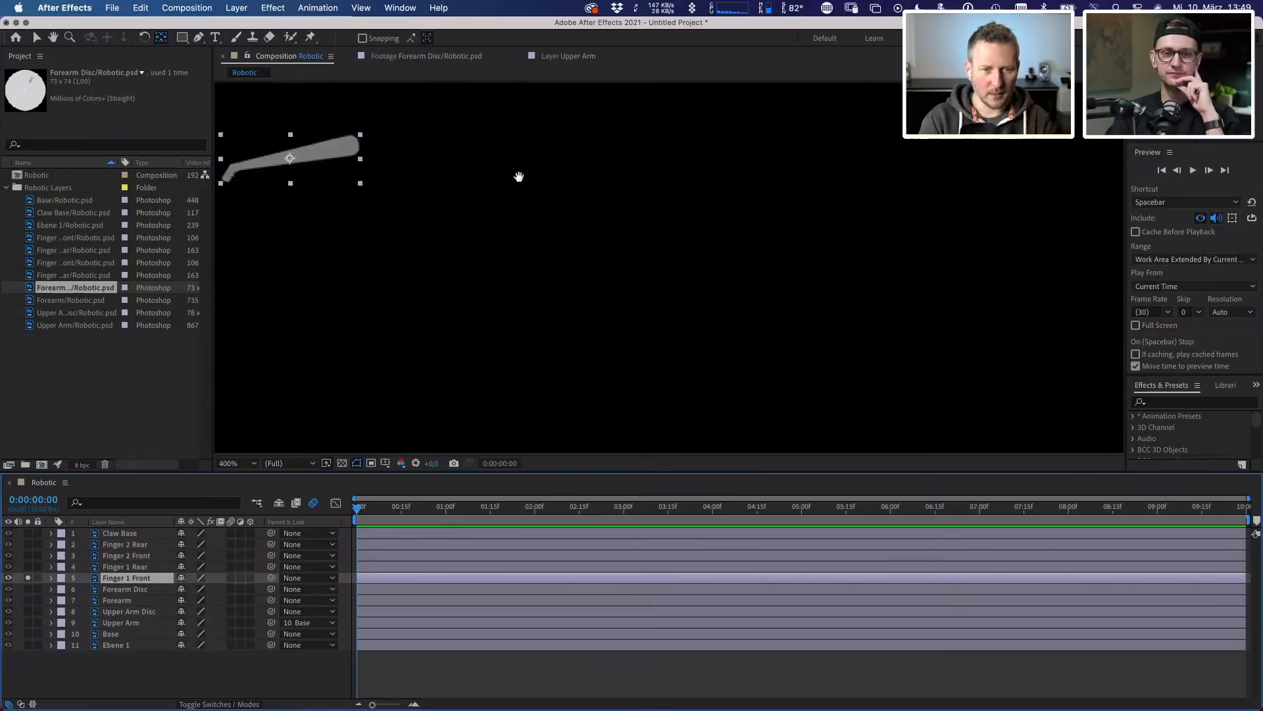
left_click_drag(553, 316, 766, 335)
left_click_drag(503, 177, 560, 161)
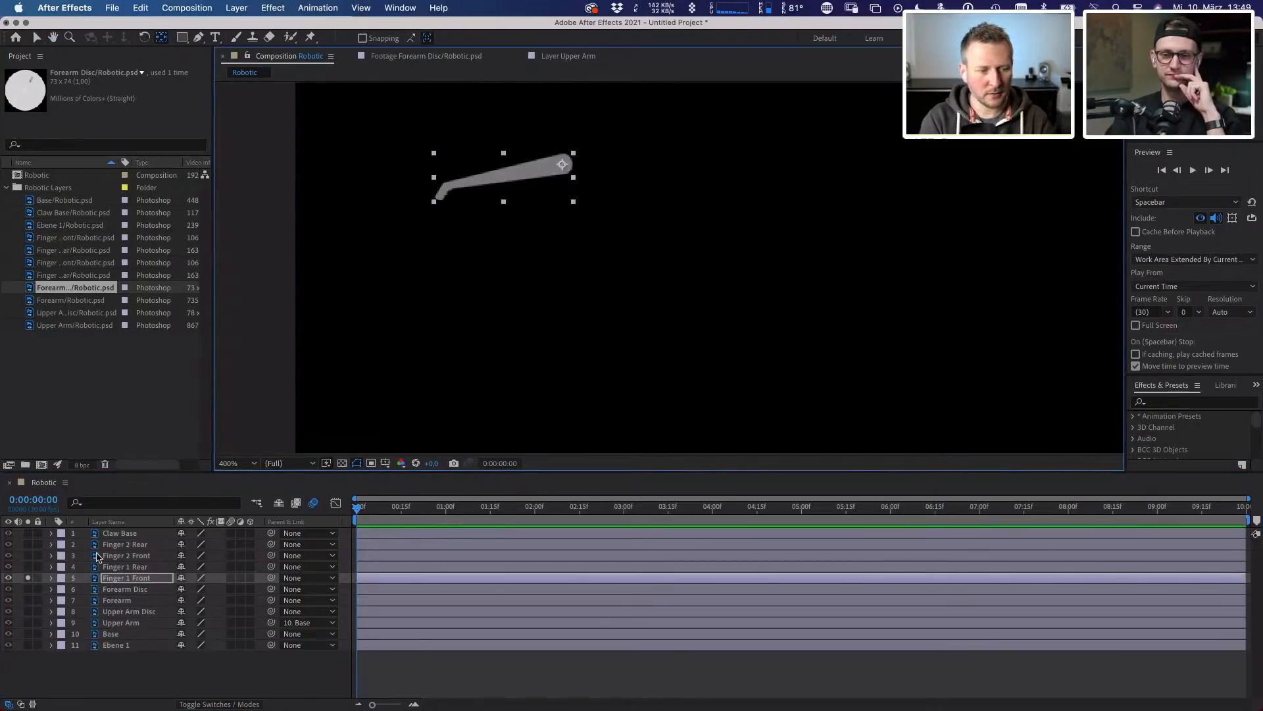
- Solo Finger 1 Rear and Claw Base, and centre Finger 1 Rear's anchor point on the upper claw base joint
left_click(125, 566)
left_click(28, 566)
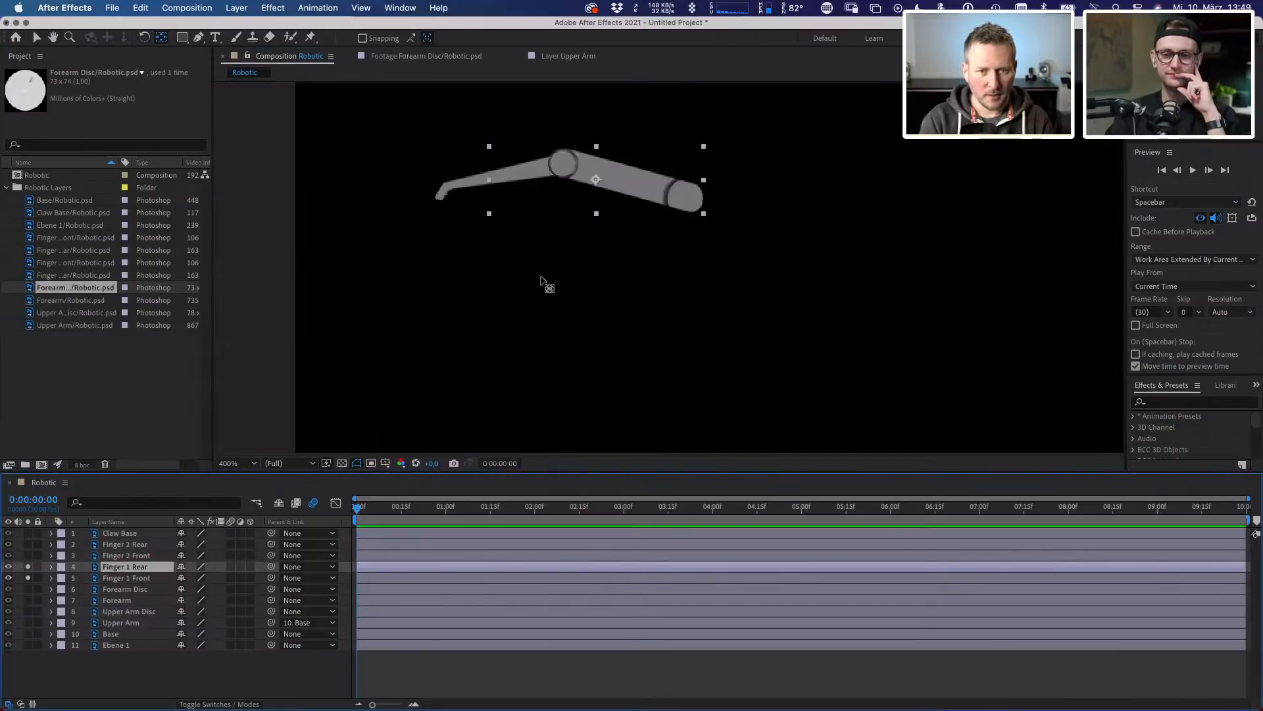
left_click_drag(600, 186, 687, 202)
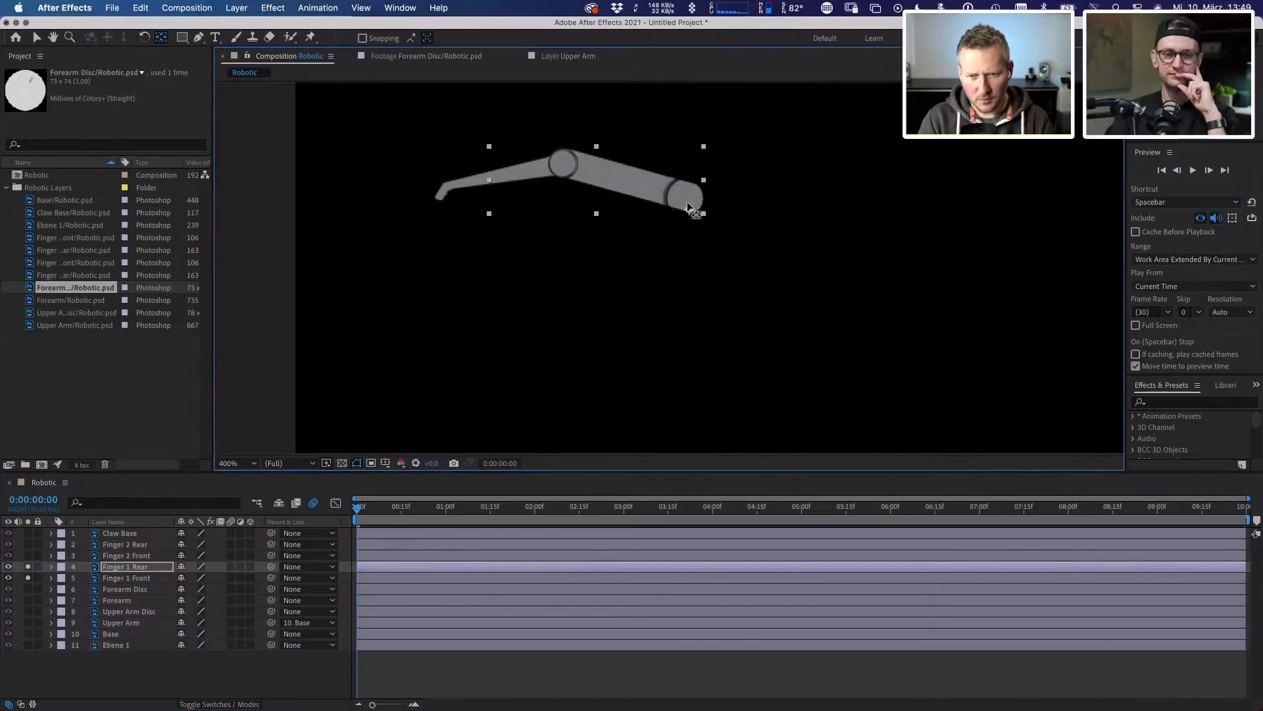
left_click(28, 532)
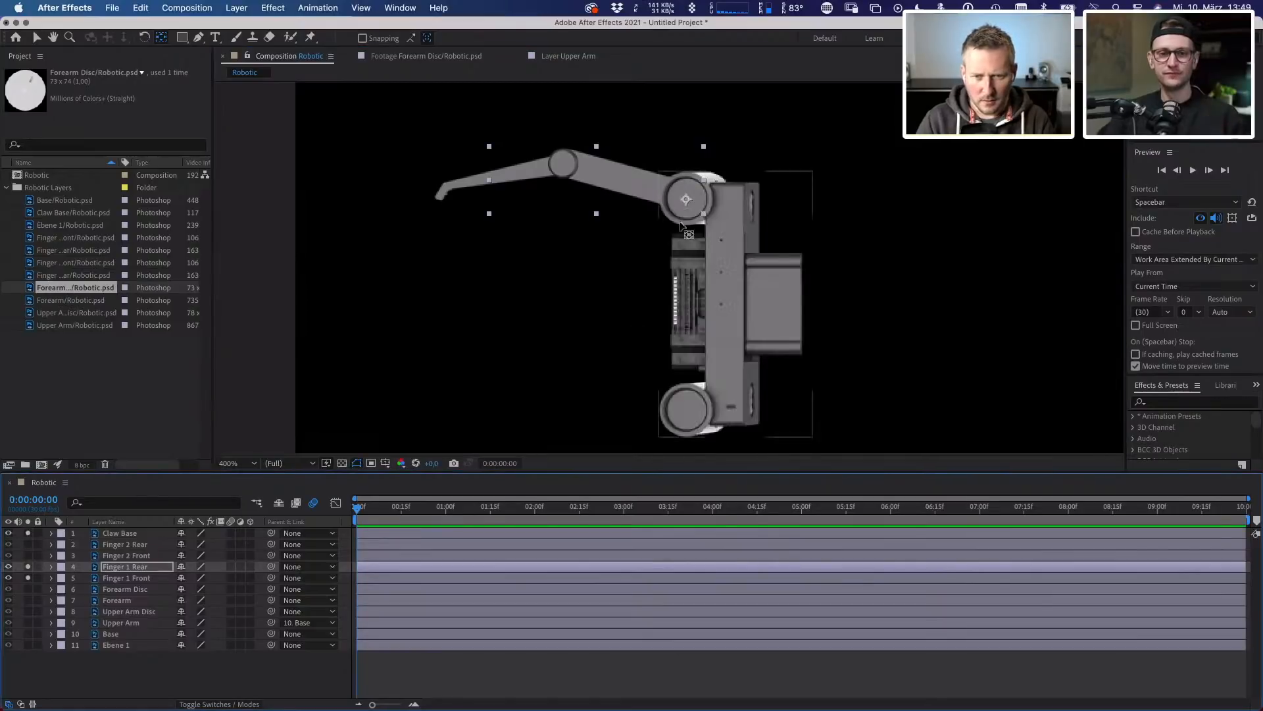
left_click(686, 197)
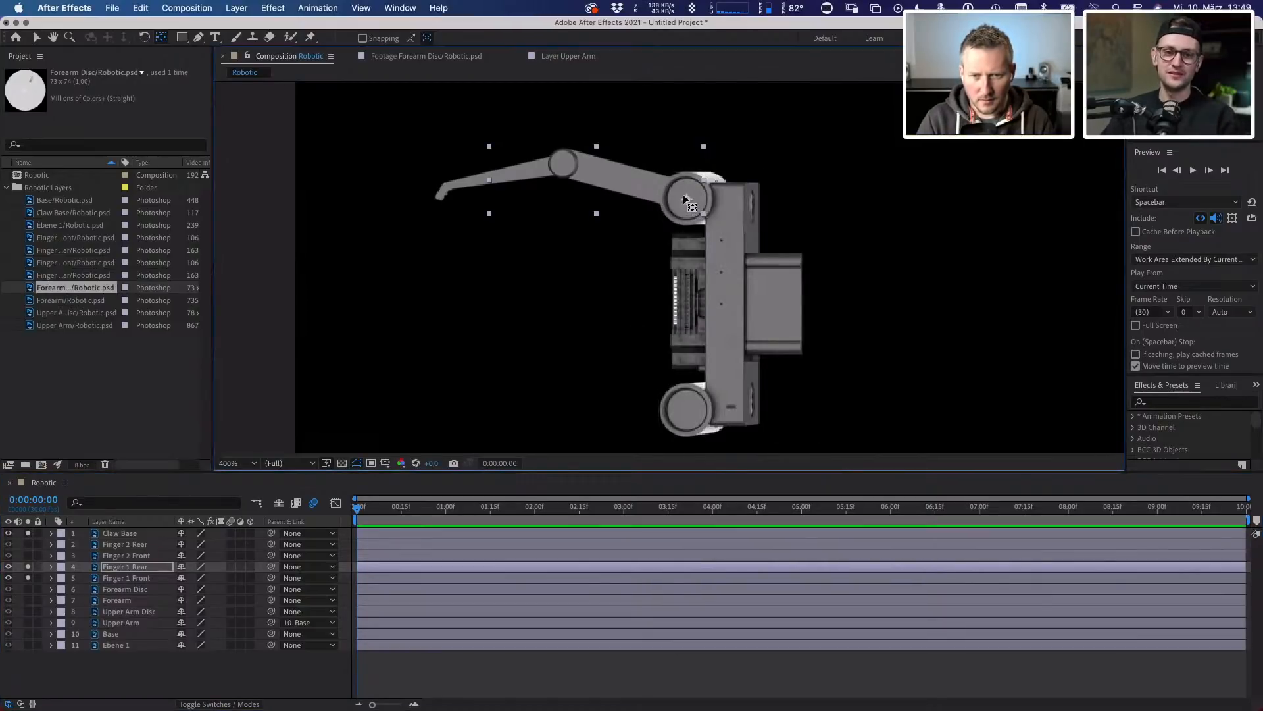
- Solo Finger 2 Front and Finger 2 Rear, and centre Finger 2 Front's anchor point on the joint between them
left_click(28, 555)
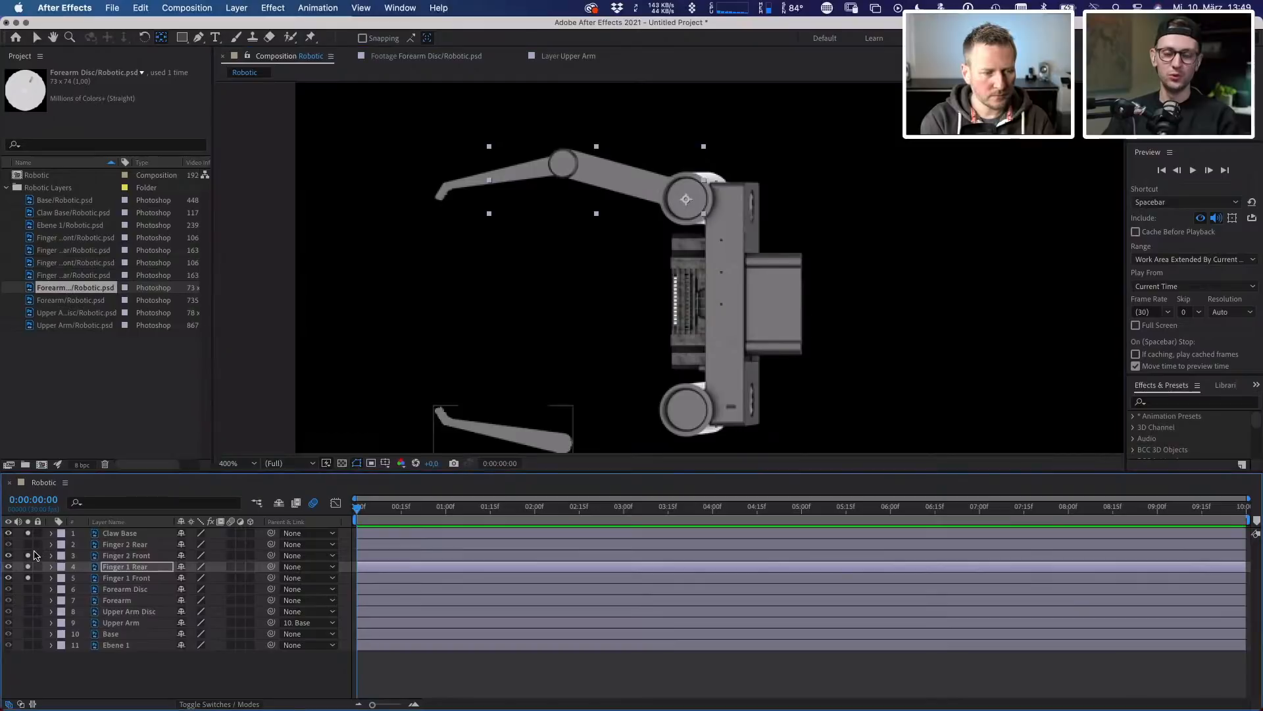
left_click(119, 556)
left_click_drag(531, 408, 560, 340)
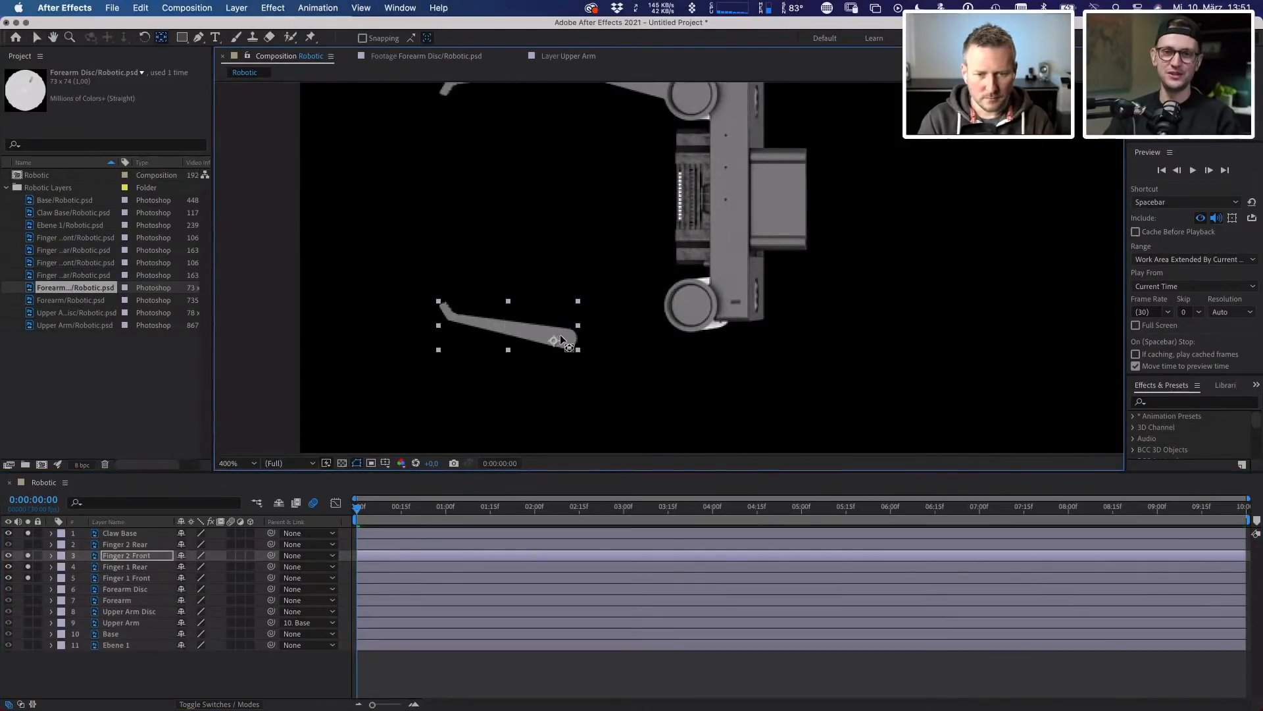
left_click(28, 544)
left_click_drag(564, 339, 566, 340)
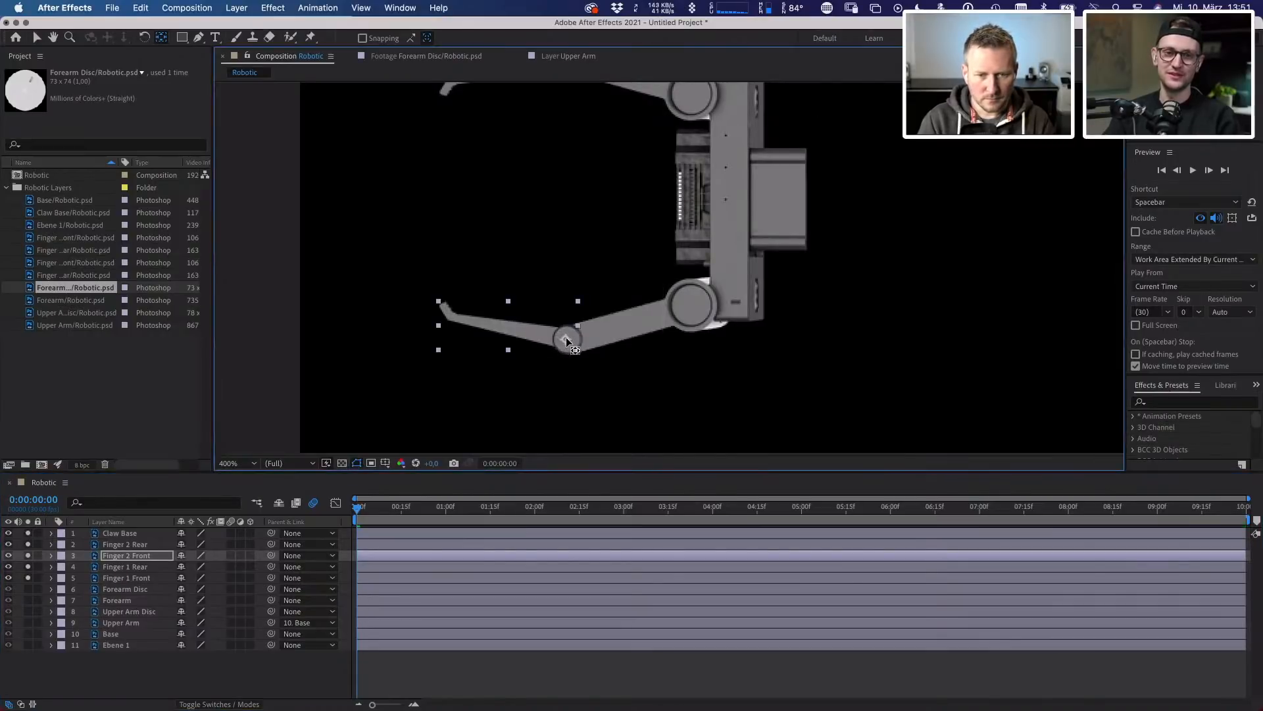
left_click_drag(602, 295, 598, 319)
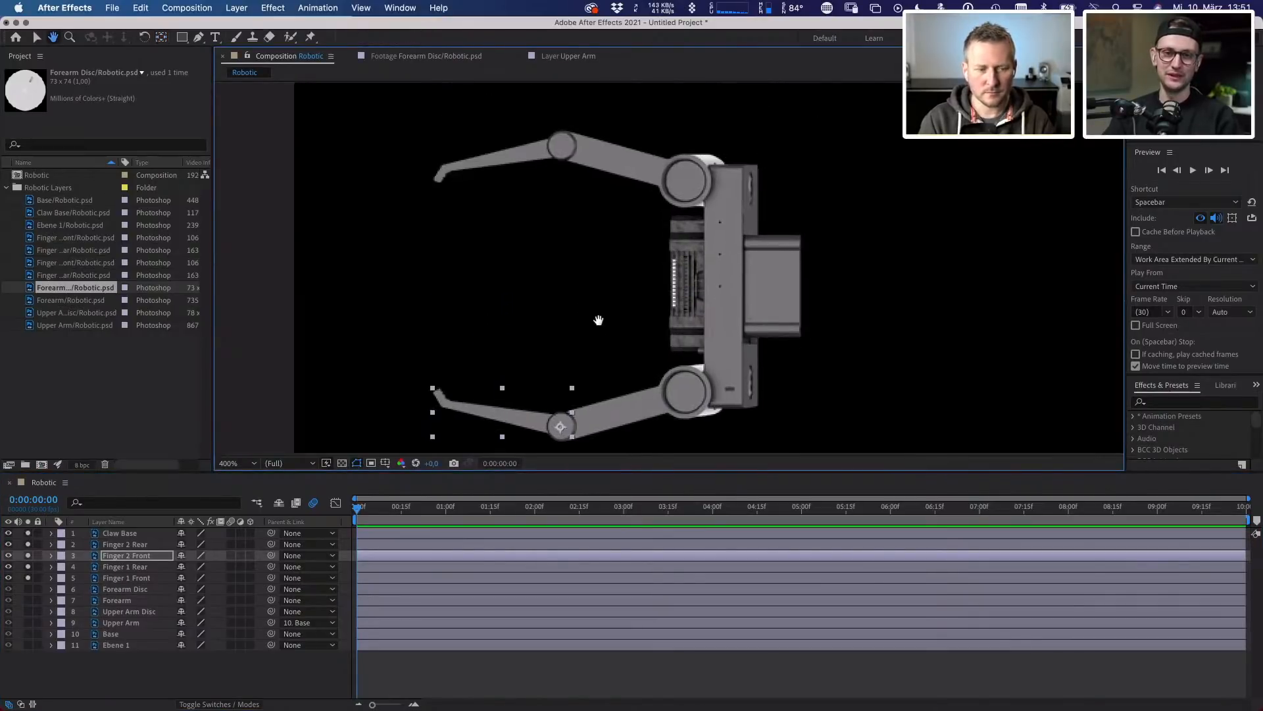
- Check the Finger 1 layers' anchor points and move Finger 2 Rear's anchor point to the centre of the lower claw base joint
double_click(127, 567)
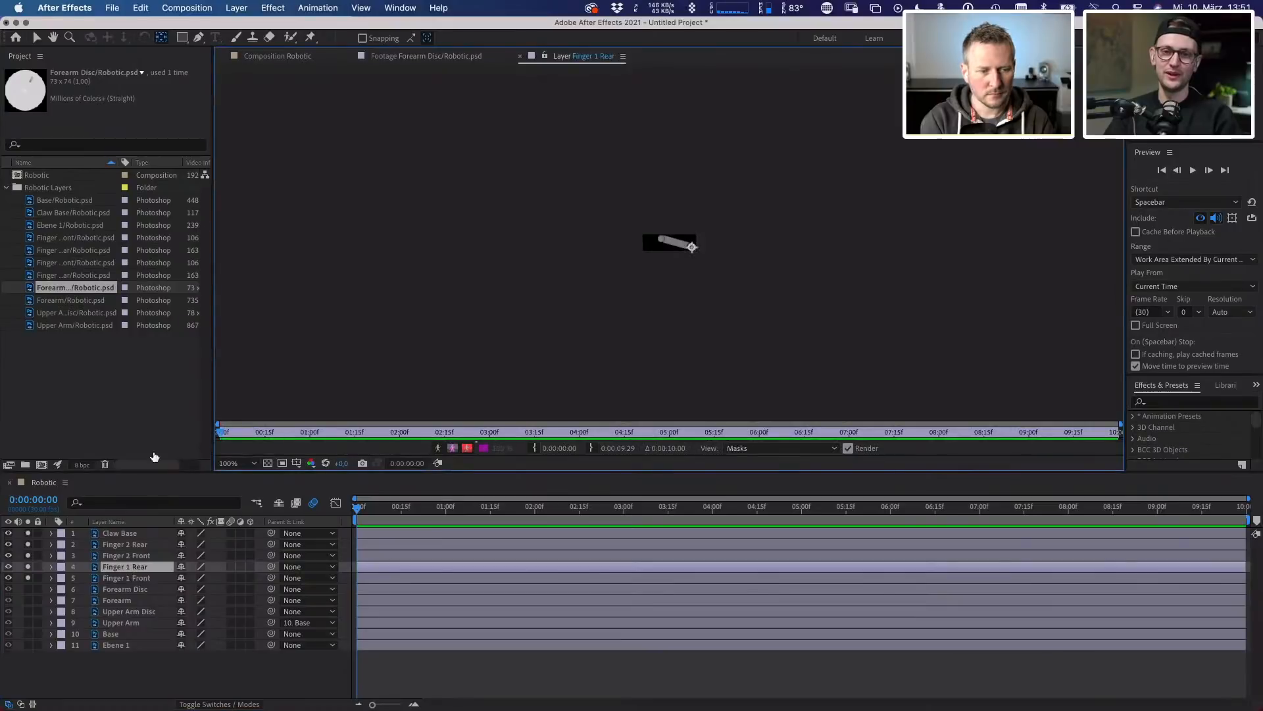
left_click(277, 55)
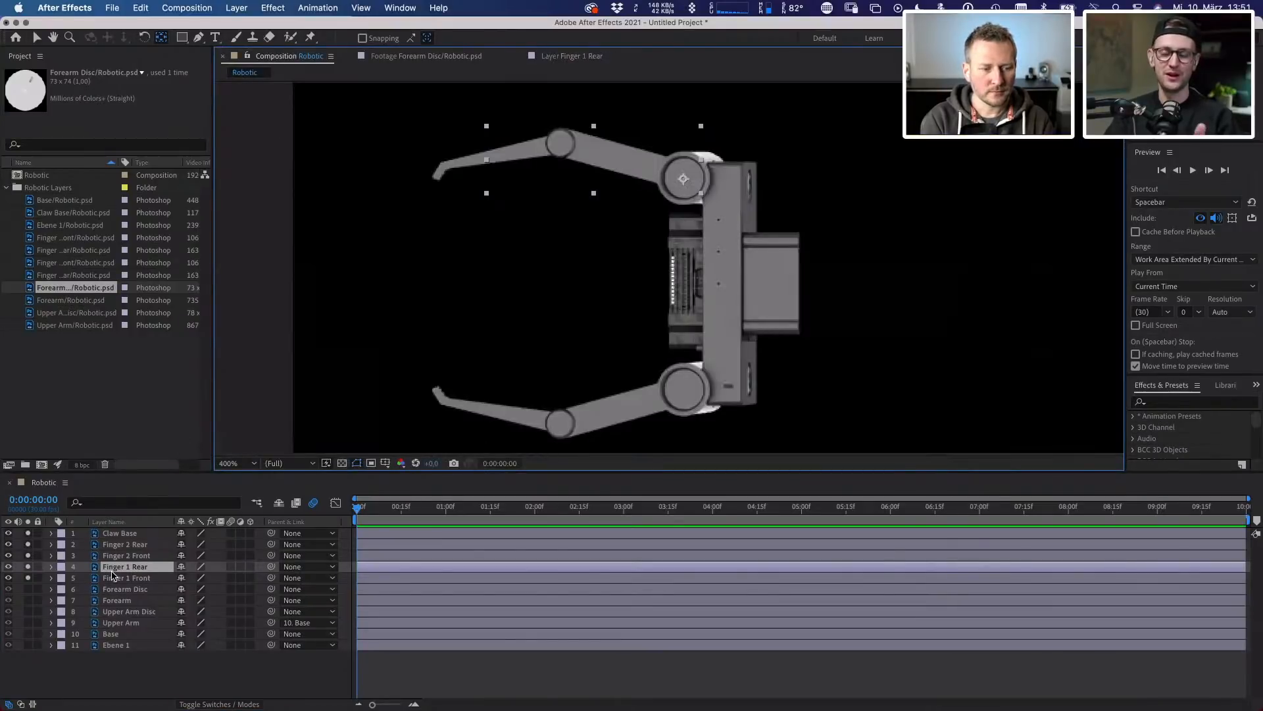
left_click(112, 579)
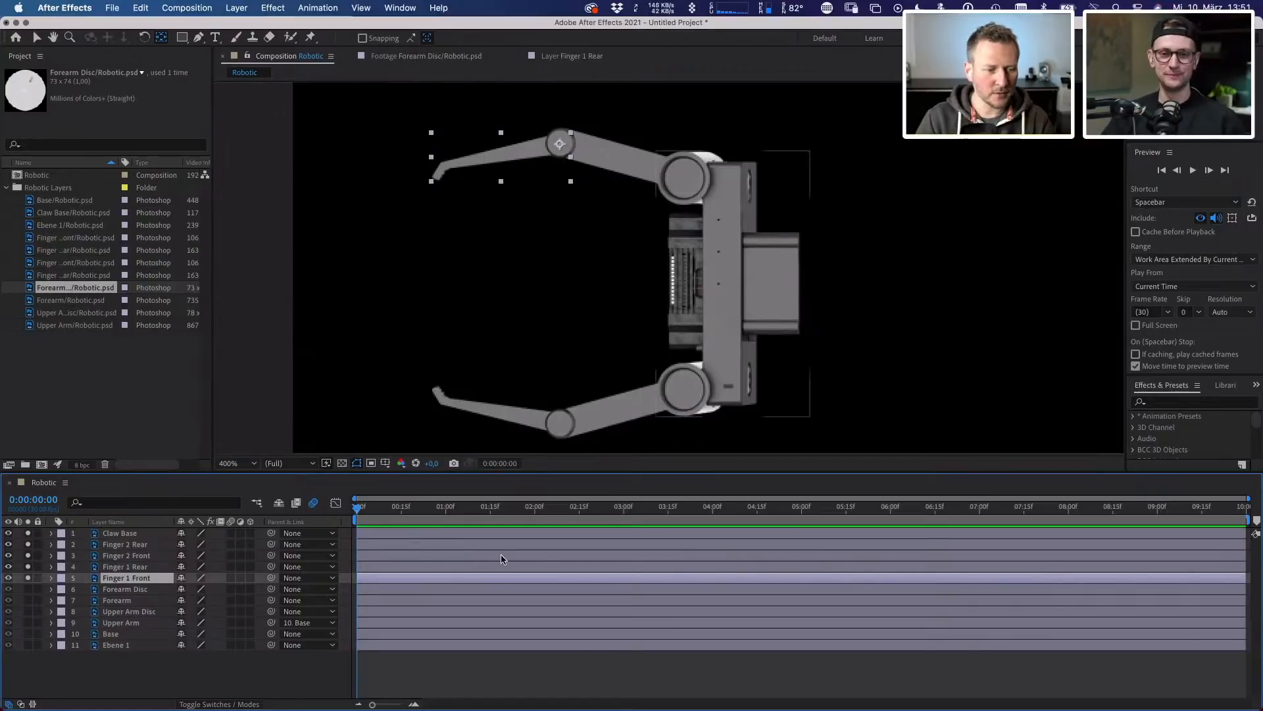
left_click(110, 555)
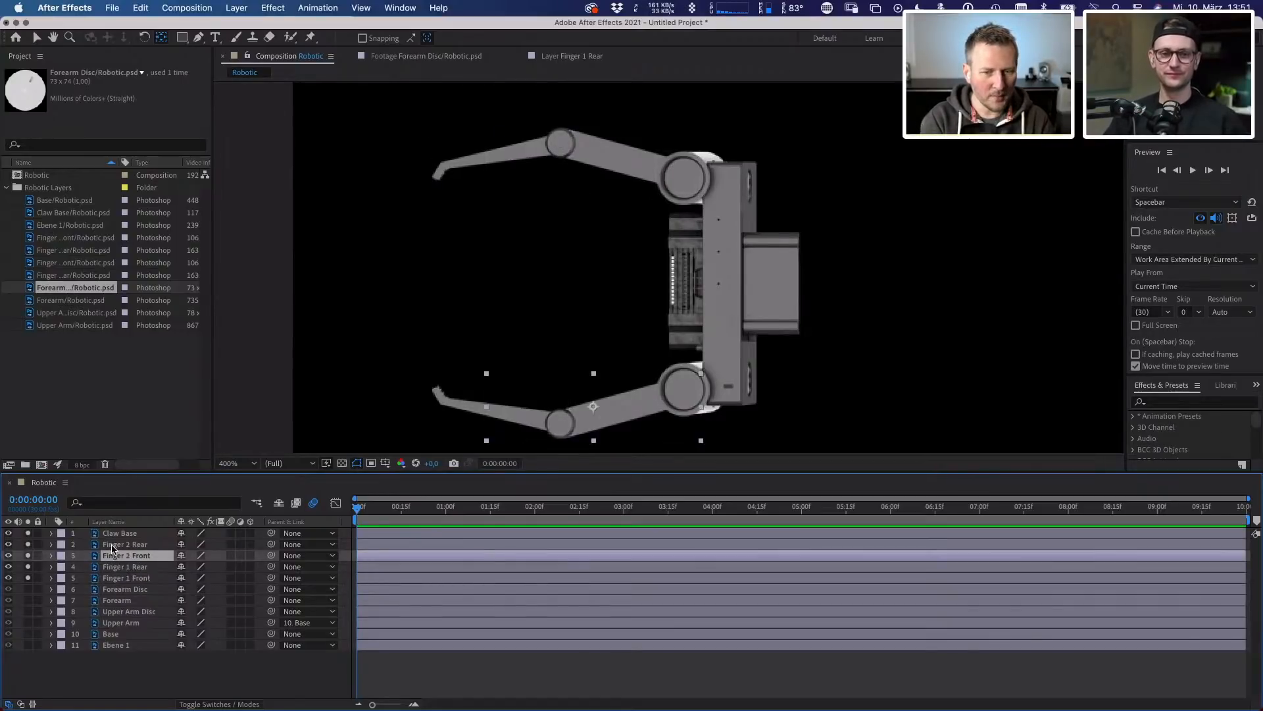
left_click(110, 544)
left_click_drag(592, 404, 684, 385)
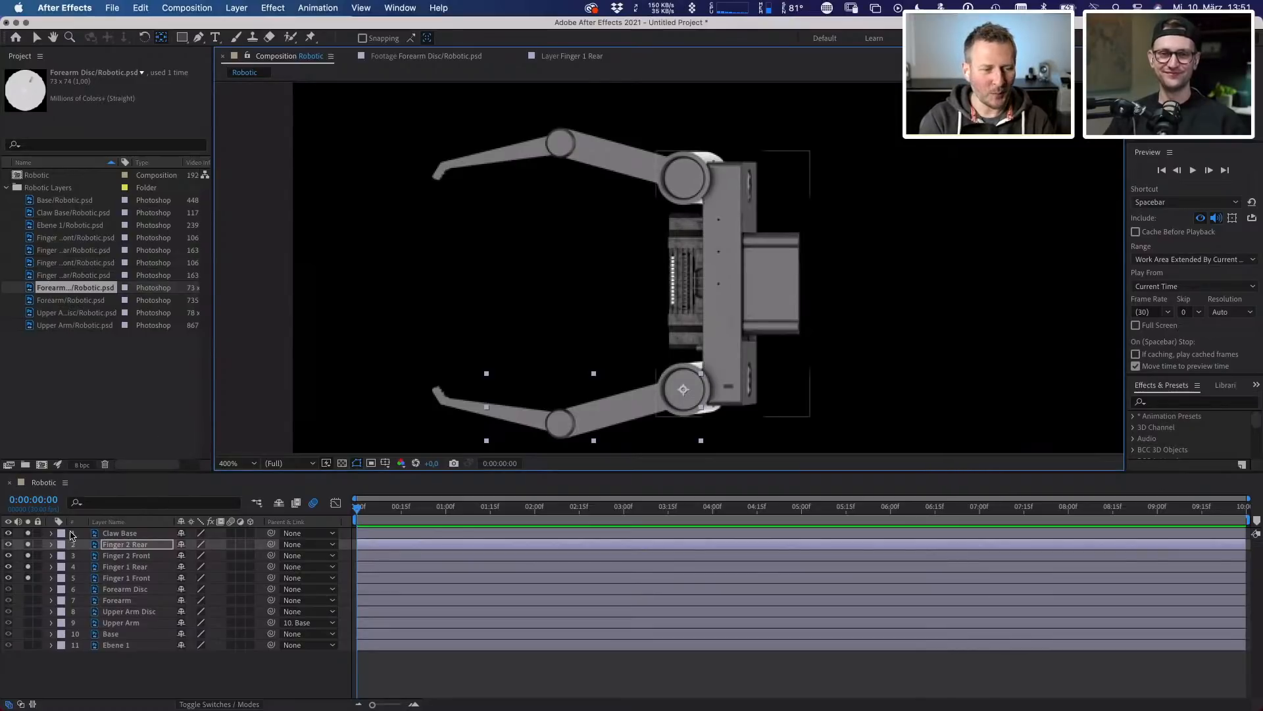
- Solo Forearm Disc and Forearm, and move Claw Base's anchor point to the centre of the forearm's wrist disc
left_click(113, 533)
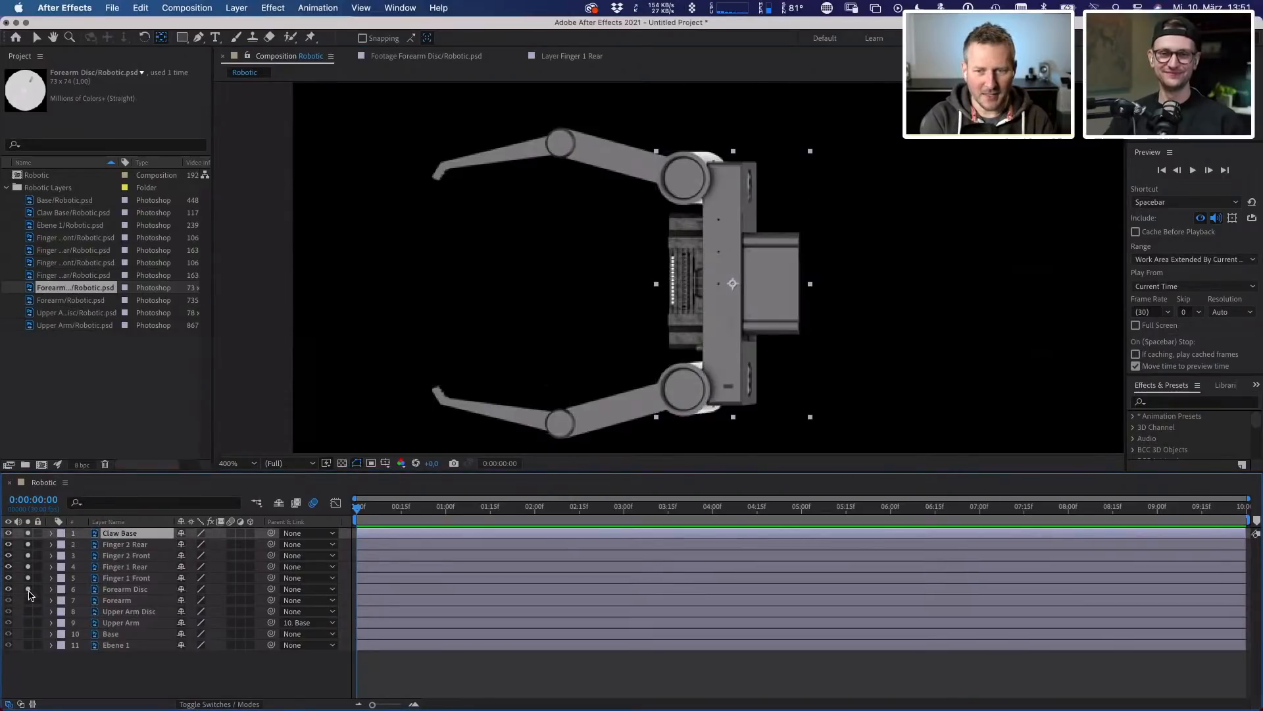
left_click(27, 600)
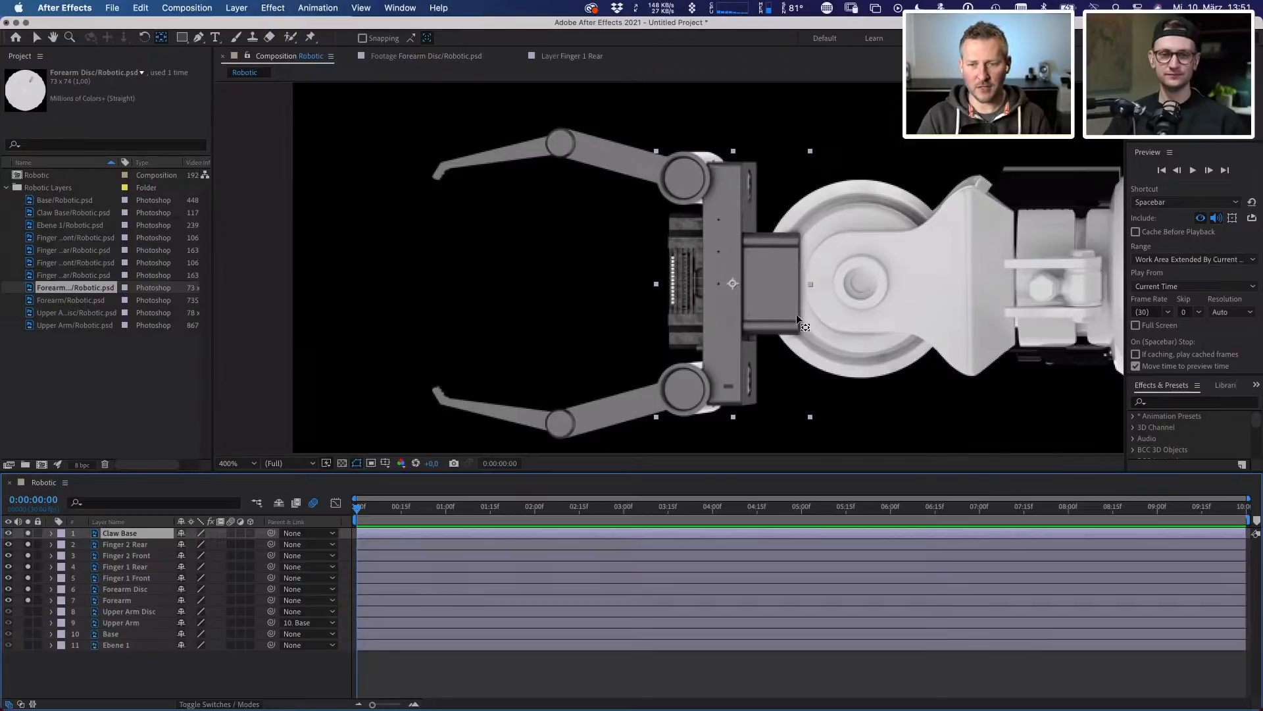
left_click(729, 283)
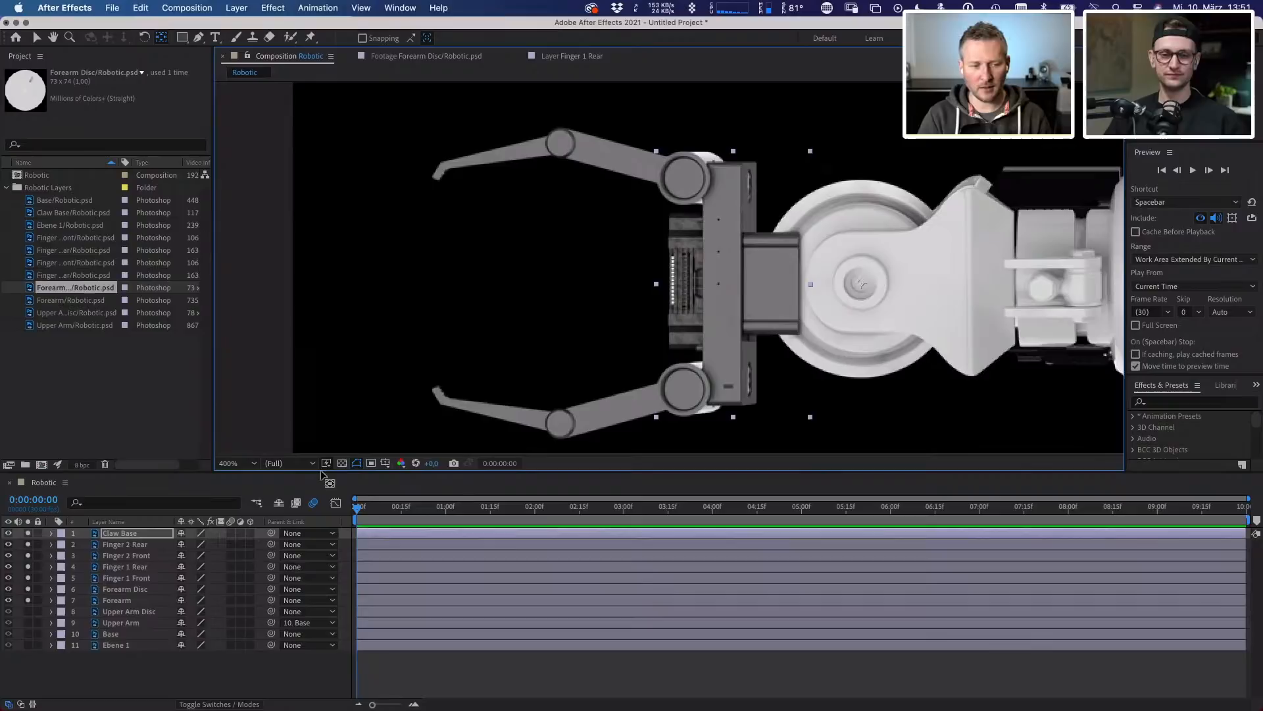
- Reveal Claw Base's Rotation property, try rotating it around the wrist anchor point and restore it to 0°
key("v")
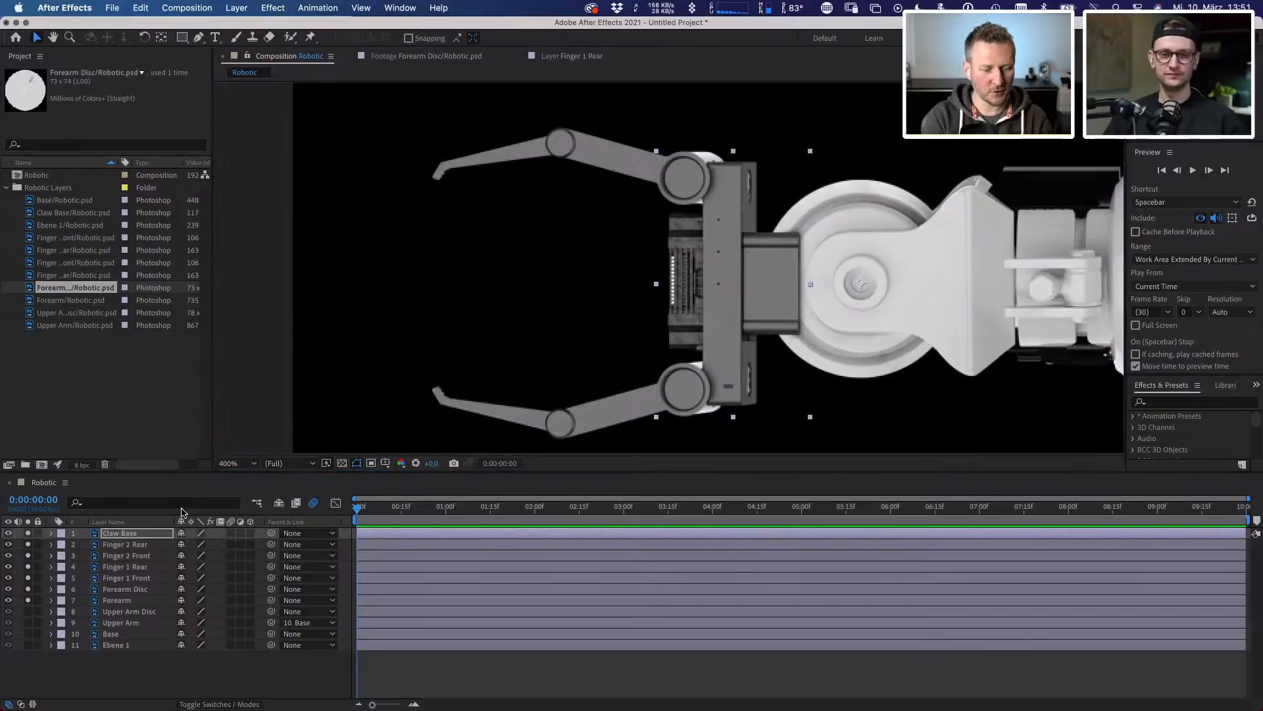
key("r")
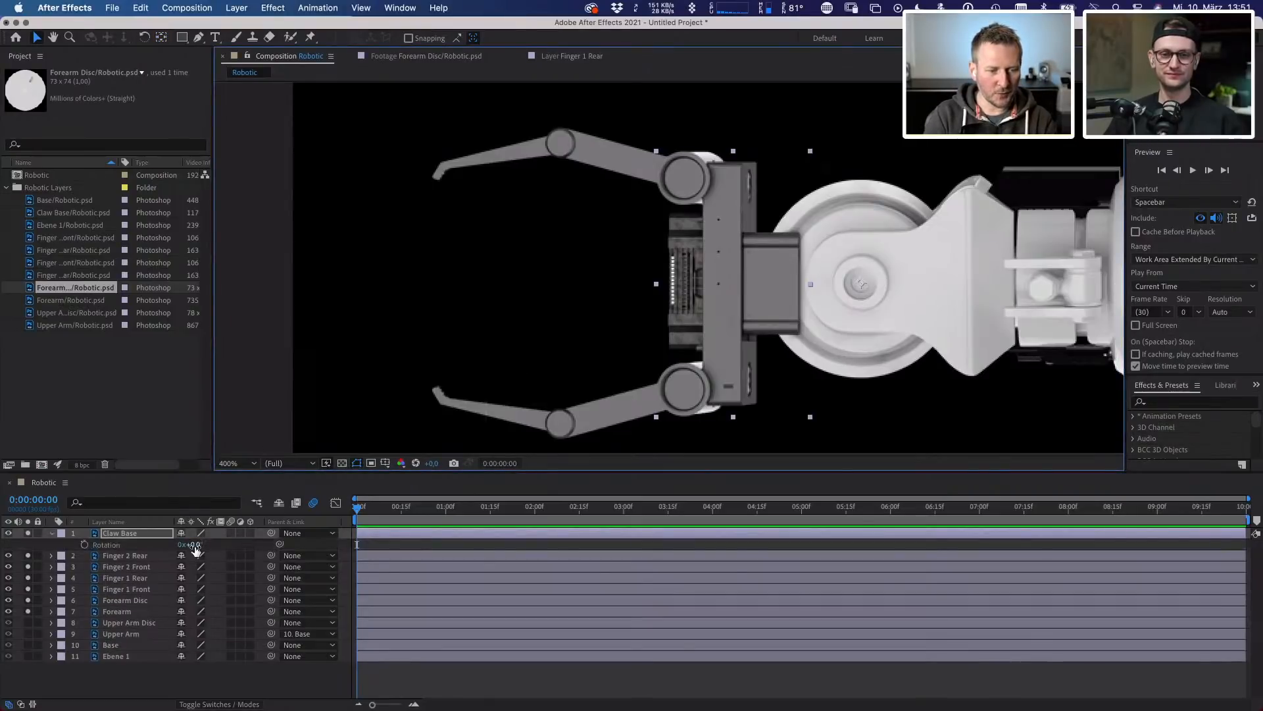
left_click_drag(196, 550, 246, 579)
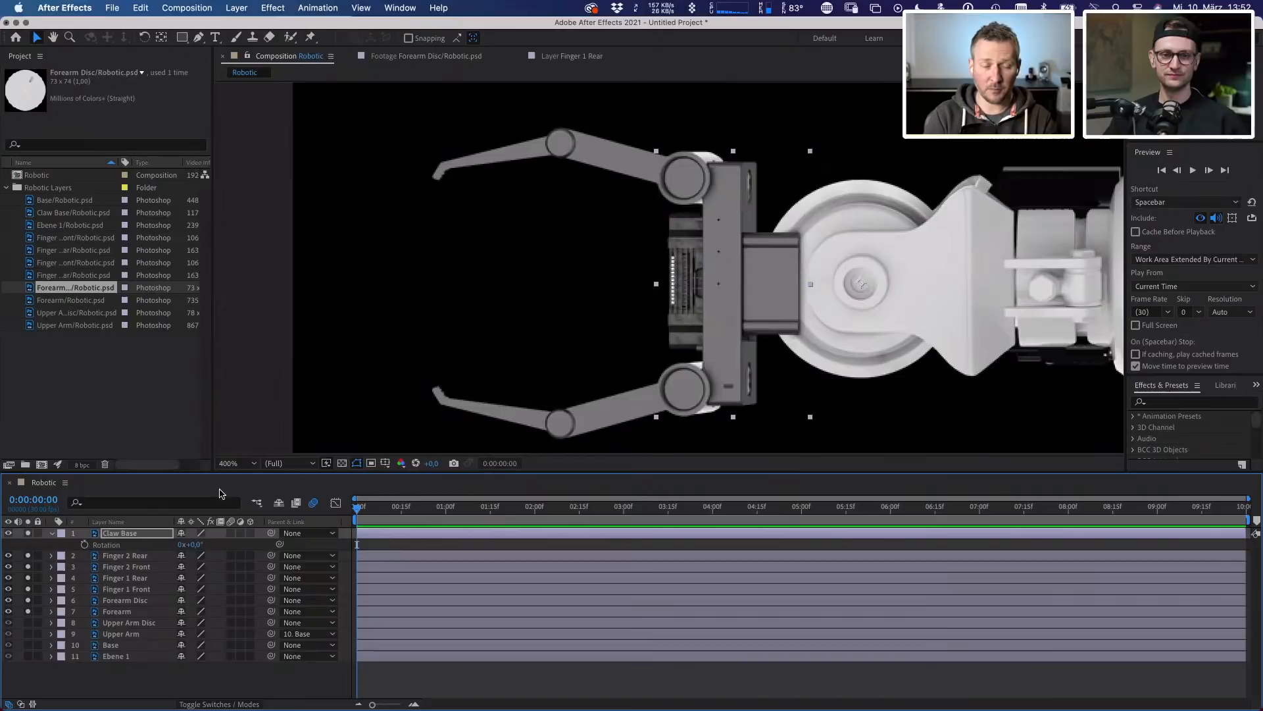
- Parent the Finger 1 Front layer to Finger 1 Rear and select Finger 1 Rear
left_click(137, 579)
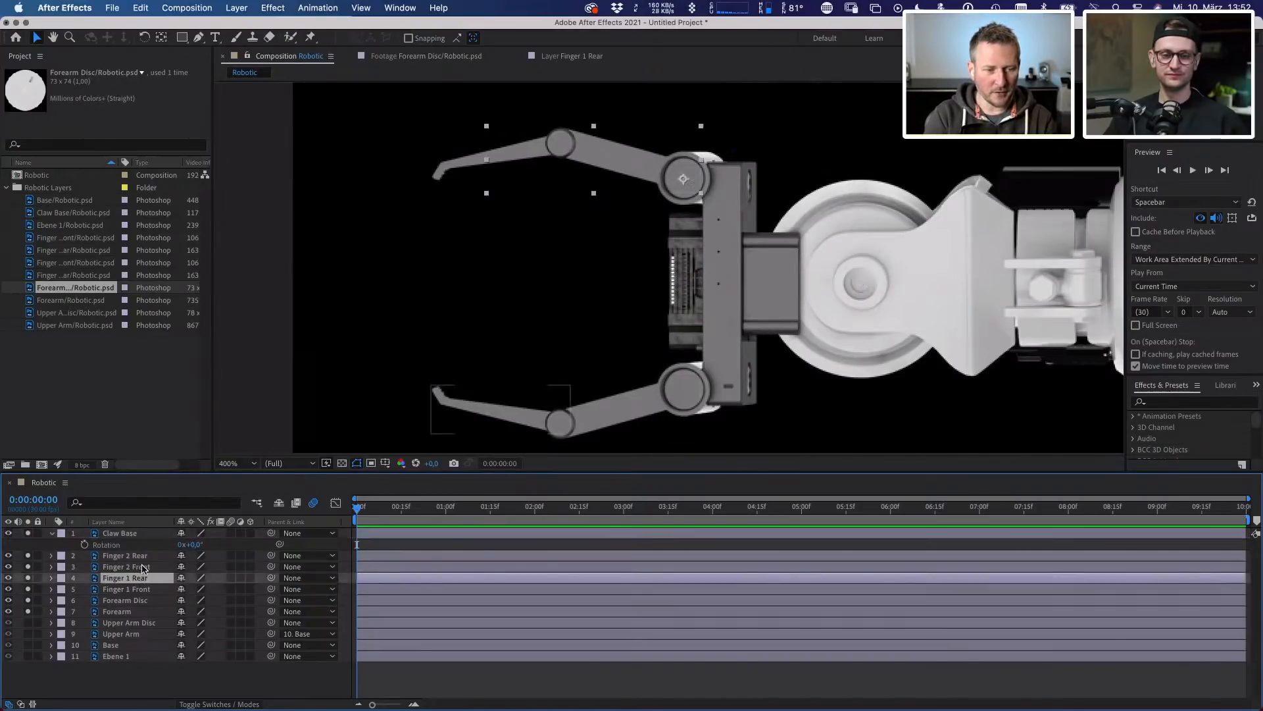
left_click(146, 590)
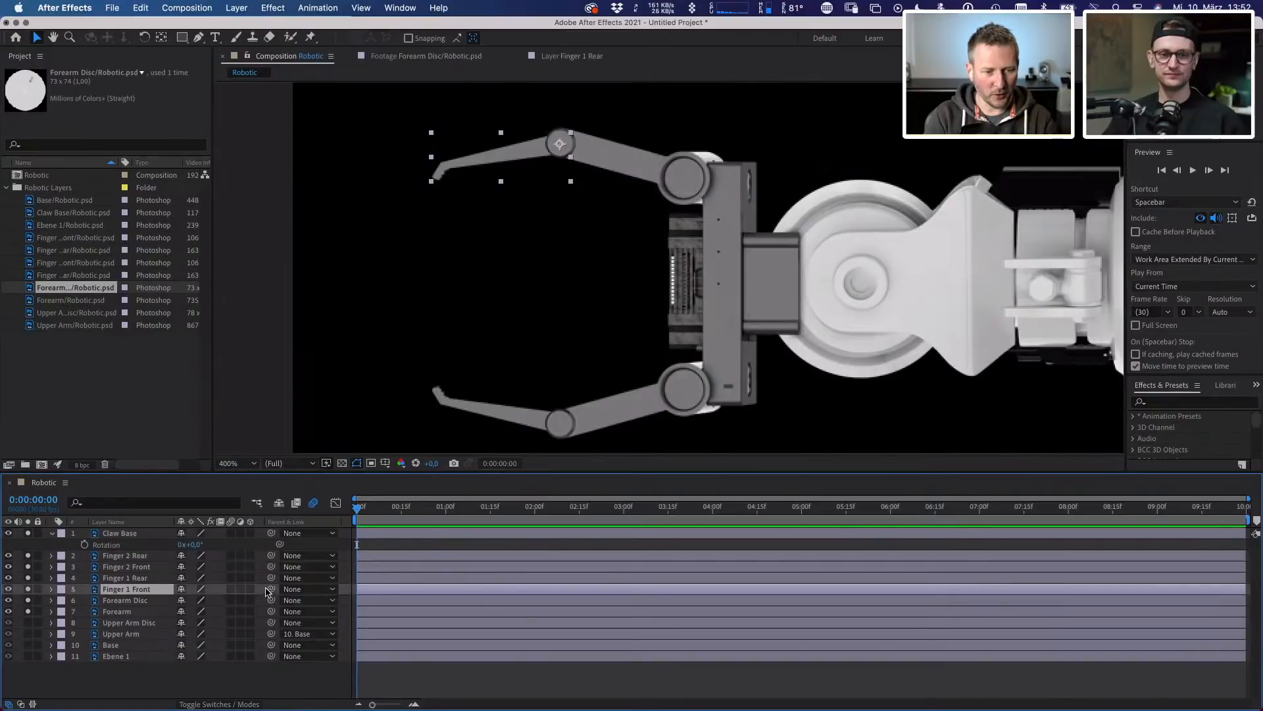
left_click_drag(271, 589, 135, 579)
left_click(136, 578)
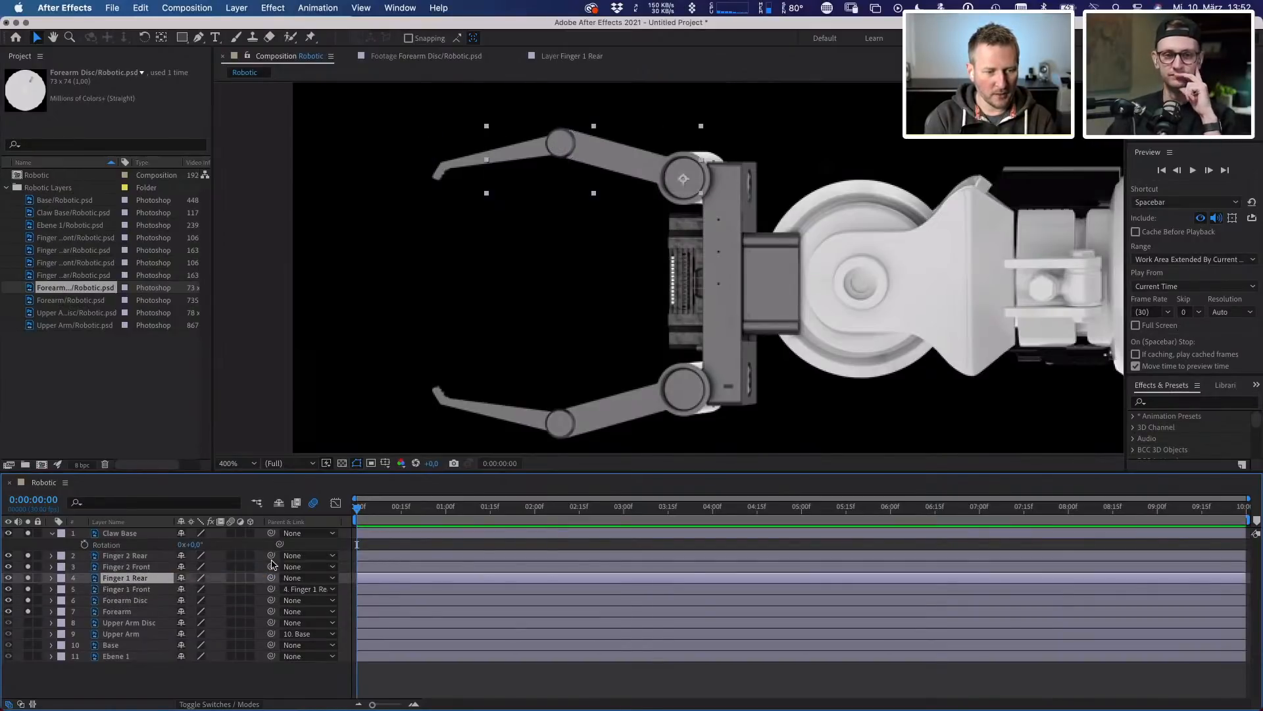
- Parent Finger 1 Rear to Claw Base, Finger 2 Front to Finger 2 Rear, and Finger 2 Rear to Claw Base
left_click_drag(271, 577, 128, 538)
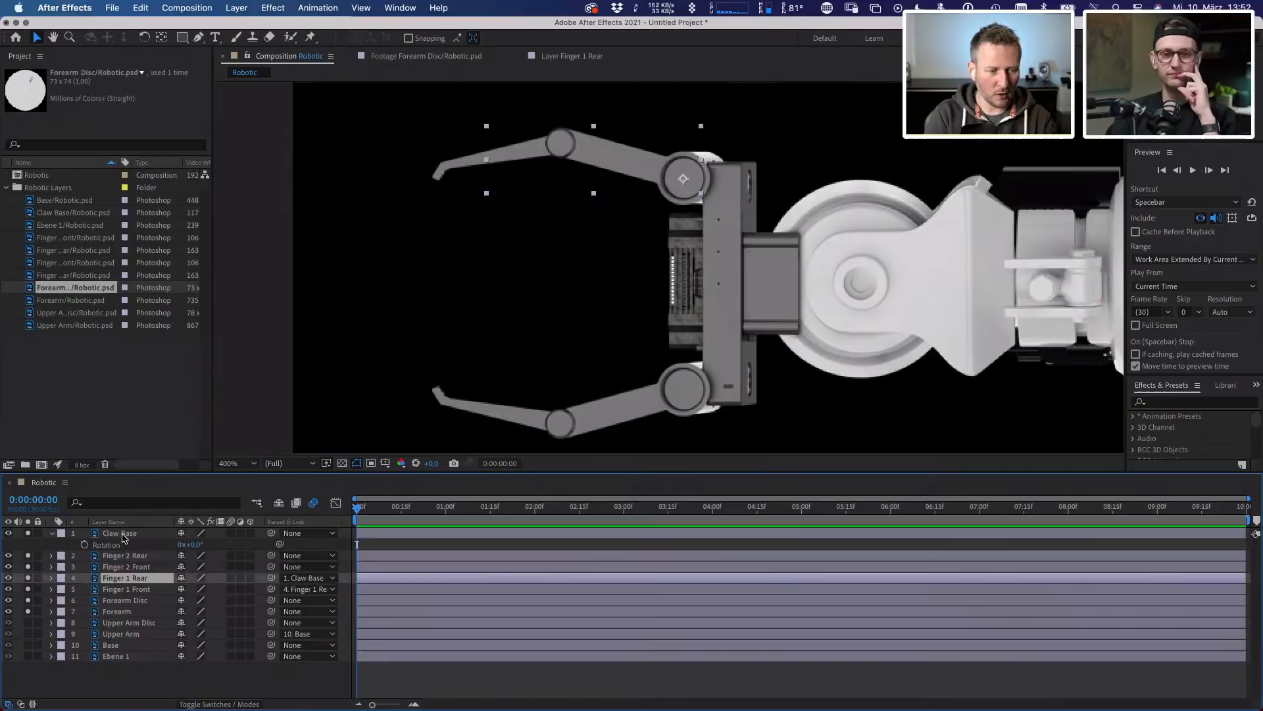
left_click(130, 567)
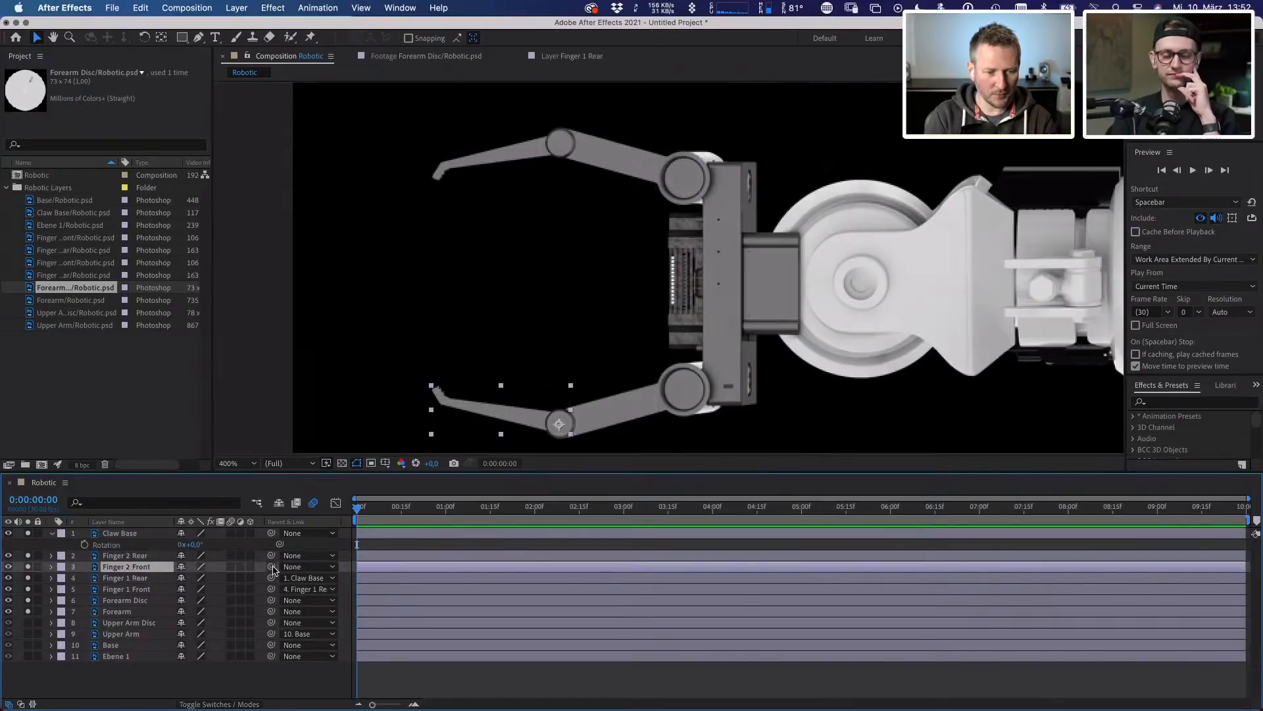
left_click_drag(271, 567, 135, 558)
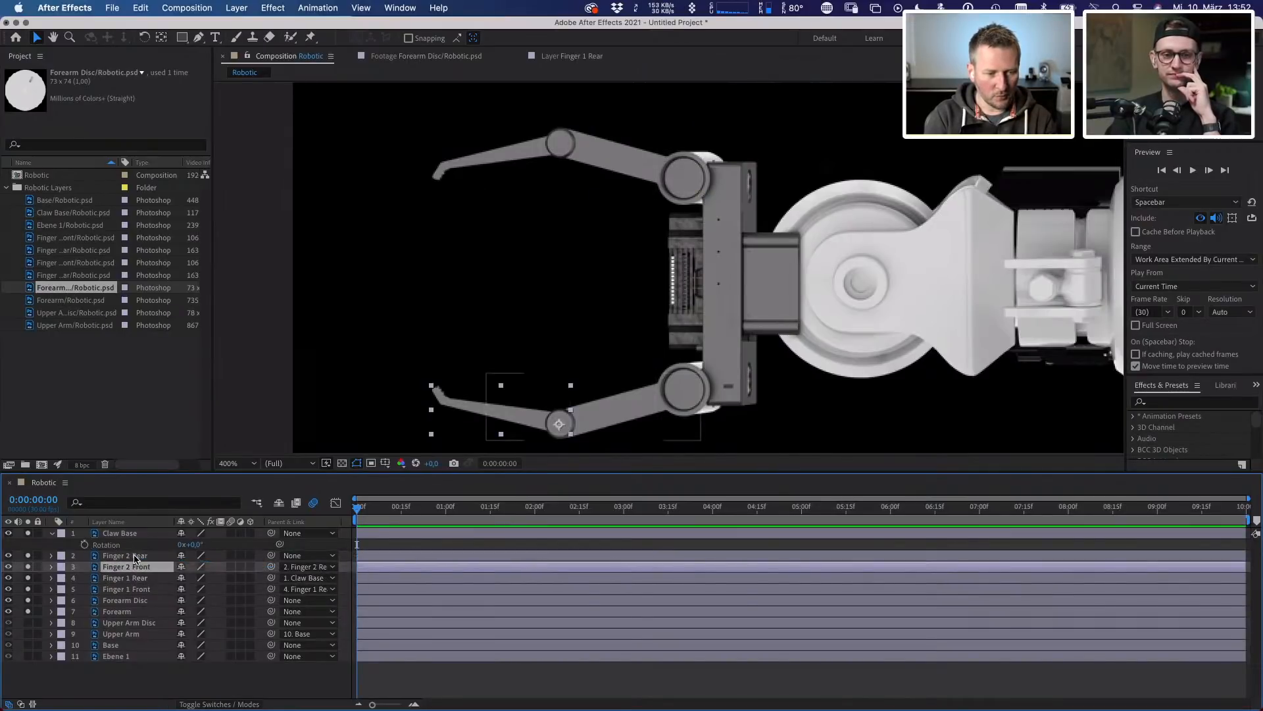
left_click(135, 558)
left_click_drag(271, 555, 188, 546)
- Try rotating Claw Base with its fingers, restore its rotation, check Finger 2 Rear's Rotation and collapse both layers' properties
key("comma")
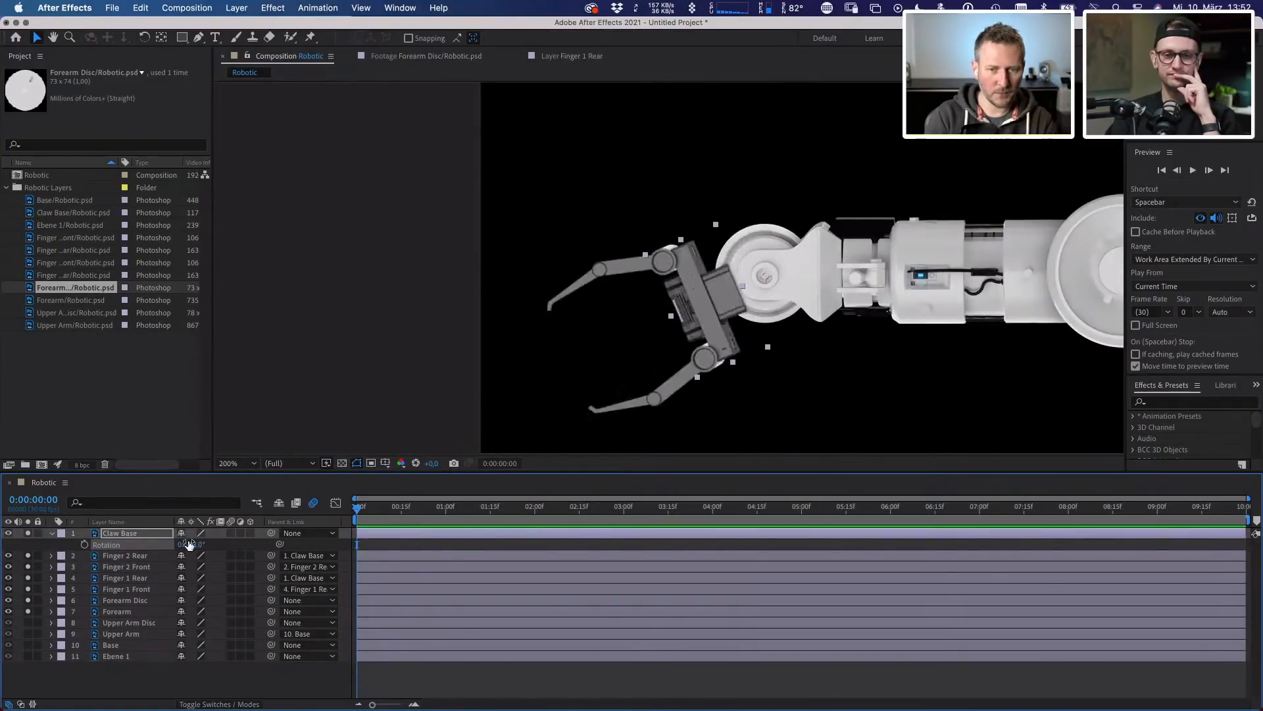
key("super+z")
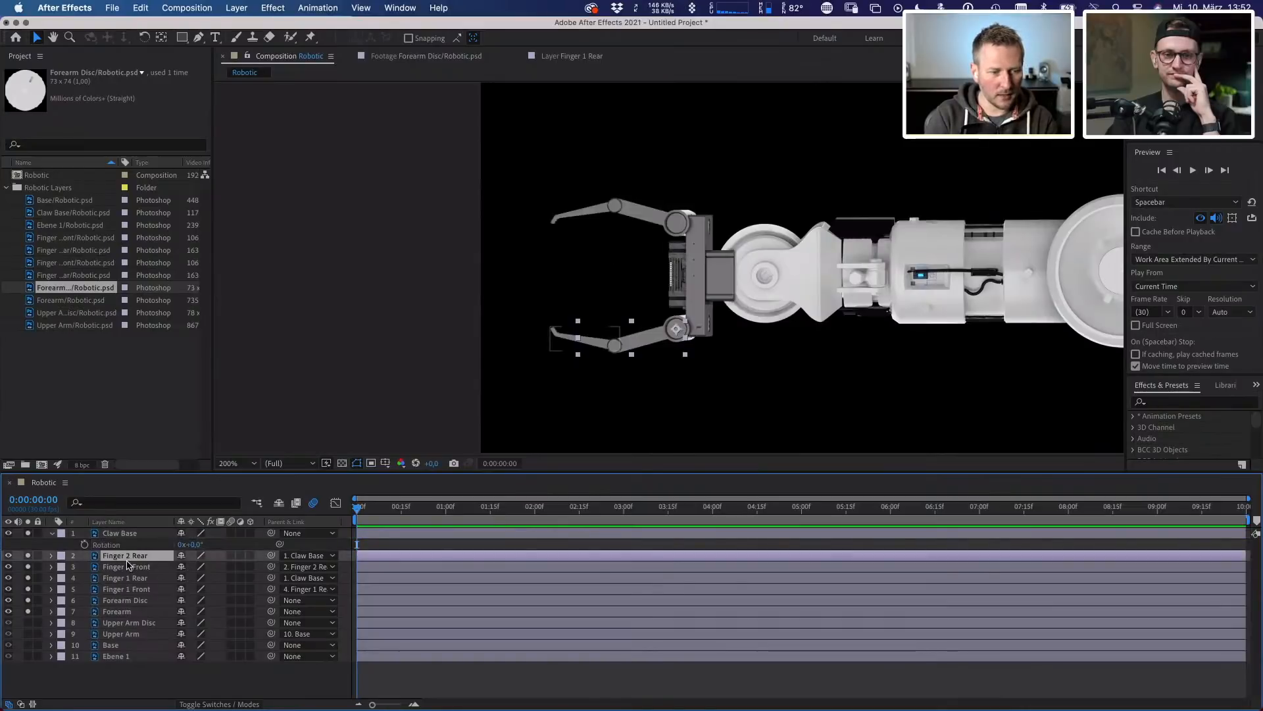
key("r")
mouse_move(192, 566)
left_mouse_down()
mouse_move(208, 565)
mouse_move(193, 568)
left_mouse_up()
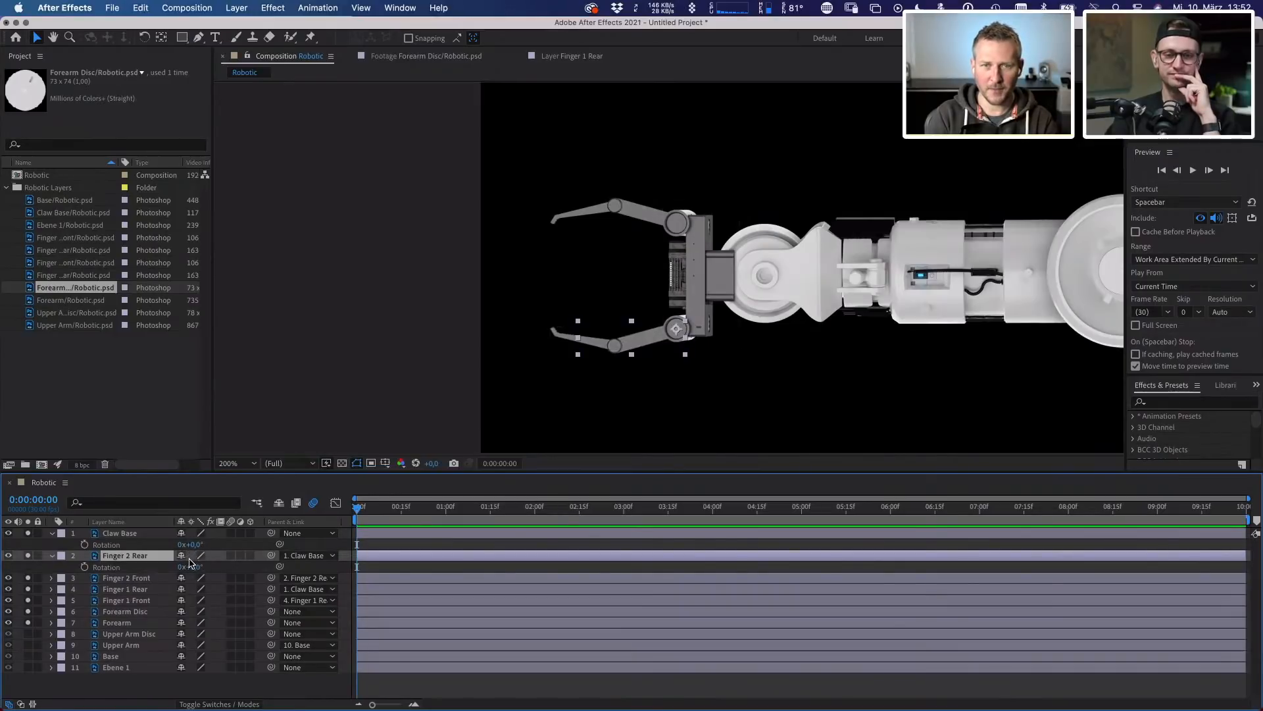
left_click(52, 555)
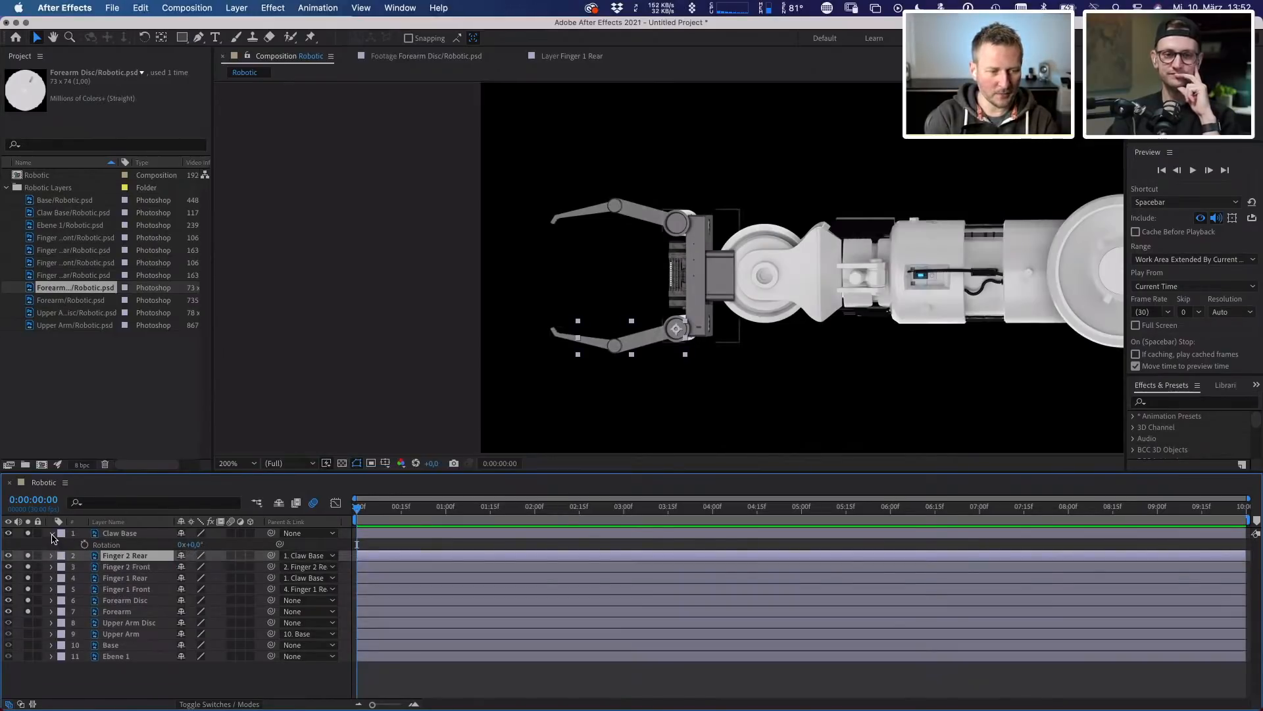
left_click(52, 533)
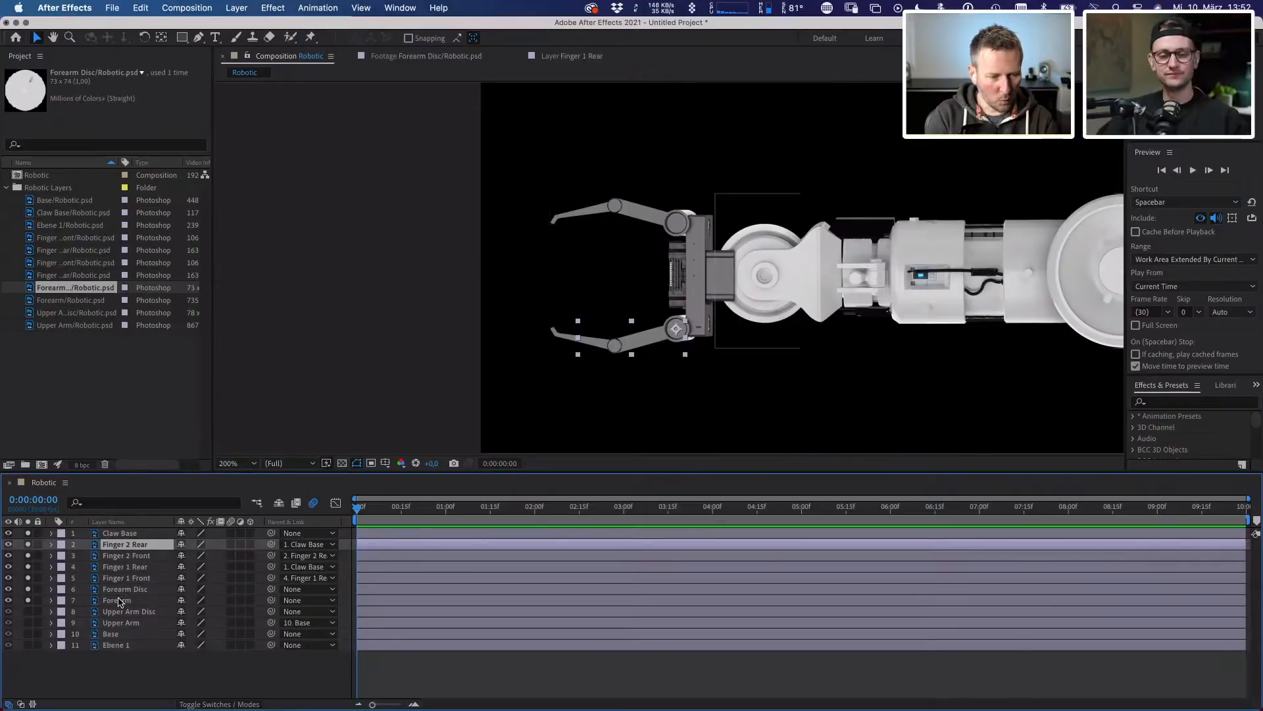
- Solo Upper Arm Disc and Upper Arm along with the other arm layers, try rotating Upper Arm and undo the rotation
left_click(122, 599)
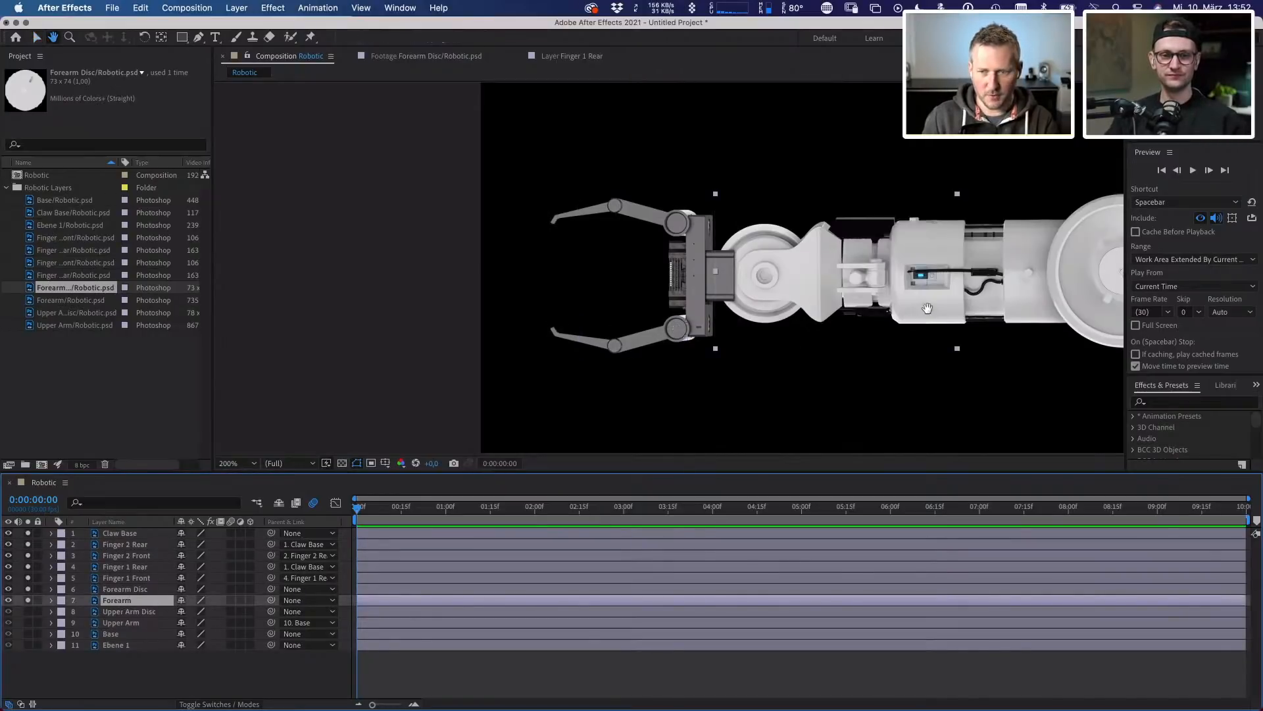
left_click_drag(927, 307, 472, 304)
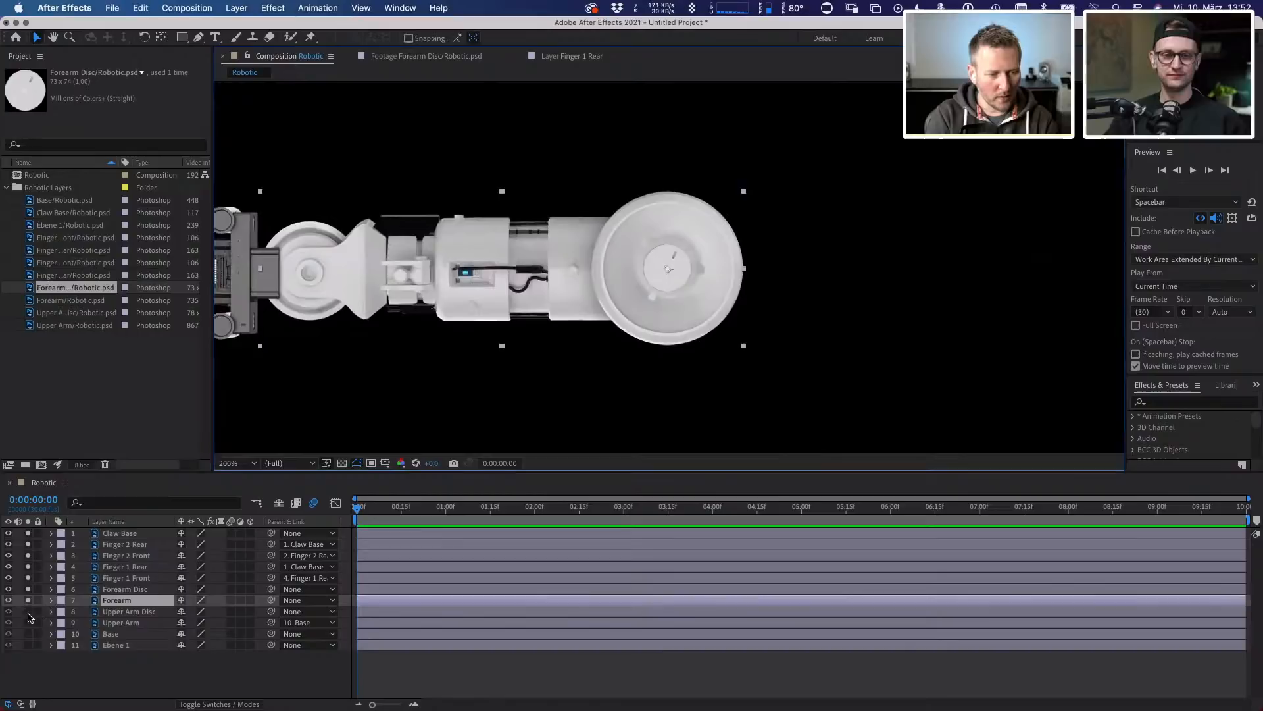
left_click(28, 611)
left_click(28, 622)
left_click(122, 623)
key("r")
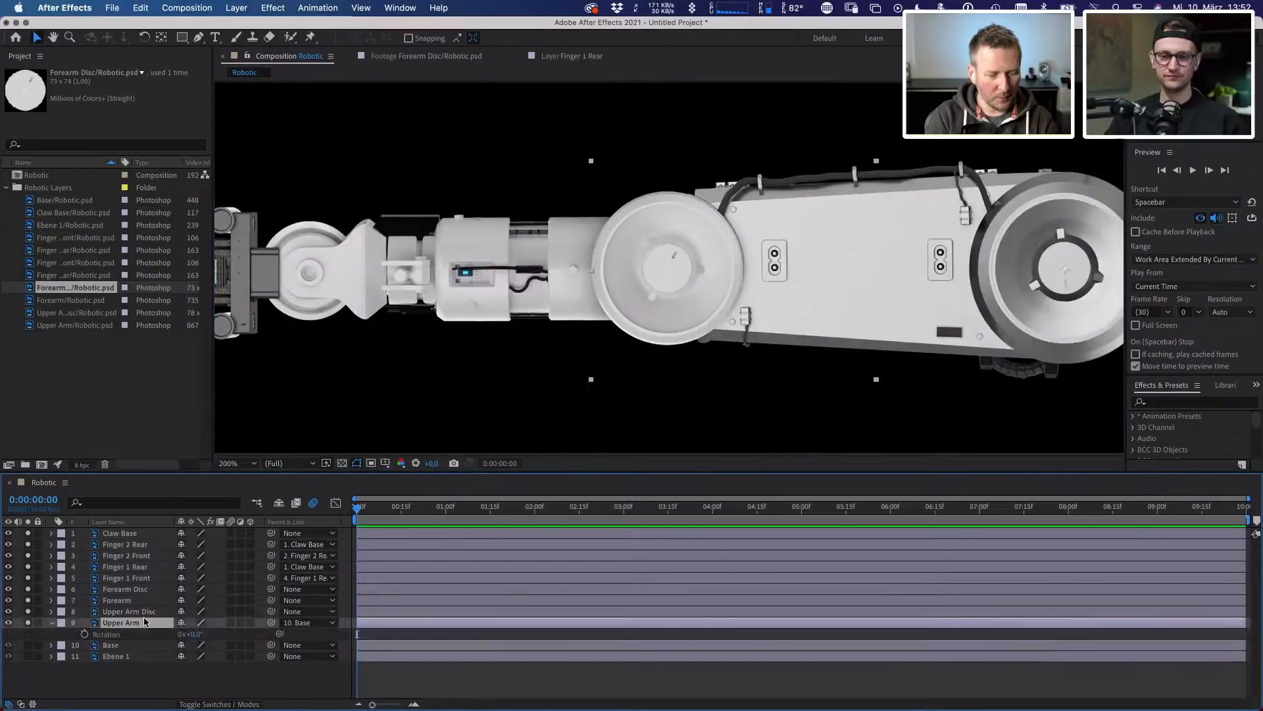
mouse_move(196, 632)
left_mouse_down()
mouse_move(212, 633)
mouse_move(195, 633)
left_mouse_up()
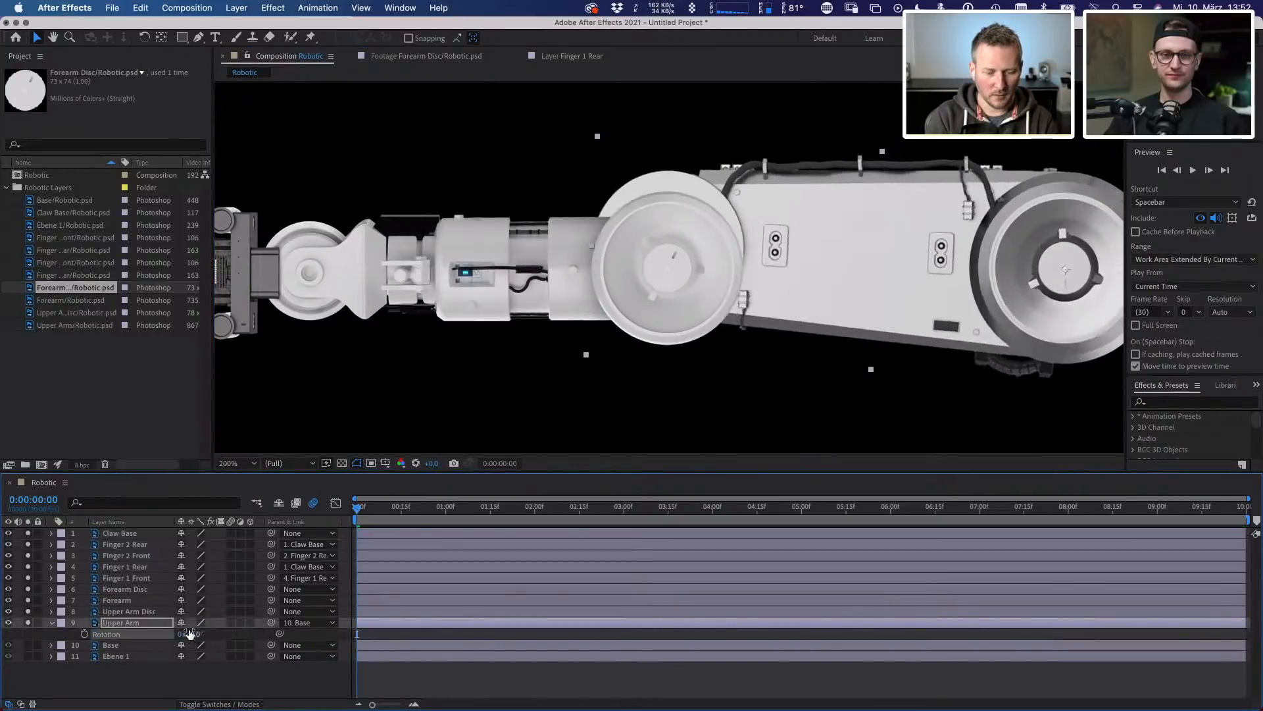
key("super+z")
- Parent Forearm to Upper Arm, widen the Parent & Link column and leave Upper Arm Disc's parent at None
left_click(170, 600)
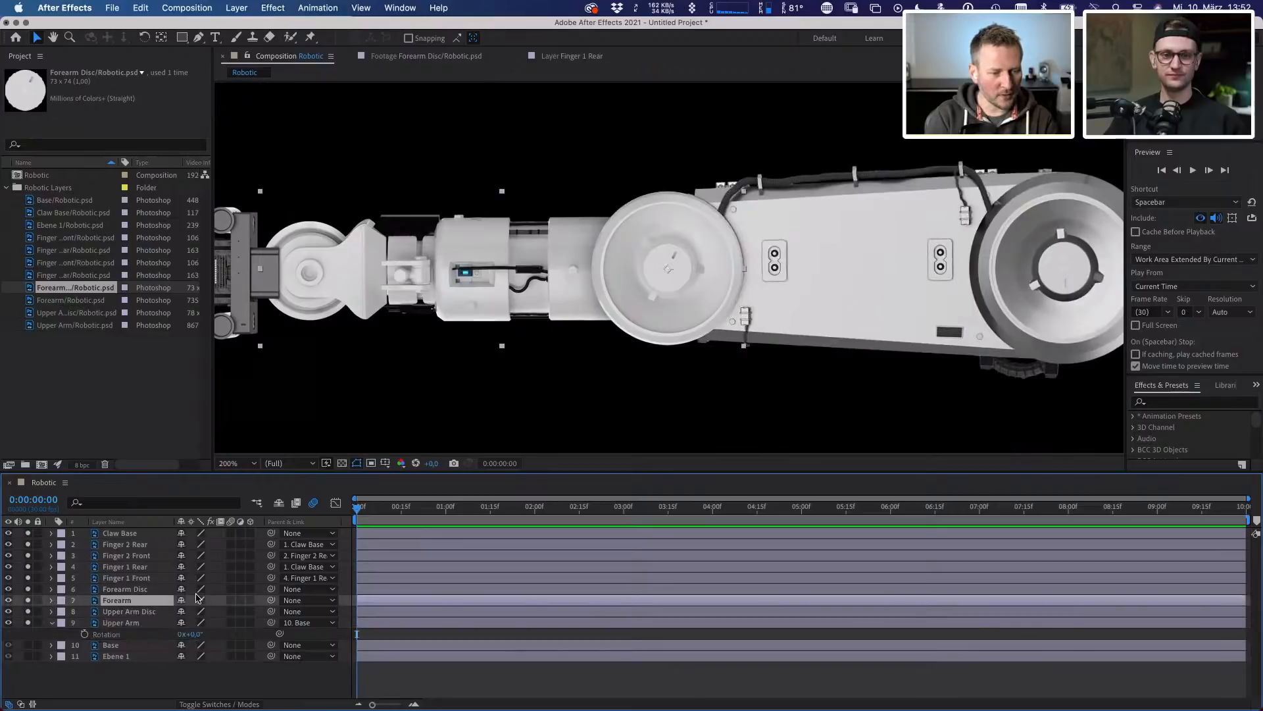
left_click_drag(269, 604, 121, 622)
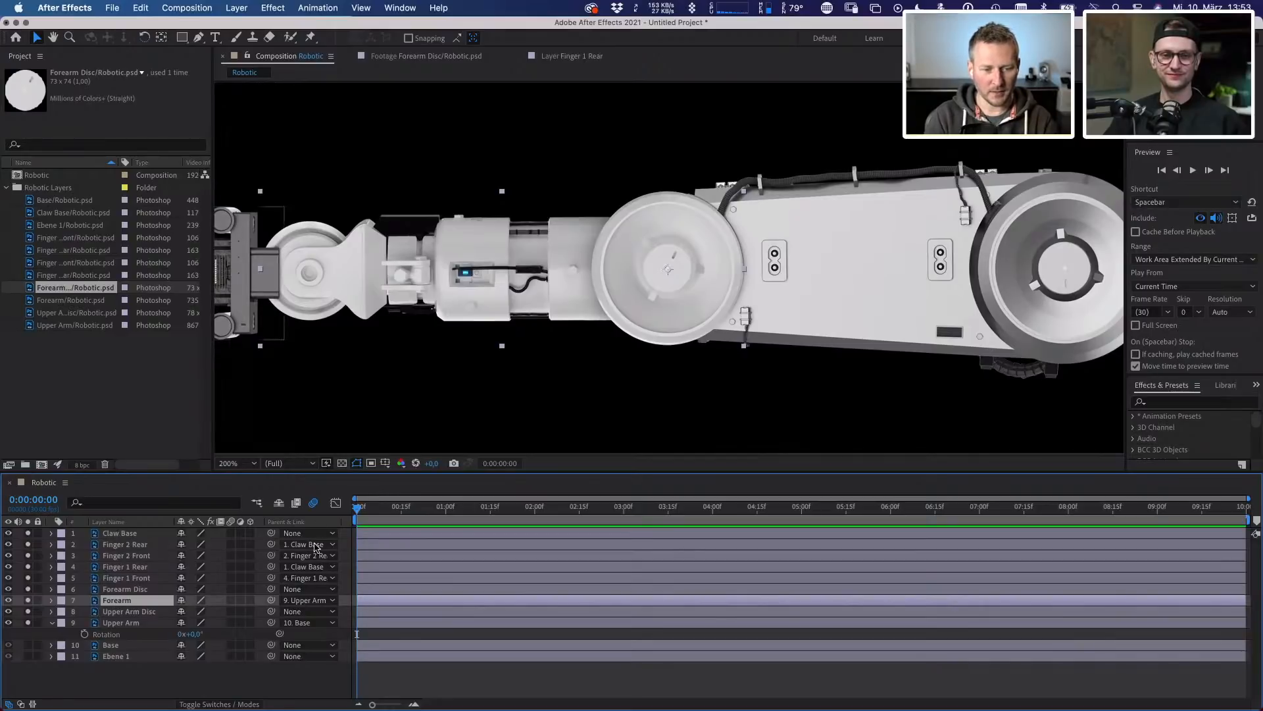
left_click_drag(355, 520, 411, 520)
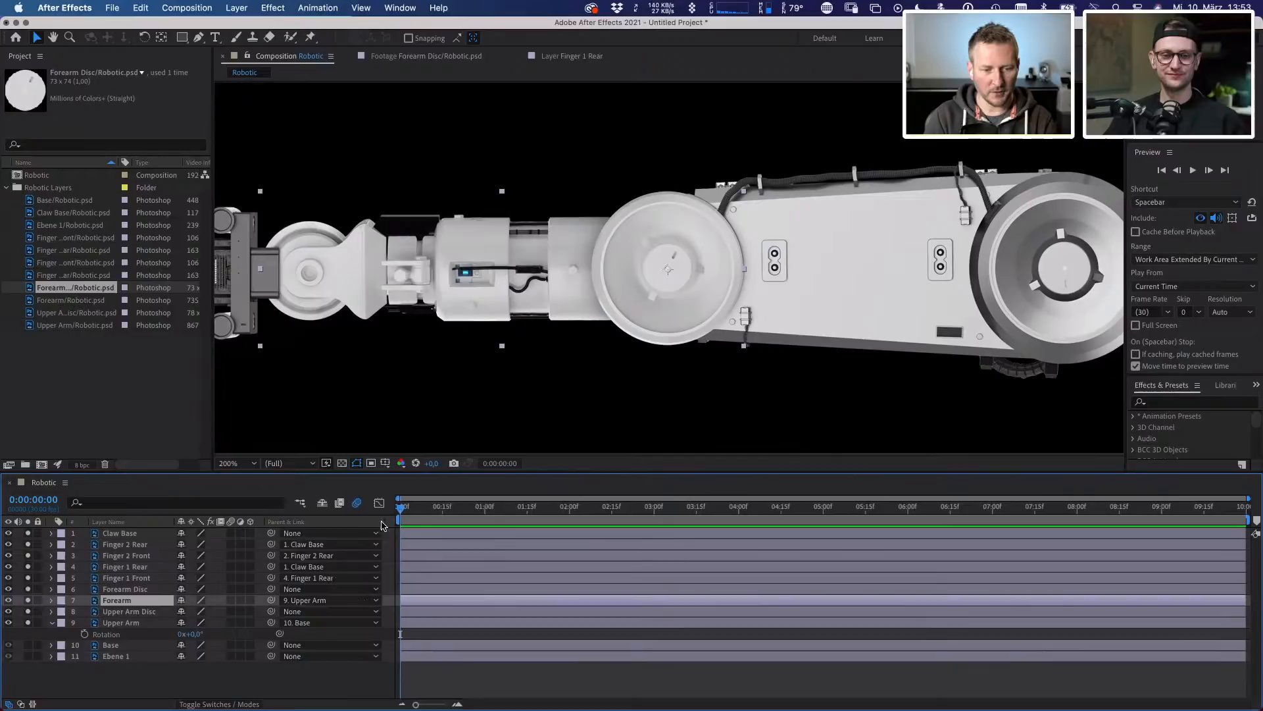
left_click(314, 611)
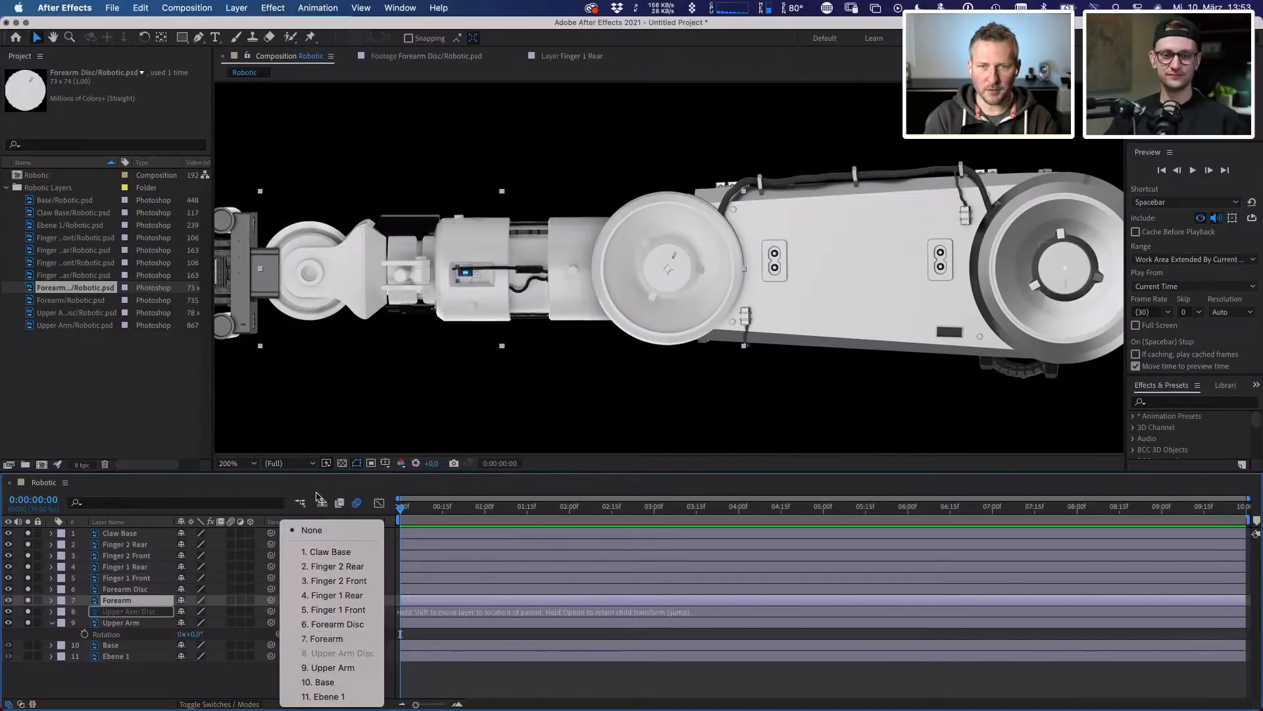
left_click(317, 529)
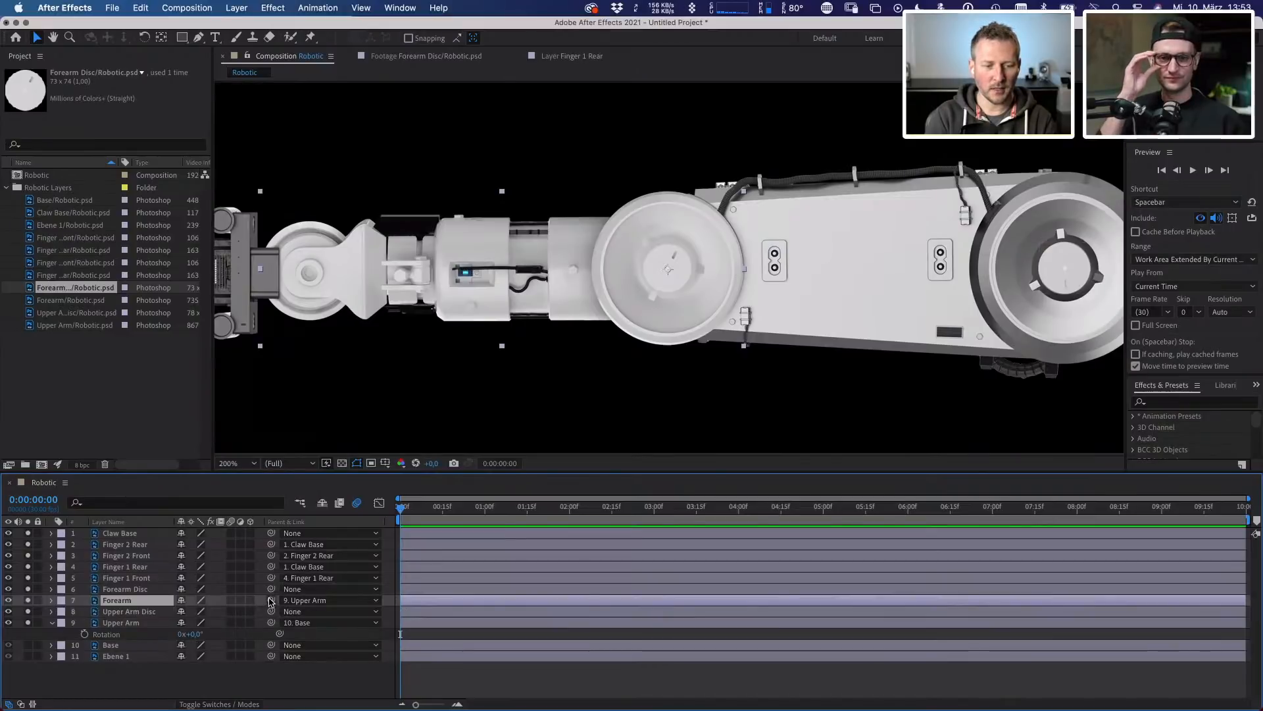
- Collapse Upper Arm's properties and turn off soloing on all layers to show the whole arm
left_click_drag(274, 601, 247, 644)
left_click(51, 623)
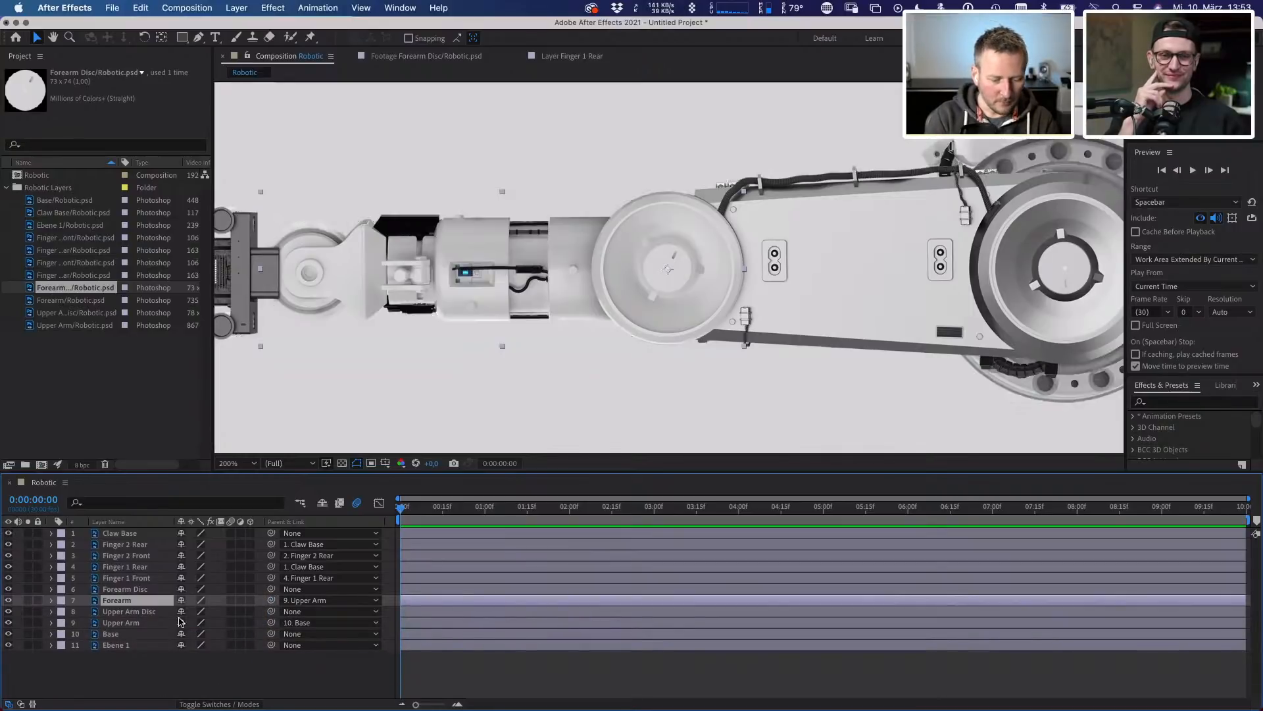
key("h")
left_click_drag(436, 364, 429, 395)
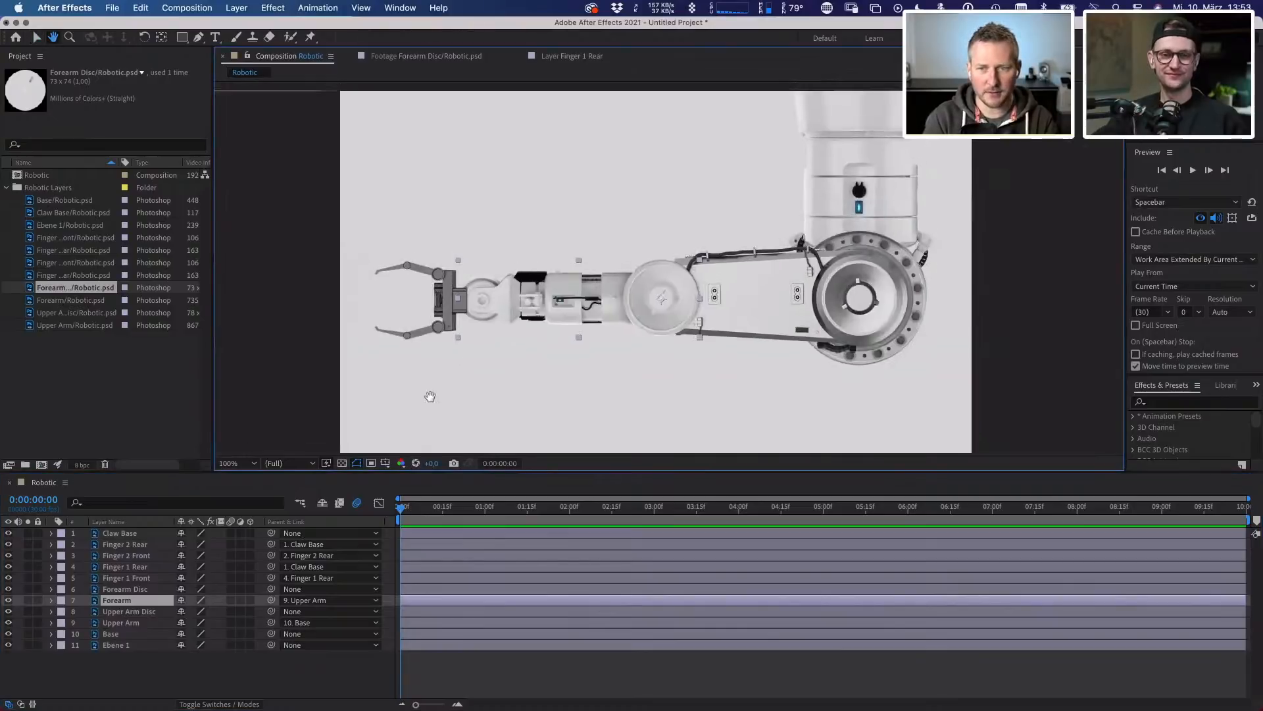
key("v")
- Remove the Position keyframes from the Base layer, try moving Base horizontally and undo the move
left_click(144, 635)
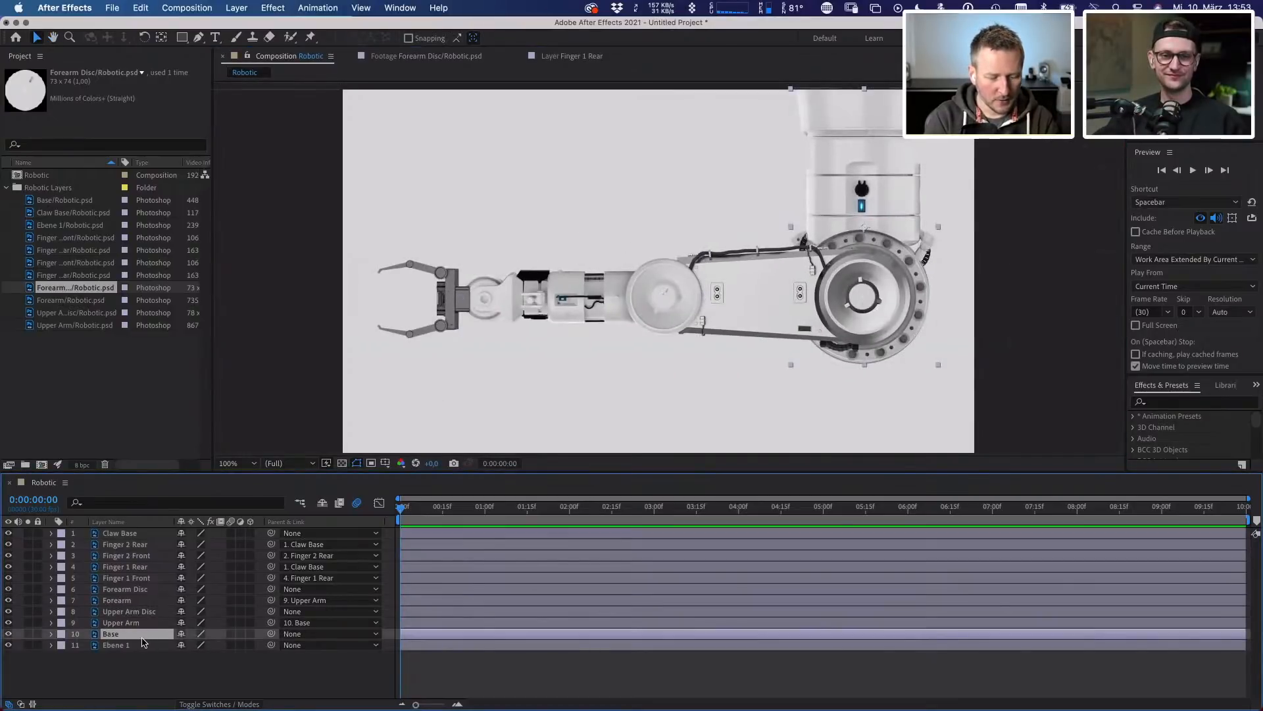
key("p")
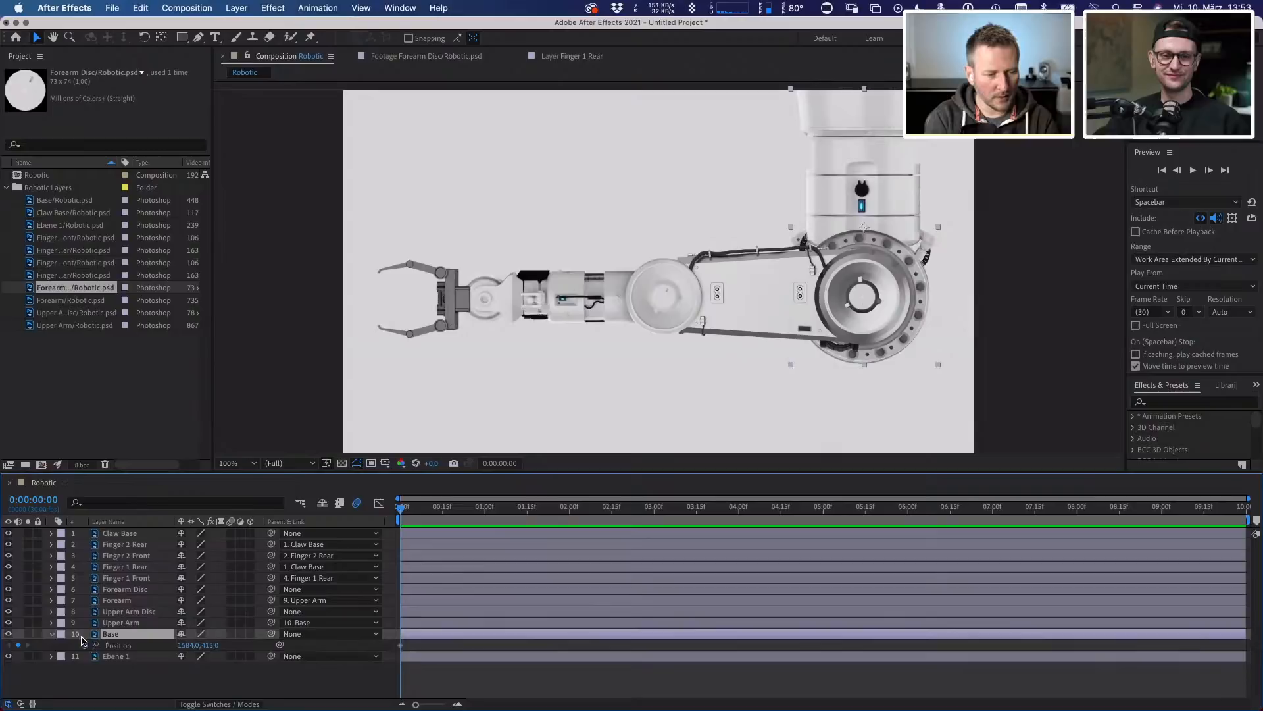
left_click(109, 645)
left_click_drag(187, 645, 243, 634)
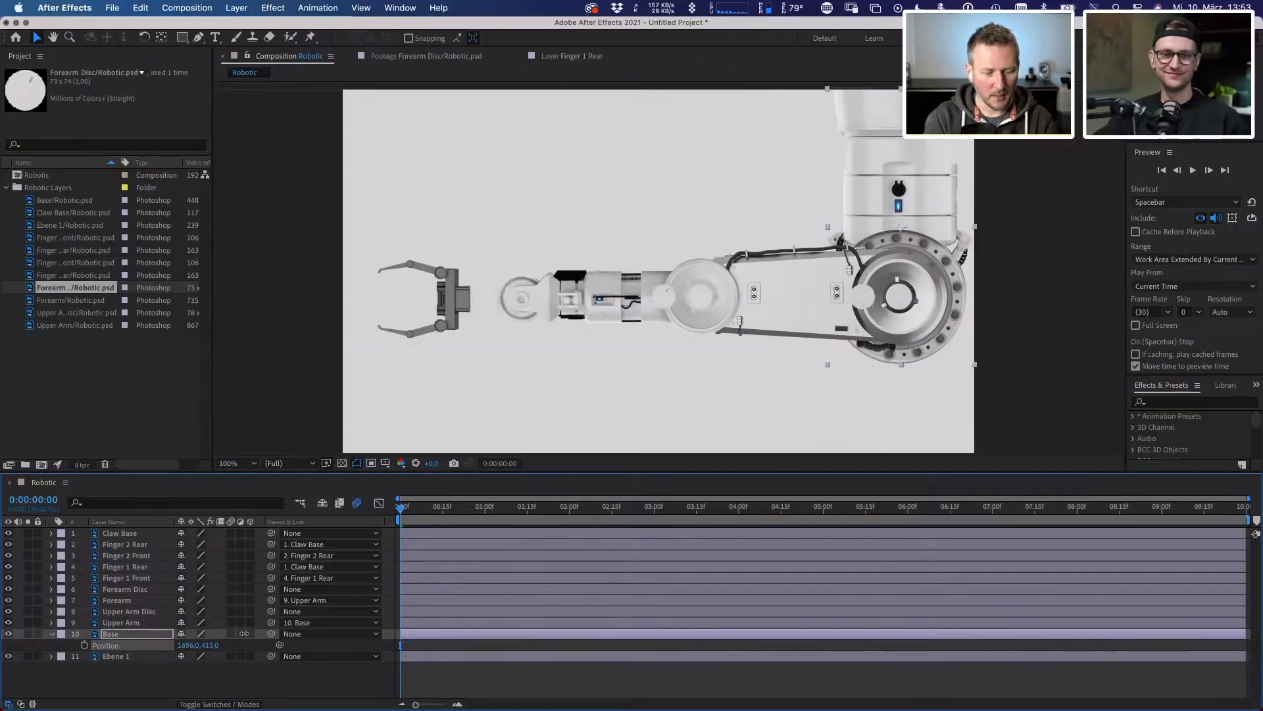
key("super+z")
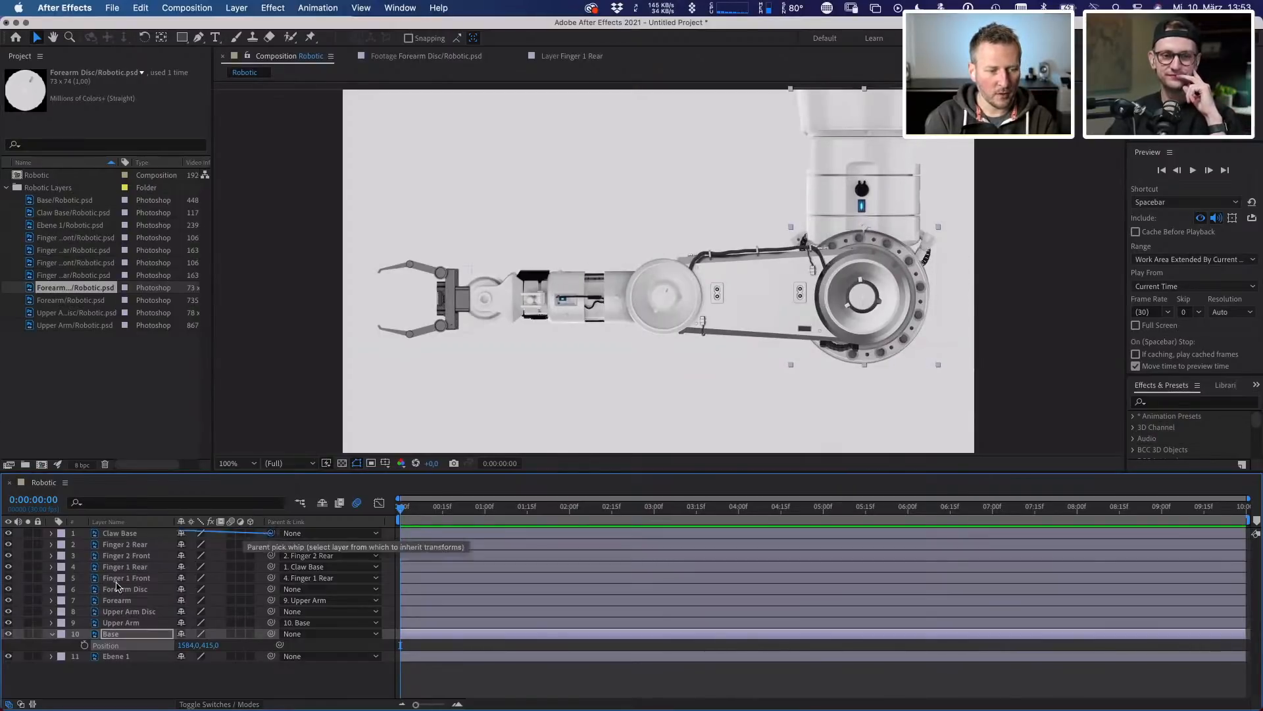
- Parent Claw Base to Forearm, test the link by shifting Base's Position and undo the shift
left_click_drag(272, 534, 118, 600)
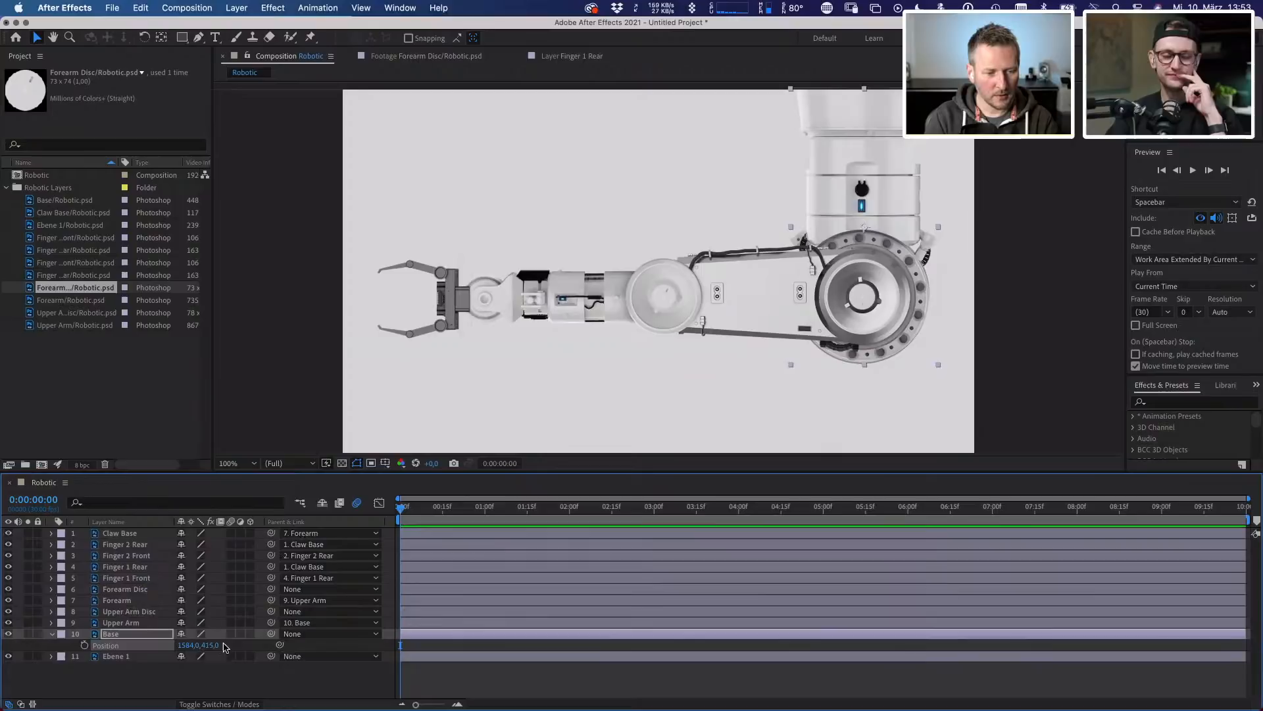
left_click_drag(189, 645, 170, 625)
key("super+z")
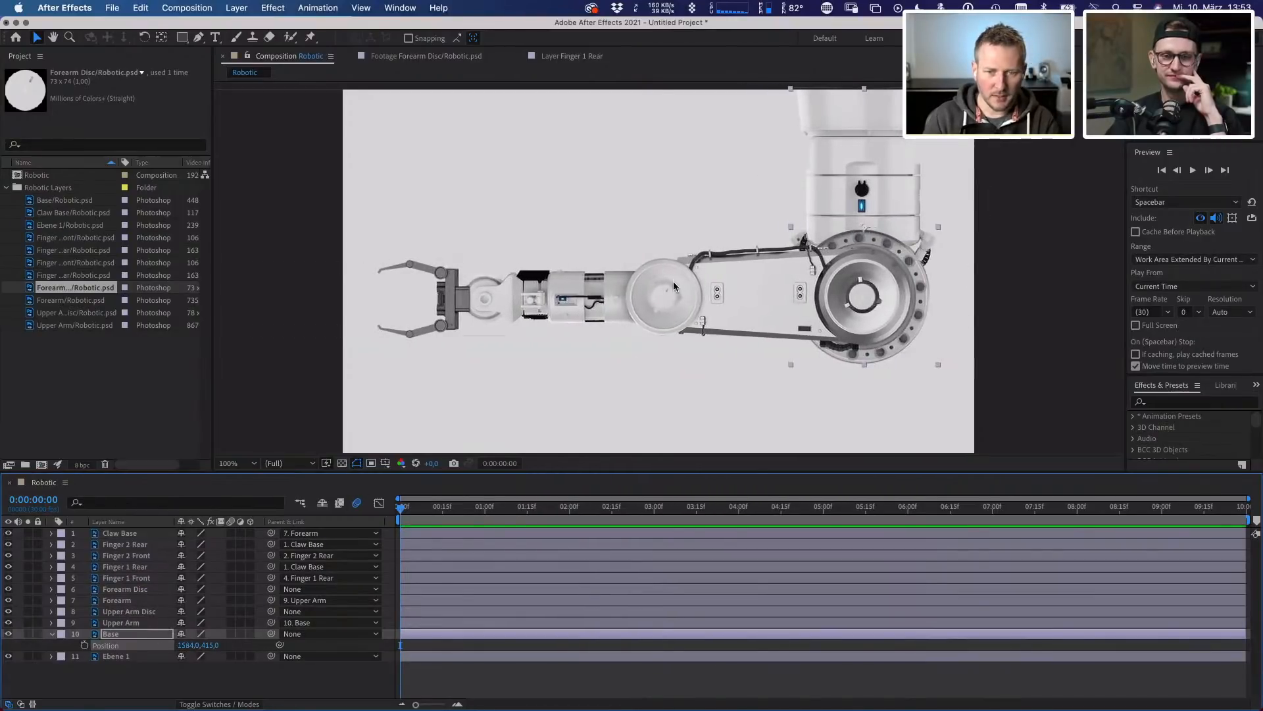
- Parent Forearm Disc to Upper Arm Disc, and Upper Arm Disc to Base
left_click(134, 590)
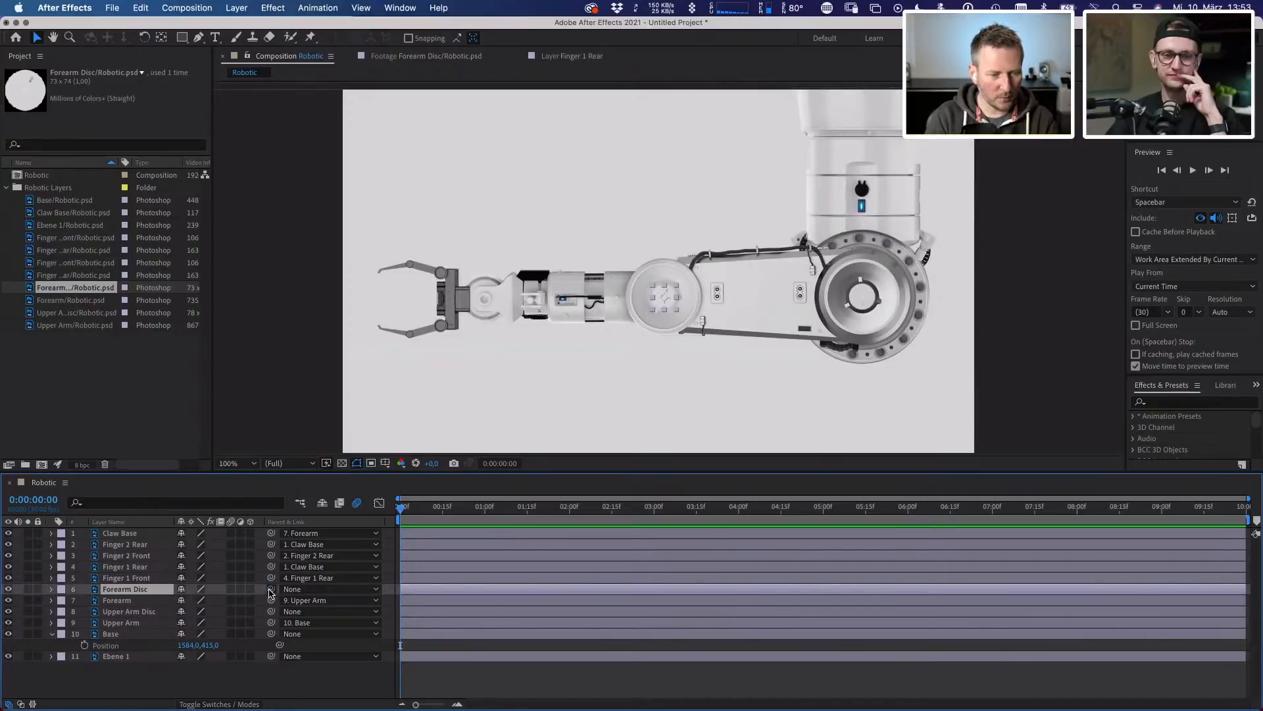
left_click_drag(271, 588, 140, 613)
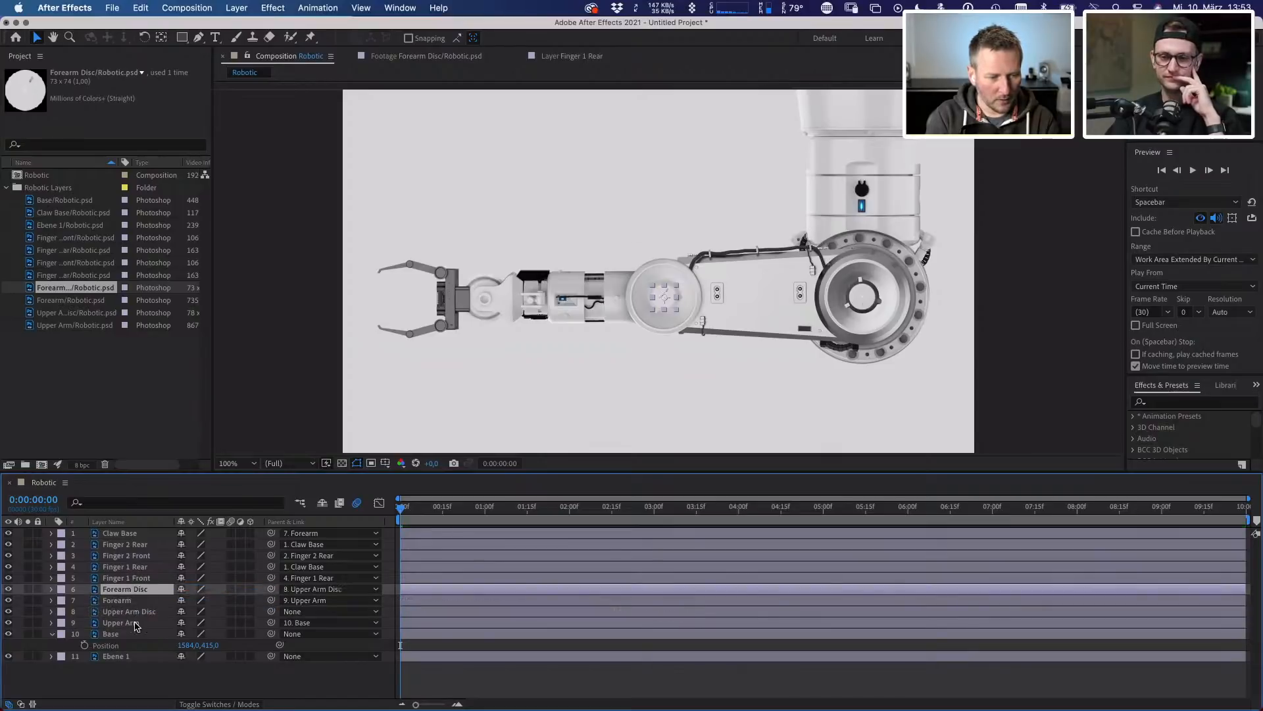
left_click(138, 613)
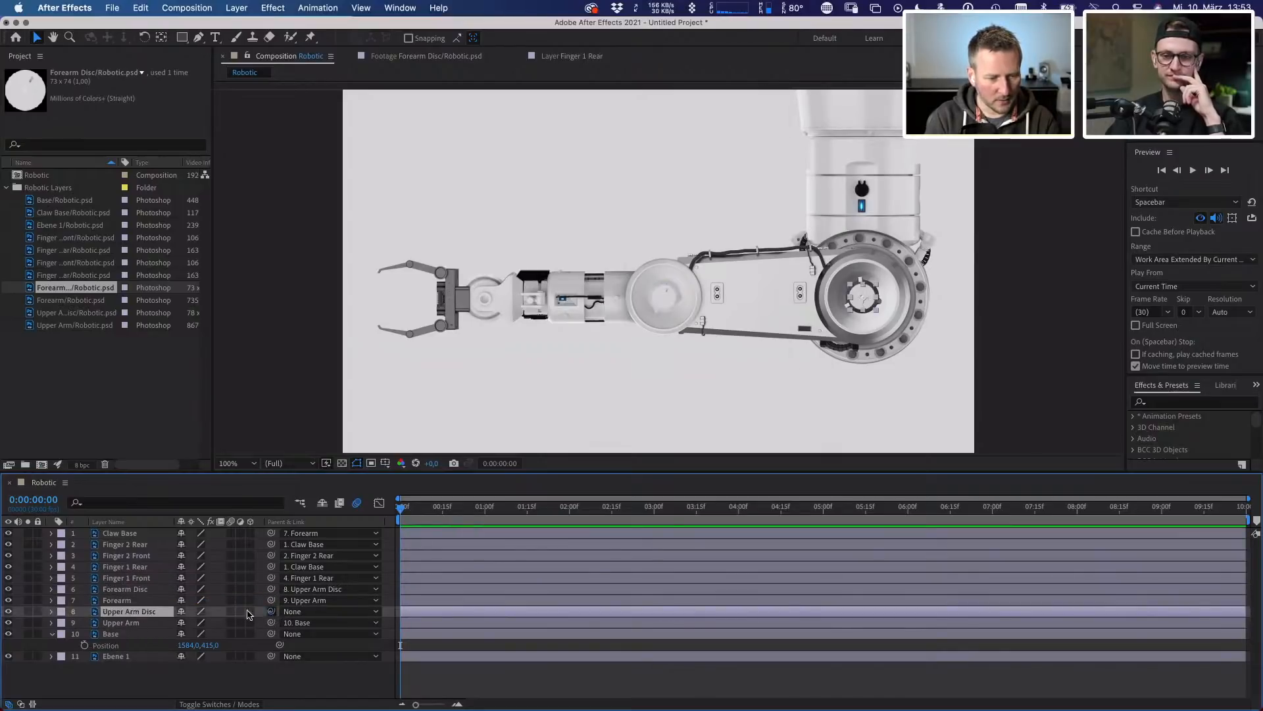
left_click_drag(270, 611, 110, 636)
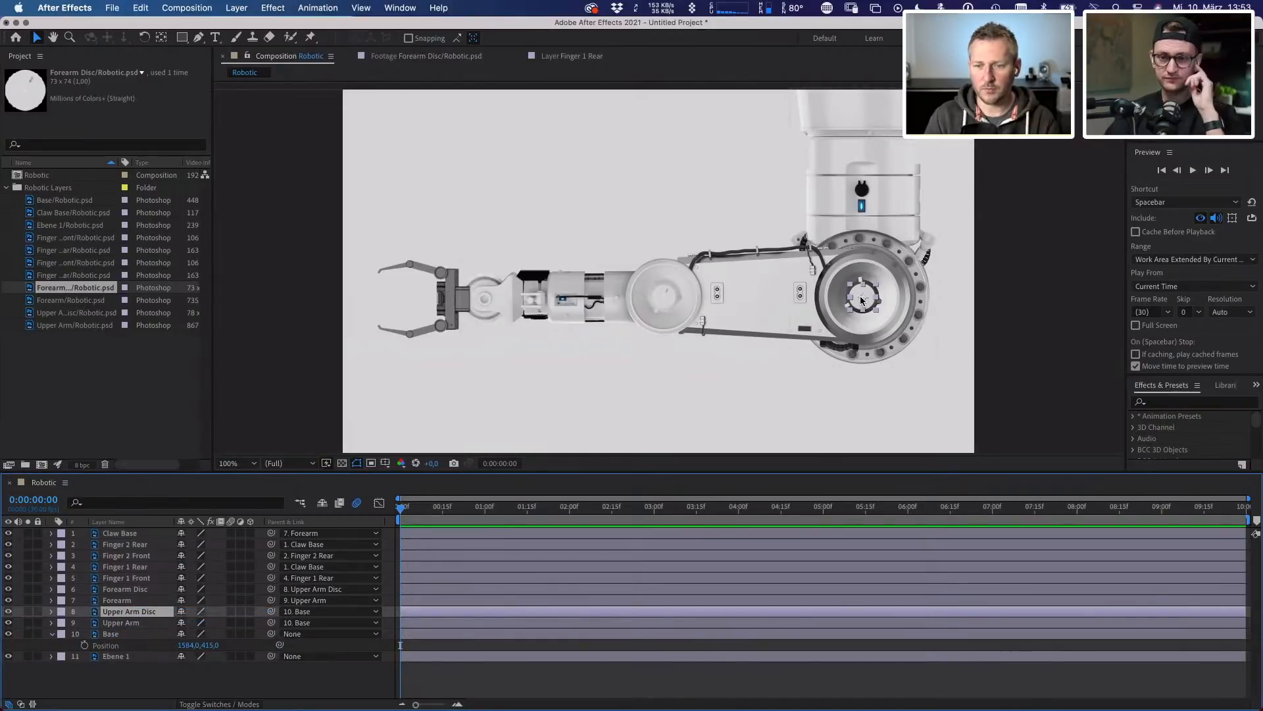
- Hide the Ebene 1 background layer, move the whole arm by setting Base's Position to 1567, 415, and clear the layer selection
left_click_drag(187, 645, 322, 648)
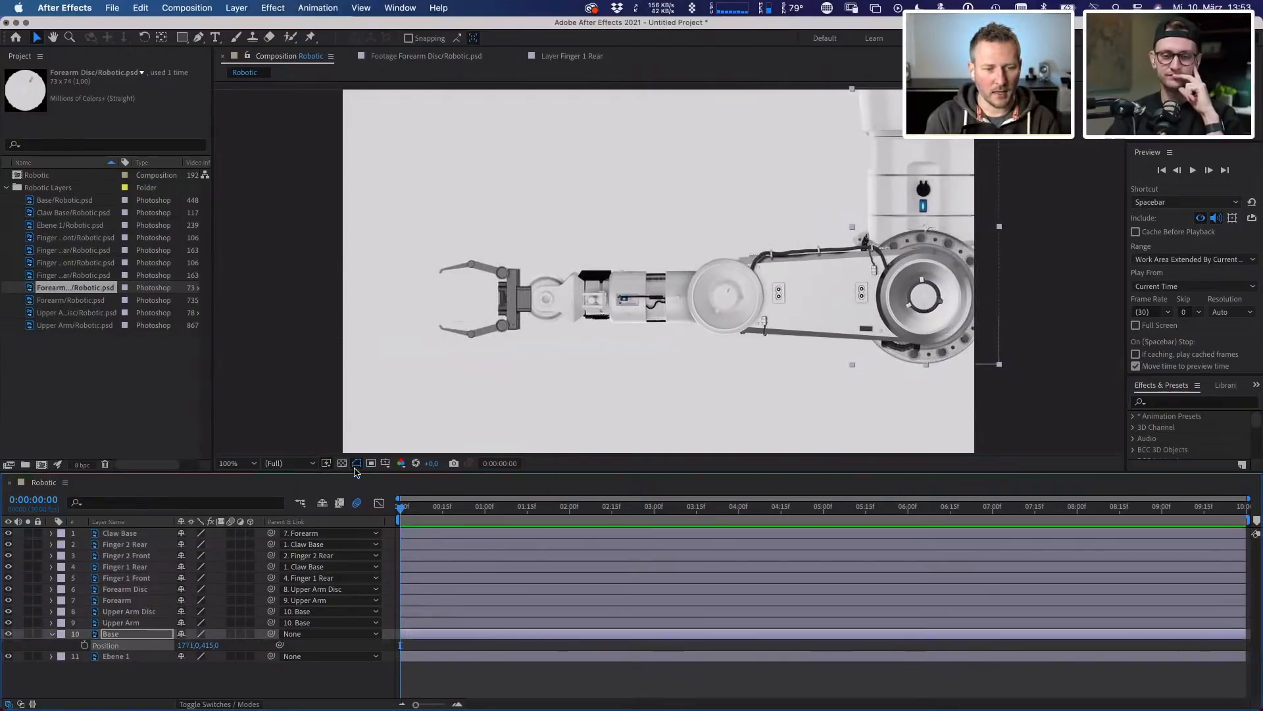
left_click(356, 504)
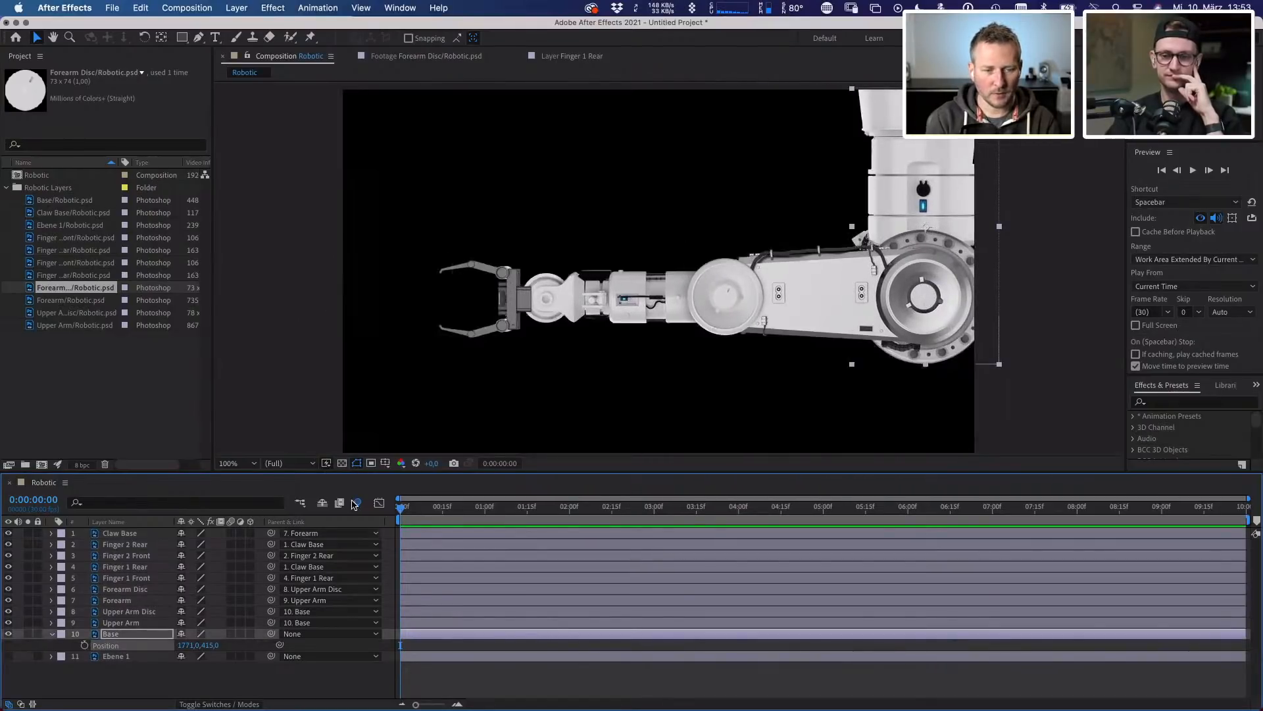
left_click_drag(207, 645, 76, 646)
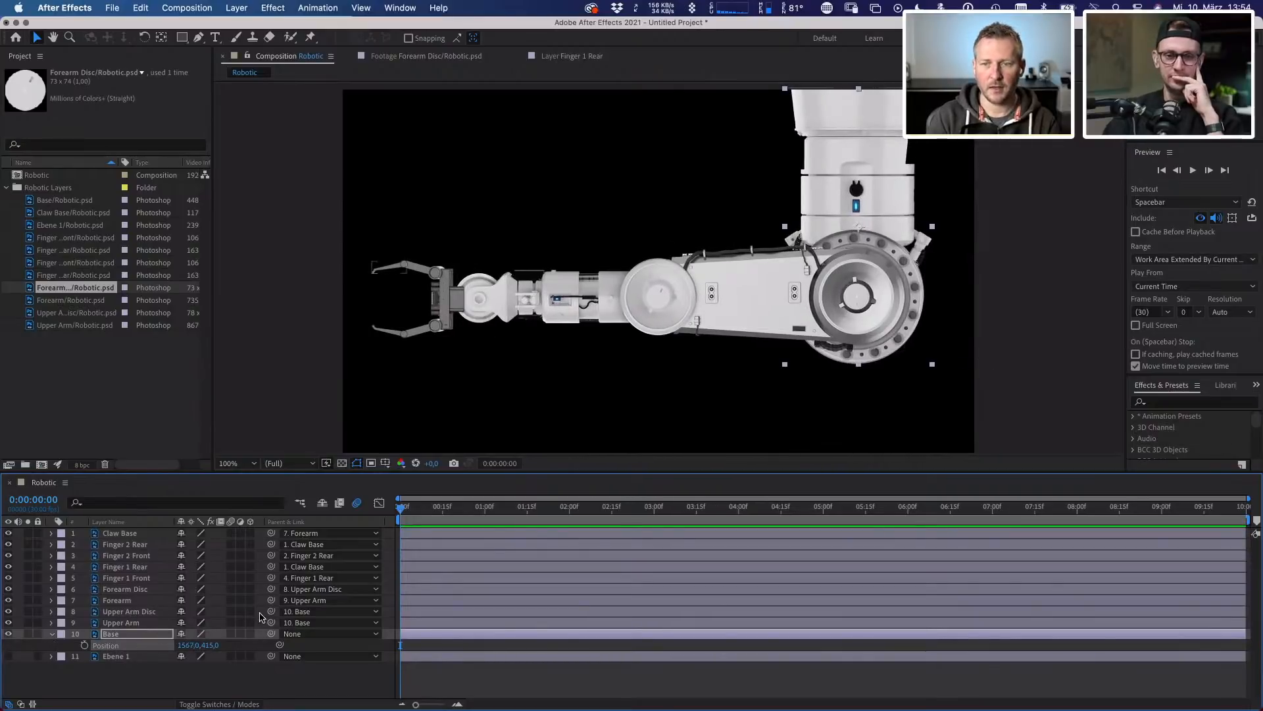
left_click(254, 679)
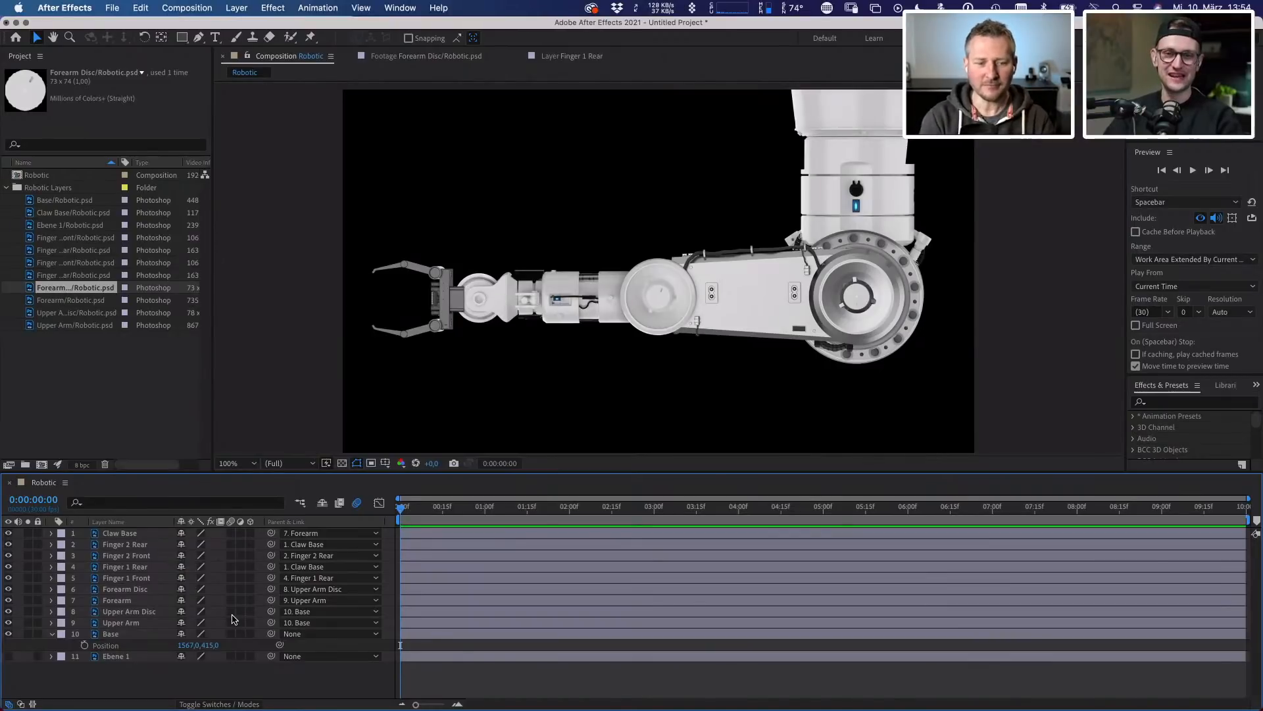
left_click(175, 444)
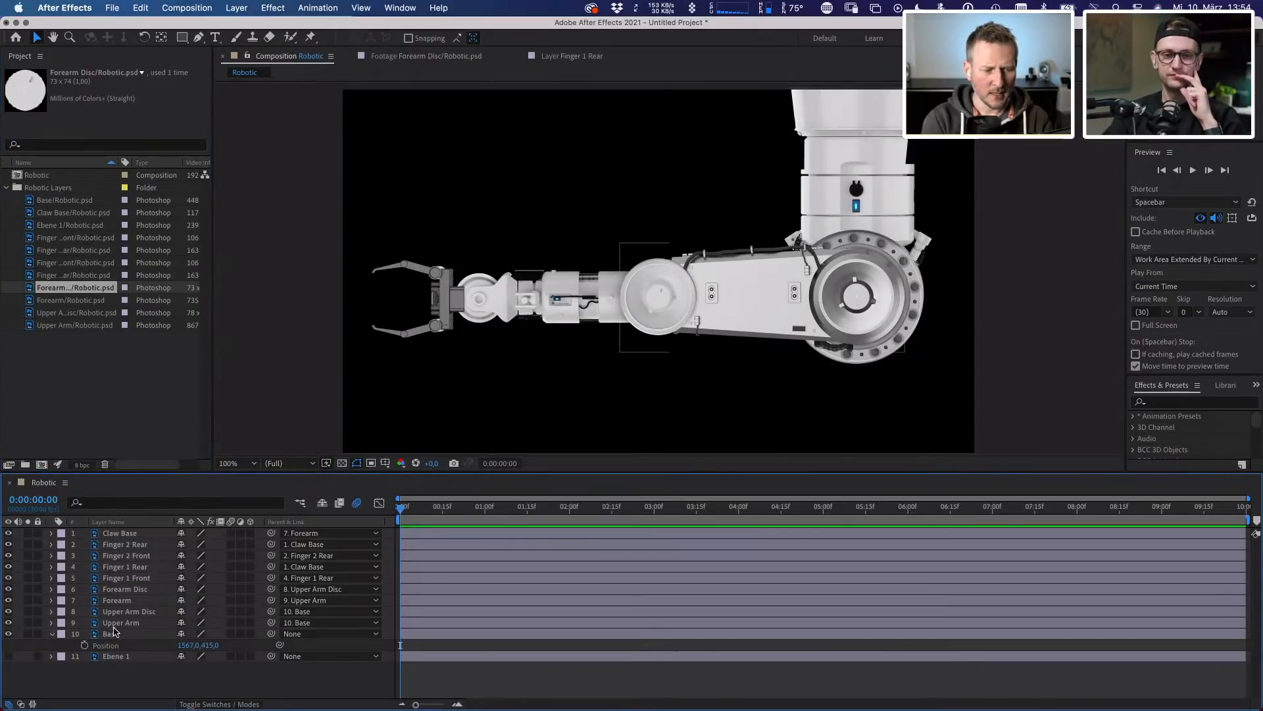
key("comma")
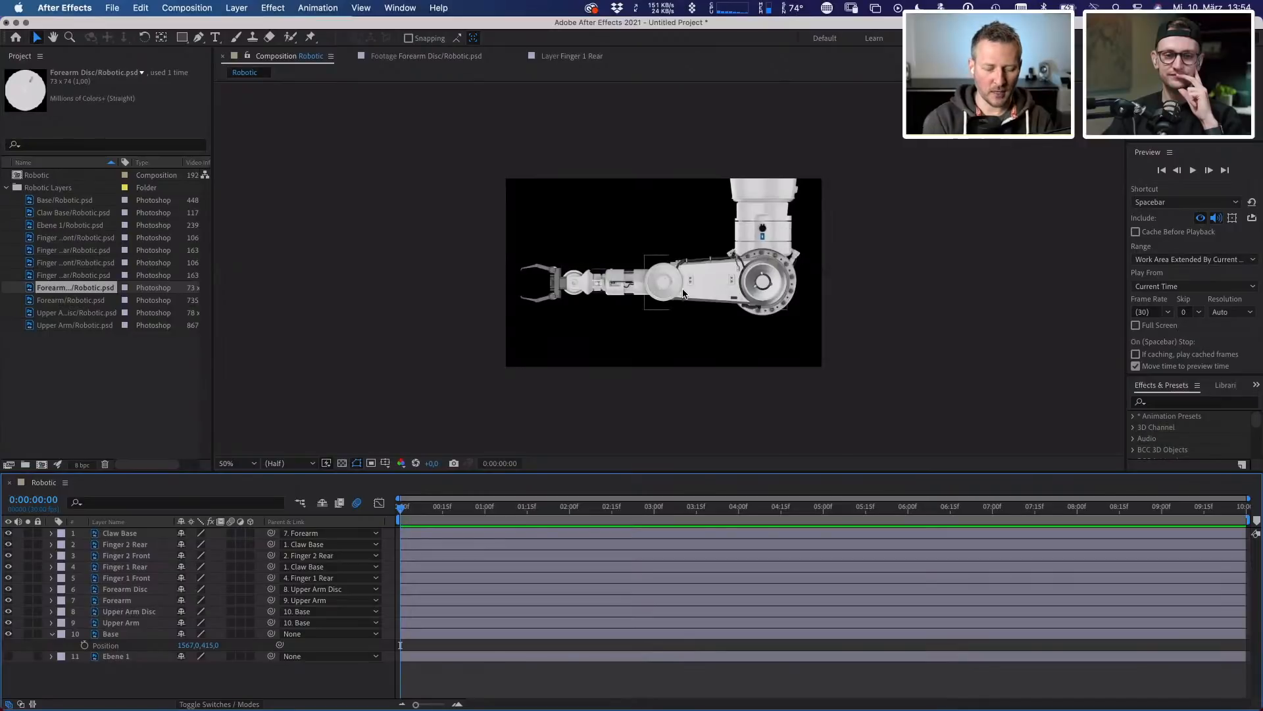
- Set the Robotic composition's height to 2000 px
key("super+k")
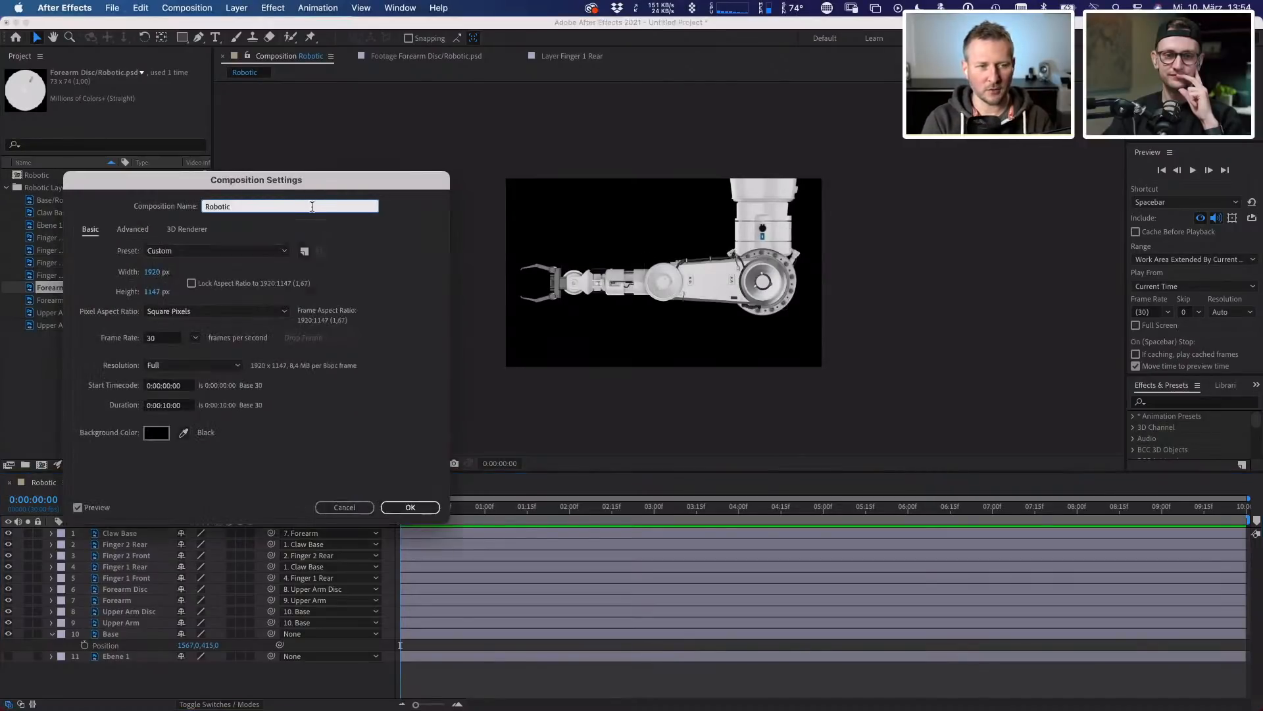
left_click_drag(315, 185, 459, 204)
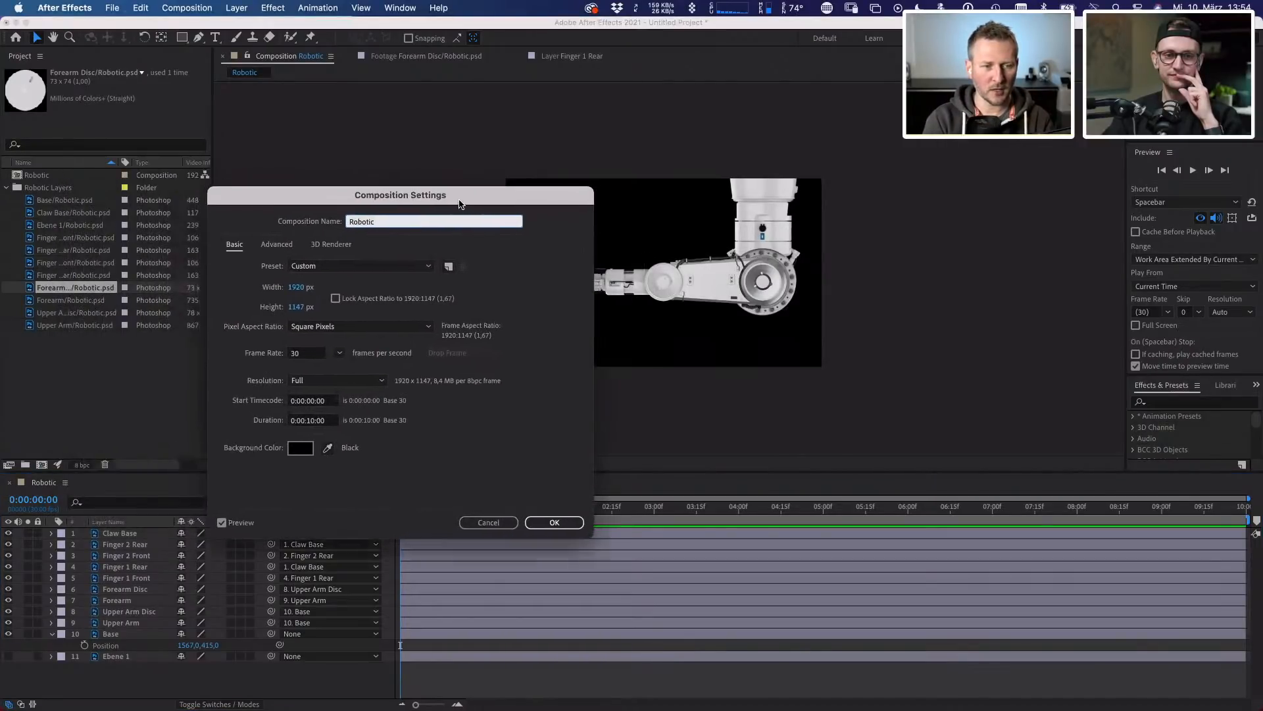
left_click(297, 306)
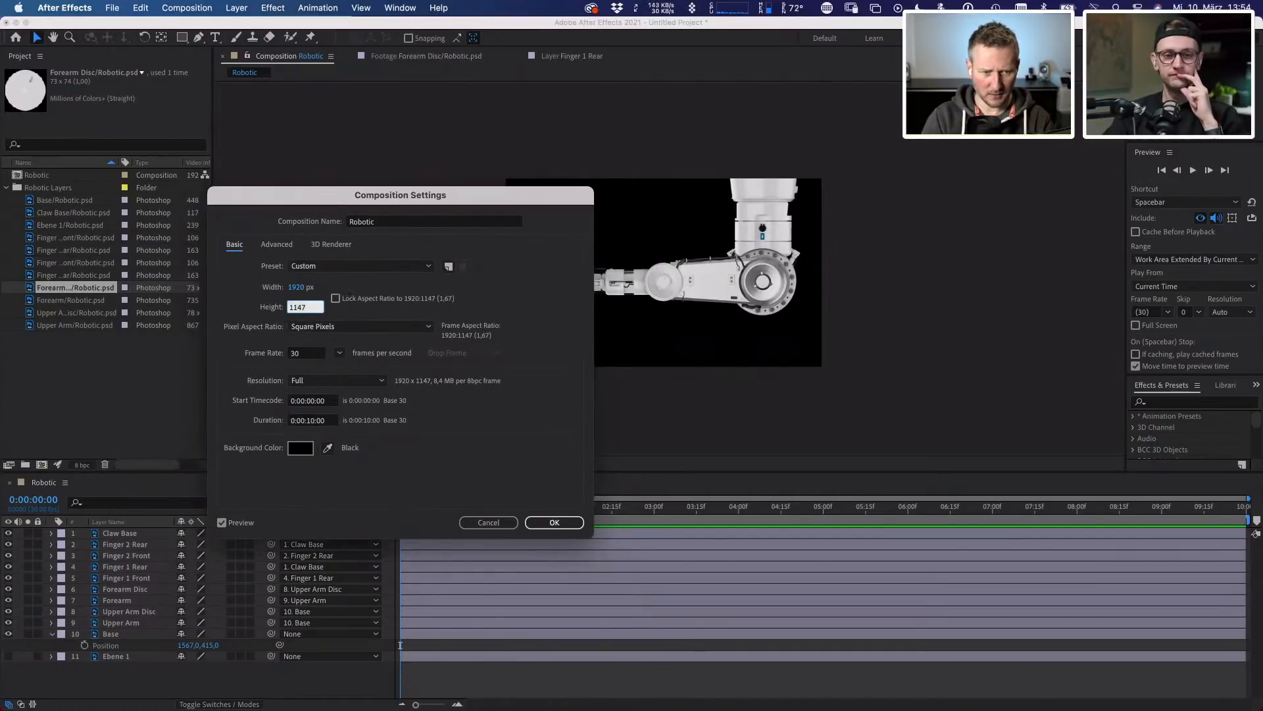
type("2000")
key("Return")
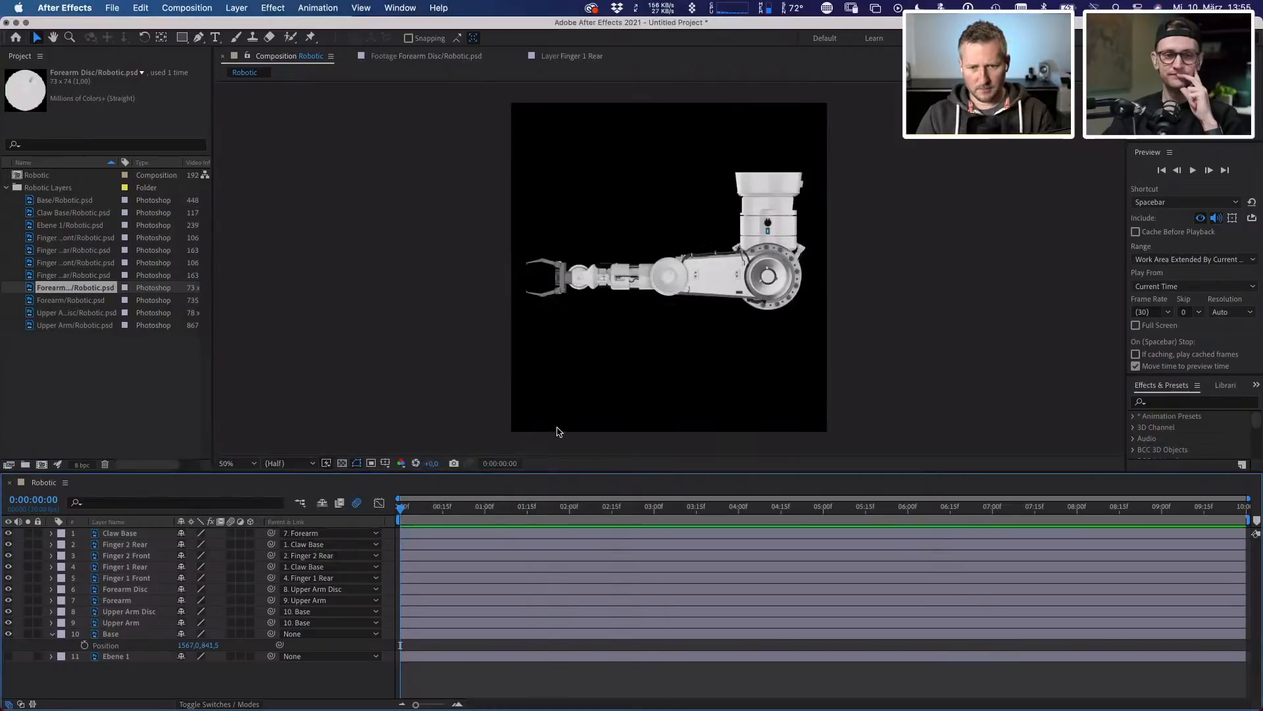
key("super+k")
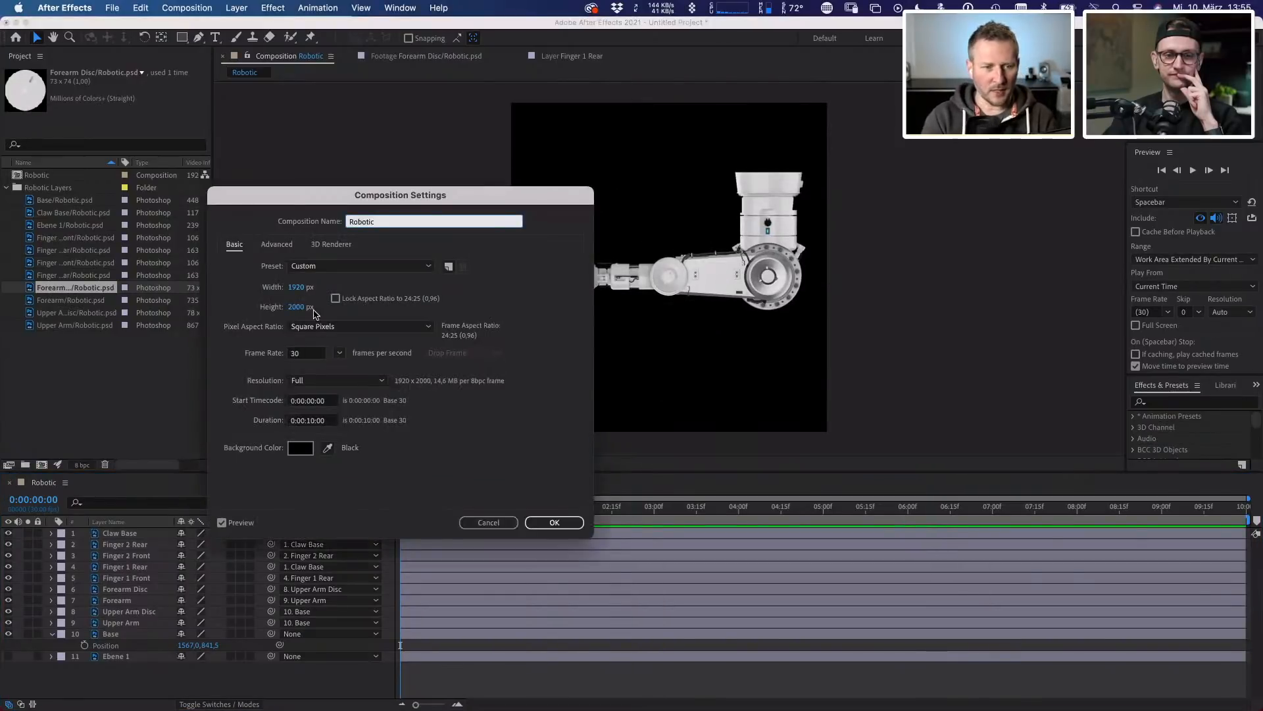
left_click(301, 306)
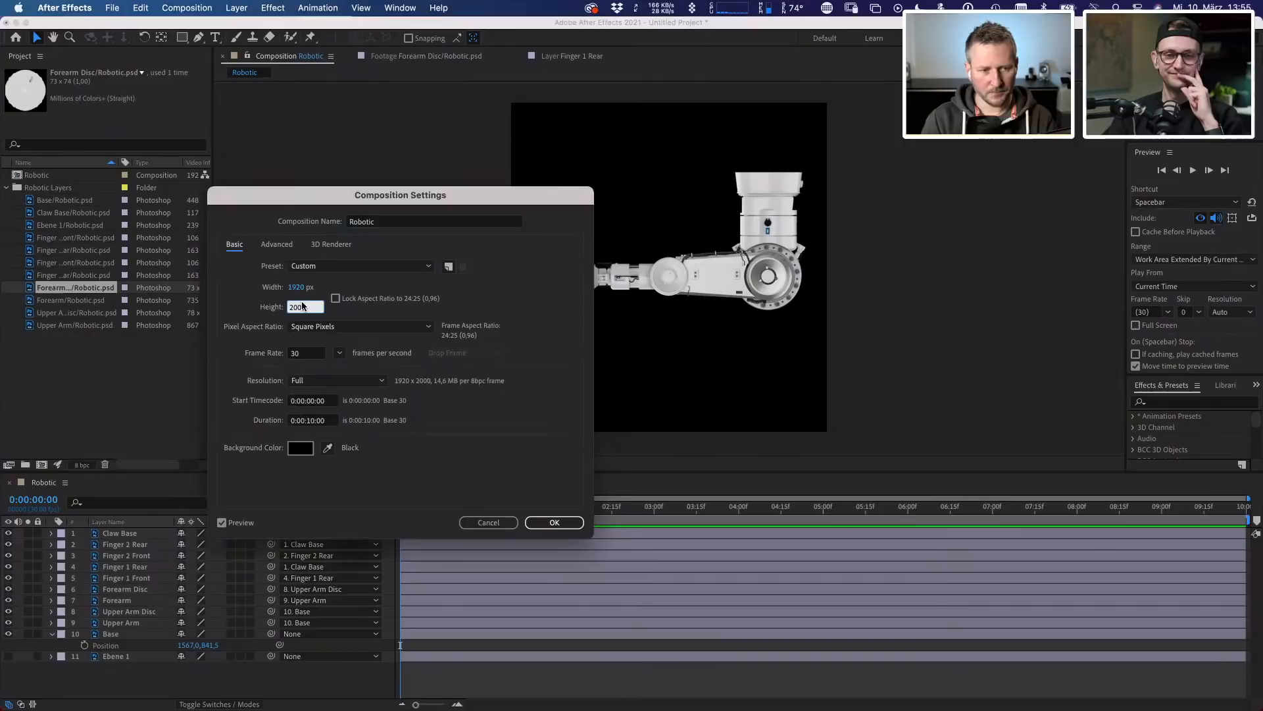
key("Return")
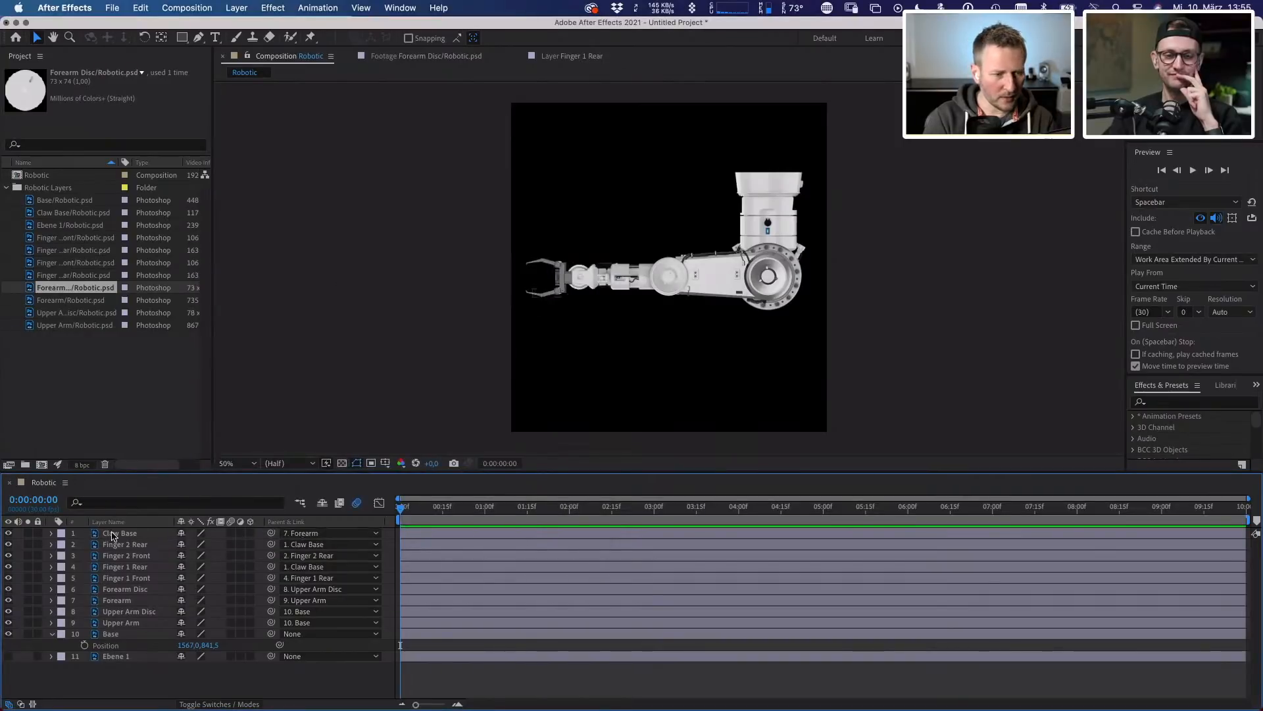
- Move the whole arm up to the composition's upper edge by setting Base's Position to 1567, 412.5
left_click(51, 633)
left_click(122, 634)
left_click(129, 534, "shift")
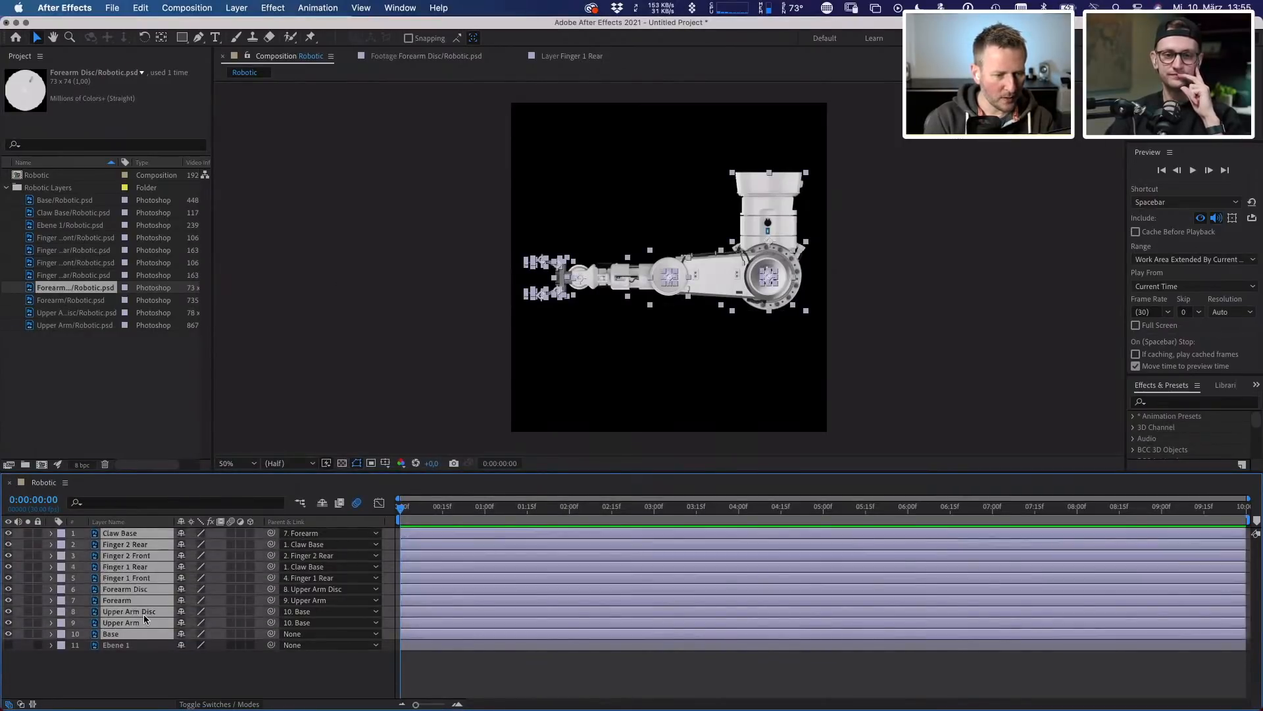
left_click(127, 668)
left_click(123, 633)
key("p")
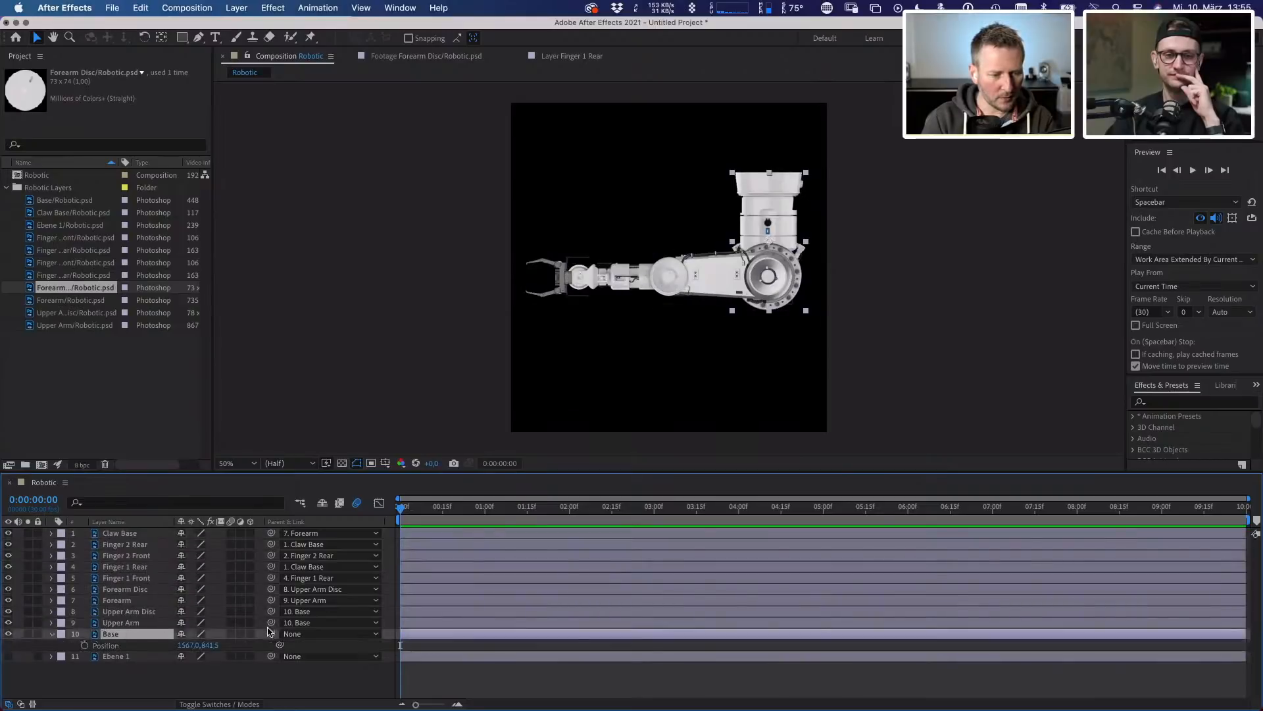
left_click_drag(209, 644, 37, 510)
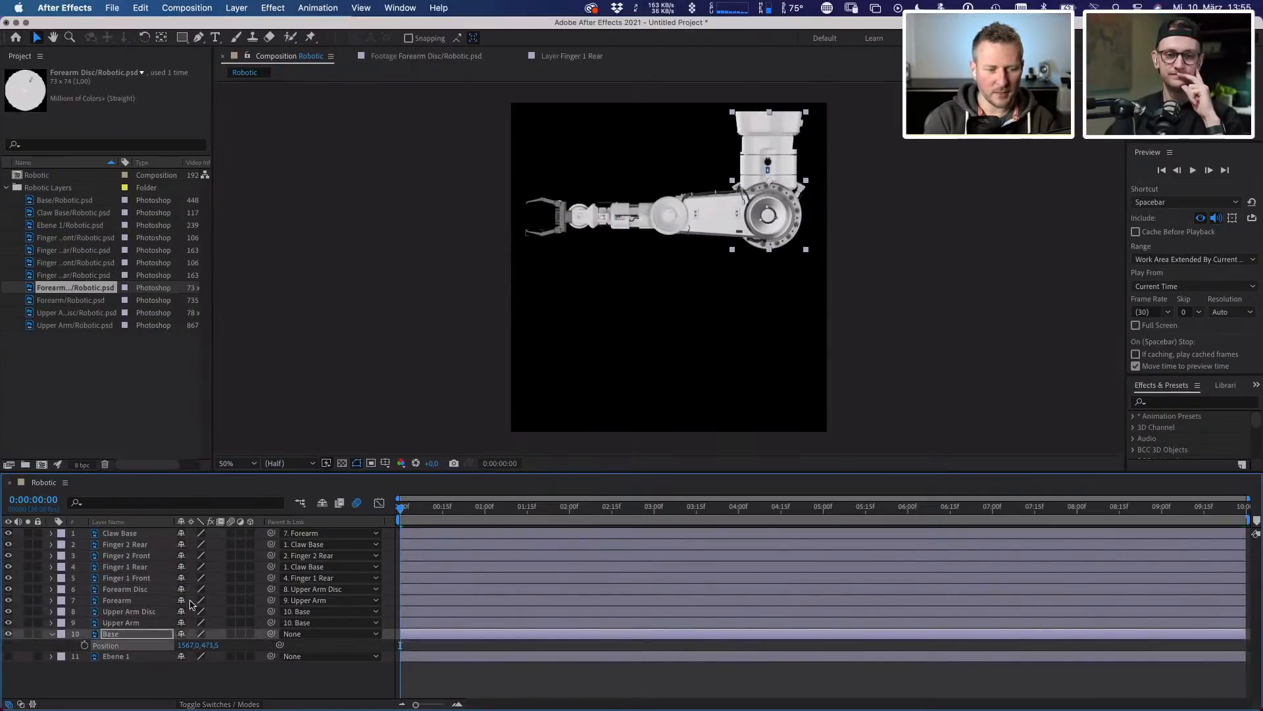
left_click_drag(209, 645, 169, 647)
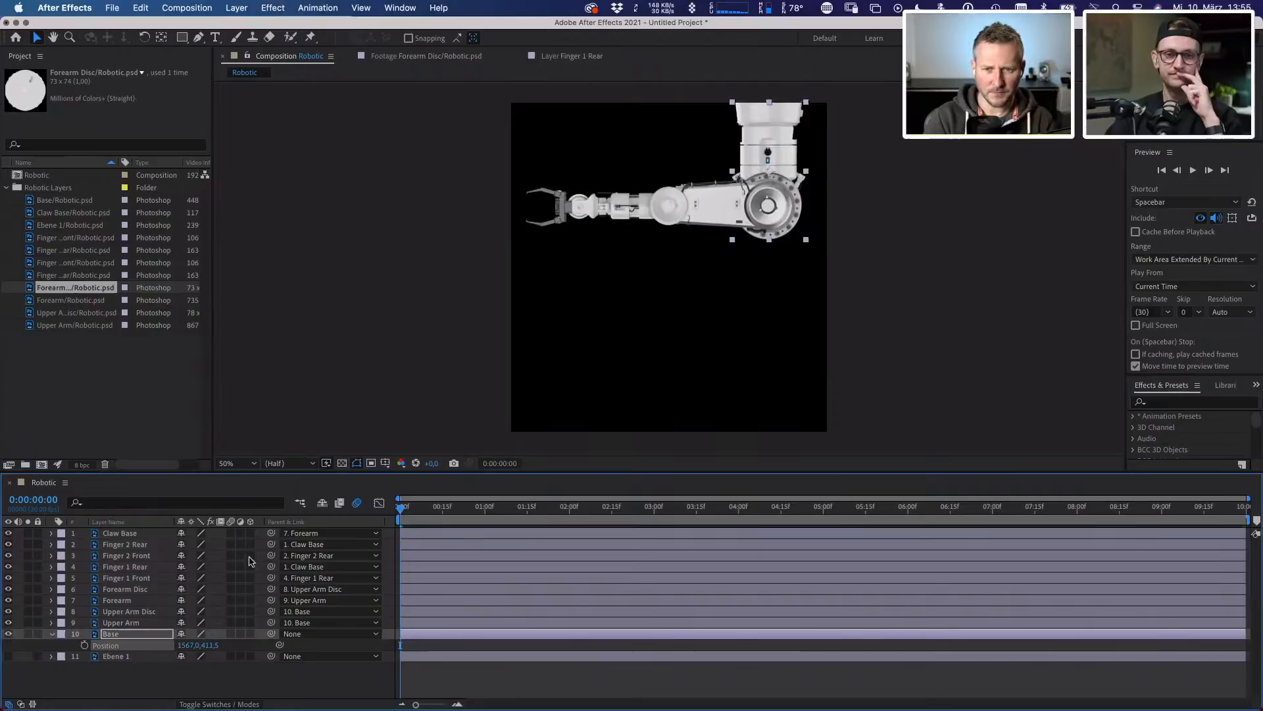
- Try rotating Upper Arm to -89° and setting the composition height to 2200 px, and undo both changes
left_click(131, 623)
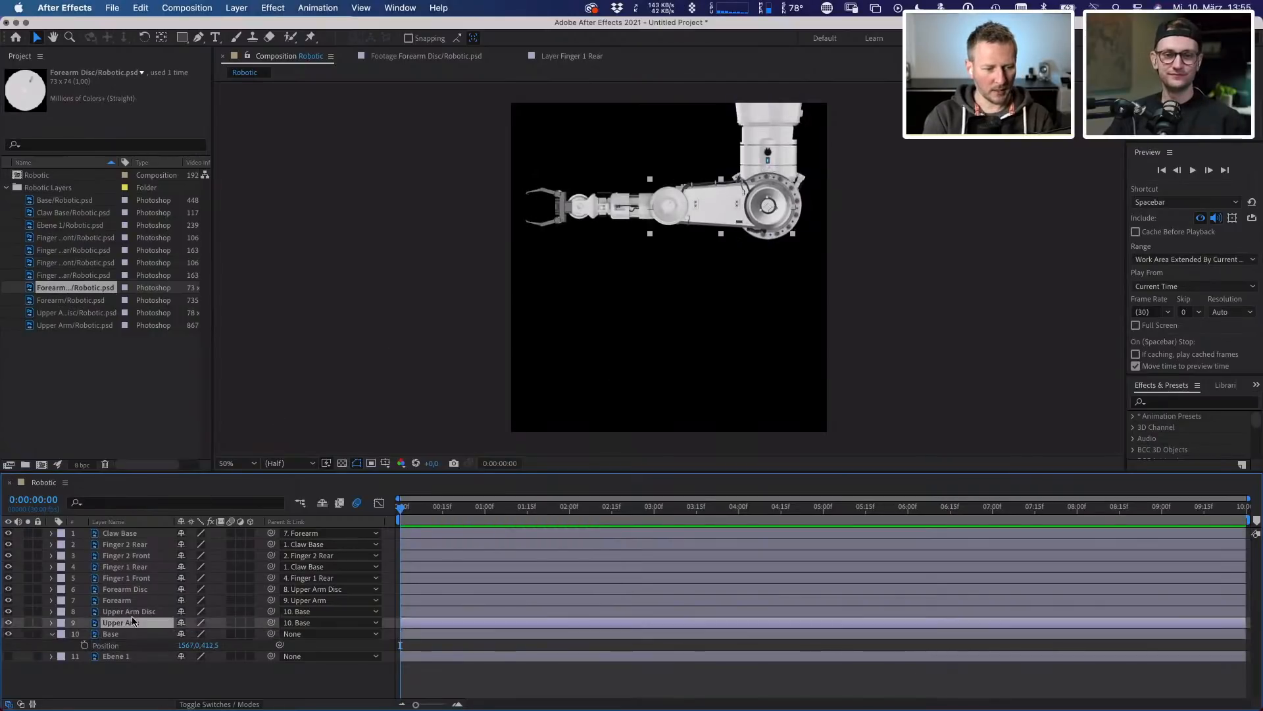
key("r")
left_click_drag(193, 635, 75, 568)
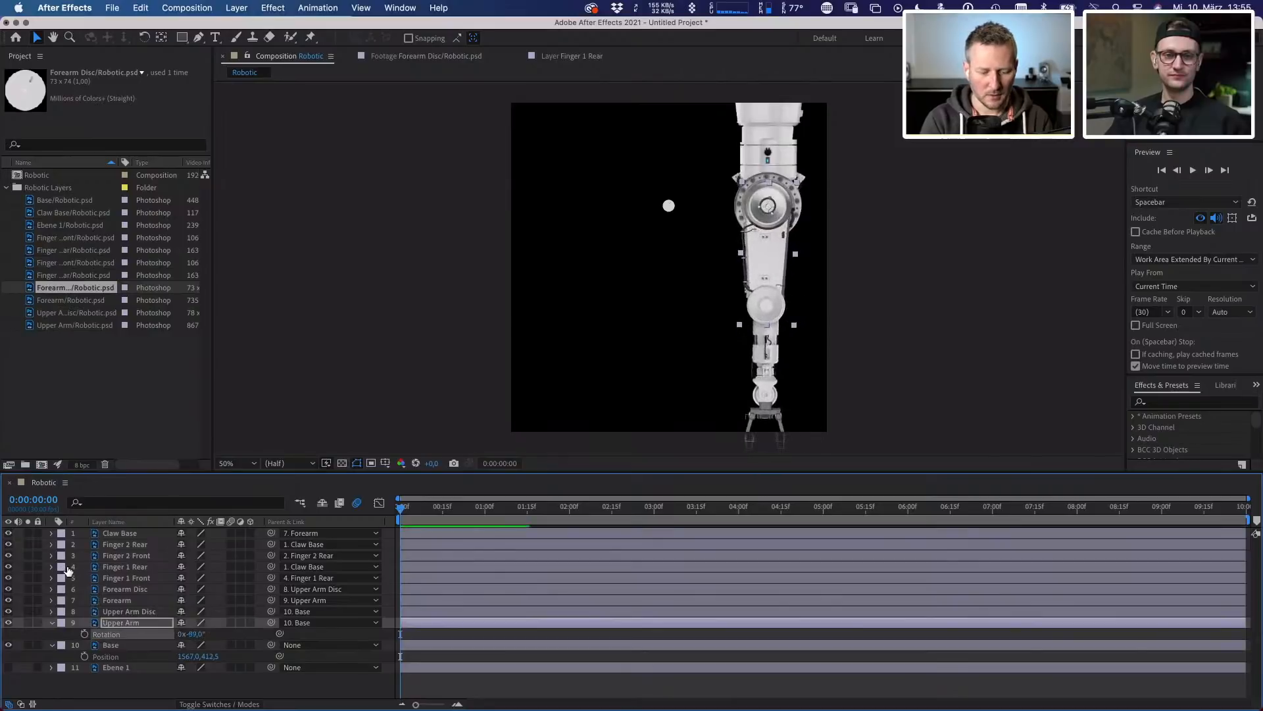
key("super+k")
left_click(297, 308)
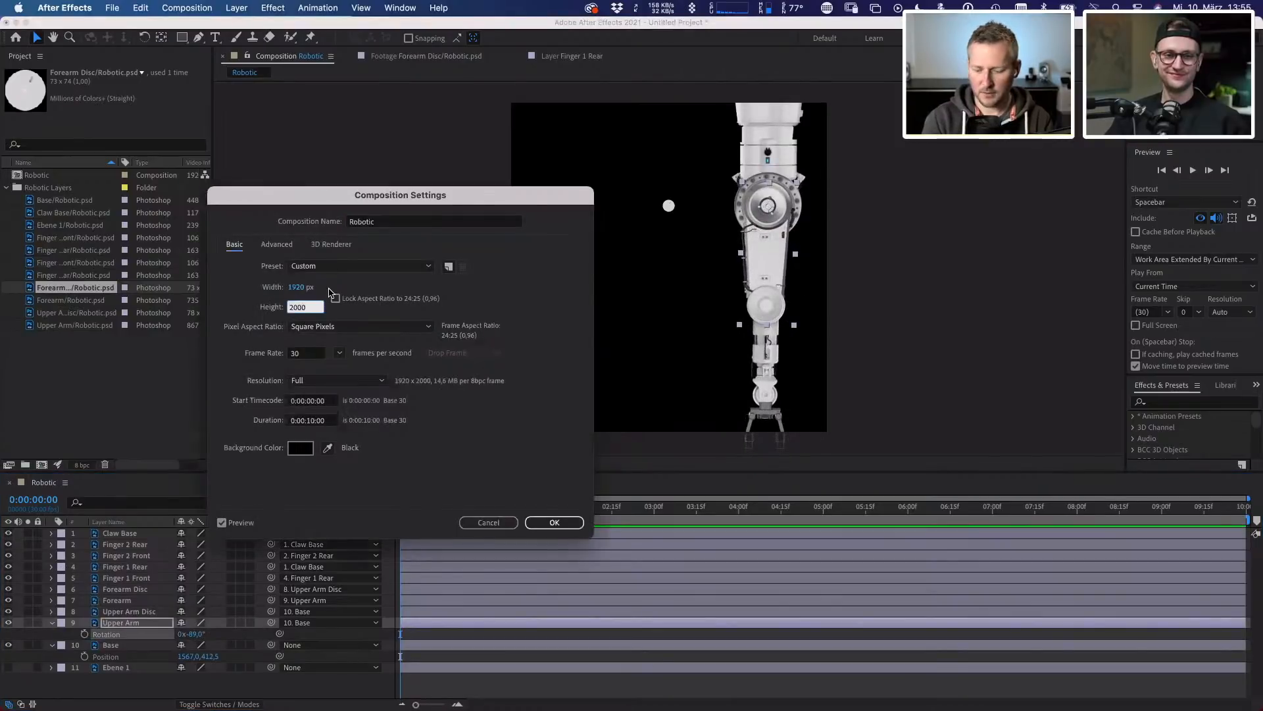
type("2200")
key("Return")
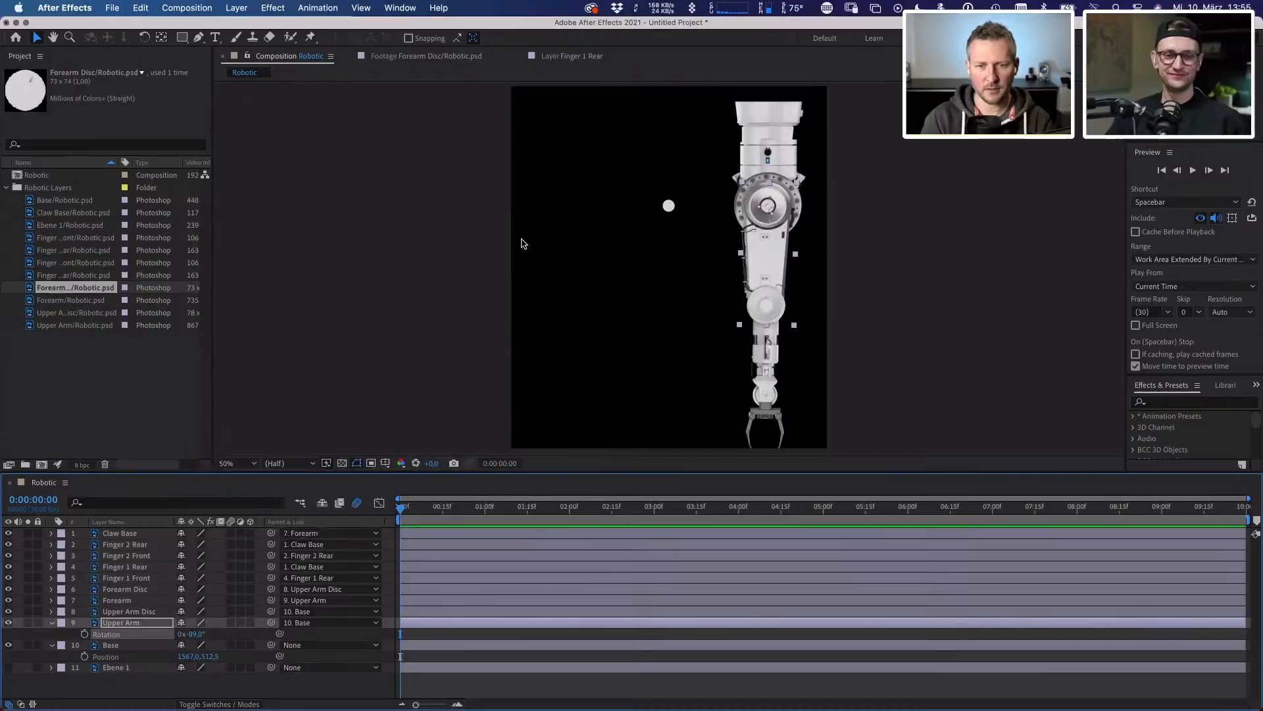
key("super+z")
key("super+z")
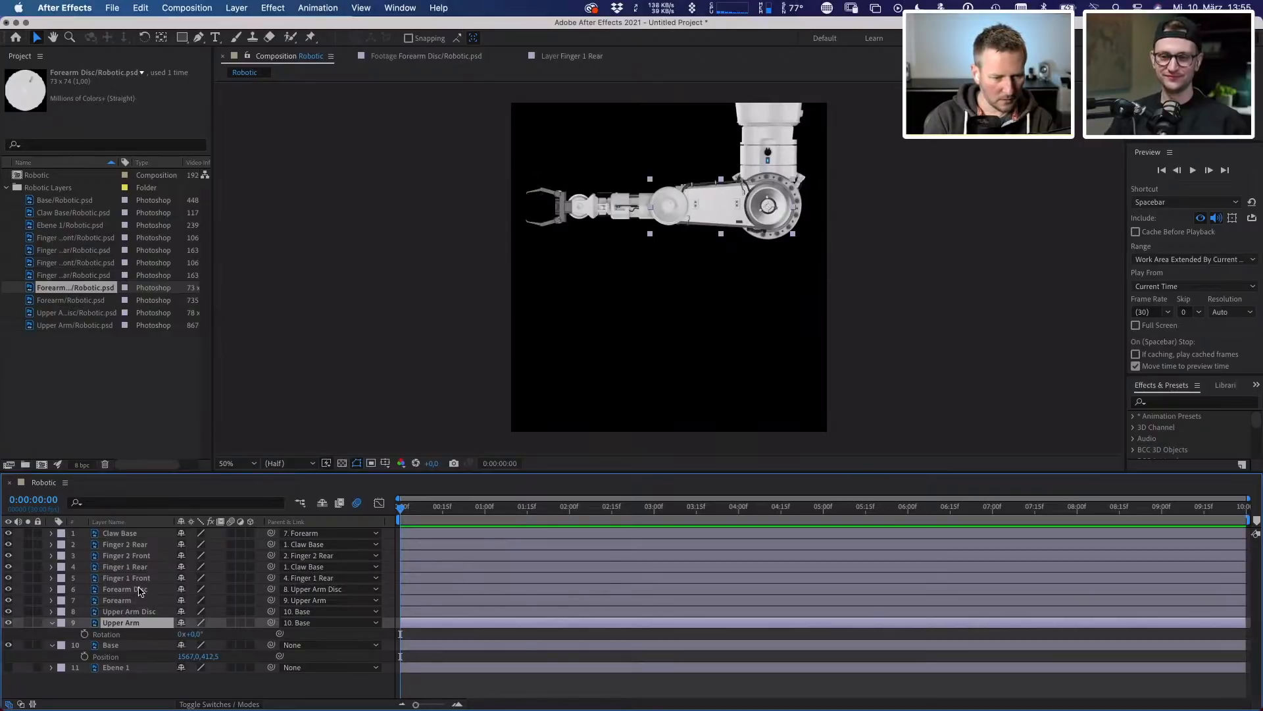
- Reparent Forearm Disc to Forearm, and Upper Arm Disc to Upper Arm
left_click(140, 590)
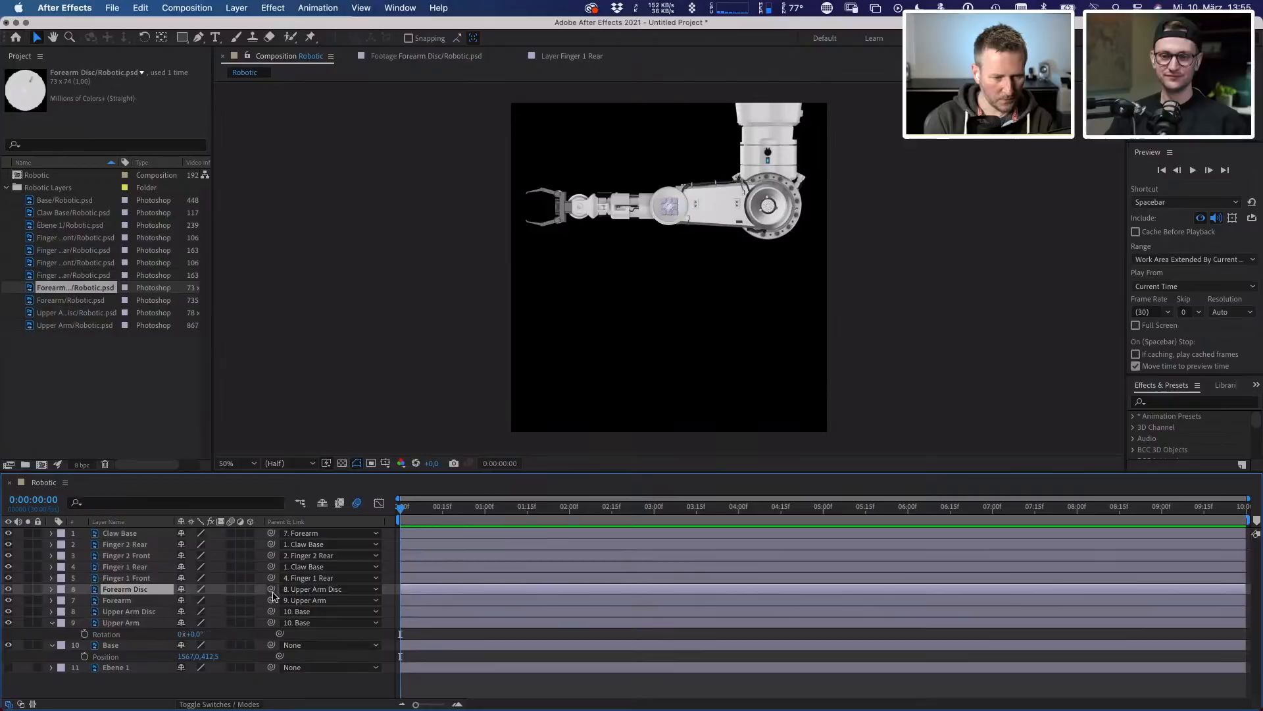
left_click_drag(272, 591, 126, 601)
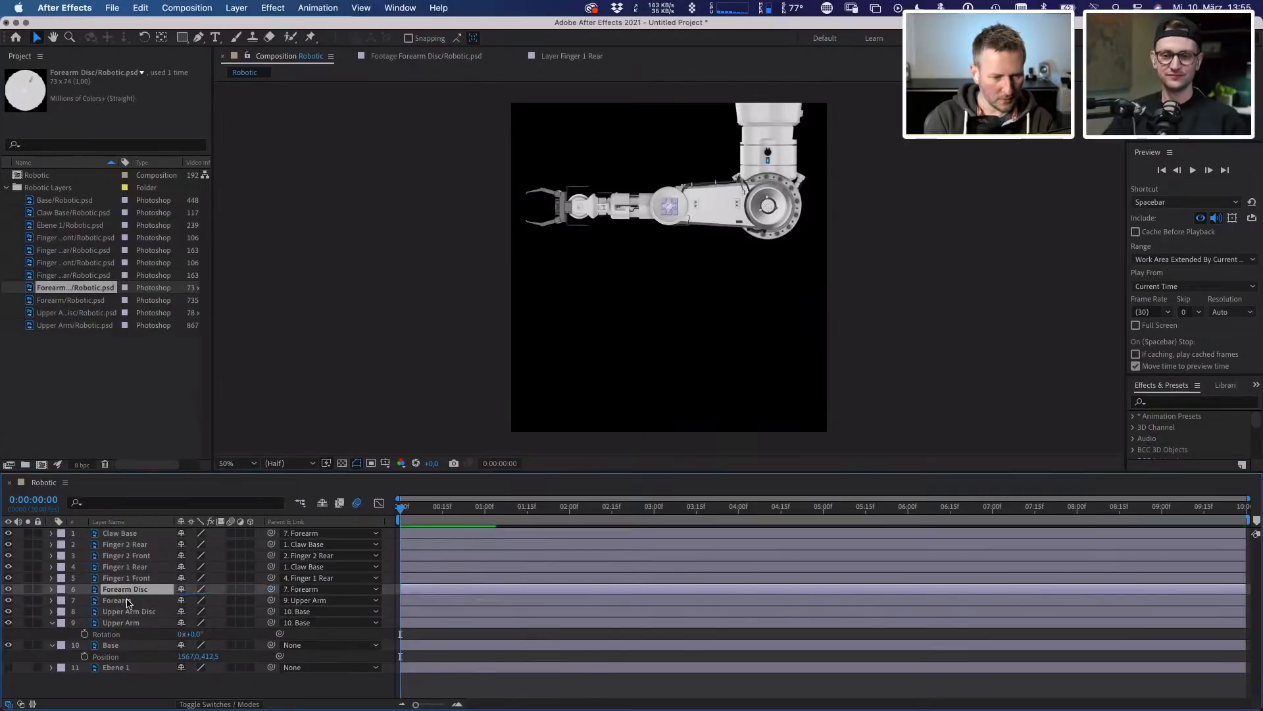
left_click(135, 612)
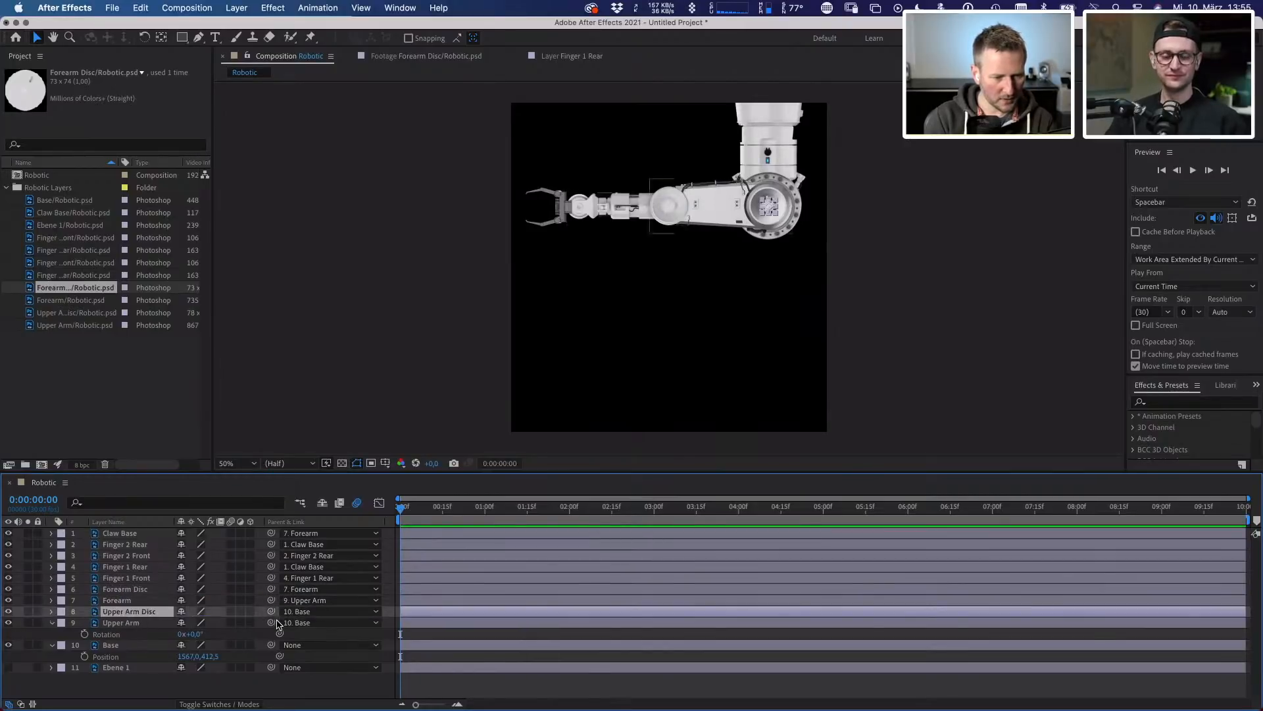
left_click_drag(271, 612, 124, 623)
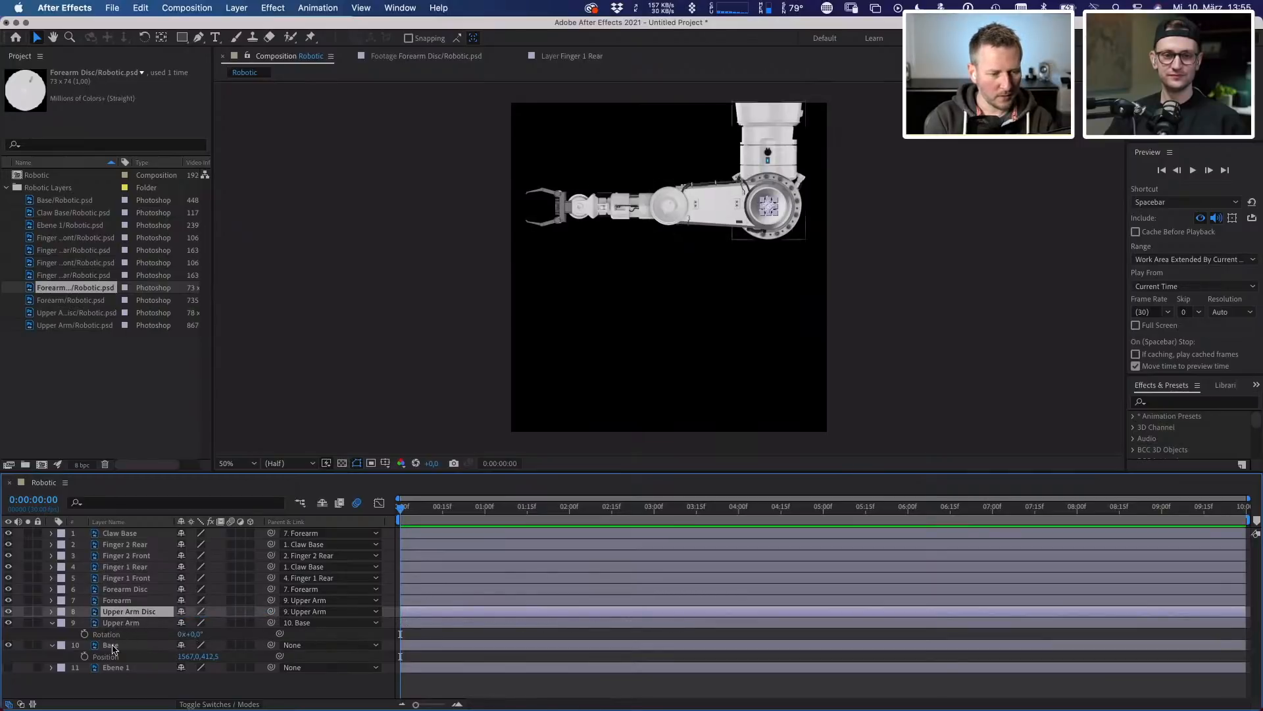
- Raise Base to Position 1567, 253.5, and set the composition height to 2200 px with the resize anchor at top centre
left_click(153, 650)
left_click_drag(202, 663, 183, 552)
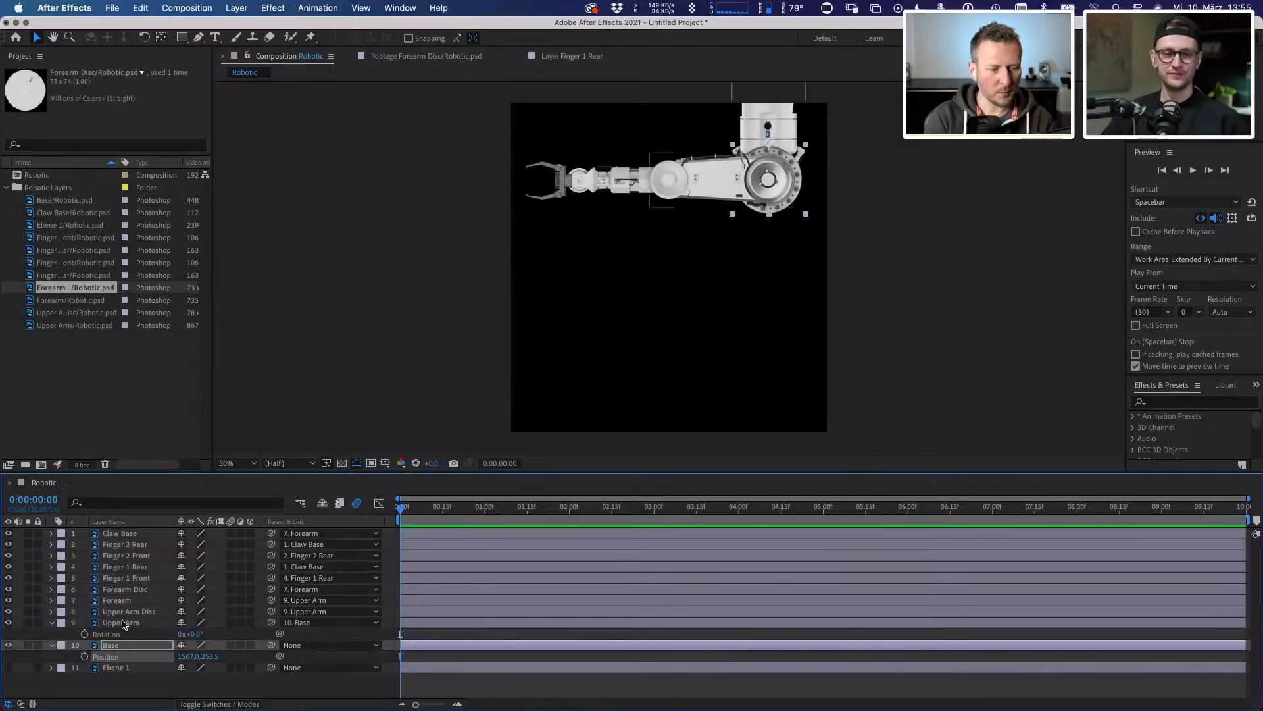
key("super+k")
left_click(297, 308)
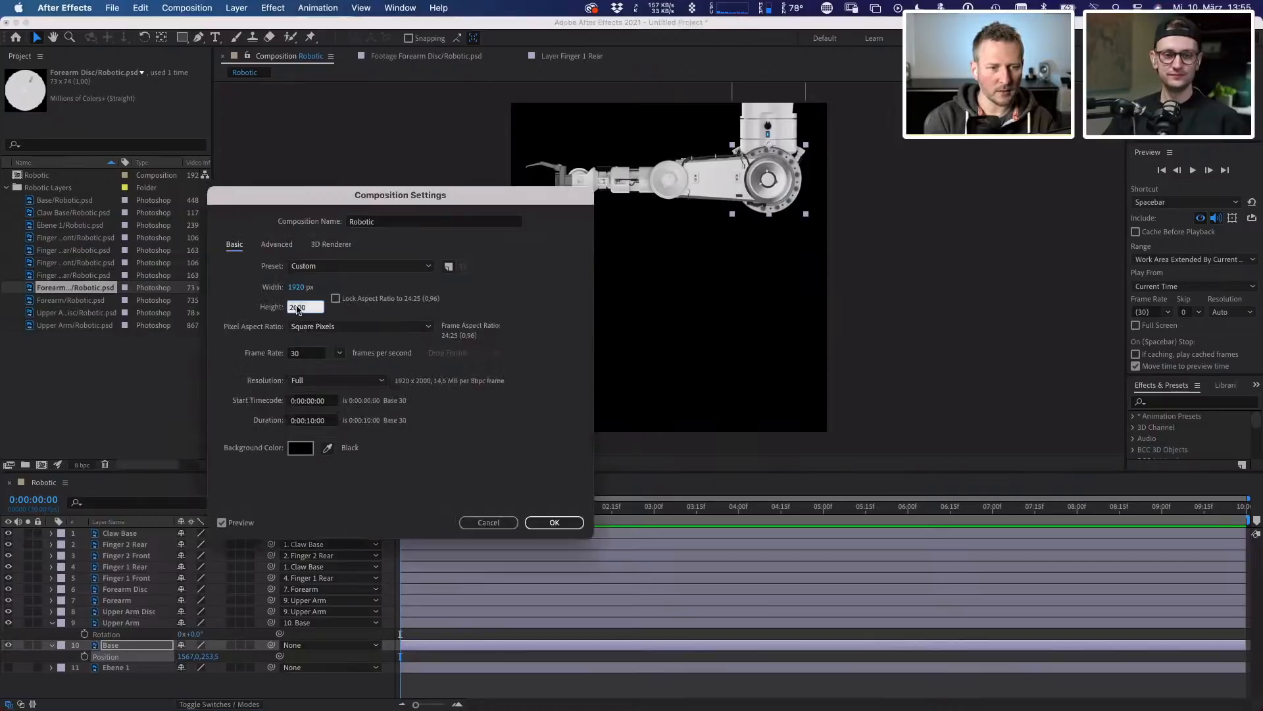
left_click(277, 245)
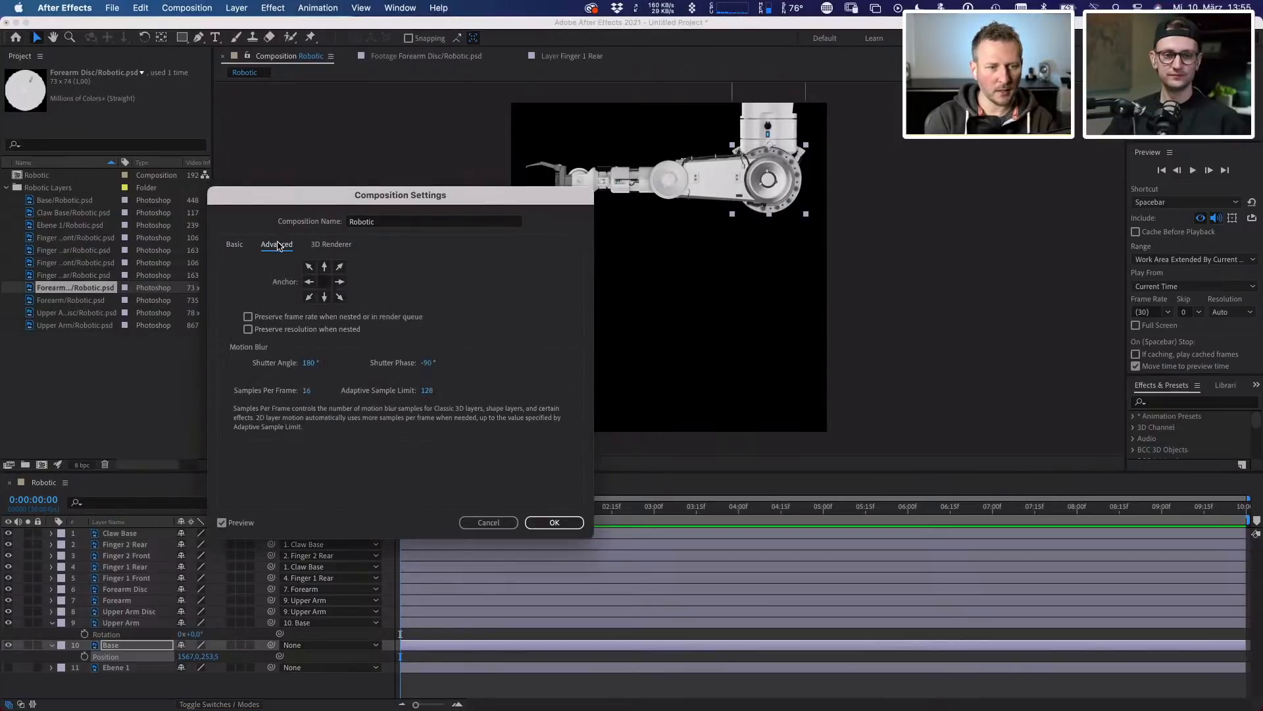
left_click(325, 267)
left_click(233, 245)
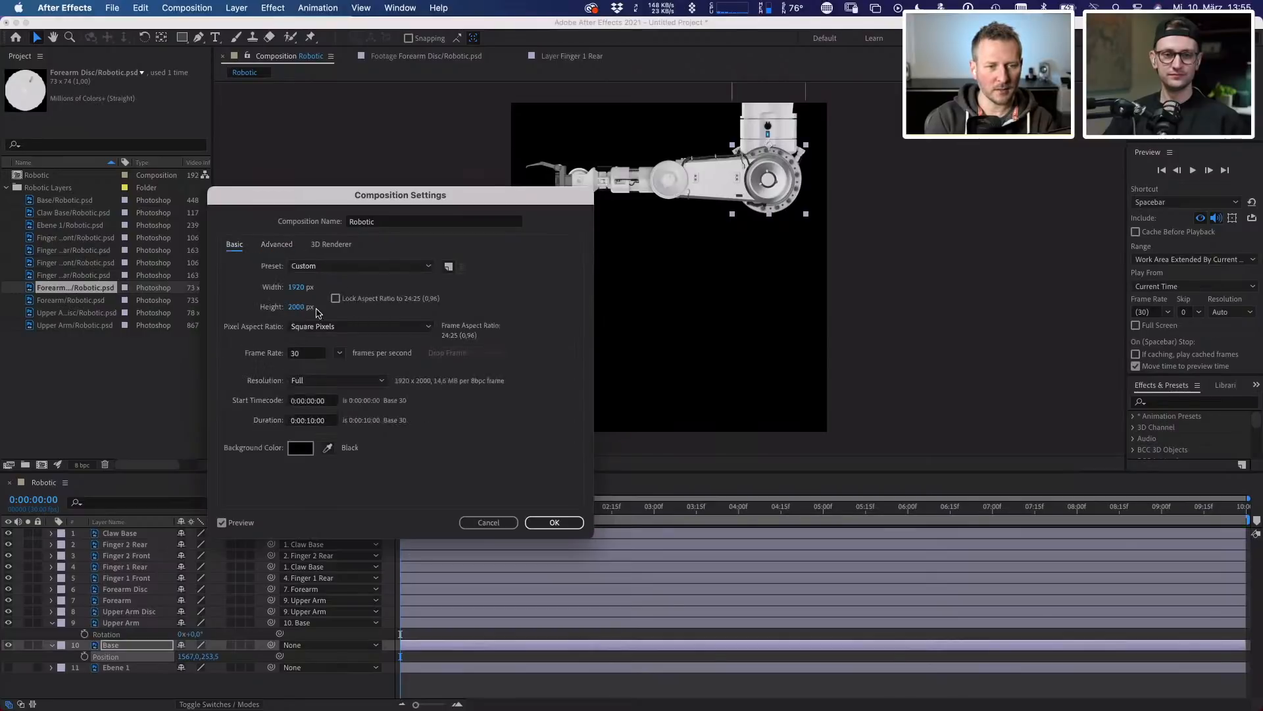
left_click(291, 304)
type("2200")
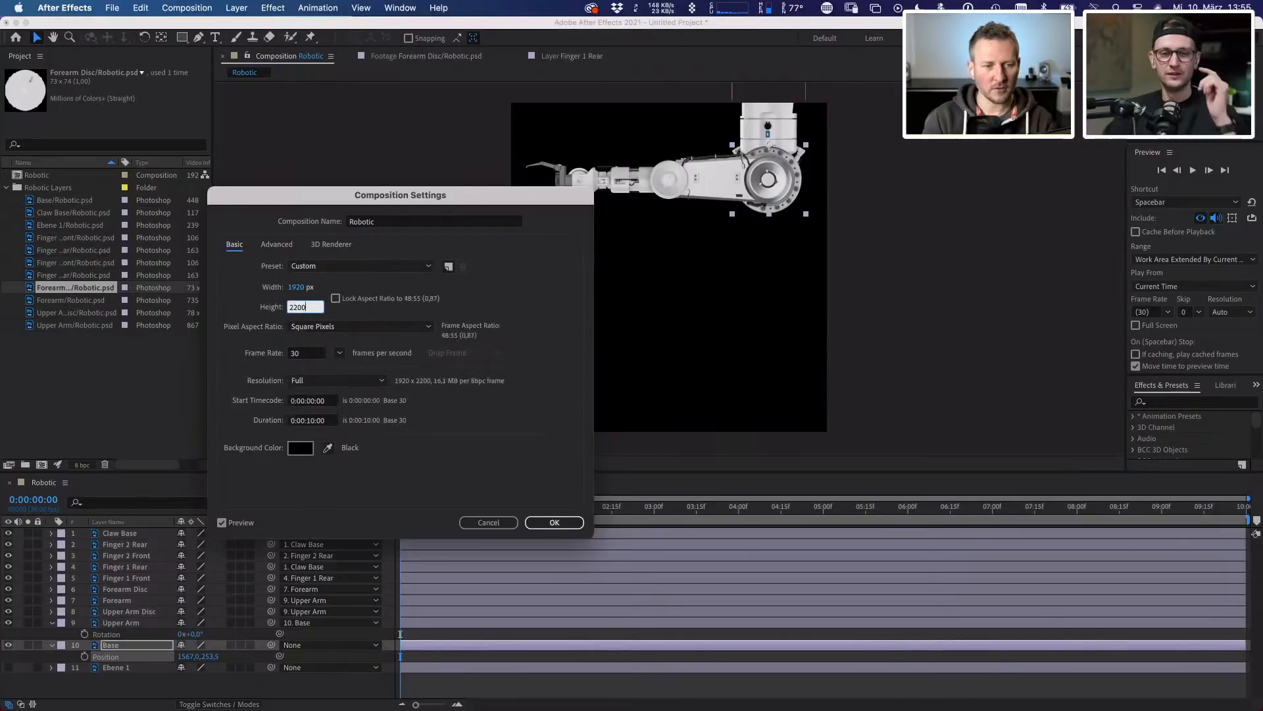
key("Return")
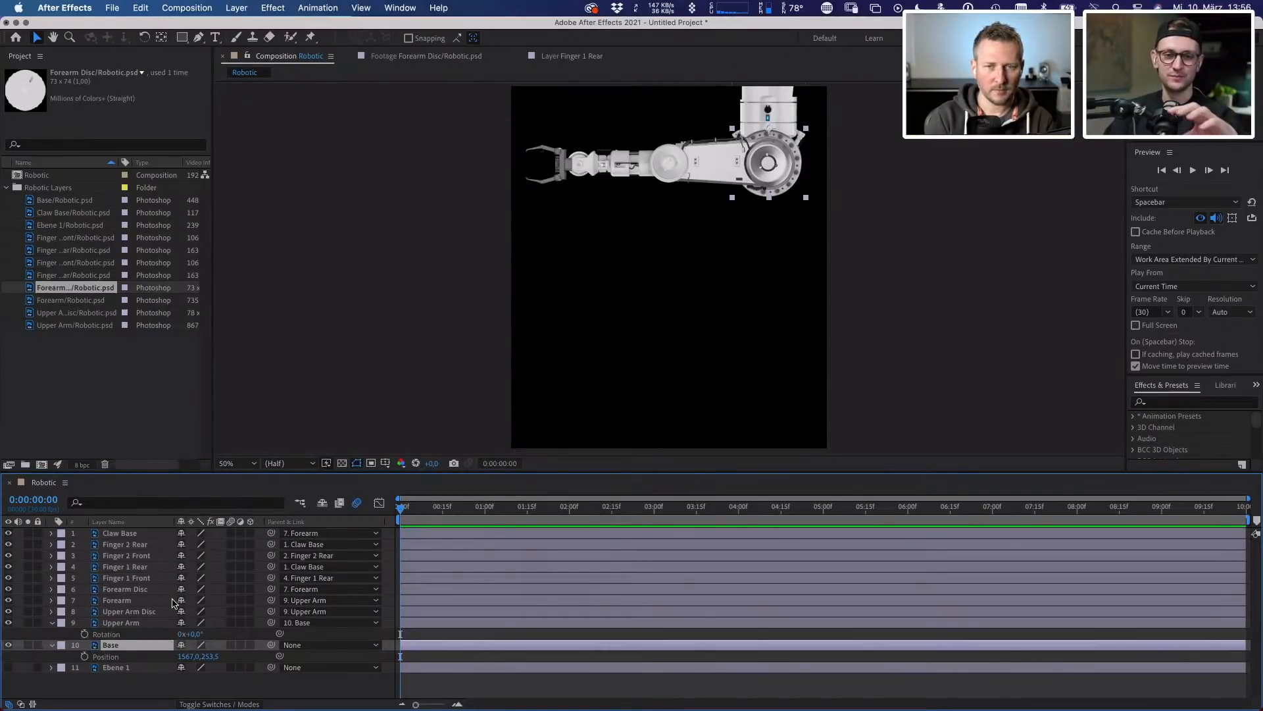
- Add a Rotation keyframe to Base at 0:00 and try rotating the whole arm, leaving Base at 0°
key("alt+shift+r")
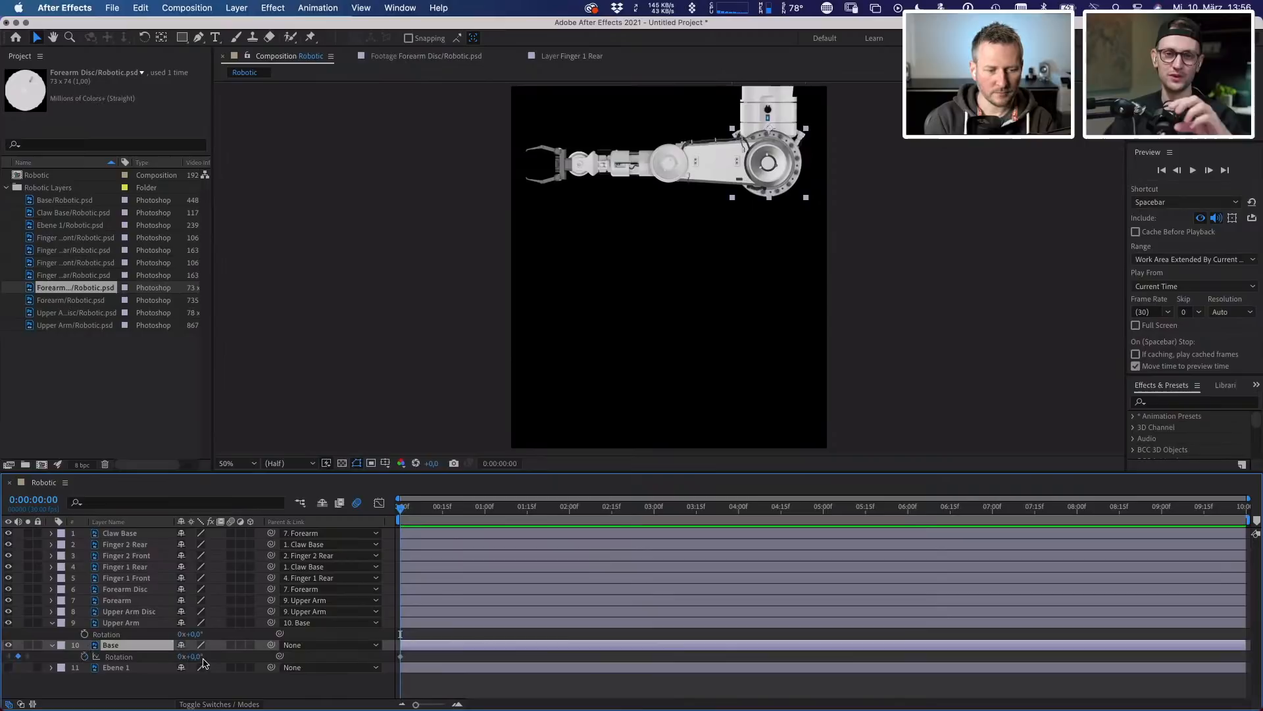
left_click_drag(197, 657, 158, 631)
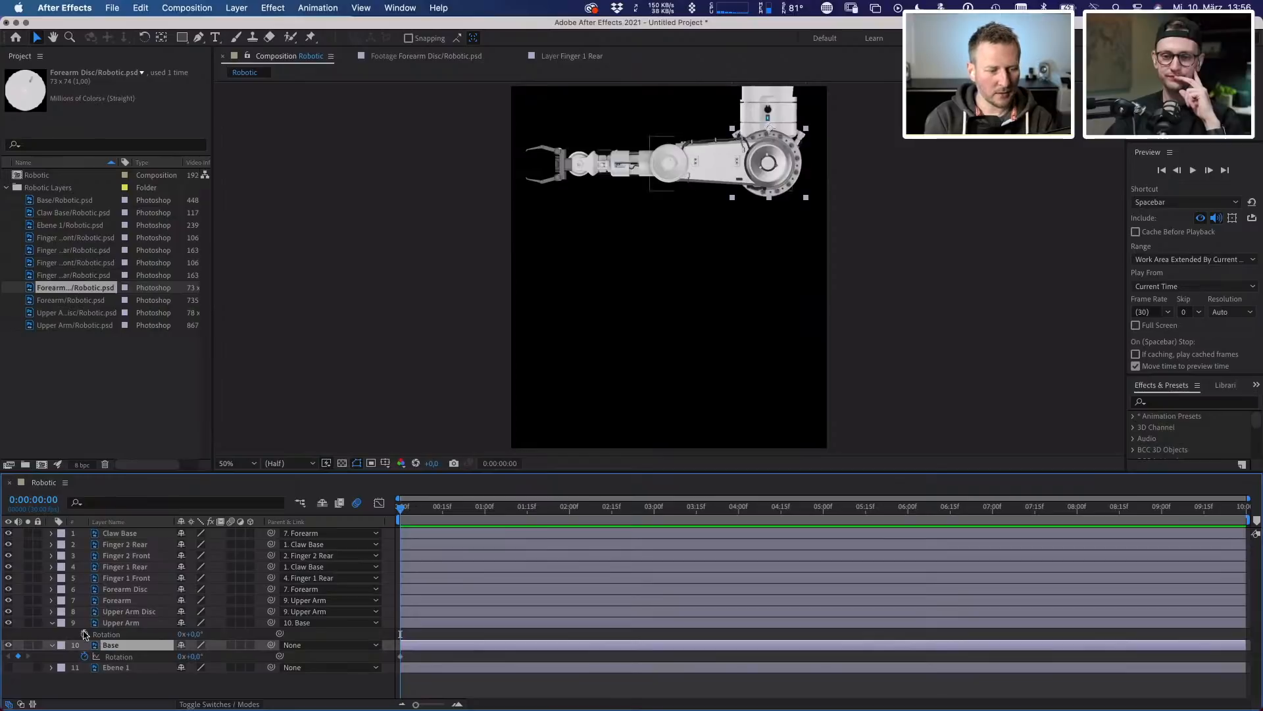
- Swing the arm down by rotating Upper Arm to -91° to test the chain, and reset its Rotation to 0°
left_click_drag(183, 636, 84, 583)
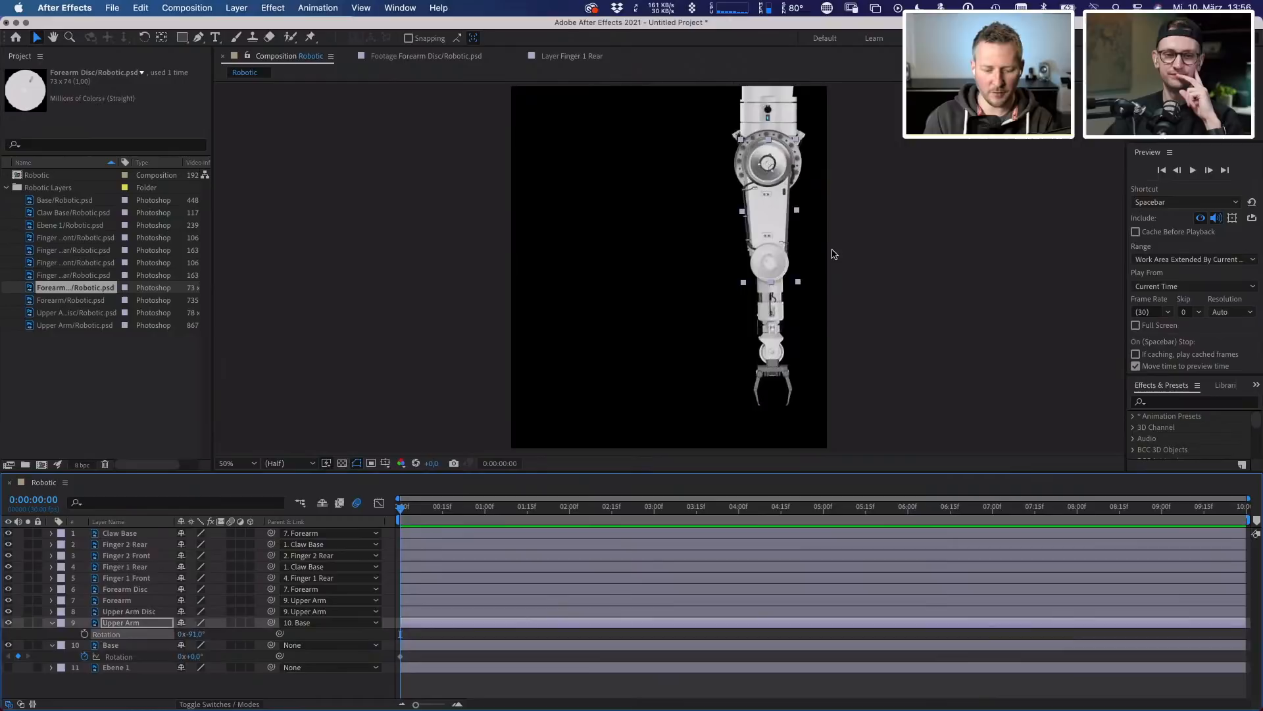
scroll(790, 239, "down", 2)
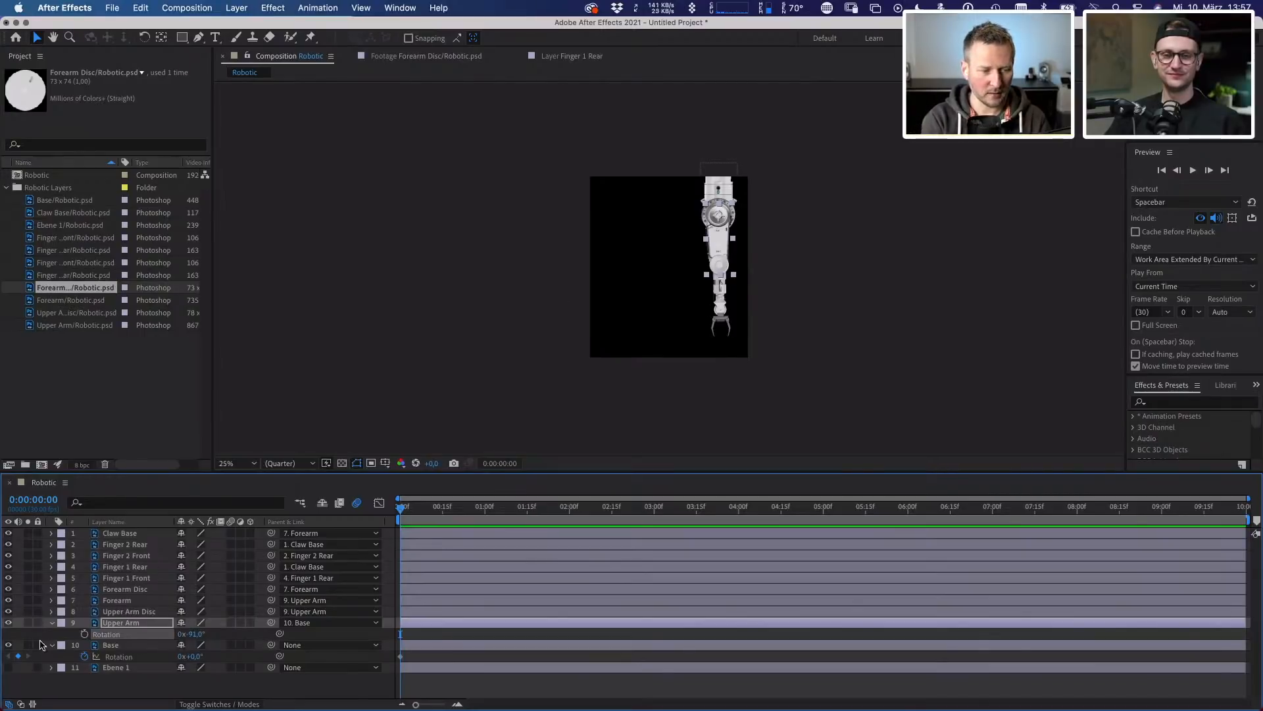
left_click(52, 623)
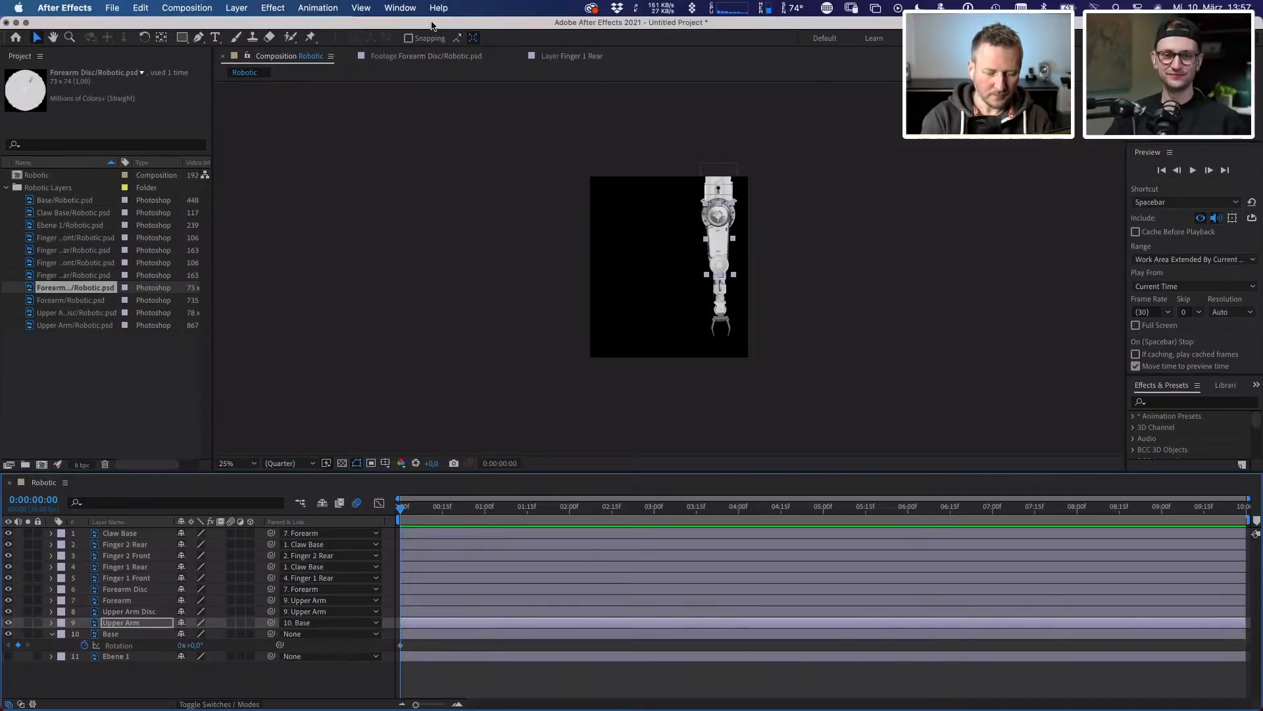
key("period")
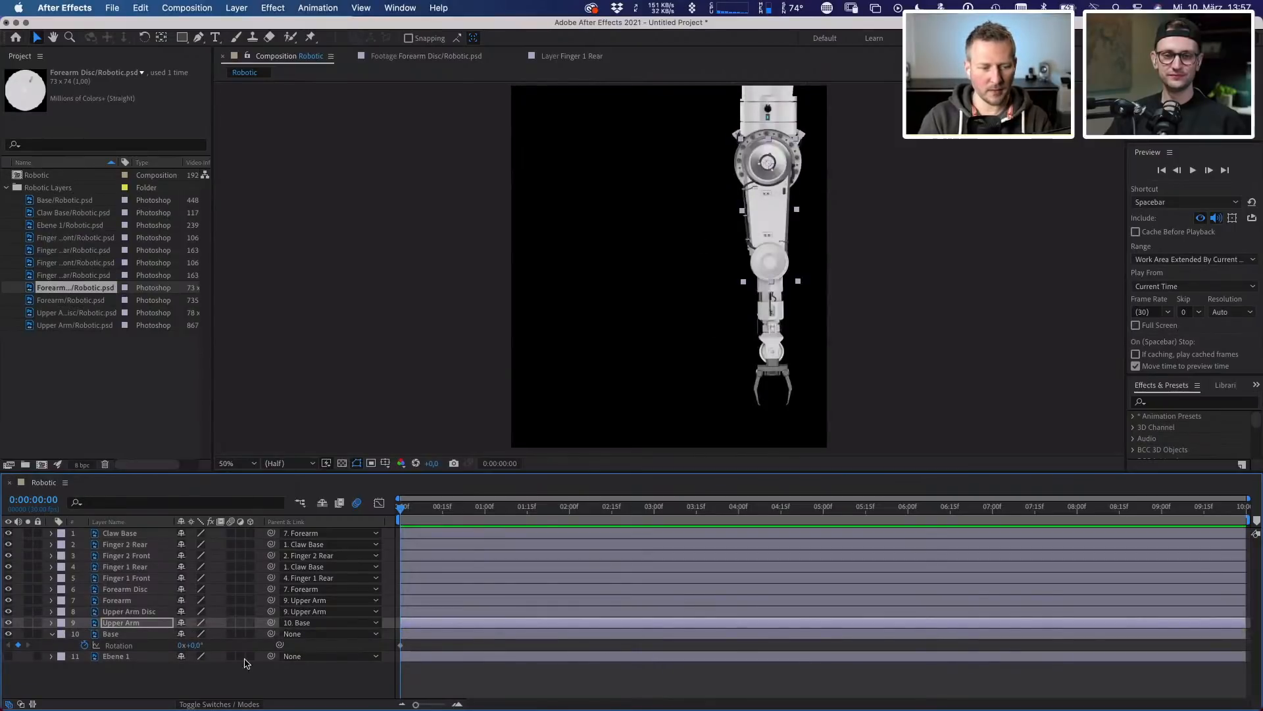
key("r")
left_click(191, 633)
type("-91")
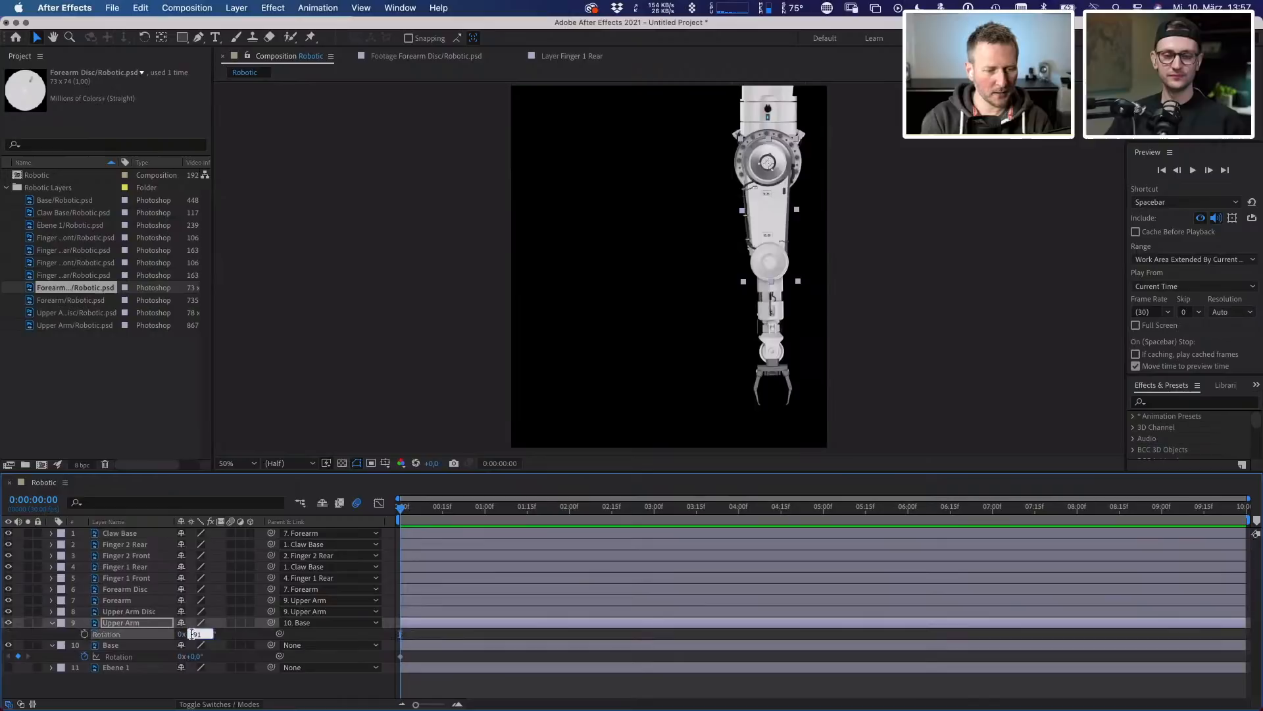
key("Return")
- View the arm at 100% magnification in the composition
key("space")
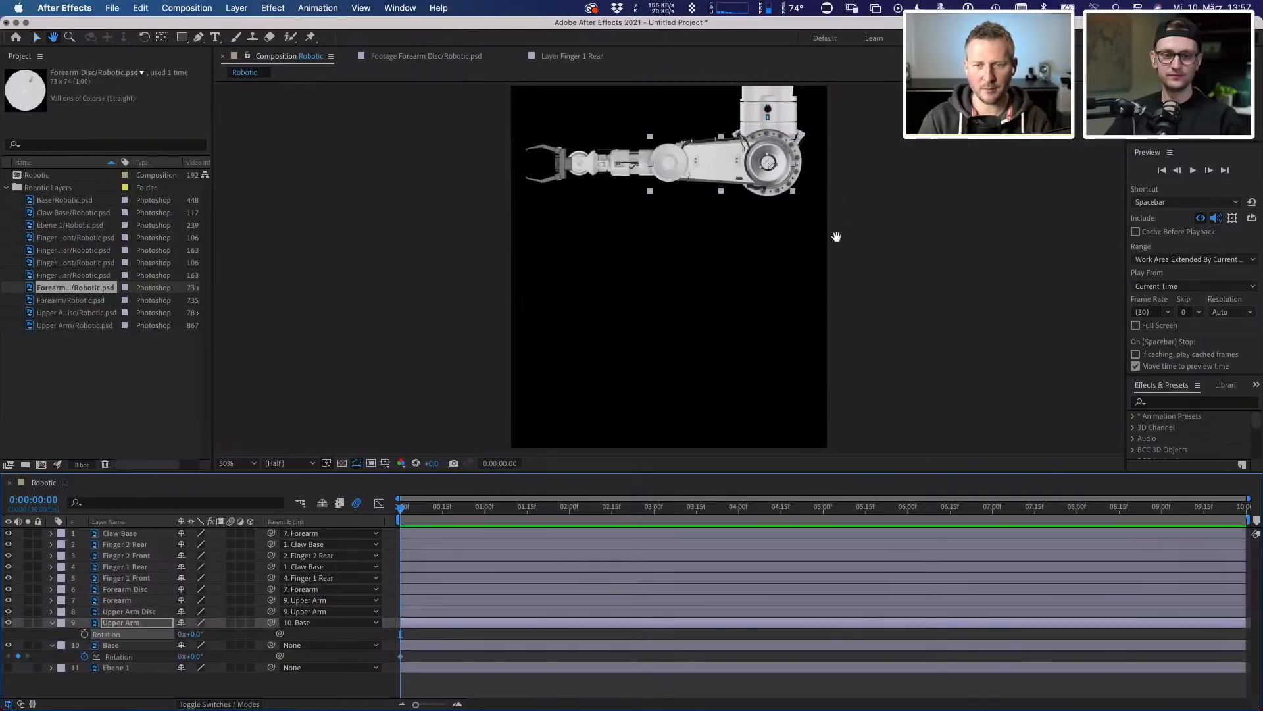
left_click_drag(831, 175, 818, 257)
key("slash")
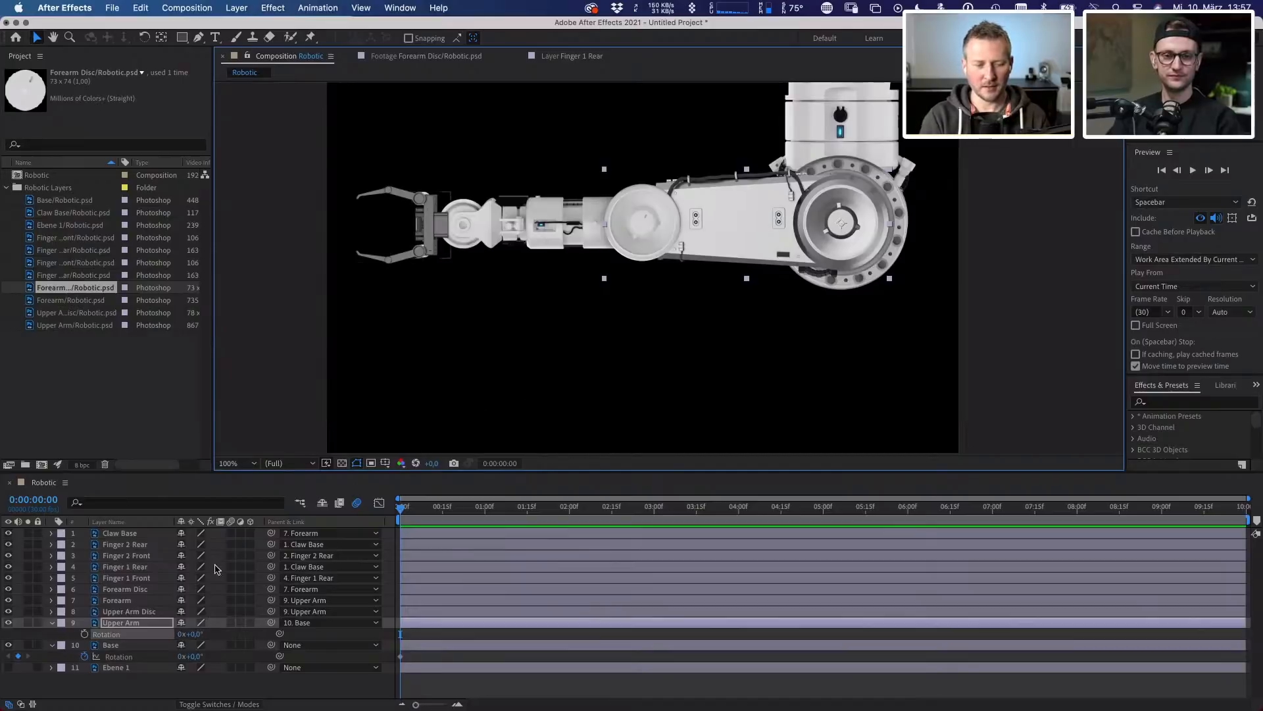
- Test the joint chain by rotating Upper Arm to -10° and Forearm to 20°, and undo both rotations
left_click(56, 679)
left_click(115, 621)
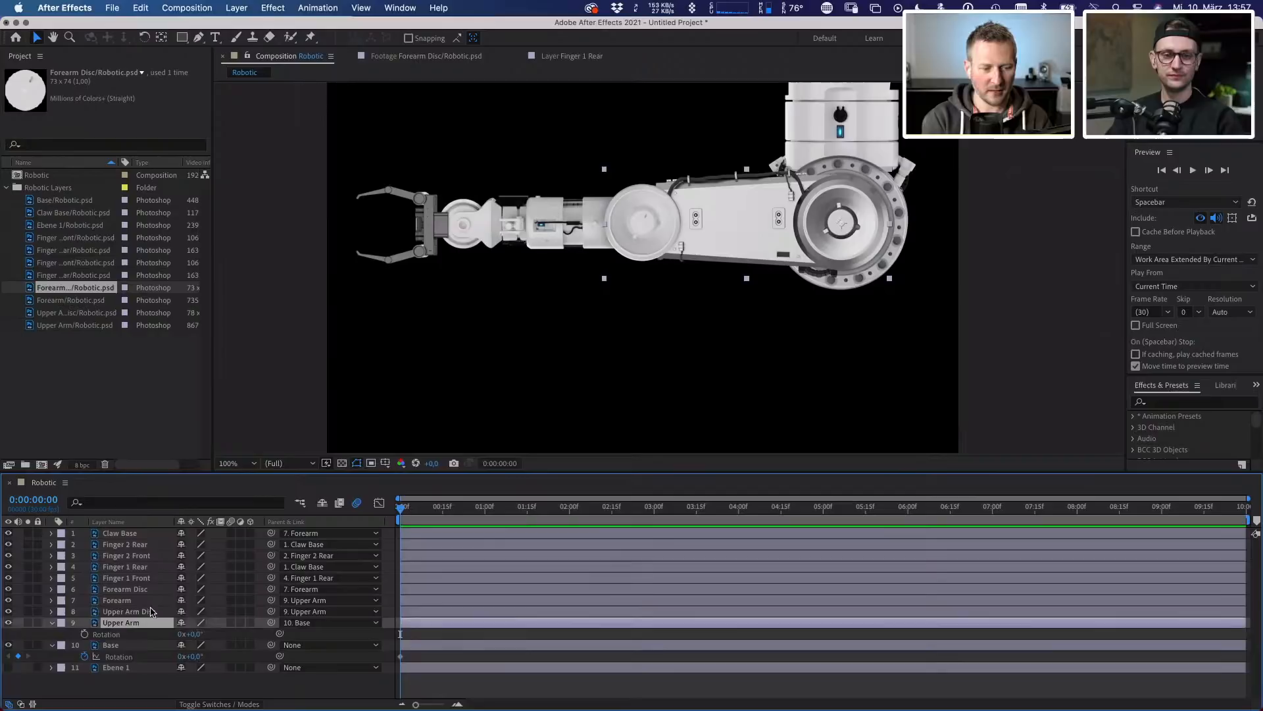
left_click_drag(197, 632, 187, 632)
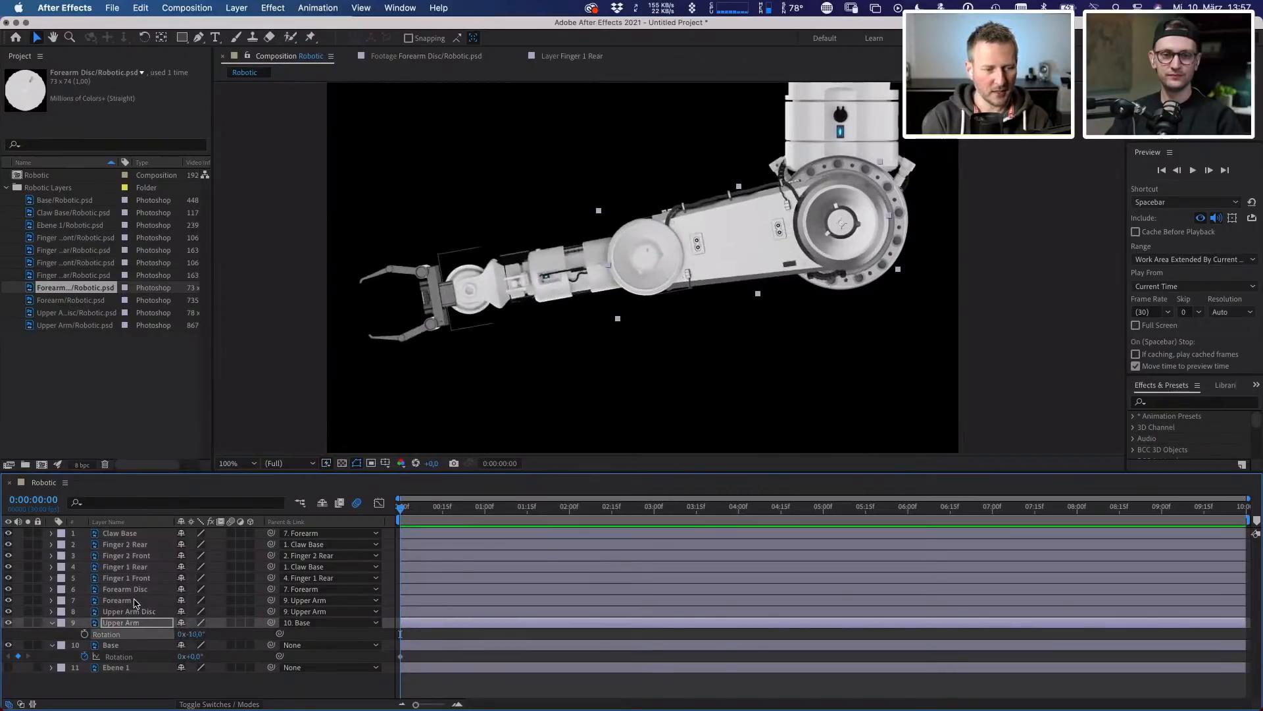
left_click(136, 600)
key("r")
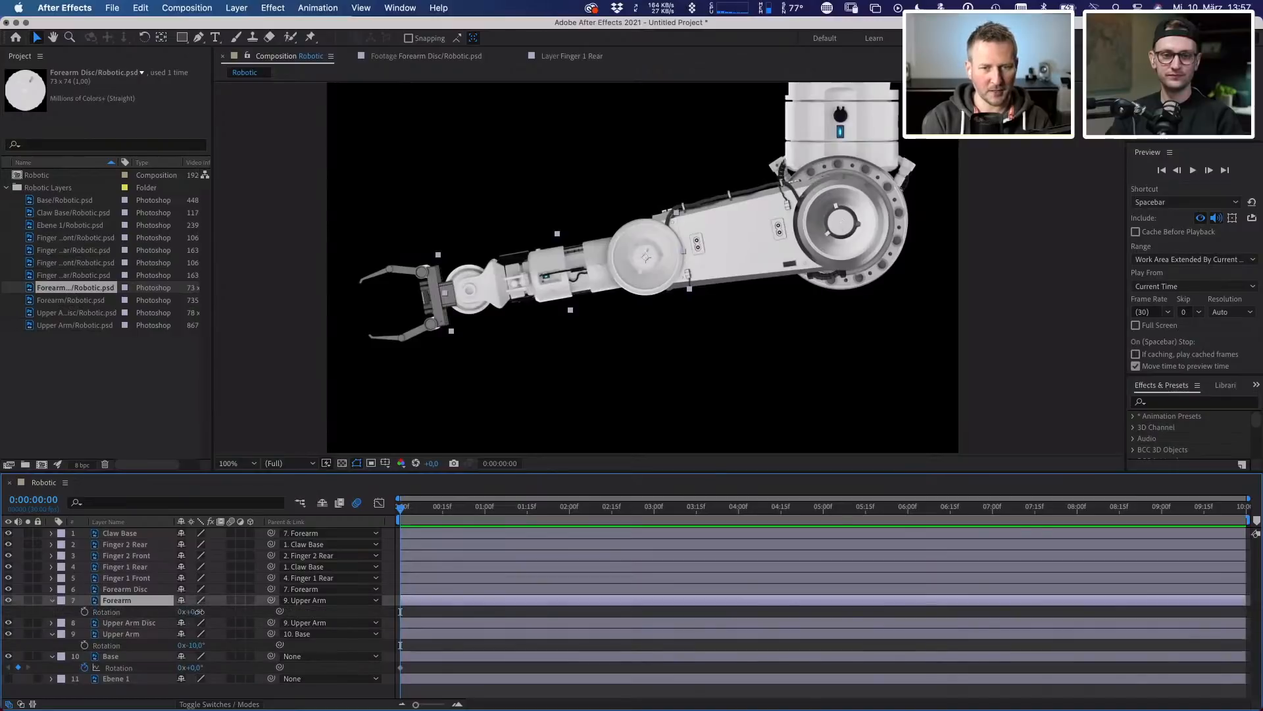
left_click_drag(198, 611, 211, 613)
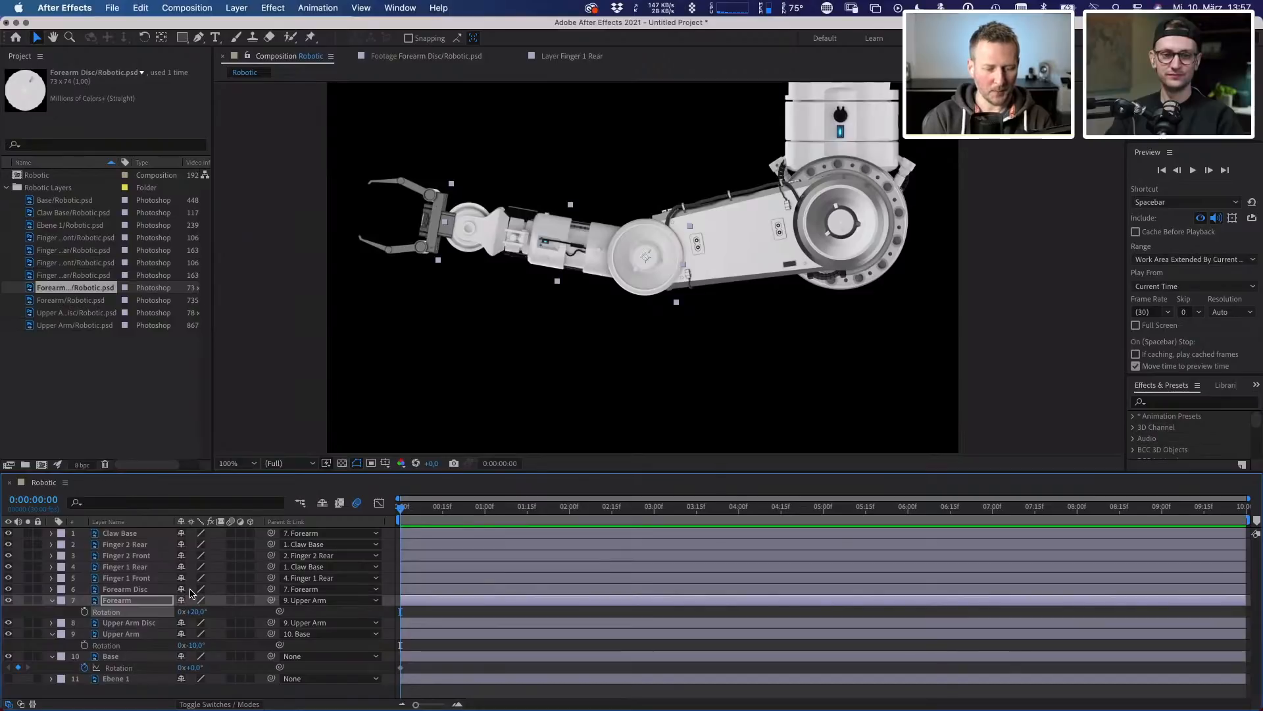
key("super+z")
key("super+z")
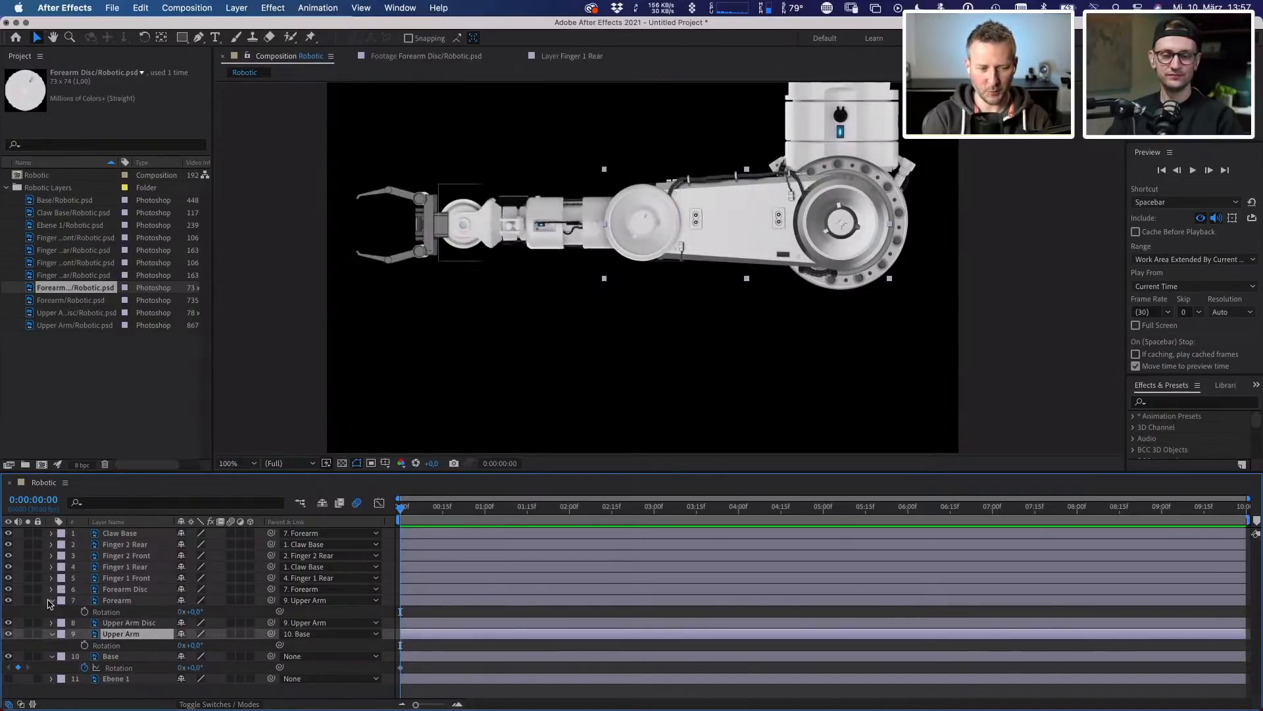
- Collapse the properties of Forearm, Upper Arm and Base, and briefly check the Rotation property of Finger 2 Rear
left_click(52, 600)
left_click(52, 622)
left_click(51, 634)
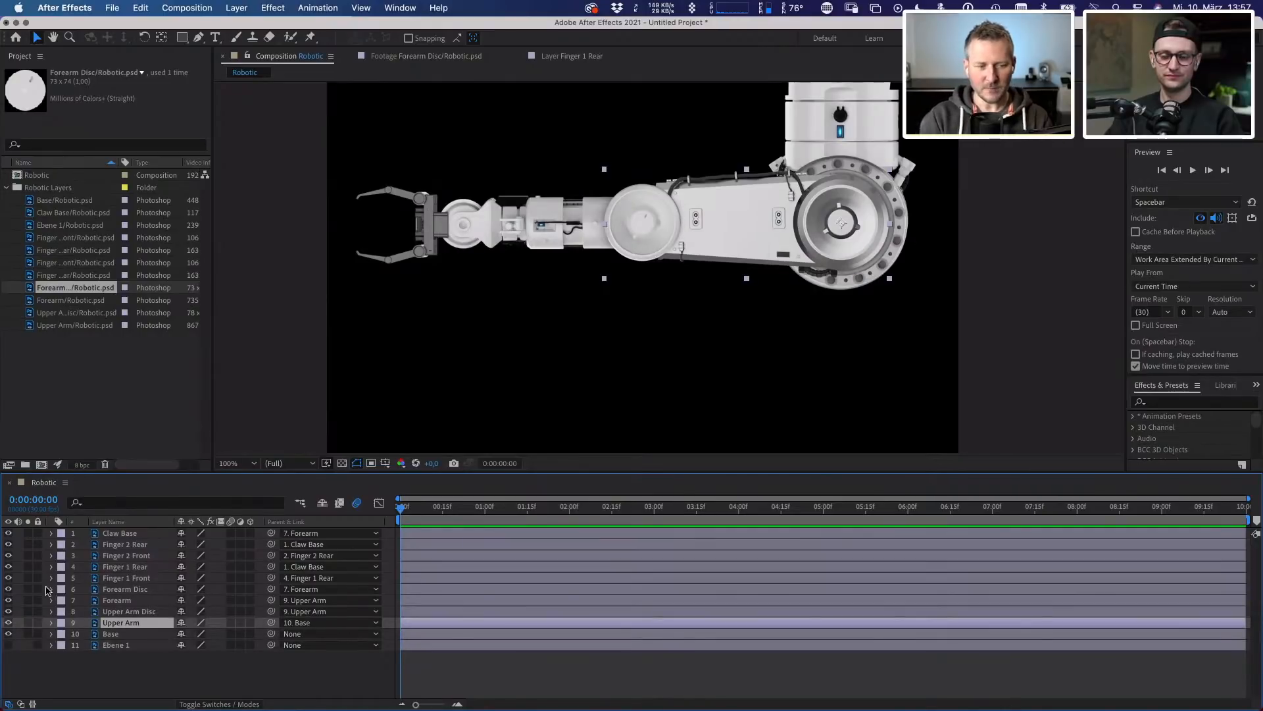
left_click(128, 544)
key("r")
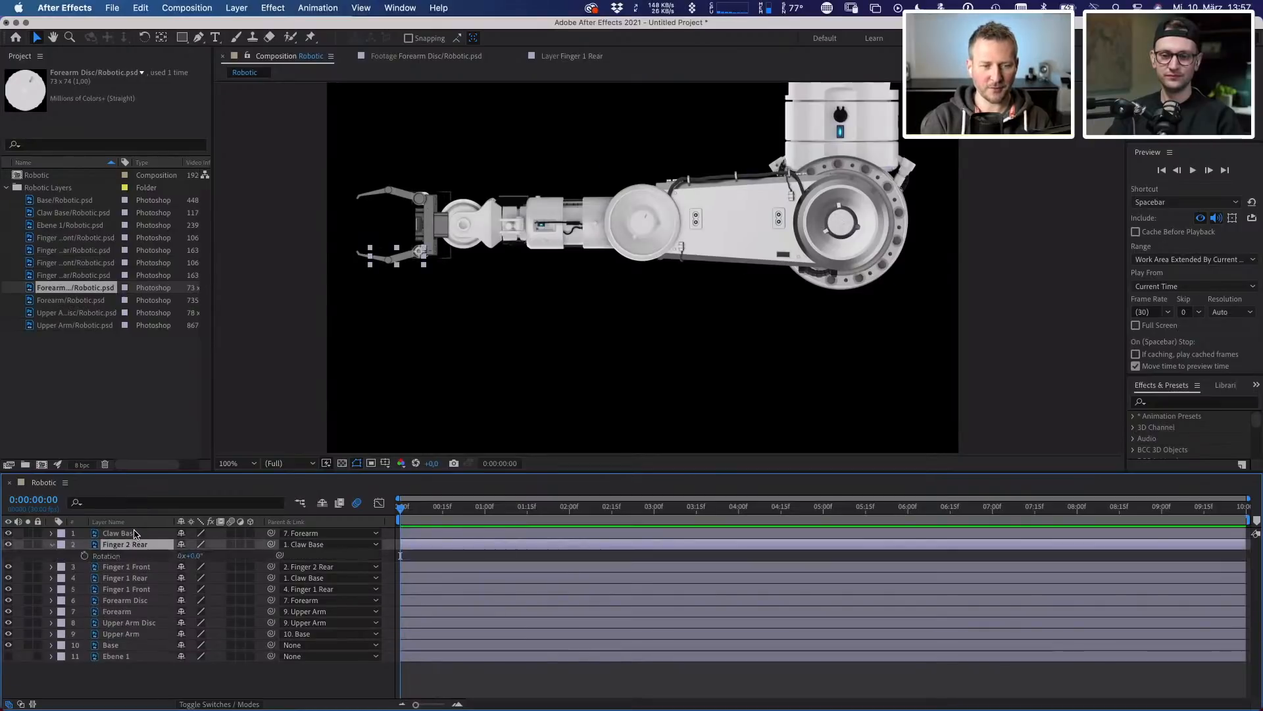
key("r")
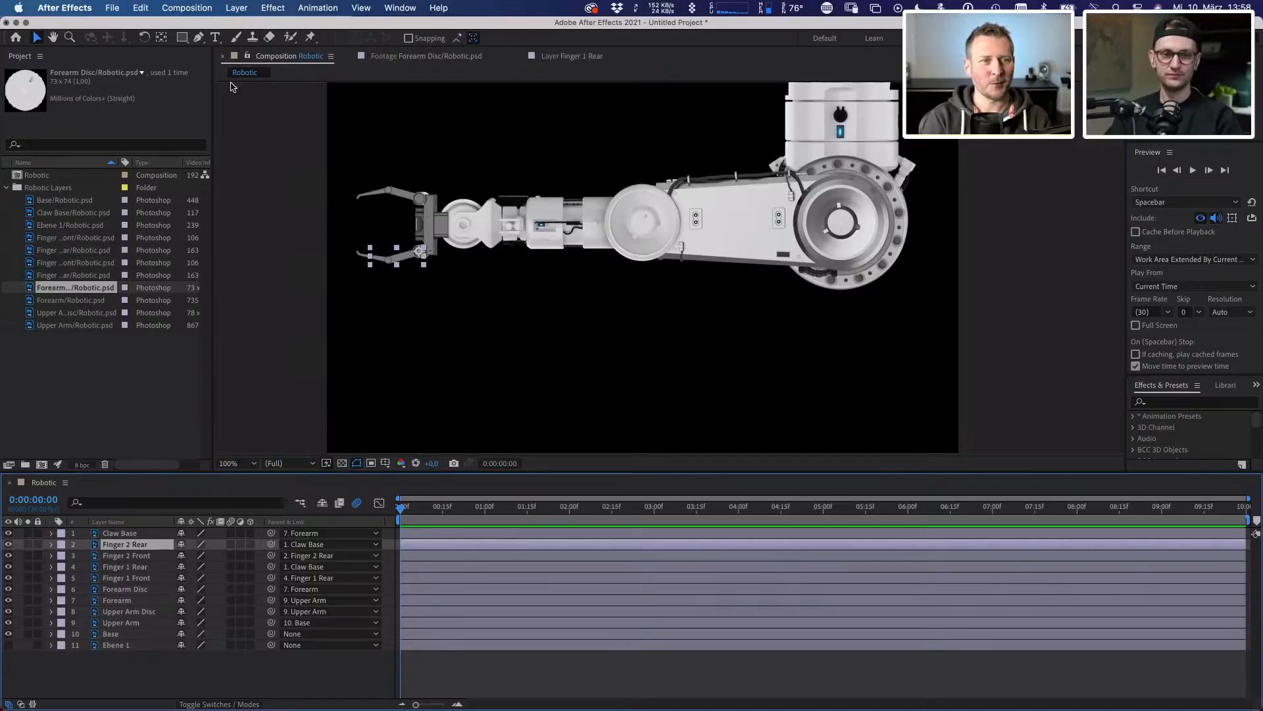
- Create a null object at the top of the layer stack and name it CTRL
left_click(236, 8)
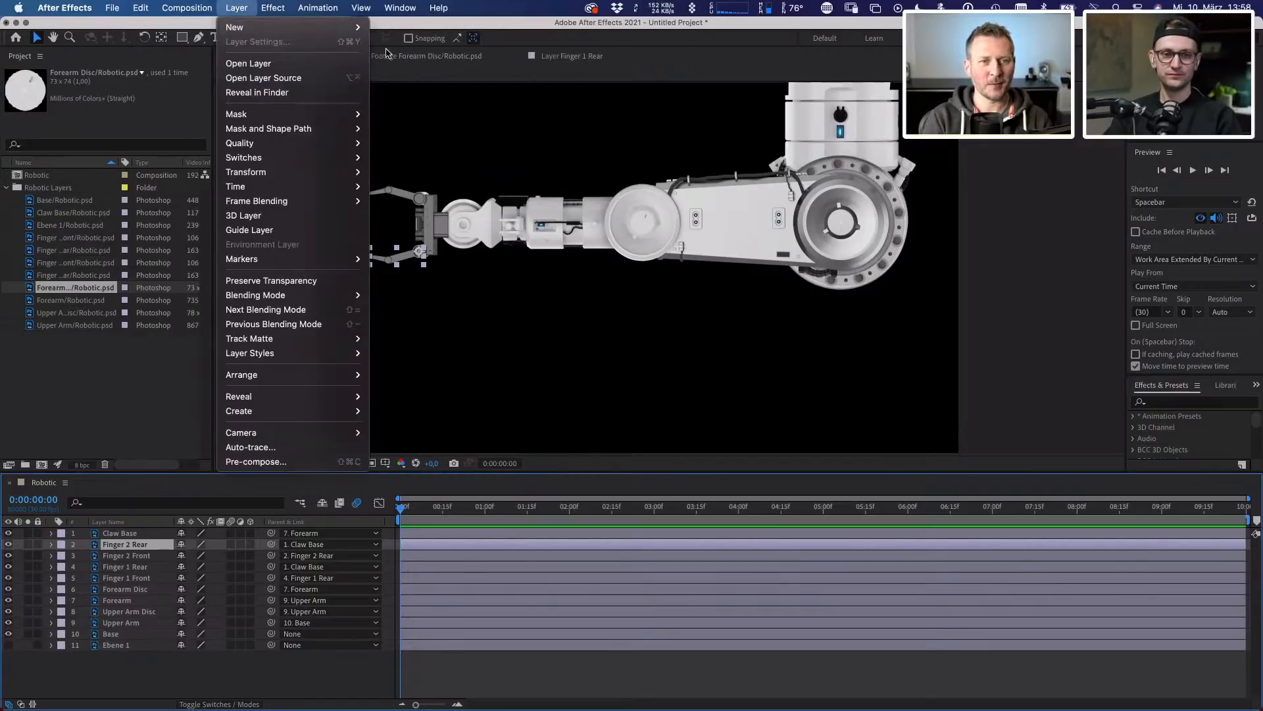
mouse_move(240, 27)
left_click(401, 86)
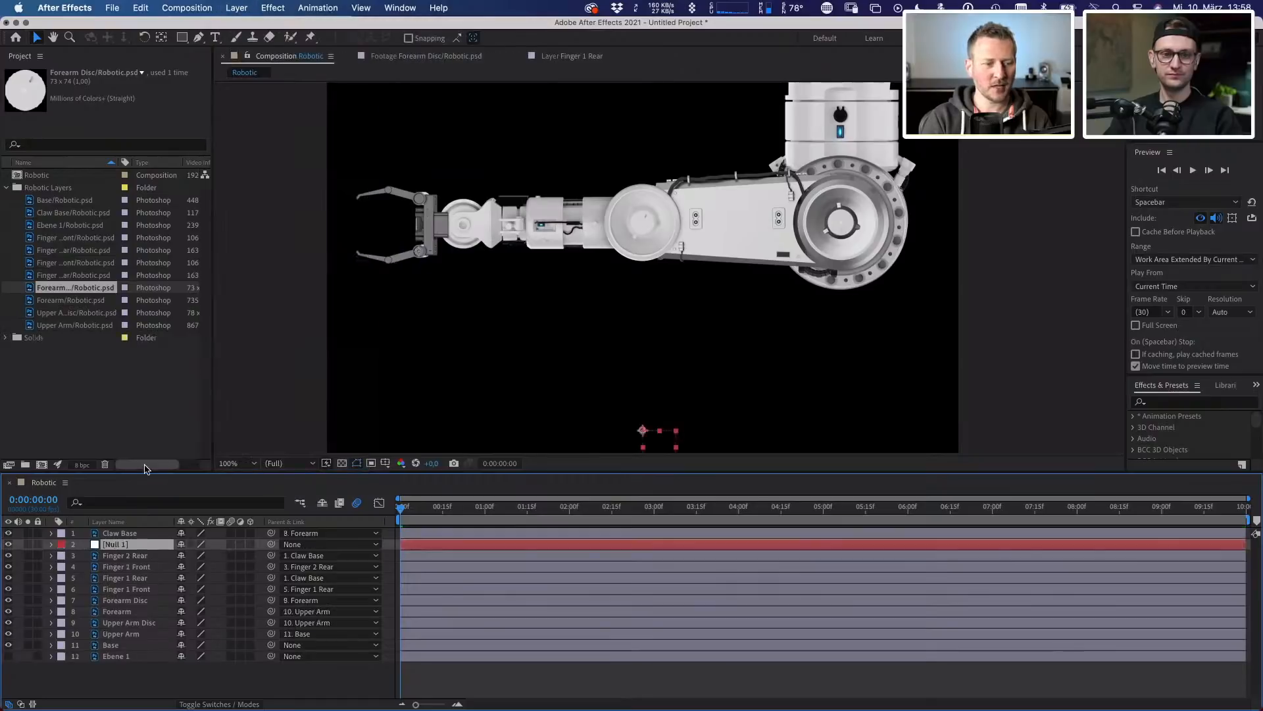
left_click_drag(111, 534, 111, 530)
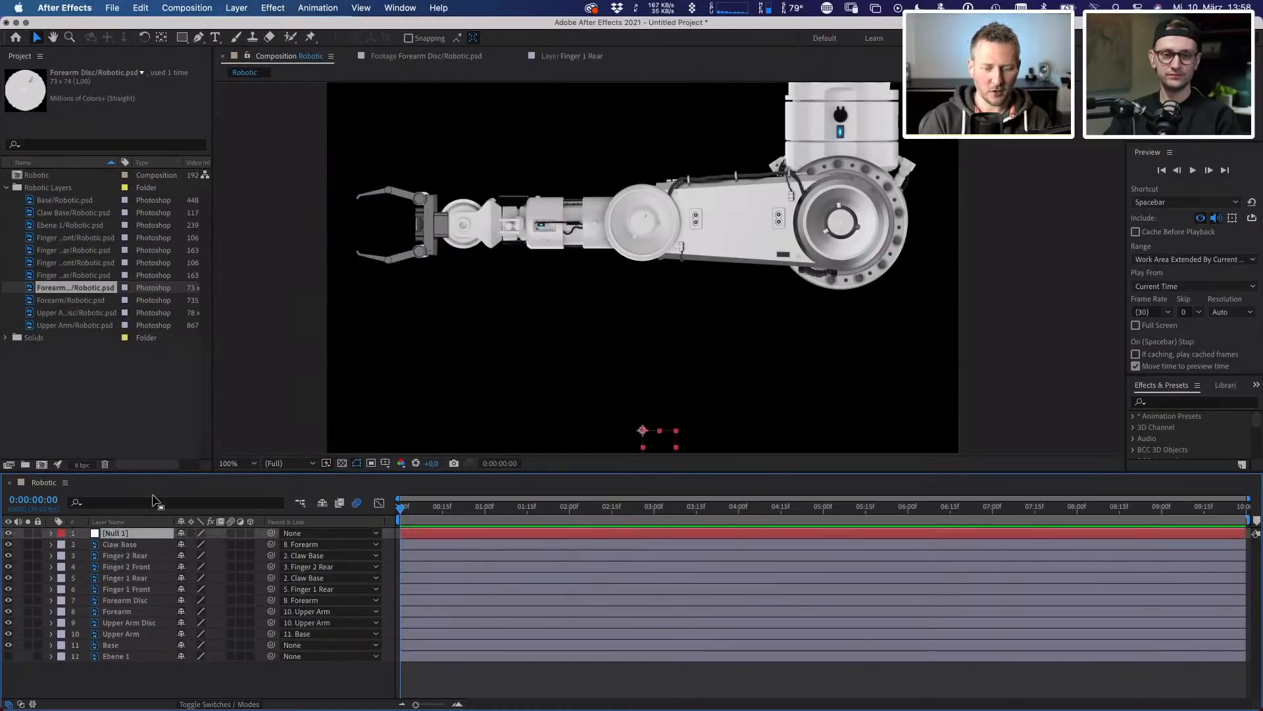
key("Return")
type("CTRL")
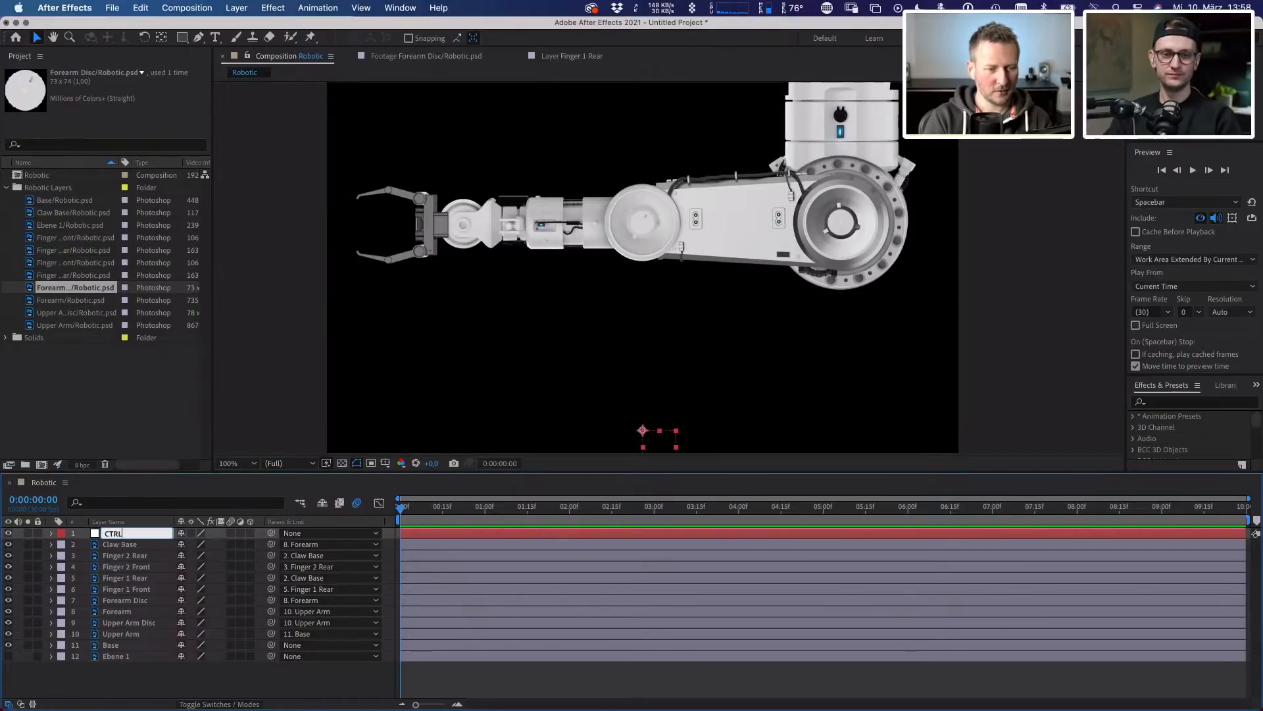
key("Return")
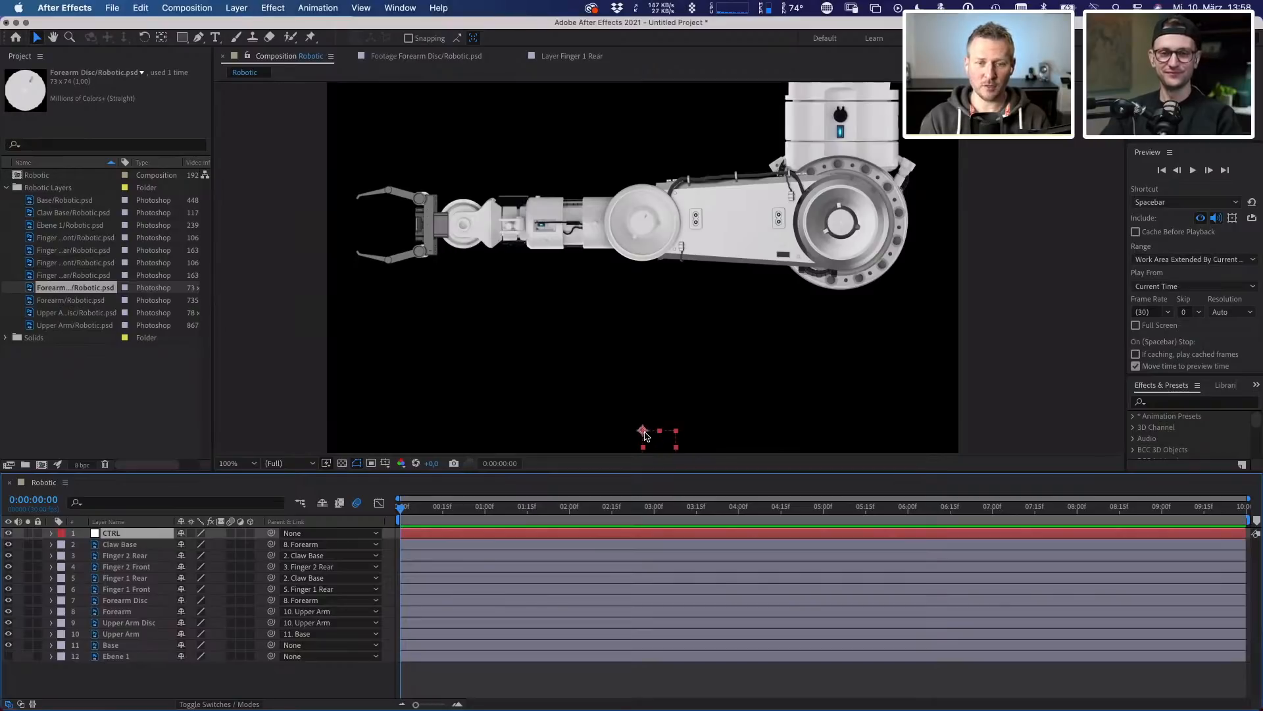
- Place the CTRL null below the forearm joint at about 924, 742 and parent Base to it
left_click_drag(644, 432, 638, 309)
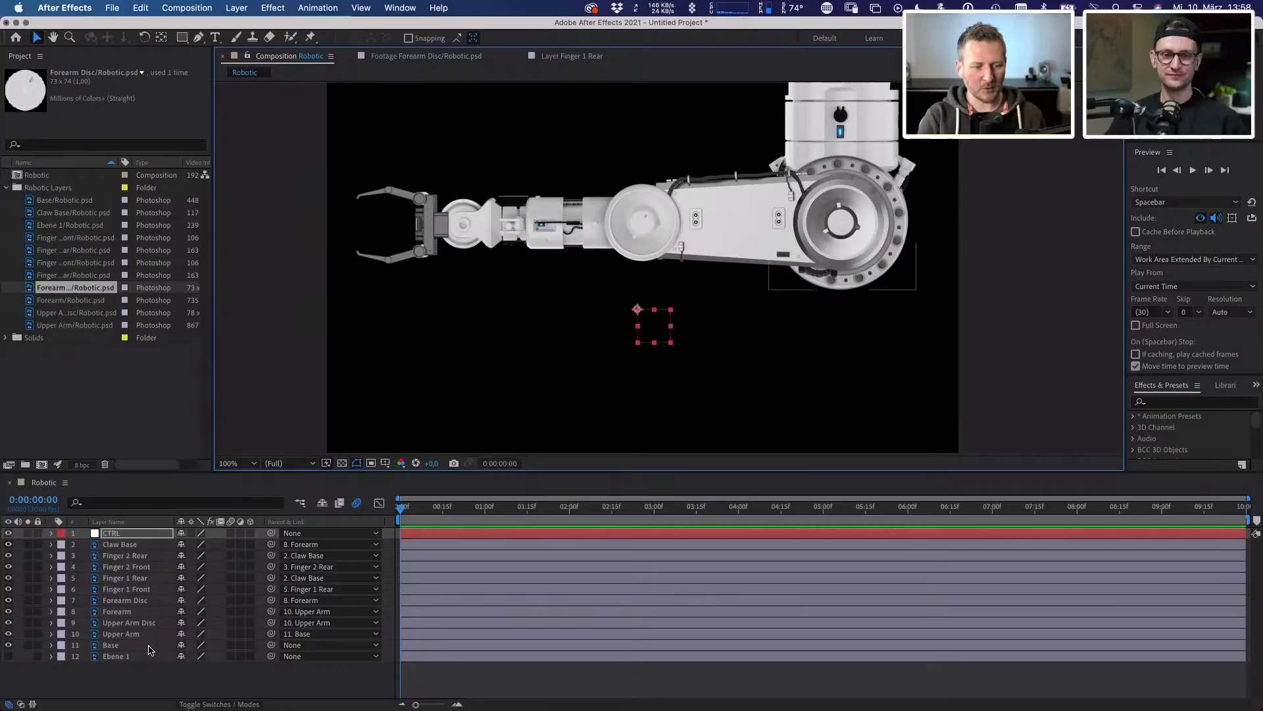
mouse_move(642, 320)
left_mouse_down()
mouse_move(728, 308)
mouse_move(633, 315)
left_mouse_up()
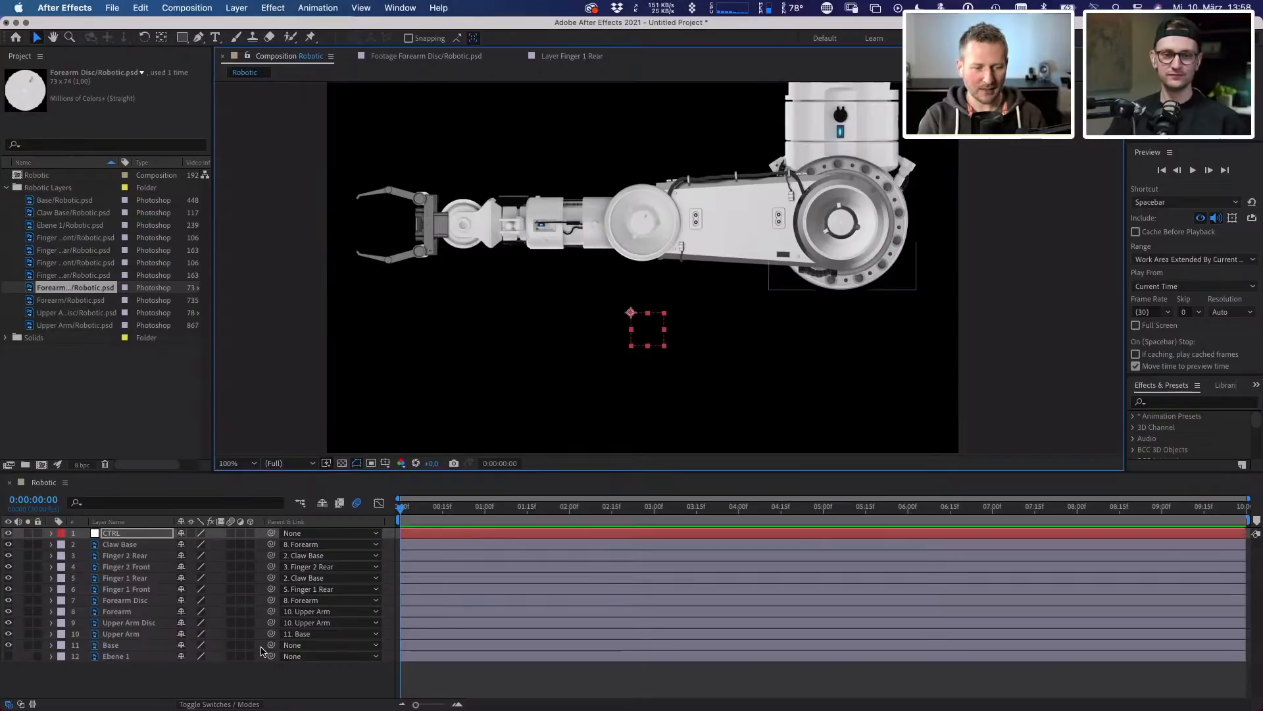
left_click_drag(271, 645, 108, 534)
- Test the parenting by shifting the Position of the CTRL null, and undo the move
key("p")
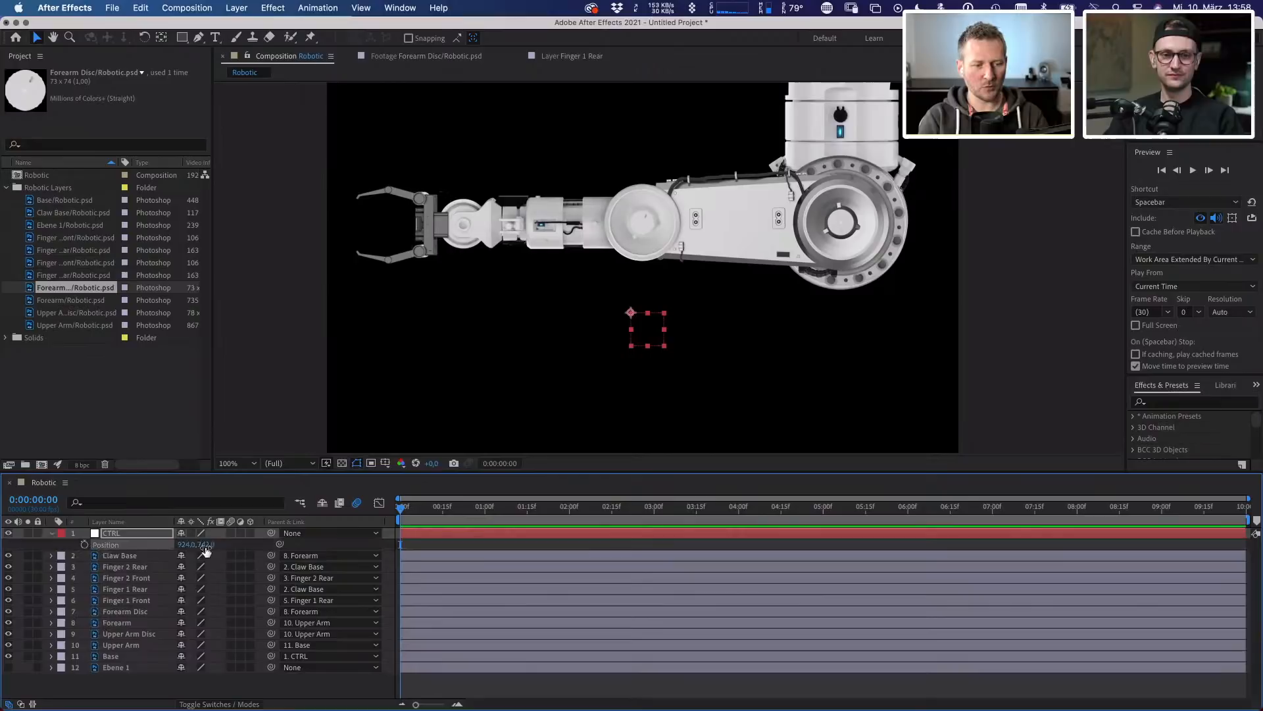
left_click_drag(187, 544, 185, 514)
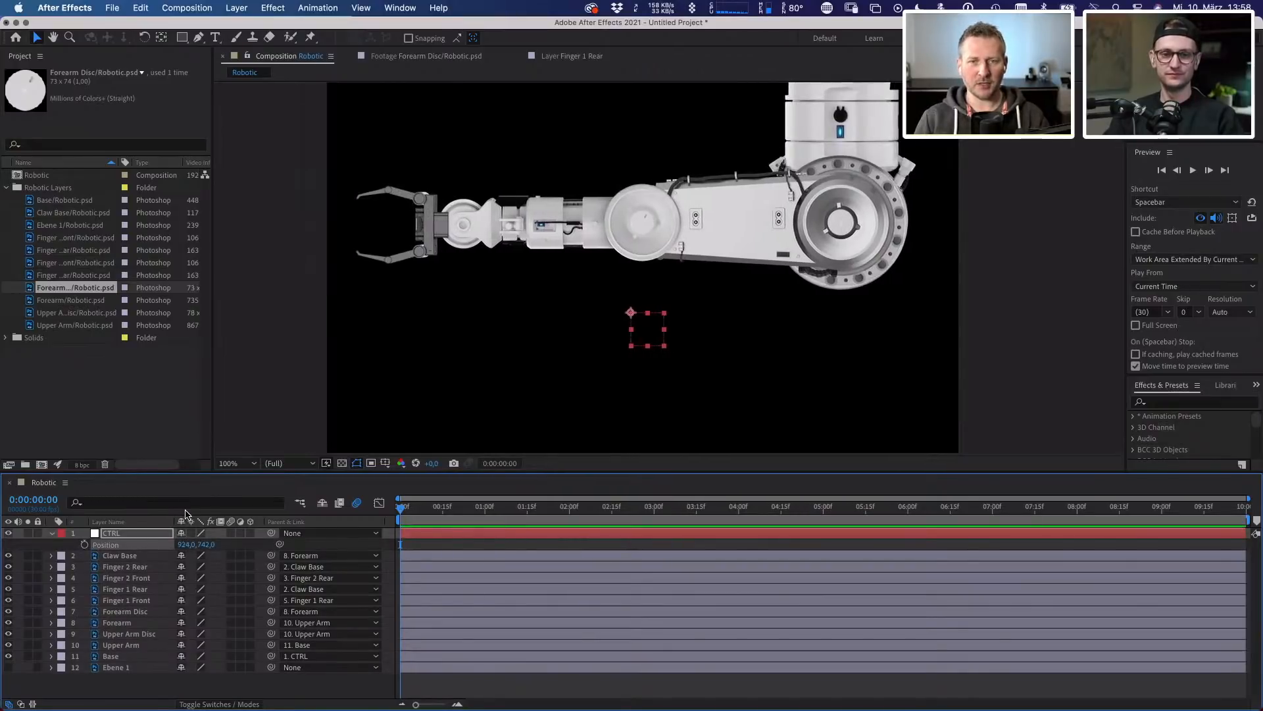
key("super+z")
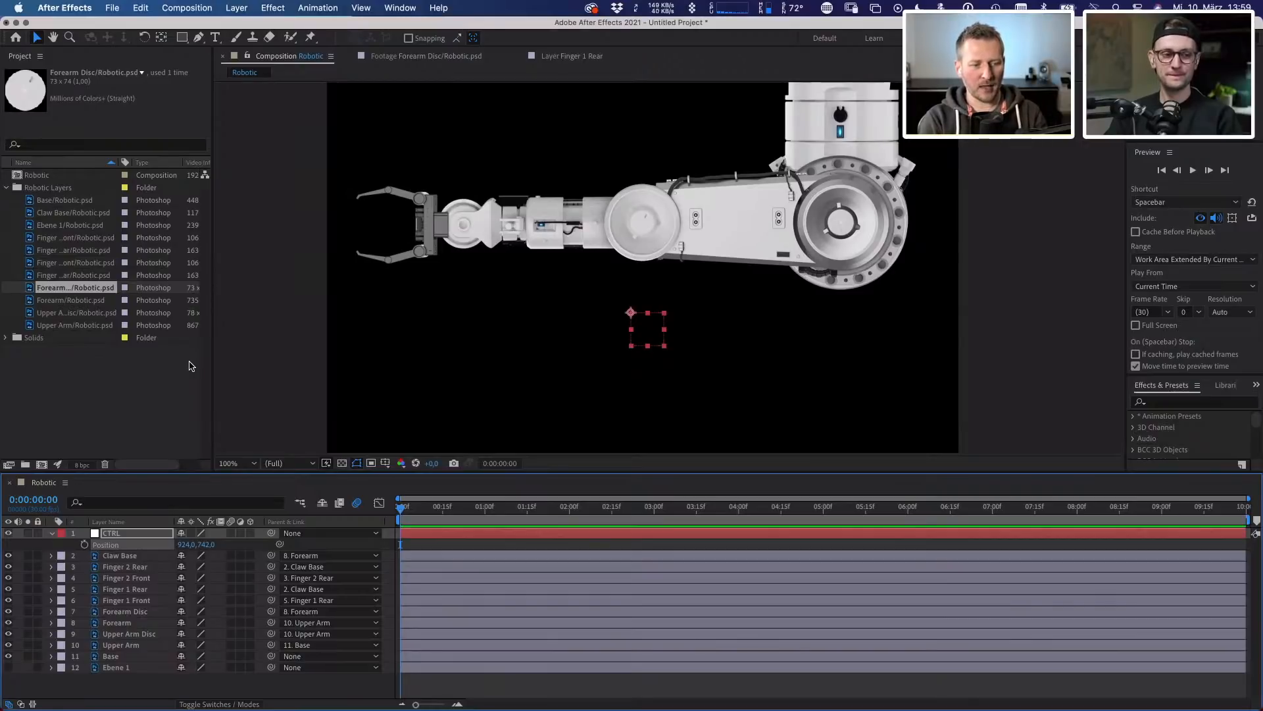
- Find the Slider Control effect by searching for "sli" and apply it to the CTRL null
key("ctrl+space")
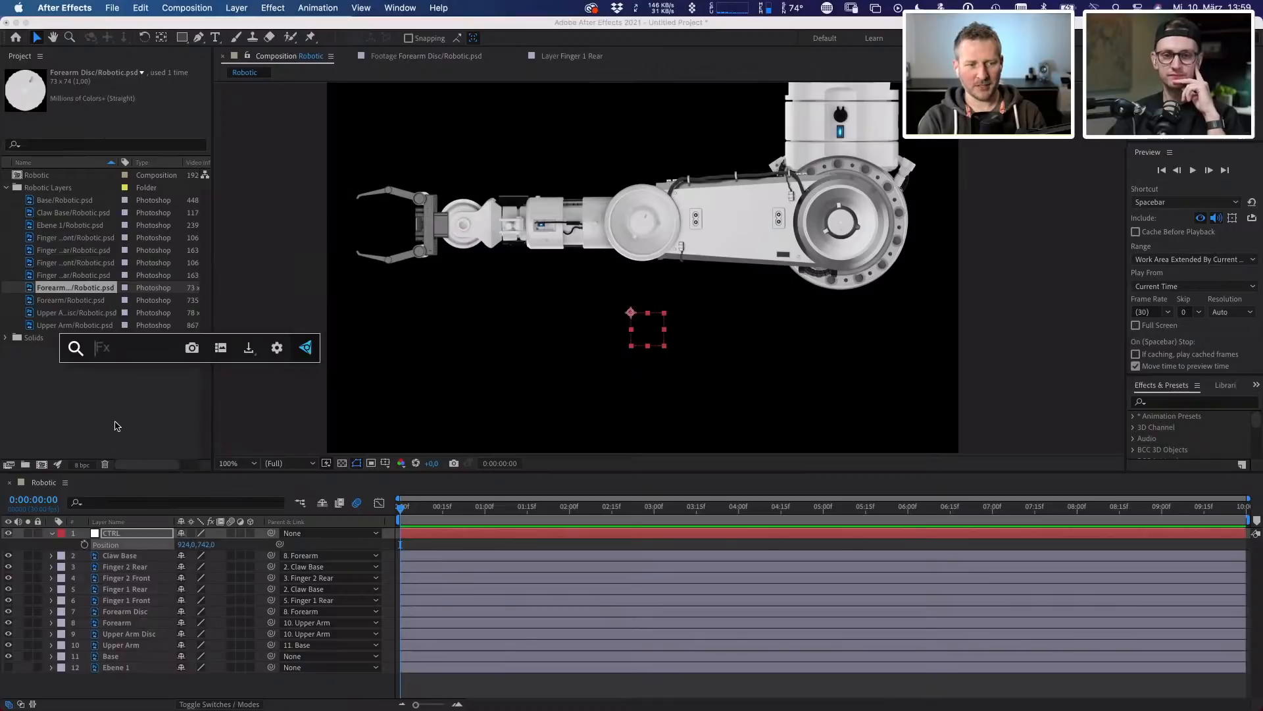
left_click(114, 413)
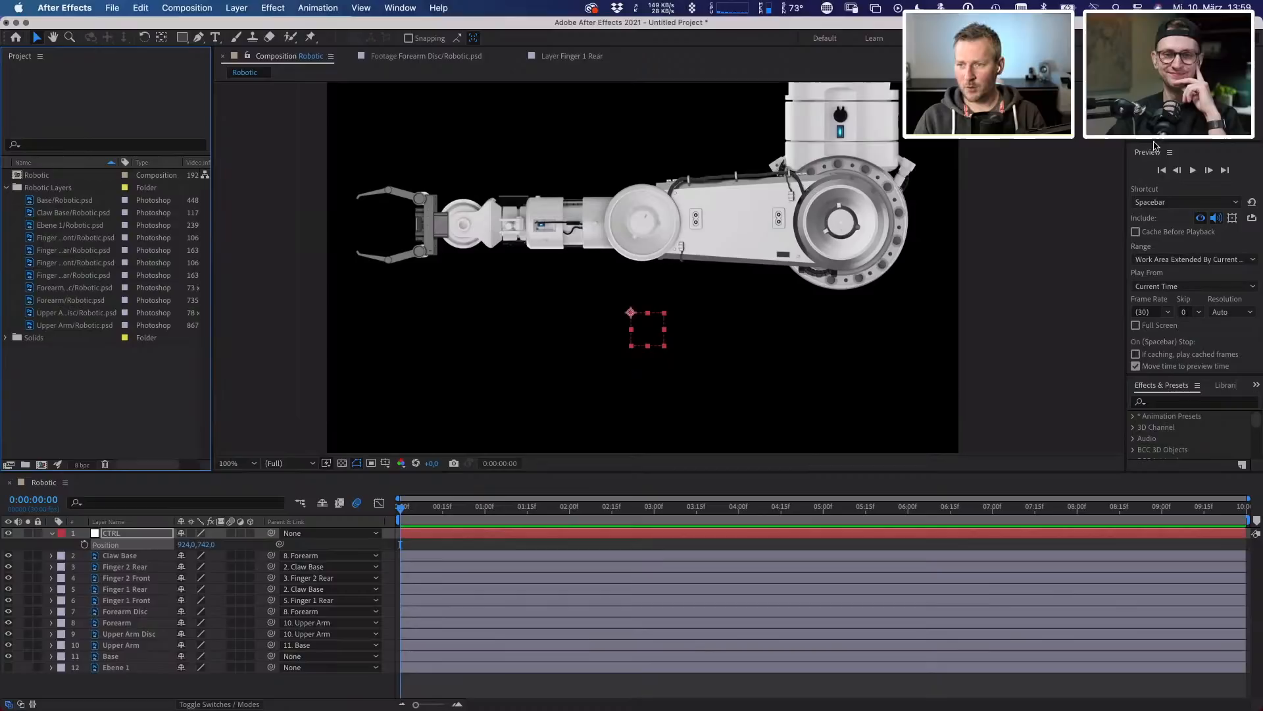
left_click(1160, 402)
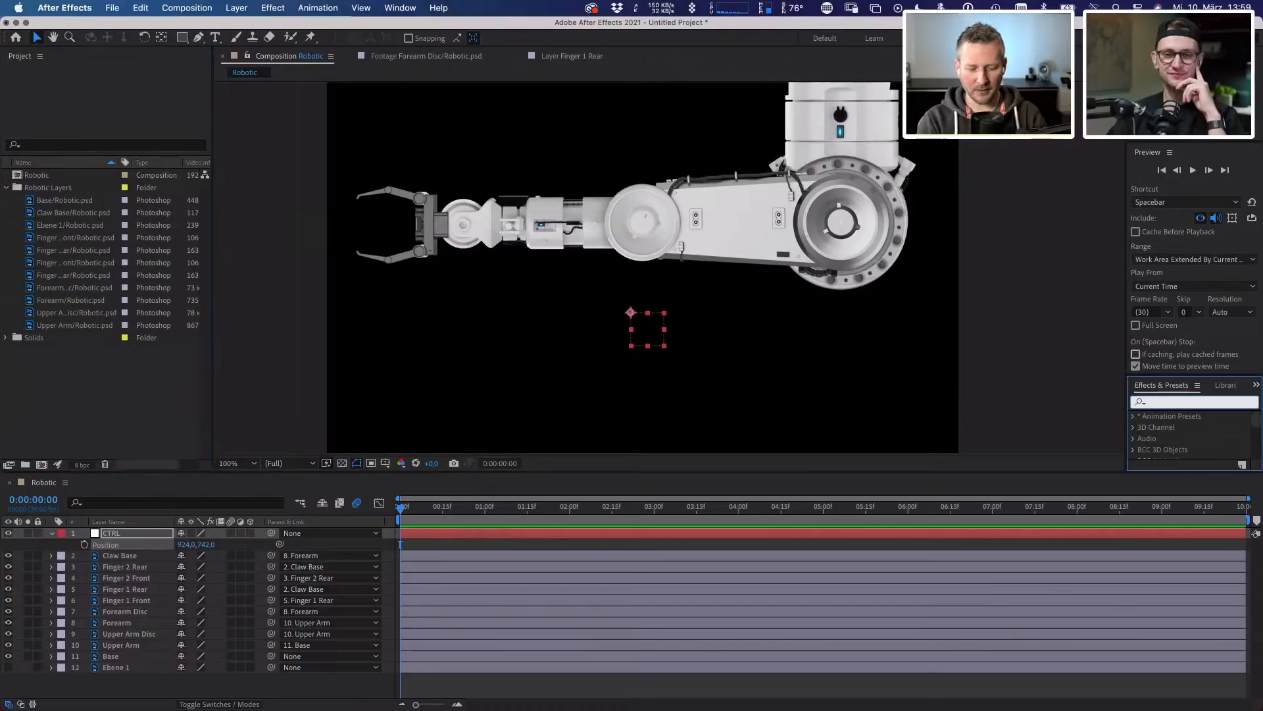
type("sli")
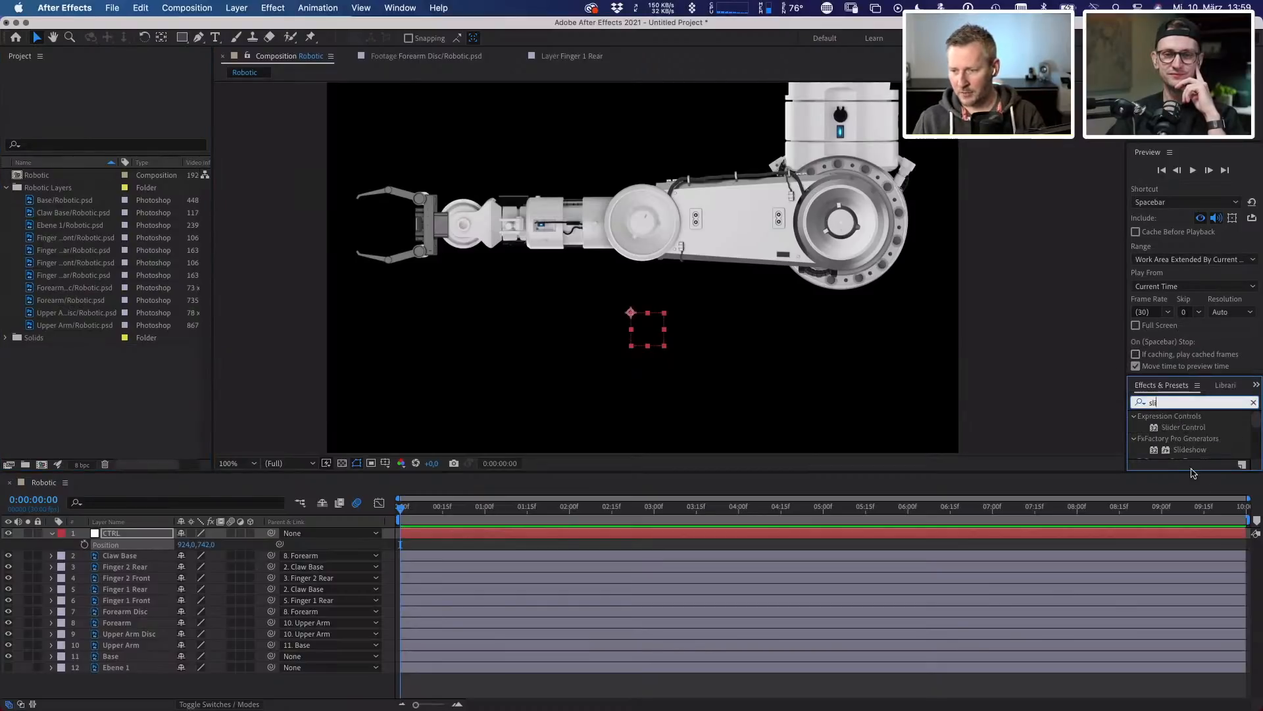
double_click(1208, 427)
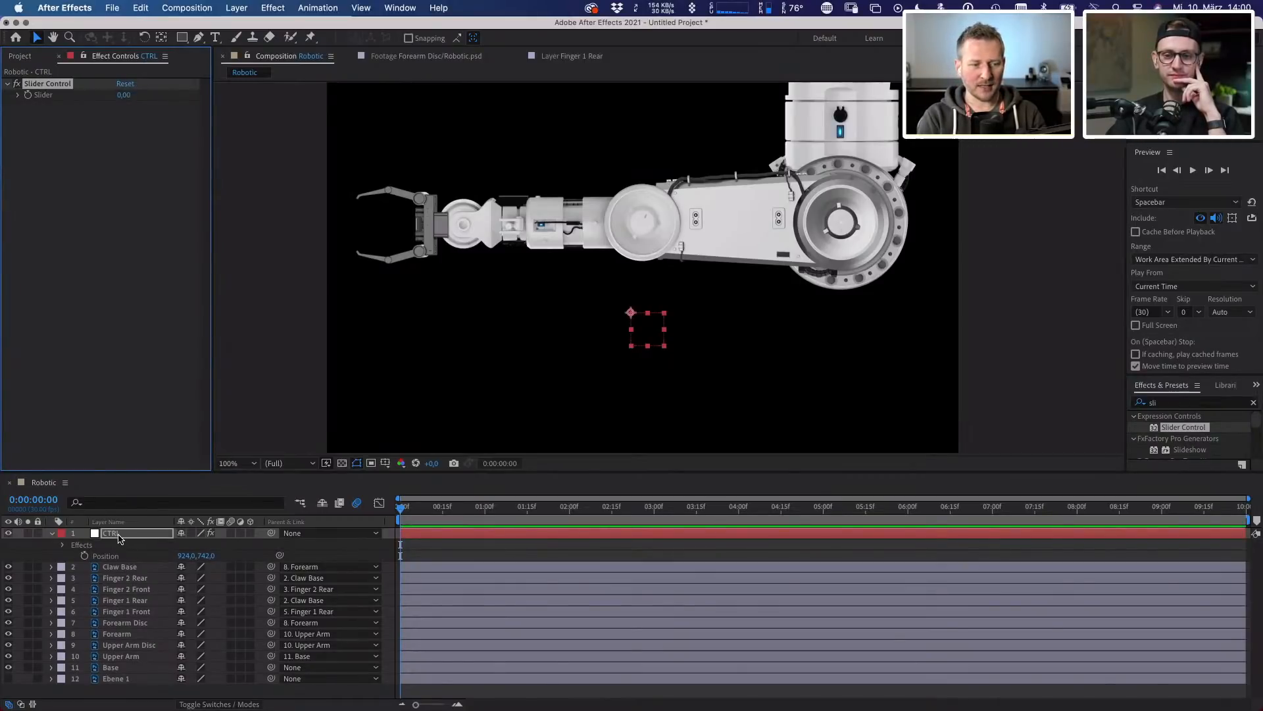
- Add a second Slider Control to CTRL through the pop-up effect search for "slider", and delete this duplicate effect
left_click(119, 534)
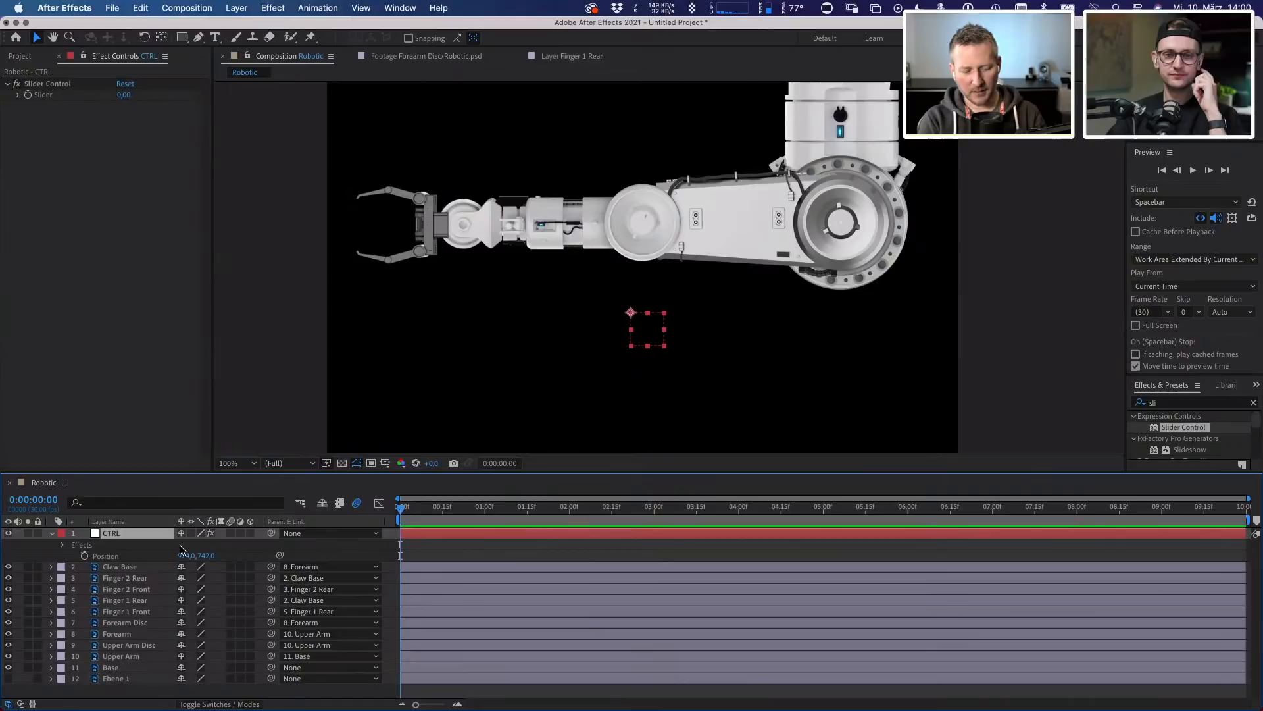
key("ctrl+space")
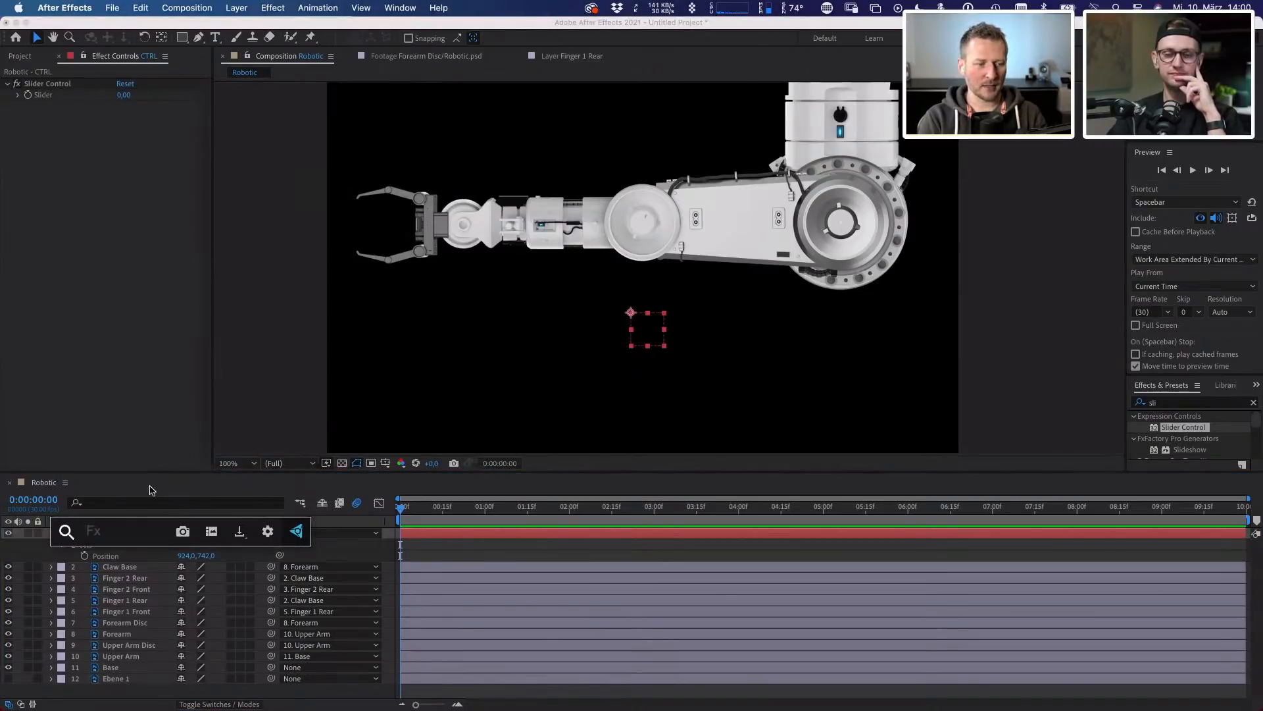
type("slid")
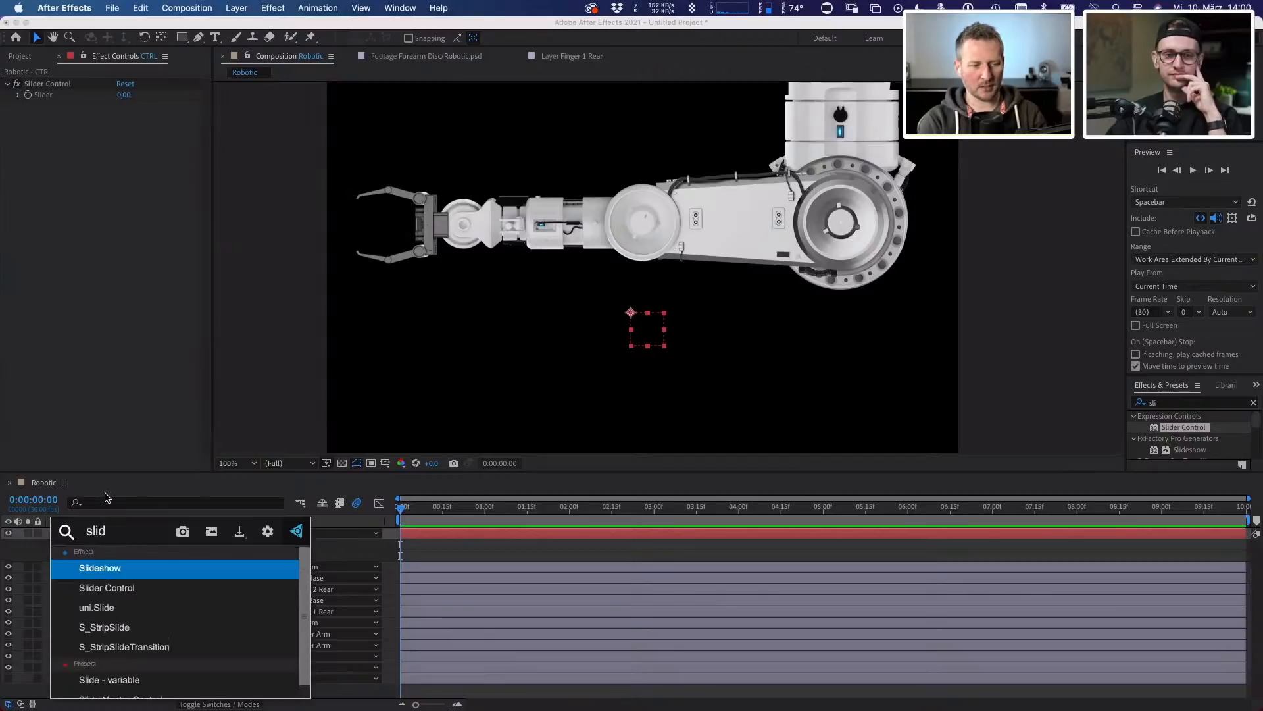
type("er")
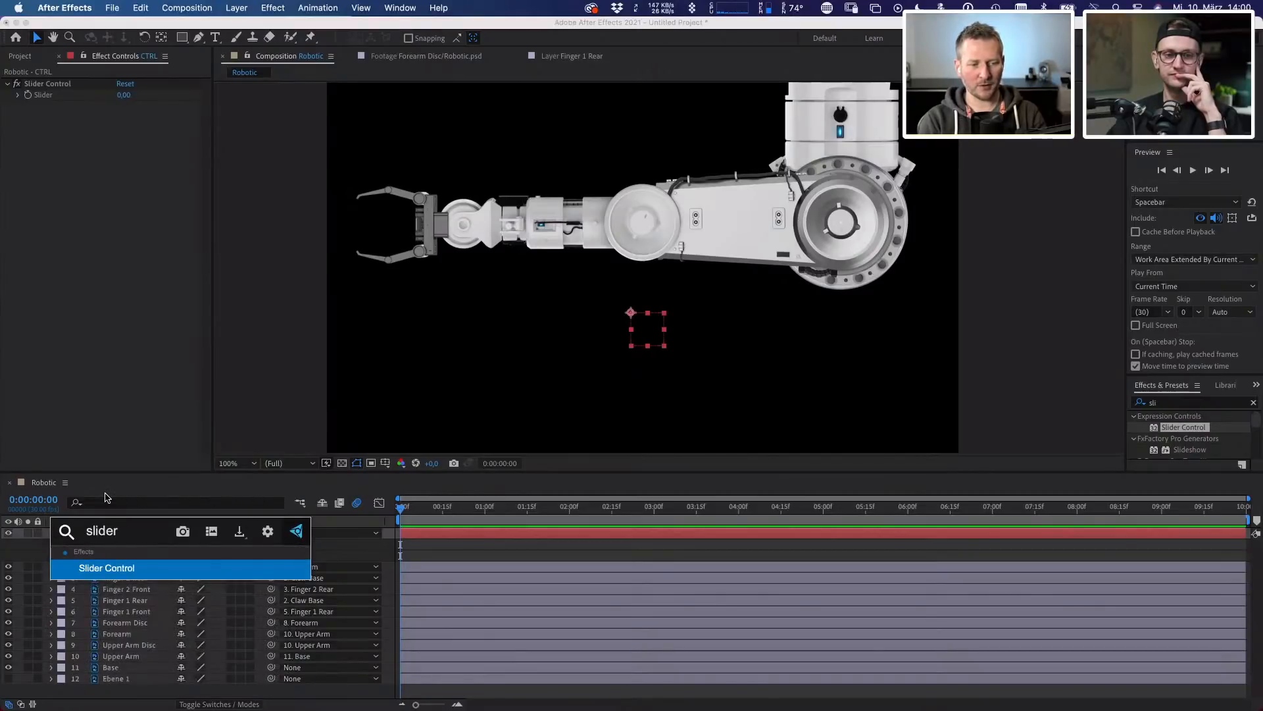
key("Return")
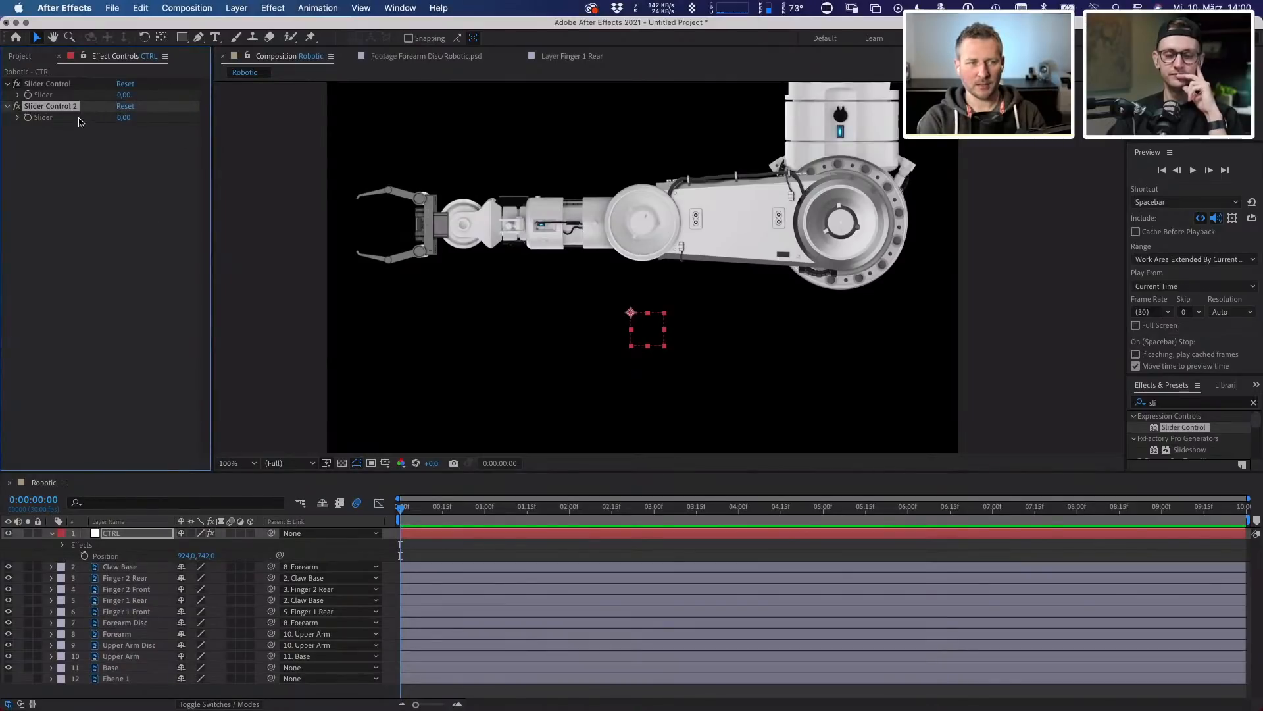
key("Delete")
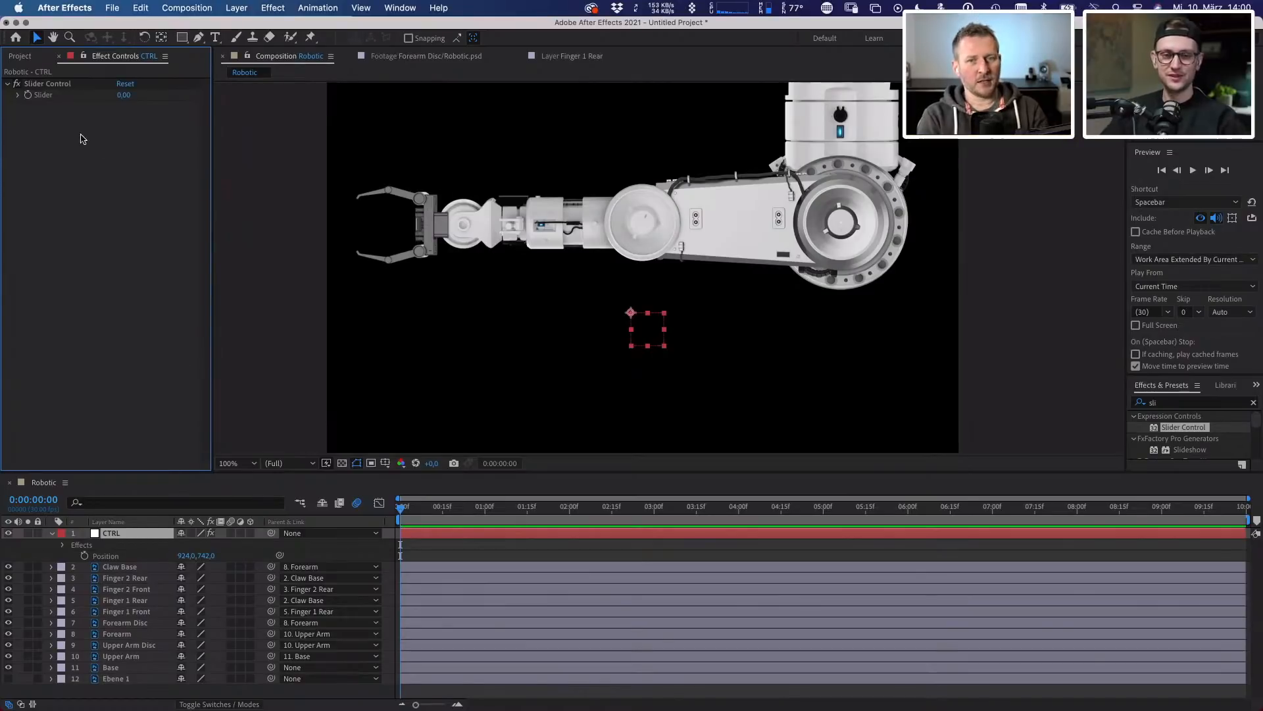
- Reveal CTRL's Slider Control in the timeline, try changing the Slider to 27, and undo the change
left_click(63, 545)
left_click(73, 555)
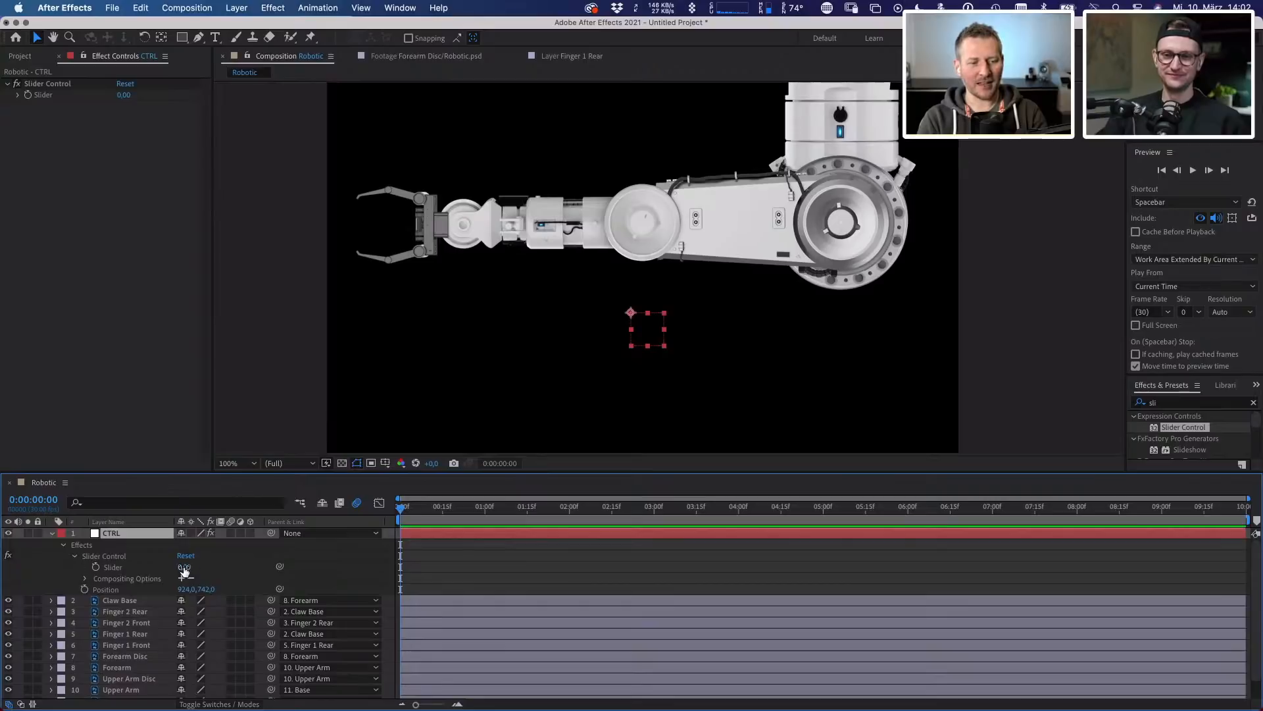
left_click_drag(185, 566, 272, 544)
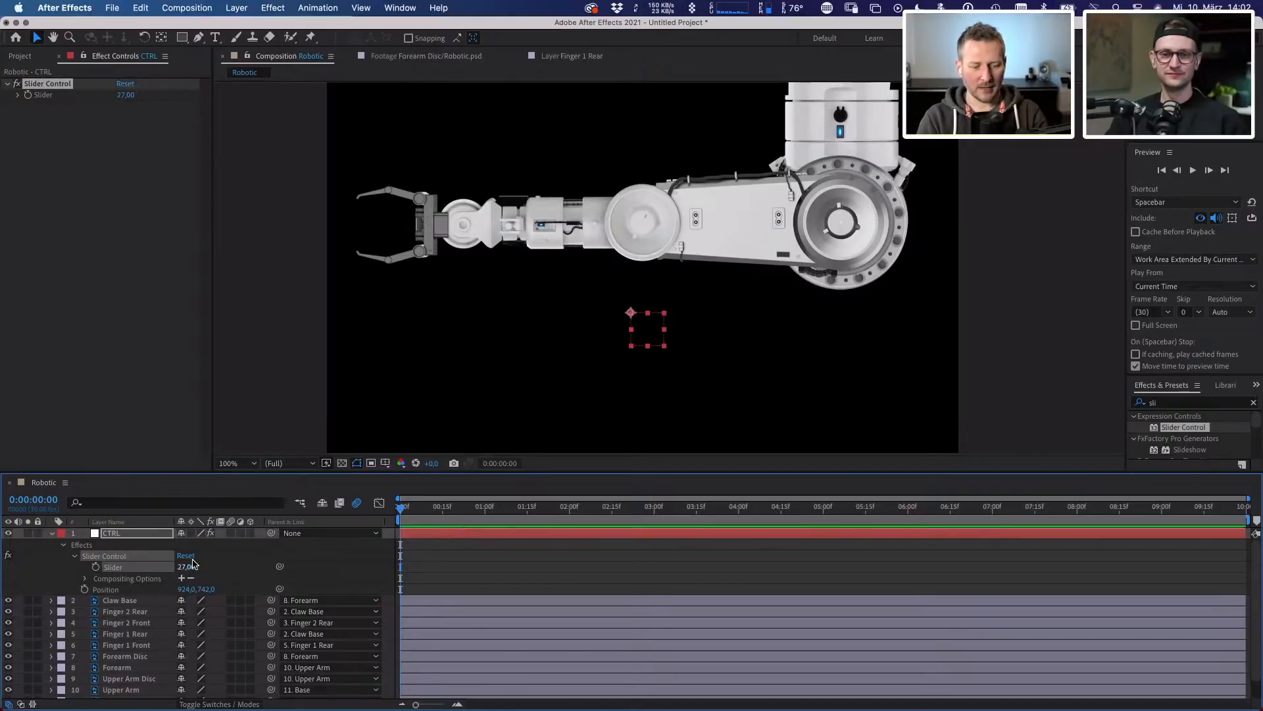
key("super+z")
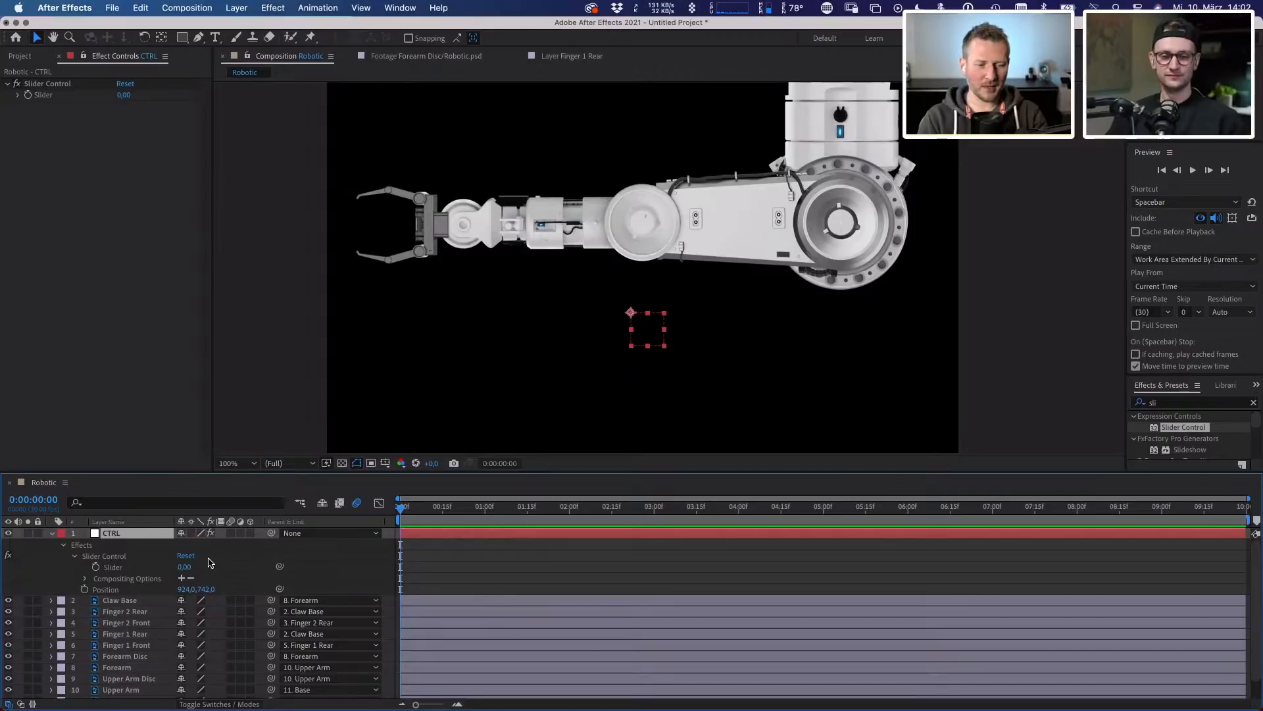
- Add an expression to Finger 2 Rear's Rotation that links it to the Slider of CTRL's Slider Control
left_click(110, 614)
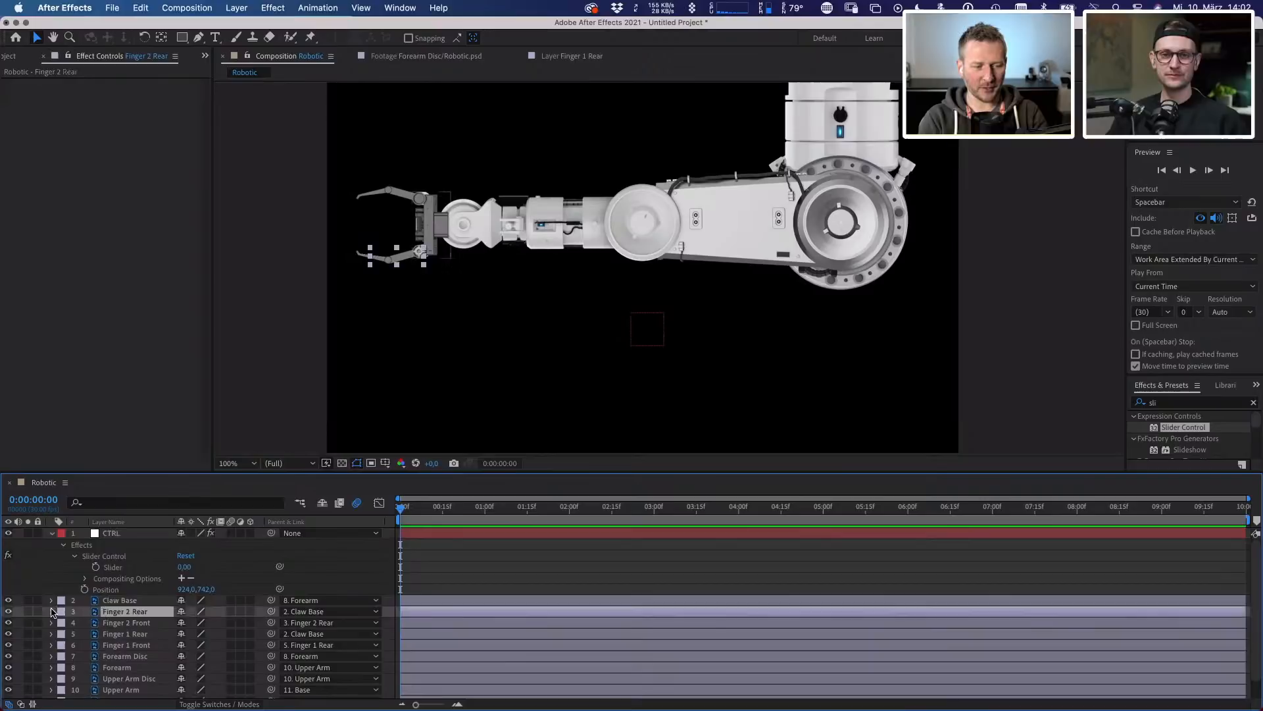
left_click(51, 611)
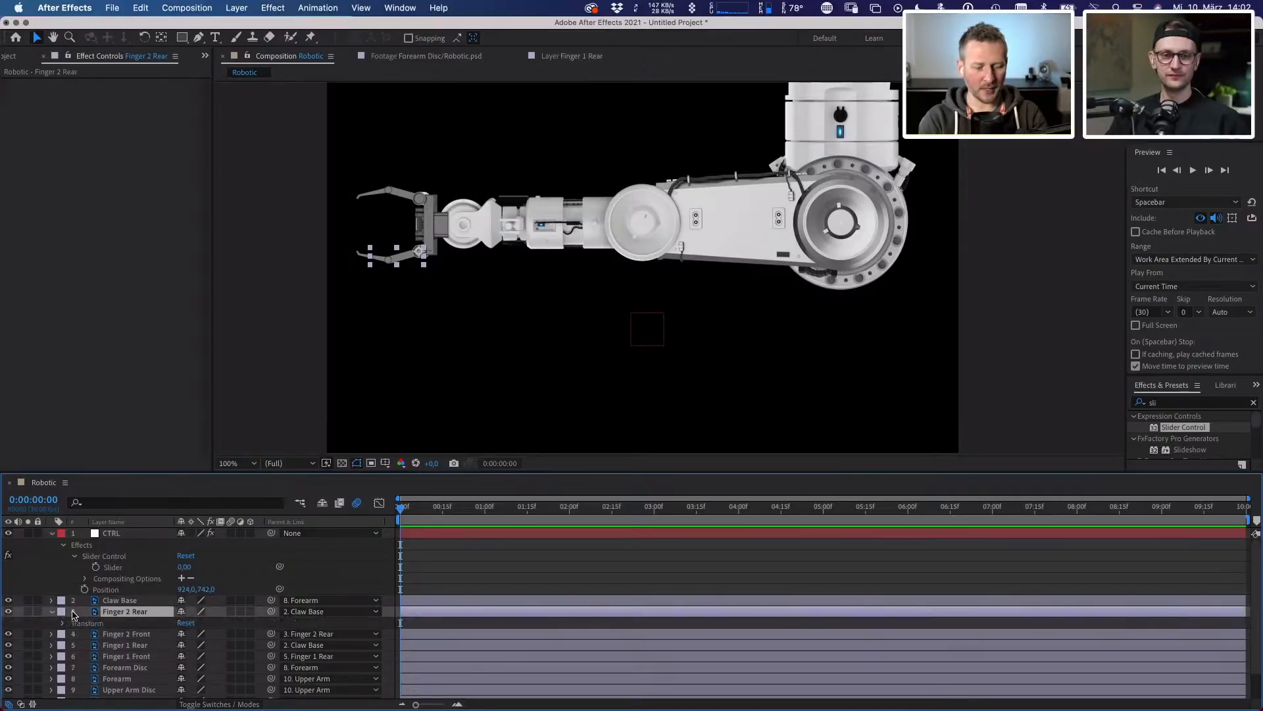
key("r")
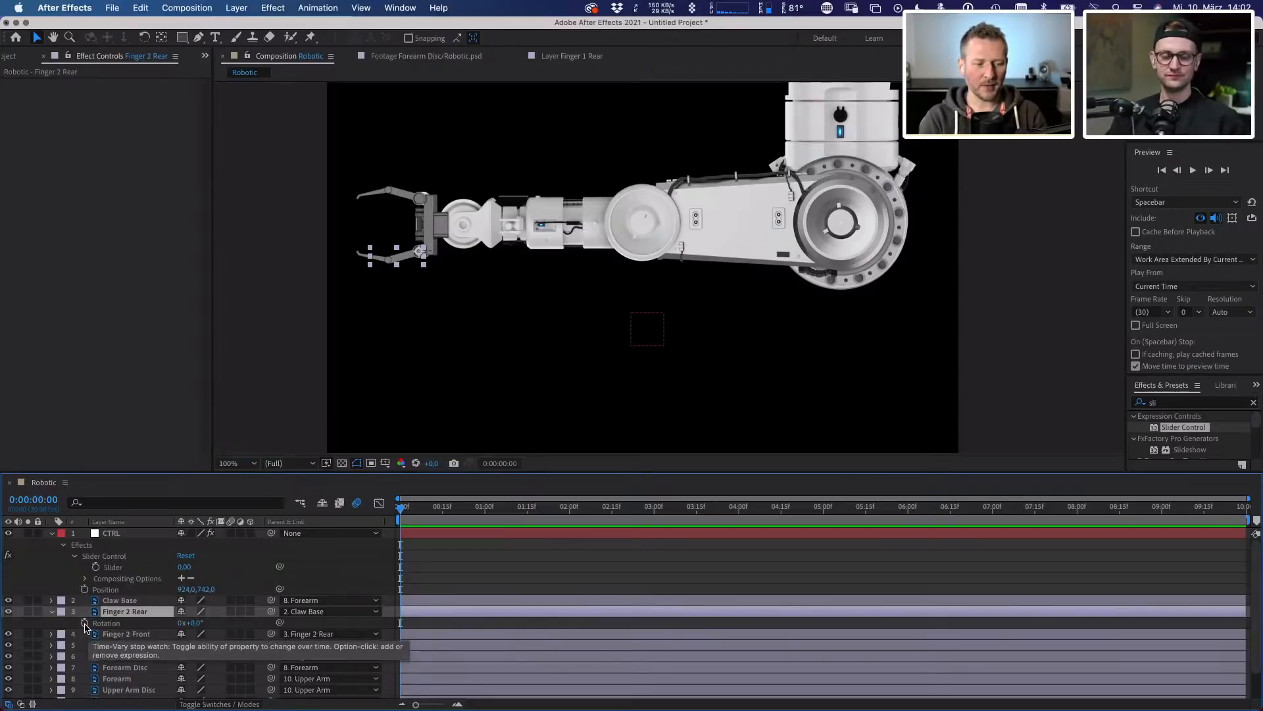
left_click(84, 623, "alt")
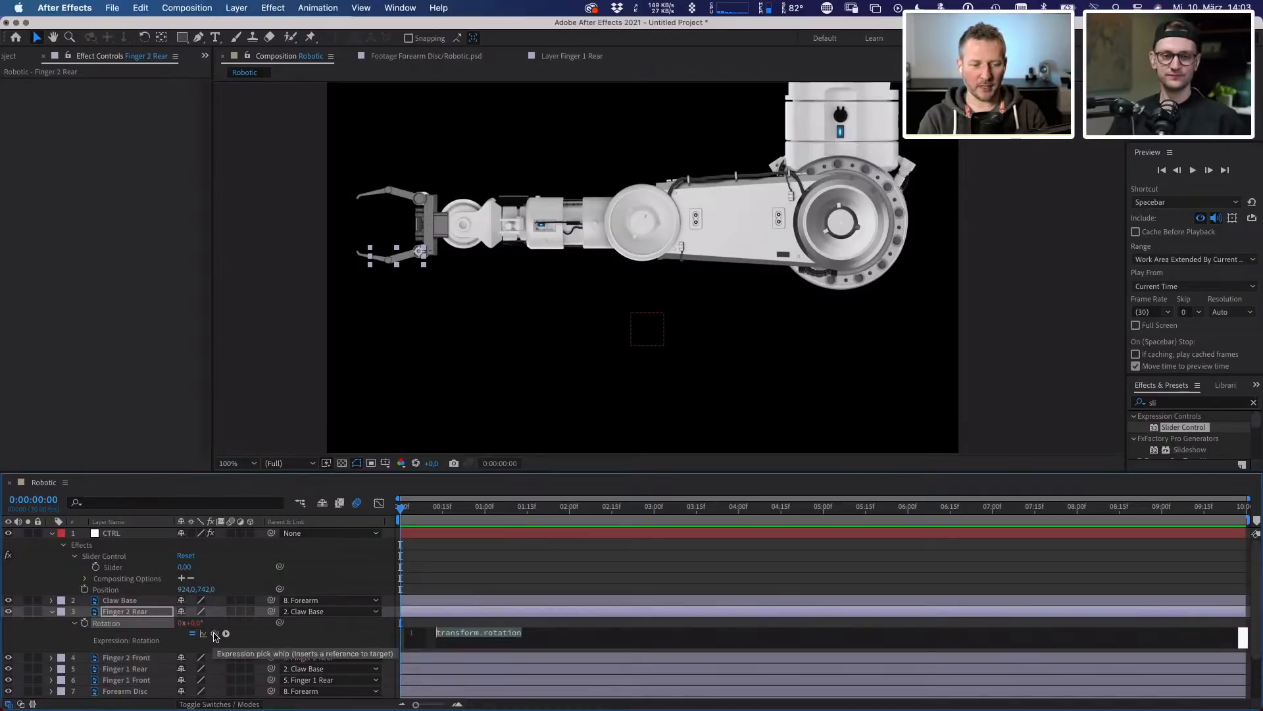
left_click_drag(209, 628, 109, 571)
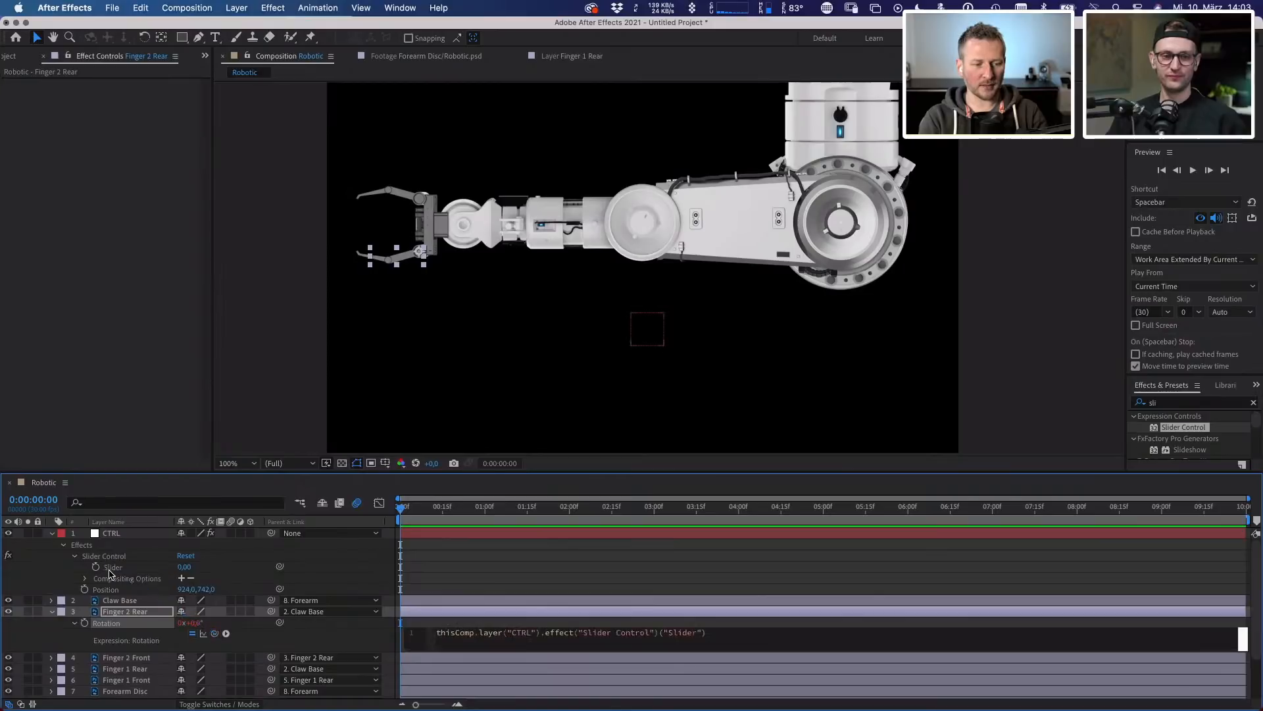
left_click(56, 638)
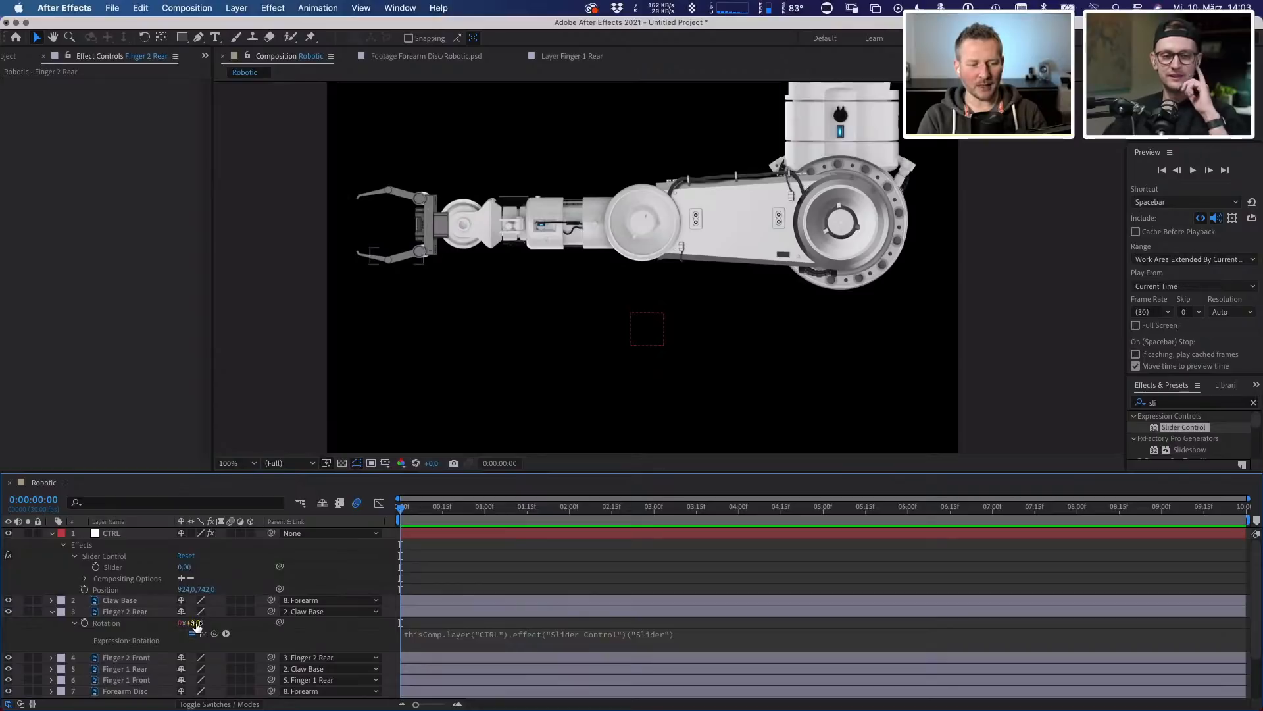
- Test the rotation link by setting CTRL's Slider to 2, and reset the Slider to 0
left_click(185, 566)
type("2")
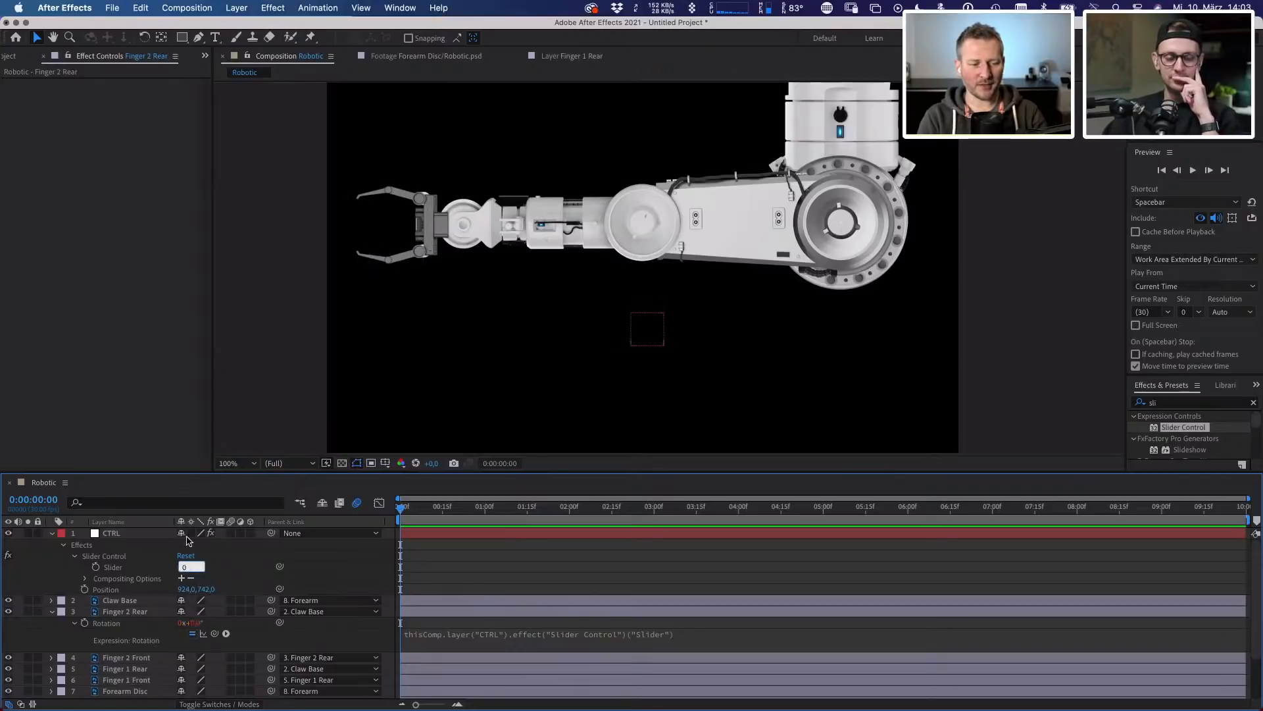
key("Return")
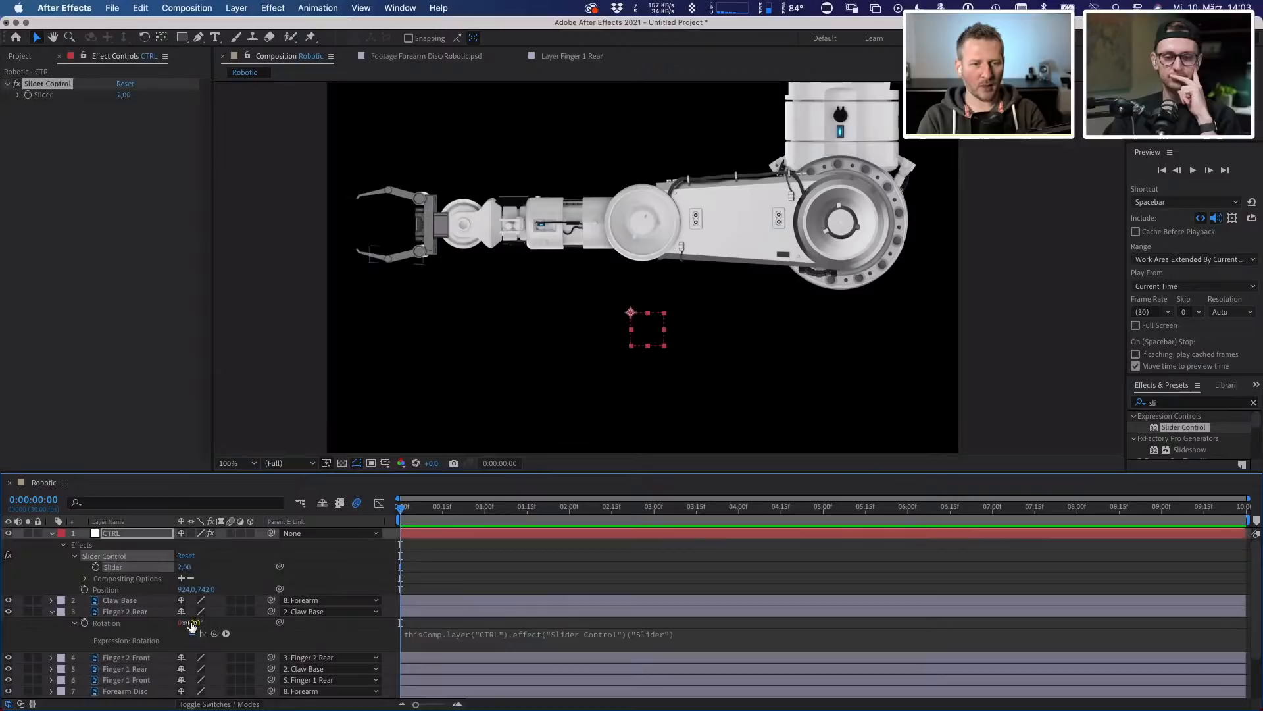
mouse_move(184, 564)
left_mouse_down()
mouse_move(142, 567)
mouse_move(170, 539)
mouse_move(175, 561)
left_mouse_up()
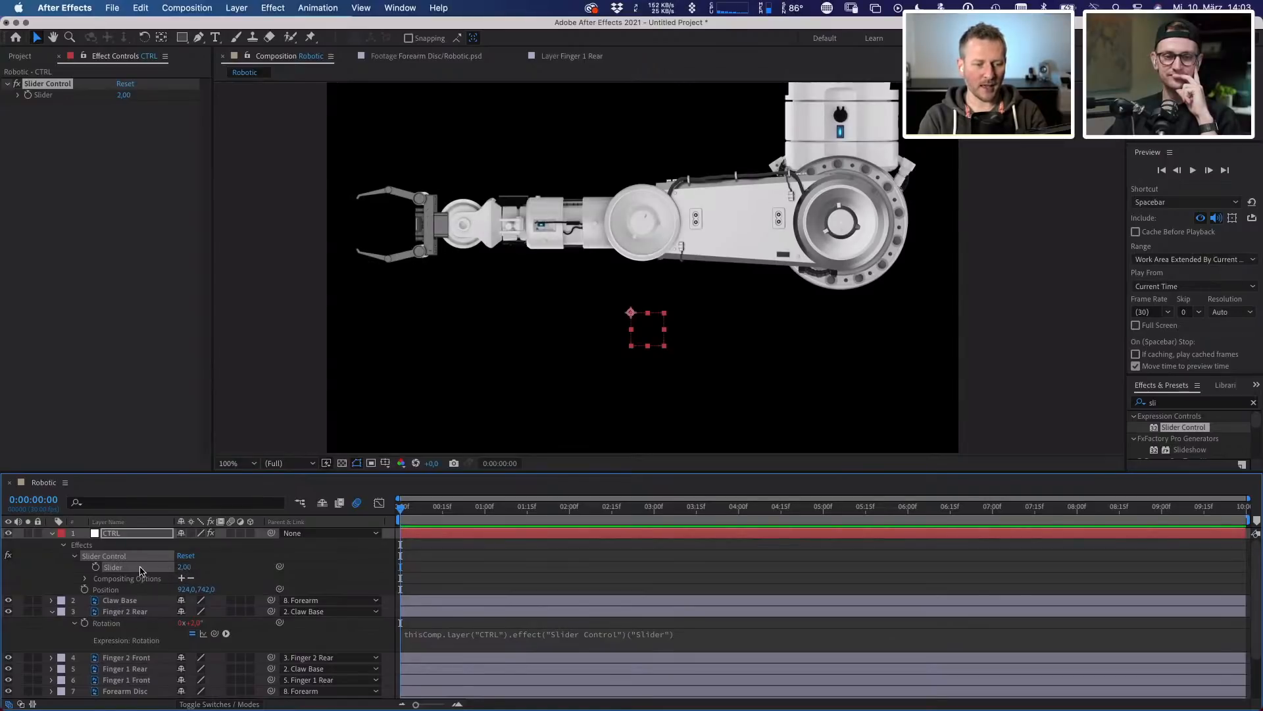
left_click(184, 567)
type("0")
key("Return")
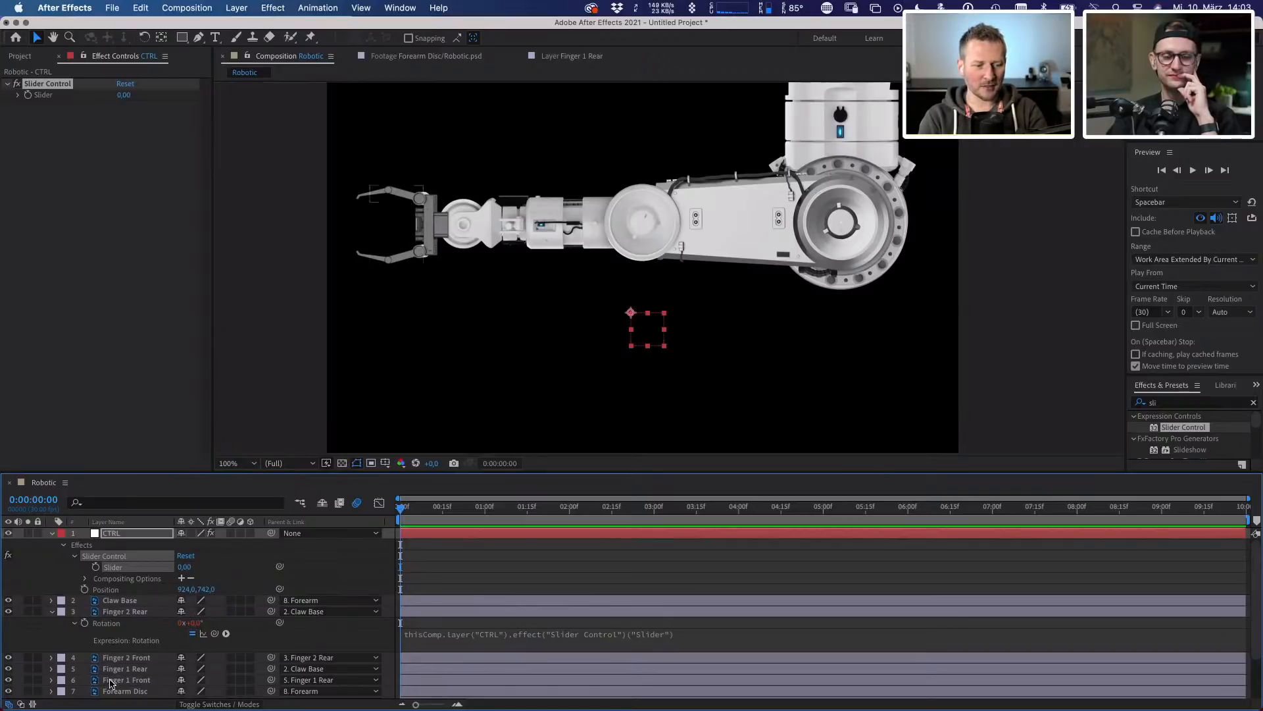
- Reveal Finger 1 Rear's Rotation and enable an expression on it
scroll(130, 642, "down", 1)
left_click(112, 653)
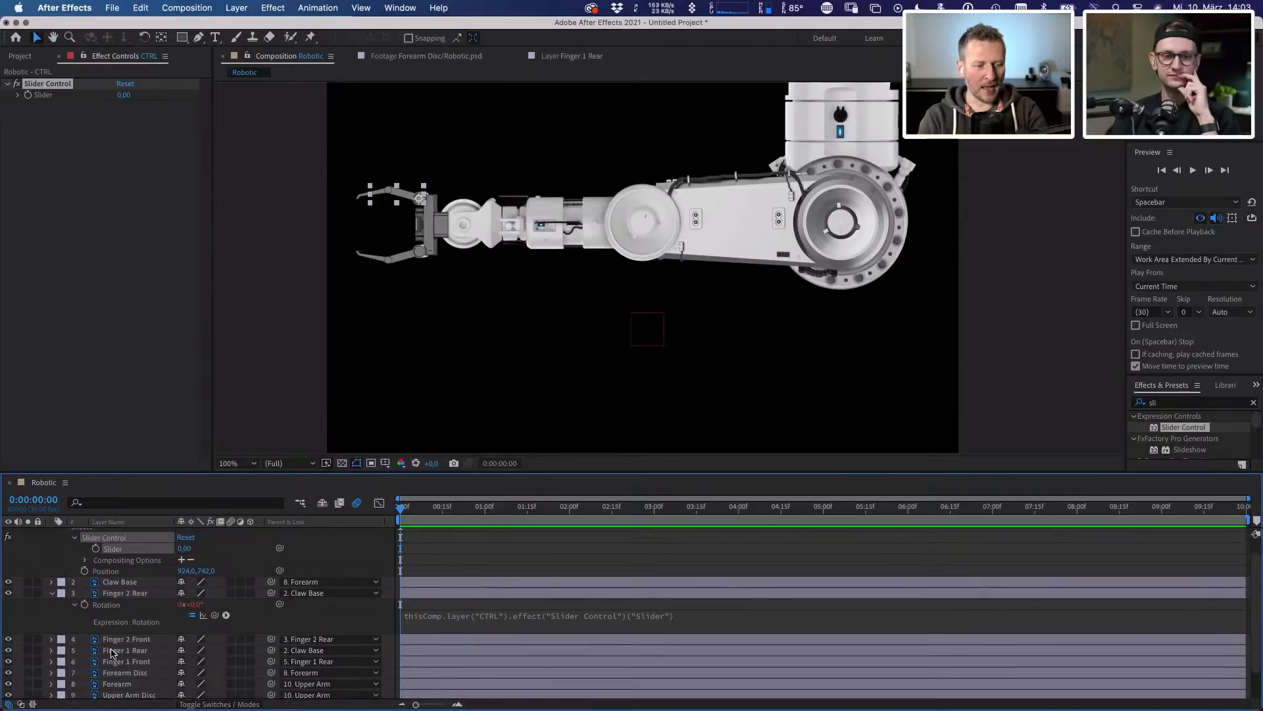
left_click(112, 651)
key("r")
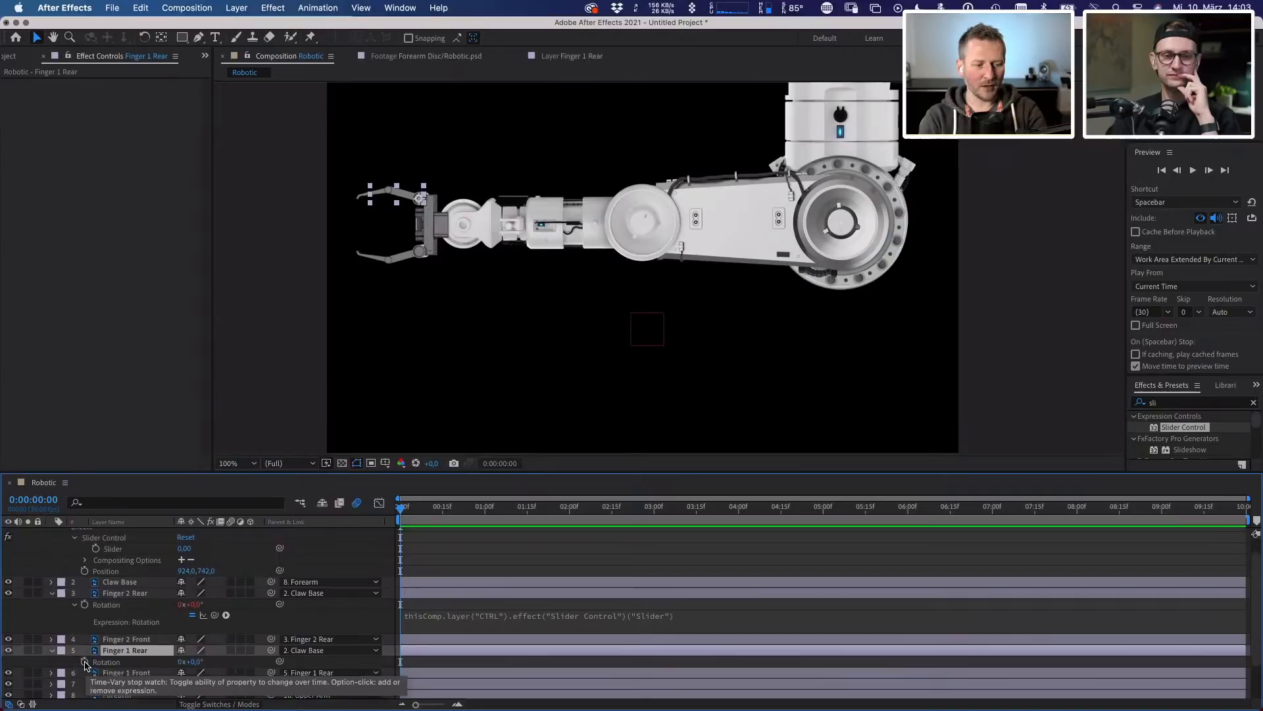
left_click(84, 661, "alt")
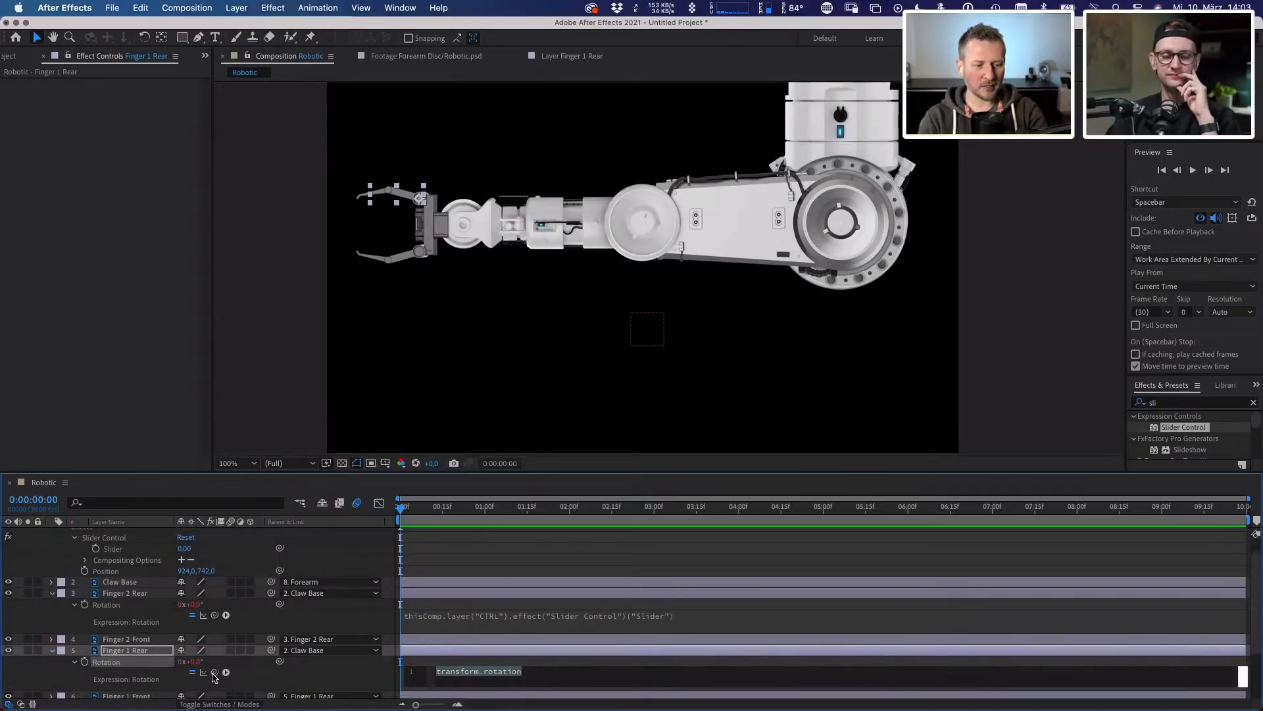
- Link Finger 1 Rear's rotation expression to the CTRL layer's Slider and try out the slider
left_click_drag(214, 672, 111, 549)
left_click(76, 558)
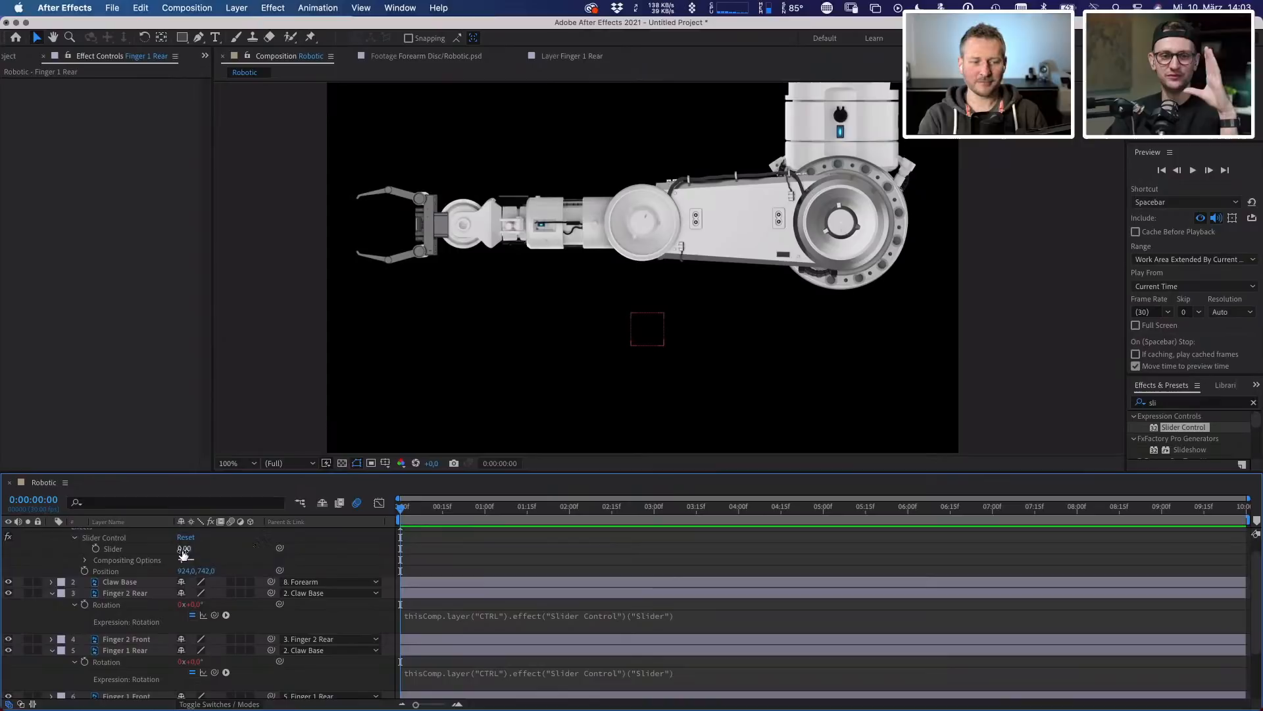
left_click_drag(187, 548, 201, 569)
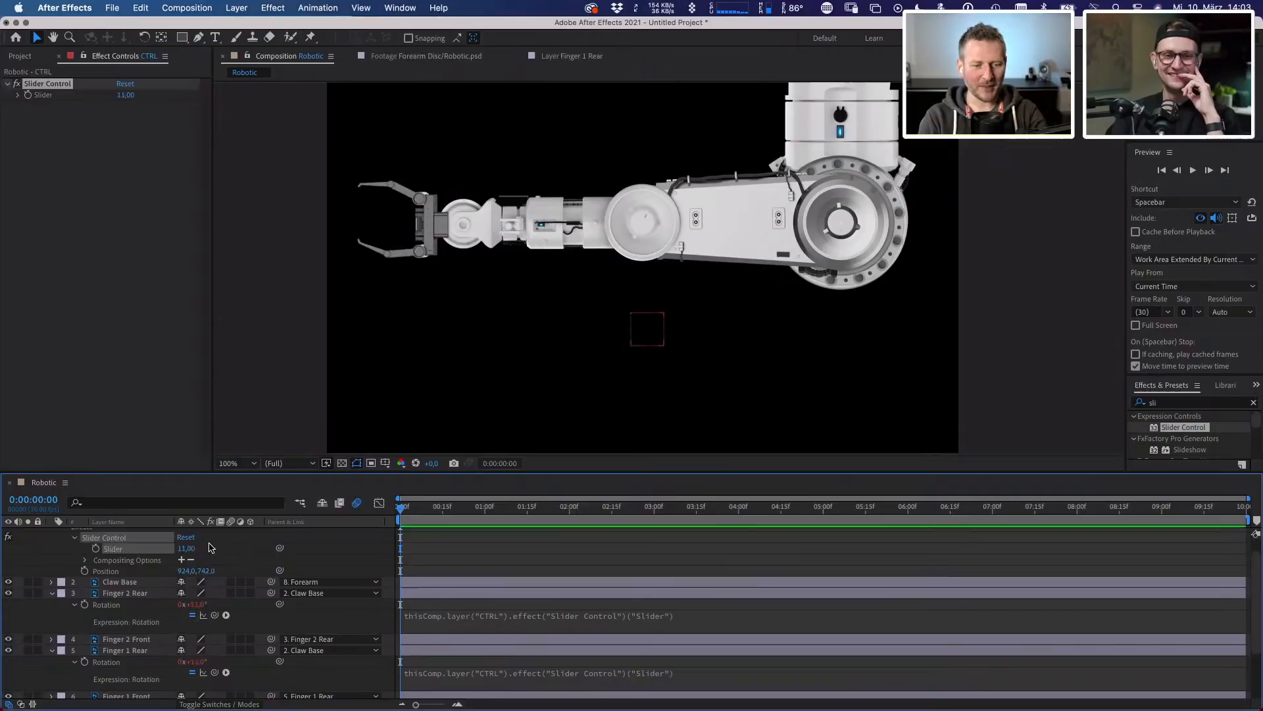
left_click(211, 547)
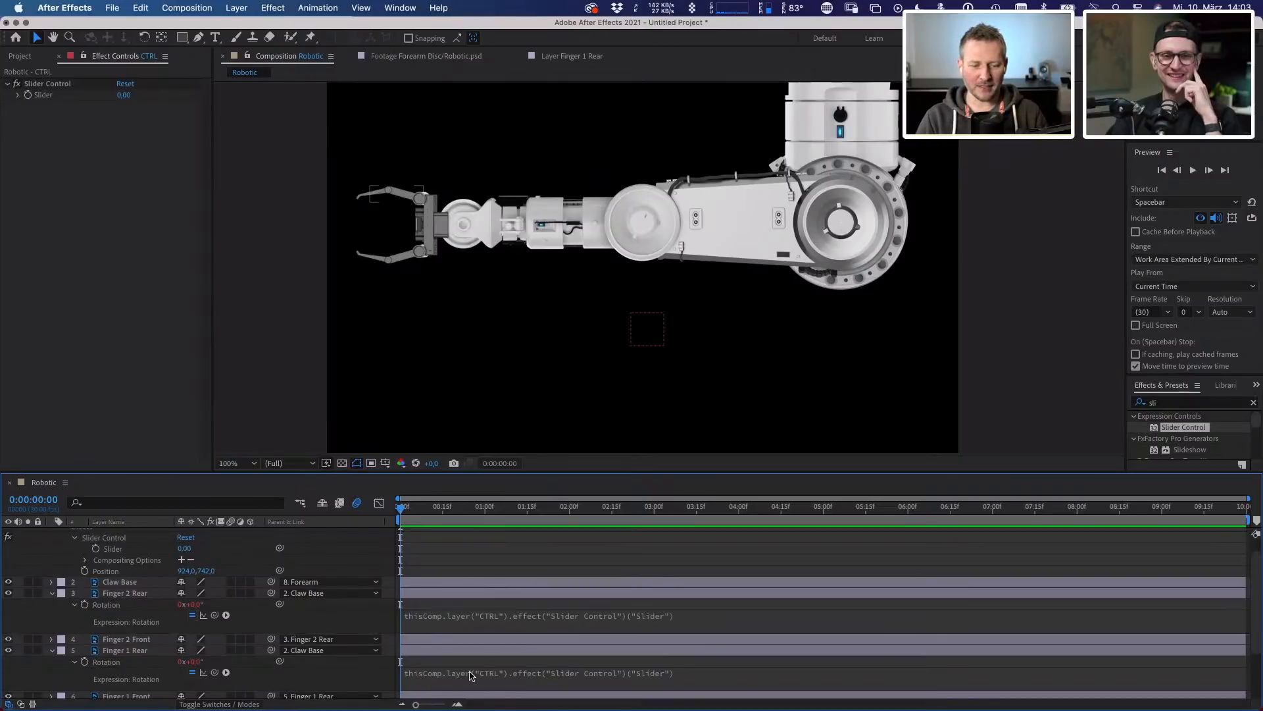
- Append *-1 to Finger 1 Rear's rotation expression and test the CTRL slider in both directions
left_click(683, 672)
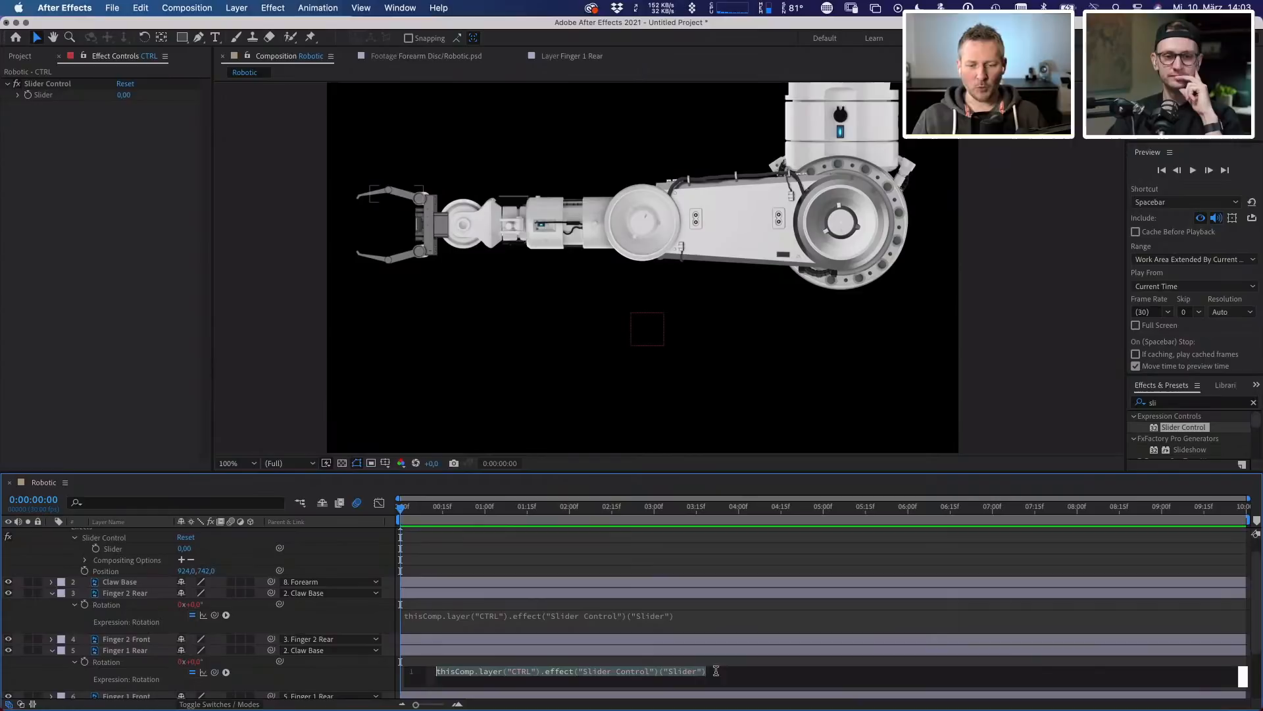
left_click(715, 672)
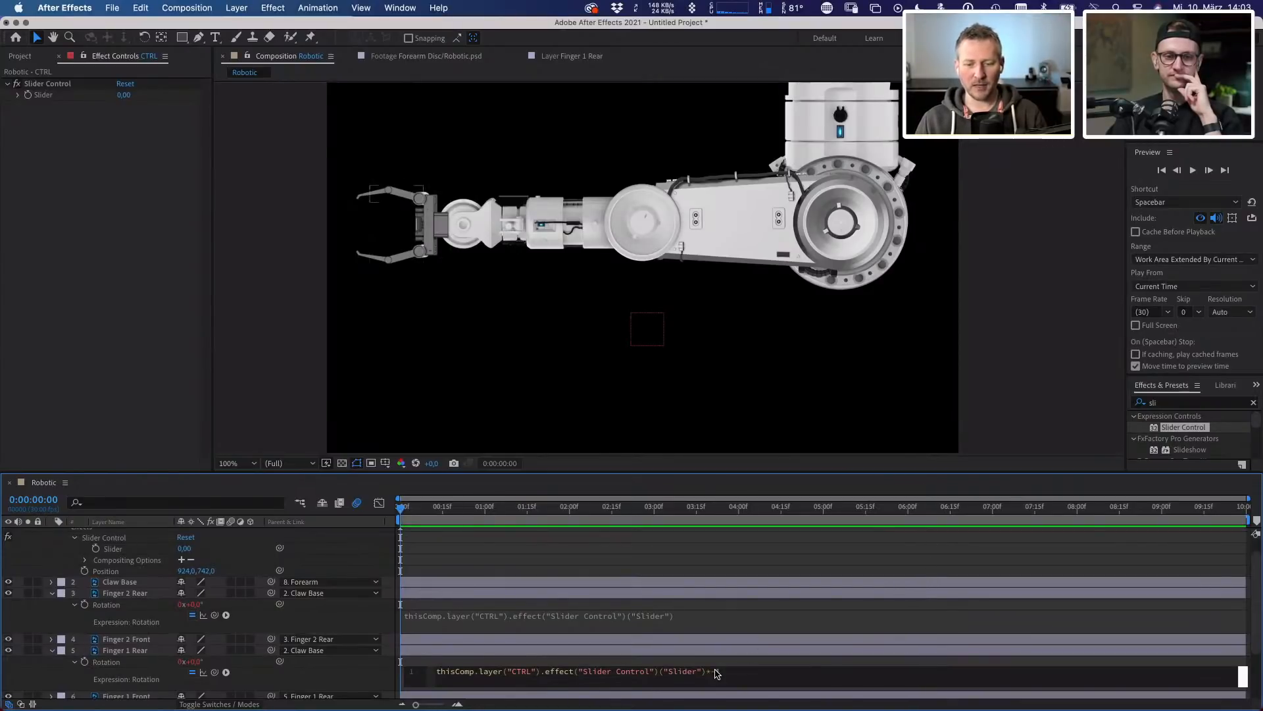
key("KP_Enter")
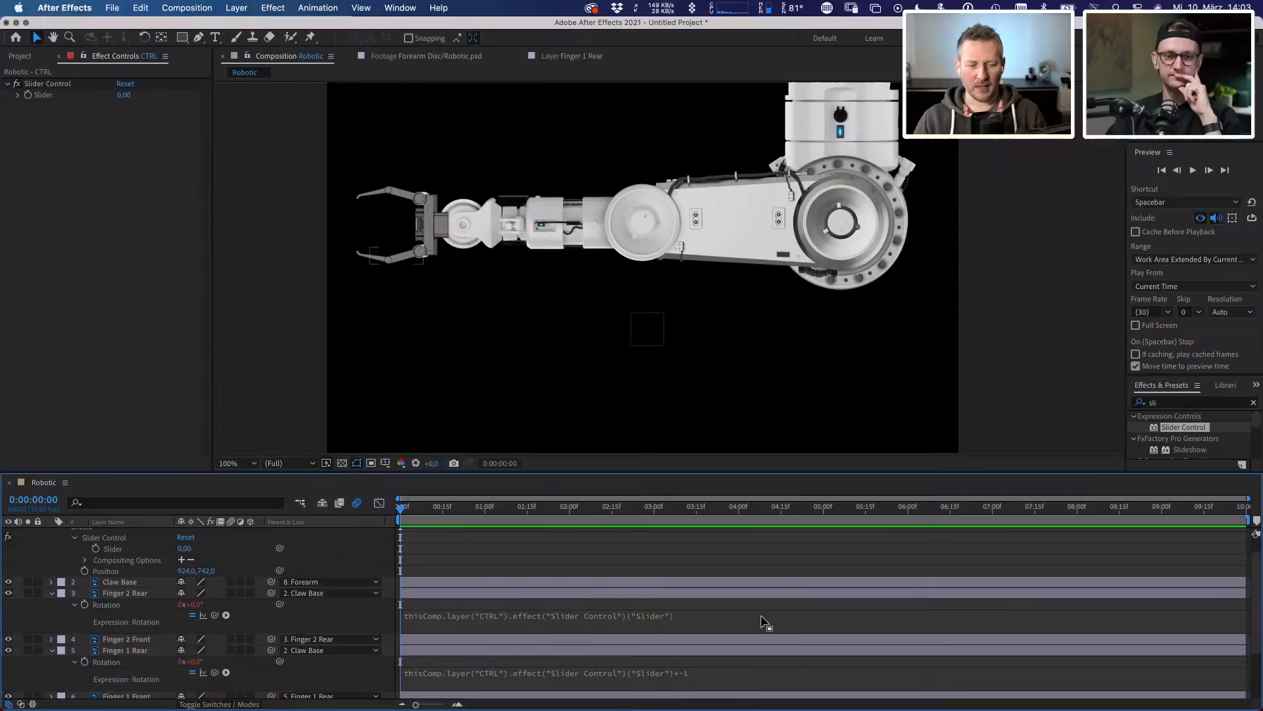
left_click_drag(184, 552, 223, 553)
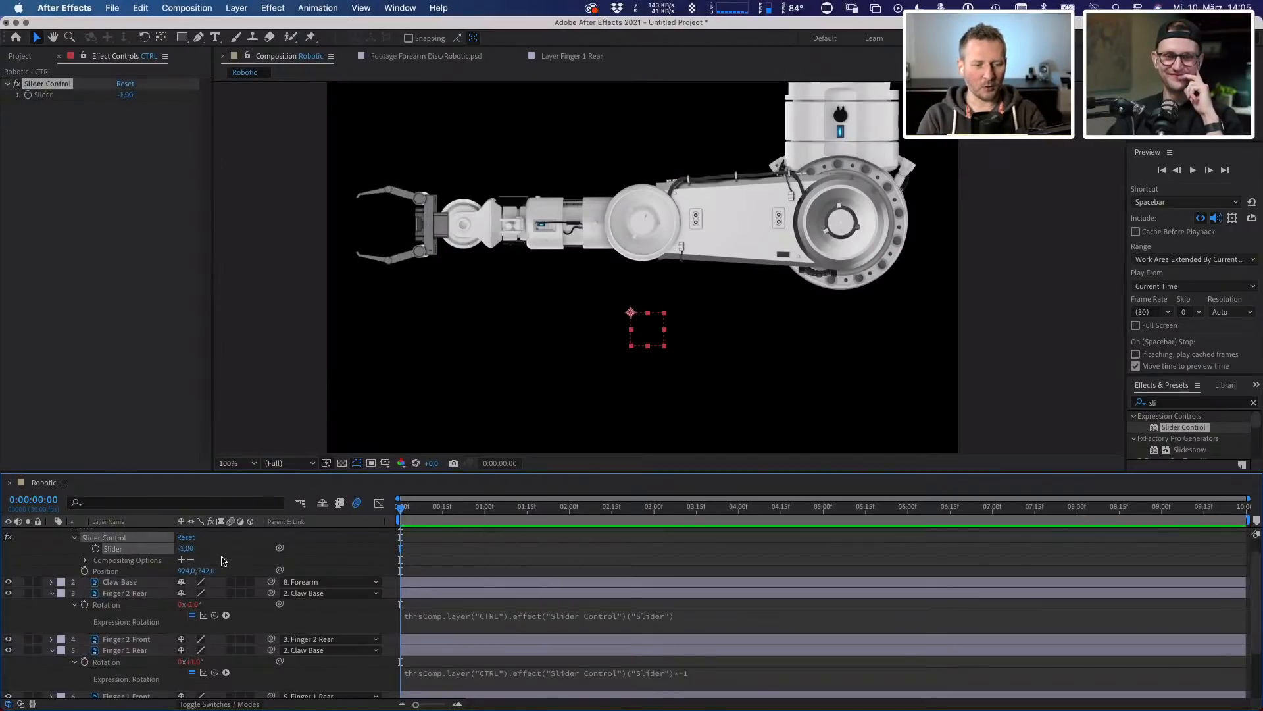
left_click(232, 570)
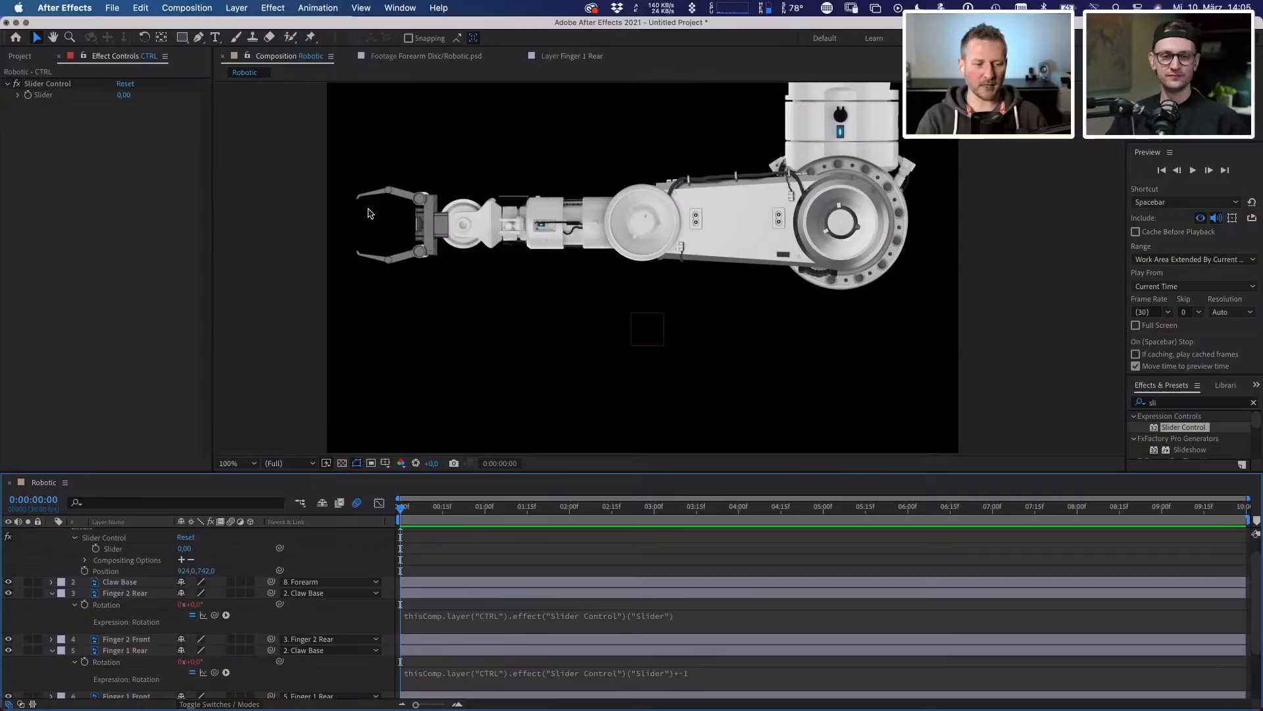
- Reveal the rotation of both front finger layers and link Finger 2 Front's rotation to Finger 2 Rear's rotation with an expression
left_click(98, 639)
key("r")
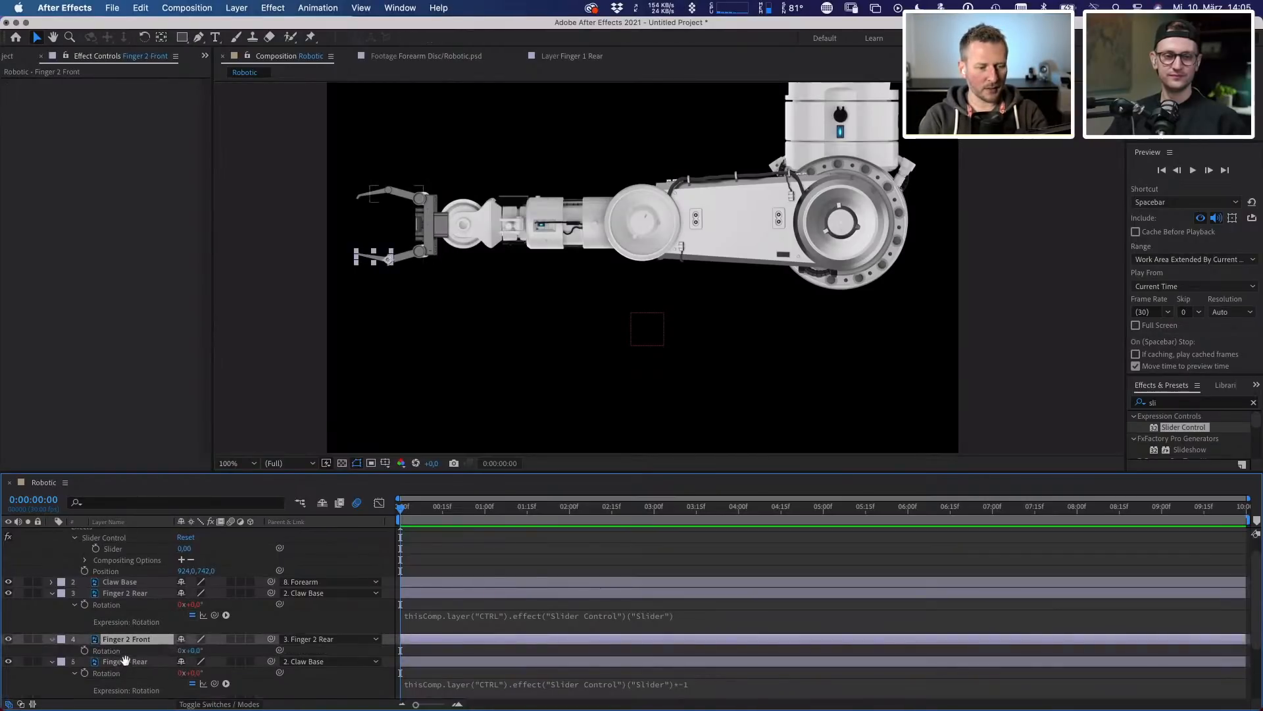
scroll(119, 662, "down", 3)
left_click(121, 658)
key("r")
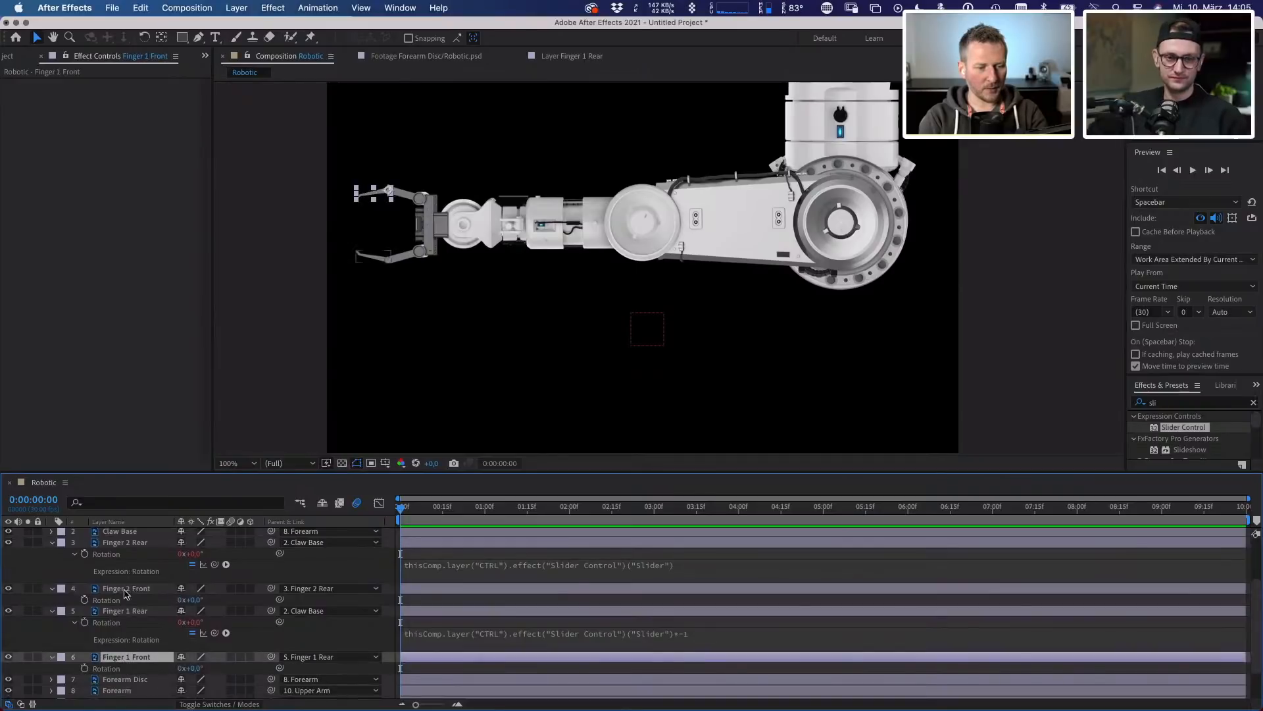
left_click(84, 600, "alt")
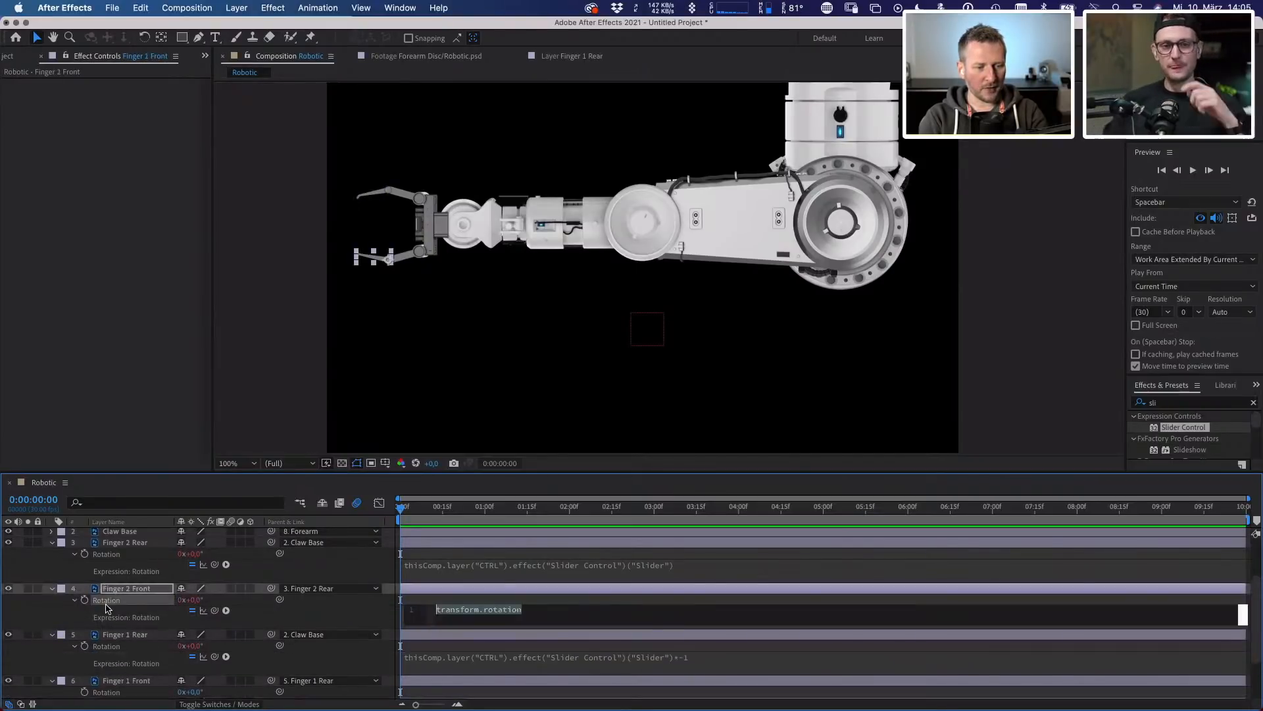
left_click_drag(215, 611, 107, 556)
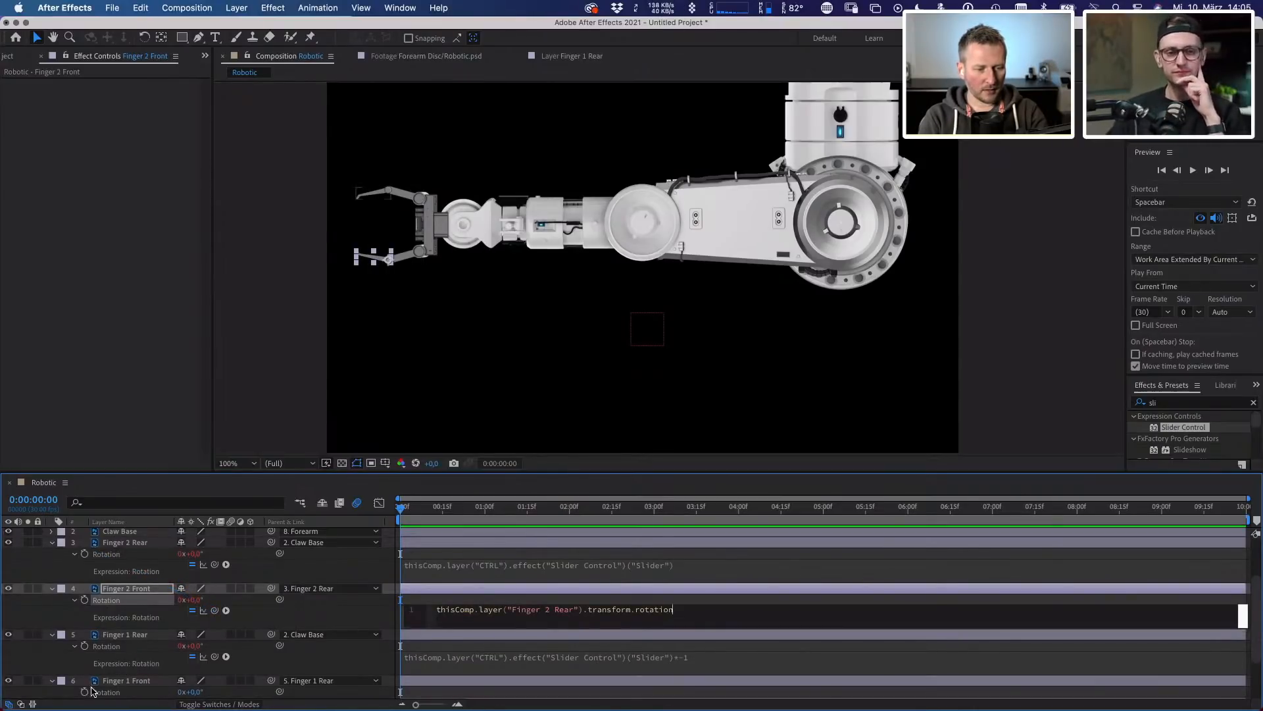
- Add a rotation expression to Finger 1 Front that follows Finger 1 Rear's rotation
left_click(85, 691, "alt")
left_click_drag(215, 691, 106, 616)
left_click(65, 629)
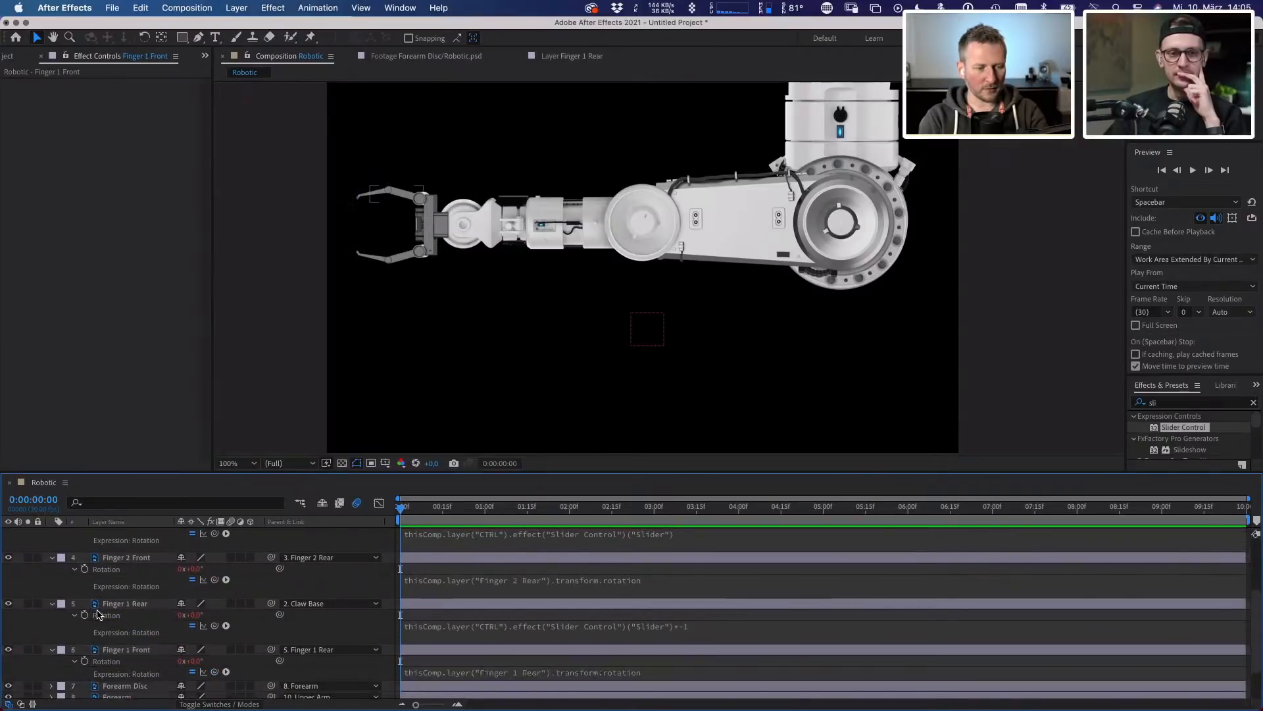
- Set the CTRL slider to 15 to close the claw and place its keyframe at 0:00:02:00
left_click_drag(486, 591, 487, 659)
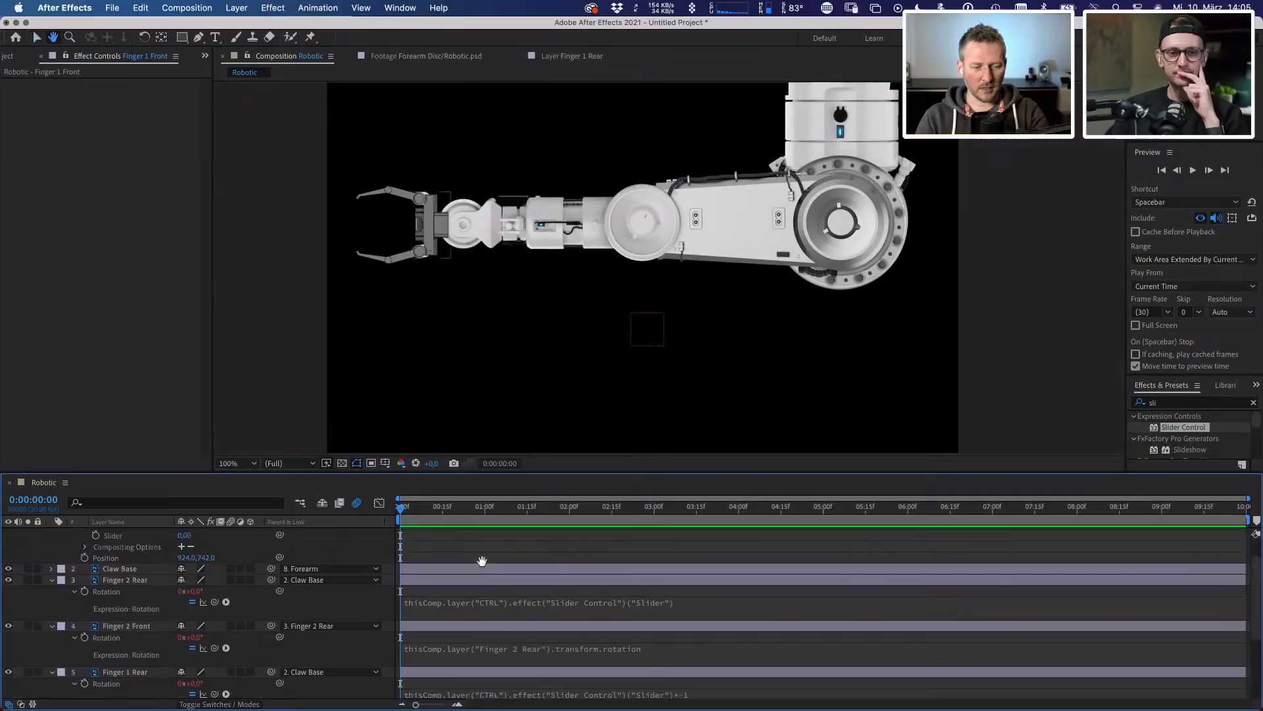
left_click_drag(482, 561, 484, 607)
mouse_move(184, 566)
left_mouse_down()
mouse_move(93, 556)
mouse_move(196, 554)
mouse_move(180, 547)
left_mouse_up()
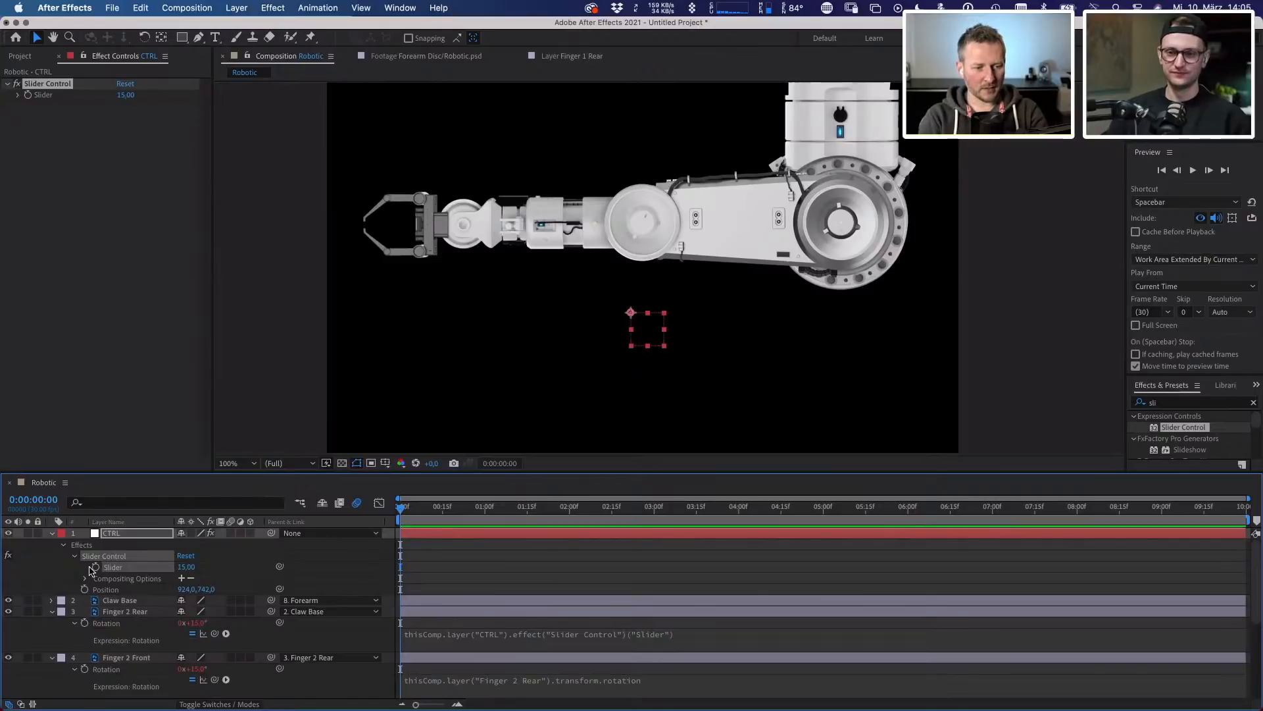
left_click(95, 567)
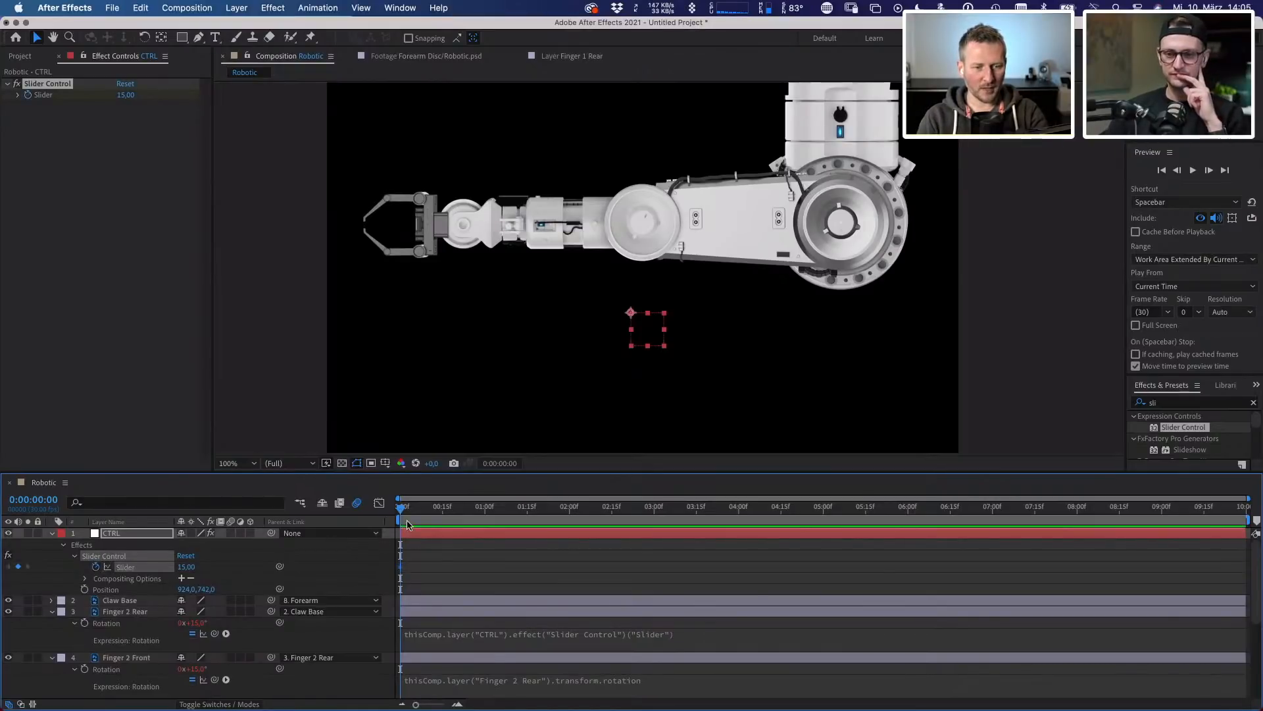
left_click_drag(404, 516, 570, 523)
left_click_drag(481, 565, 569, 566)
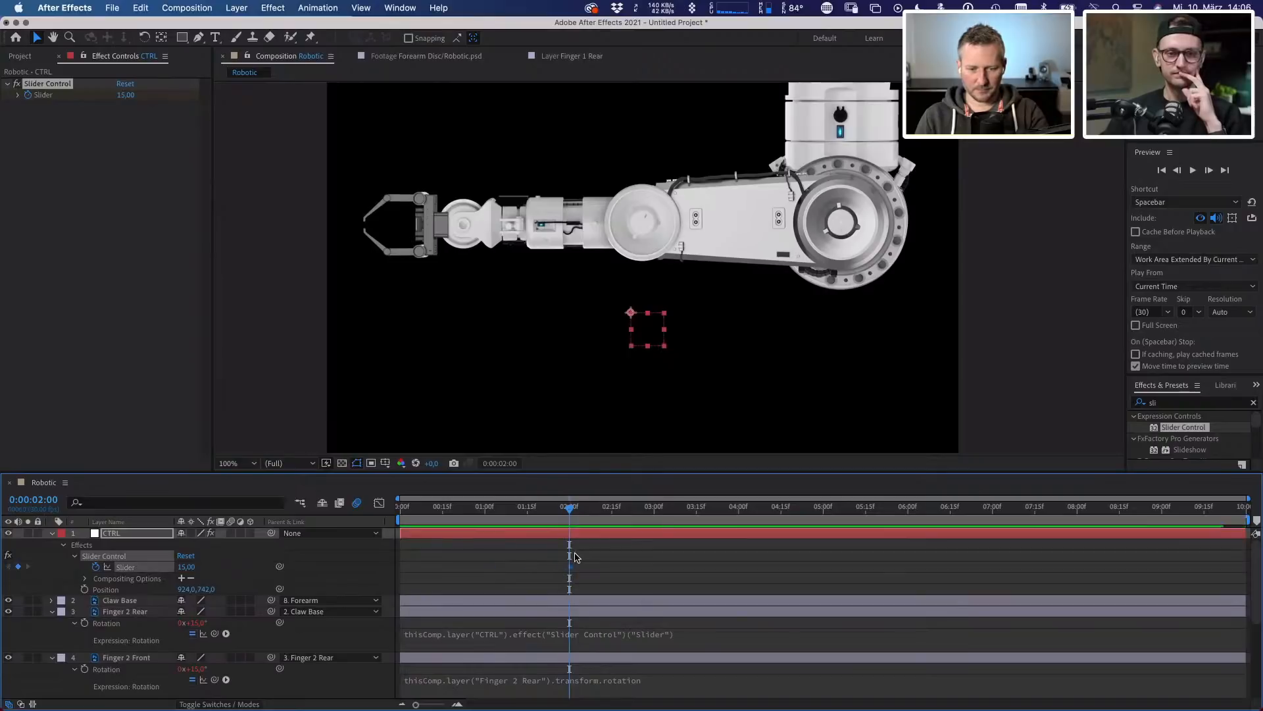
- Keyframe the CTRL slider at -19 at 0:00:03:00 and preview the claw opening from two seconds
left_click_drag(574, 517, 654, 517)
mouse_move(191, 567)
left_mouse_down()
mouse_move(156, 567)
mouse_move(165, 567)
left_mouse_up()
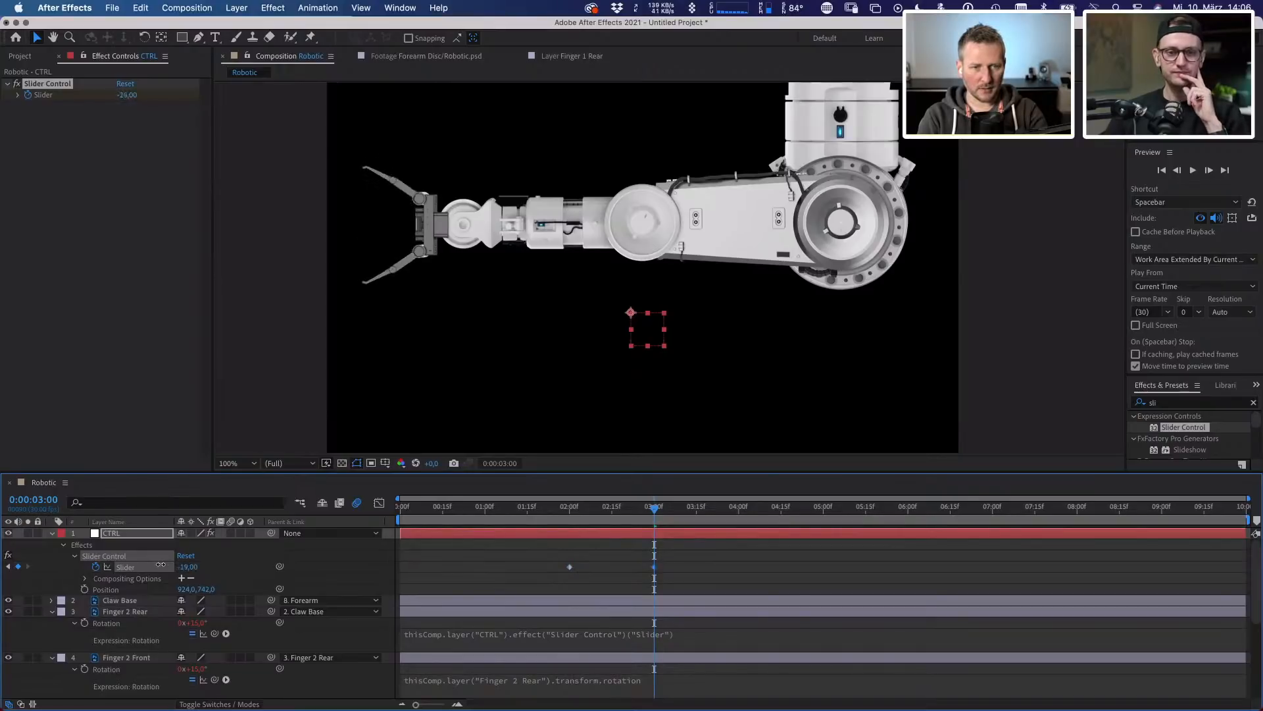
left_click_drag(641, 509, 568, 514)
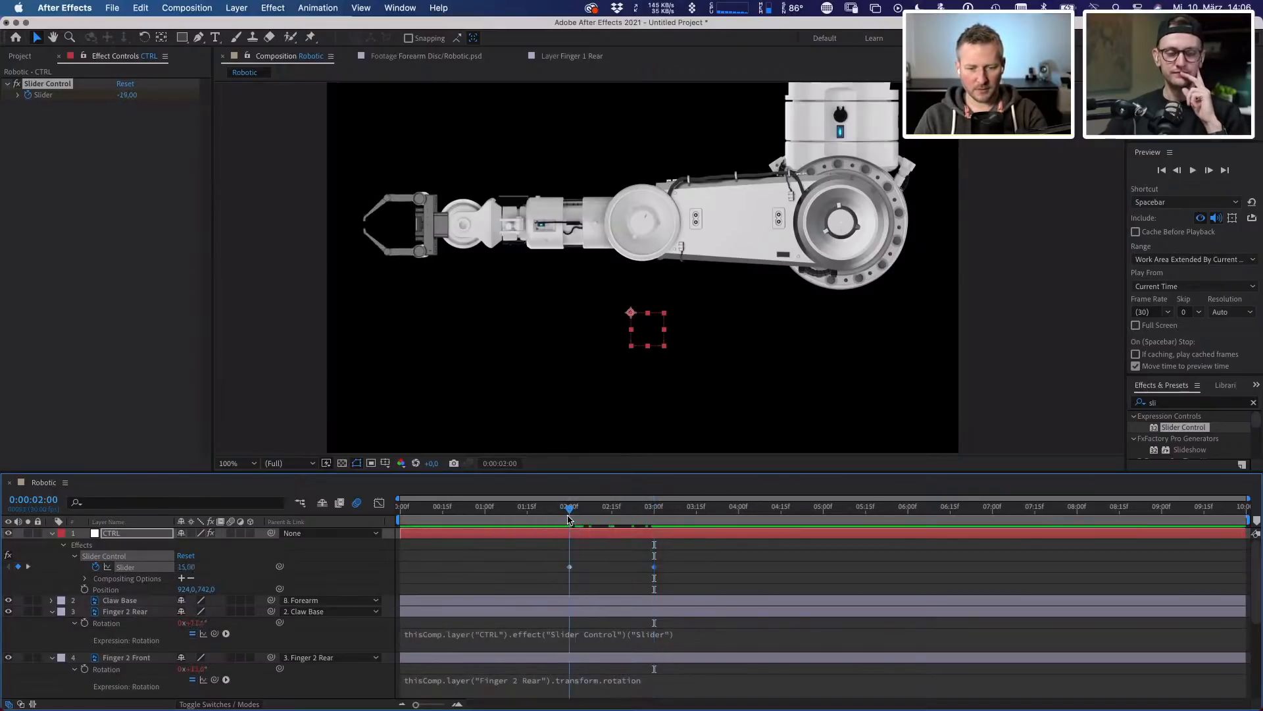
left_click(552, 557)
key("space")
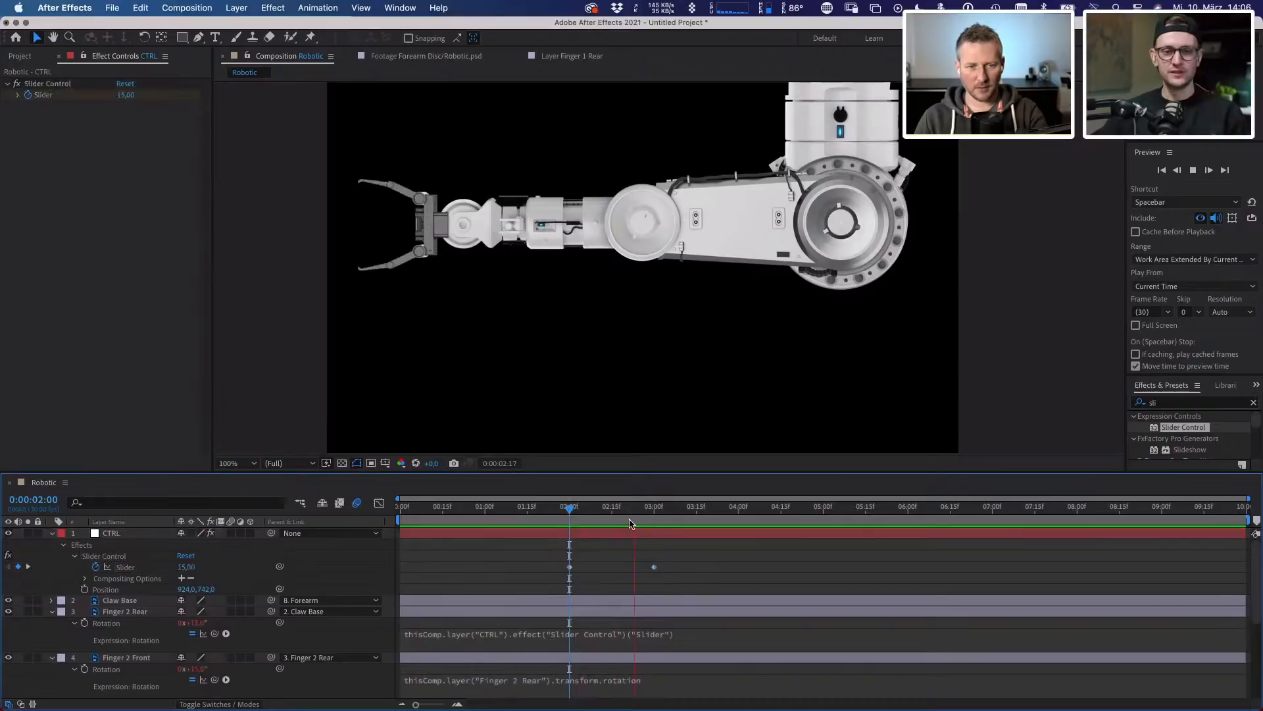
- Add a hold keyframe for the slider at 0:00:04:00 and set the slider to 17 at 0:00:04:15
left_click(739, 509)
left_click(17, 566)
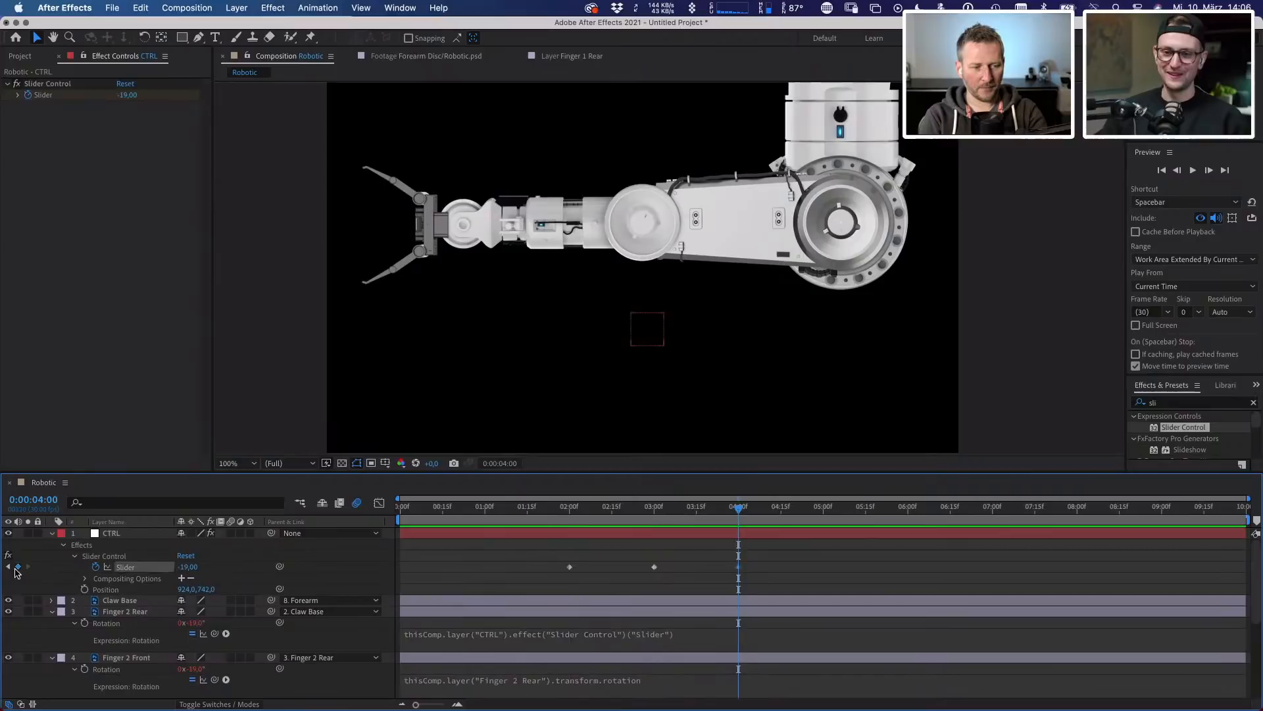
left_click(781, 511)
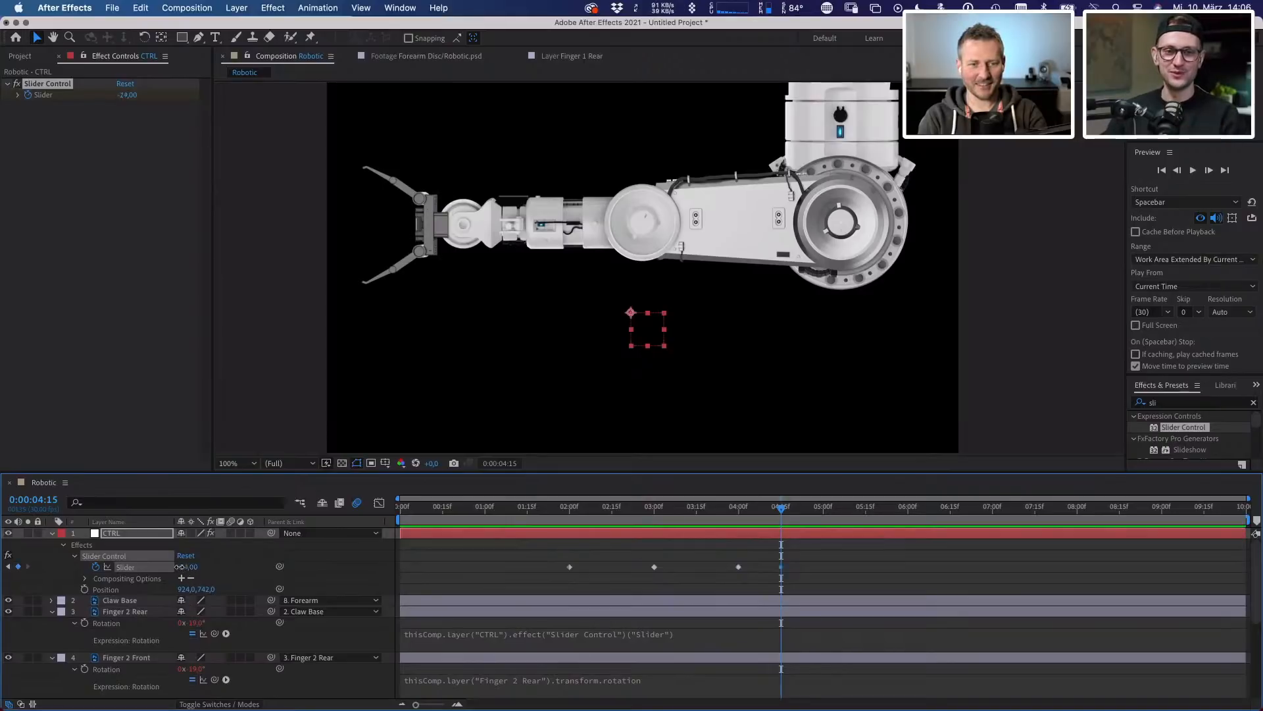
left_click_drag(178, 567, 223, 567)
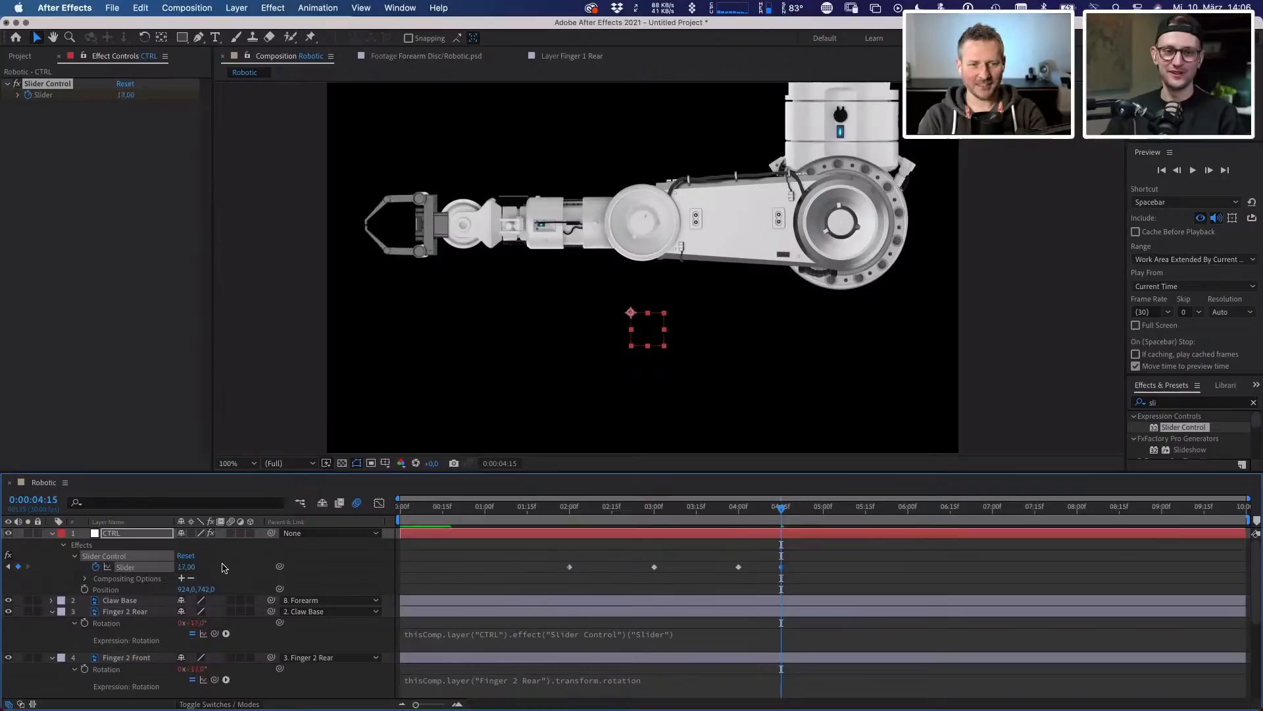
- Scrub between two and three seconds to review the claw's opening movement
left_click_drag(571, 505, 565, 540)
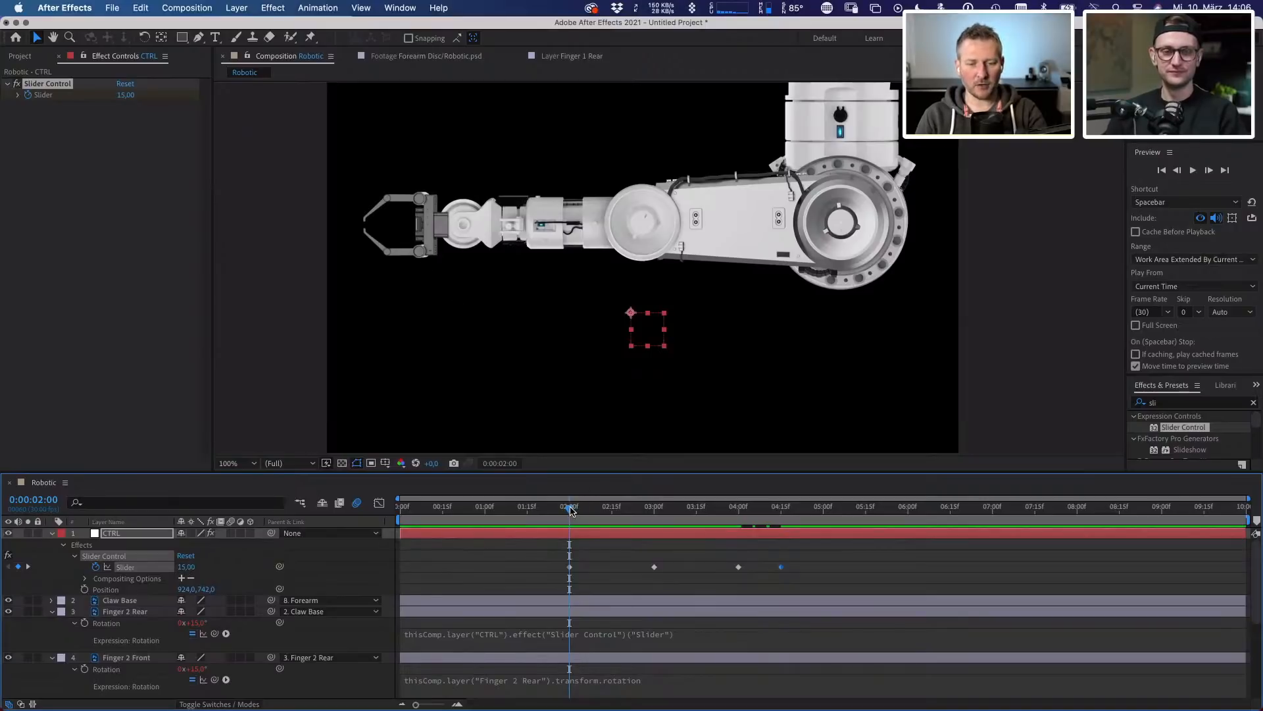
left_click_drag(571, 511, 657, 517)
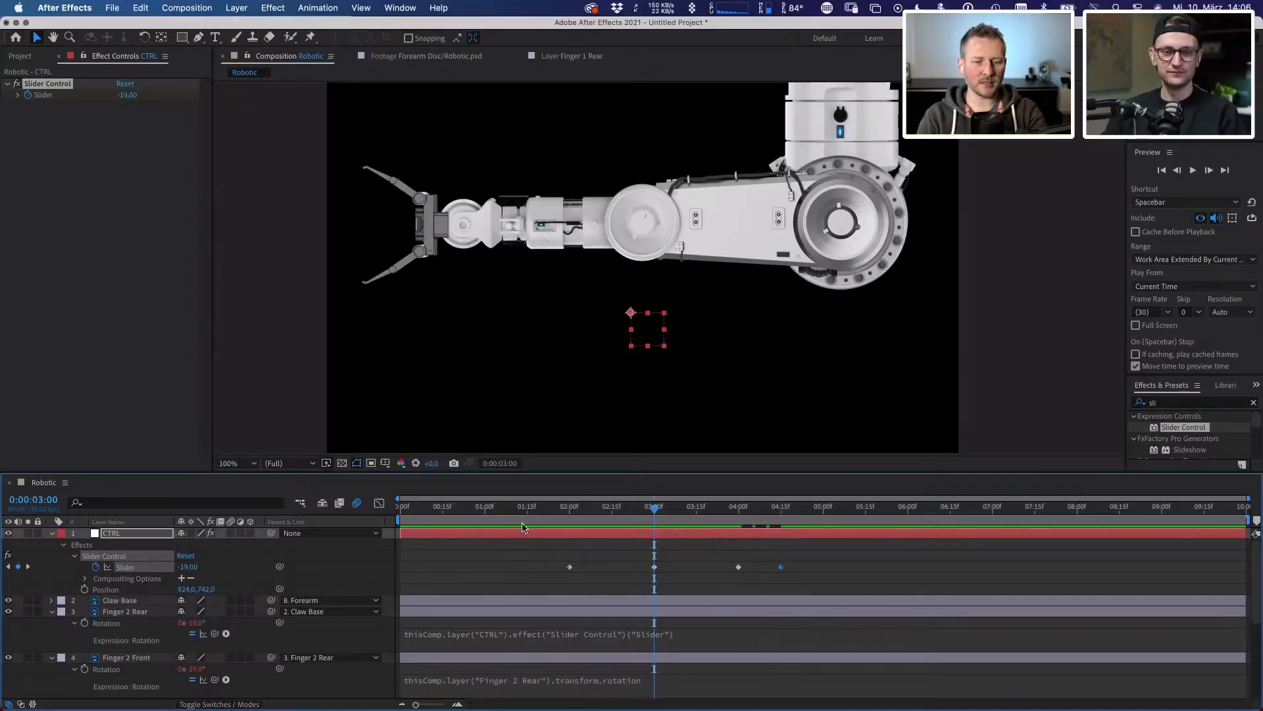
left_click_drag(573, 514, 654, 518)
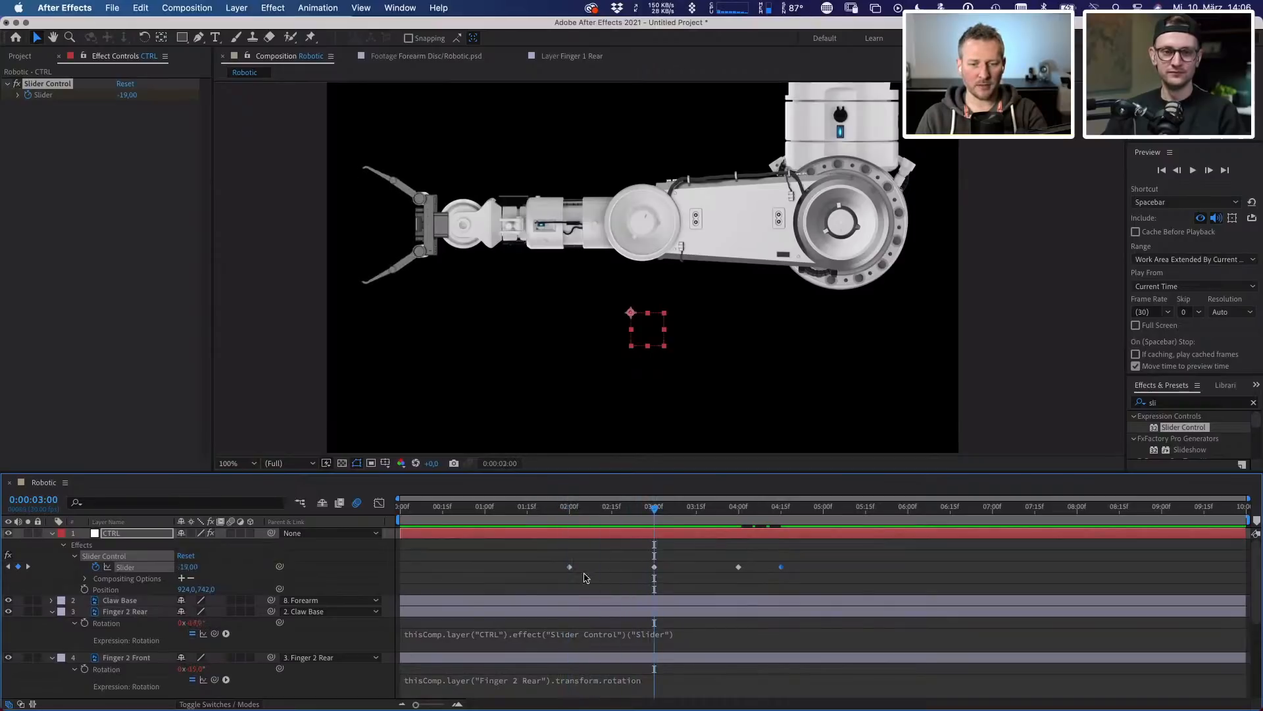
left_click_drag(551, 550, 559, 558)
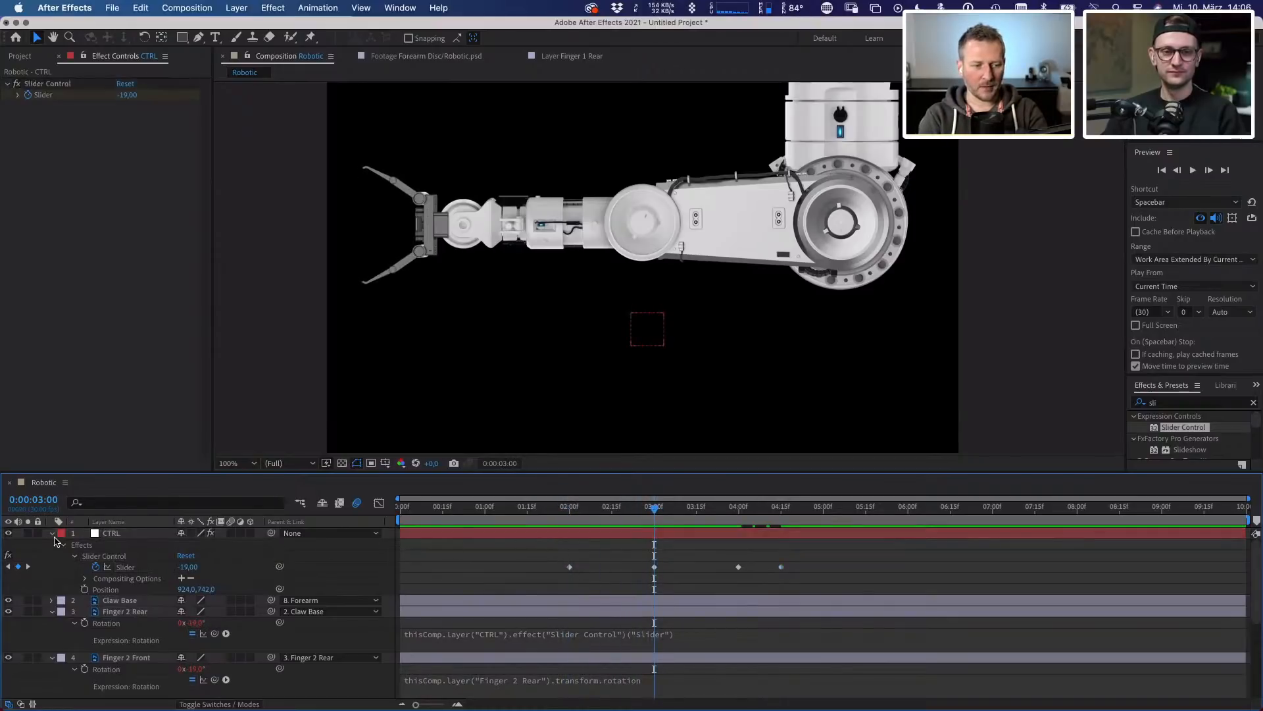
- Collapse the expanded properties of the CTRL layer and all finger layers
left_click(52, 533)
left_click(51, 556)
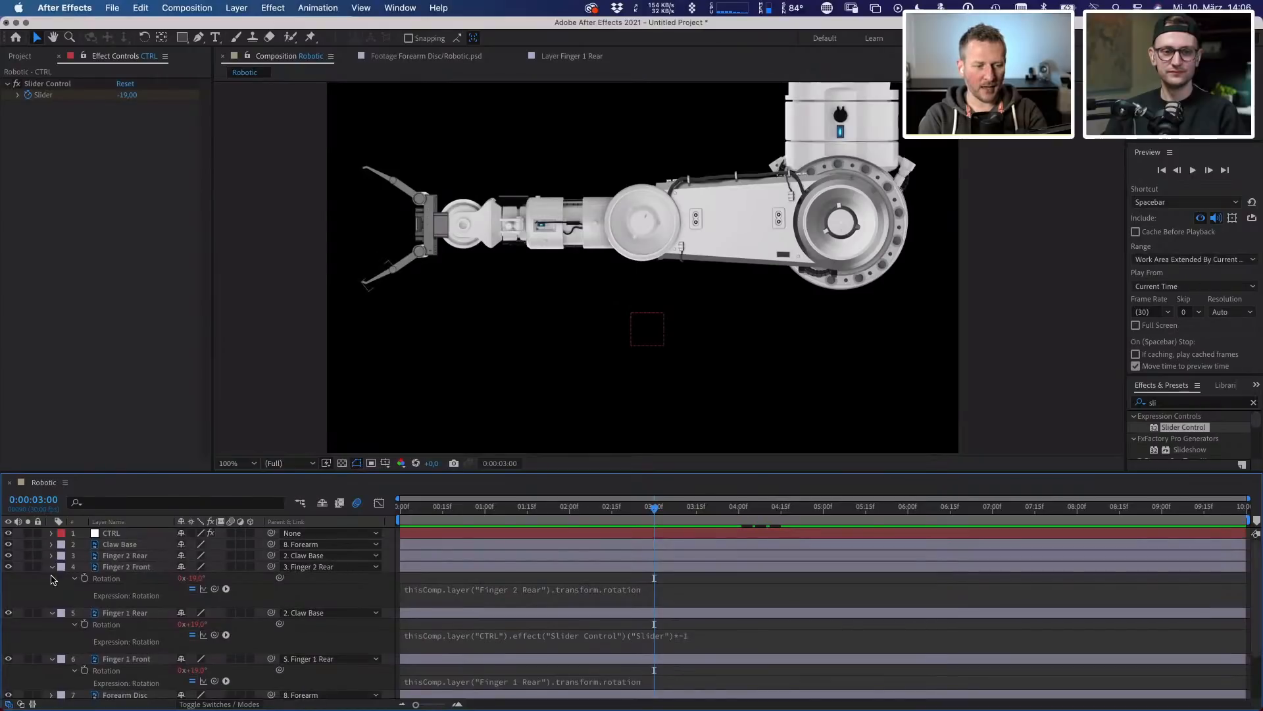
left_click(52, 567)
left_click(52, 578)
left_click(52, 589)
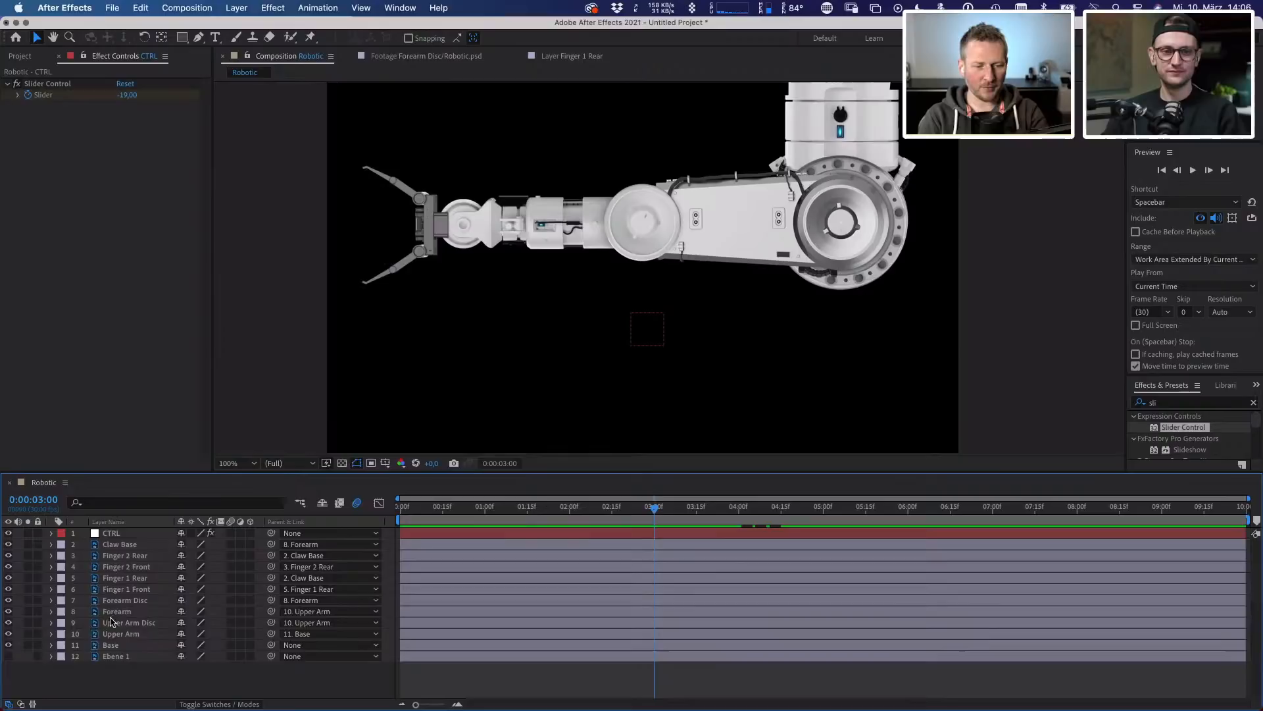
- Set the Upper Arm's rotation to -90° at 0:00:01:00 and start keyframing it there
left_click(118, 635)
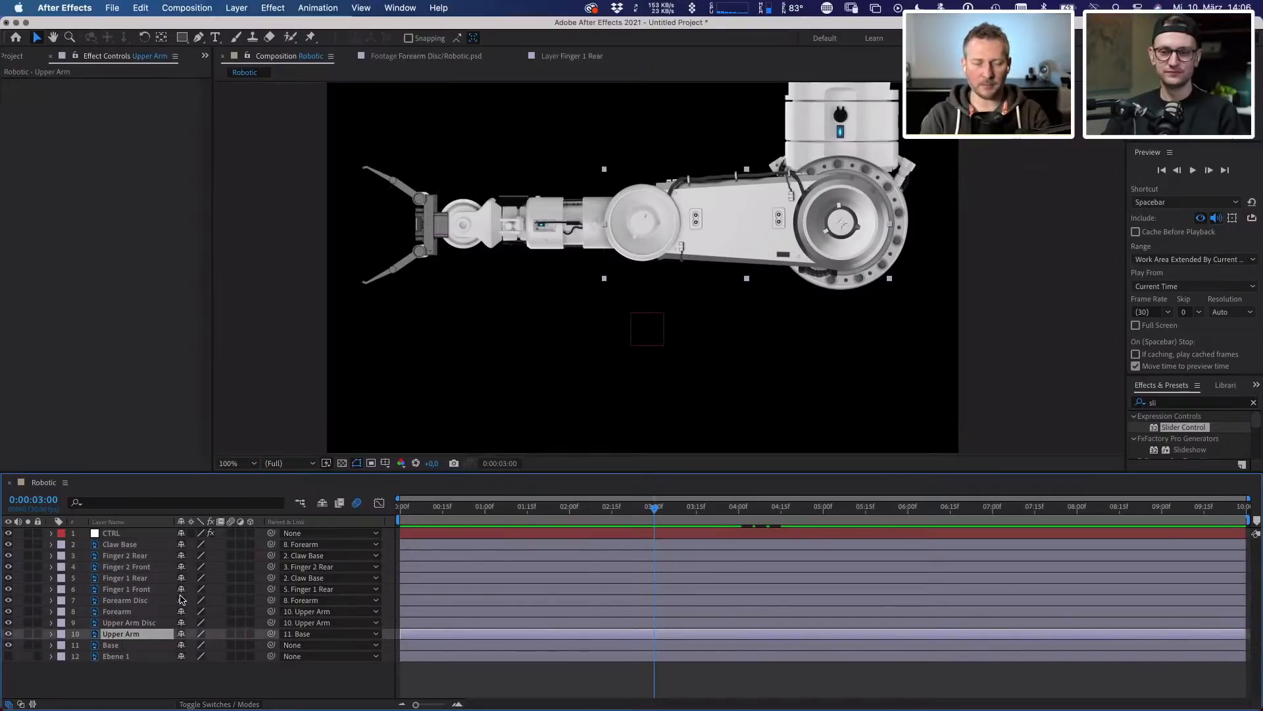
left_click(486, 511)
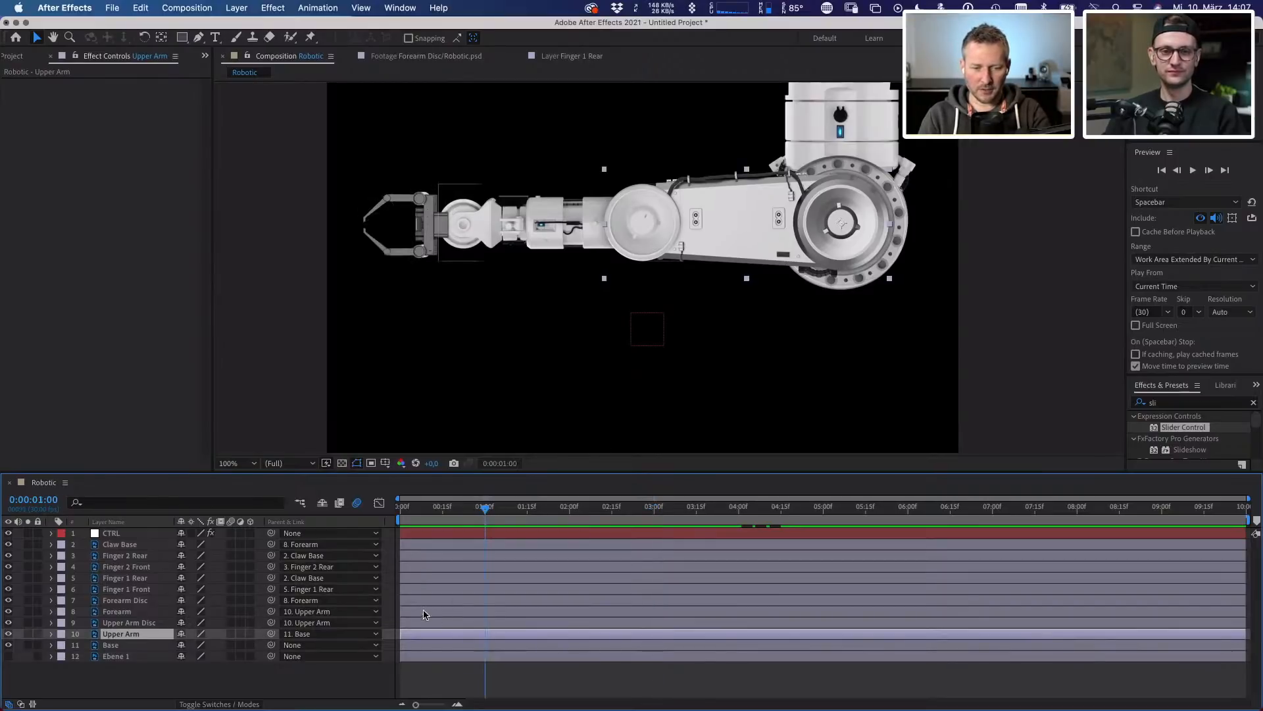
key("r")
left_click_drag(191, 645, 91, 635)
left_click(195, 645)
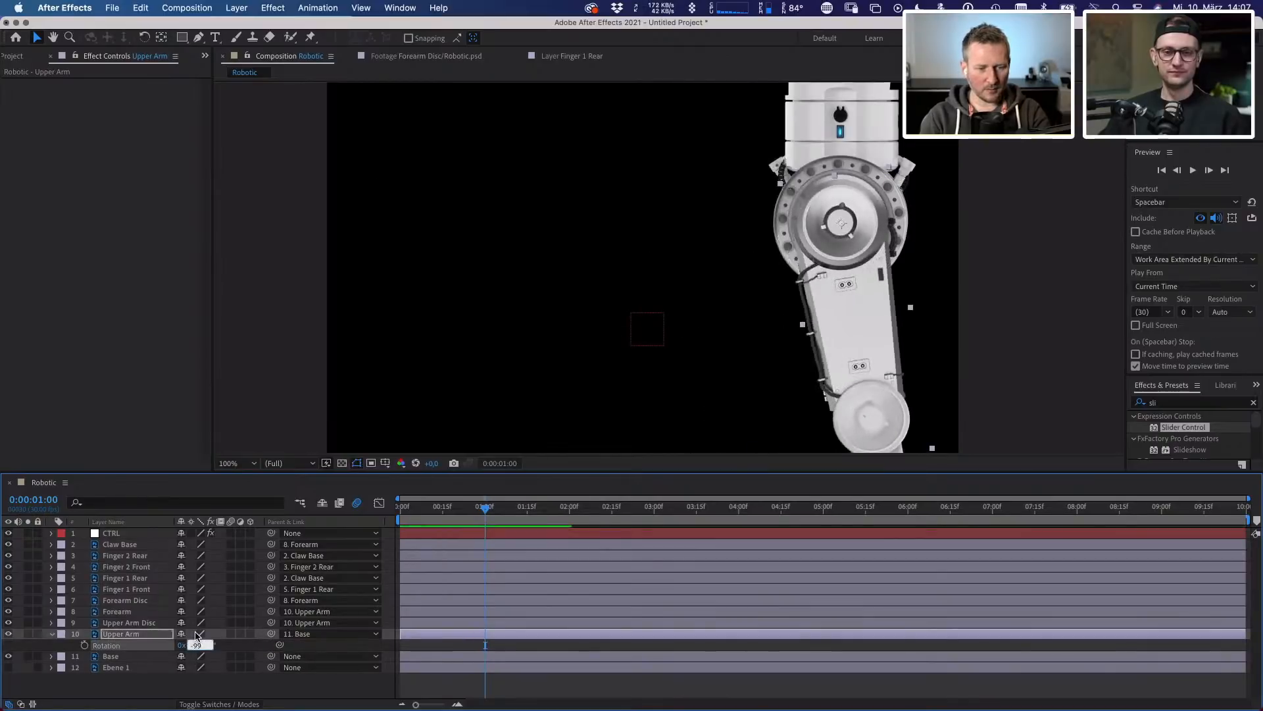
key("Return")
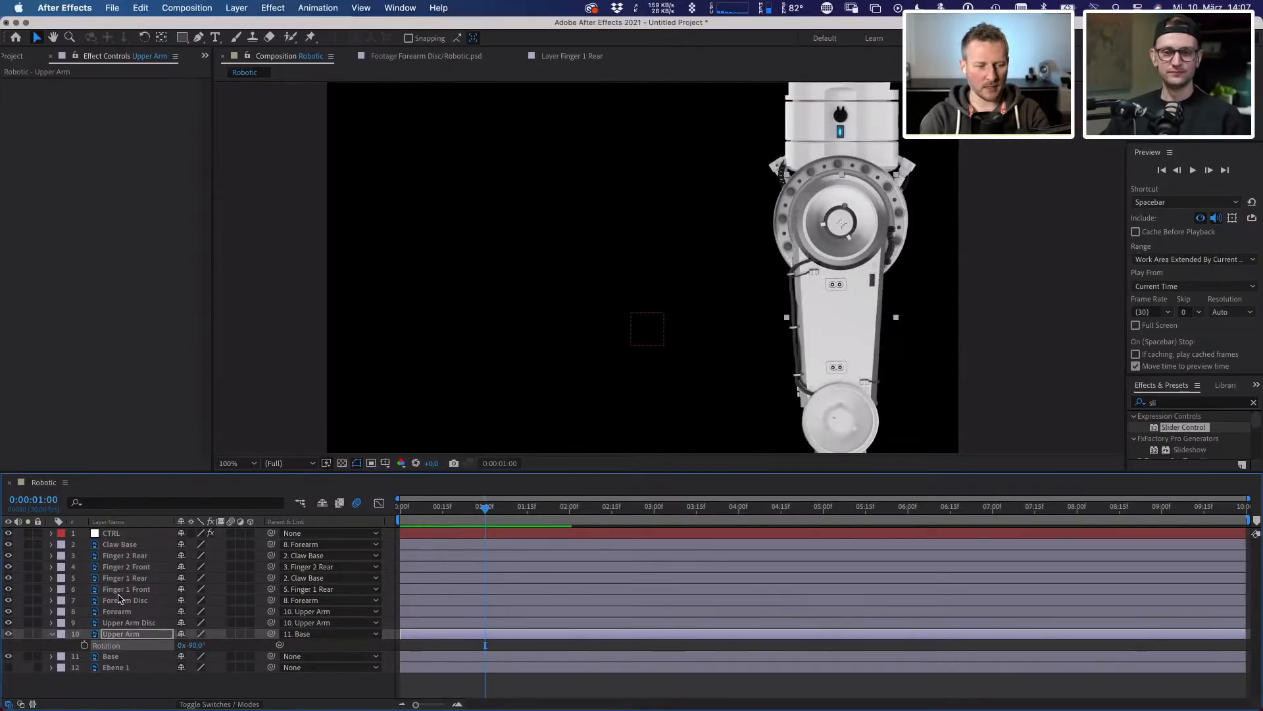
left_click(84, 645)
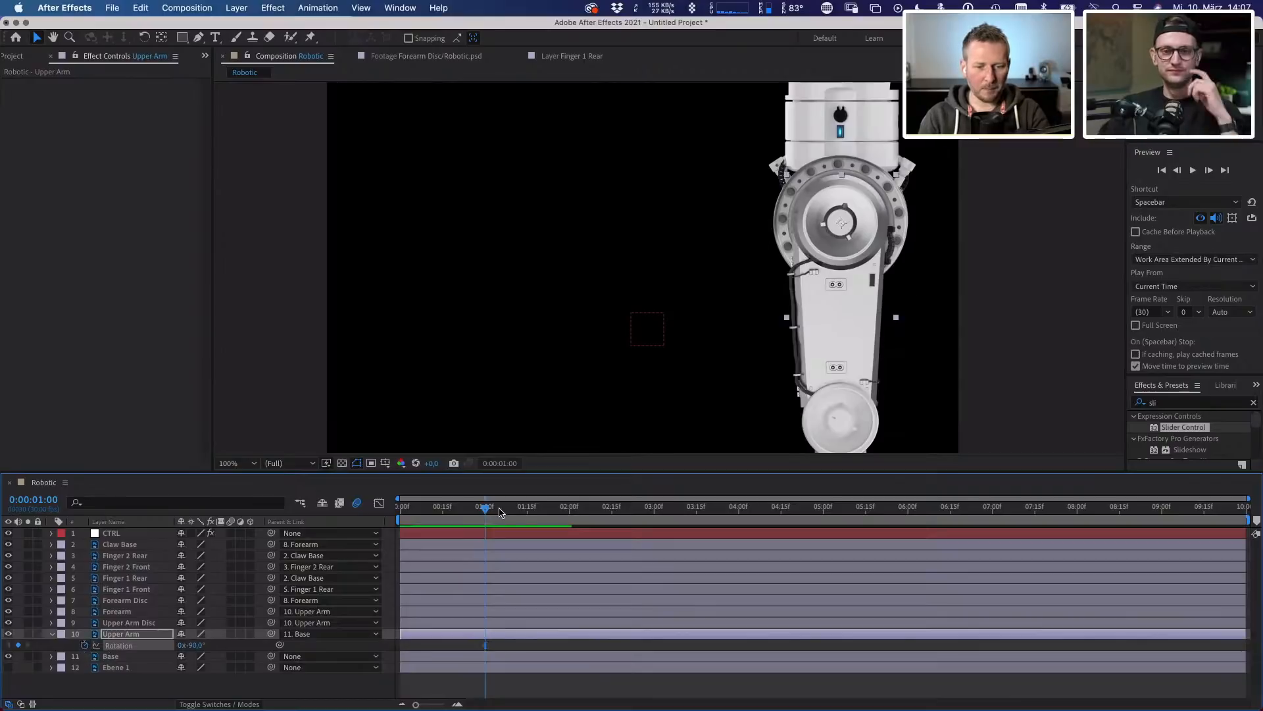
- Set the Upper Arm's rotation to 40° at 0:00:02:00 as a second keyframe
left_click_drag(489, 513, 572, 517)
left_click_drag(195, 645, 280, 642)
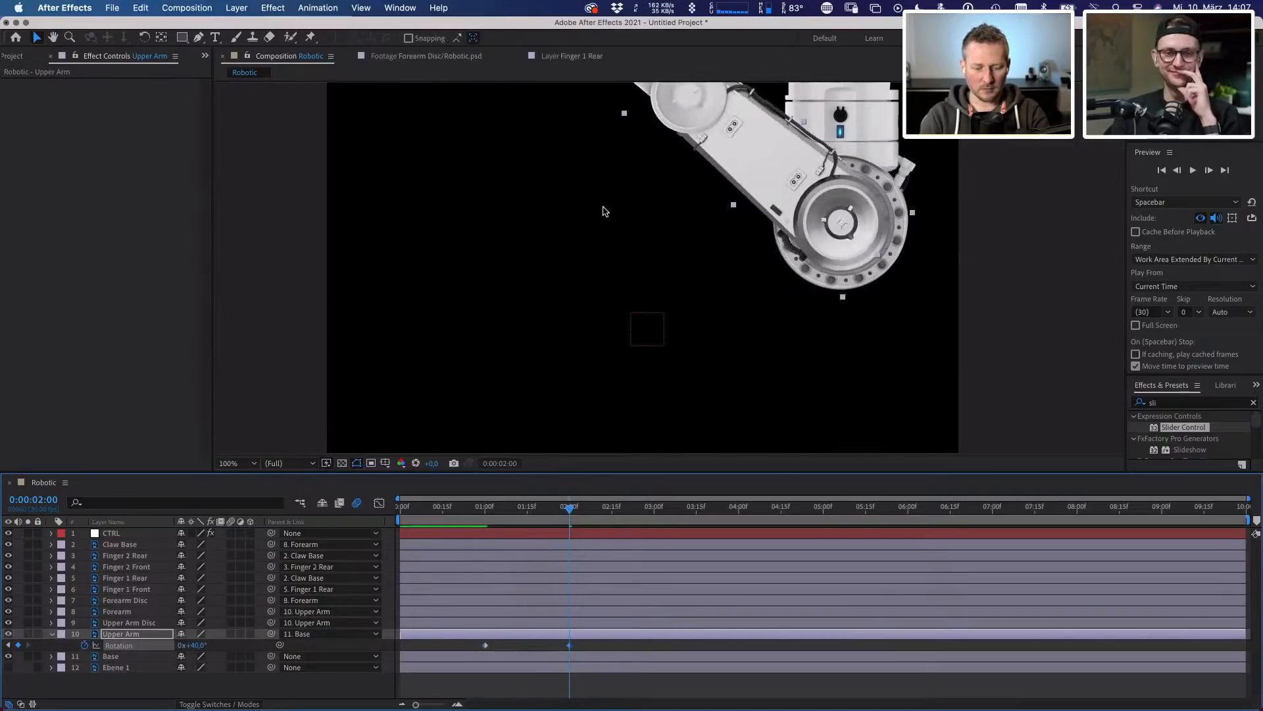
- Lower the Upper Arm's rotation at 0:00:02:00 to 16° so the whole arm fits in the frame
scroll(604, 211, "down", 2)
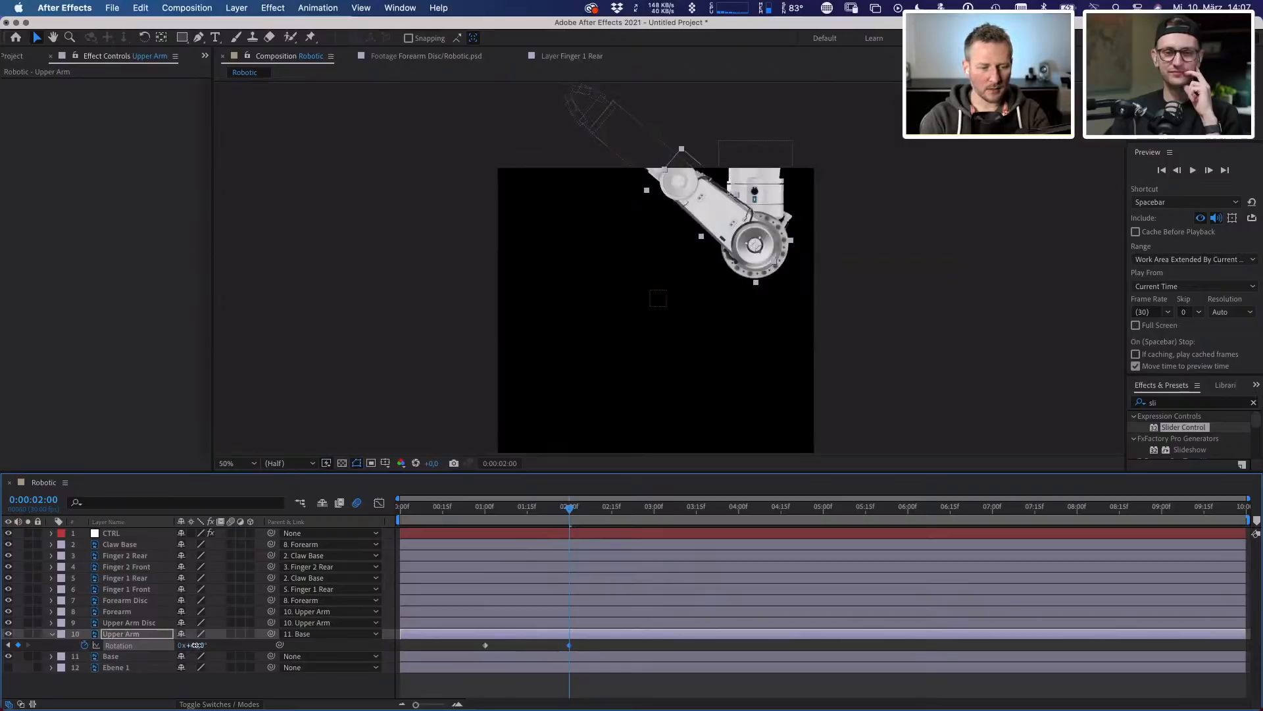
mouse_move(196, 645)
left_mouse_down()
mouse_move(178, 645)
mouse_move(194, 645)
left_mouse_up()
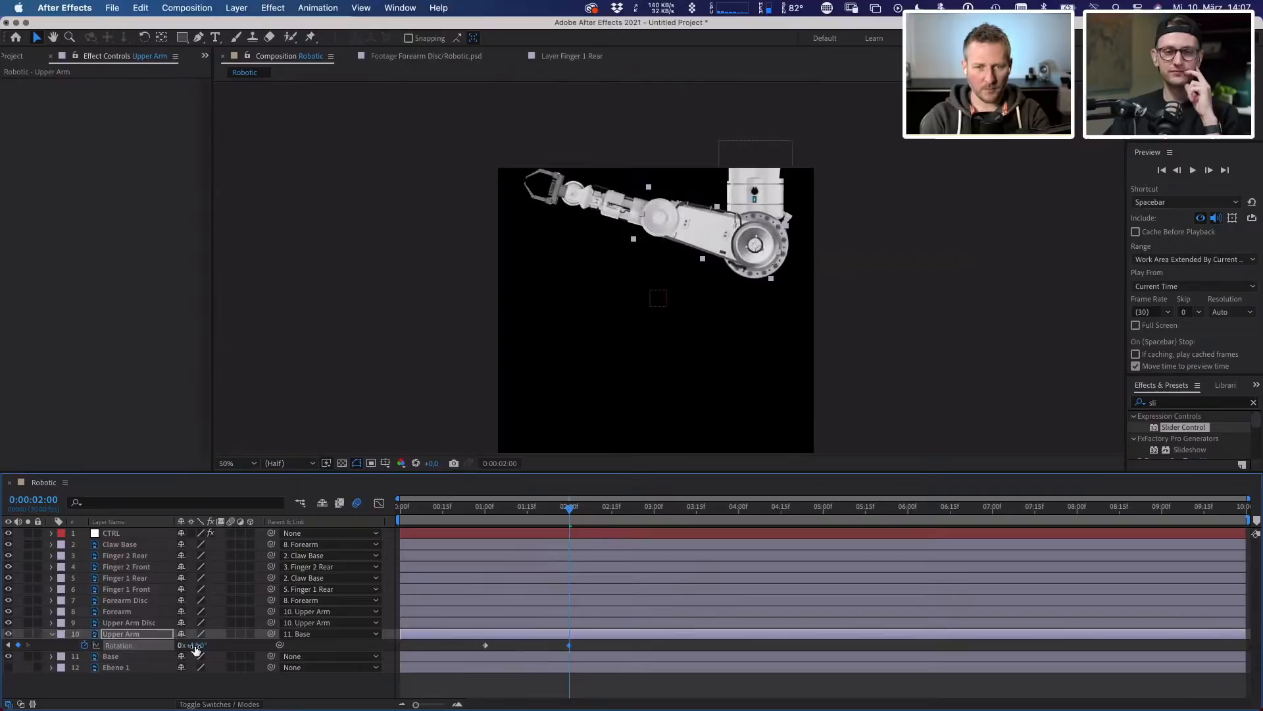
- Keyframe the Forearm's rotation at -127° at 0:00:01:00 and at 23° at 0:00:02:00
left_click(120, 613)
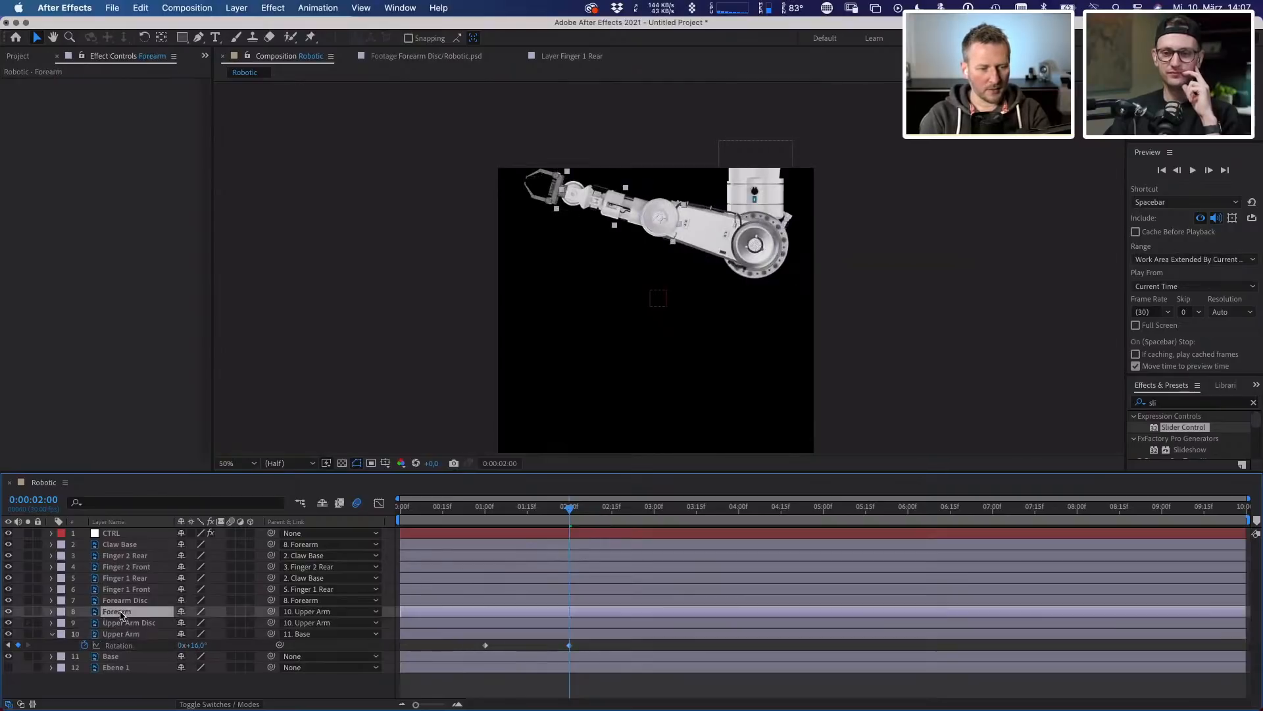
key("r")
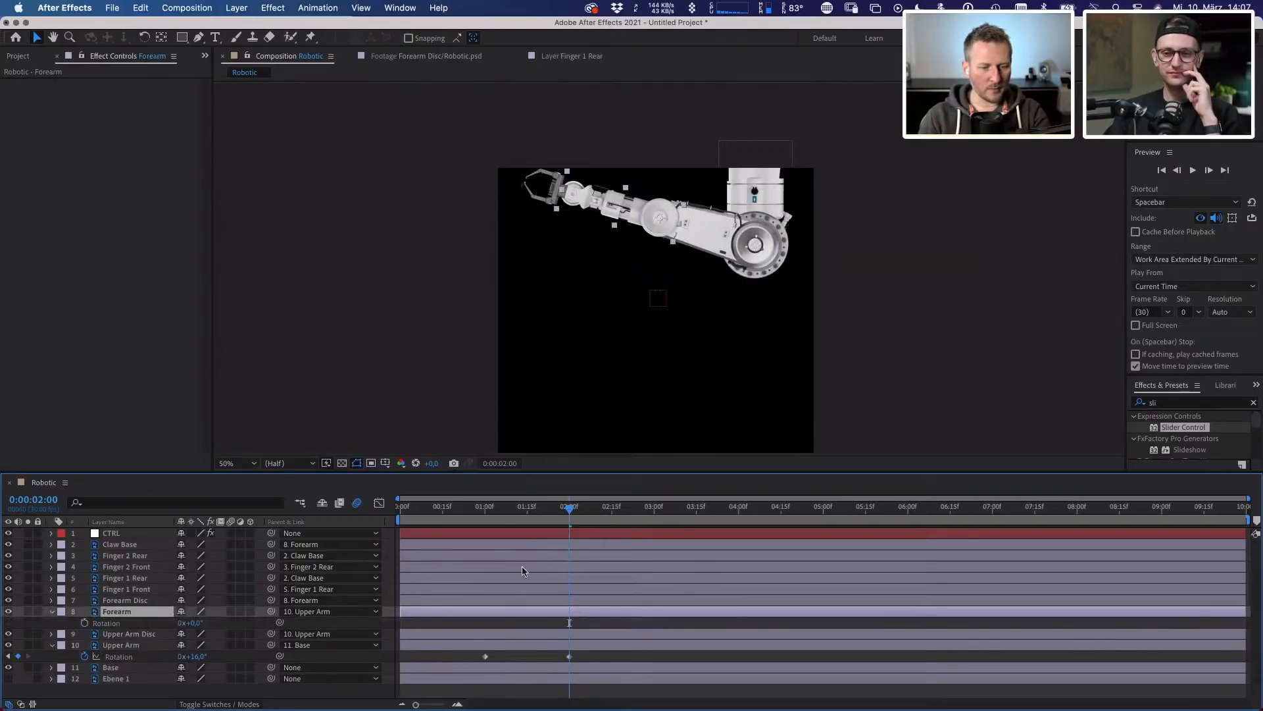
left_click(483, 512)
left_click_drag(484, 512, 485, 512)
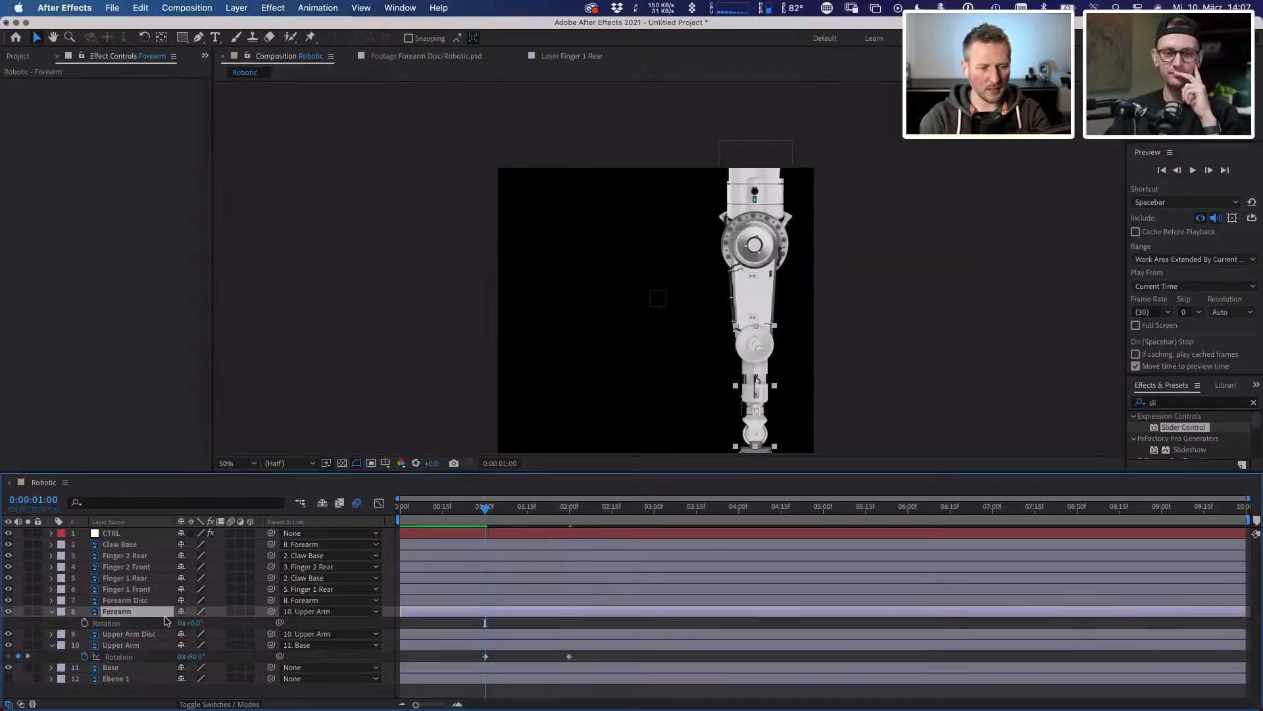
left_click_drag(205, 620, 101, 615)
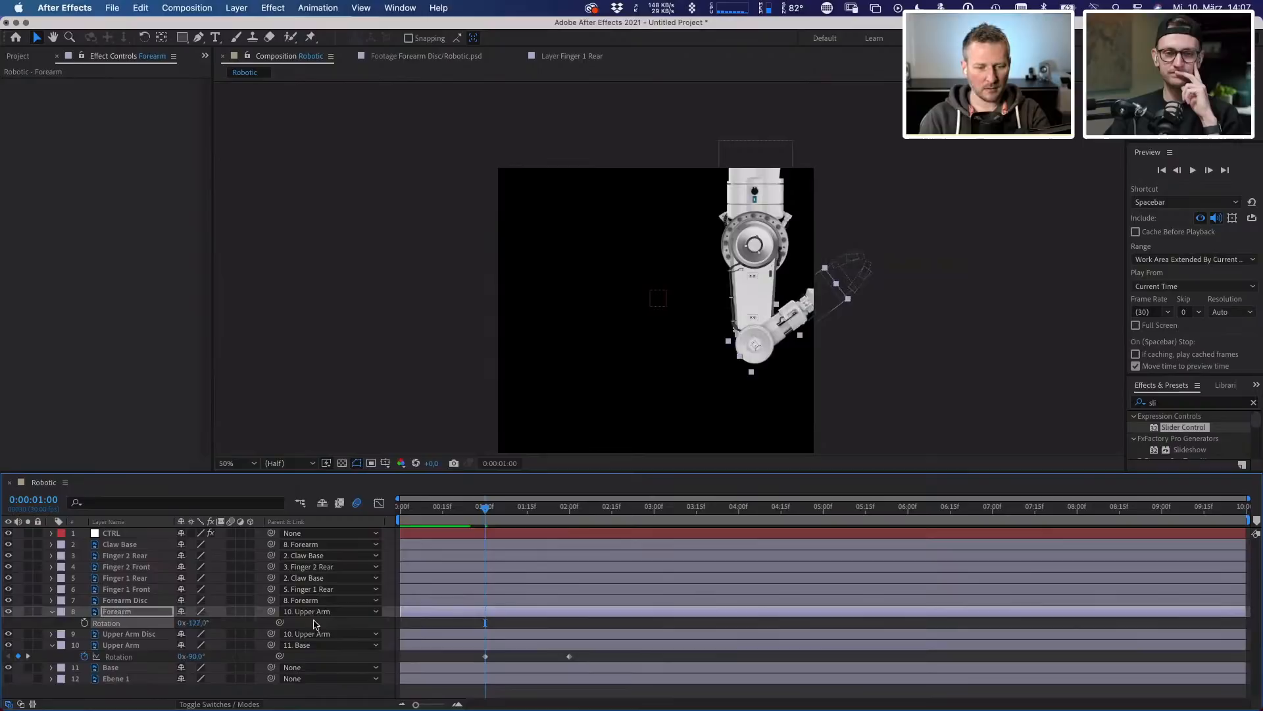
left_click(85, 623)
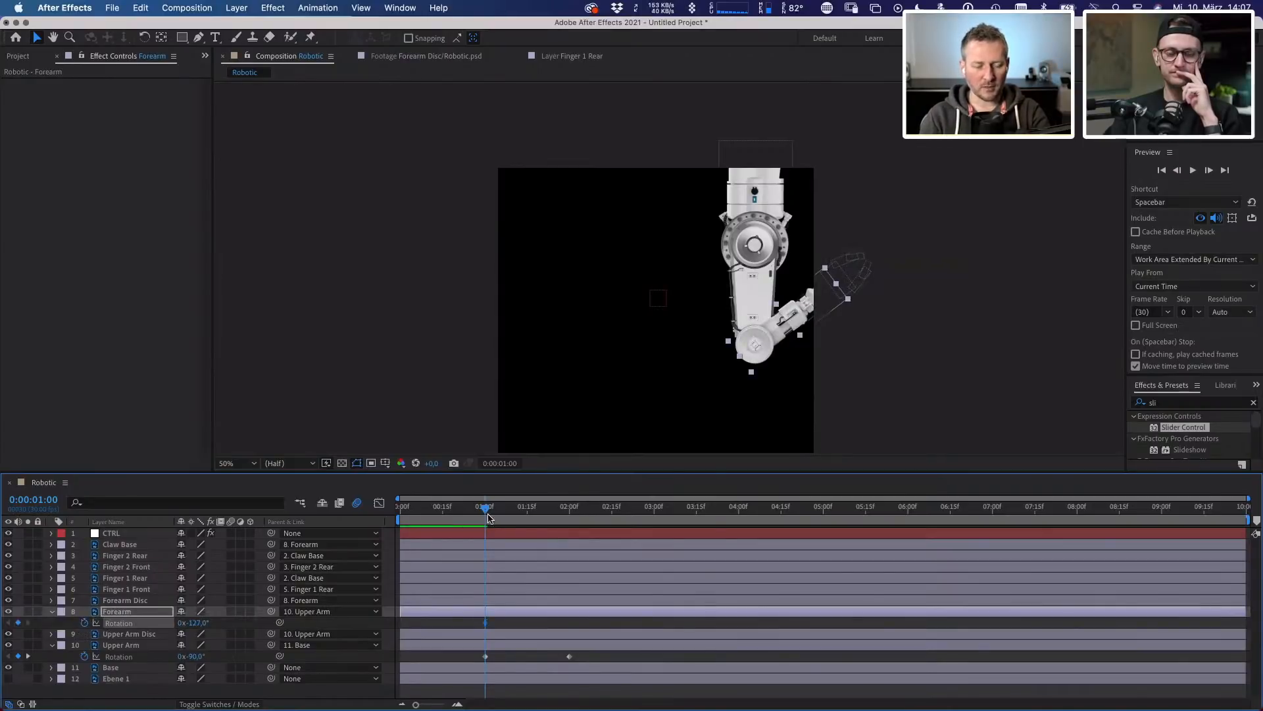
left_click_drag(486, 508, 570, 510)
left_click_drag(203, 621, 305, 629)
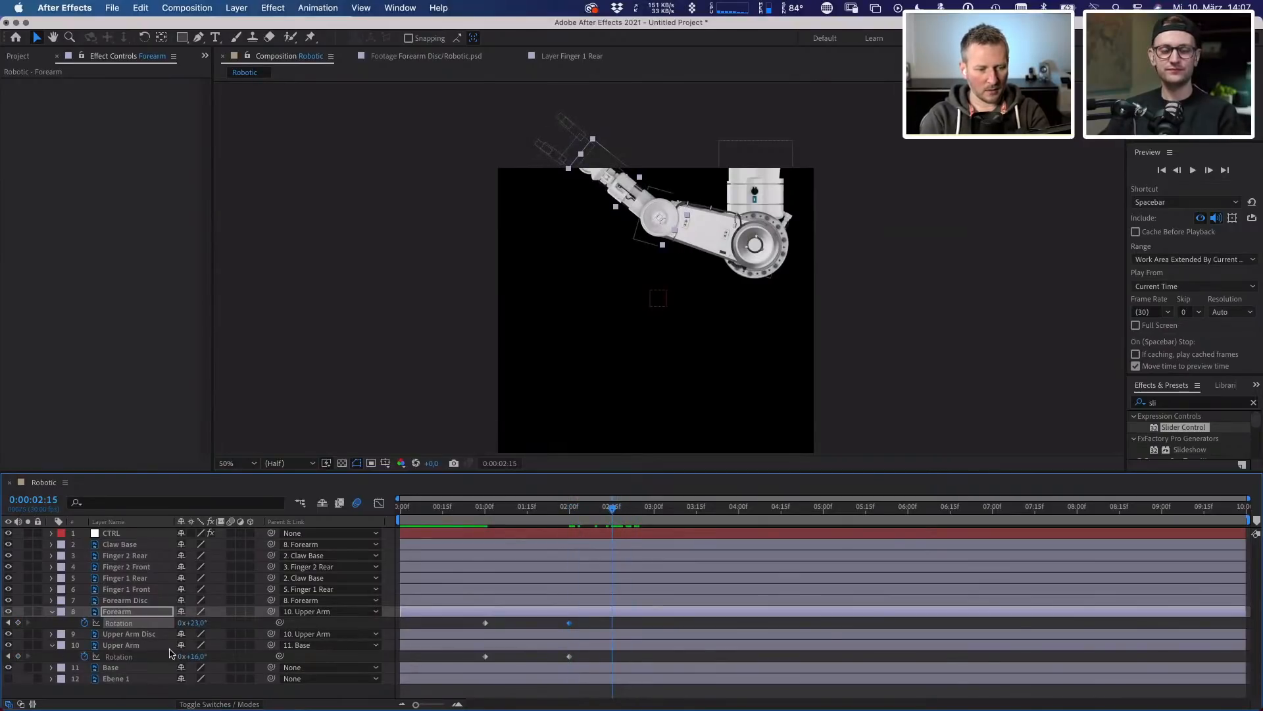
- Keyframe the Upper Arm and Forearm rotations at -21° and 21° at 0:00:02:15, and at -2° and -24° at 0:00:03:00
left_click_drag(195, 656, 201, 625)
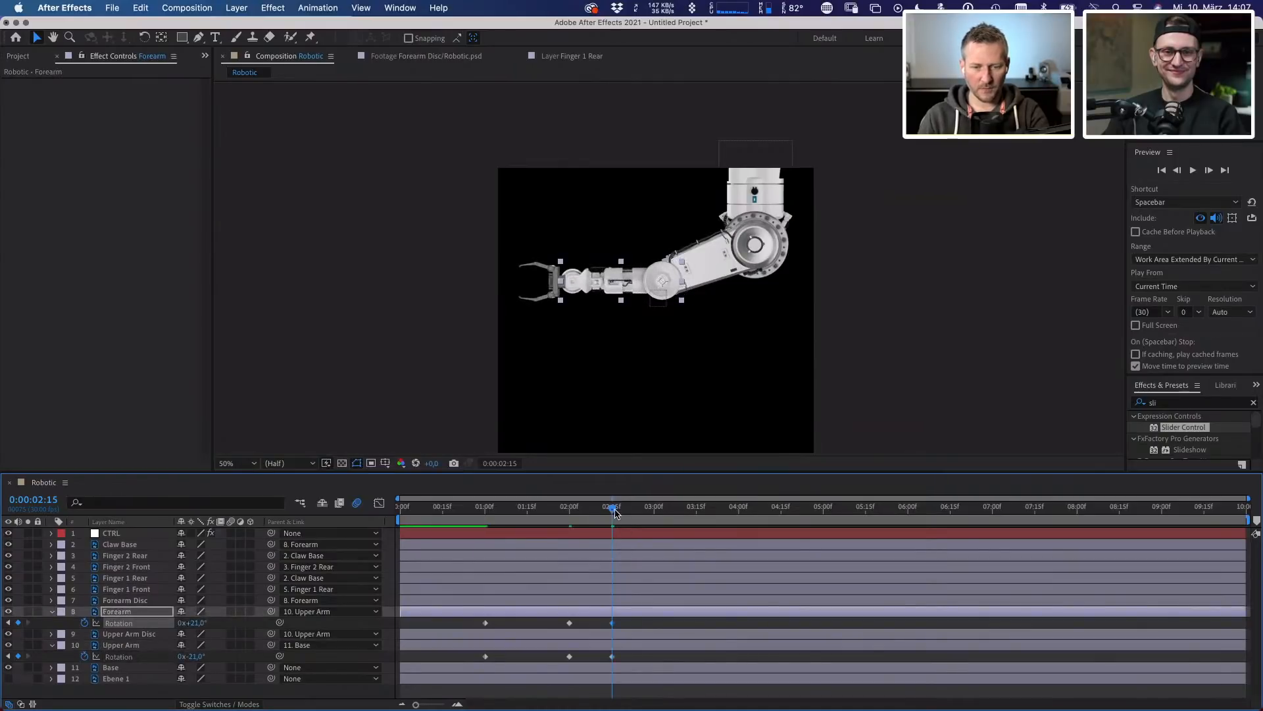
left_click_drag(615, 512, 659, 514)
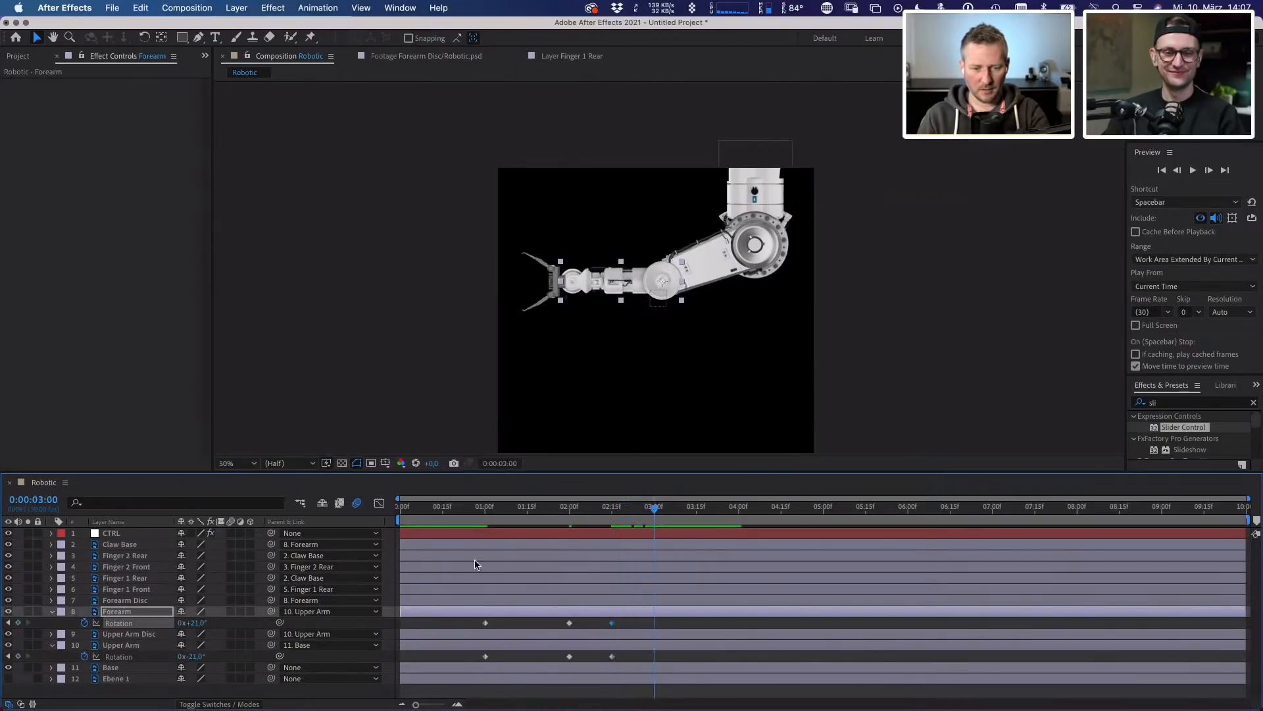
left_click_drag(194, 656, 162, 626)
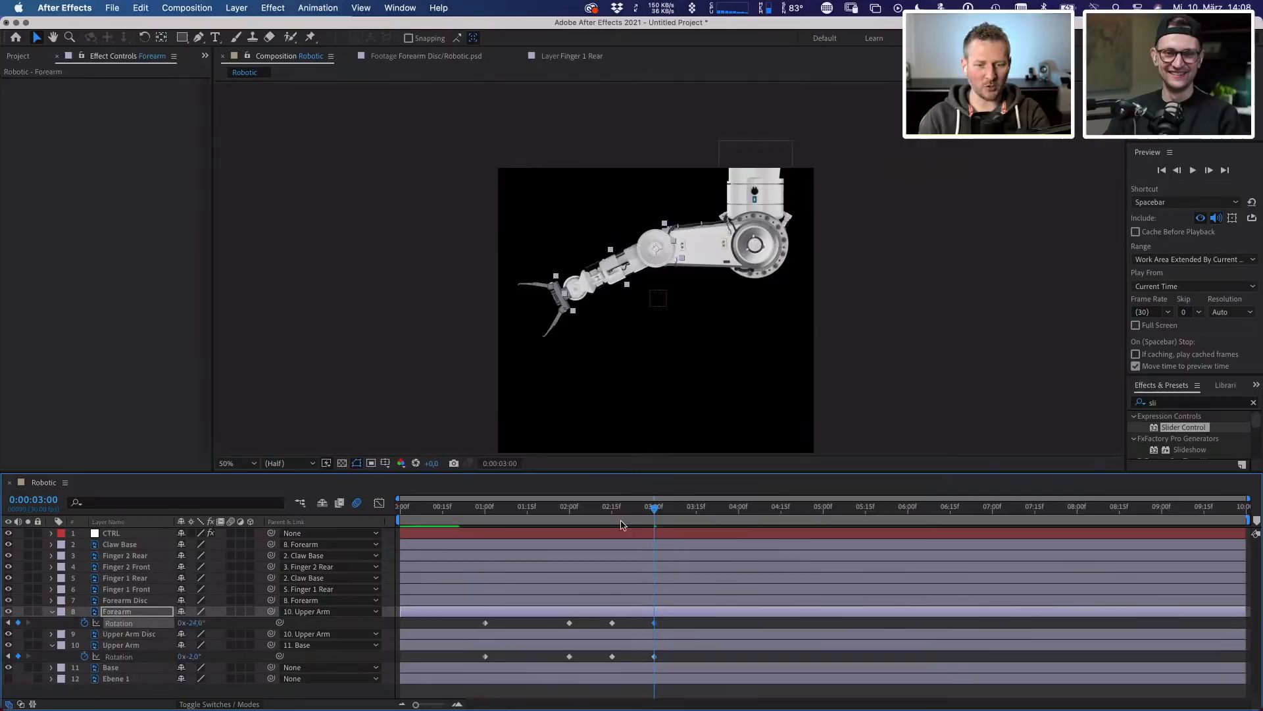
- Trim the work area's end to 0:00:03:23 and preview the arm animation
left_click_drag(627, 516, 419, 530)
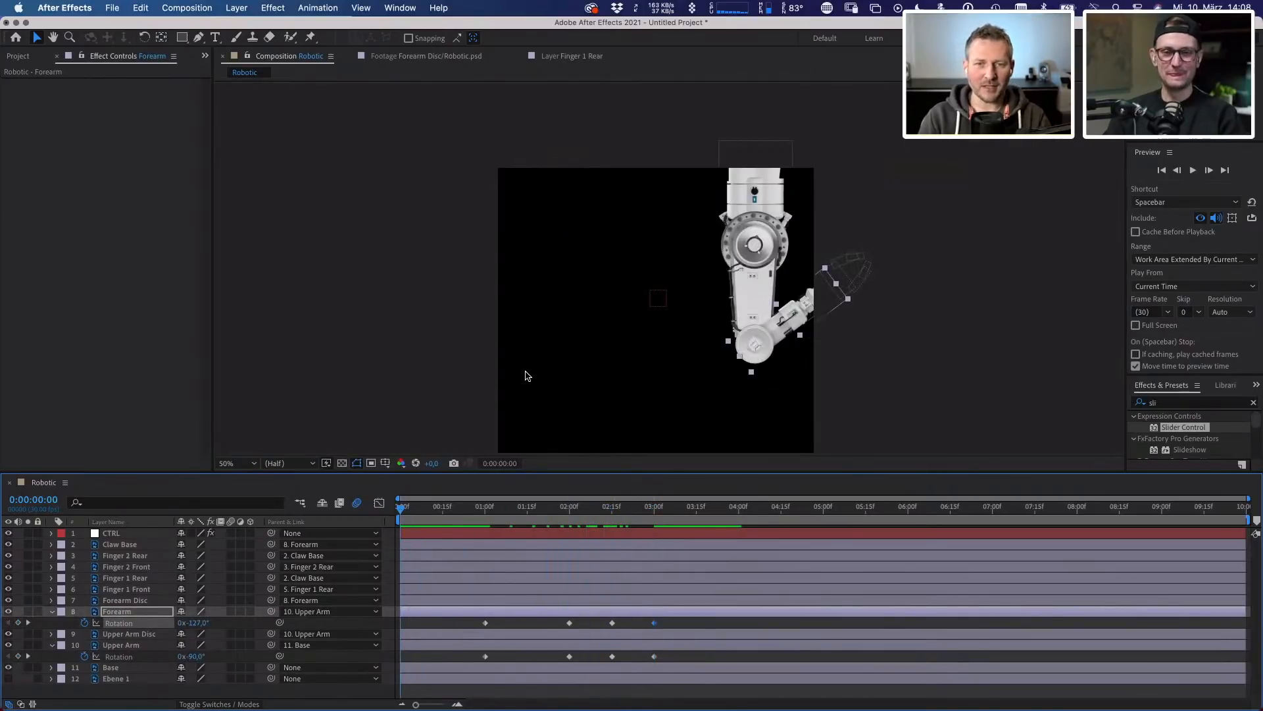
left_click(686, 510)
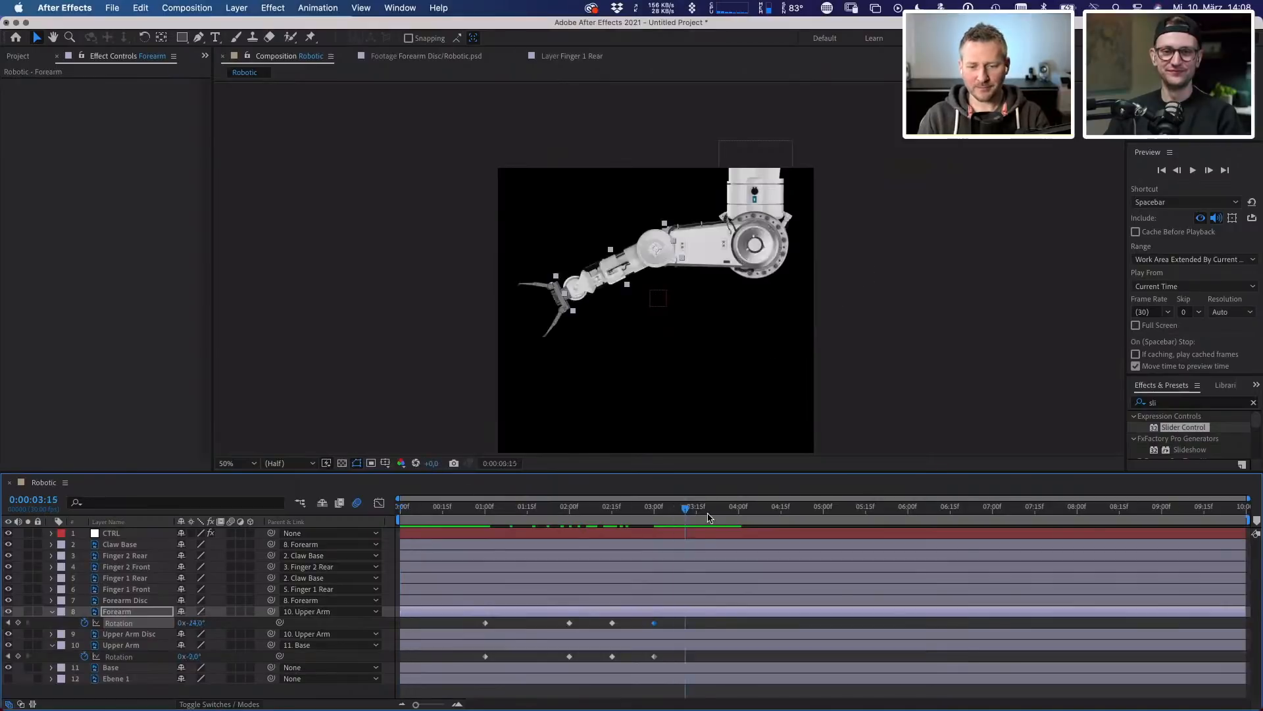
key("space")
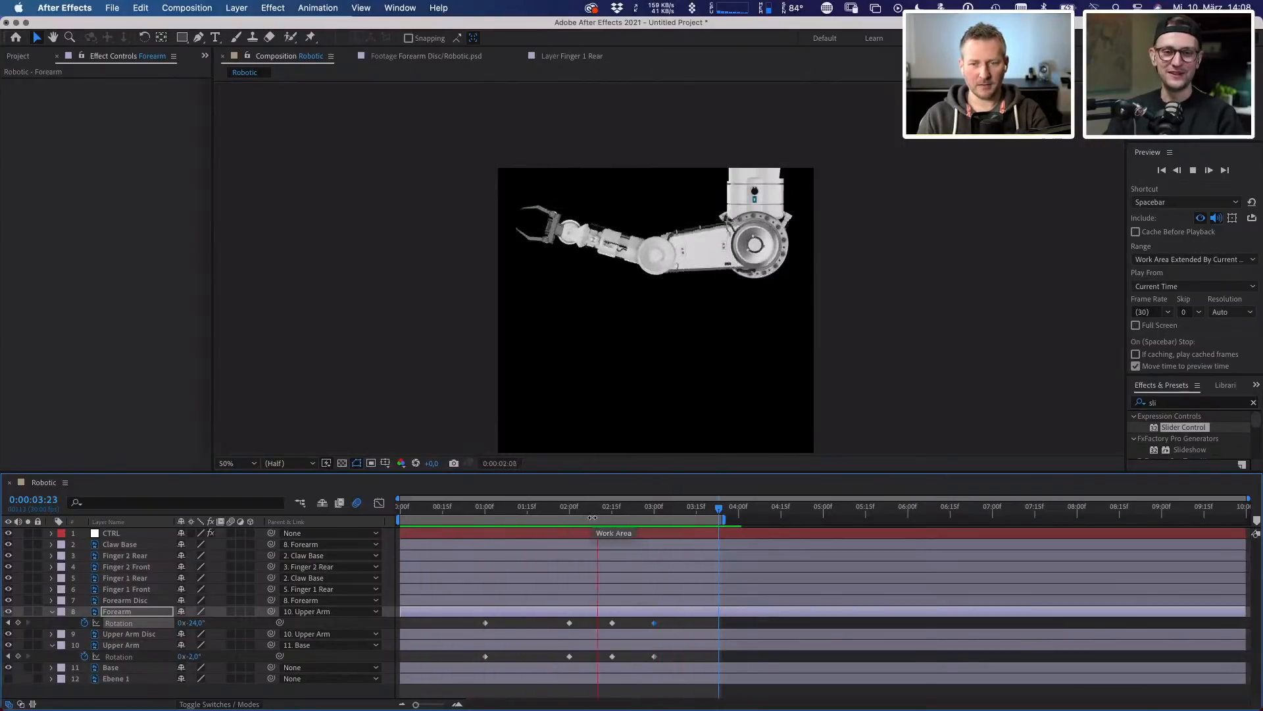
- Shift the last two rotation keyframes of Forearm and Upper Arm later, so the final pair sits at 0:00:03:21
left_click(566, 514)
left_click_drag(568, 517, 612, 543)
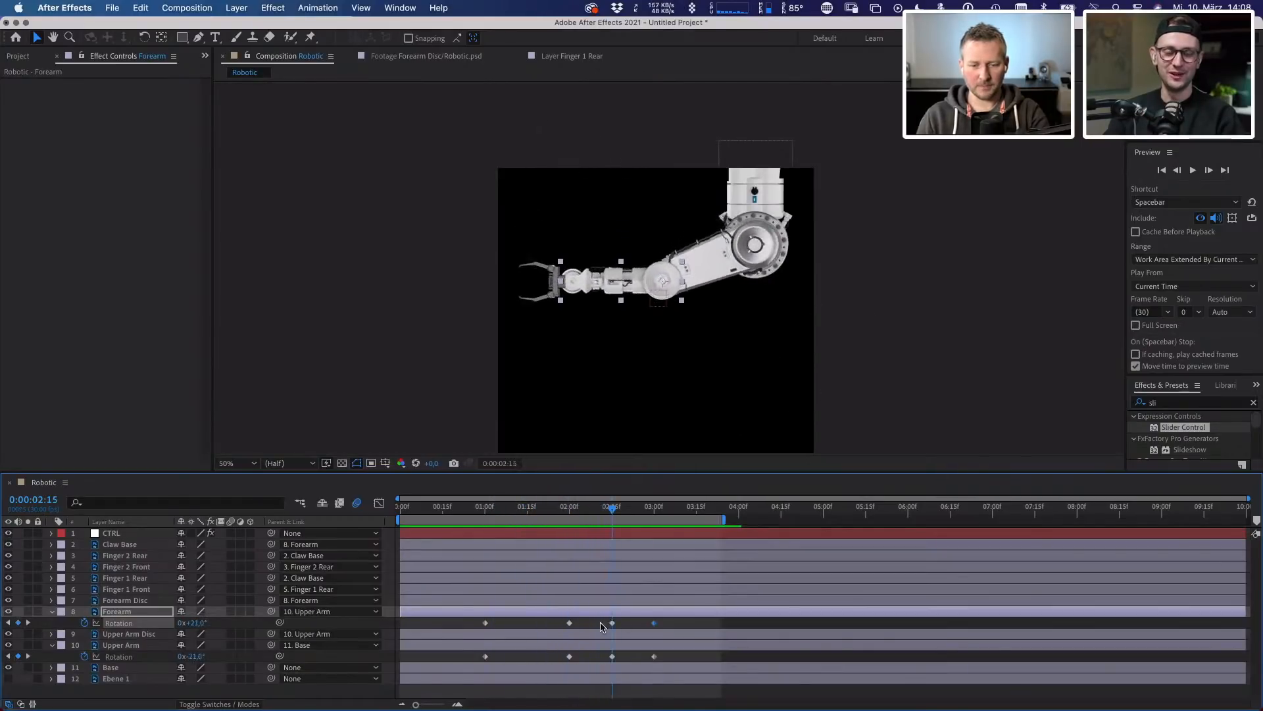
left_click_drag(600, 626, 668, 622)
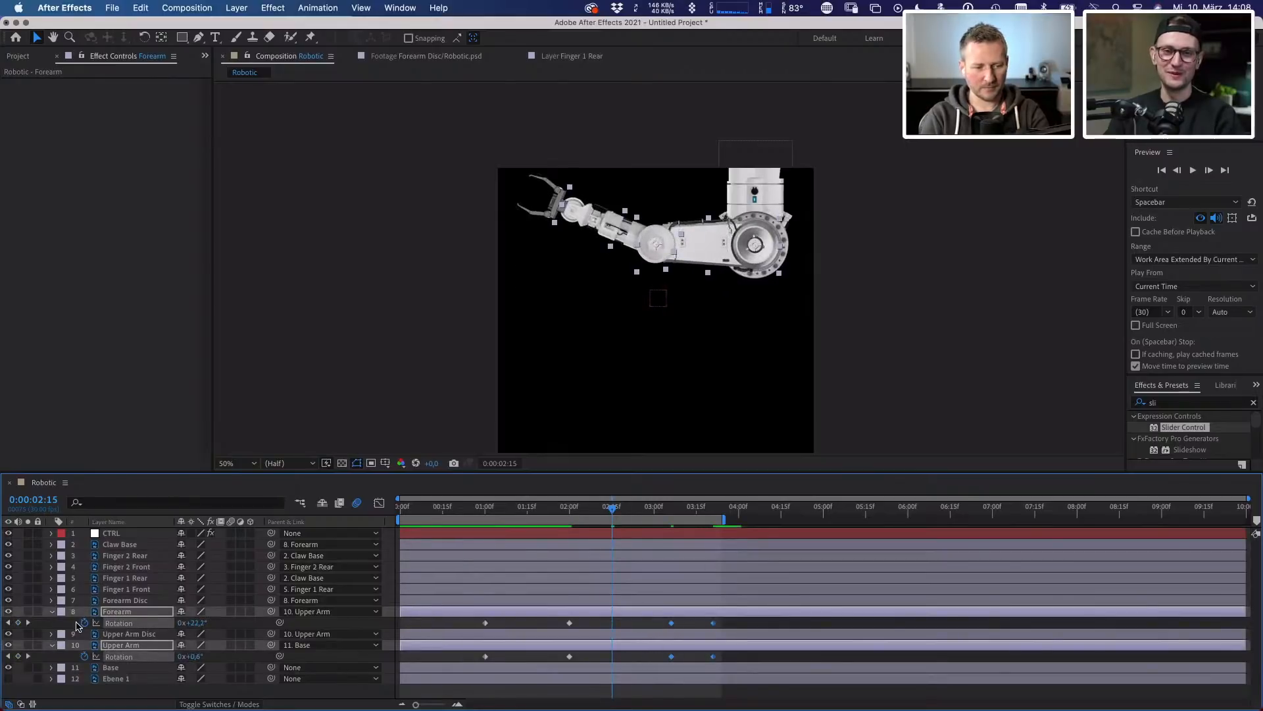
- Duplicate the 0:00:02:00 rotation keyframes of Forearm and Upper Arm at 0:00:02:15 to hold the pose
left_click(570, 622)
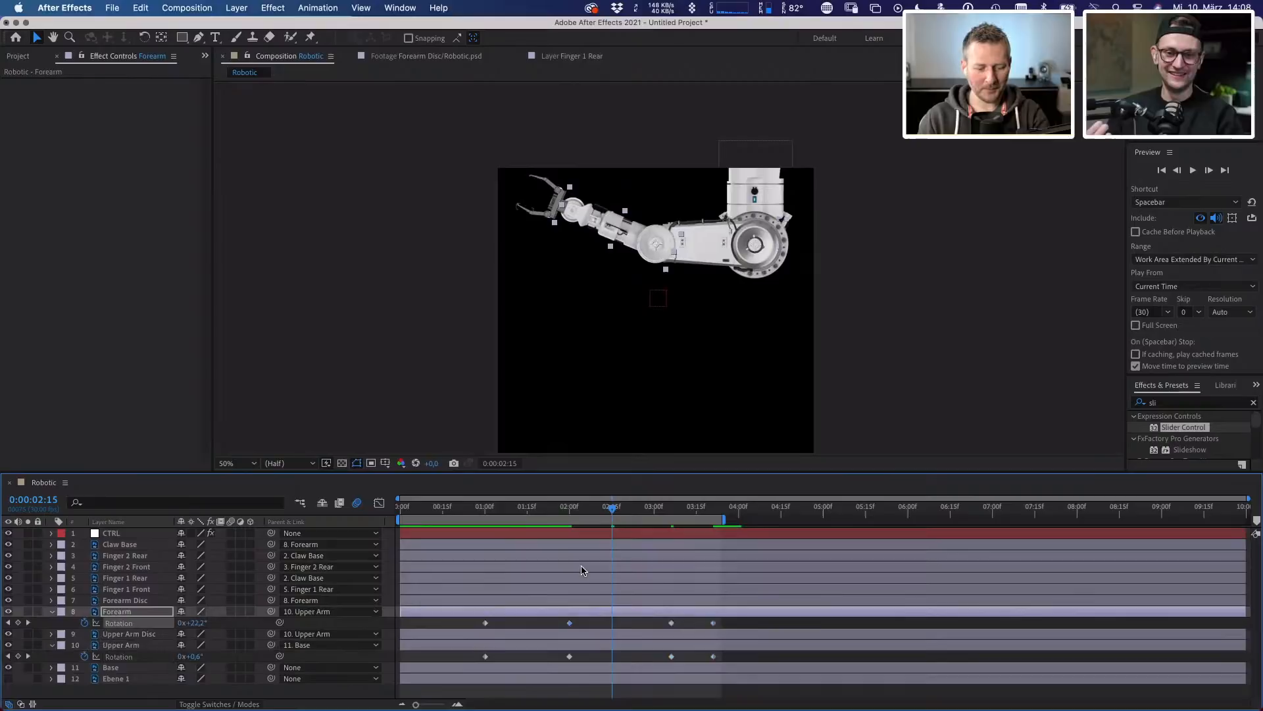
key("super+v")
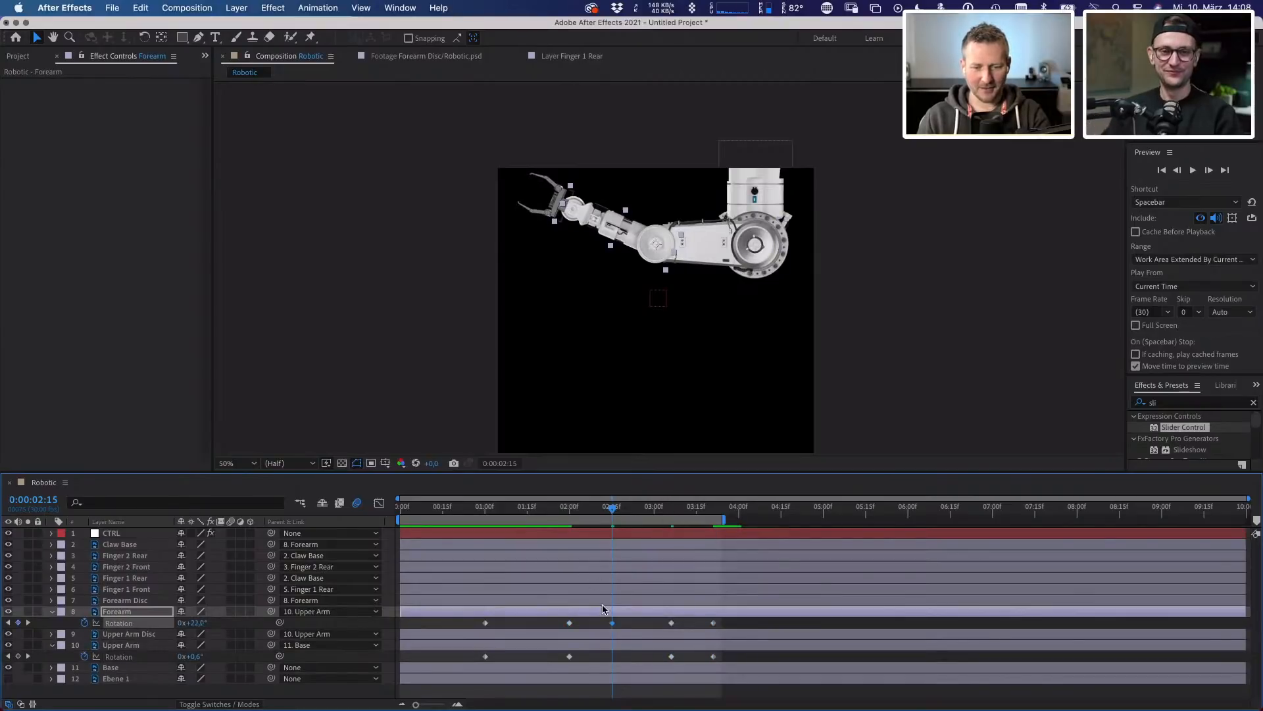
left_click(570, 655)
key("super+c")
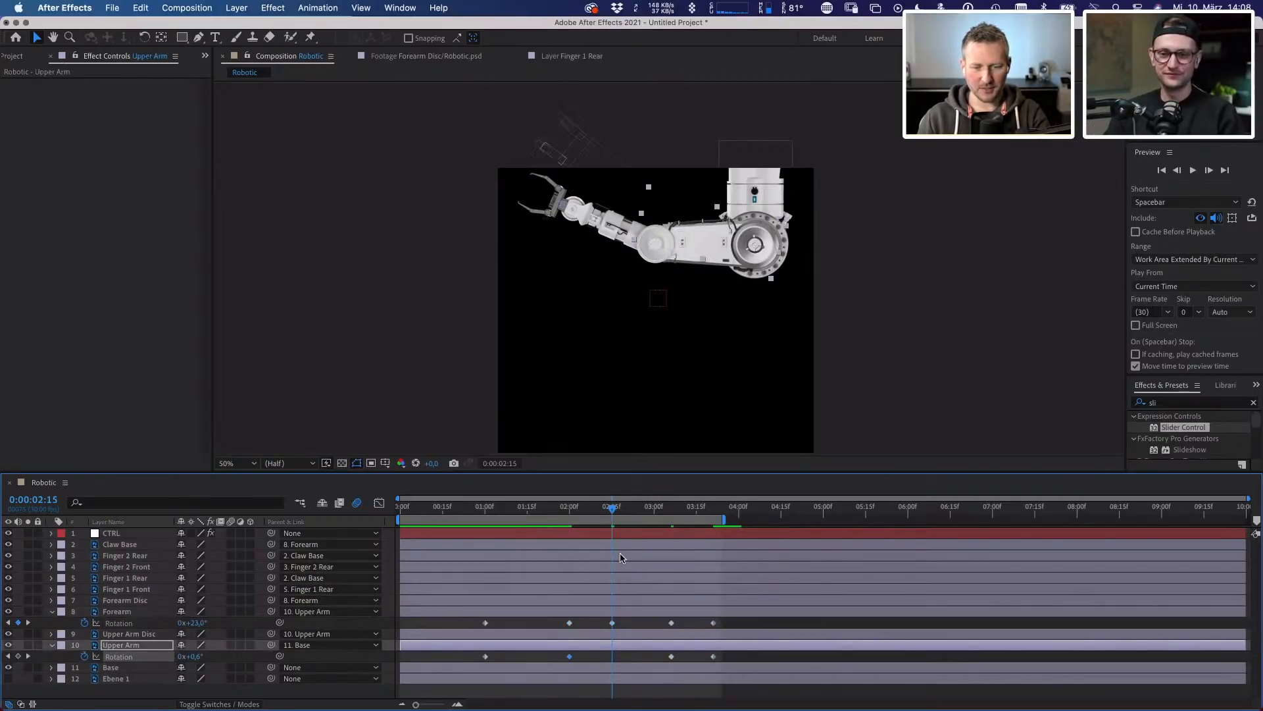
key("super+v")
- Extend the work area to just past four seconds and review the arm's movement across the timeline
left_click_drag(612, 508, 480, 529)
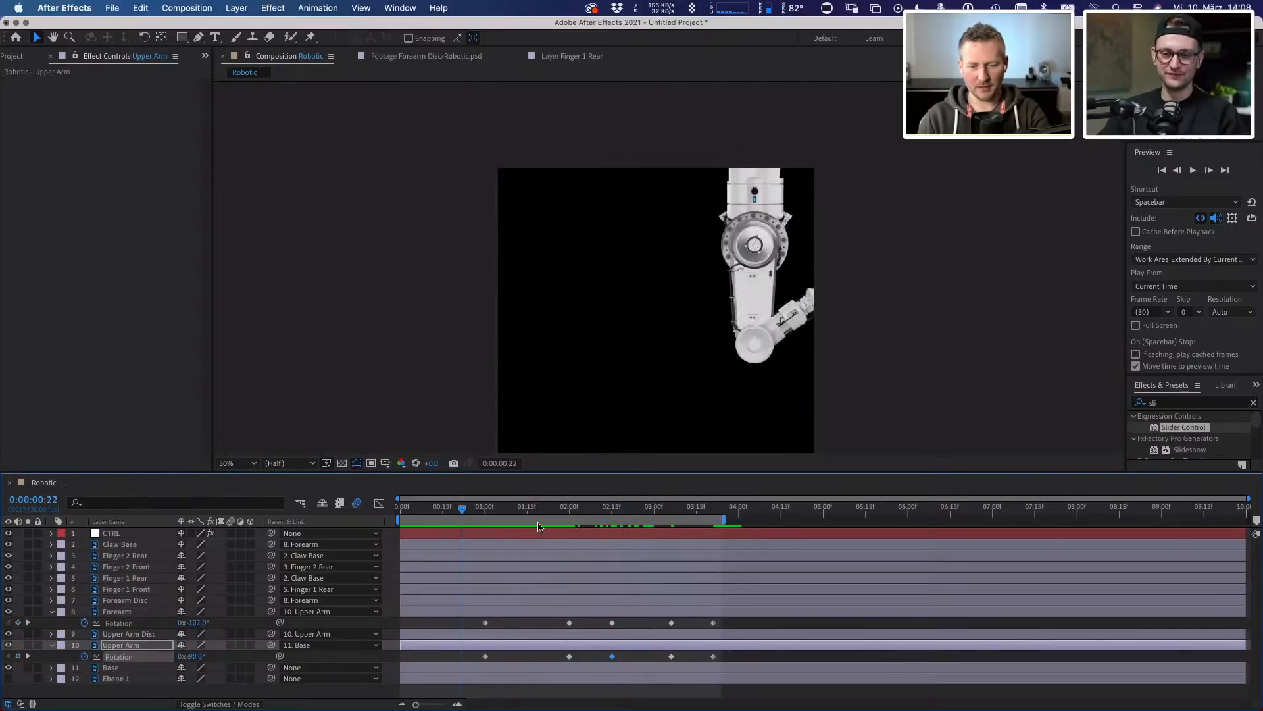
left_click_drag(567, 508, 768, 520)
left_click_drag(631, 512, 535, 510)
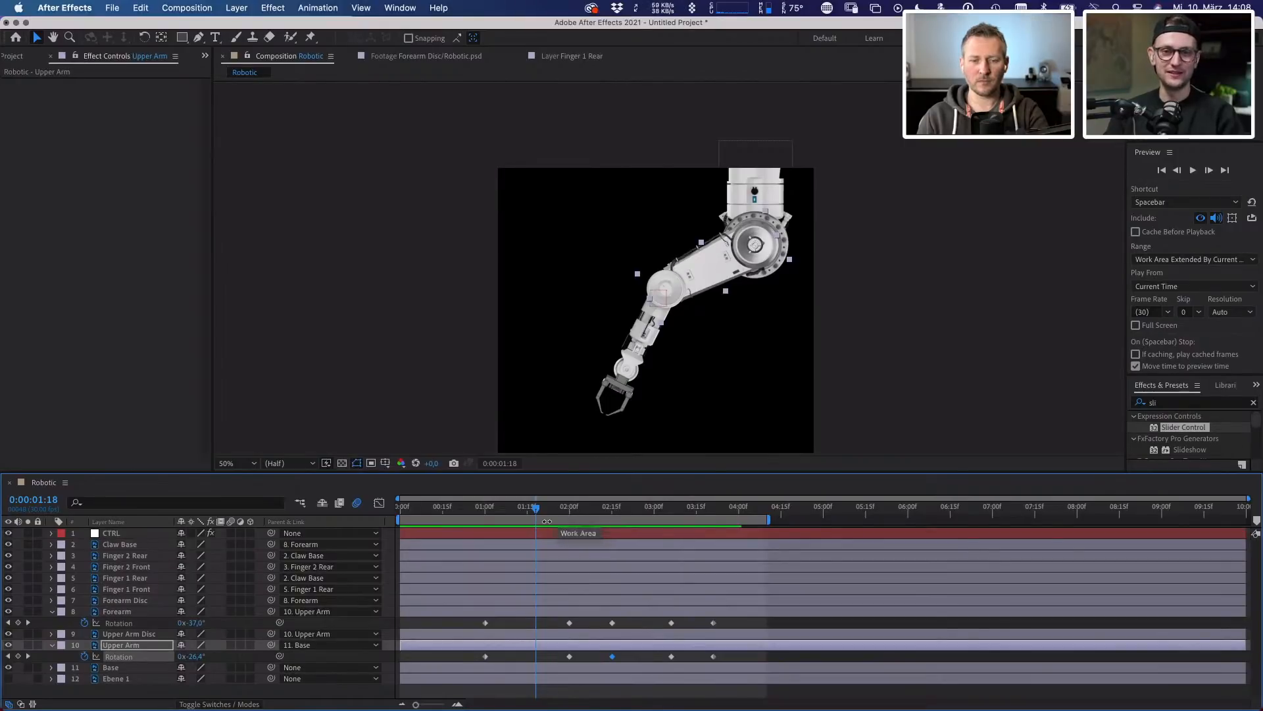
- Add an Upper Arm rotation keyframe of 5° at 0:00:03:29
left_click(533, 512)
left_click_drag(533, 516, 741, 535)
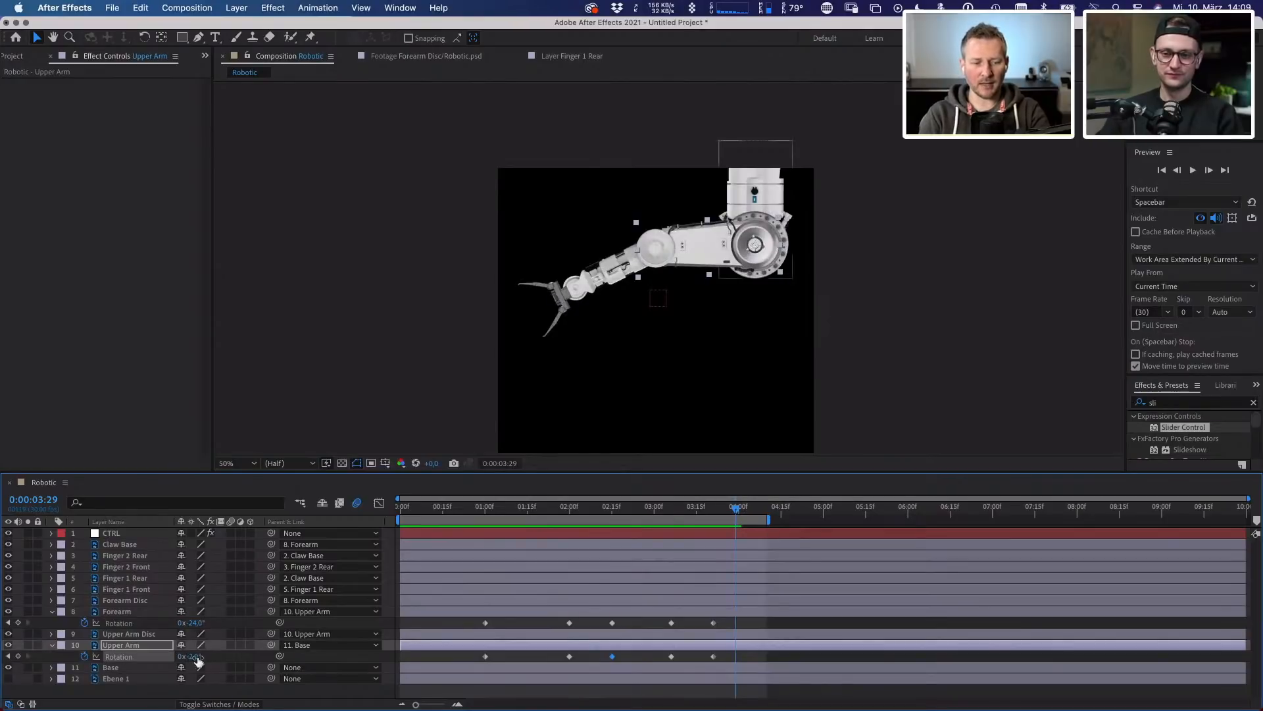
left_click_drag(191, 656, 198, 656)
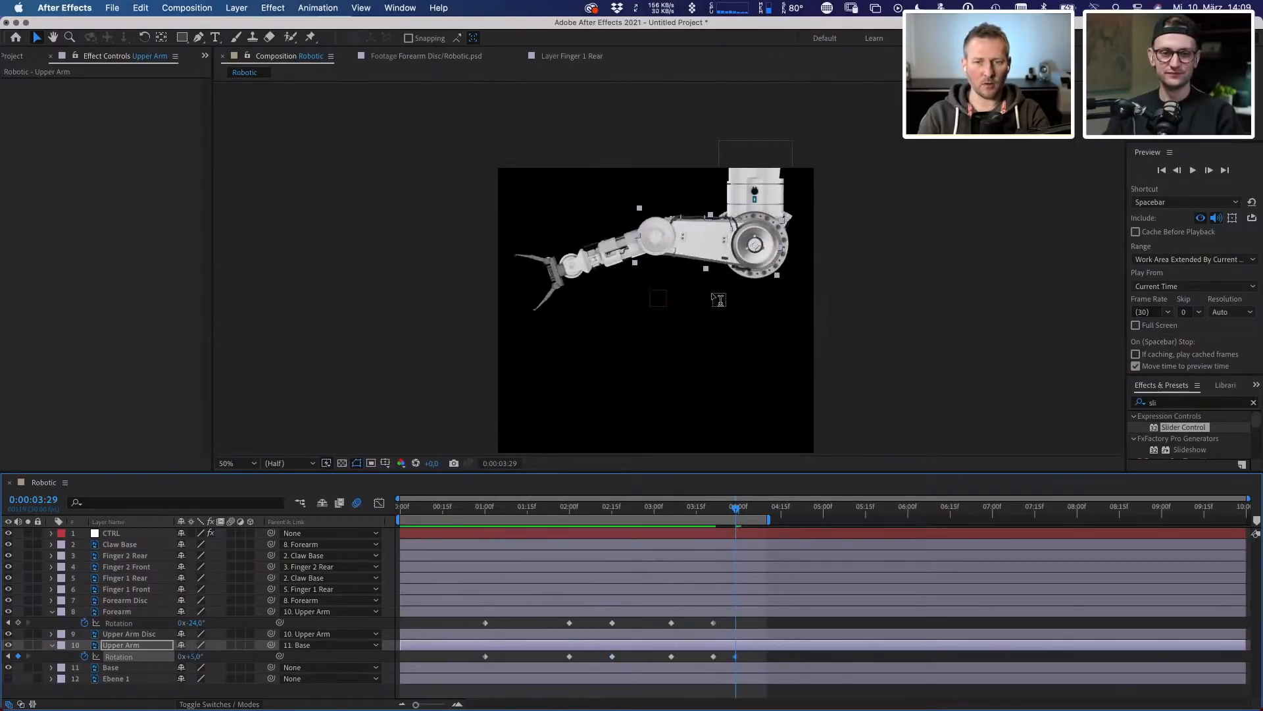
- Try rotating the Upper Arm in the composition with the Rotation tool, and delete its rotation keyframe at 0:00:03:29
key("super+t")
key("v")
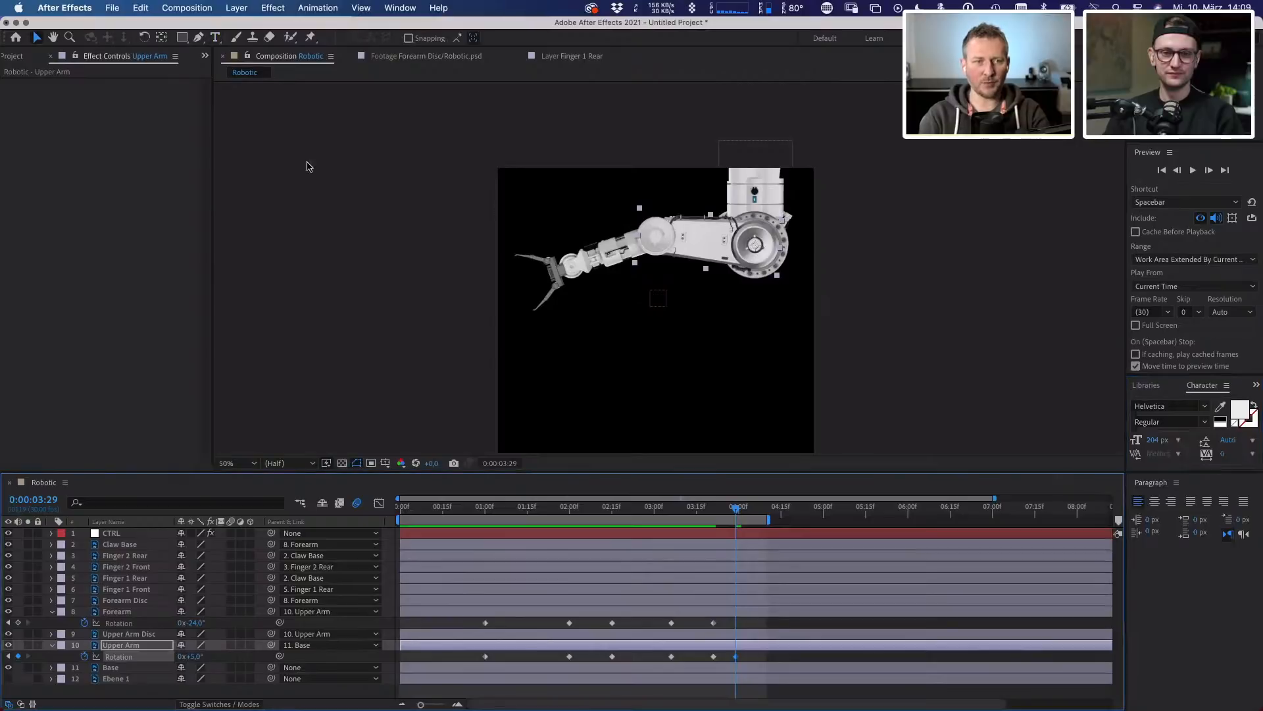
left_click(144, 37)
left_click_drag(716, 248, 719, 261)
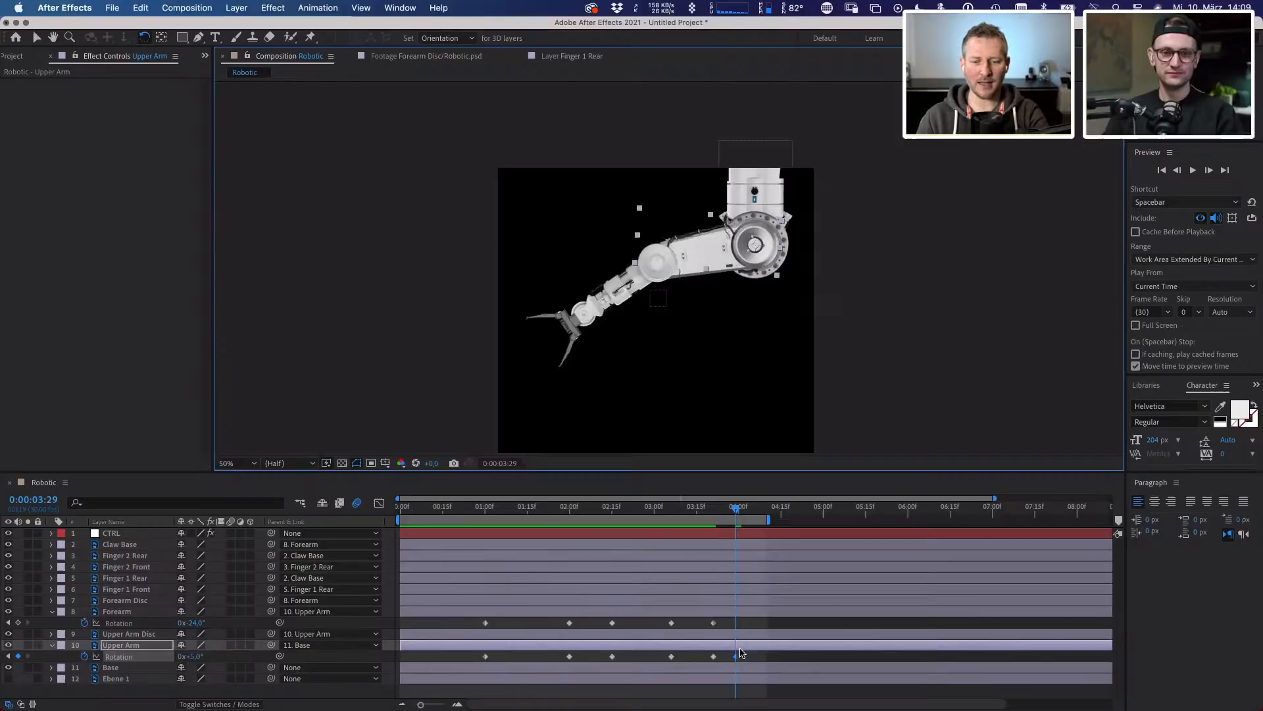
key("super+z")
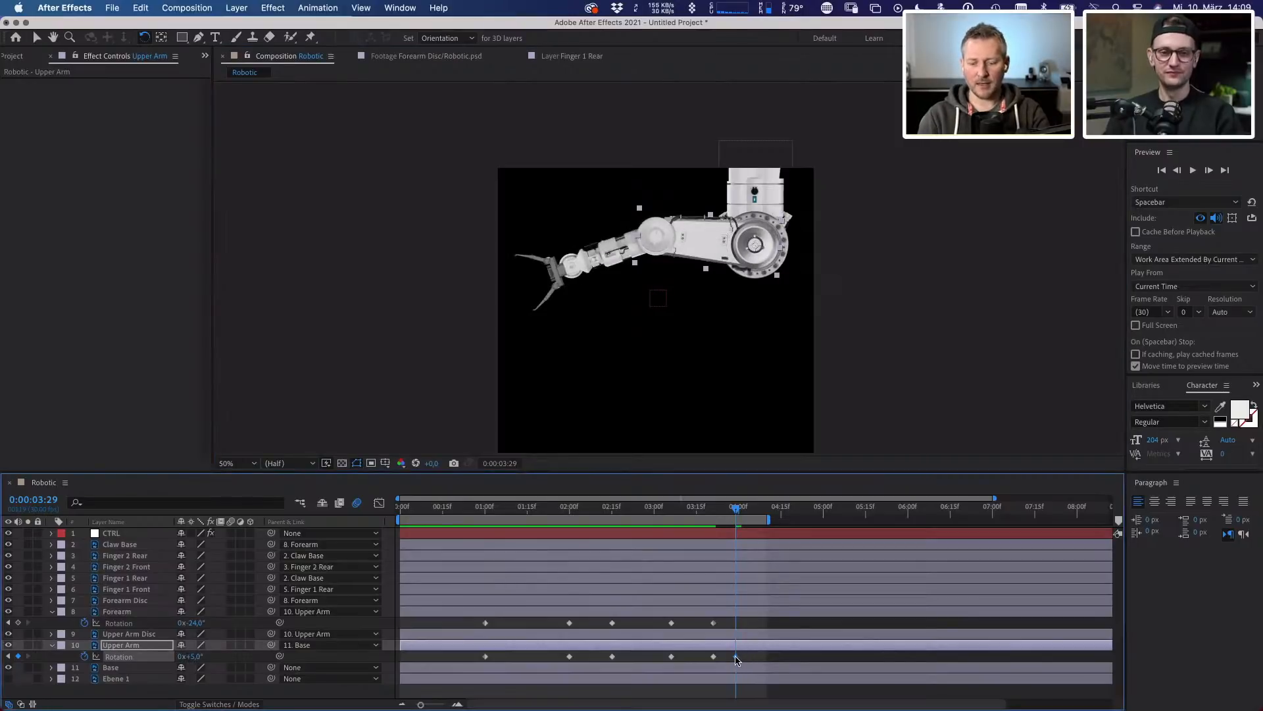
key("Delete")
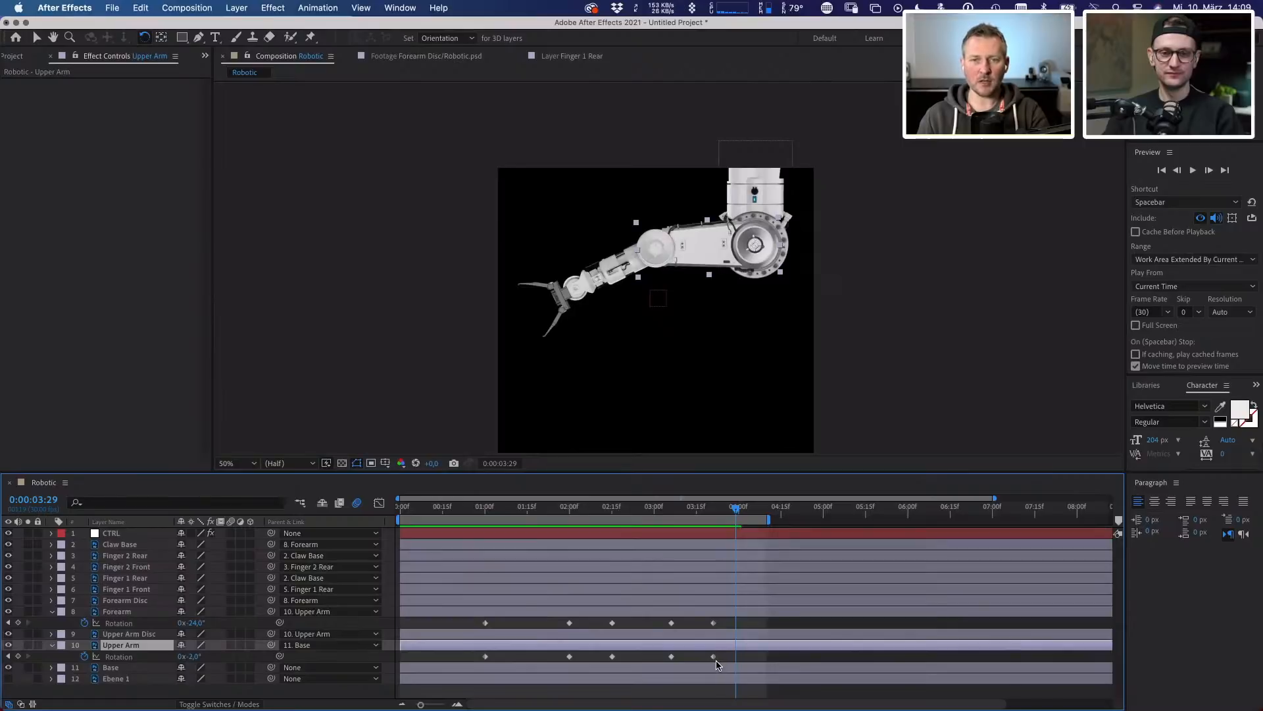
- Try removing all of the Upper Arm's rotation keyframes and setting its rotation to 23°, and undo both changes
mouse_move(716, 654)
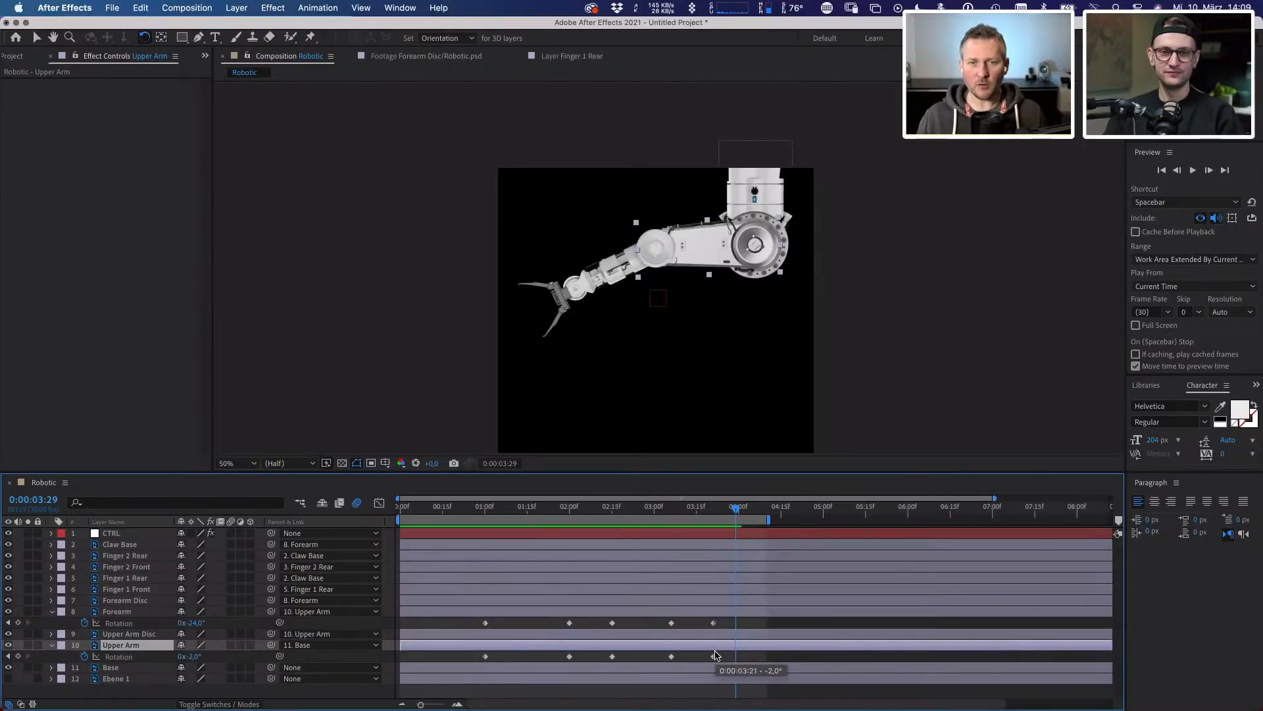
left_click(84, 658)
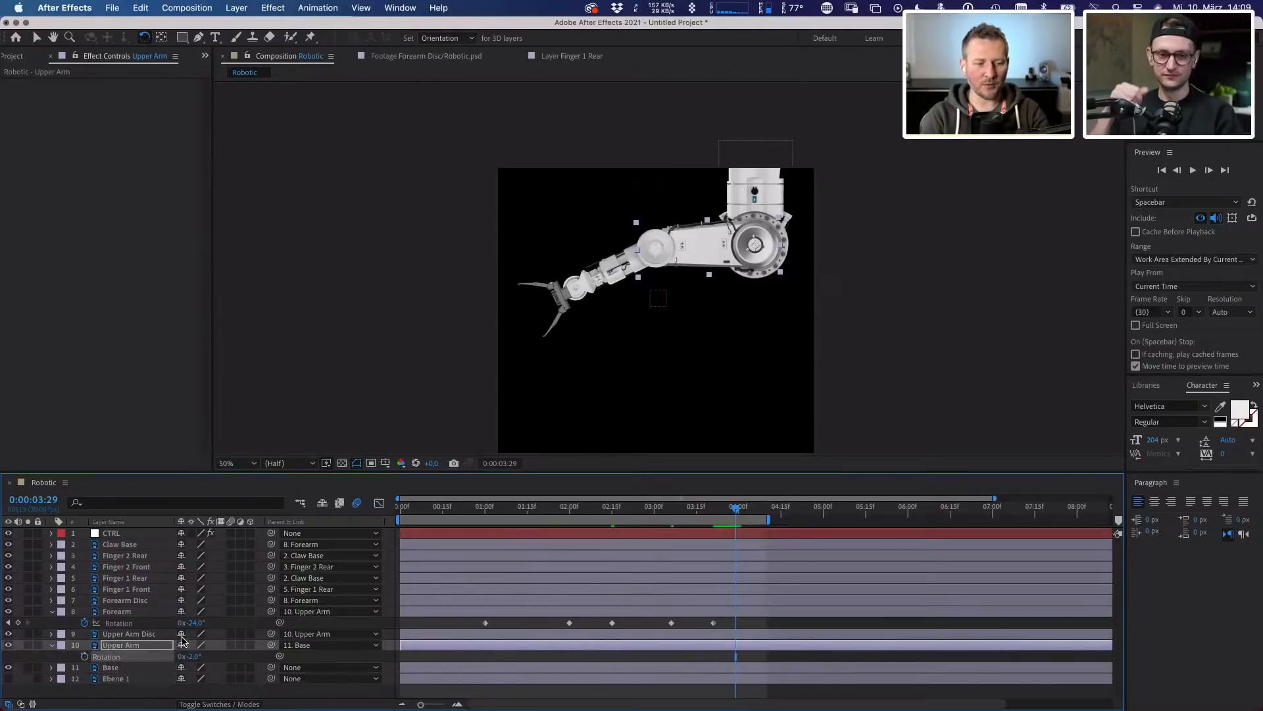
left_click_drag(188, 656, 206, 657)
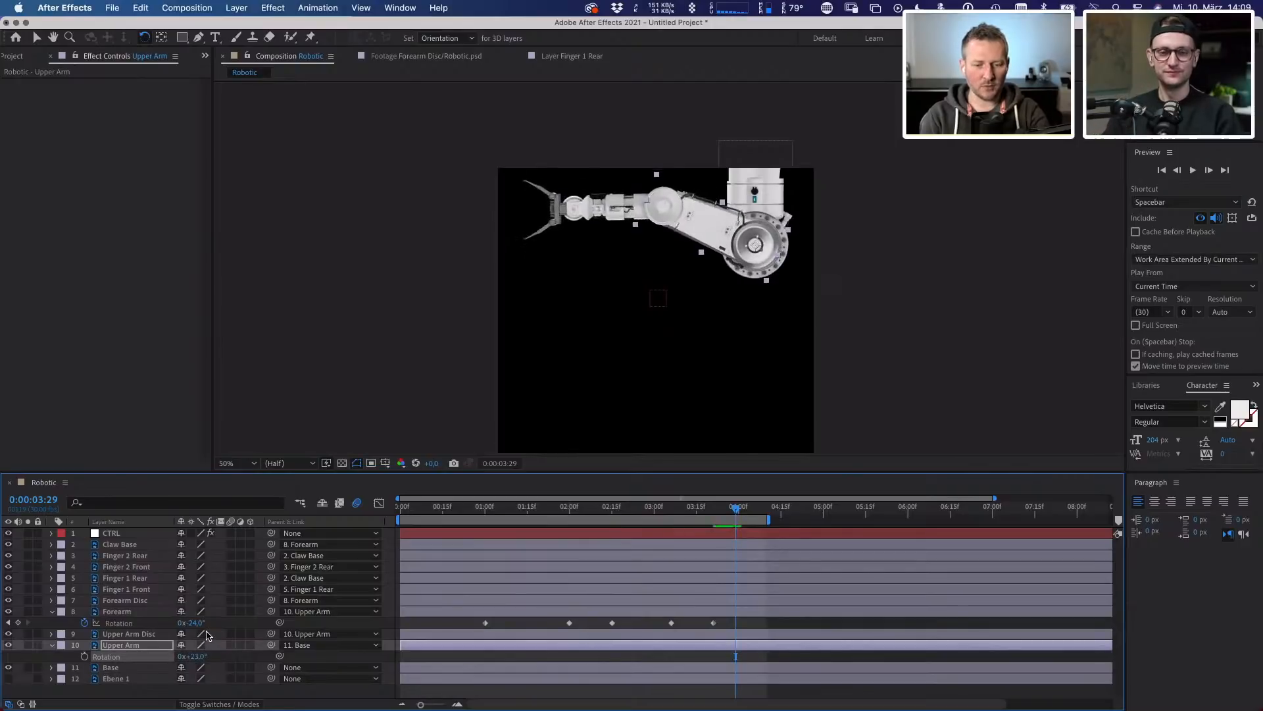
key("super+z")
key("super+z")
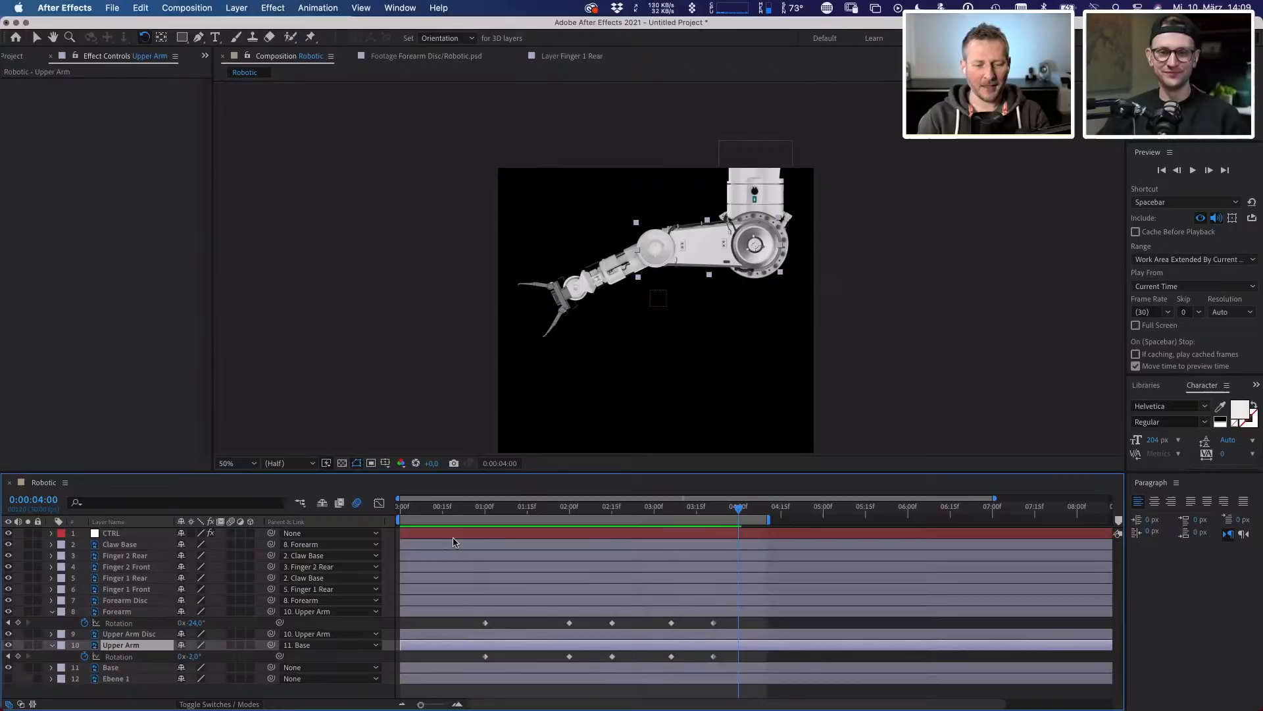
- Play back the arm animation, park the playhead at 0:00:02:00 and clear the layer selection
left_click(483, 511)
key("space")
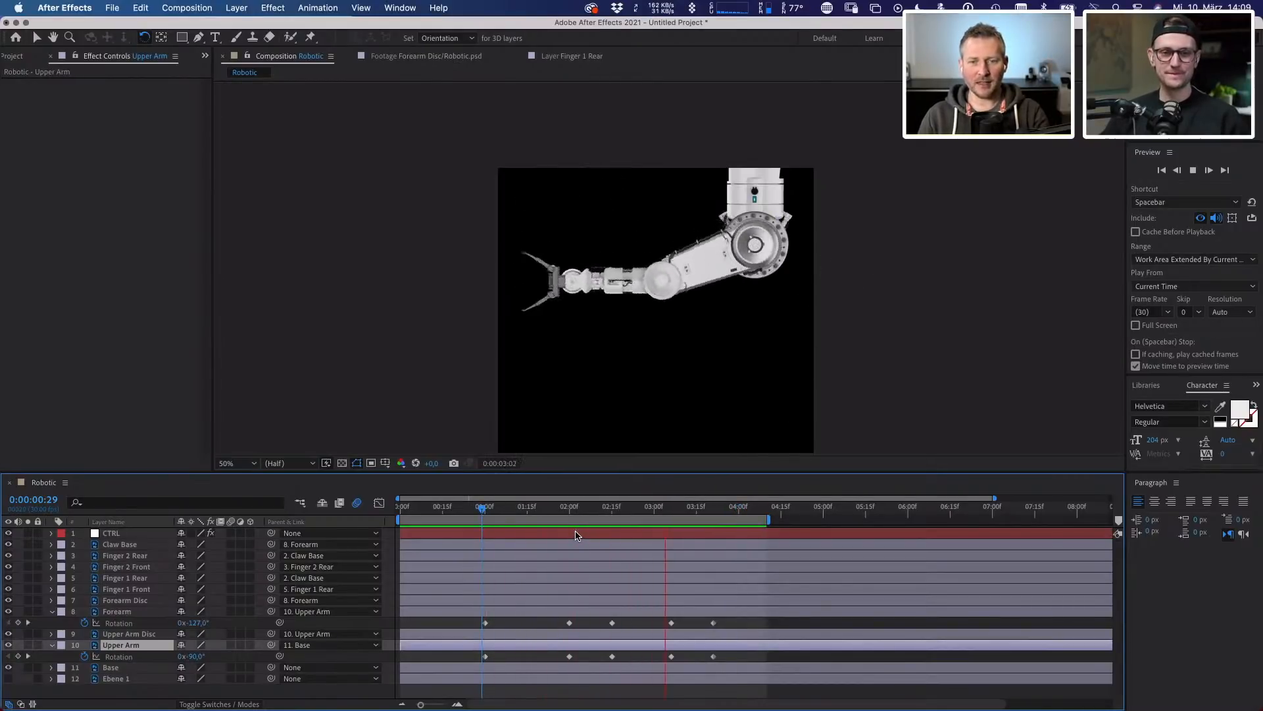
key("space")
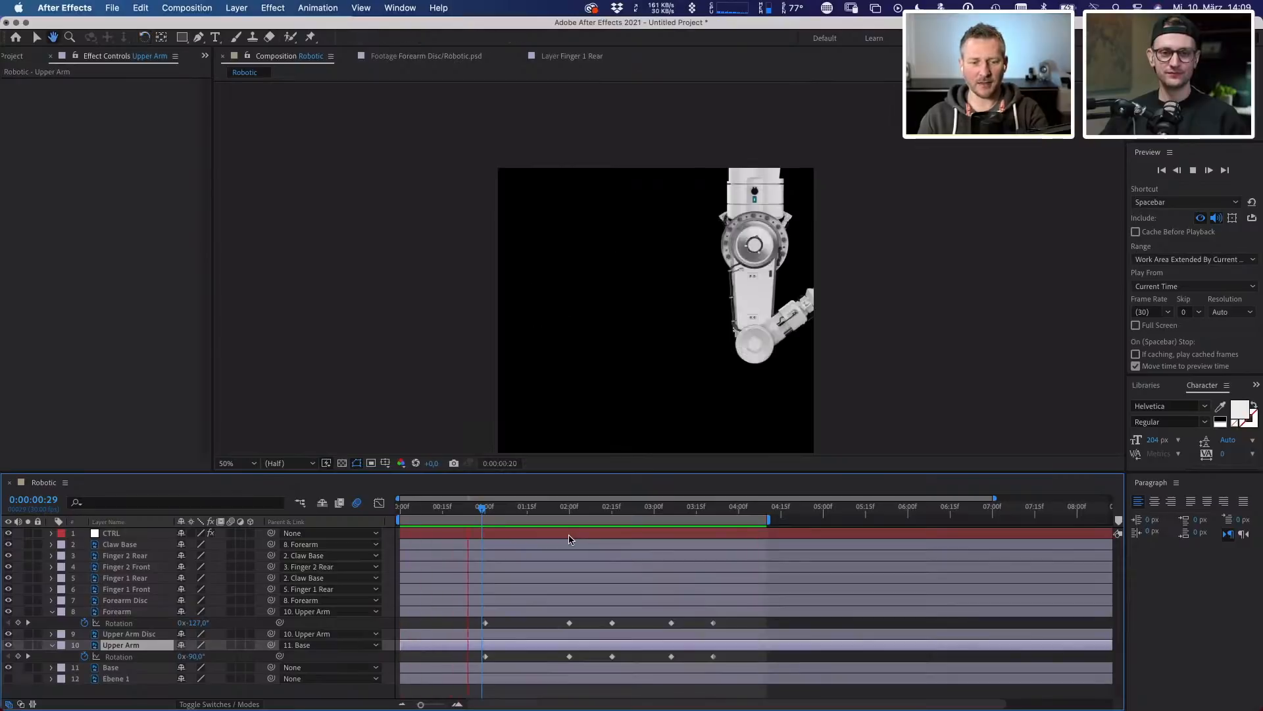
left_click_drag(550, 507, 569, 513)
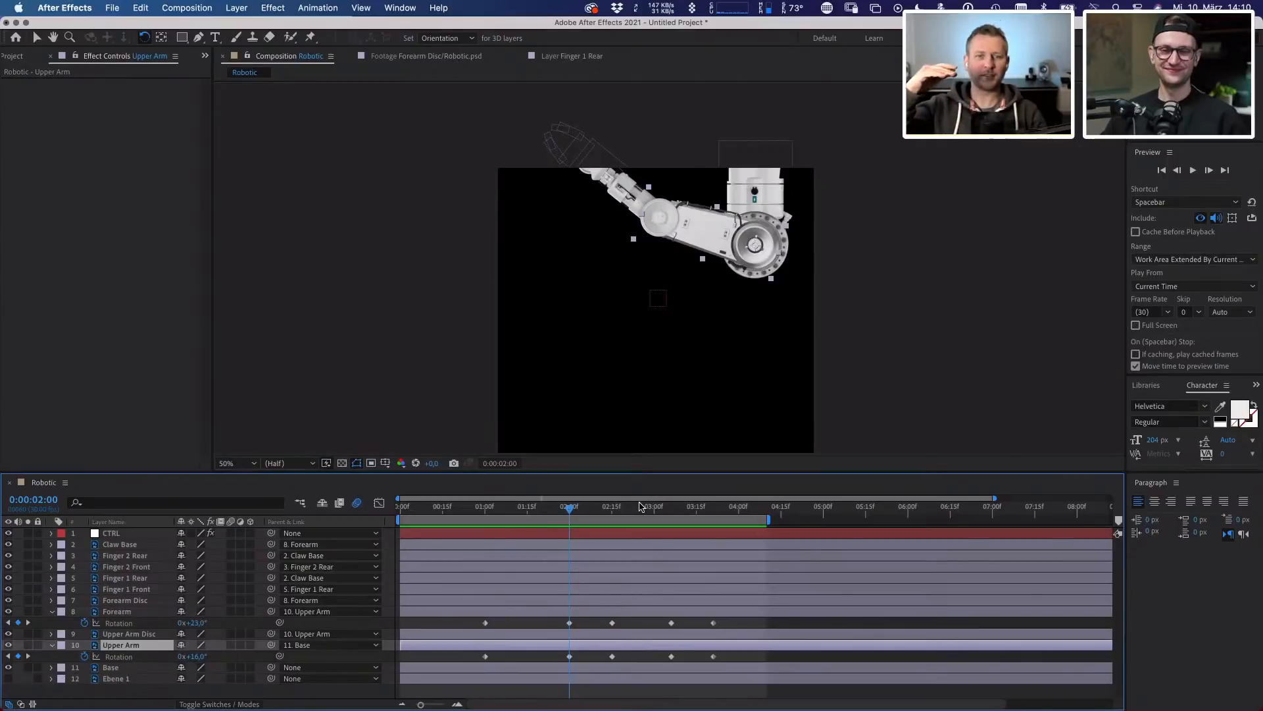
left_click(472, 630)
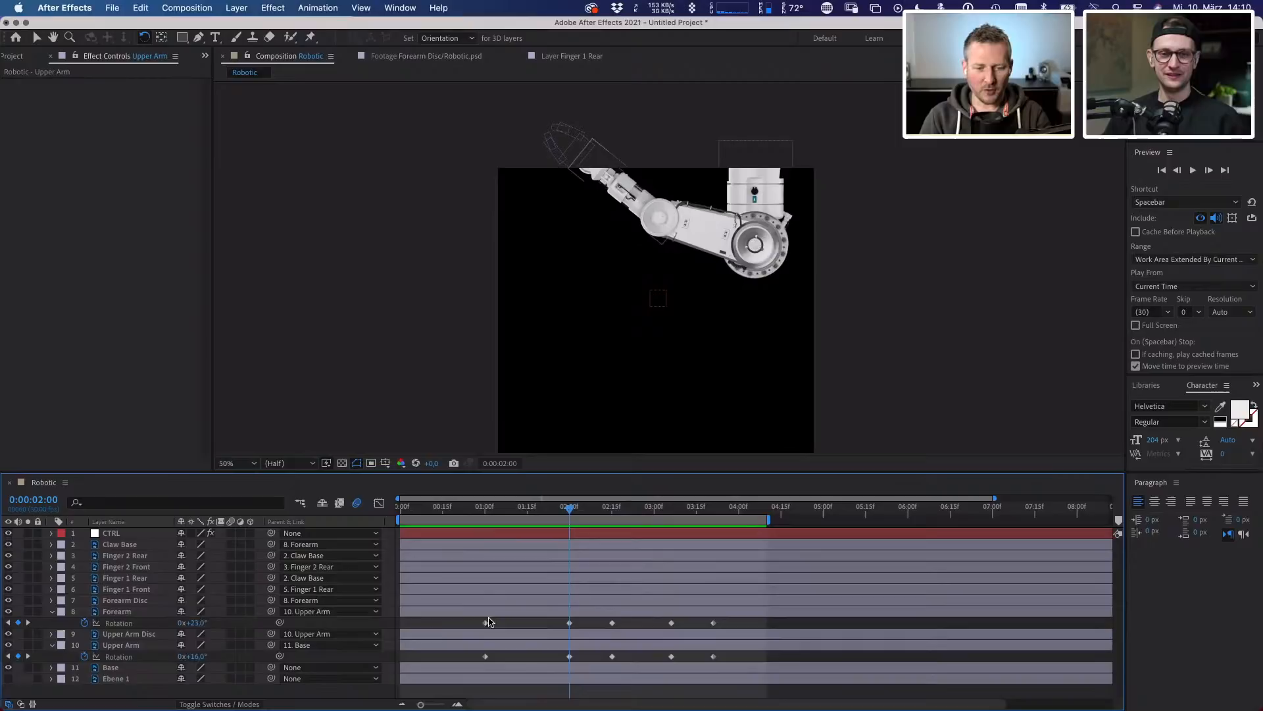
- Apply Easy Ease Out to the Forearm and Upper Arm rotation keyframes at 0:00:01:00
left_click_drag(489, 622, 478, 661)
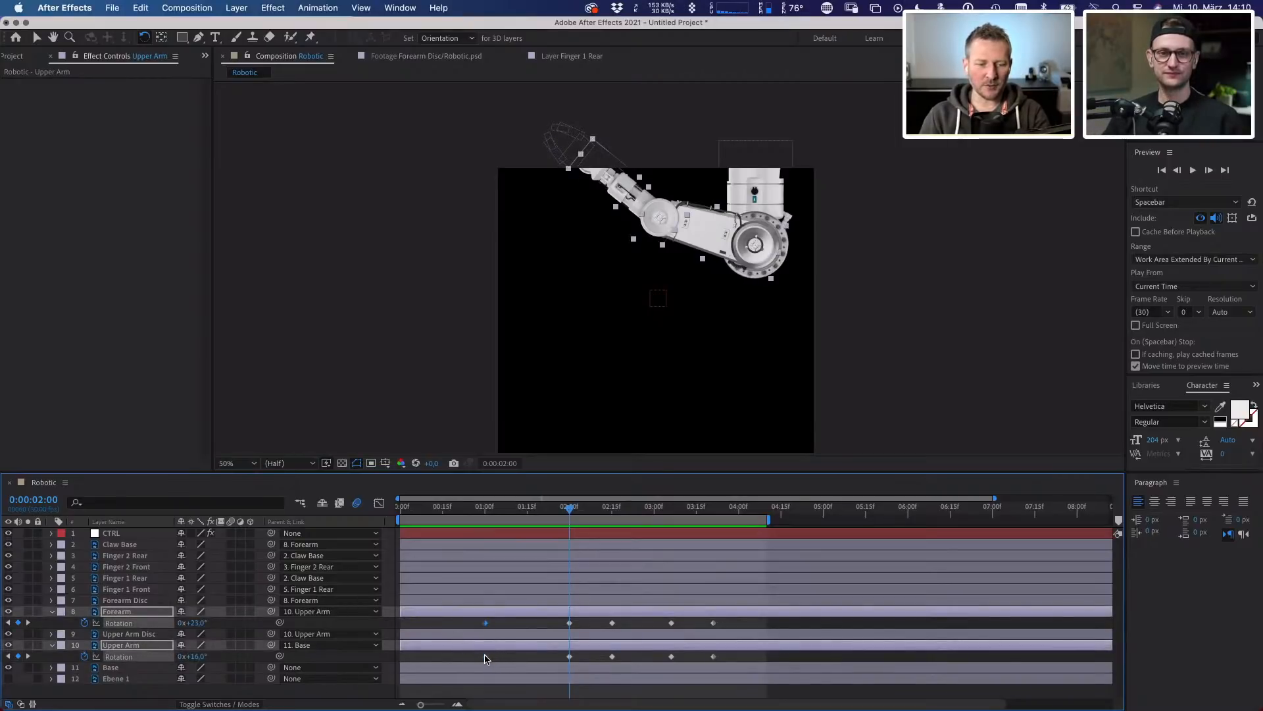
right_click(485, 658)
mouse_move(507, 699)
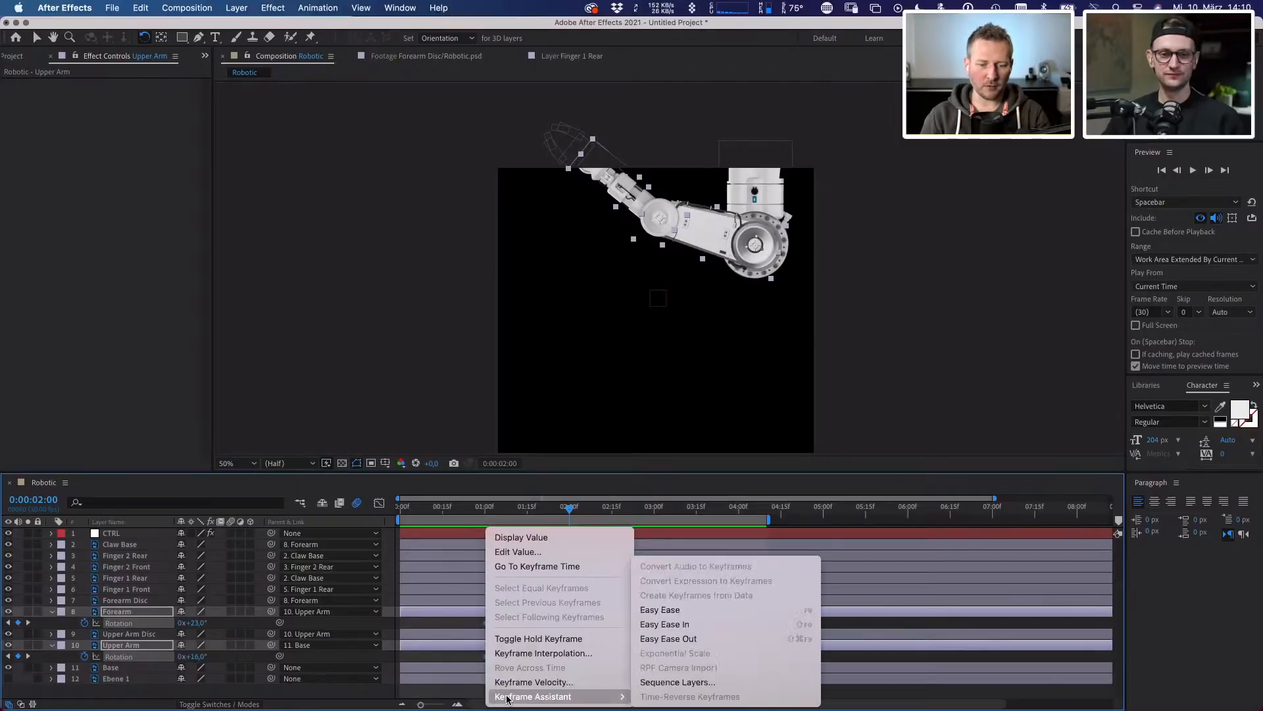
left_click(663, 640)
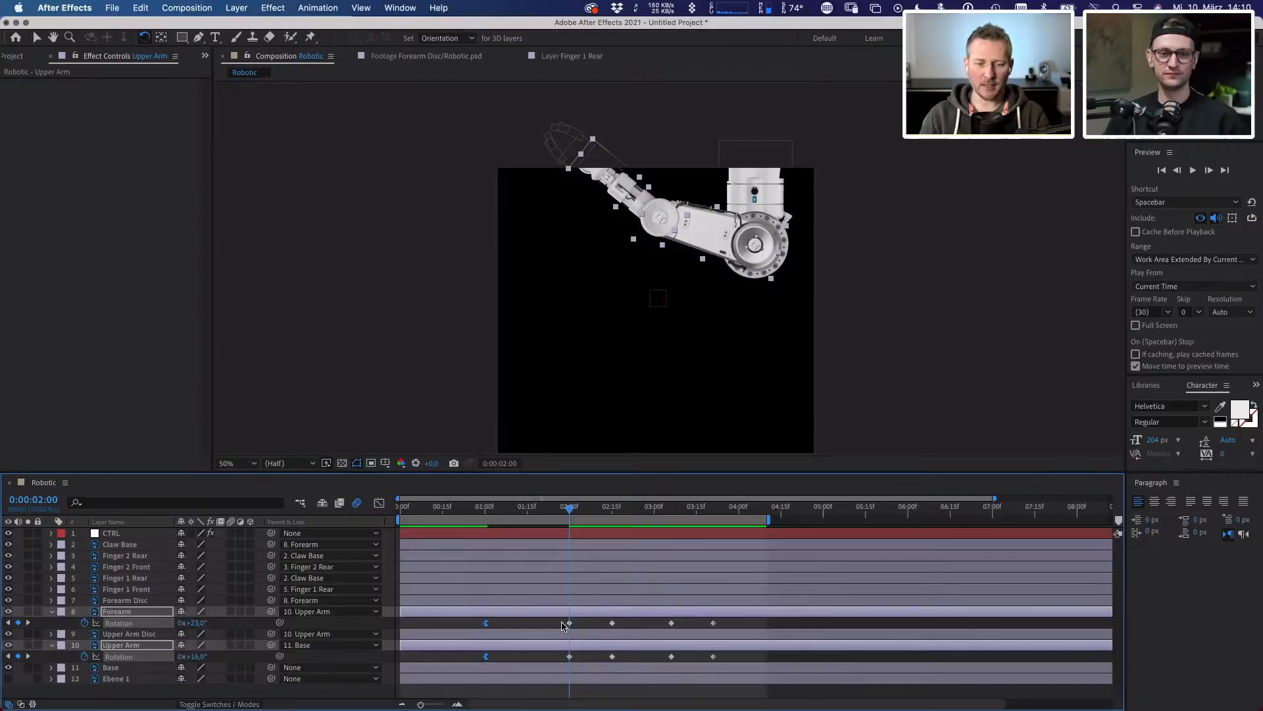
- Apply Easy Ease In to the Forearm and Upper Arm rotation keyframes at 0:00:02:00
left_click_drag(562, 620, 574, 658)
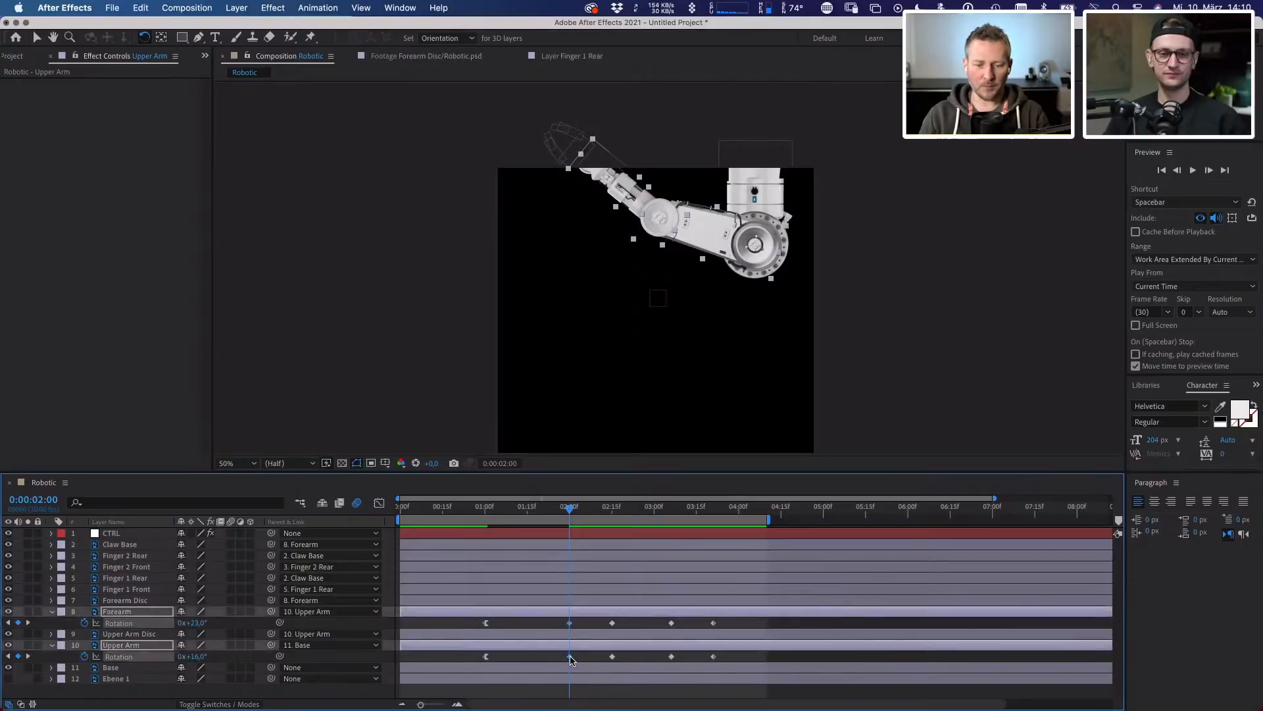
right_click(571, 658)
mouse_move(657, 696)
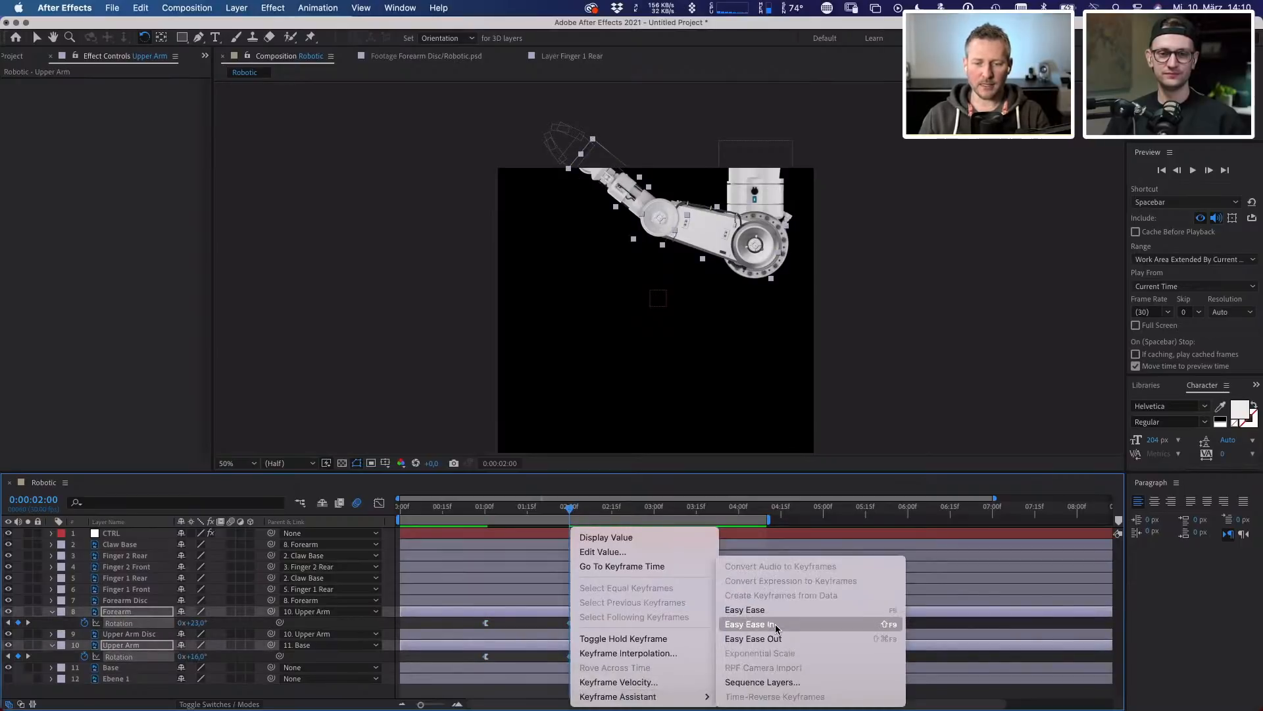
left_click(763, 639)
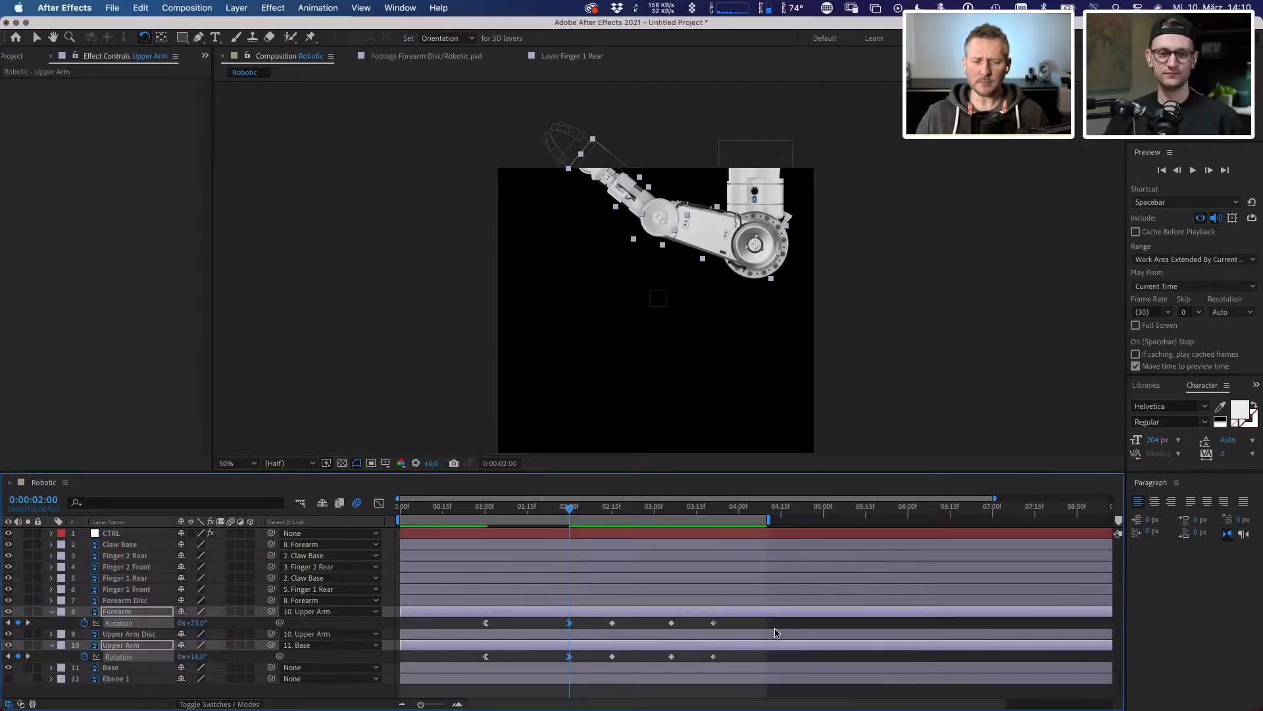
- Set the work area's end to about 0:00:02:11 and play back the eased arm swing
left_click(600, 510)
key("n")
key("space")
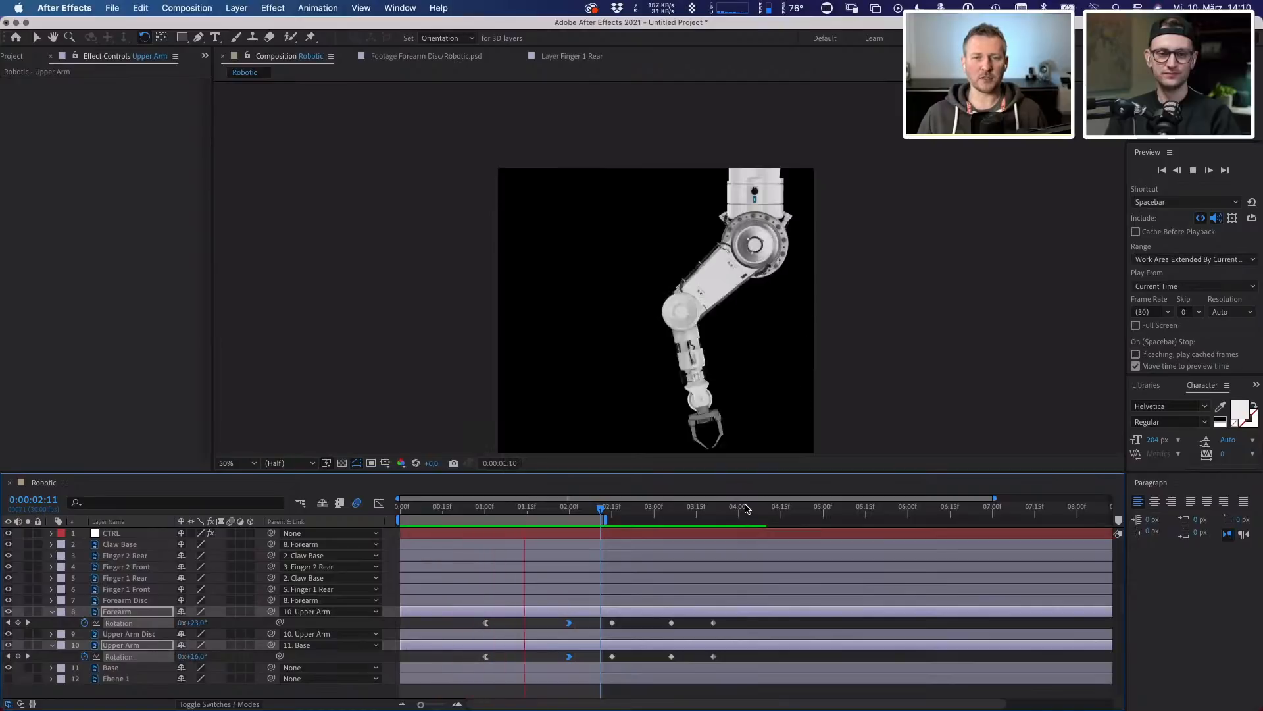
key("space")
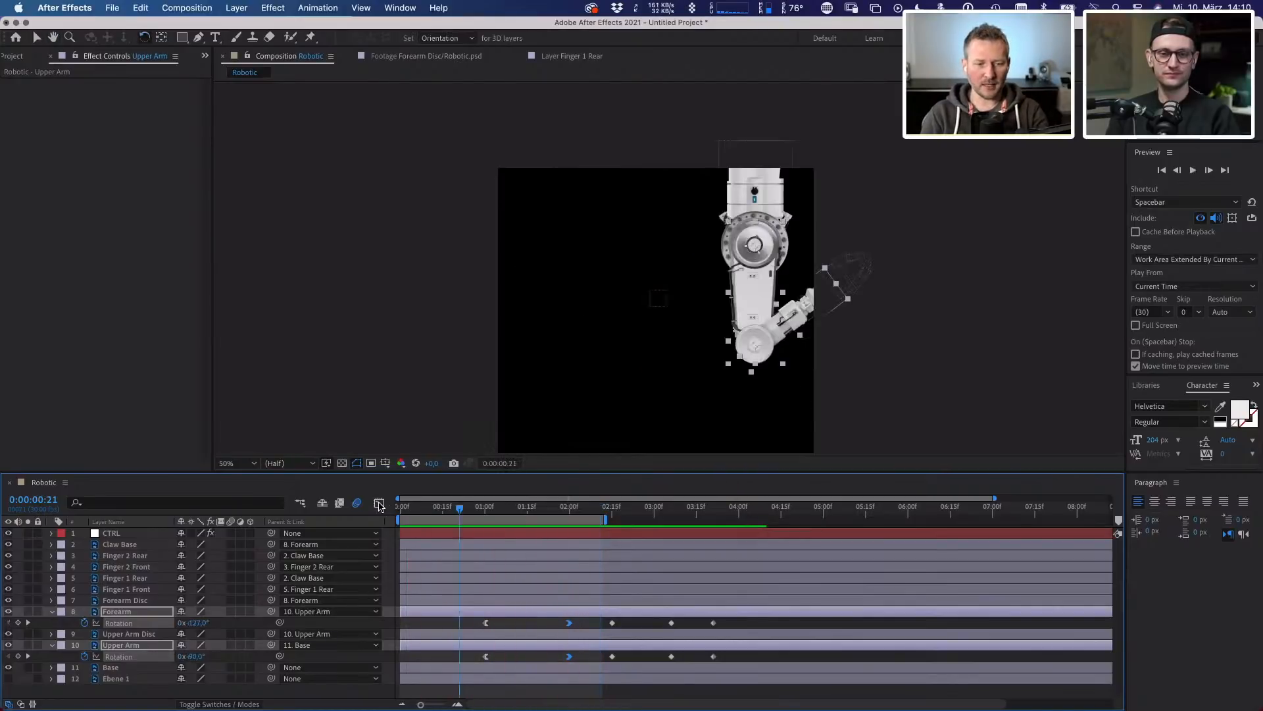
- In the rotation graph, lengthen both arm layers' outgoing ease handles from 0:00:01:00 to about 0:00:01:14 and the 0:00:02:00 incoming handles back to about 0:00:01:09
left_click(379, 504)
left_click(556, 632)
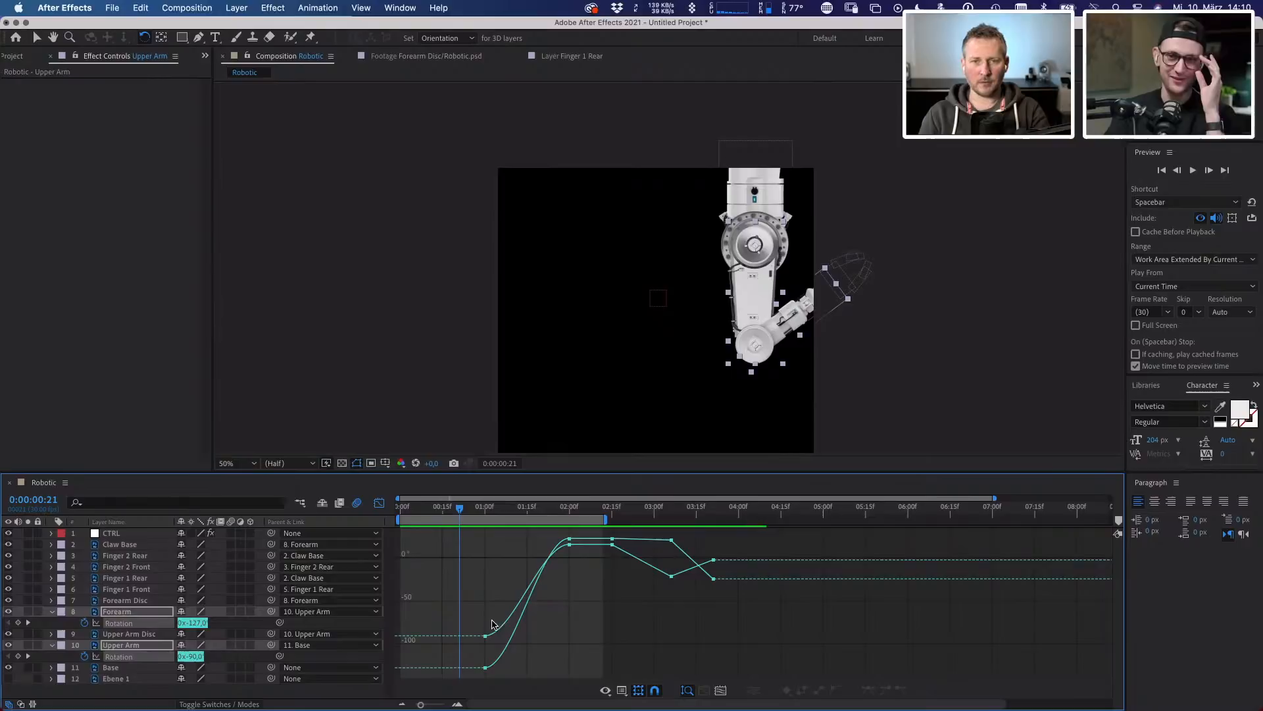
left_click_drag(477, 609, 499, 673)
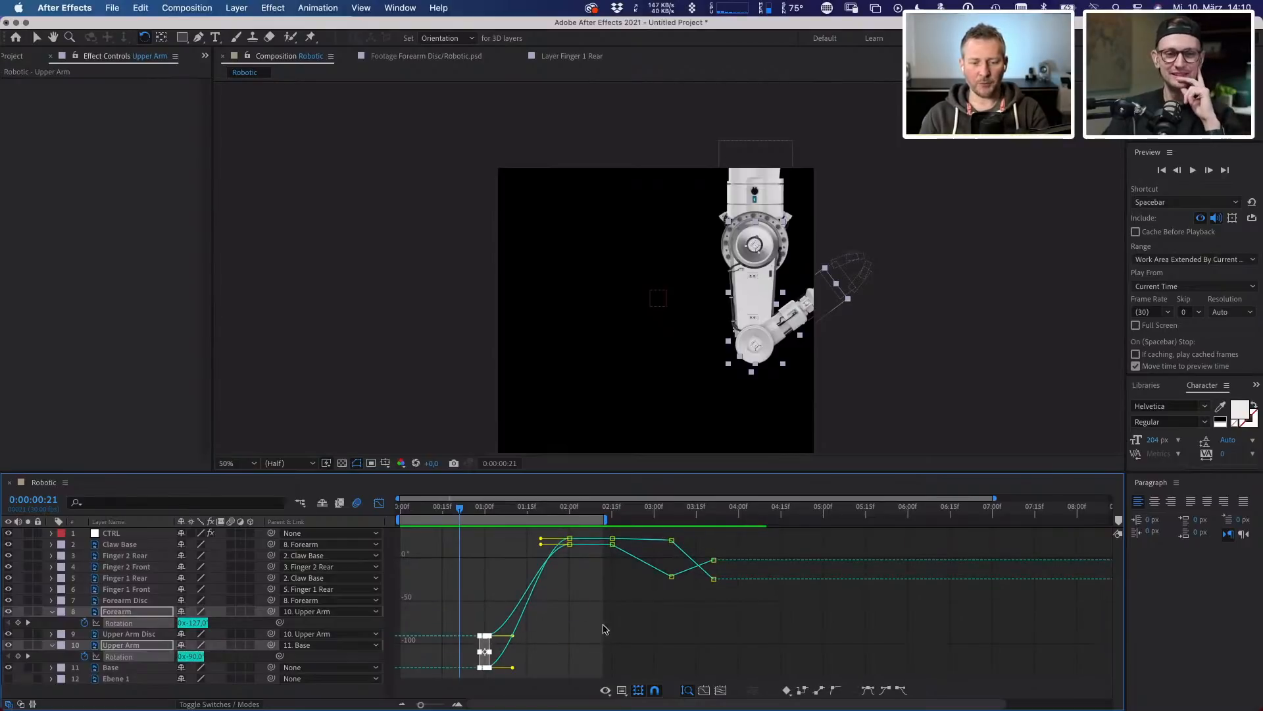
left_click_drag(477, 600, 535, 666)
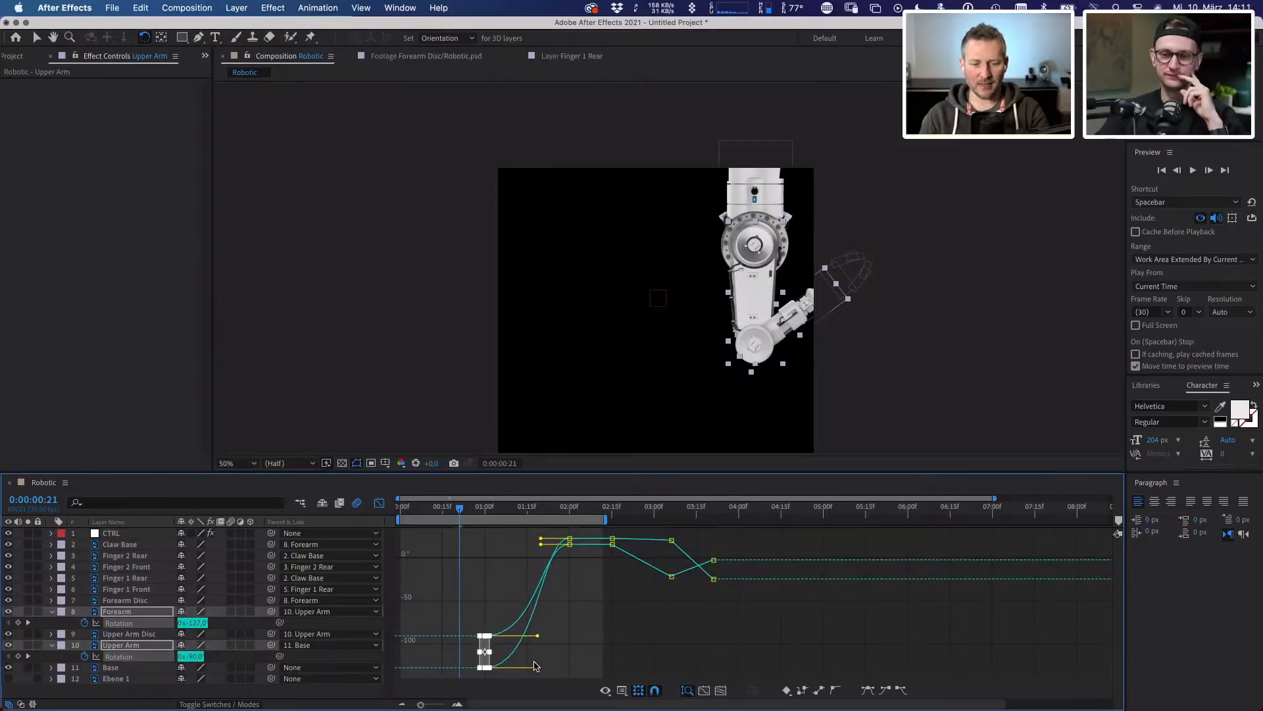
left_click_drag(564, 587, 511, 541)
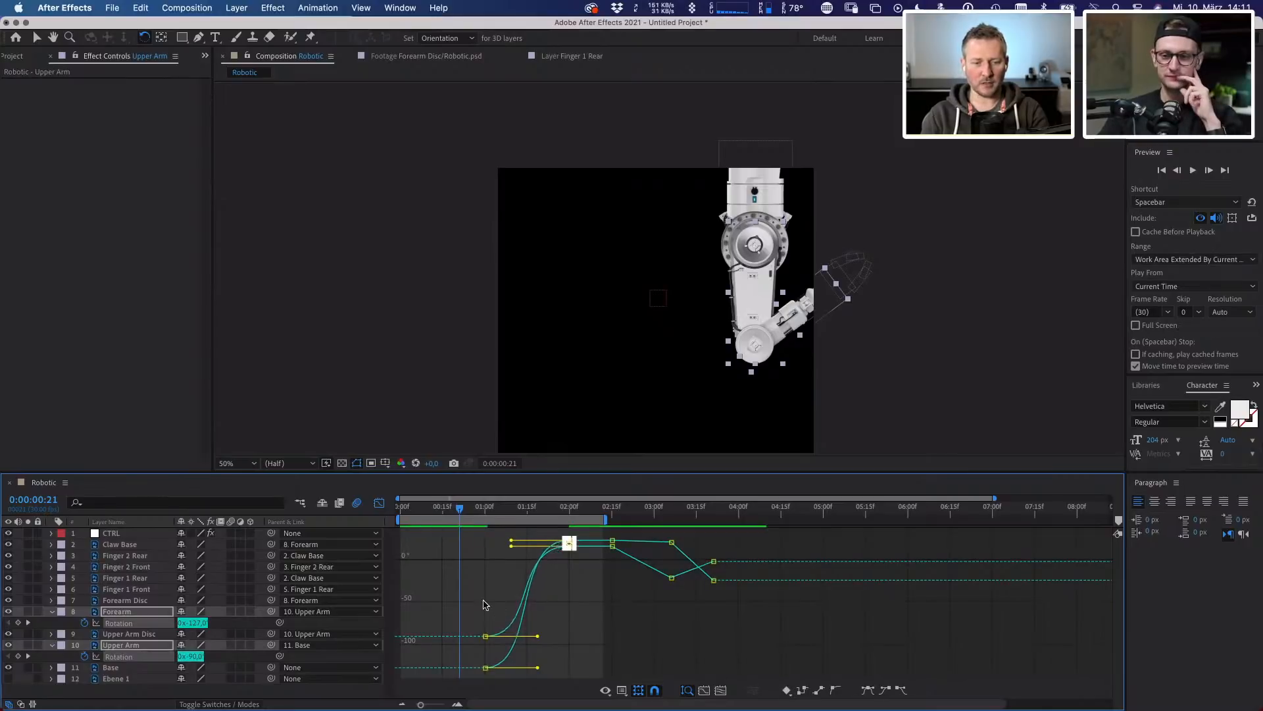
left_click_drag(483, 600, 523, 667)
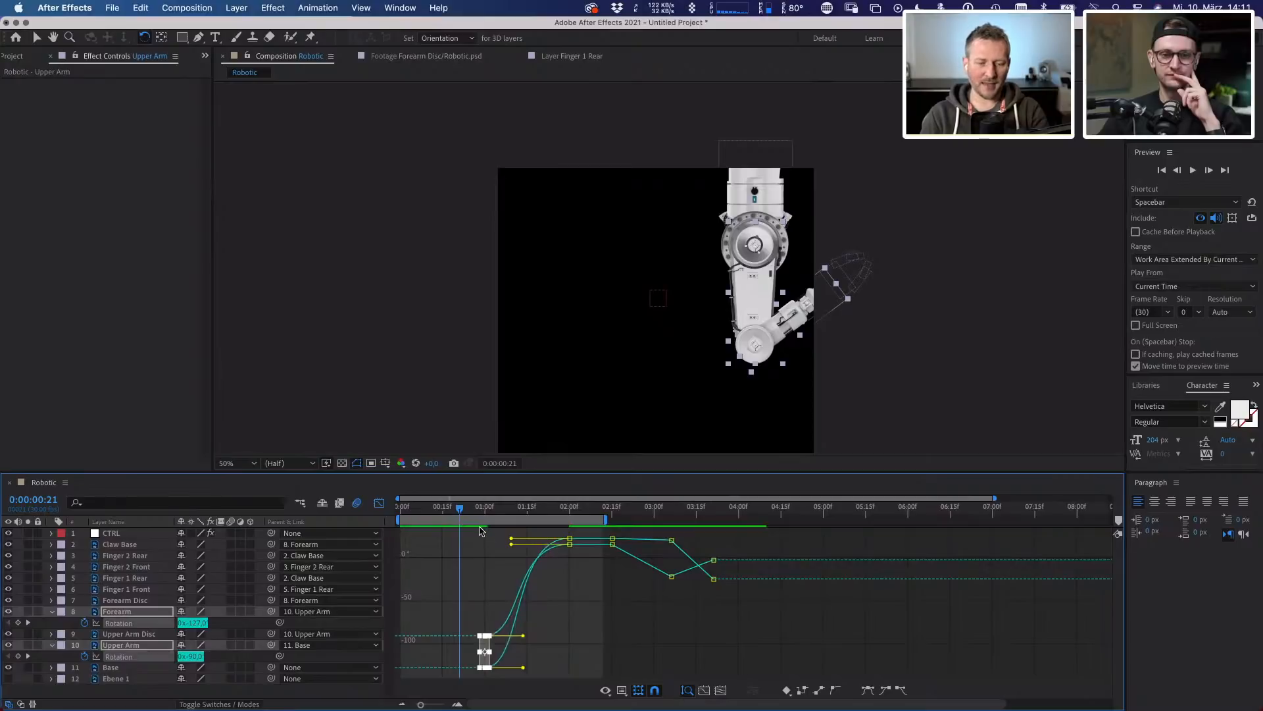
left_click(379, 502)
- Play back the reshaped arm swing and extend the work area's end to about 0:00:04:05
key("space")
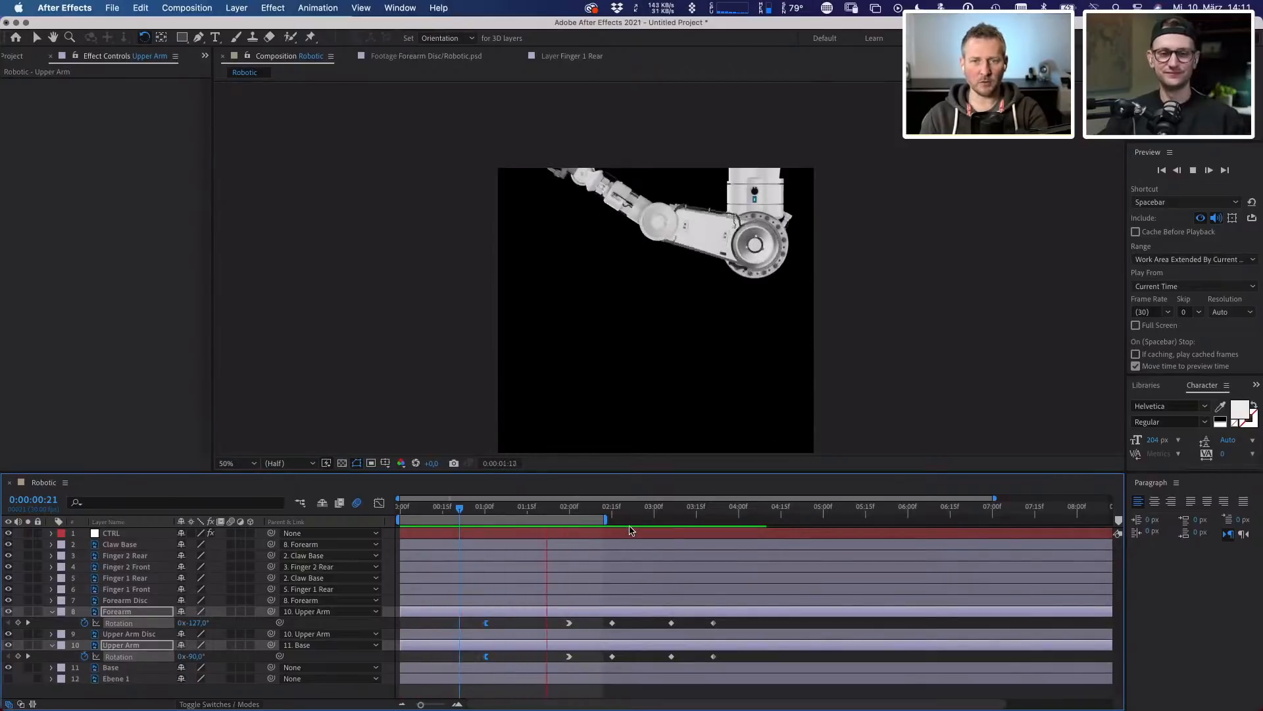
key("space")
left_click_drag(688, 519, 754, 519)
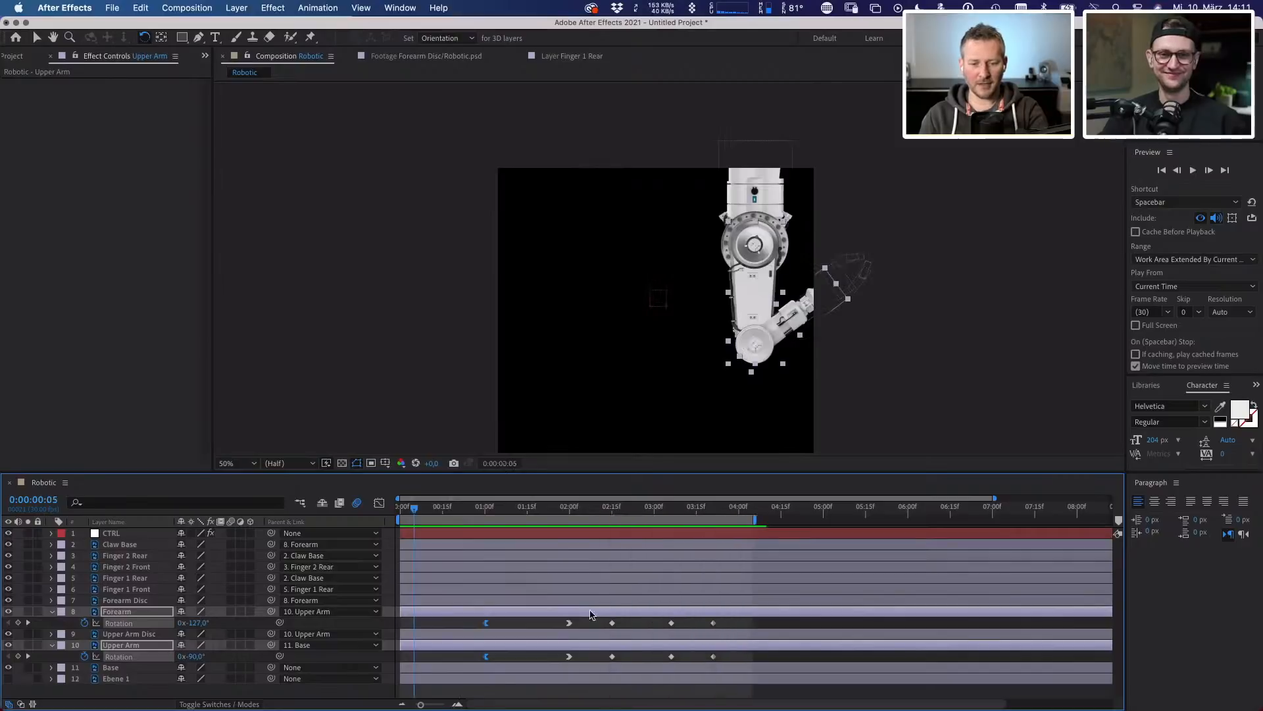
- Apply Easy Ease Out to the Forearm and Upper Arm rotation keyframes at 0:00:02:15
right_click(612, 656)
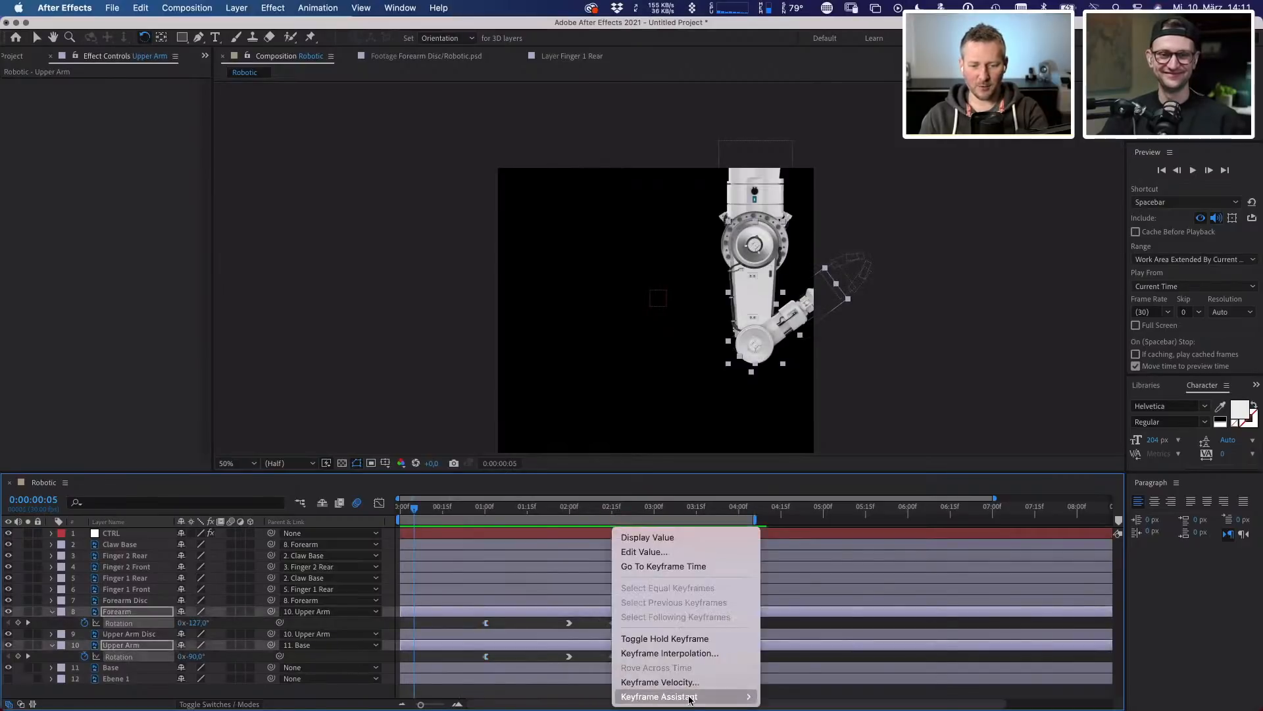
mouse_move(657, 696)
left_click(823, 636)
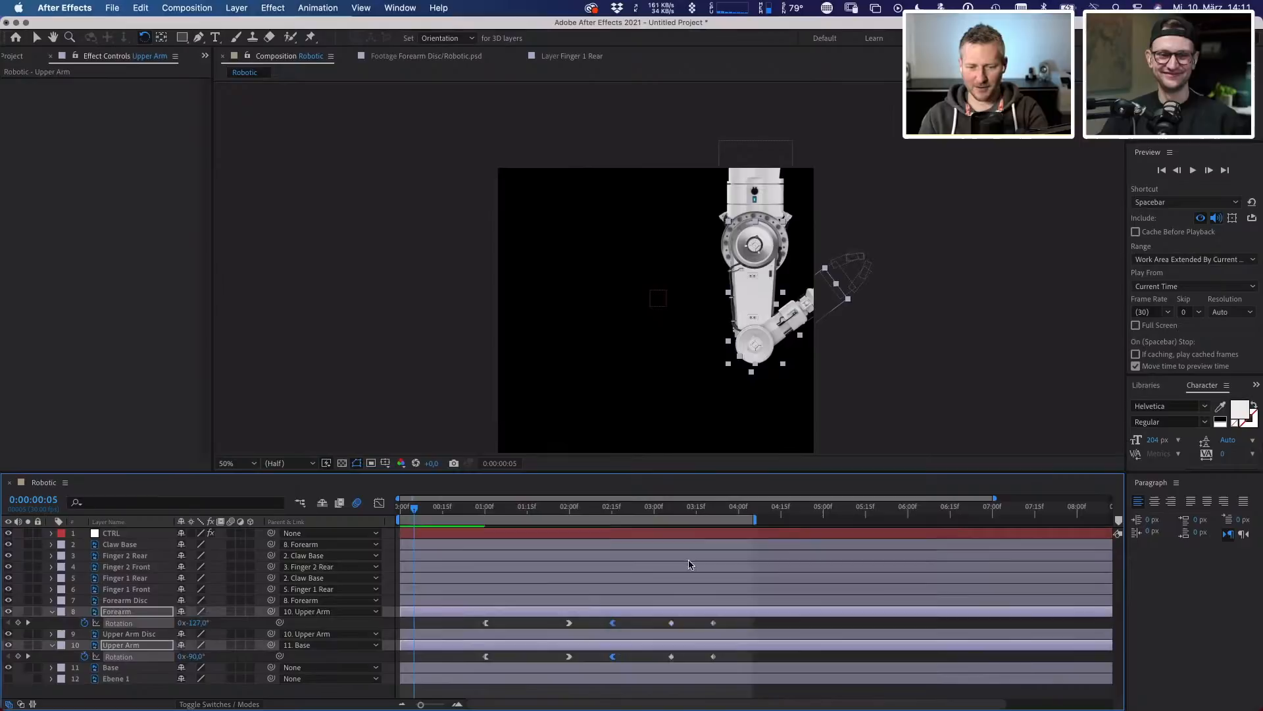
- Apply Easy Ease In to the Forearm and Upper Arm rotation keyframes at about 0:00:03:06
left_click_drag(664, 618, 677, 661)
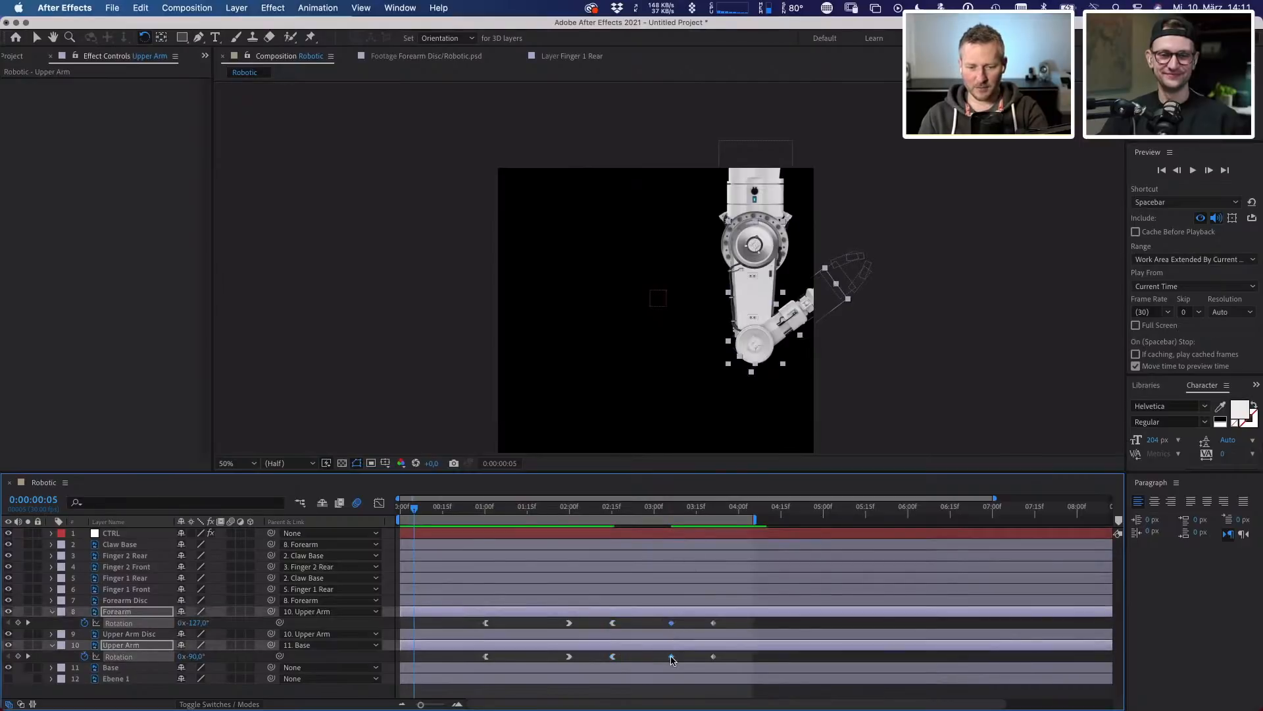
right_click(672, 656)
mouse_move(763, 696)
left_click(886, 623)
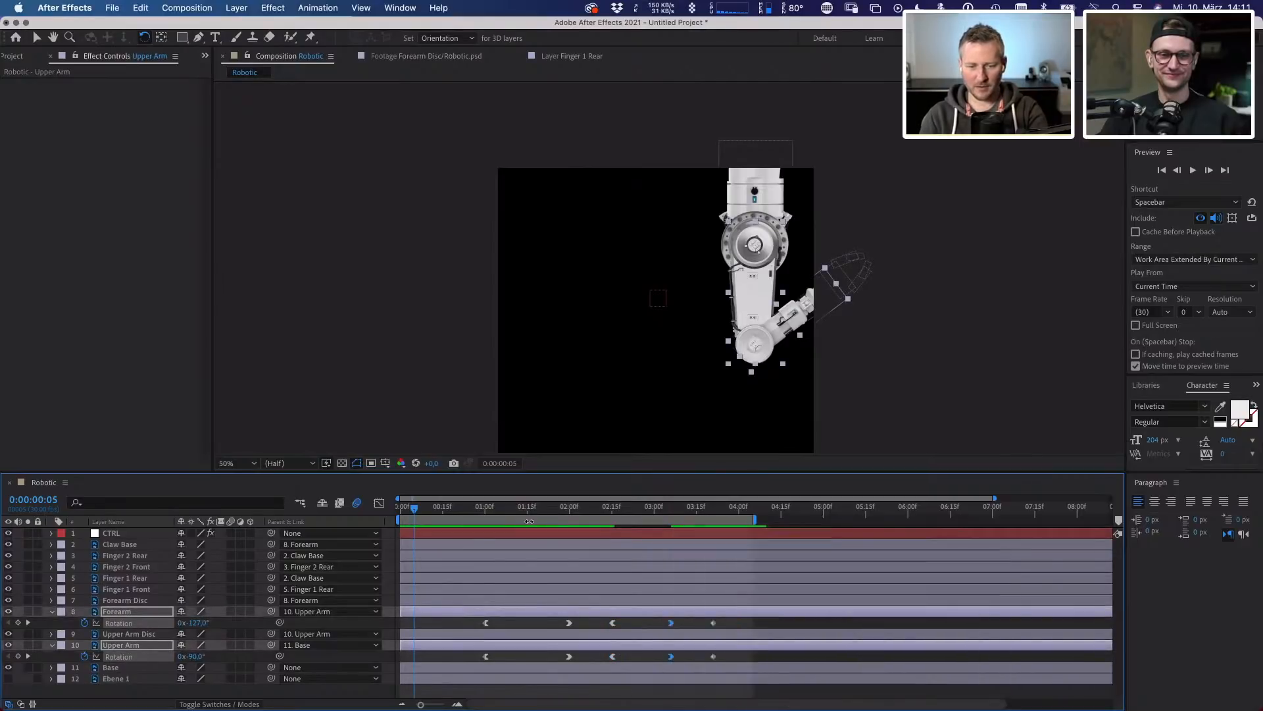
- Slightly lengthen the incoming ease handles of the keyframes at about 0:00:03:06 in the rotation graph and play back the animation
left_click(379, 502)
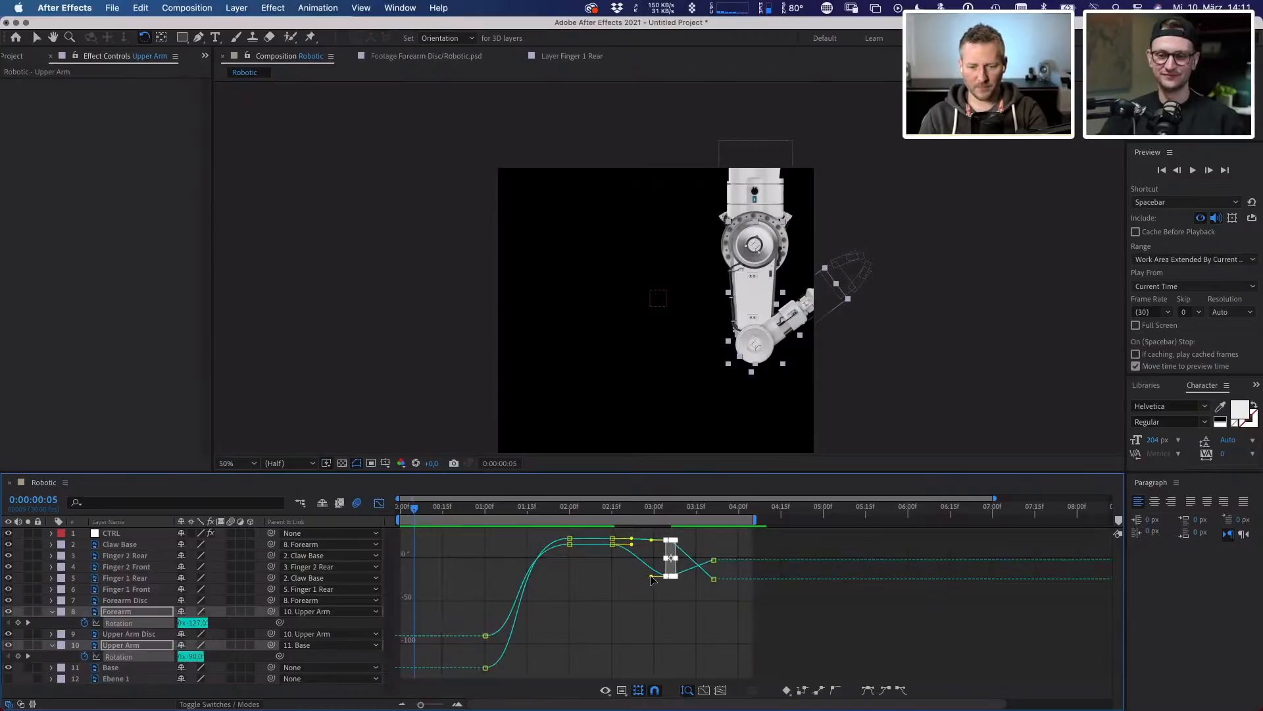
left_click_drag(649, 579, 642, 579)
key("space")
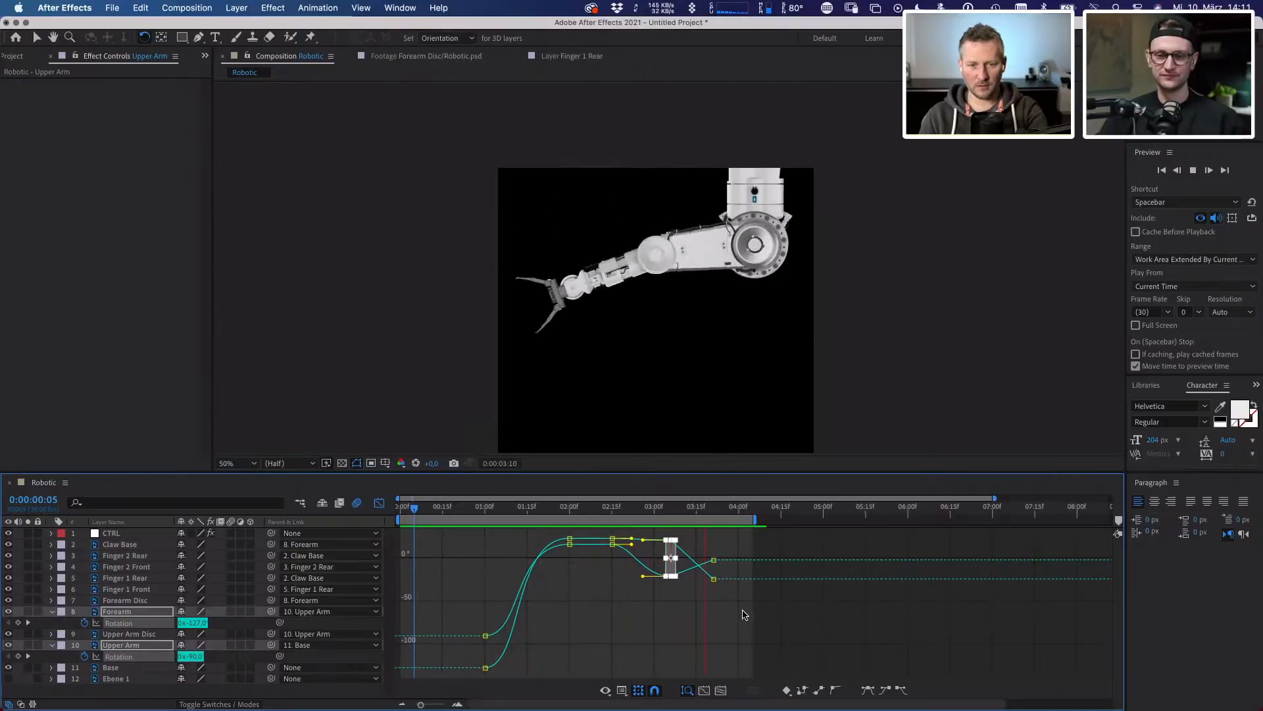
key("space")
key("shift+F3")
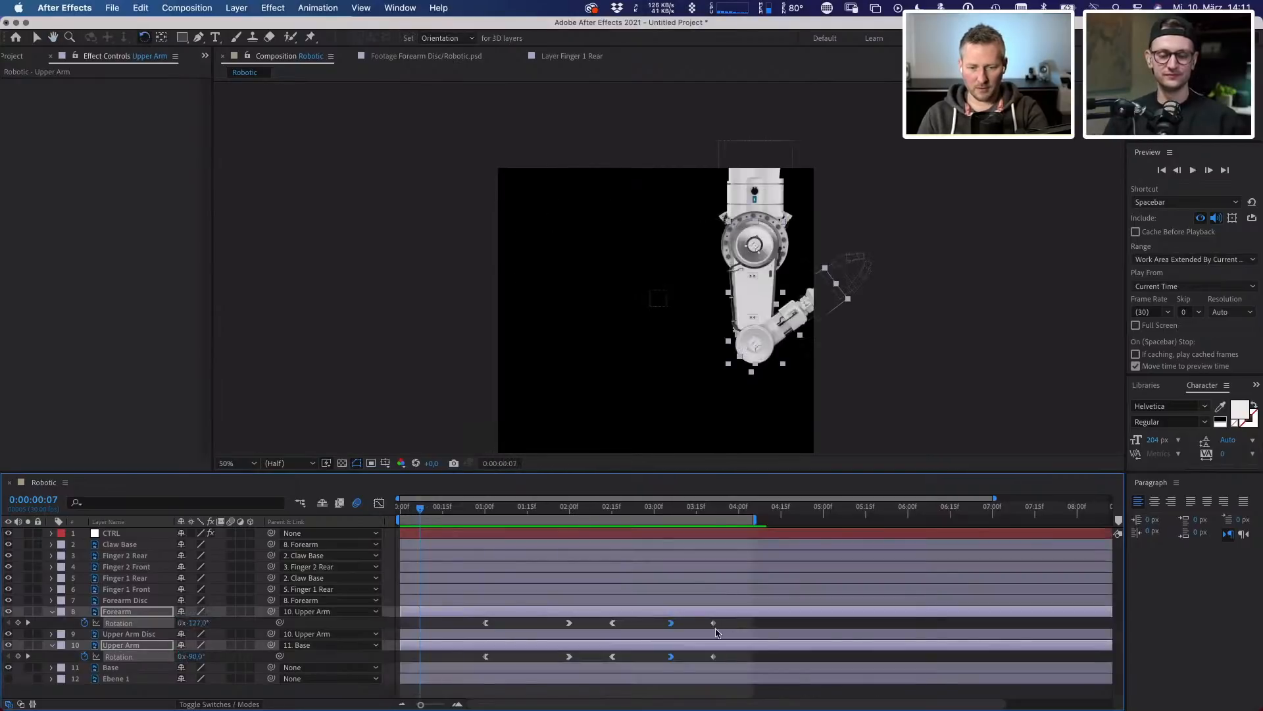
- Apply Easy Ease In to the Forearm and Upper Arm rotation keyframes at 0:00:03:21
left_click_drag(667, 510, 713, 528)
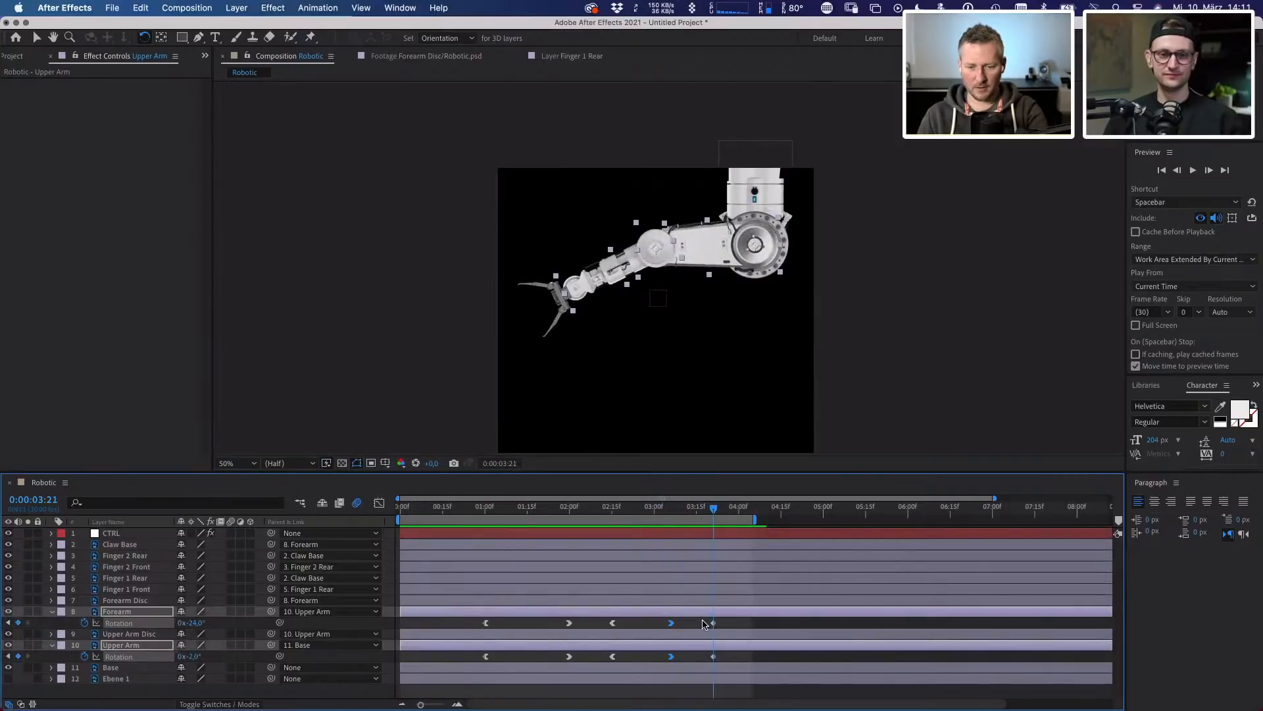
left_click_drag(704, 617, 717, 659)
right_click(713, 656)
mouse_move(801, 697)
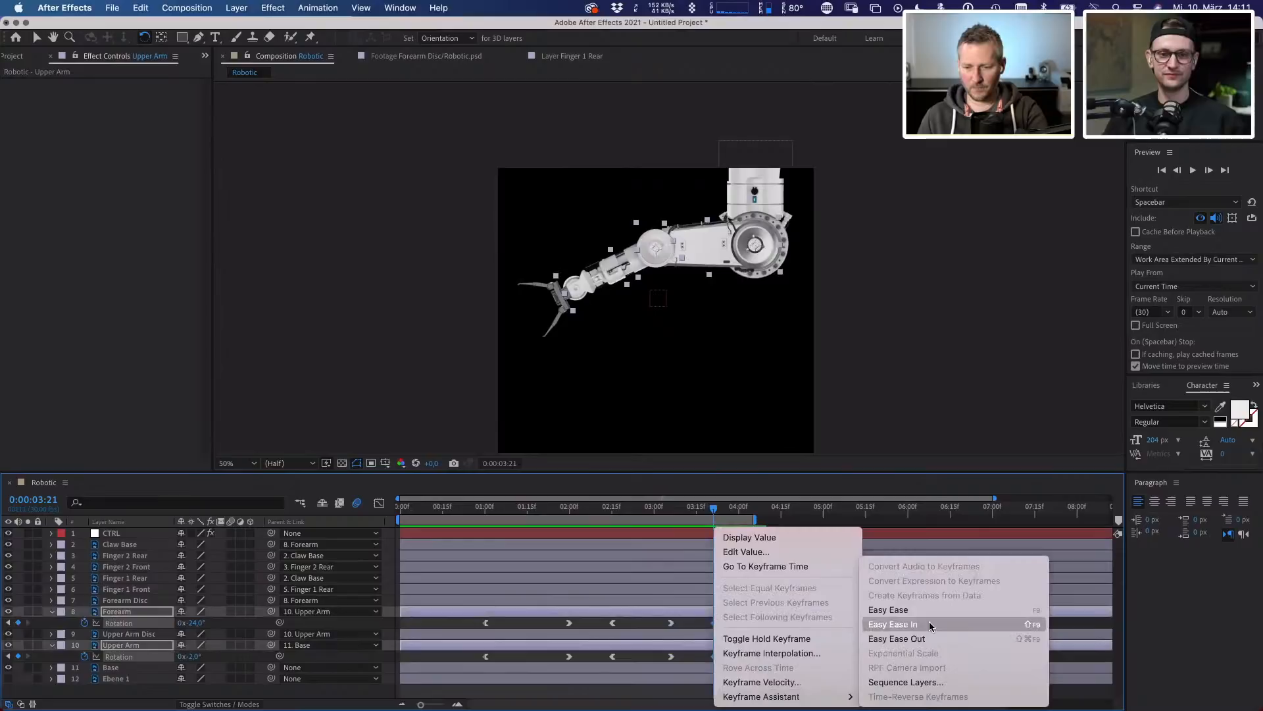
left_click(931, 626)
- Play back the eased animation and extend the work area's end to about 0:00:05:10
key("space")
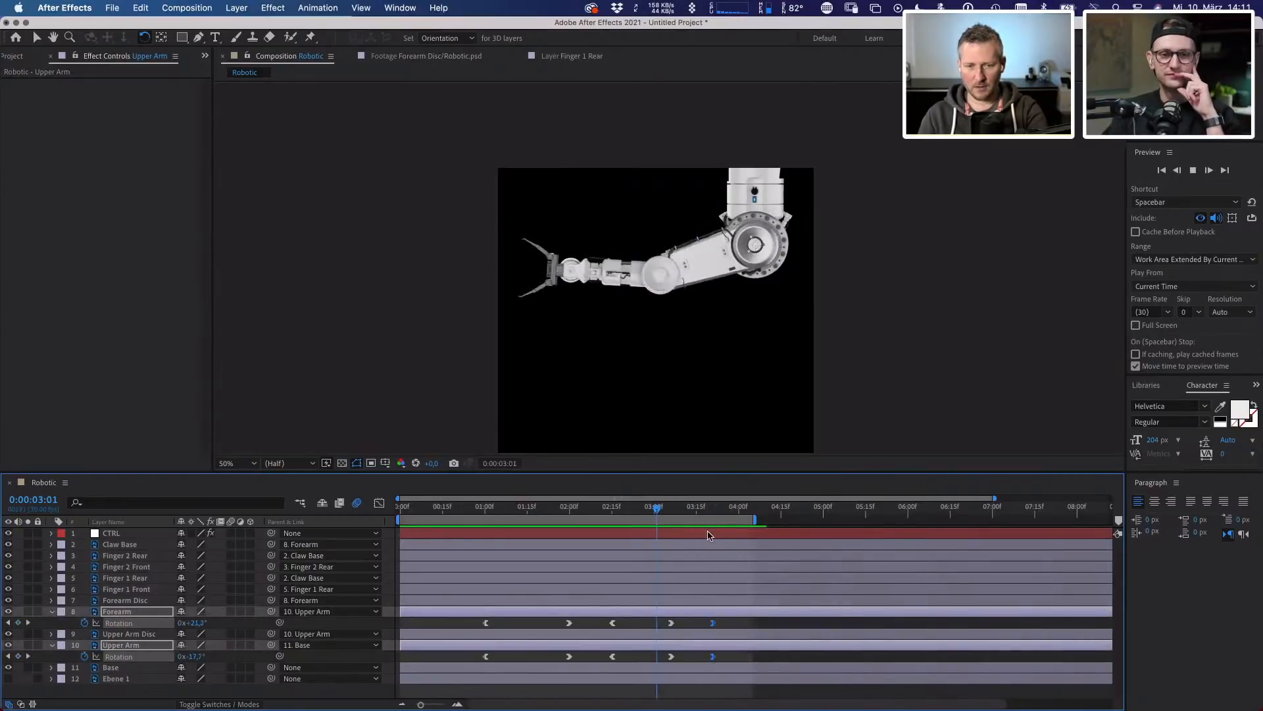
key("space")
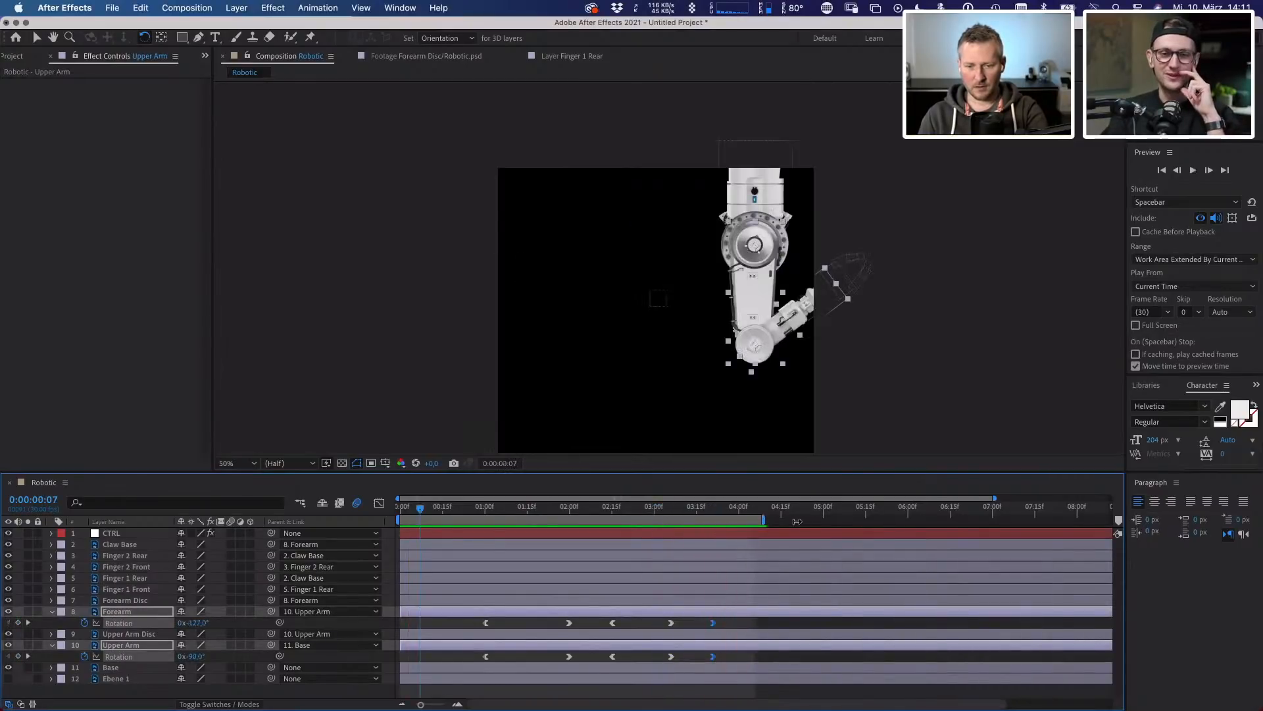
left_click_drag(797, 521, 854, 520)
- Add a Forearm rotation keyframe at 0:00:04:15 holding the current angle and one of -71° at 0:00:05:00
left_click(779, 510)
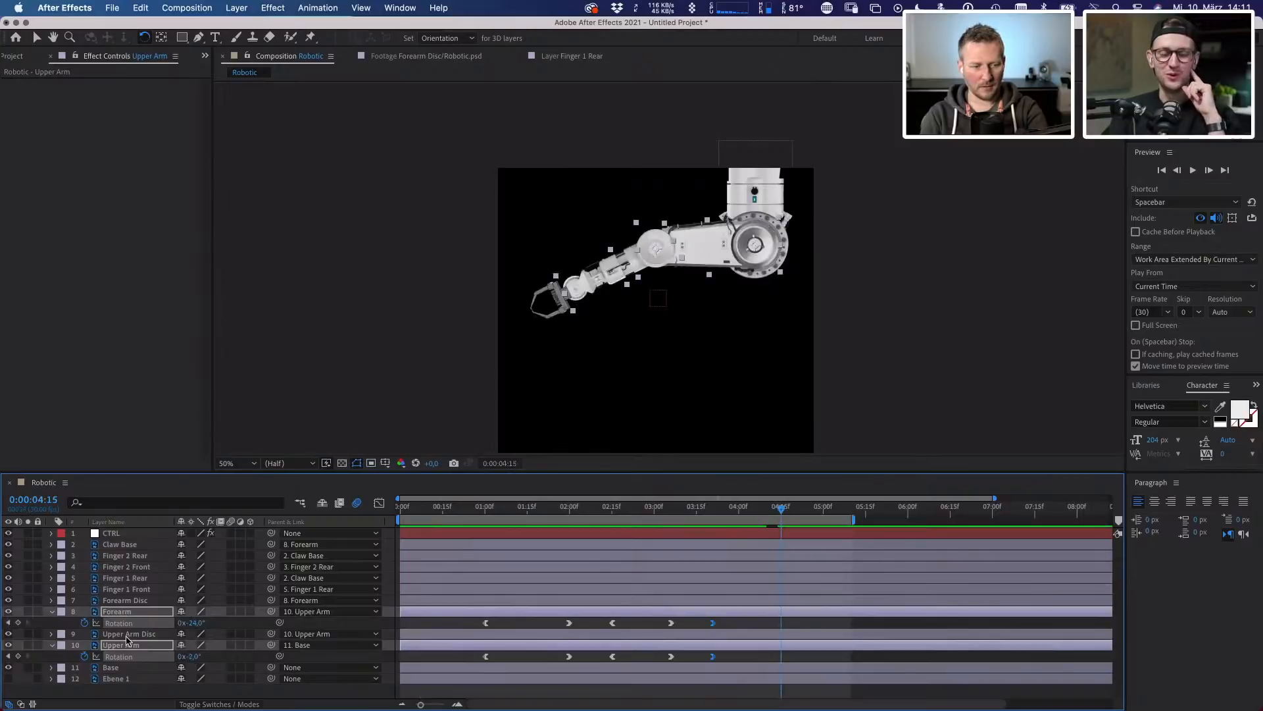
left_click(75, 686)
left_click(19, 622)
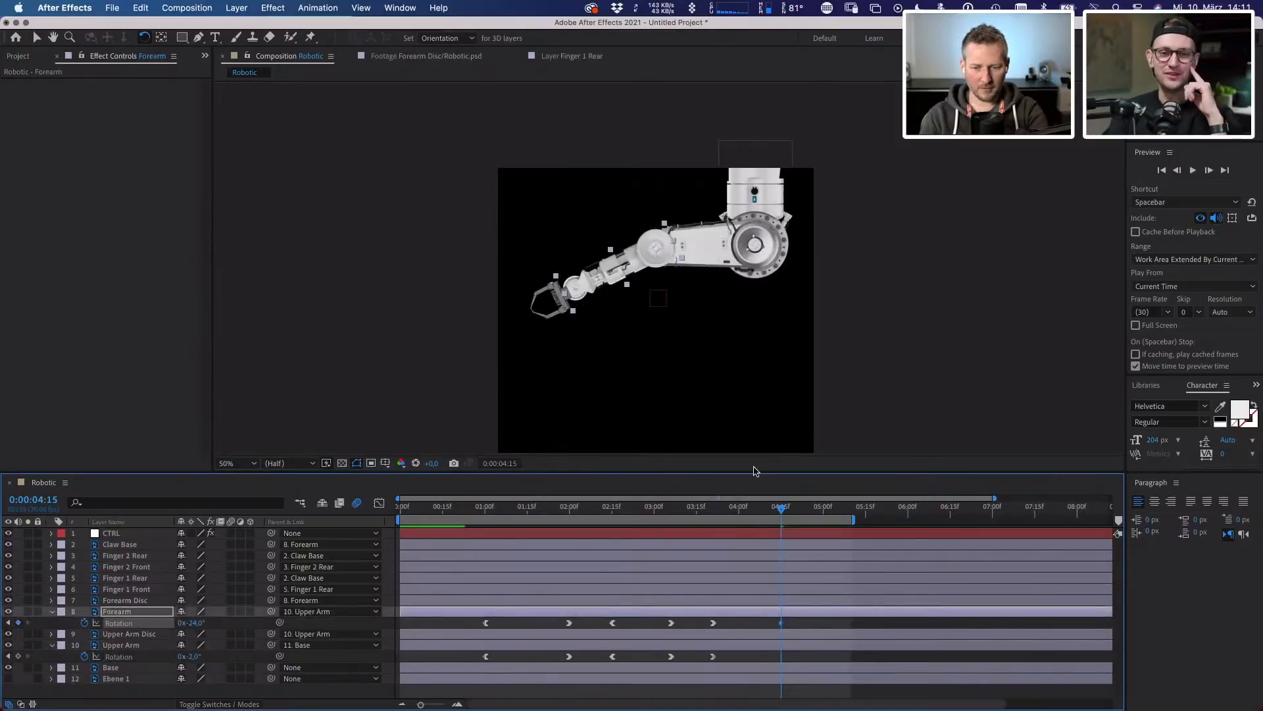
left_click(821, 511)
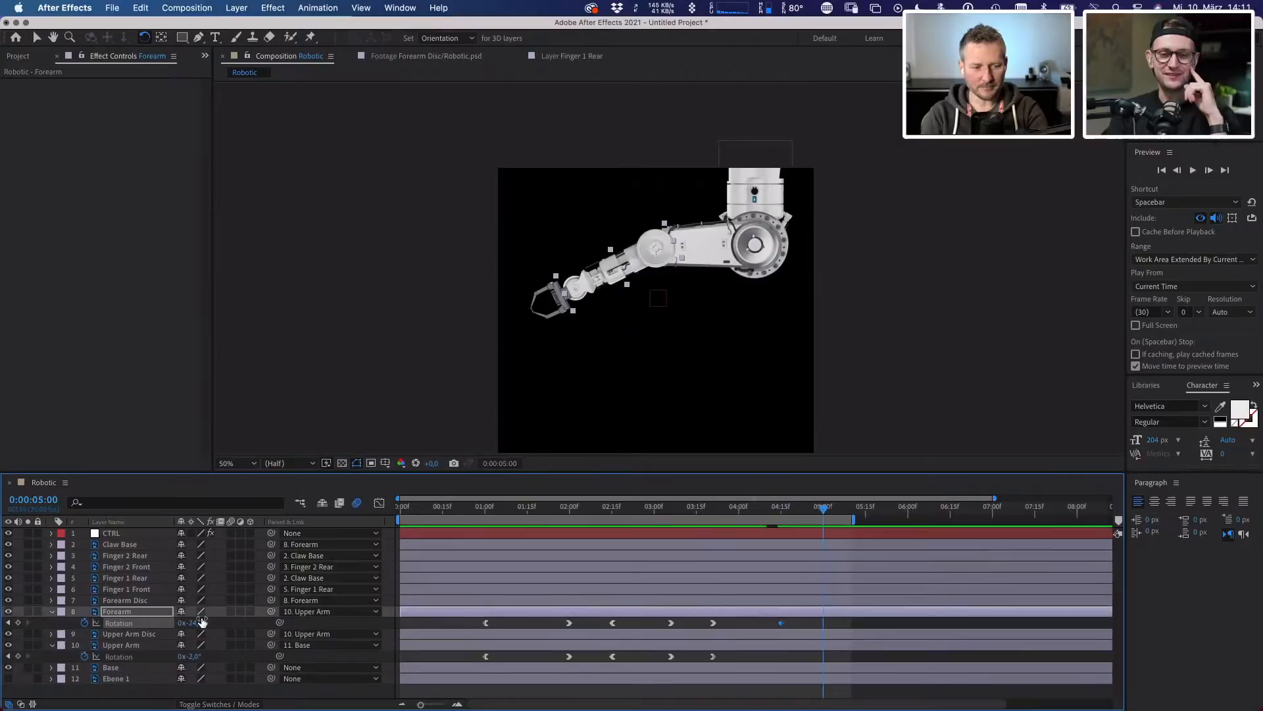
left_click_drag(196, 623, 168, 626)
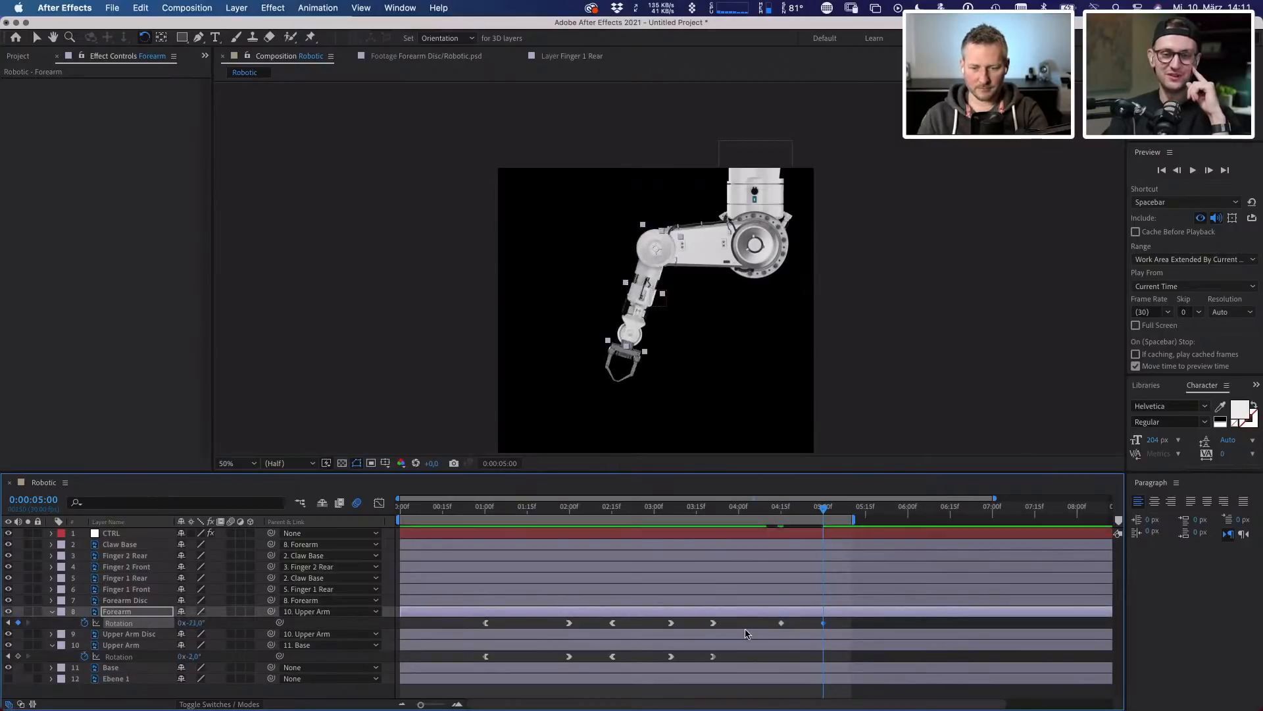
- Apply Easy Ease Out to the Forearm rotation keyframe at 0:00:04:15 and Easy Ease In to the one at 0:00:05:00
right_click(781, 622)
mouse_move(829, 697)
left_click(965, 639)
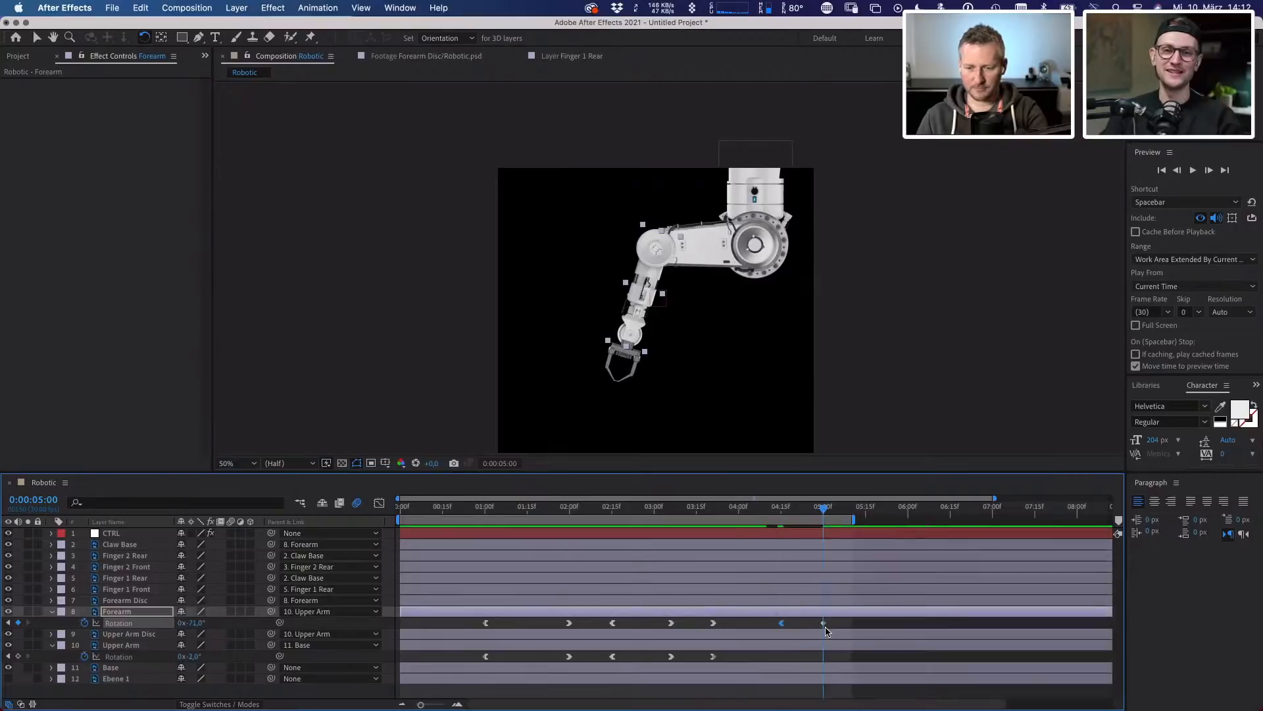
right_click(824, 623)
mouse_move(875, 696)
left_click(1003, 624)
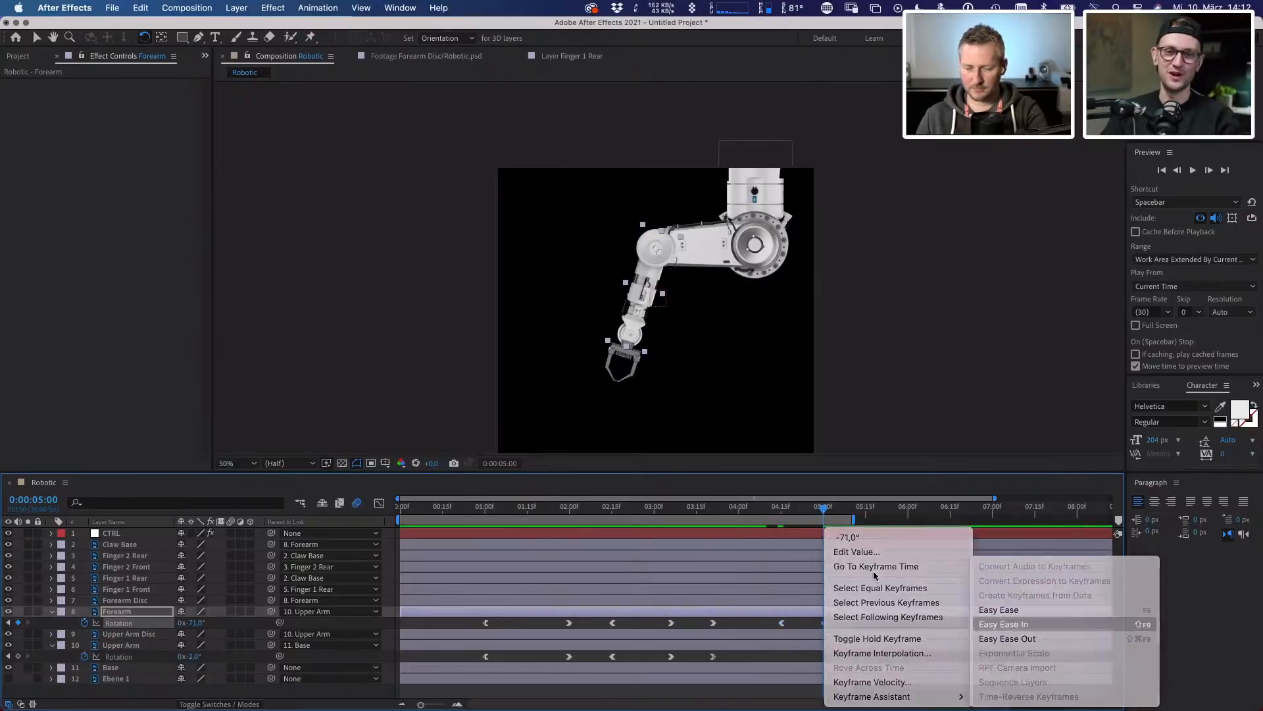
- Play back the Forearm's last move from 0:00:04:10 and spread its final two rotation keyframes to about 0:00:04:13 and 0:00:05:05
left_click(379, 502)
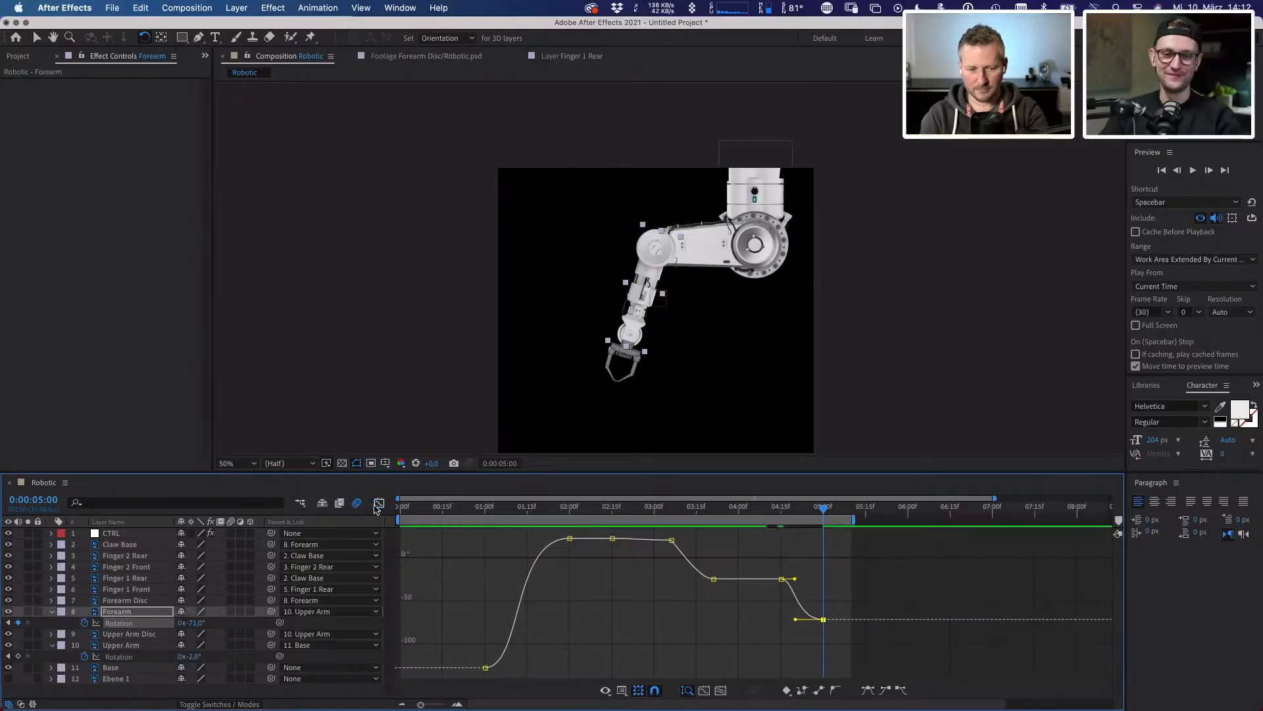
key("shift+F3")
left_click(768, 513)
key("space")
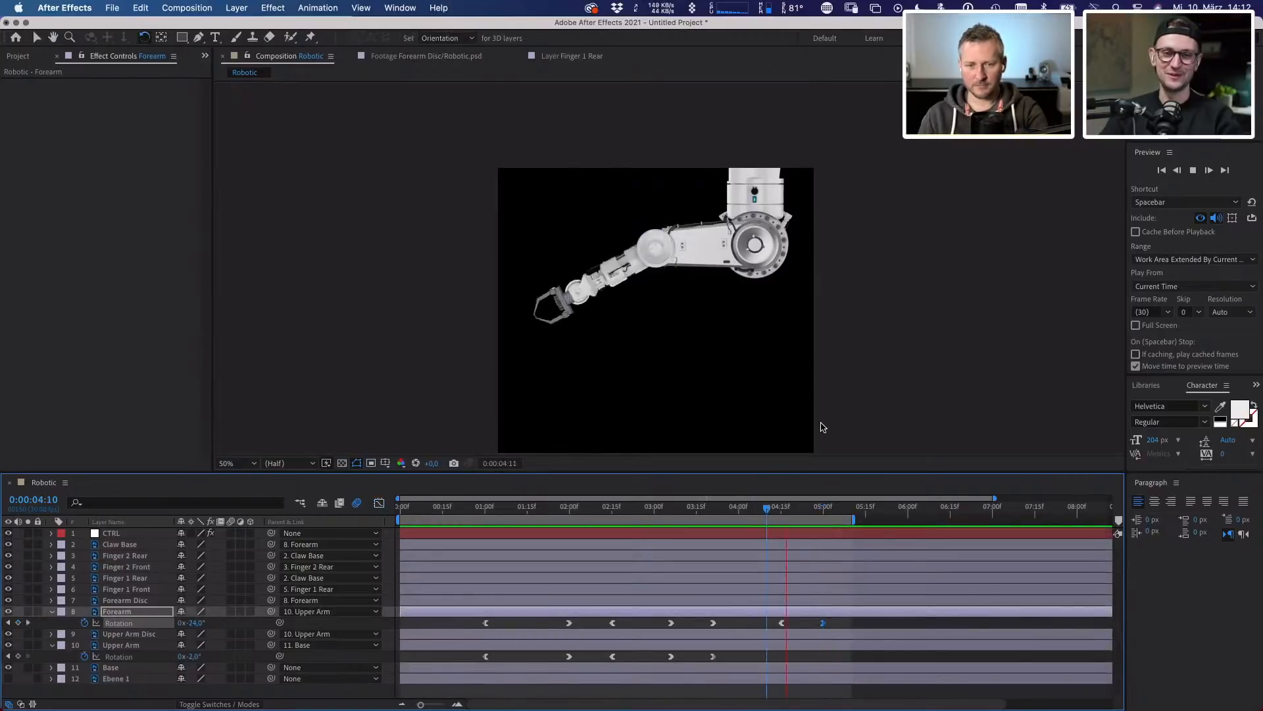
left_click_drag(823, 622, 776, 624)
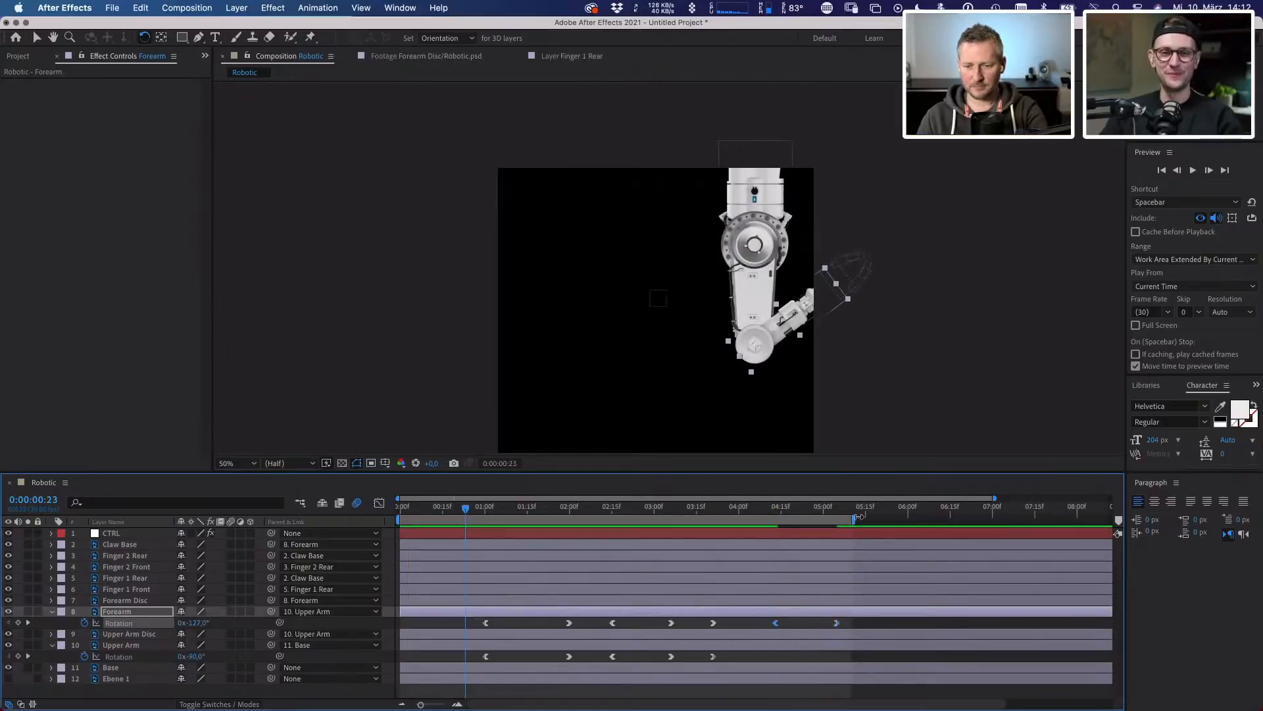
- Extend the work area's end to about 0:00:05:27 and play back the animation
left_click_drag(891, 519, 899, 519)
left_click(777, 508)
key("space")
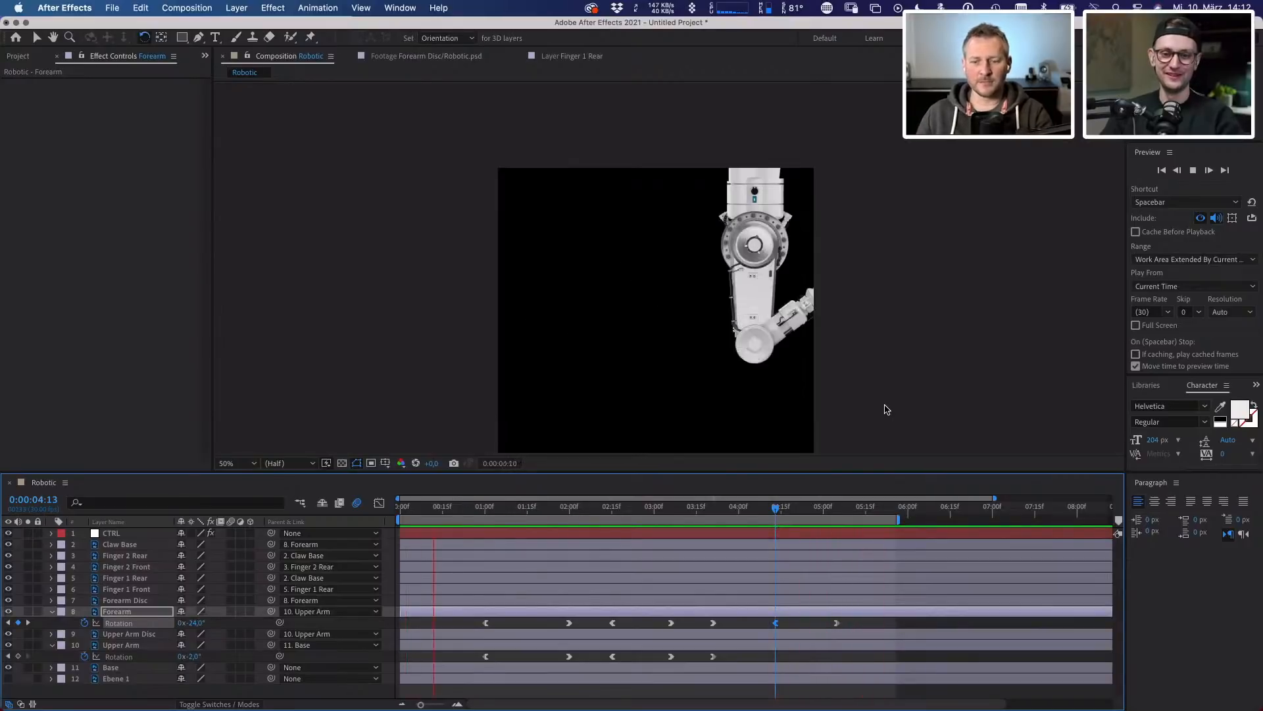
key("space")
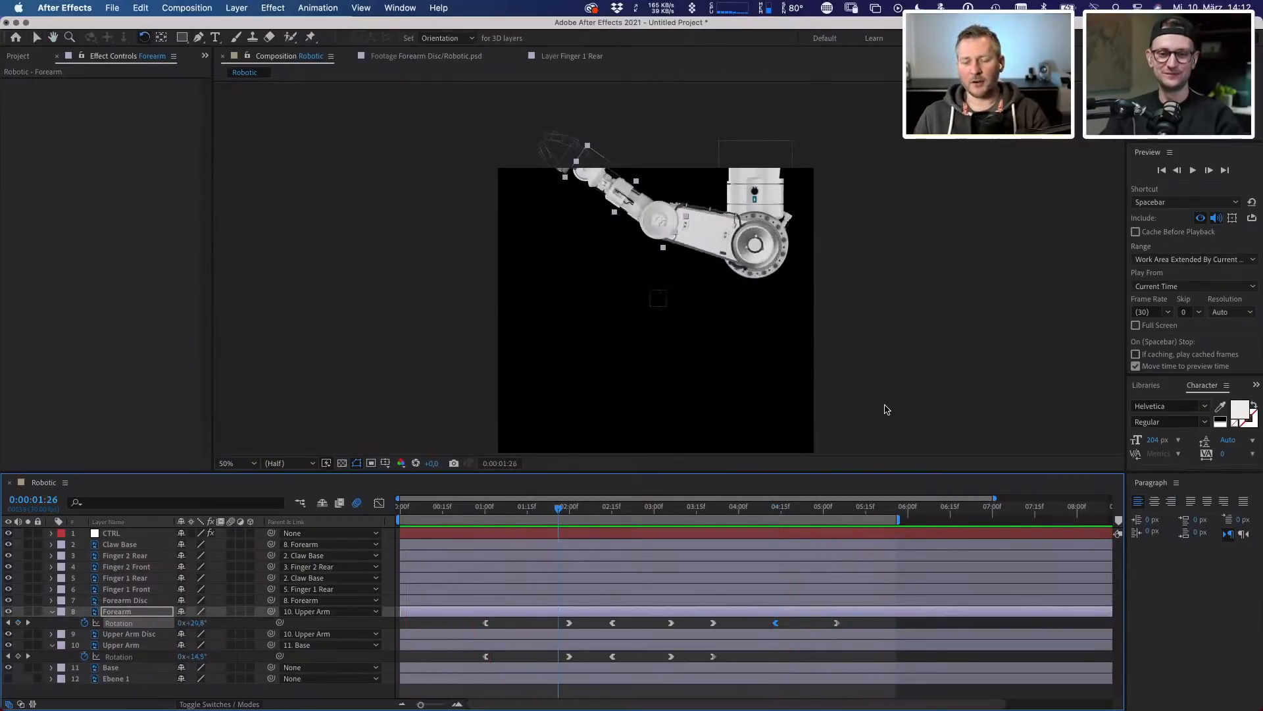
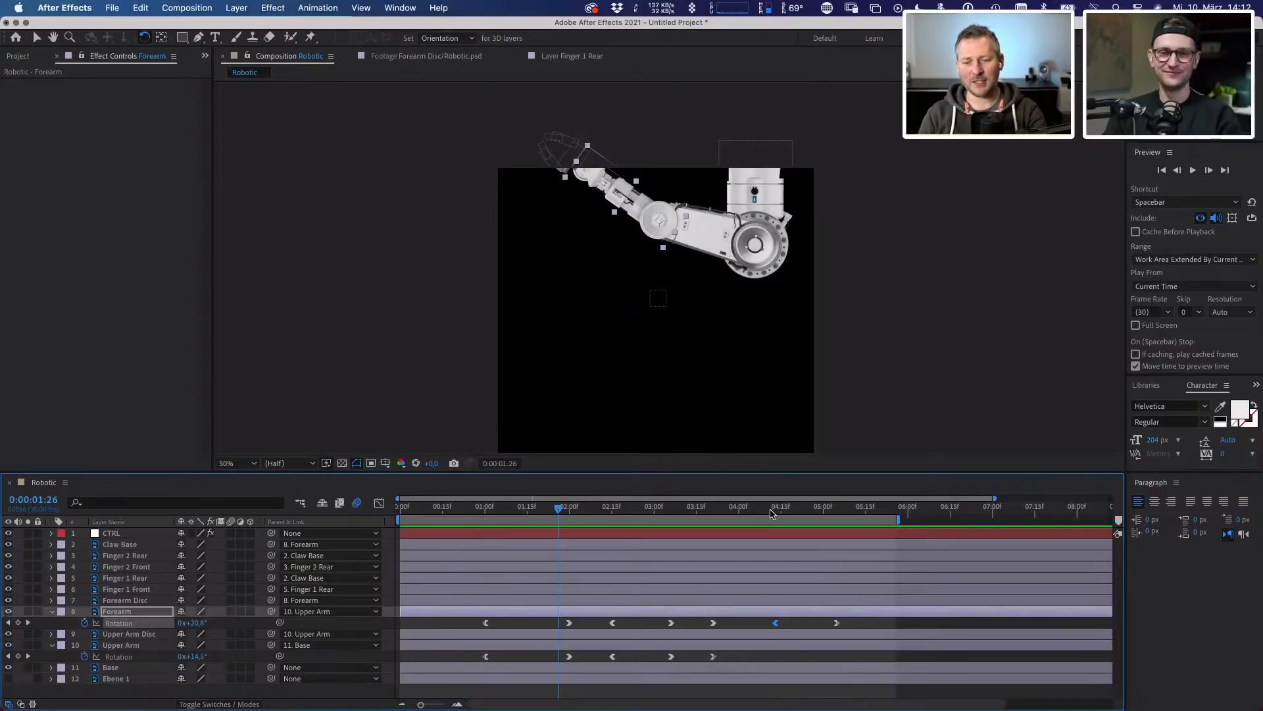
- Add CTRL Slider keyframes holding the current value at 0:00:05:04, -28 at 0:00:05:08 and 16 at 0:00:05:14
left_click_drag(771, 513, 833, 517)
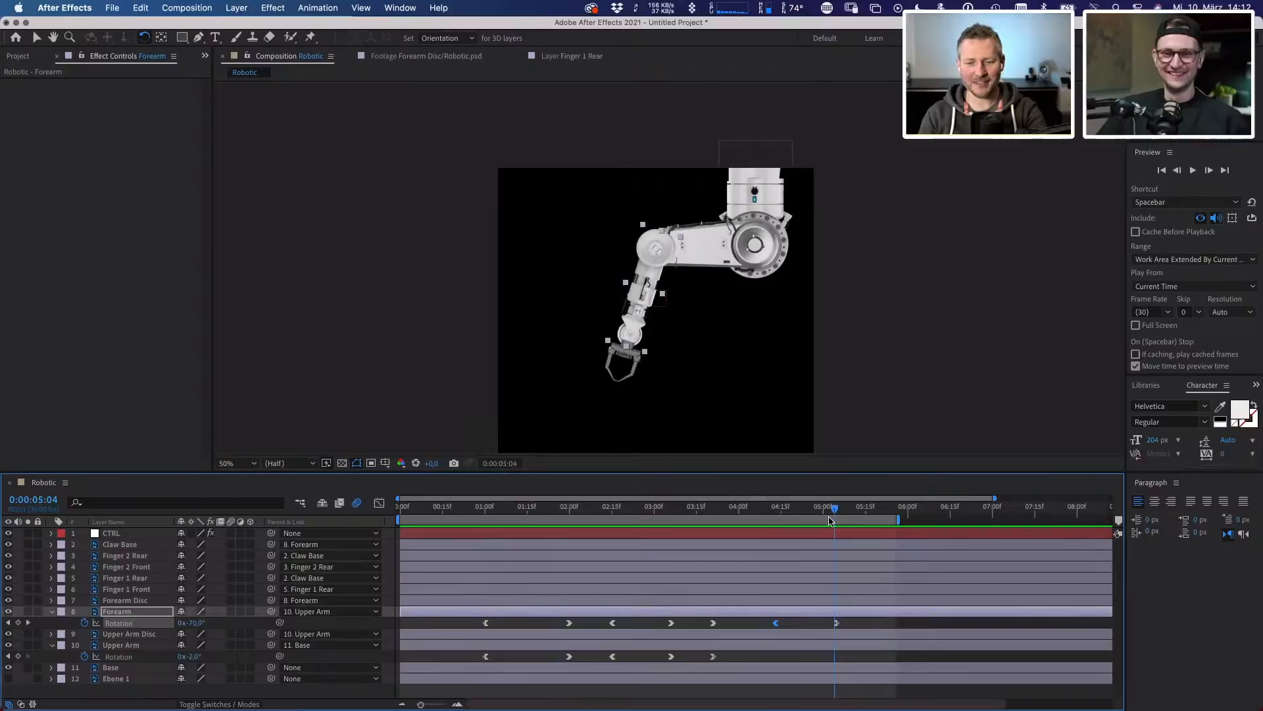
left_click(133, 533)
key("u")
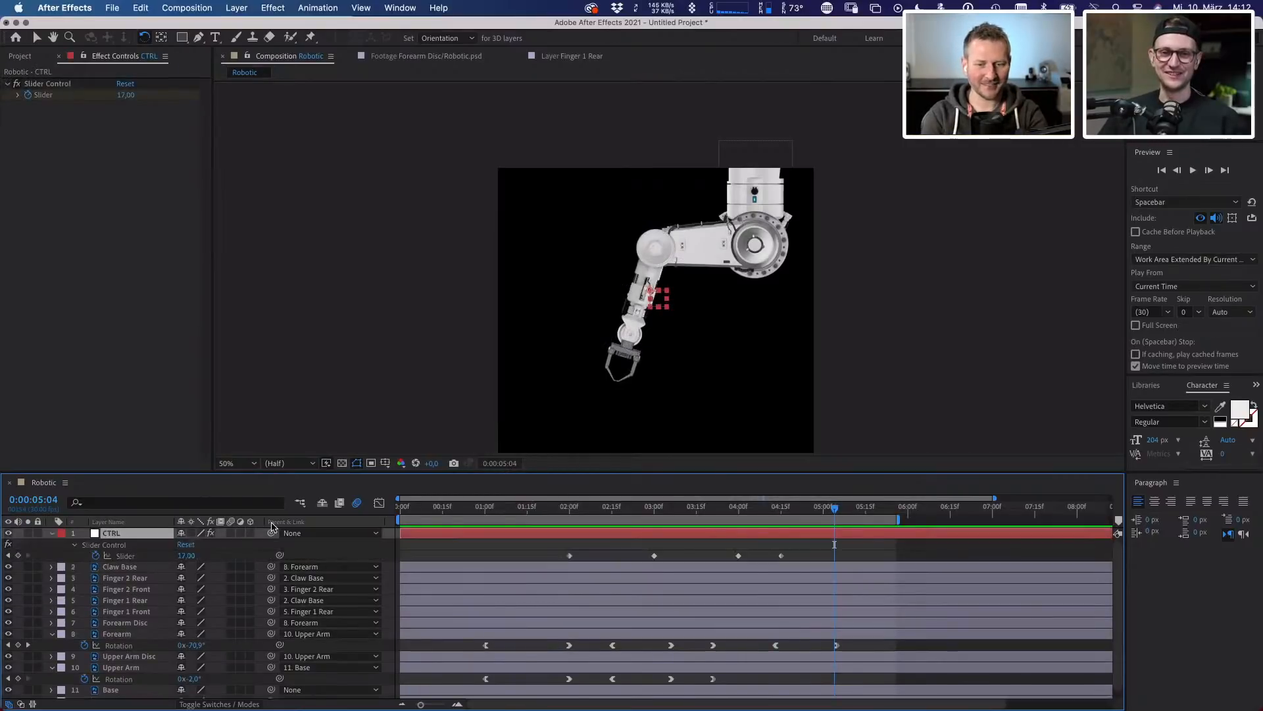
left_click(17, 555)
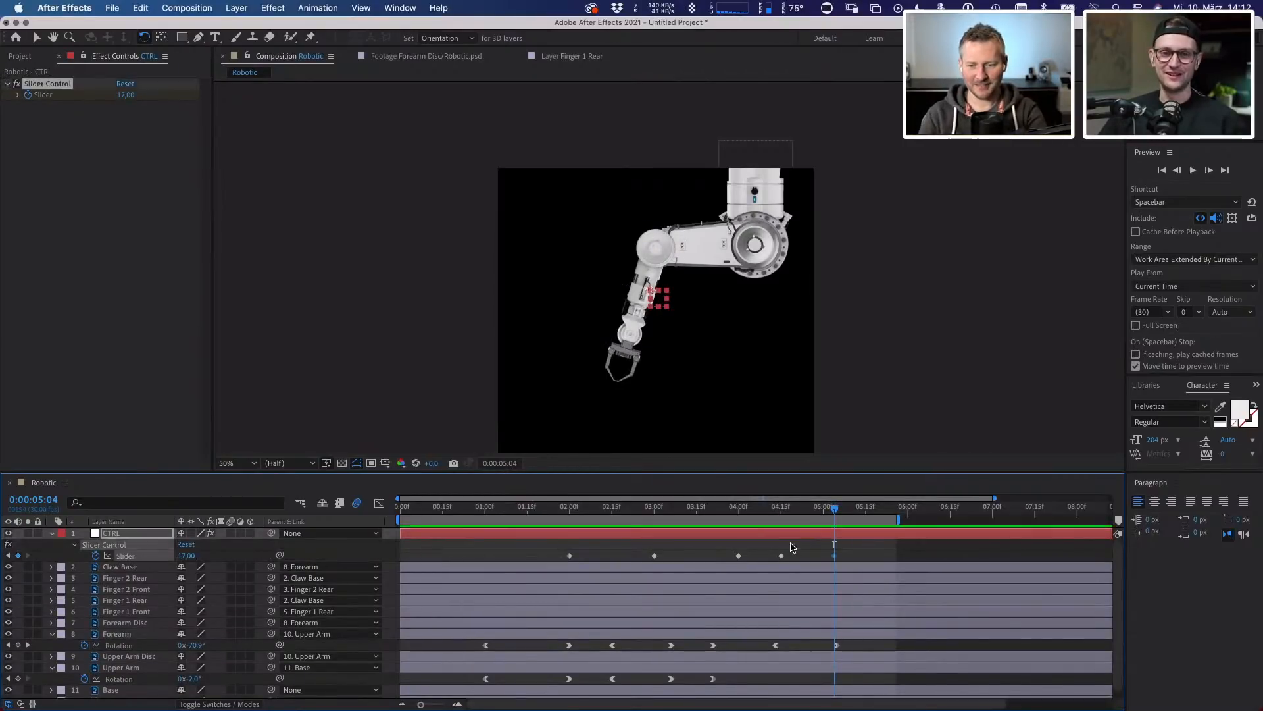
left_click_drag(842, 513, 846, 512)
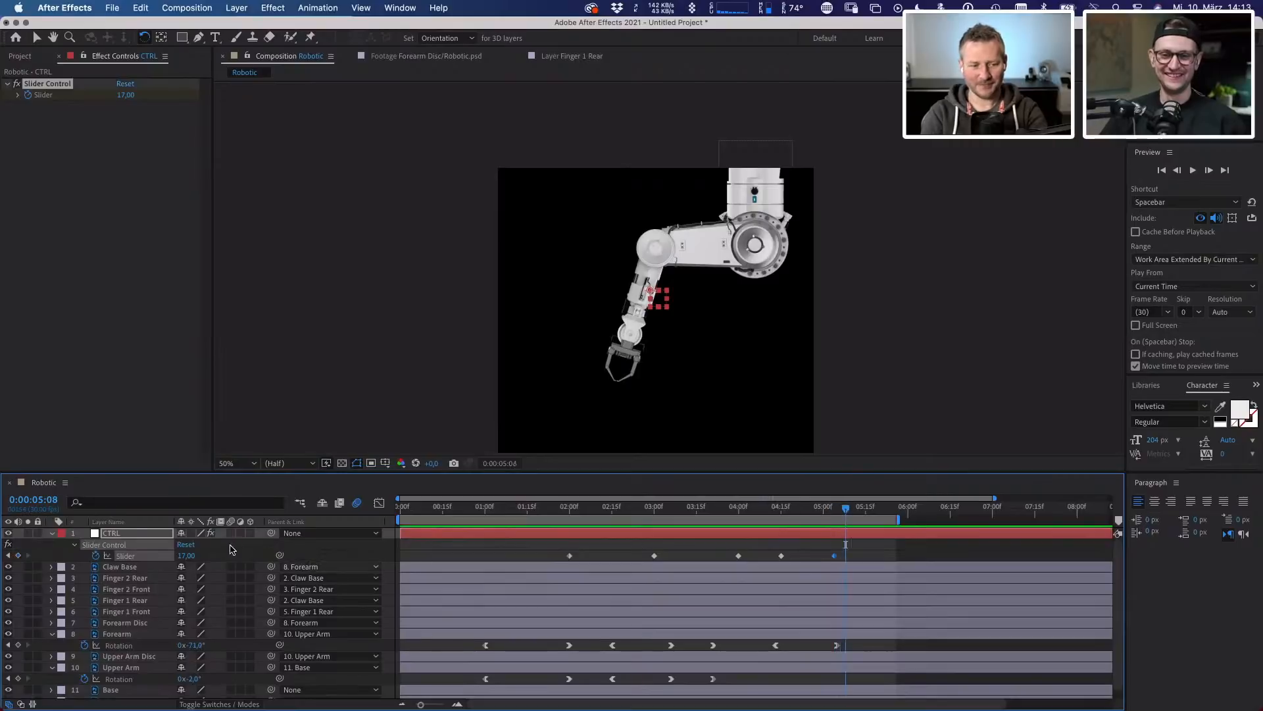
left_click_drag(161, 556, 151, 556)
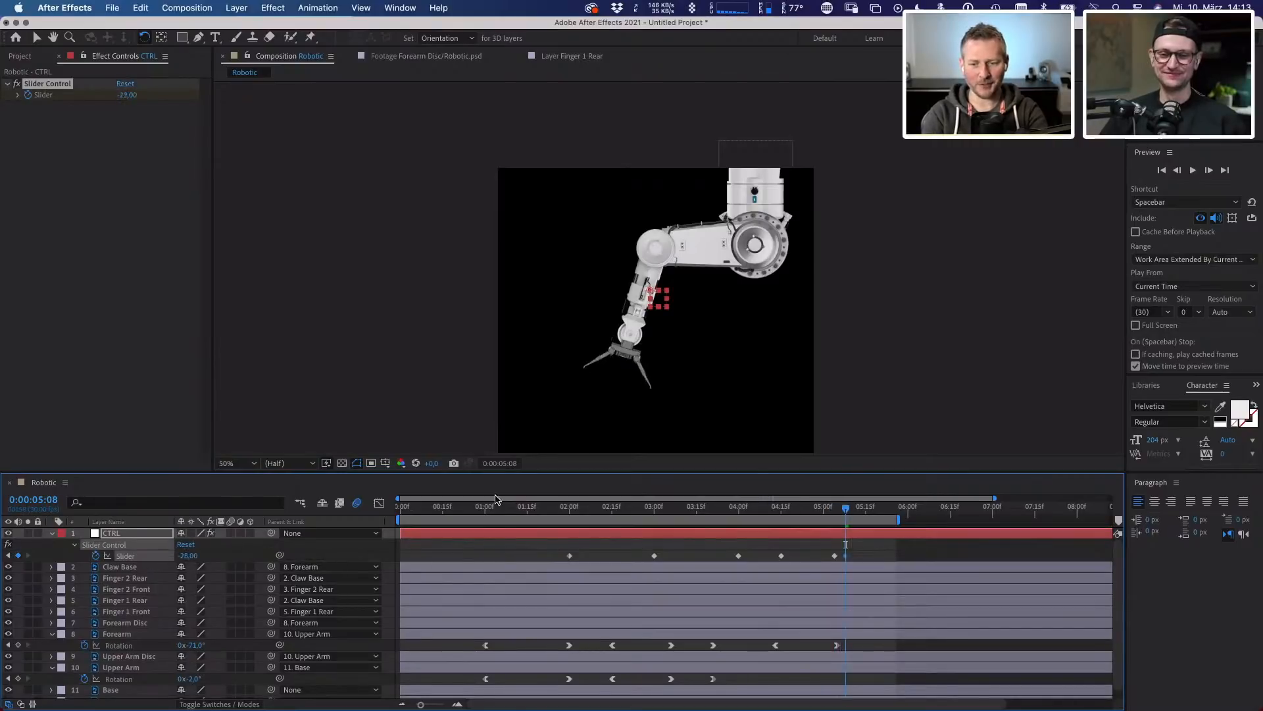
left_click_drag(858, 513, 863, 509)
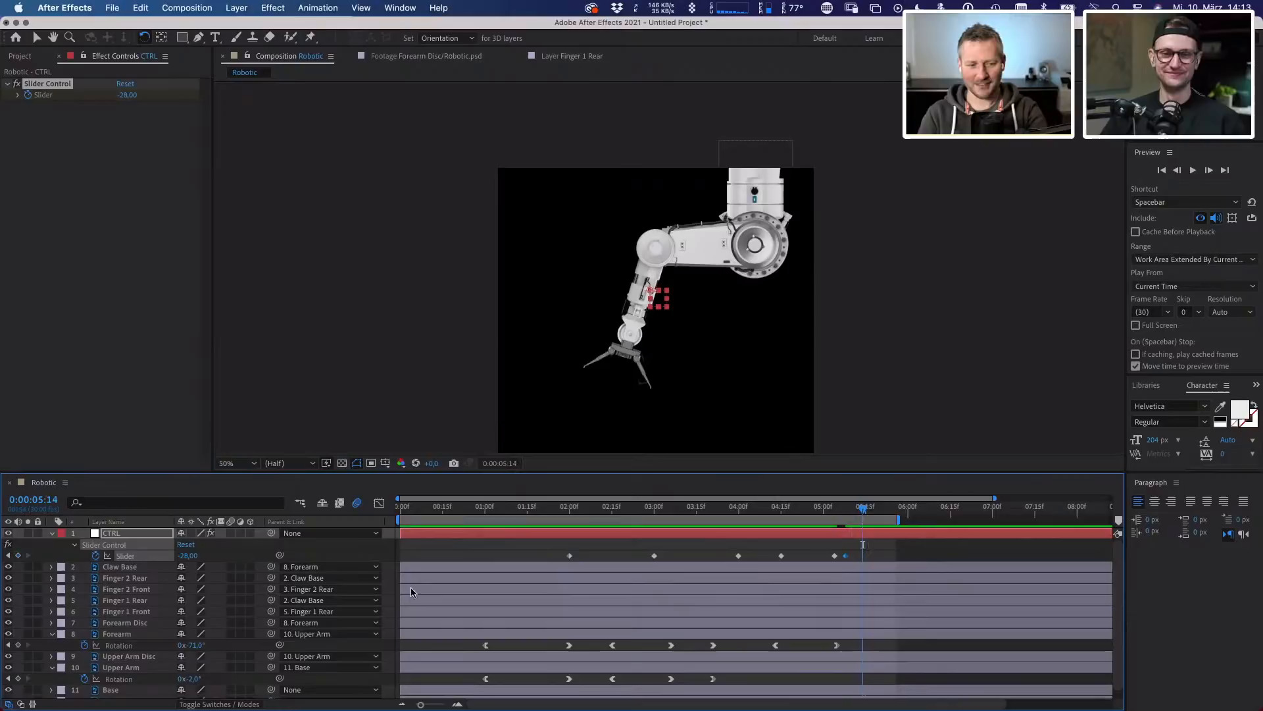
left_click_drag(187, 555, 218, 558)
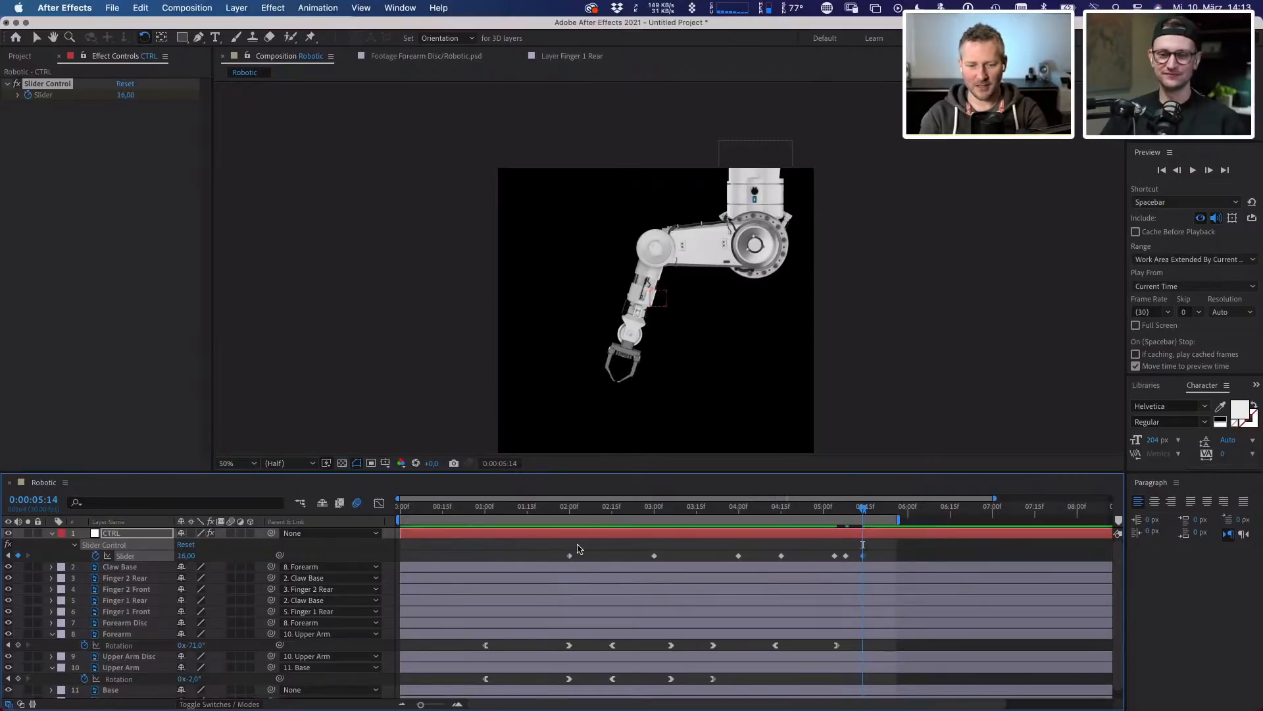
- Apply Easy Ease to all of CTRL's Slider keyframes and play back the claw animation
left_click_drag(577, 548, 885, 567)
right_click(862, 555)
mouse_move(932, 698)
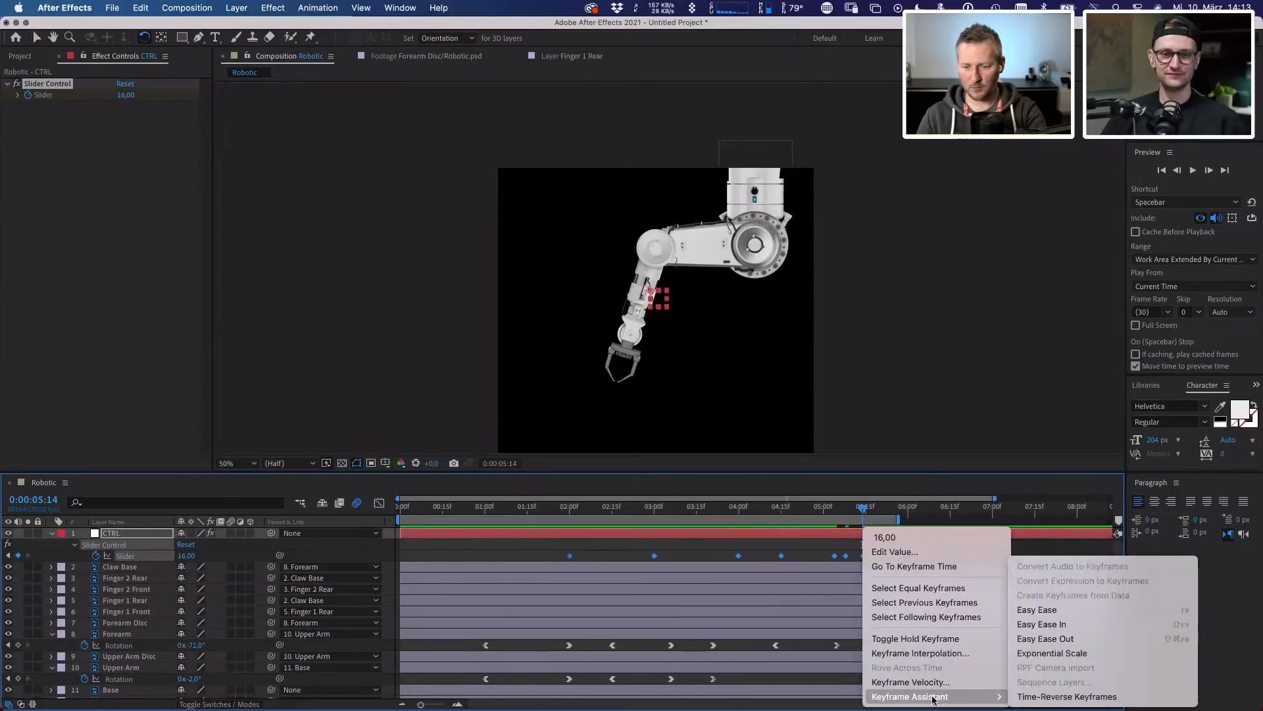
left_click(1036, 610)
left_click(565, 508)
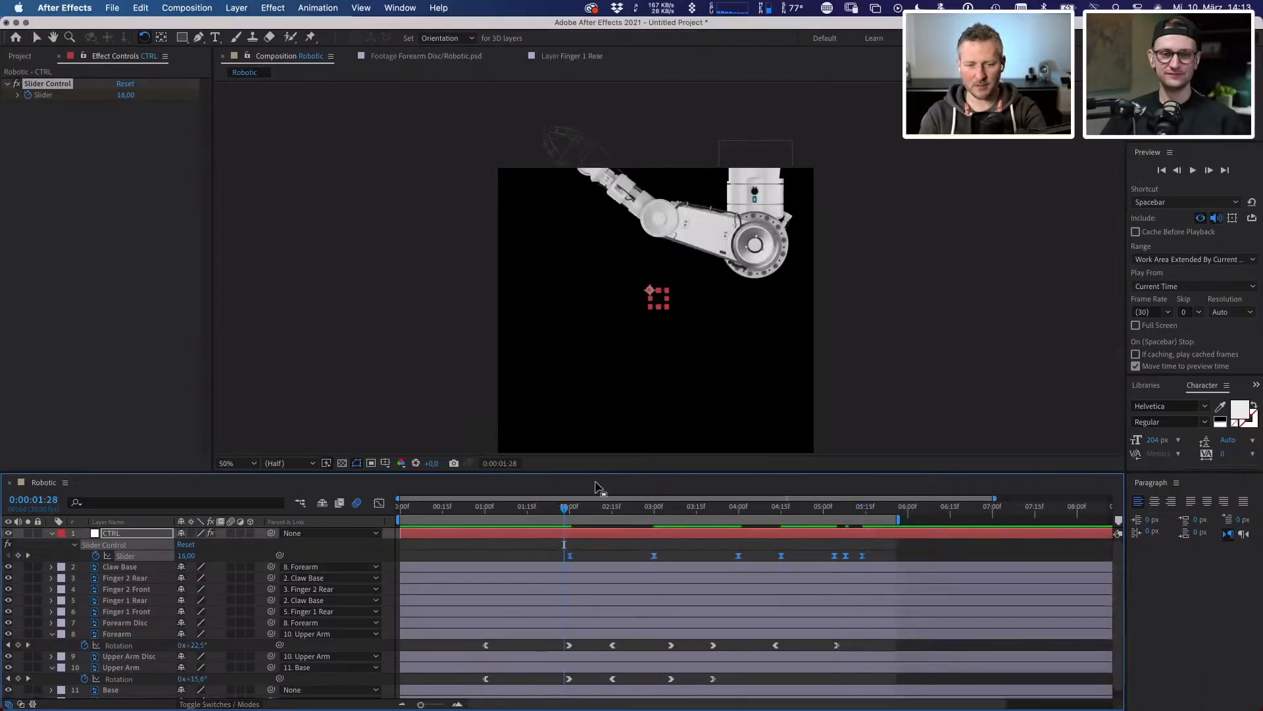
key("space")
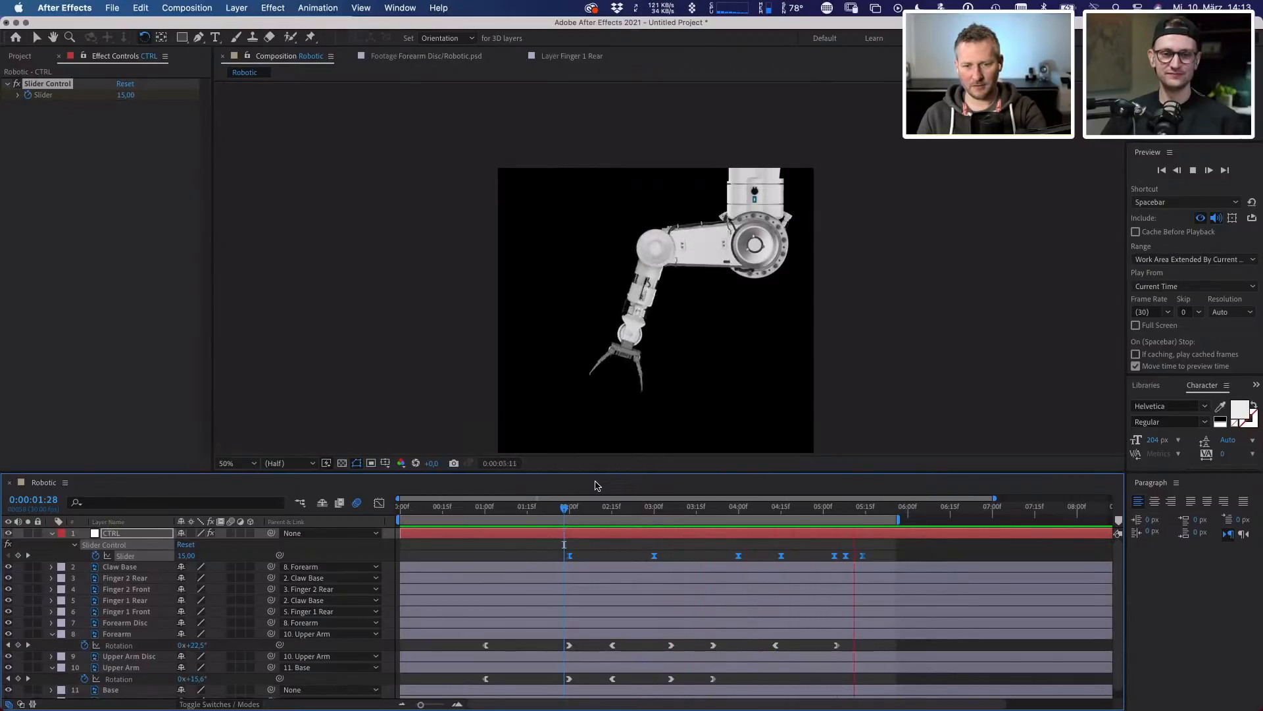
- Move the last two Slider keyframes to 0:00:05:10 and 0:00:05:22 and extend the work area's end to about 0:00:07:05
left_click(849, 512)
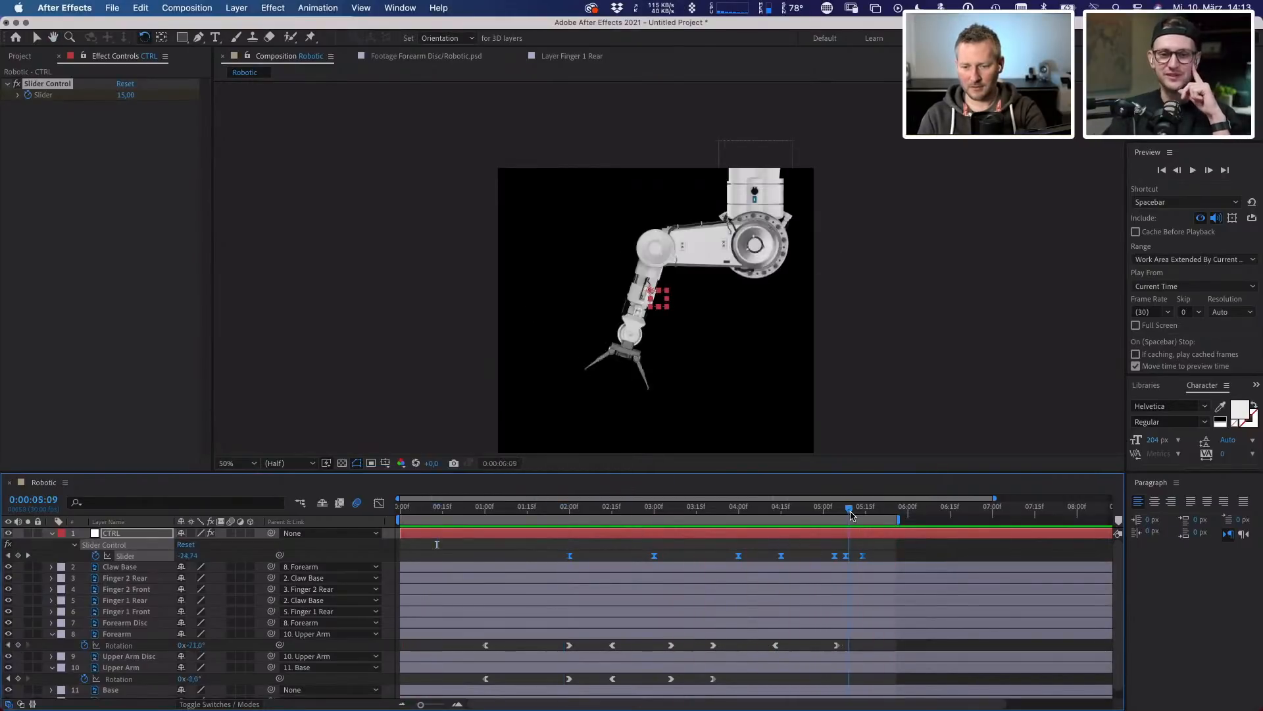
left_click_drag(851, 513, 885, 556)
left_click(857, 544)
left_click_drag(857, 511, 1009, 520)
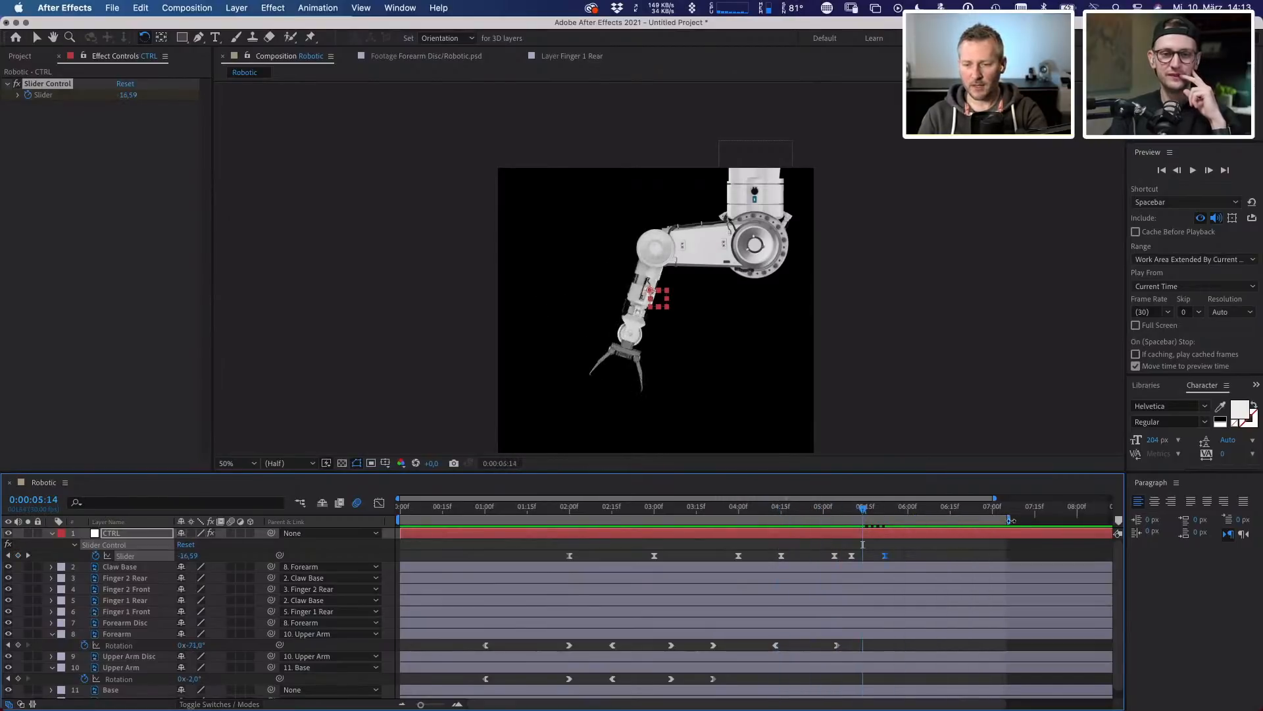
- Add a Forearm rotation keyframe at 0:00:06:00 holding the current angle
left_click(906, 514)
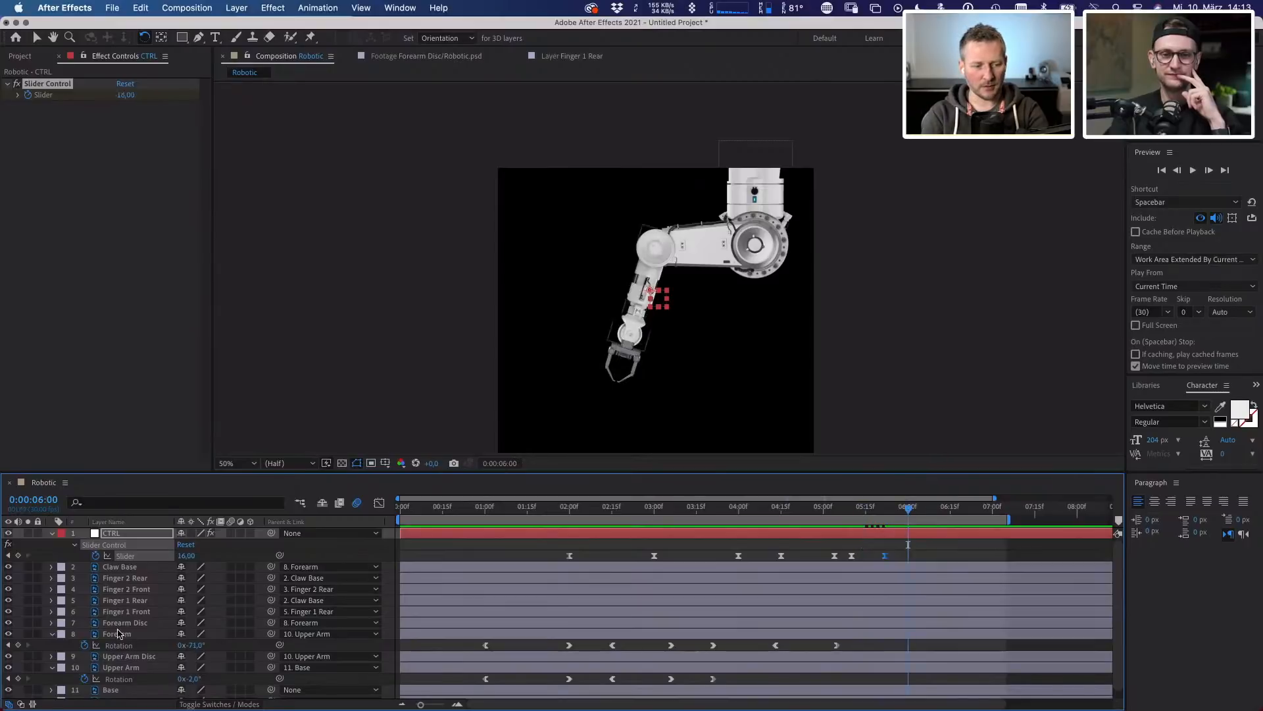
left_click(18, 644)
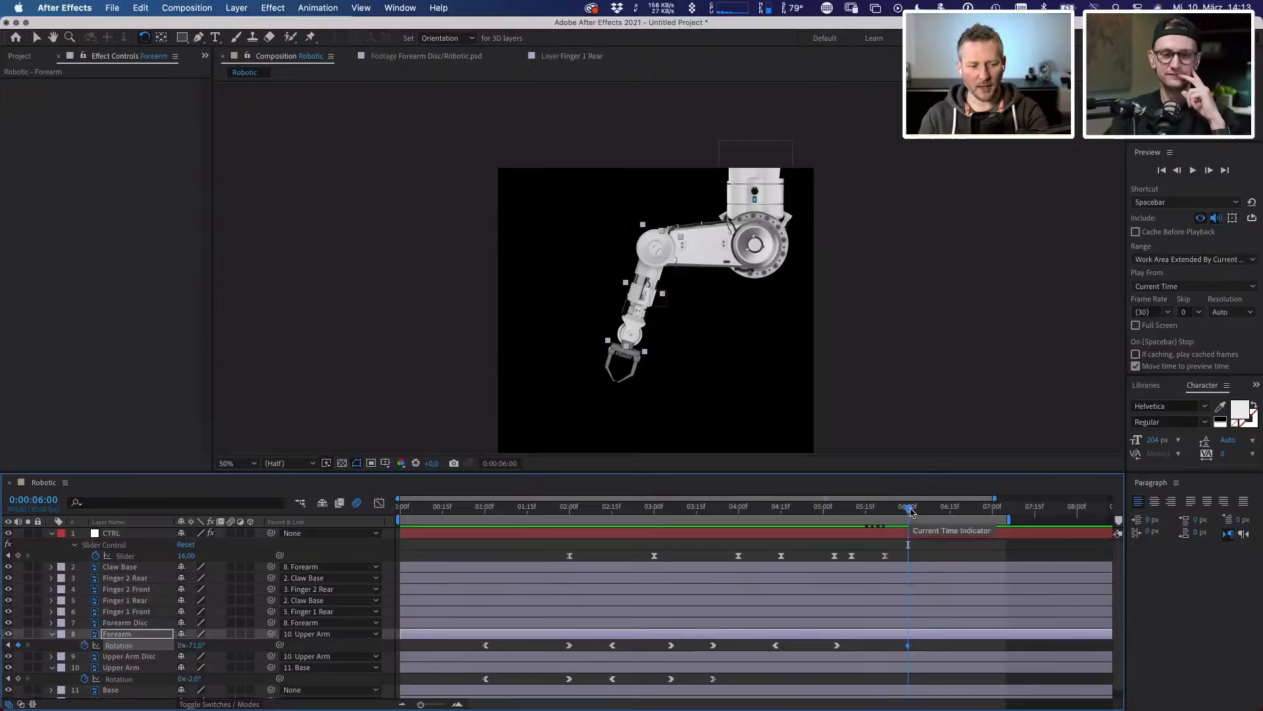
mouse_move(913, 514)
left_mouse_down()
mouse_move(938, 520)
mouse_move(906, 519)
left_mouse_up()
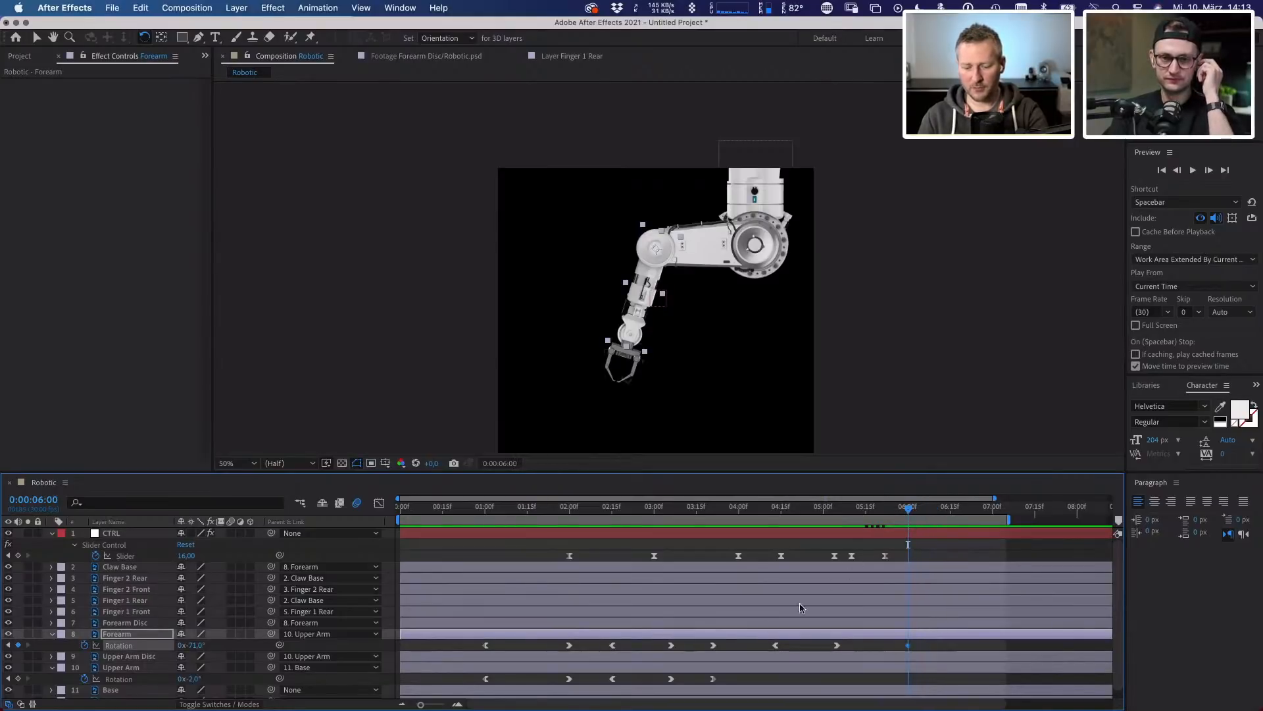
left_click_drag(431, 705, 440, 703)
- Add Forearm rotation keyframes of -76° at 0:00:06:05 and -25° at 0:00:06:15
left_click_drag(779, 514, 802, 512)
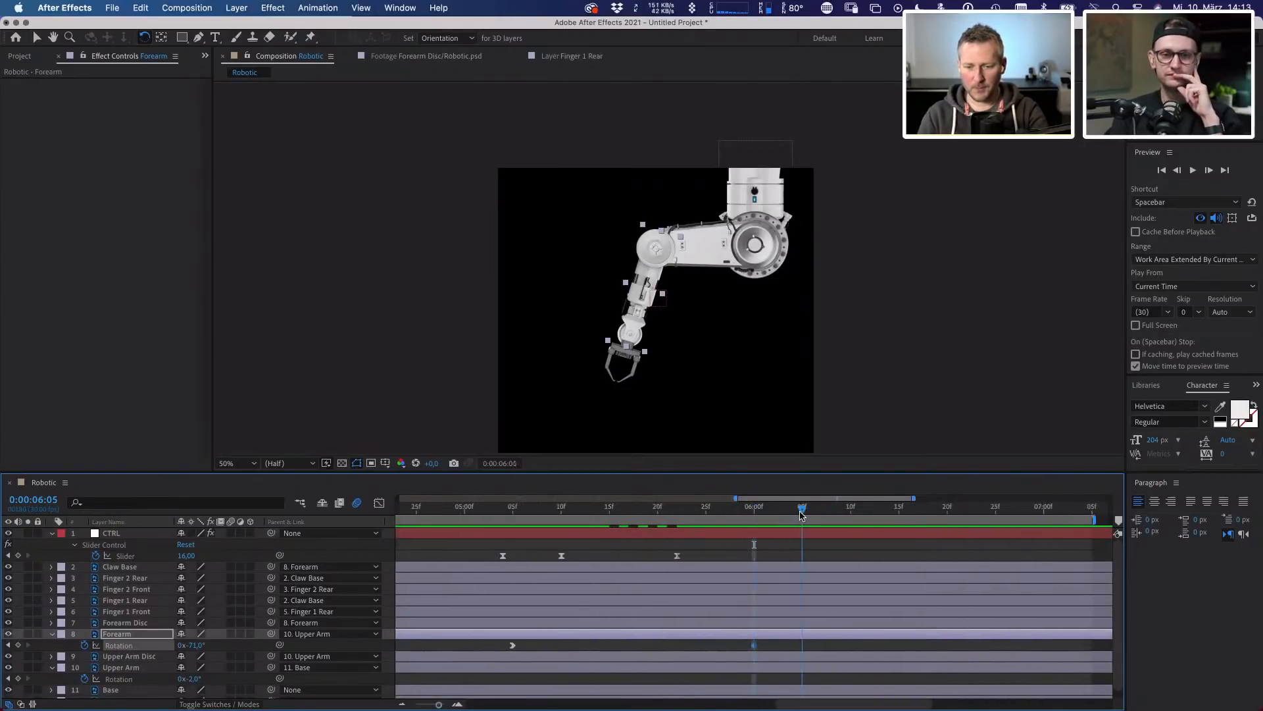
left_click(198, 645)
left_click(230, 643)
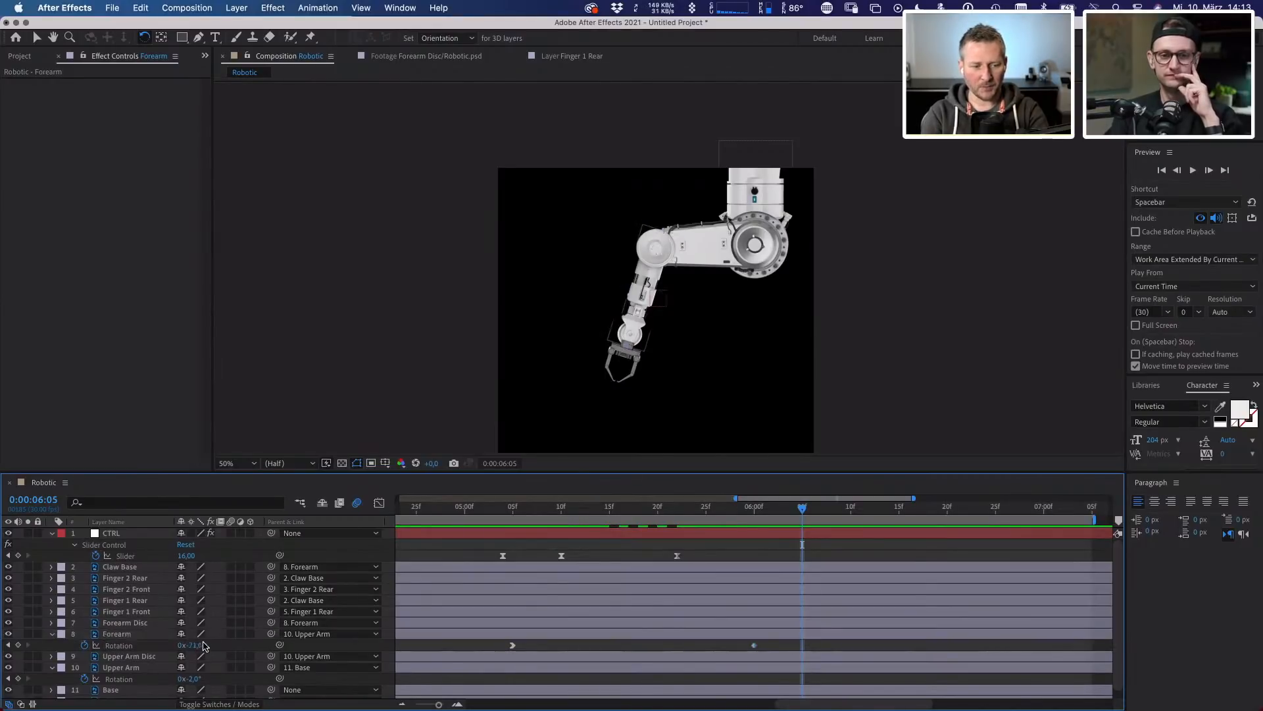
left_click_drag(197, 645, 192, 645)
left_click_drag(761, 515, 804, 523)
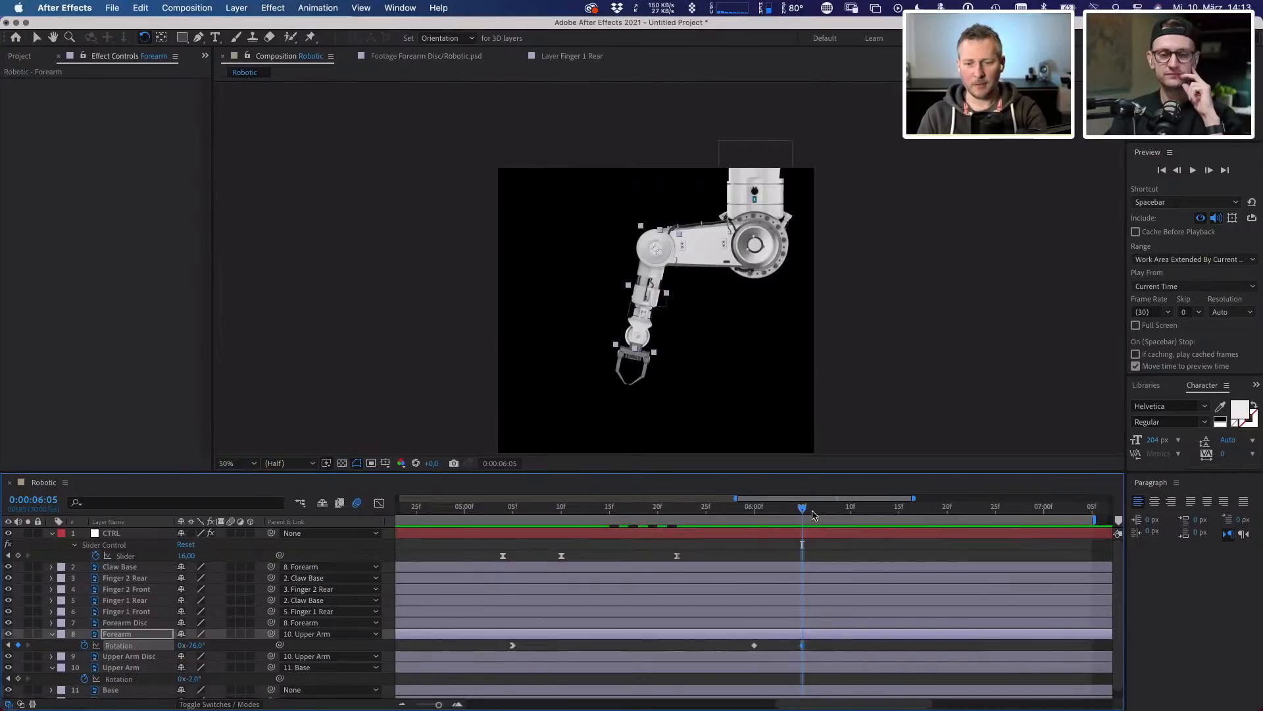
left_click_drag(802, 510, 899, 528)
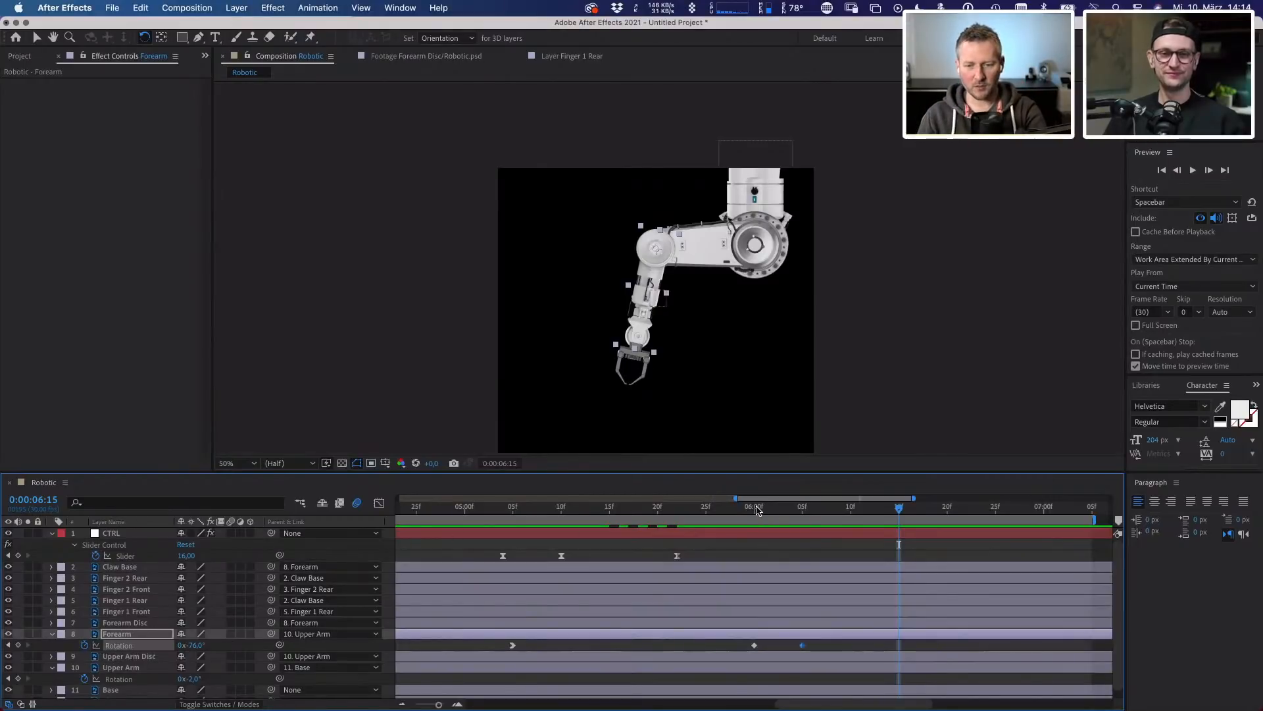
left_click_drag(190, 644, 686, 585)
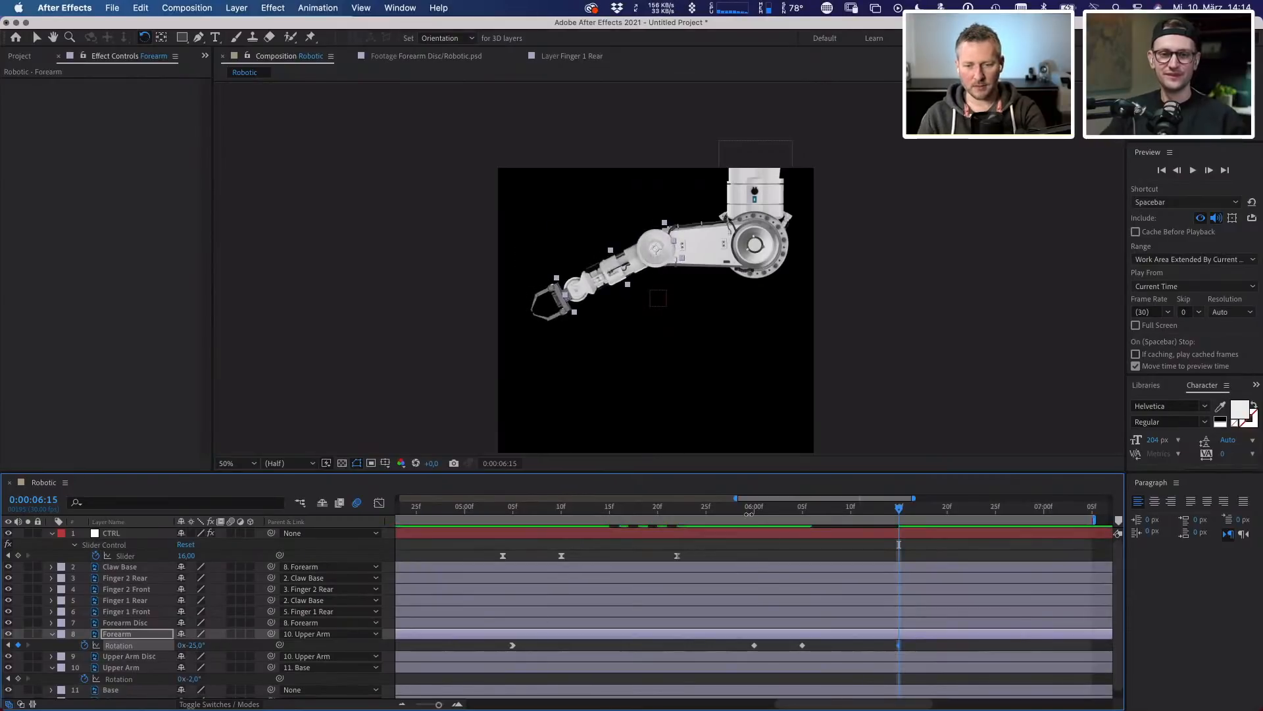
- Set the work area's start to 0:00:05:26 and play back the Forearm's new move
left_click(751, 512)
key("space")
left_click_drag(745, 516, 715, 514)
key("b")
key("space")
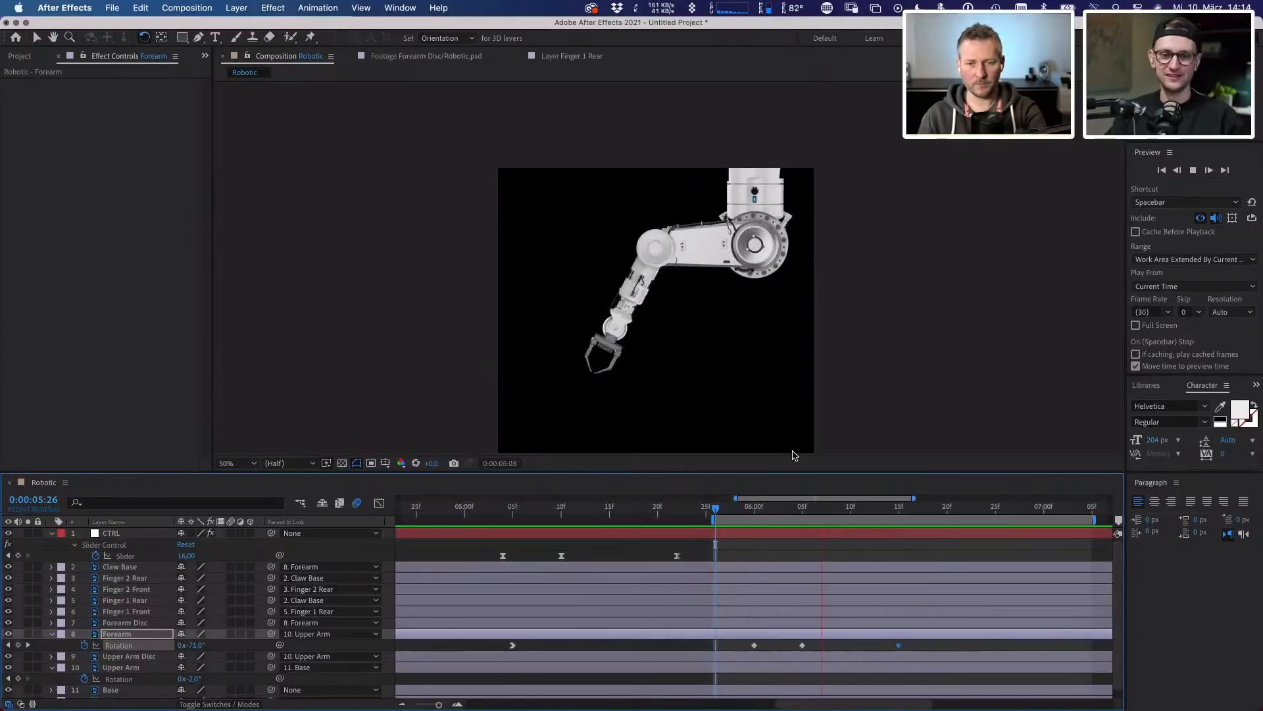
key("space")
- Apply Easy Ease Out to the Forearm rotation keyframe at 0:00:06:00 and play back the move
left_click(755, 514)
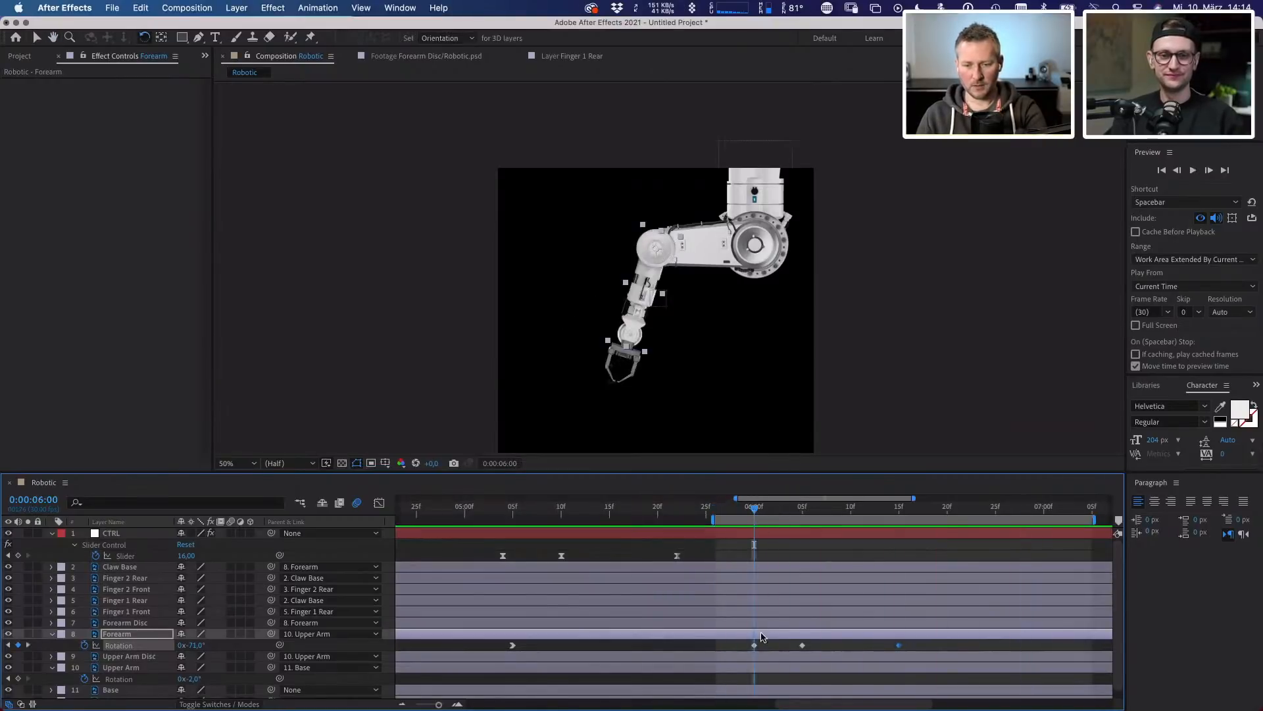
right_click(754, 645)
mouse_move(849, 687)
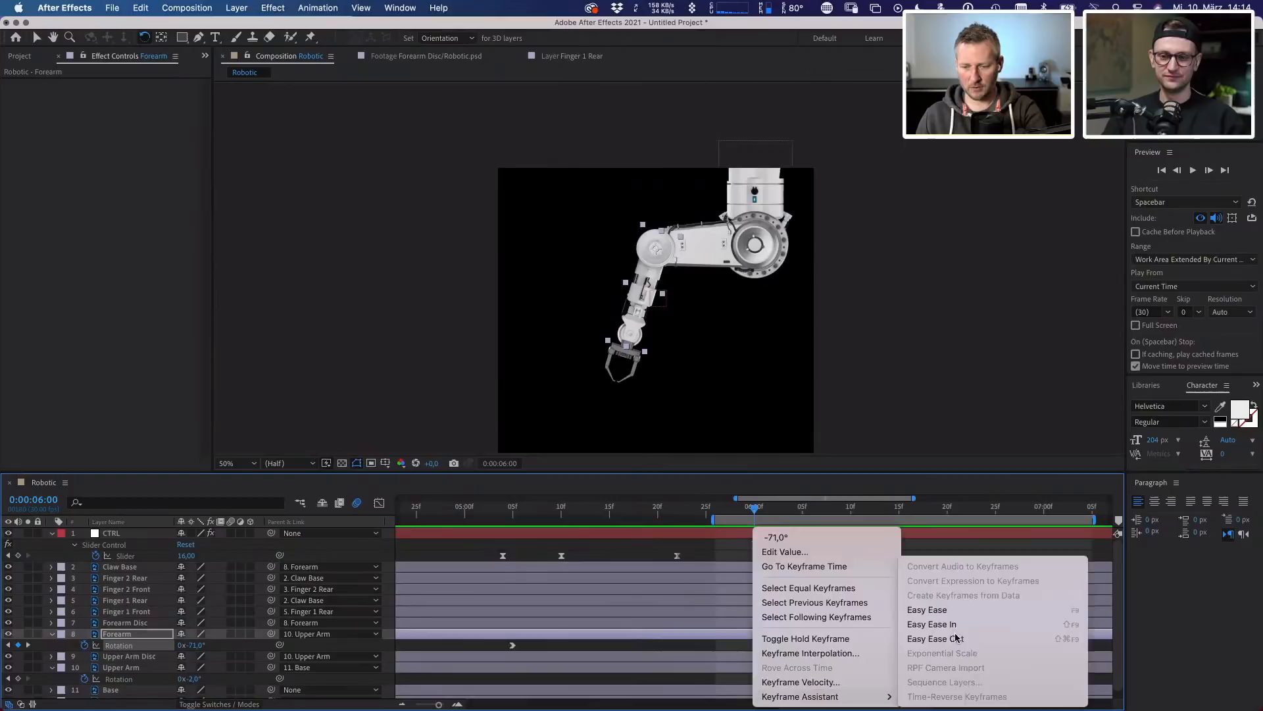
left_click(940, 546)
key("space")
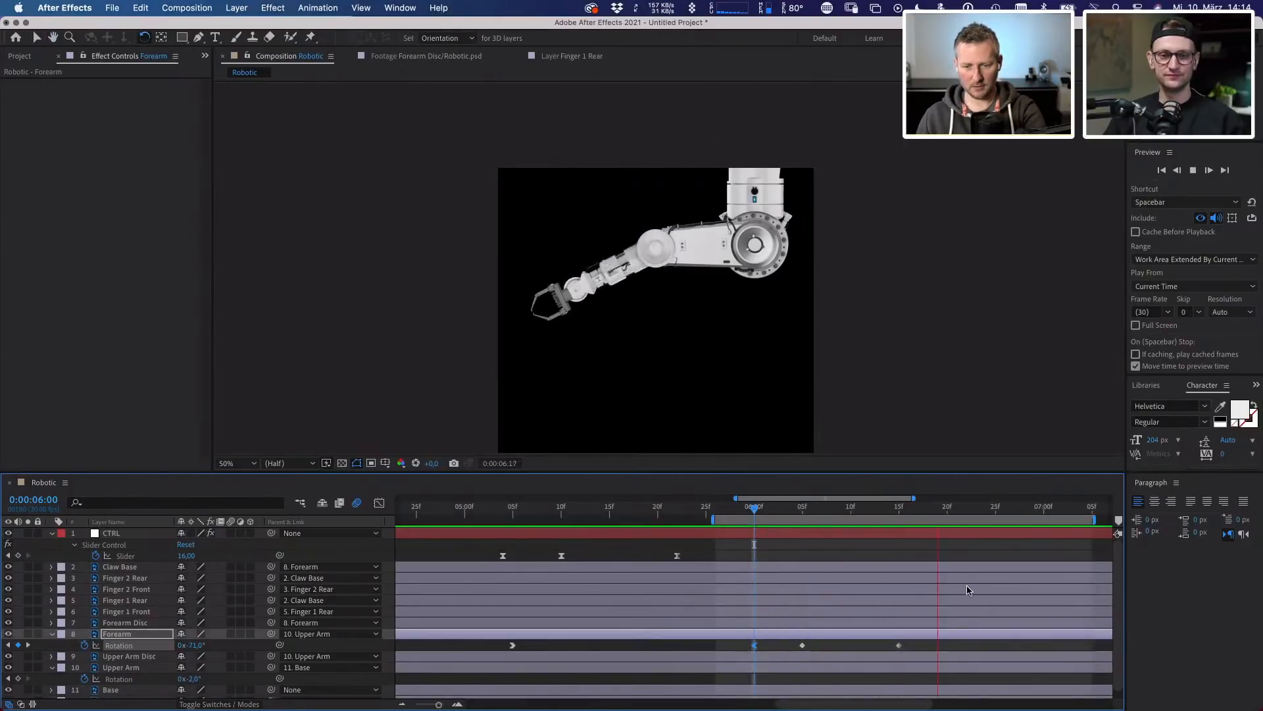
right_click(899, 646)
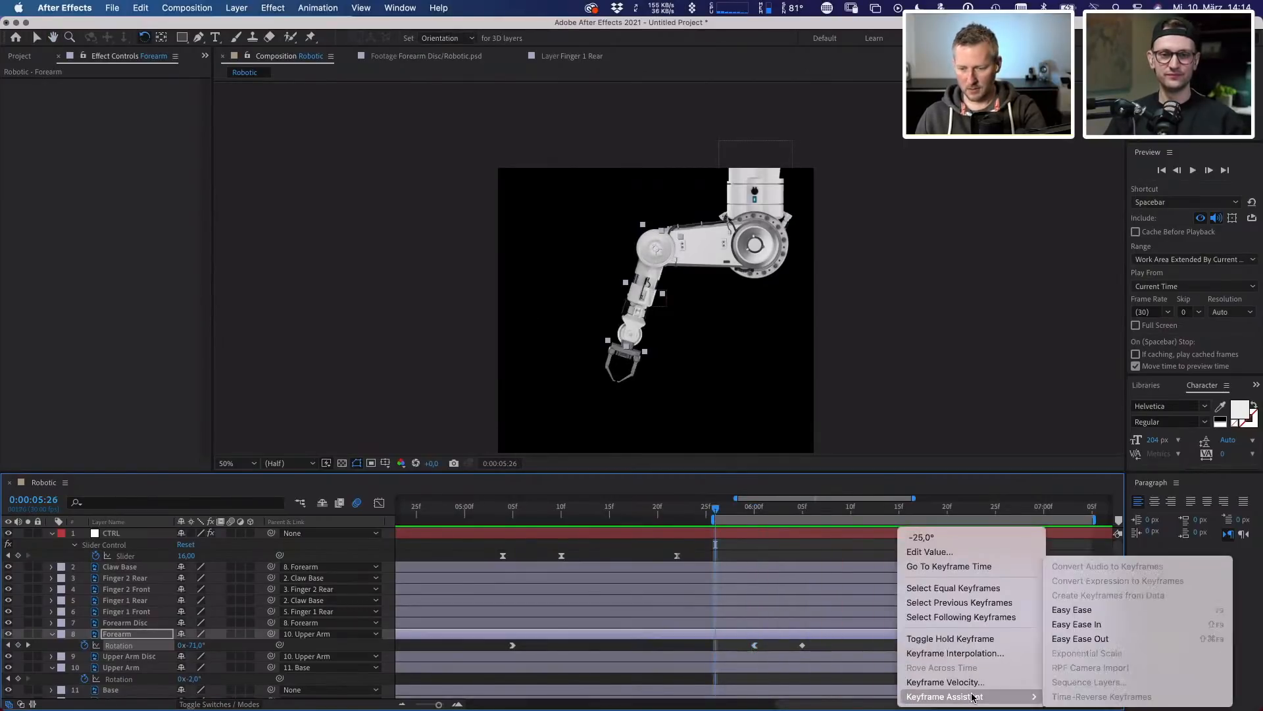
key("Escape")
- Add a Forearm rotation keyframe of -27° at 0:00:06:16
left_click(900, 508)
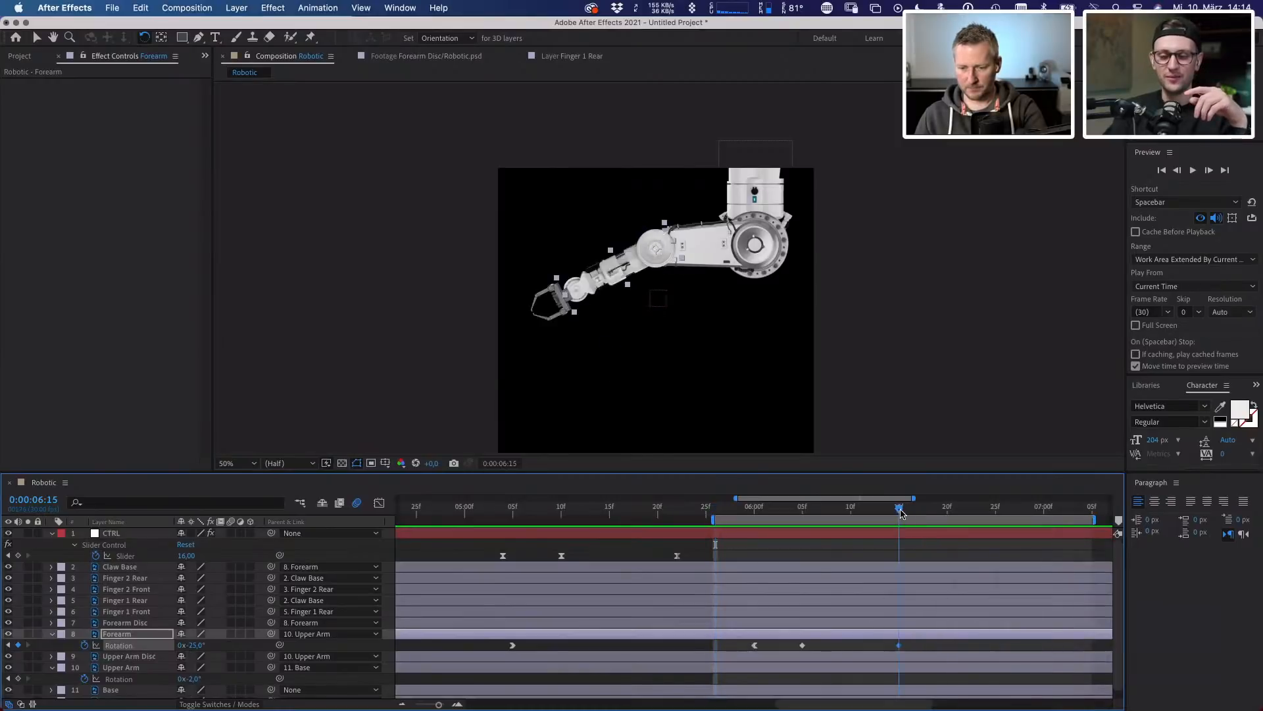
left_click(195, 645)
type("-23")
key("Return")
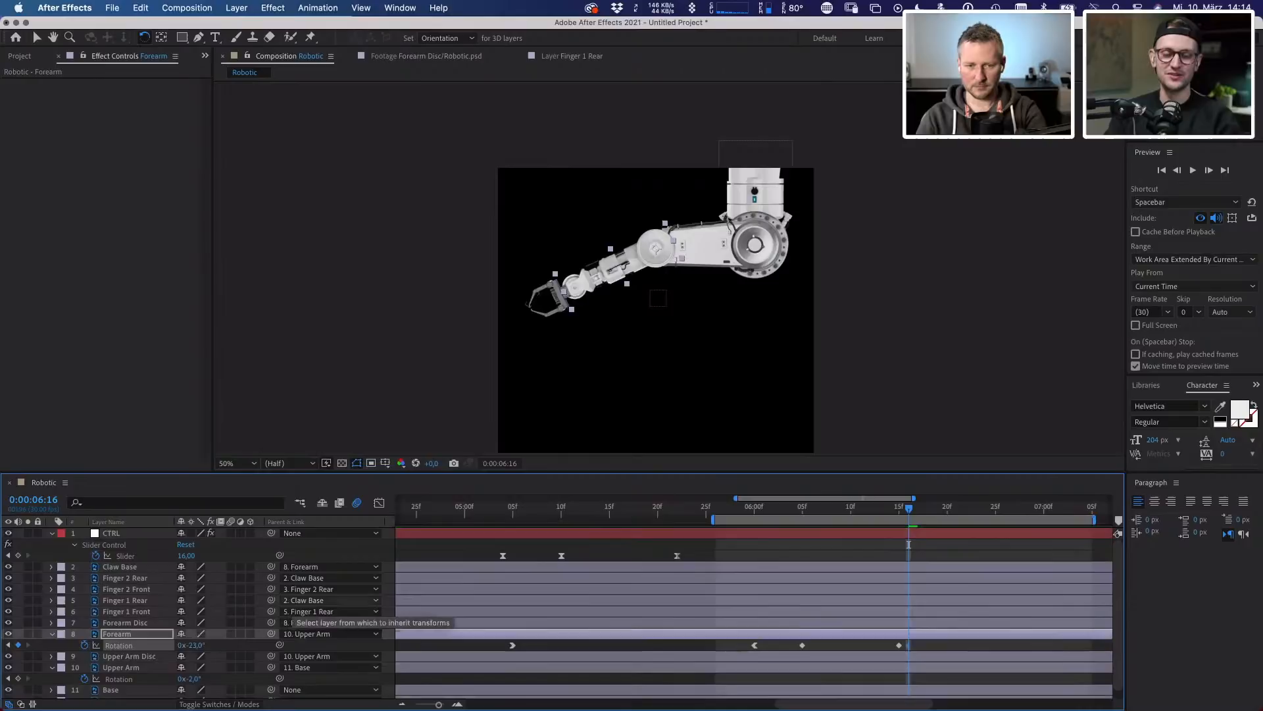
left_click(191, 646)
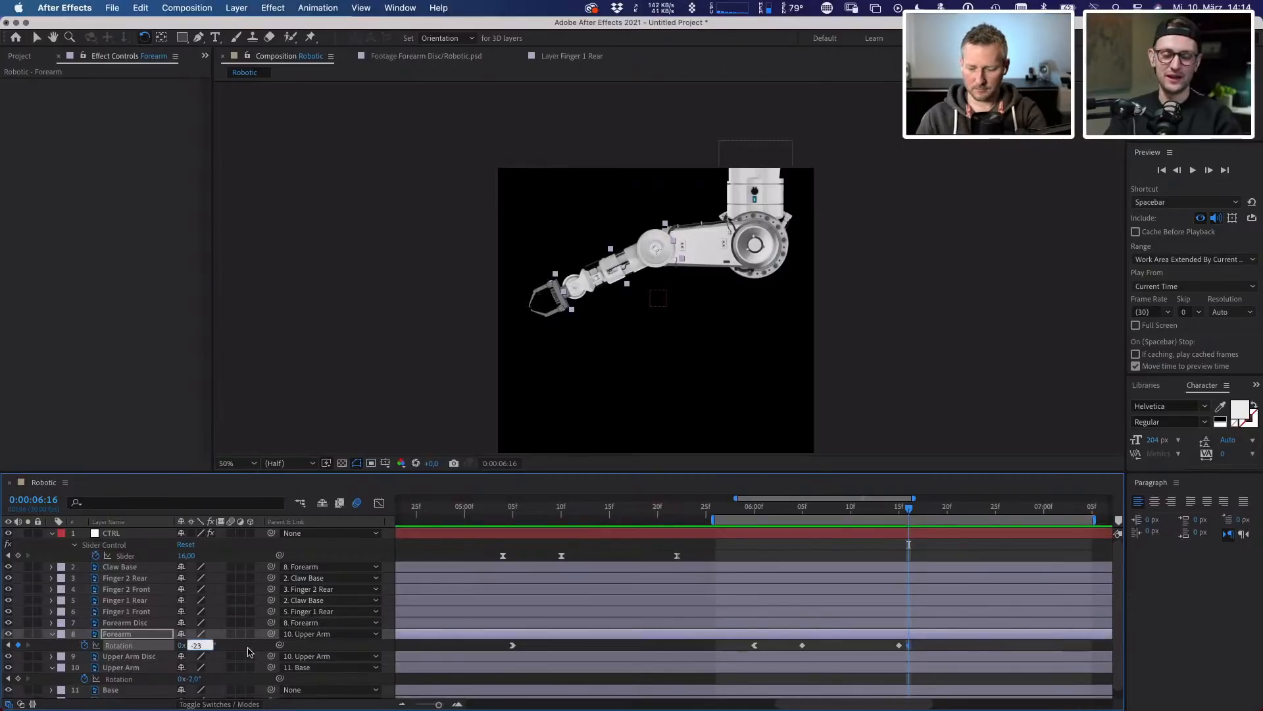
type("-27")
key("Return")
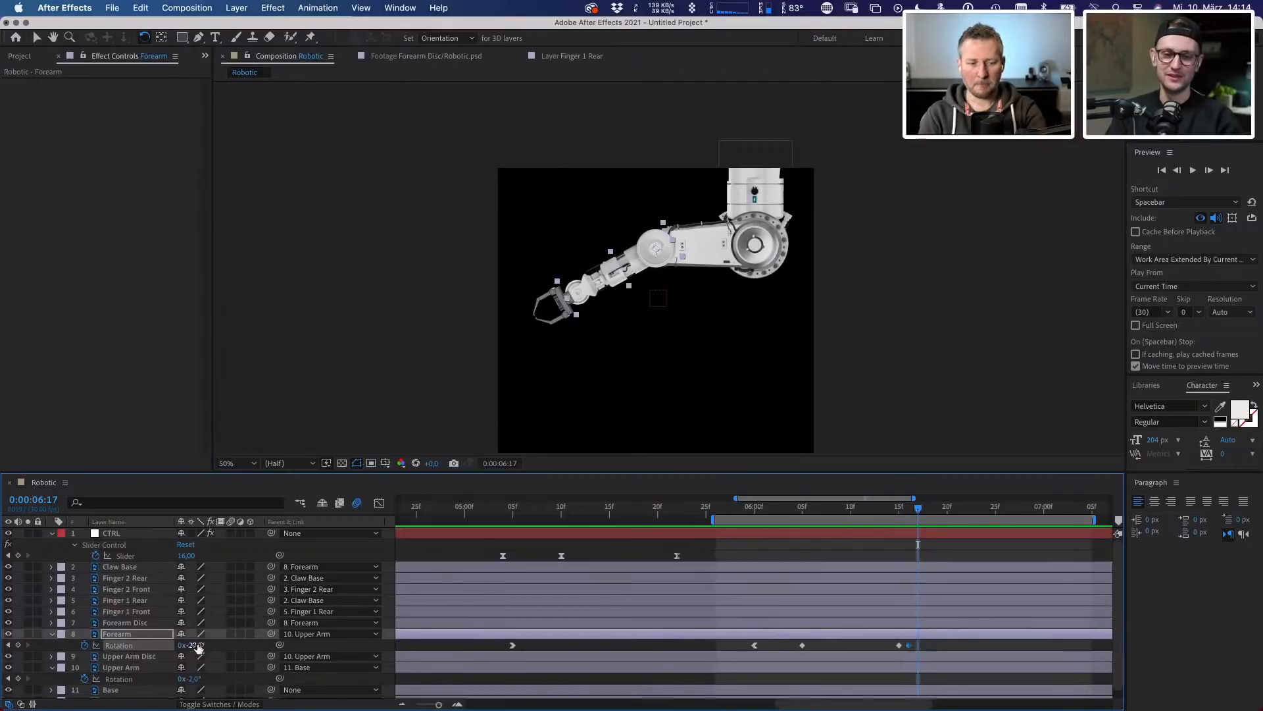
- Add a Forearm rotation keyframe of -25° at 0:00:06:17 and show the rotation curve in the Graph Editor
left_click(196, 646)
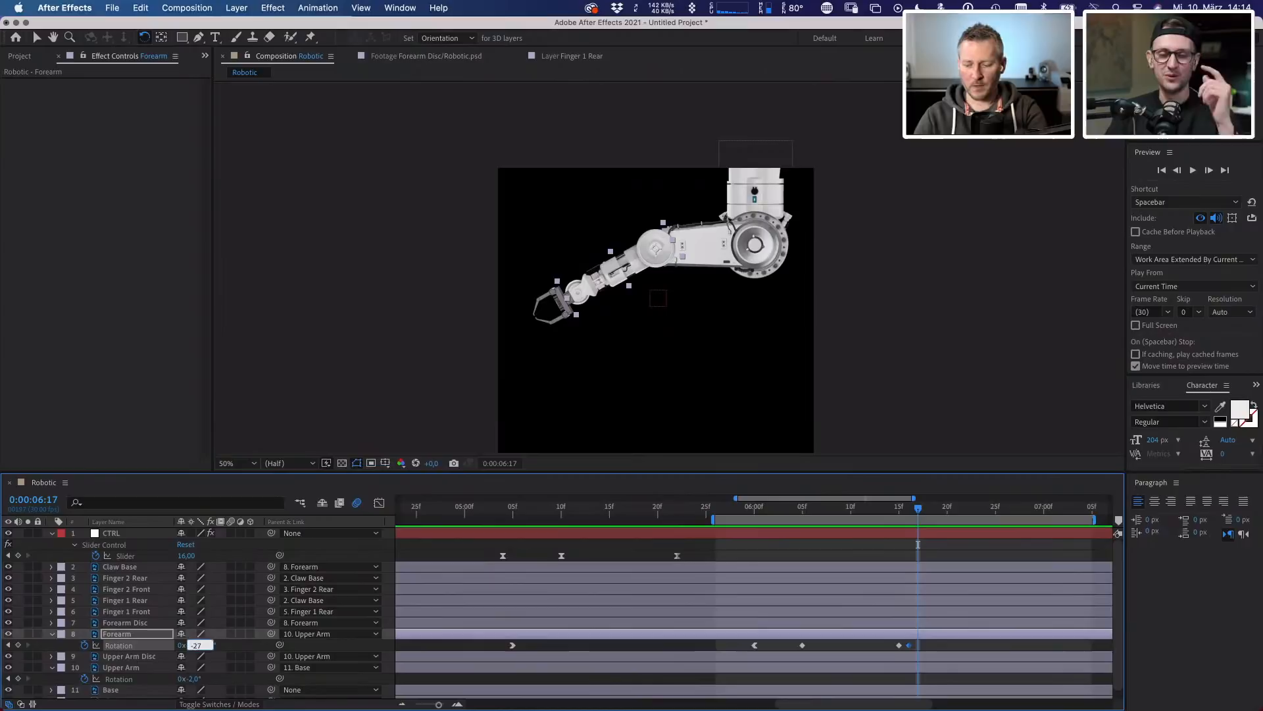
type("-2")
key("Return")
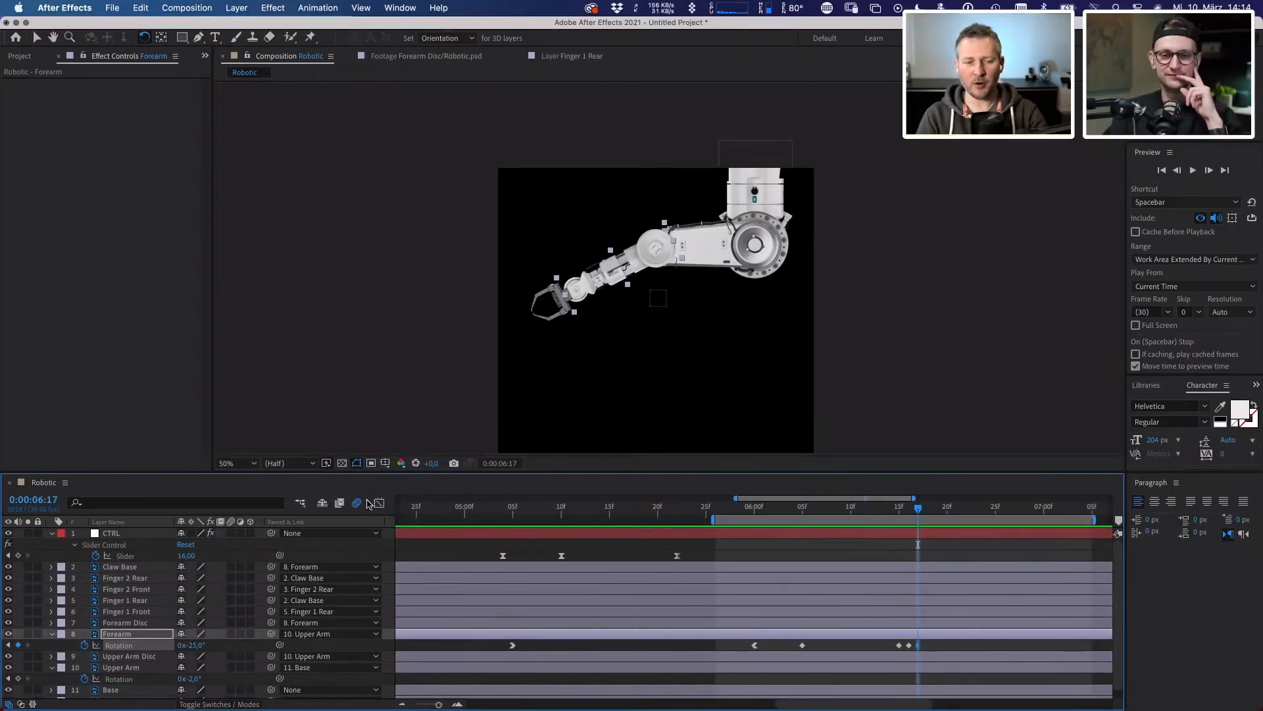
left_click(377, 503)
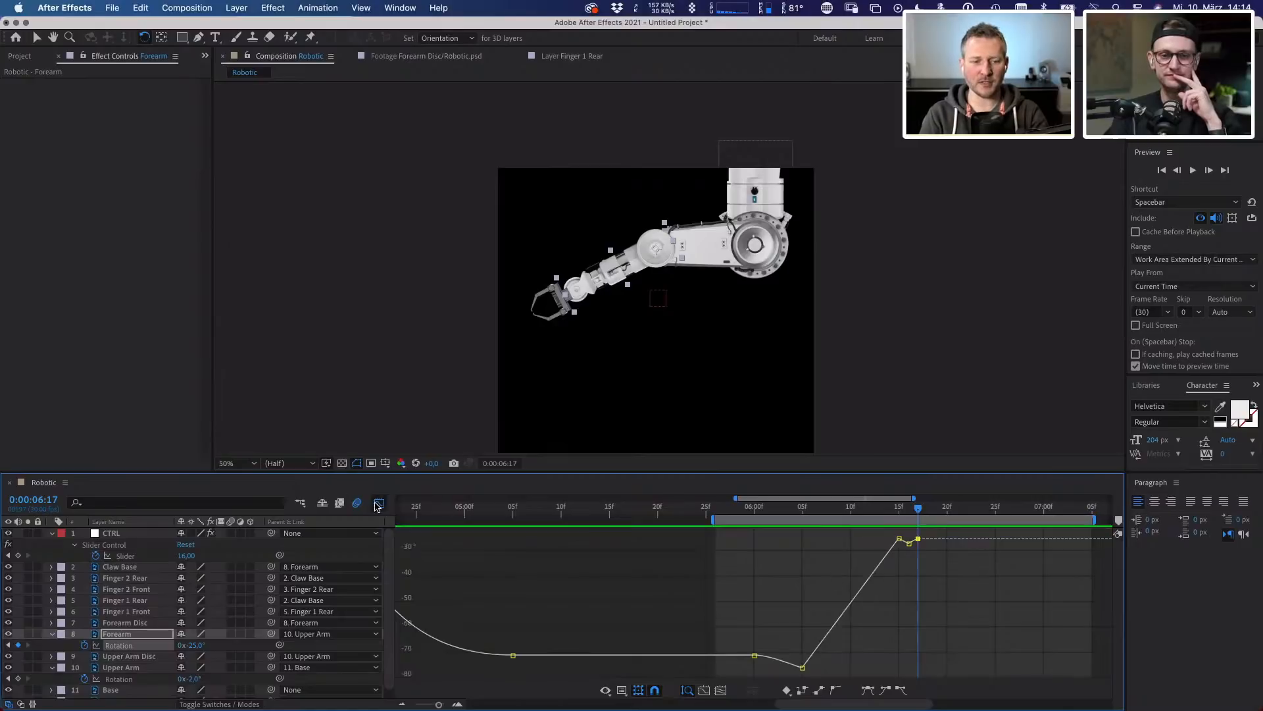
- Close the Graph Editor, set the work area's end to 0:00:06:21 and play back the Forearm's move
left_click(379, 503)
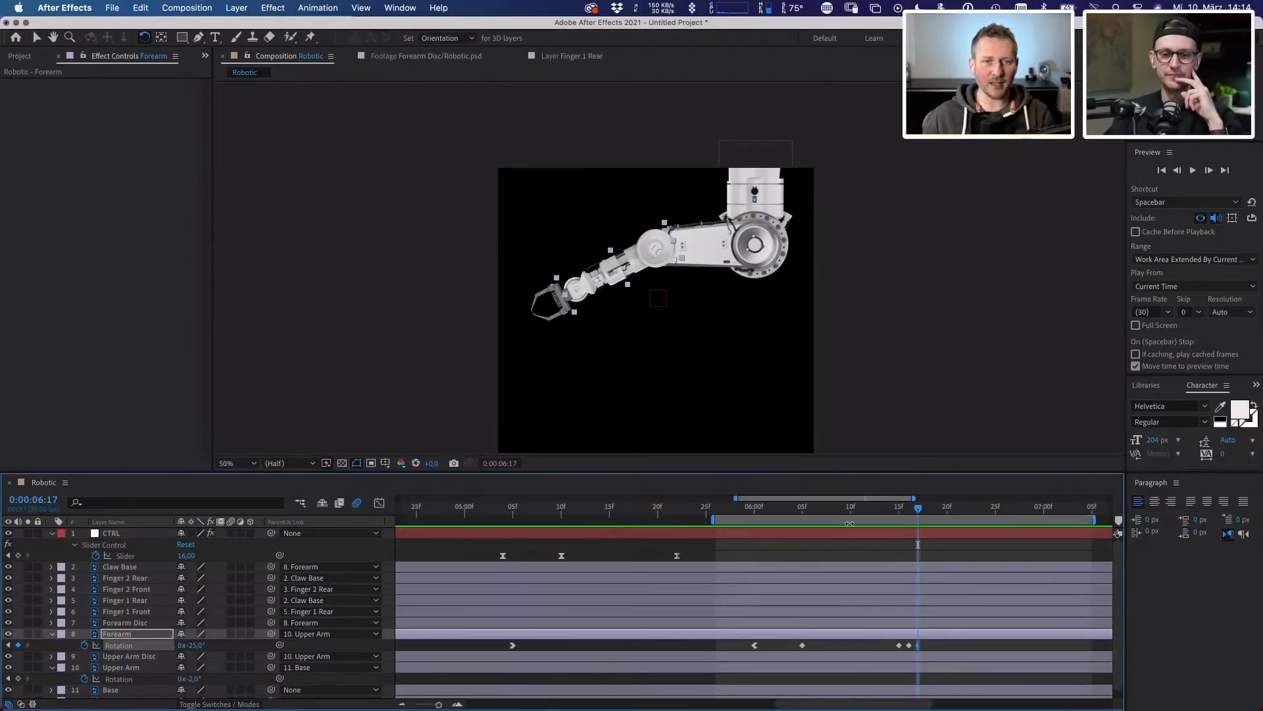
left_click_drag(895, 517, 958, 519)
key("n")
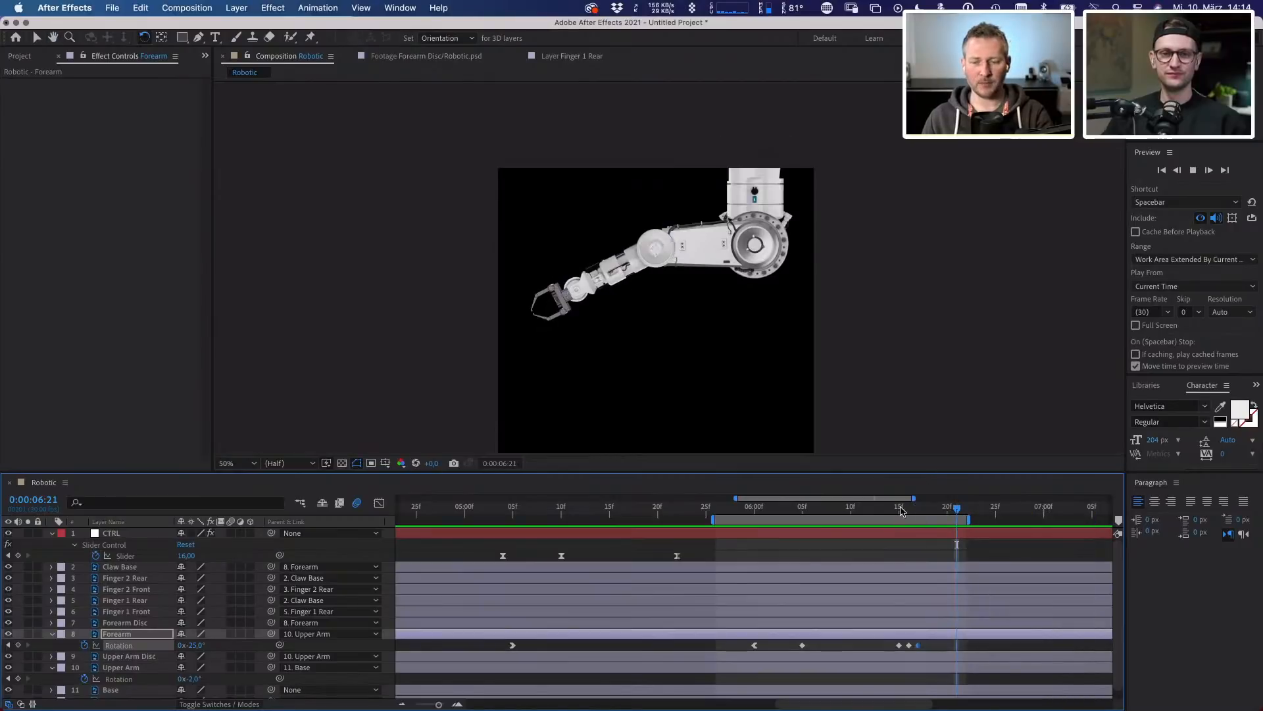
key("space")
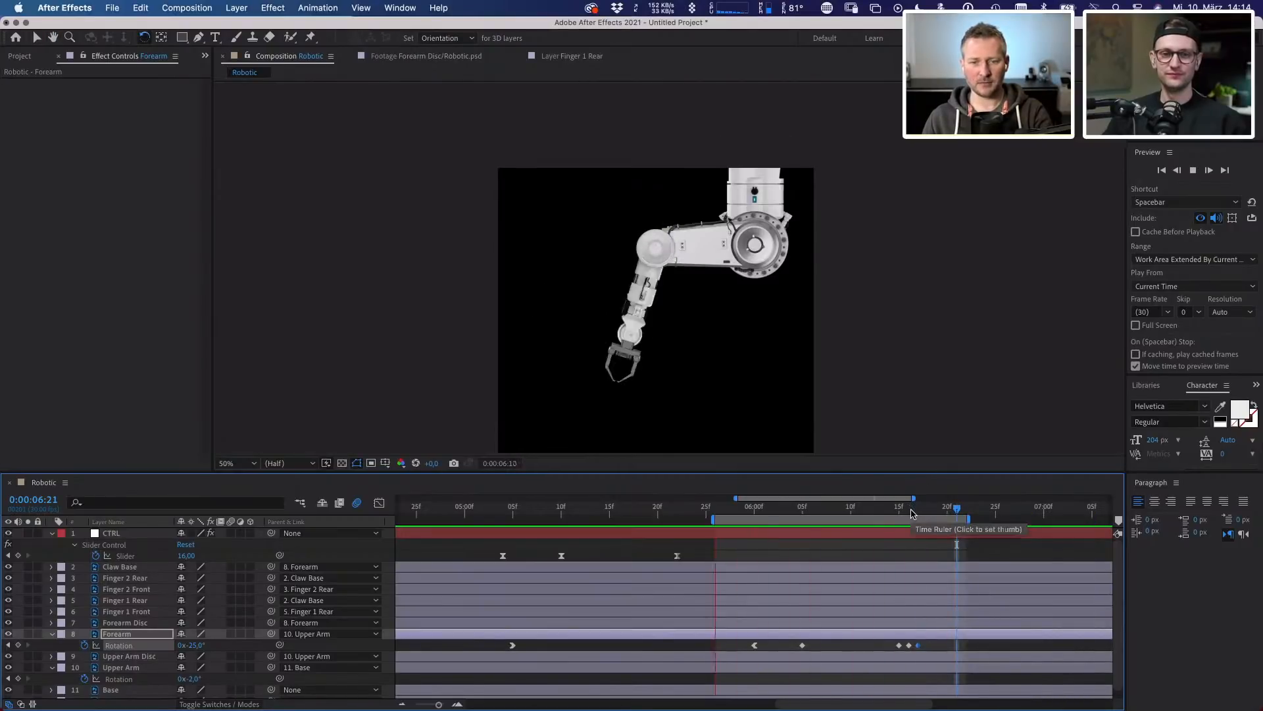
key("space")
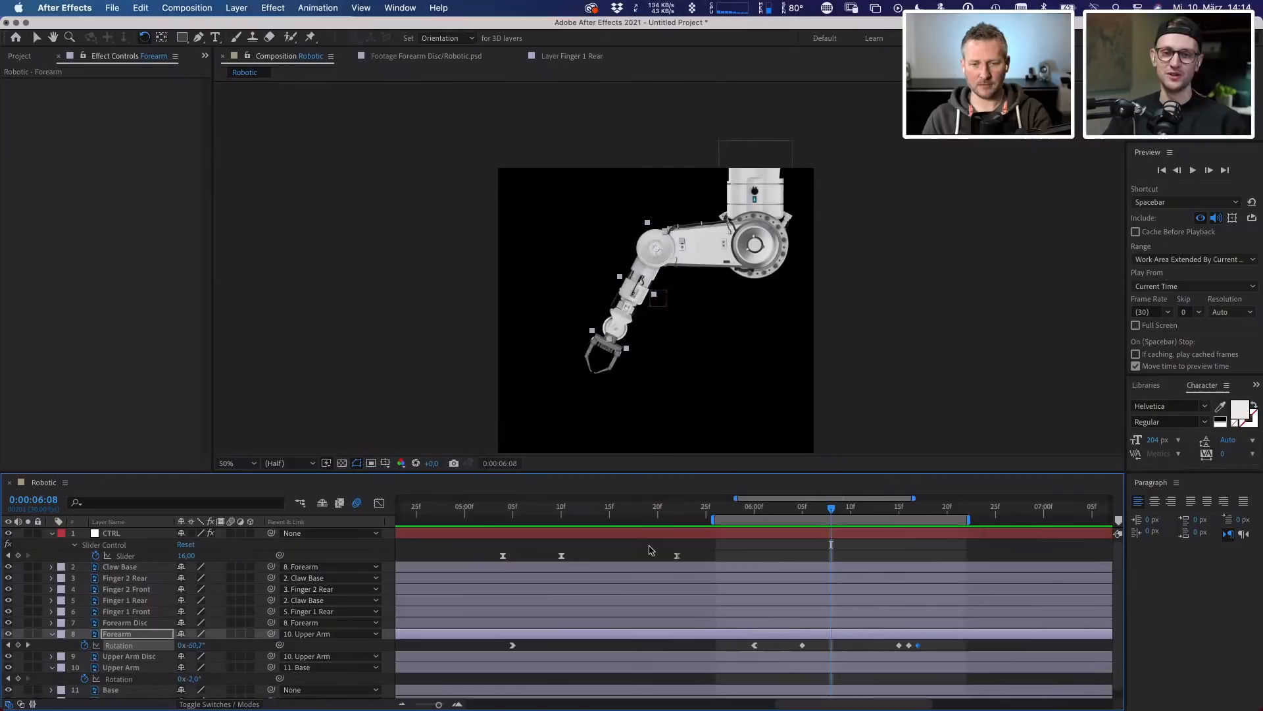
- Move the Forearm rotation keyframes at 0:00:06:15 and 0:00:06:17 to 0:00:06:14 and 0:00:06:18, and play back the recoil
key("/")
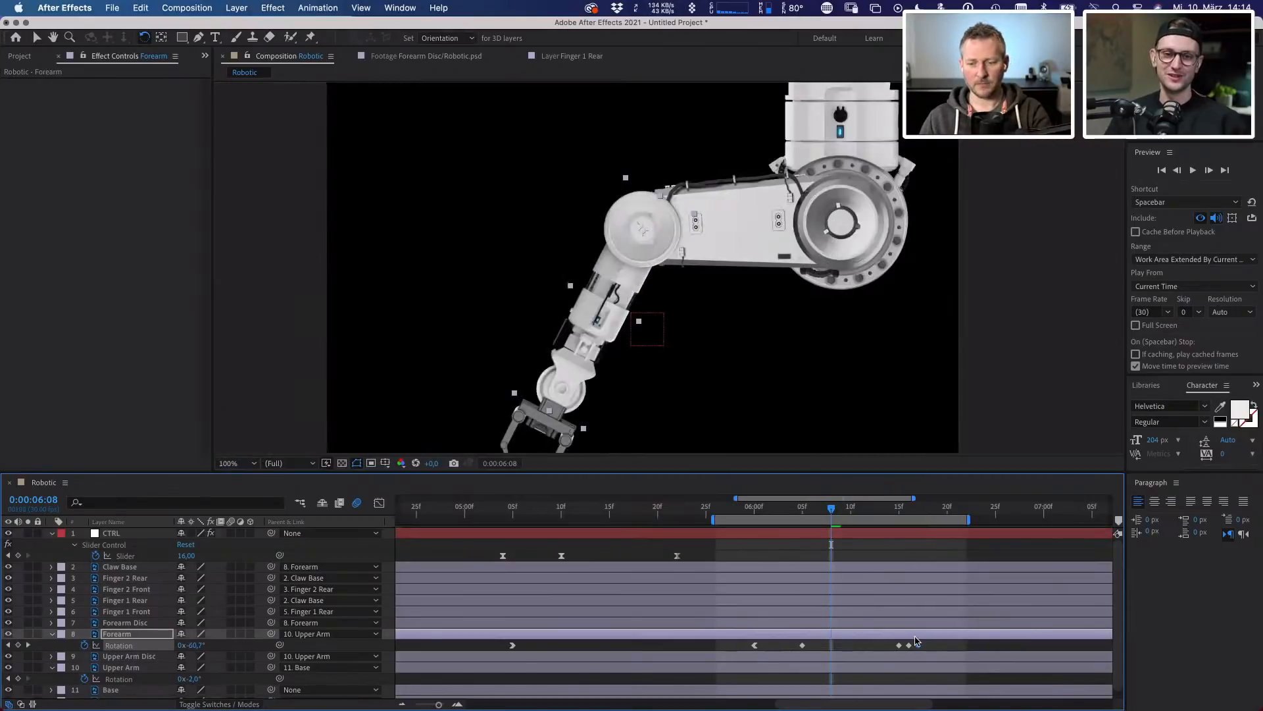
left_click(898, 644, "shift")
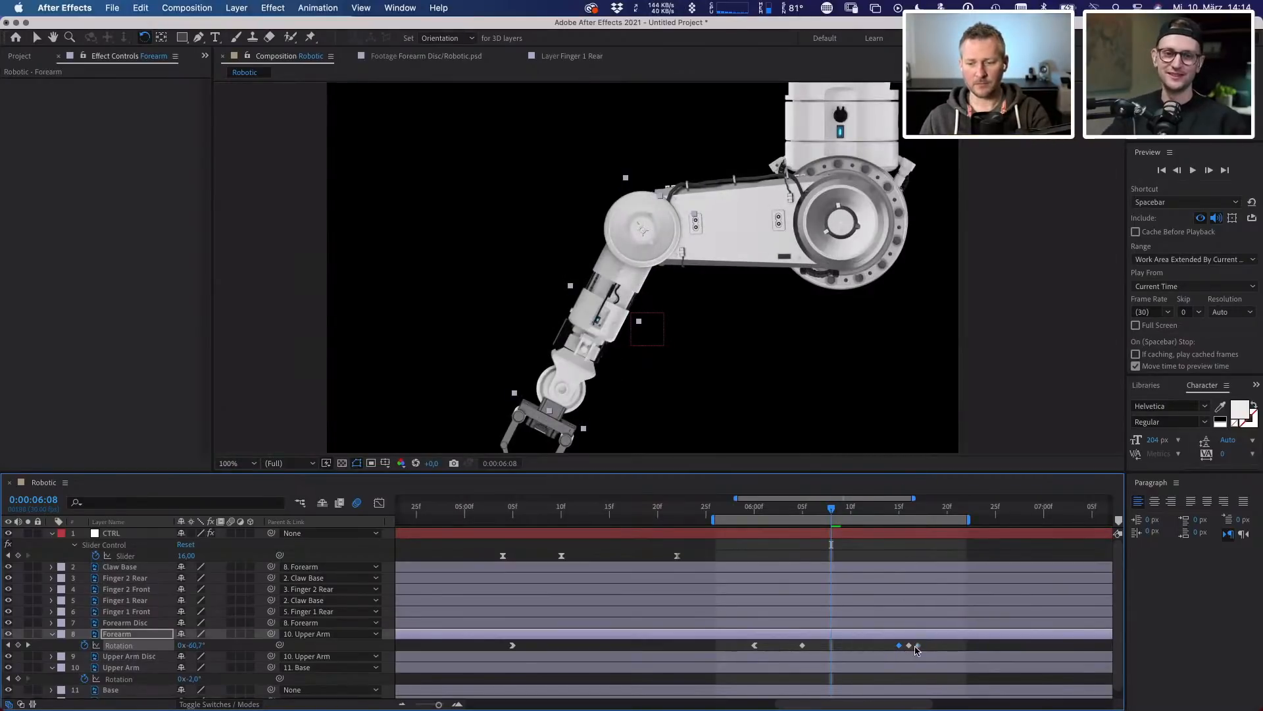
left_click_drag(916, 646, 889, 647)
key("space")
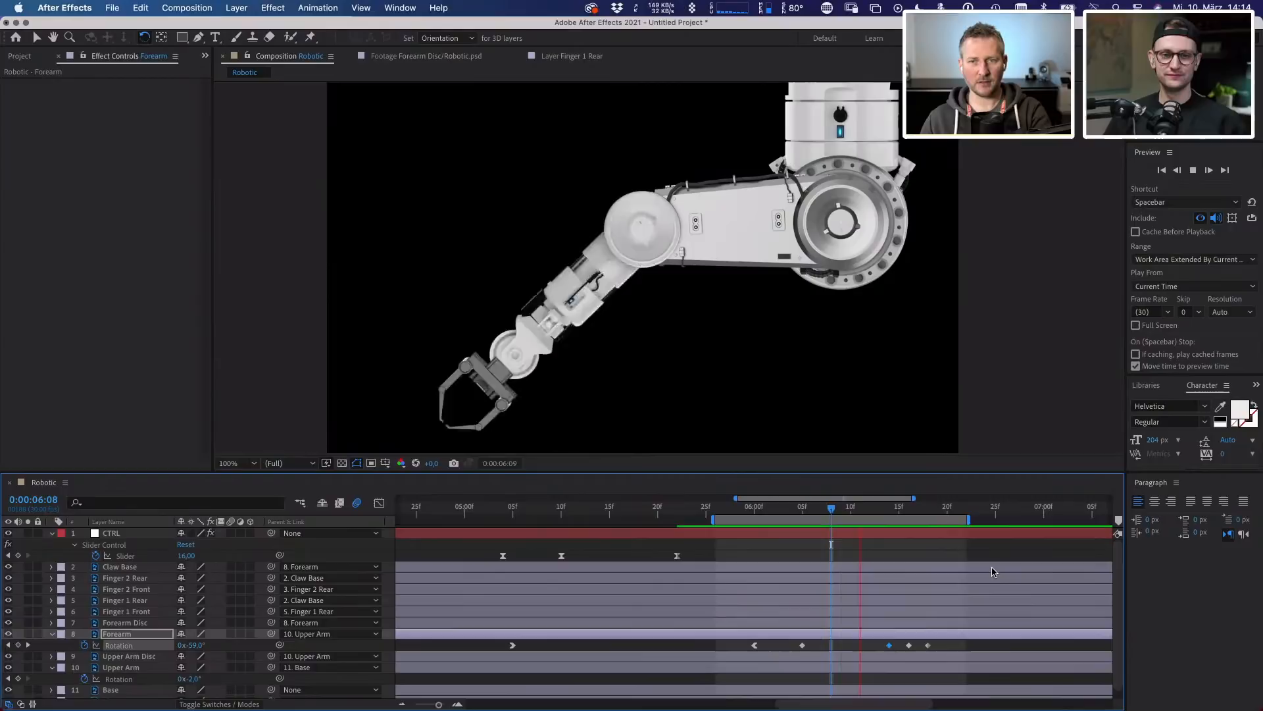
key("space")
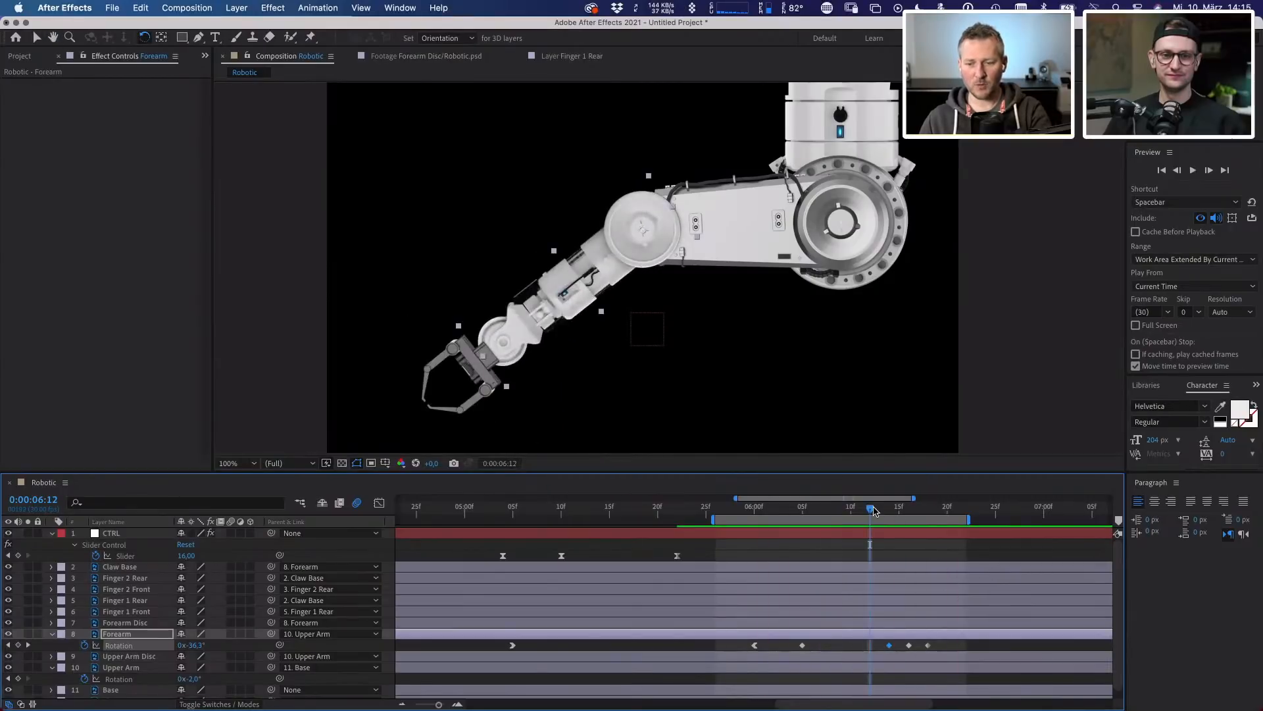
- Examine the Forearm's recoil between 0:00:06:14 and 0:00:06:18 by scrubbing its keyframes and playing back the move
left_click_drag(874, 511, 909, 511)
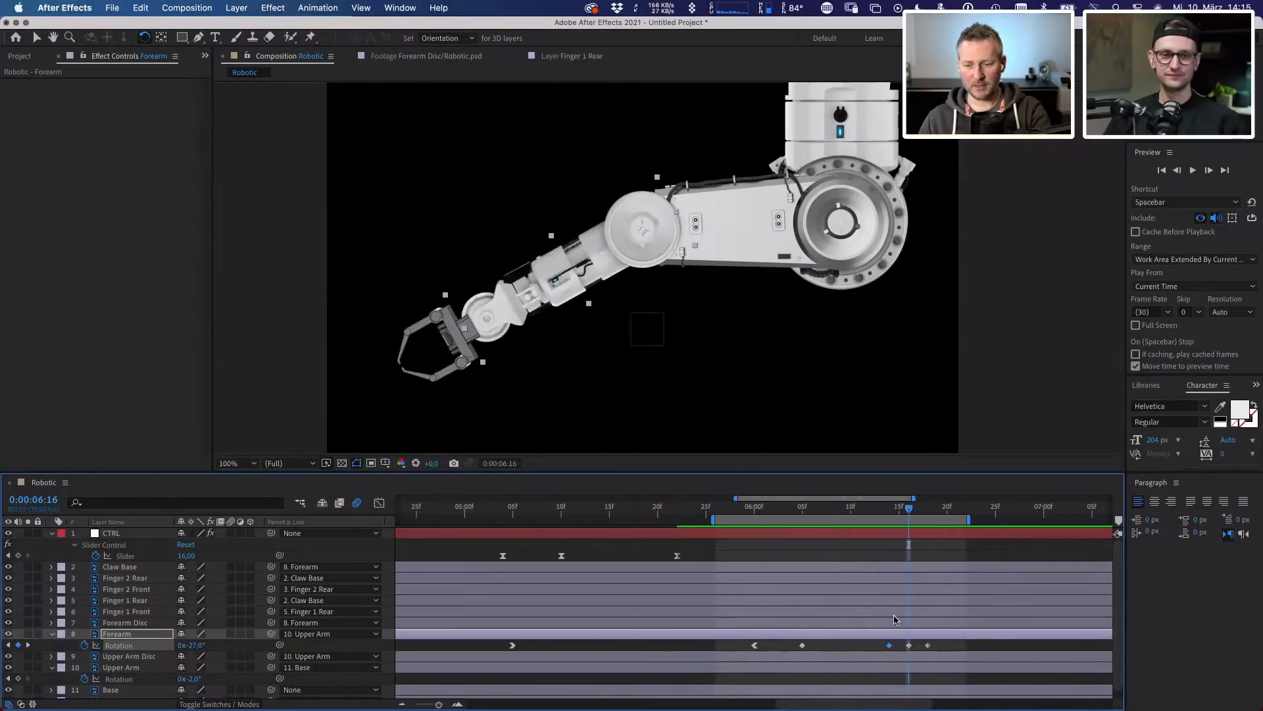
left_click(889, 508)
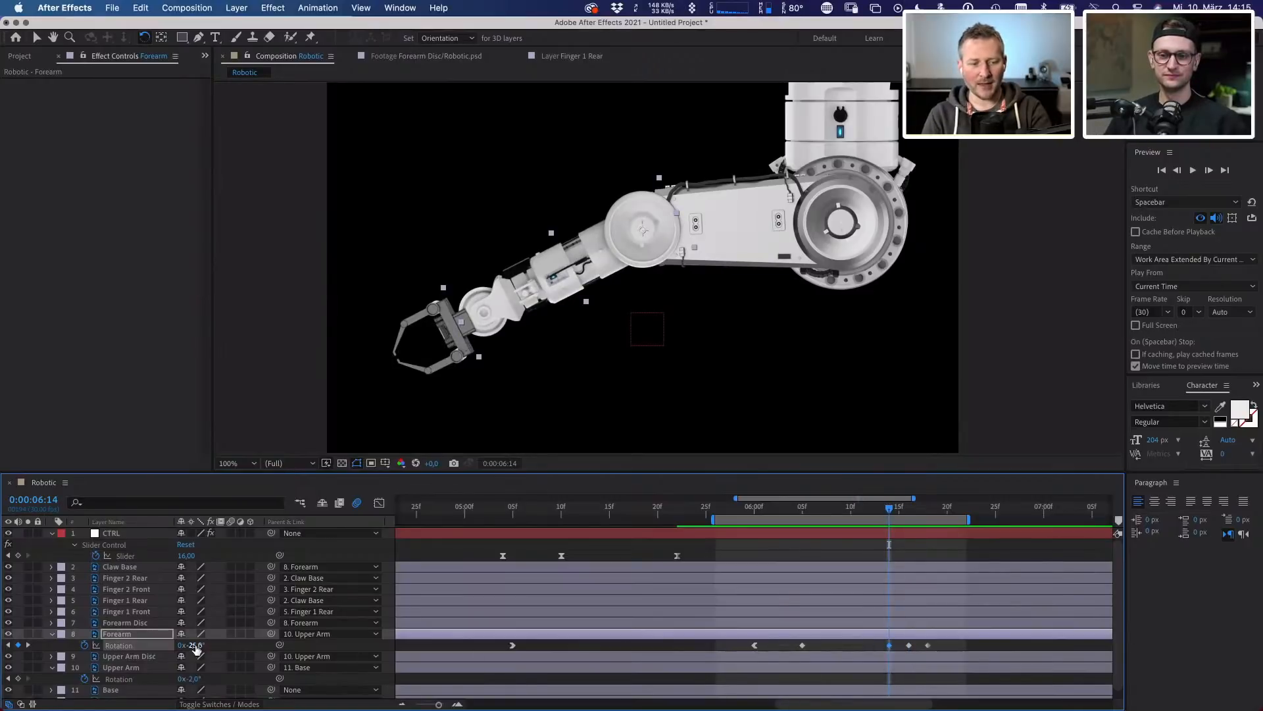
left_click_drag(889, 512, 910, 514)
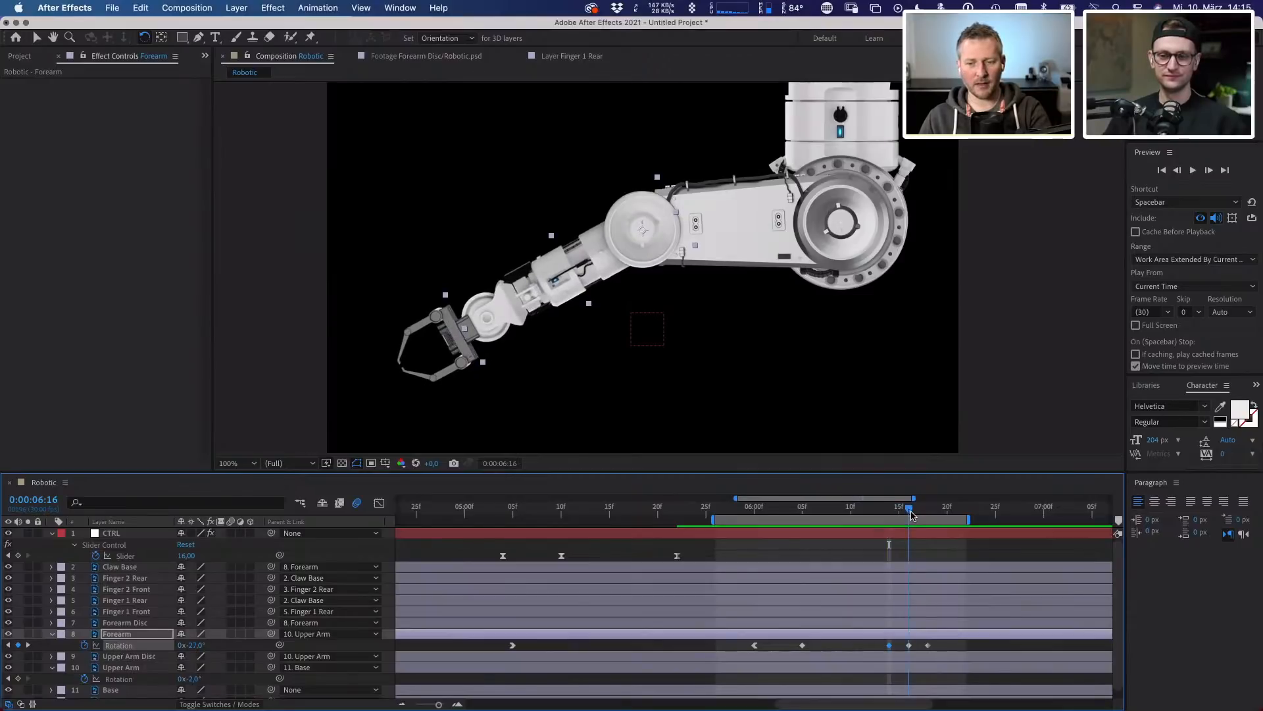
mouse_move(913, 517)
left_mouse_down()
mouse_move(931, 521)
mouse_move(870, 521)
mouse_move(923, 519)
left_mouse_up()
key("space")
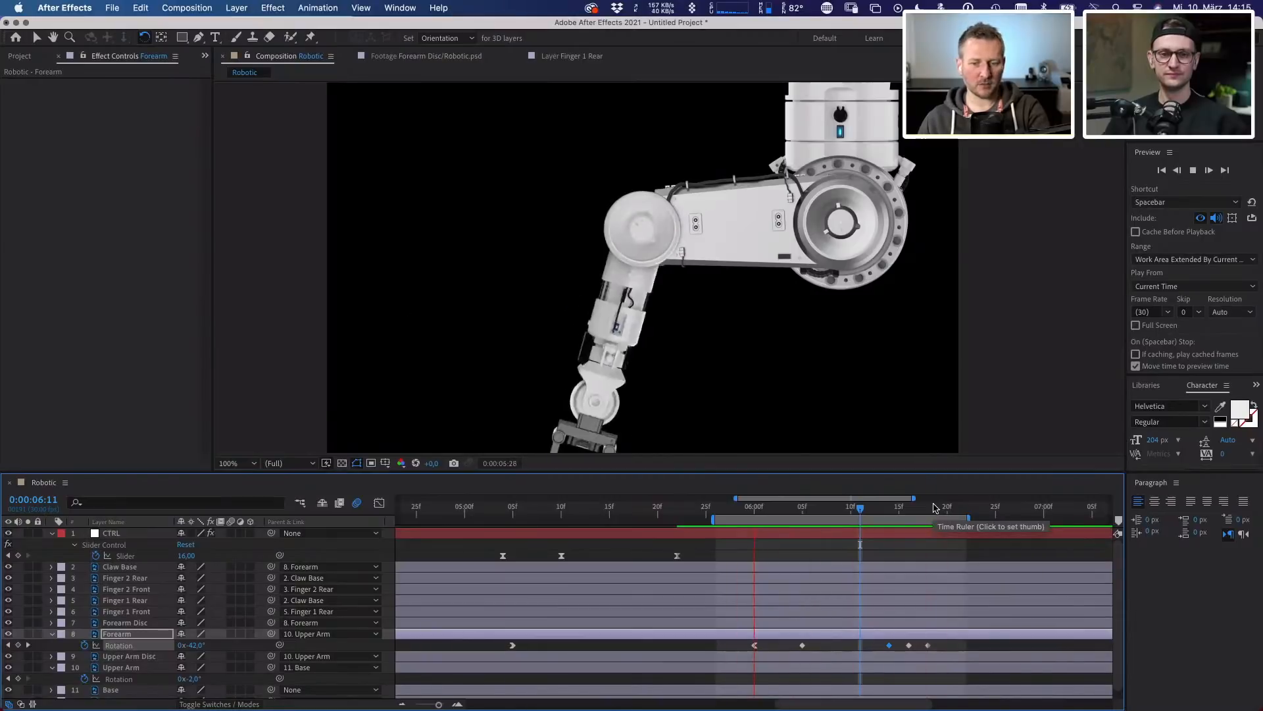
- Apply Easy Ease In to the Forearm's last rotation keyframe, moved to 0:00:06:19, and play back the result
left_click(928, 645)
right_click(927, 648)
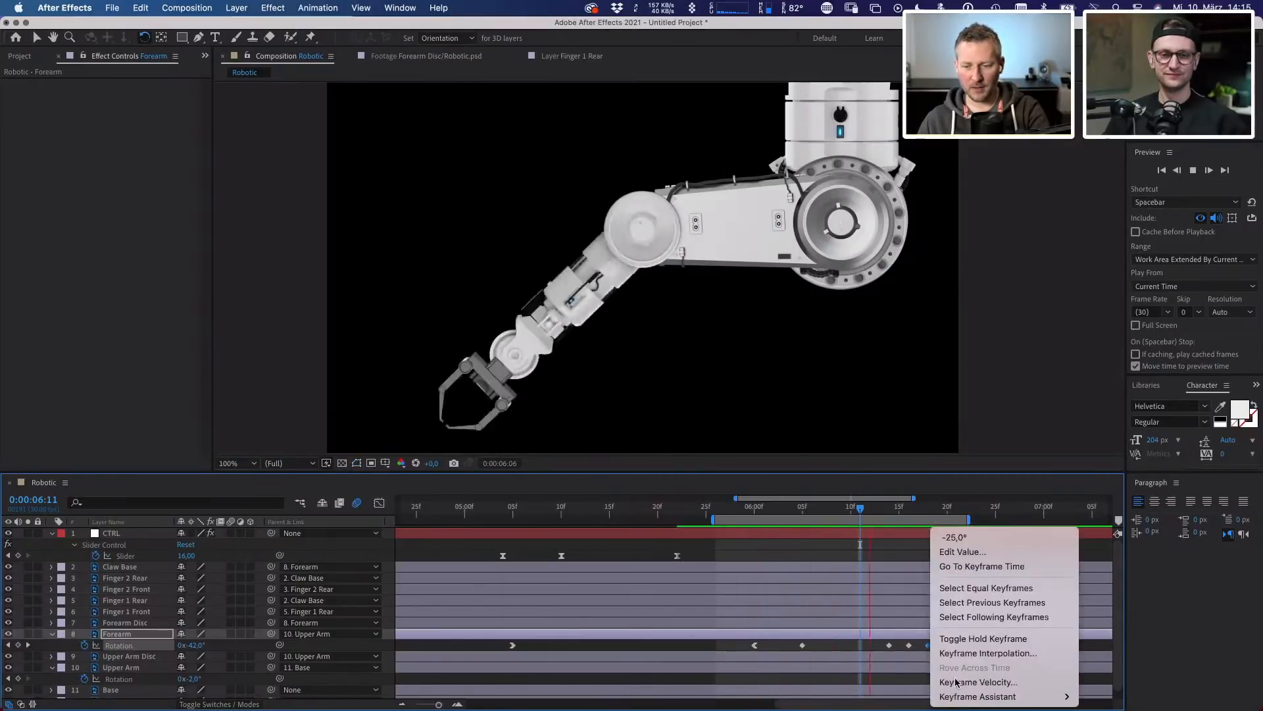
mouse_move(978, 696)
left_click(829, 624)
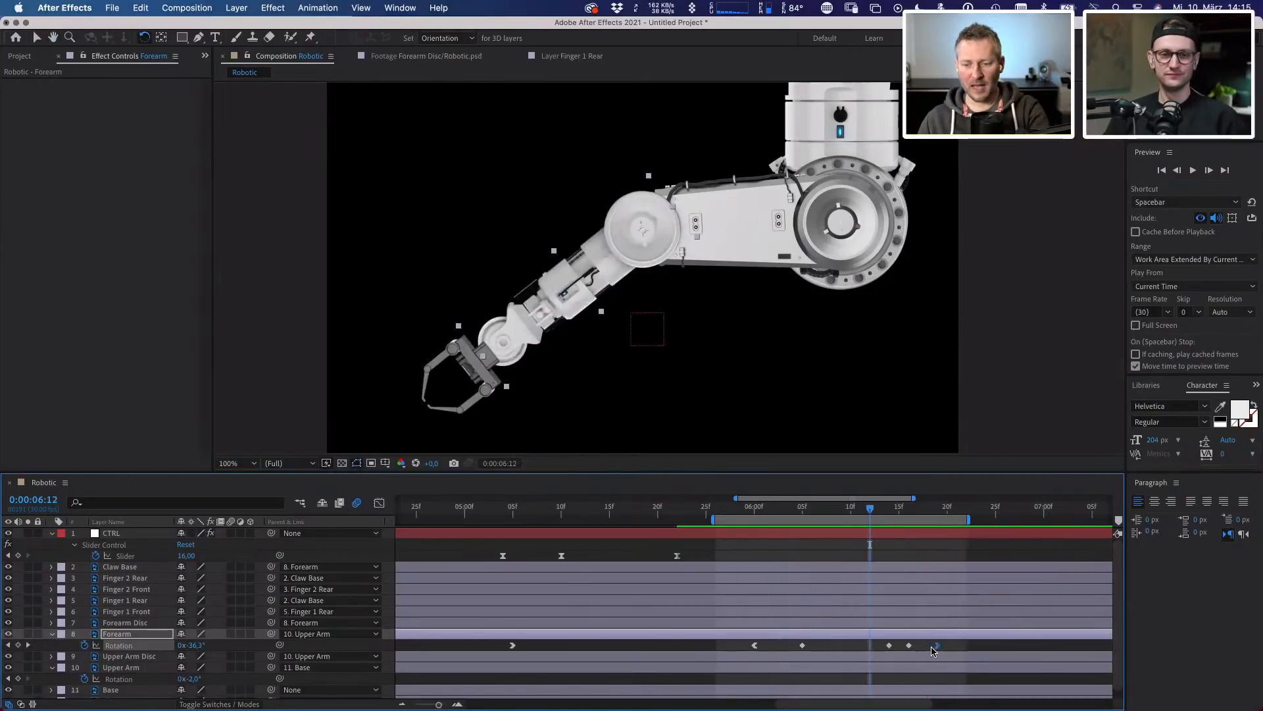
key("space")
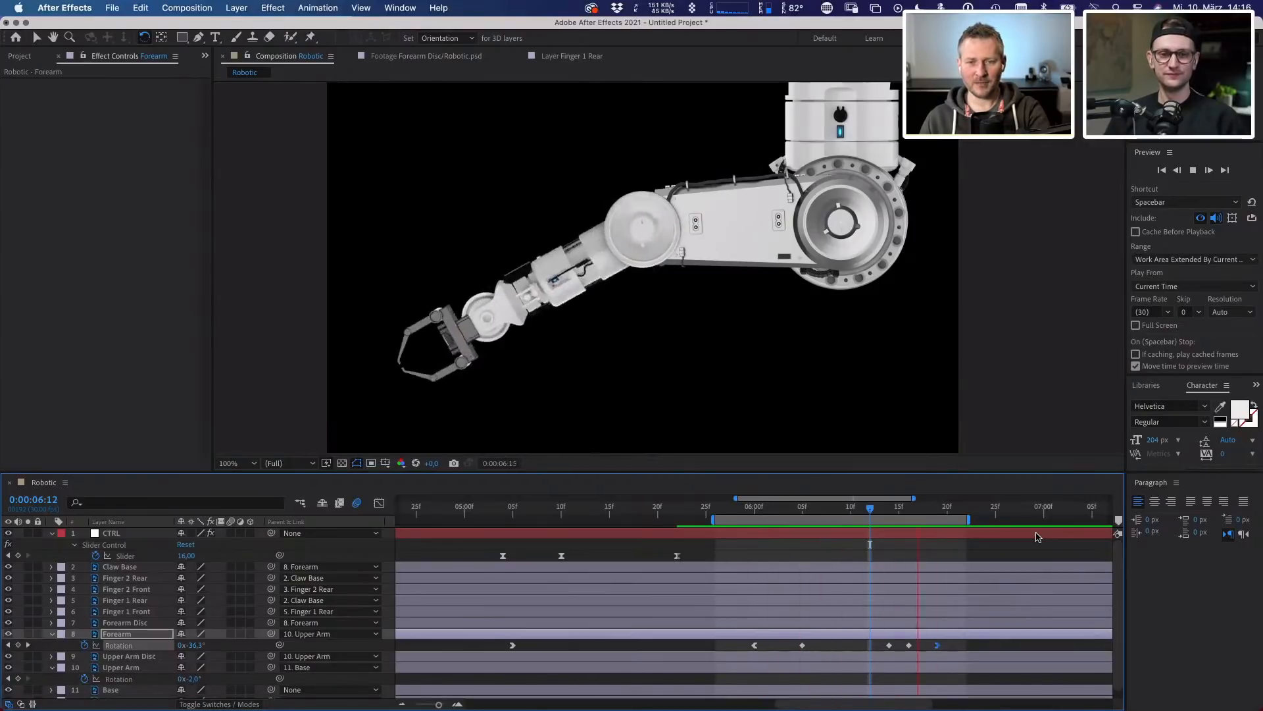
key("space")
- Set the work area's start to 0:00:00:00 with the full composition length shown in the timeline
left_click_drag(513, 513, 389, 491)
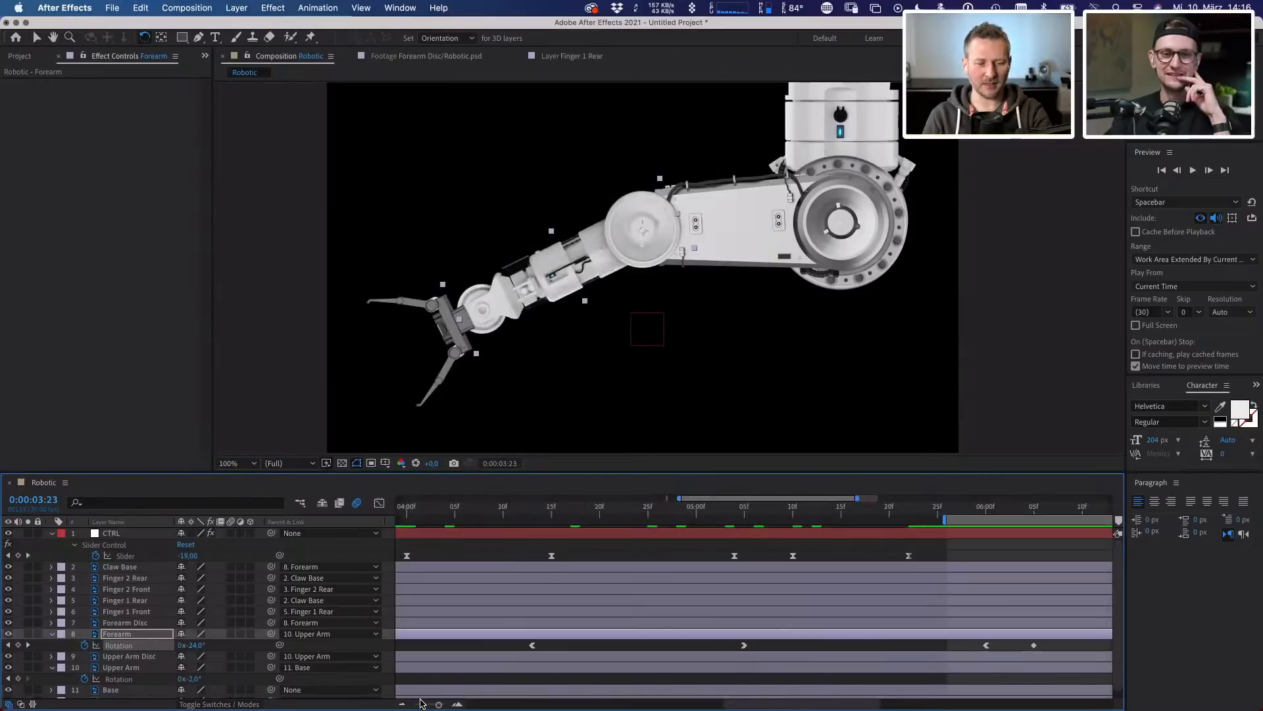
left_click_drag(420, 703, 410, 705)
left_click_drag(413, 512, 381, 513)
key("b")
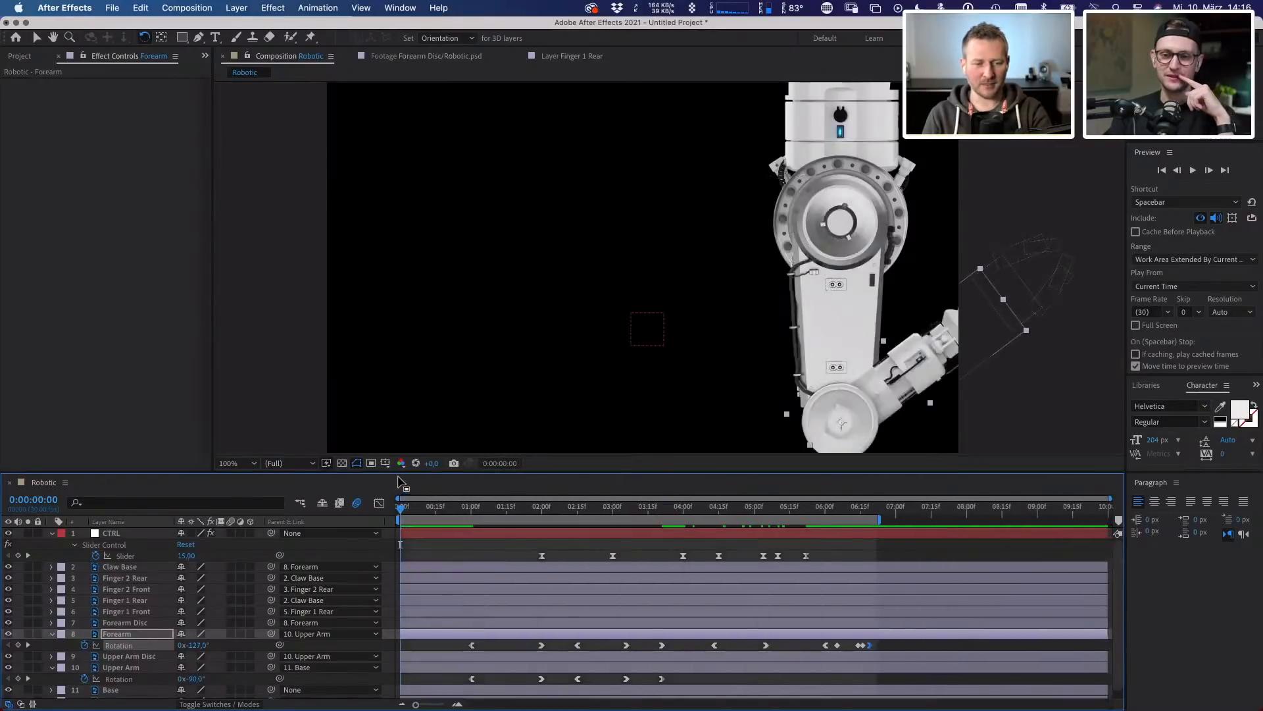
- Collapse the Robotic Layers folder in the project and play back the whole arm animation from the start
left_click(22, 56)
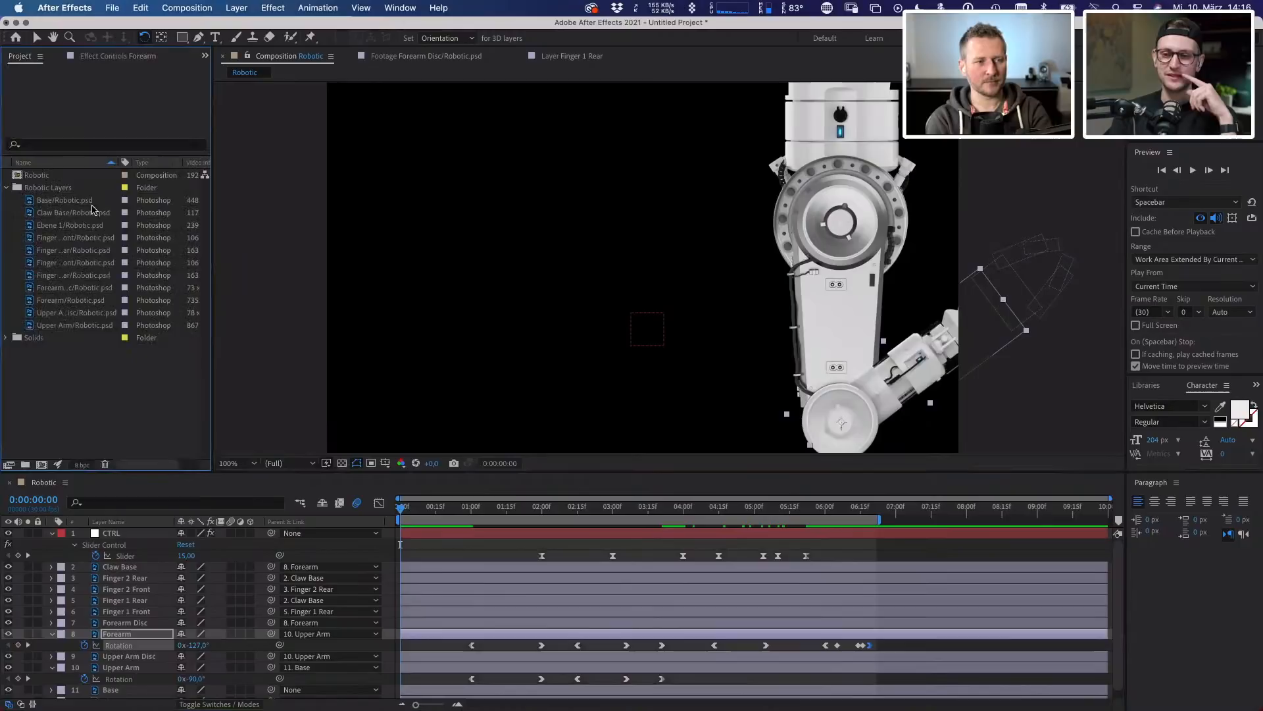
left_click(7, 188)
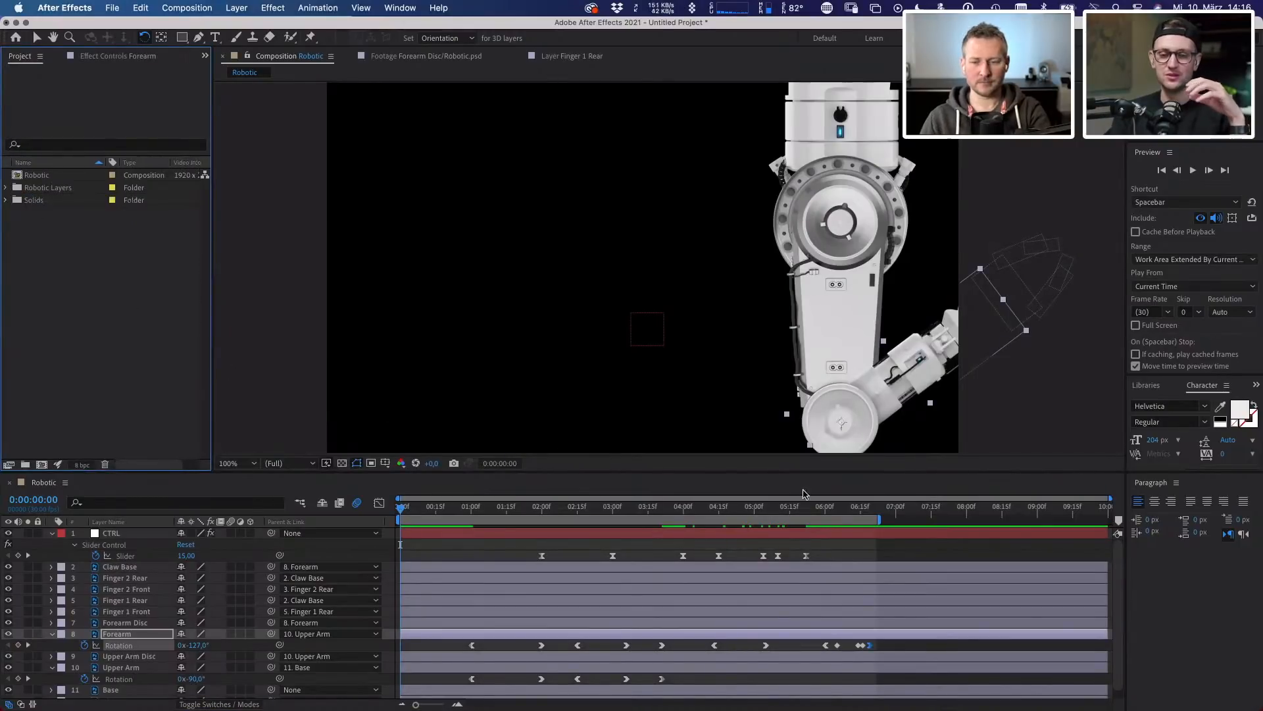
key("space")
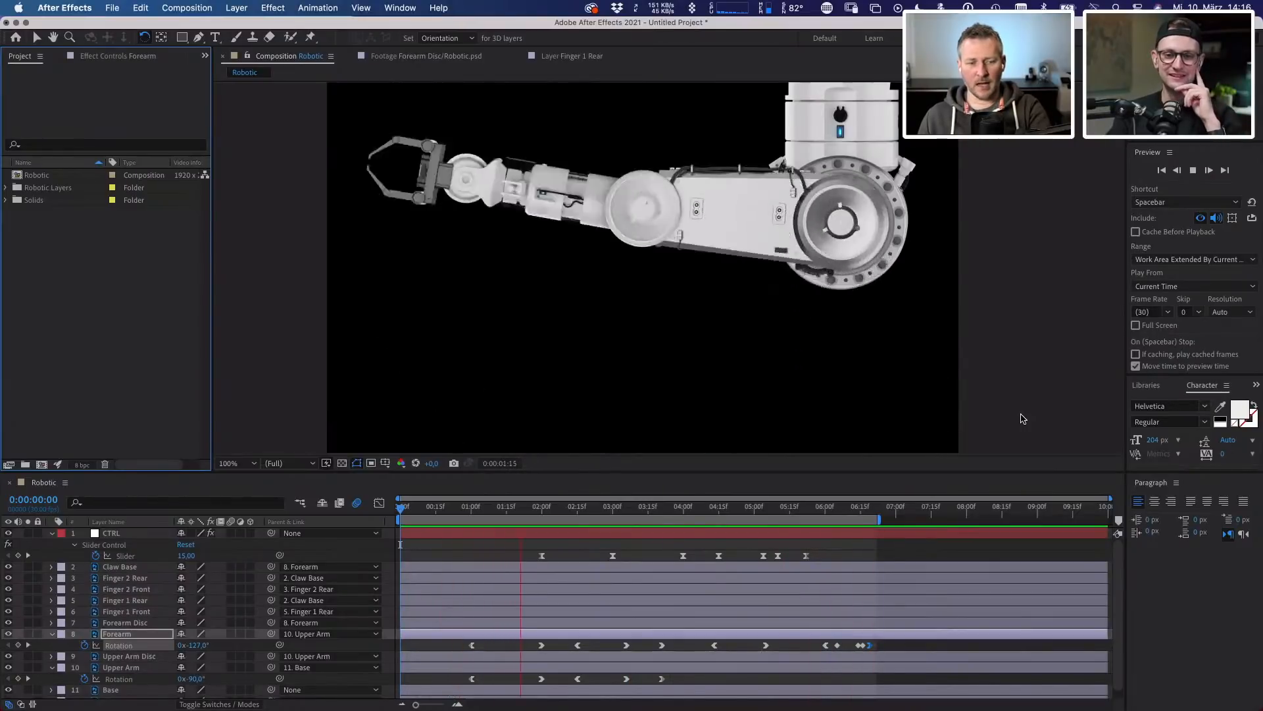
key("space")
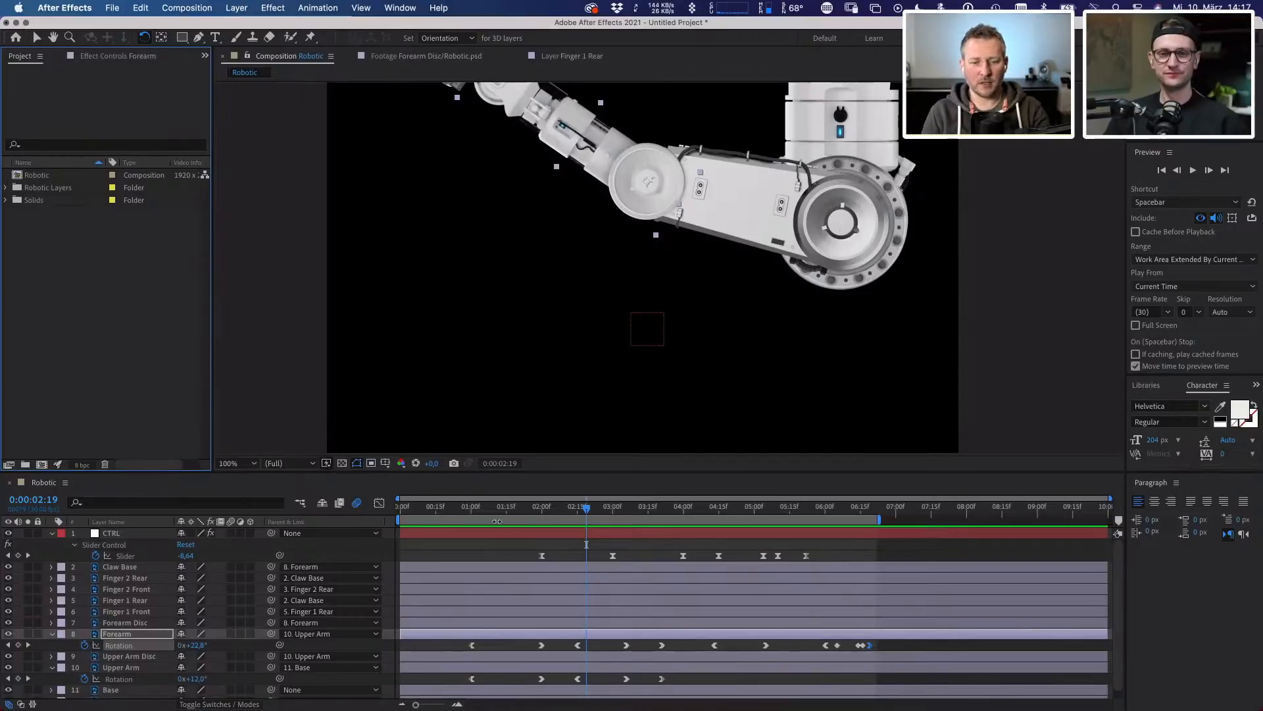
key("Home")
key("space")
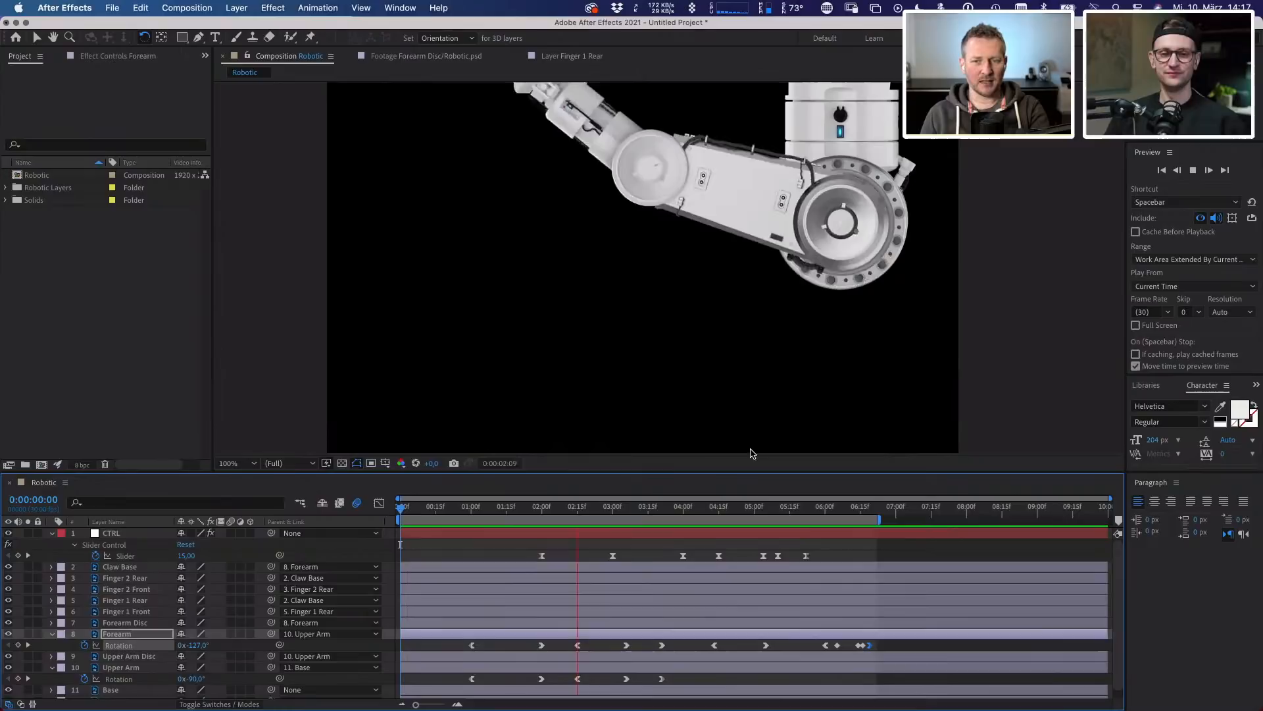
- Shift all Upper Arm rotation keyframes about six frames earlier than the Forearm's and play back the animation
left_click_drag(546, 507, 475, 568)
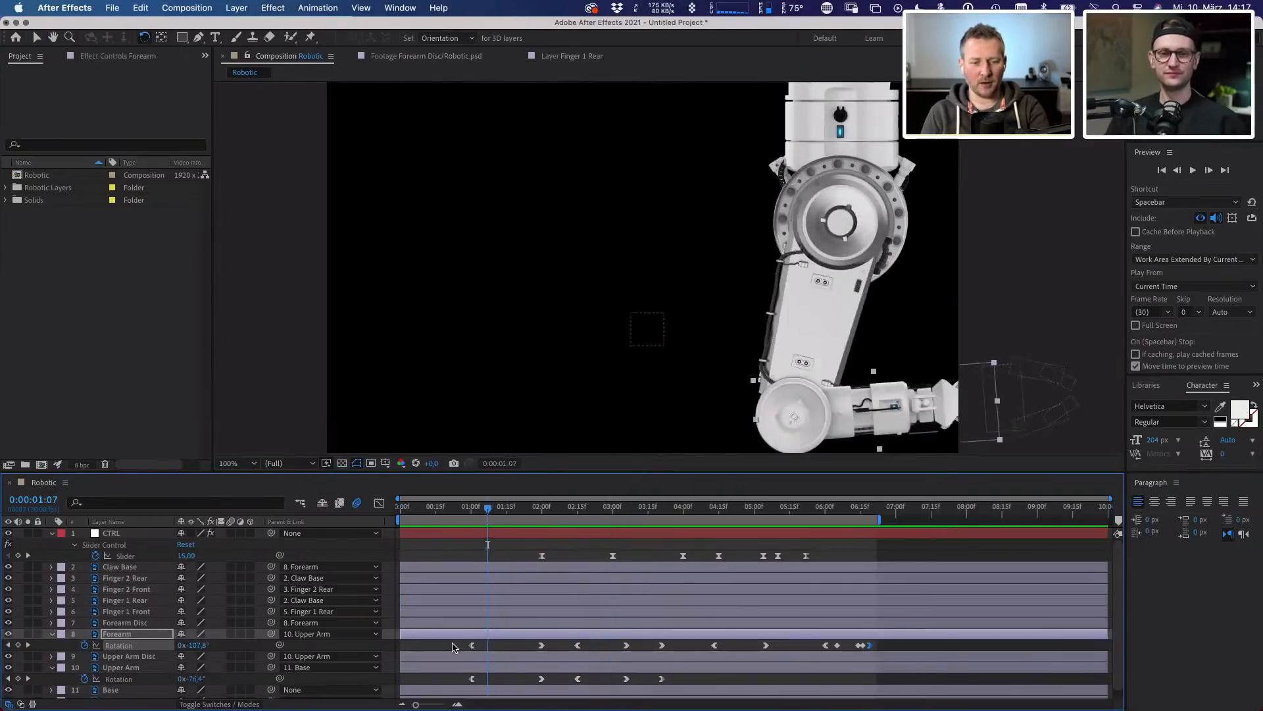
left_click_drag(453, 643, 779, 646)
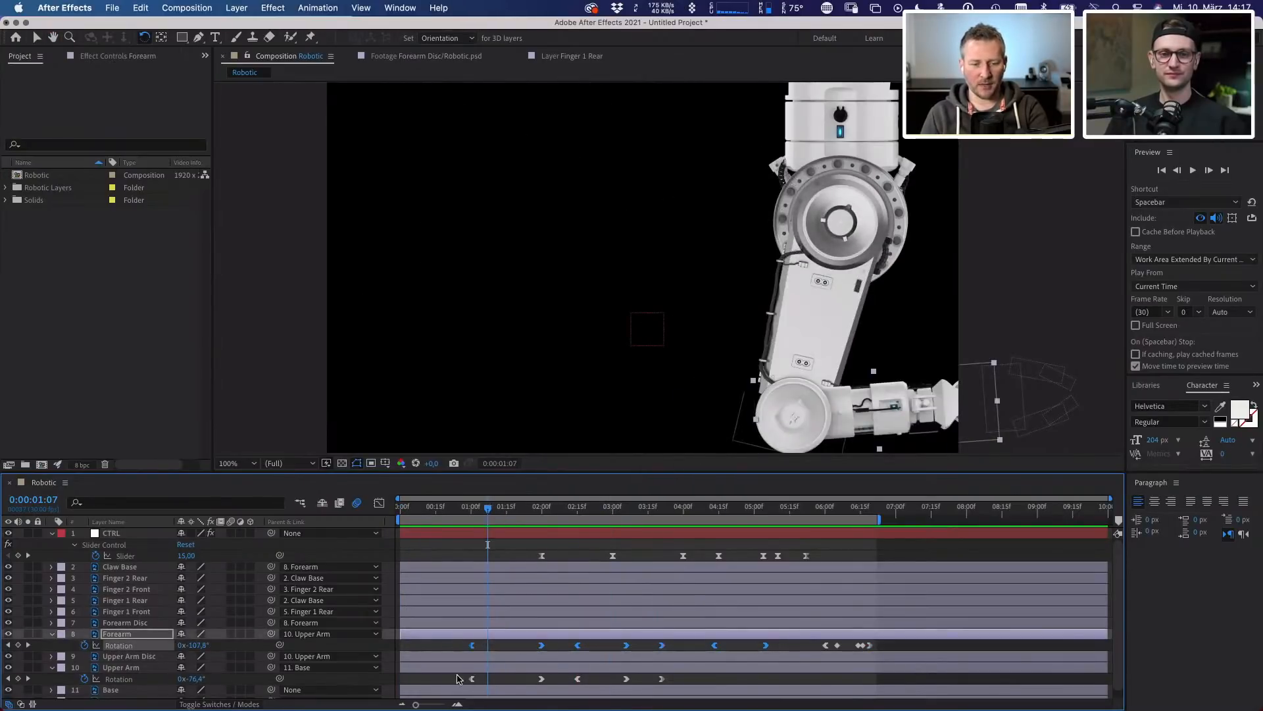
left_click_drag(457, 674, 648, 679)
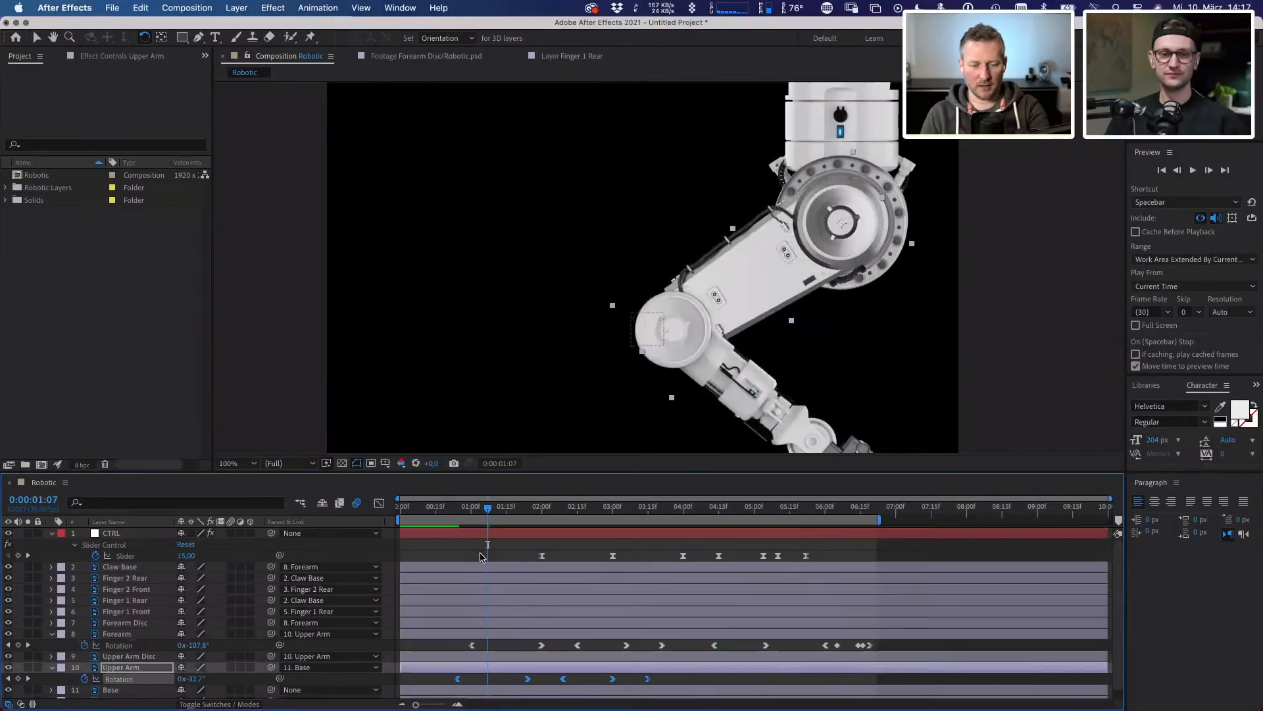
left_click_drag(466, 507, 426, 506)
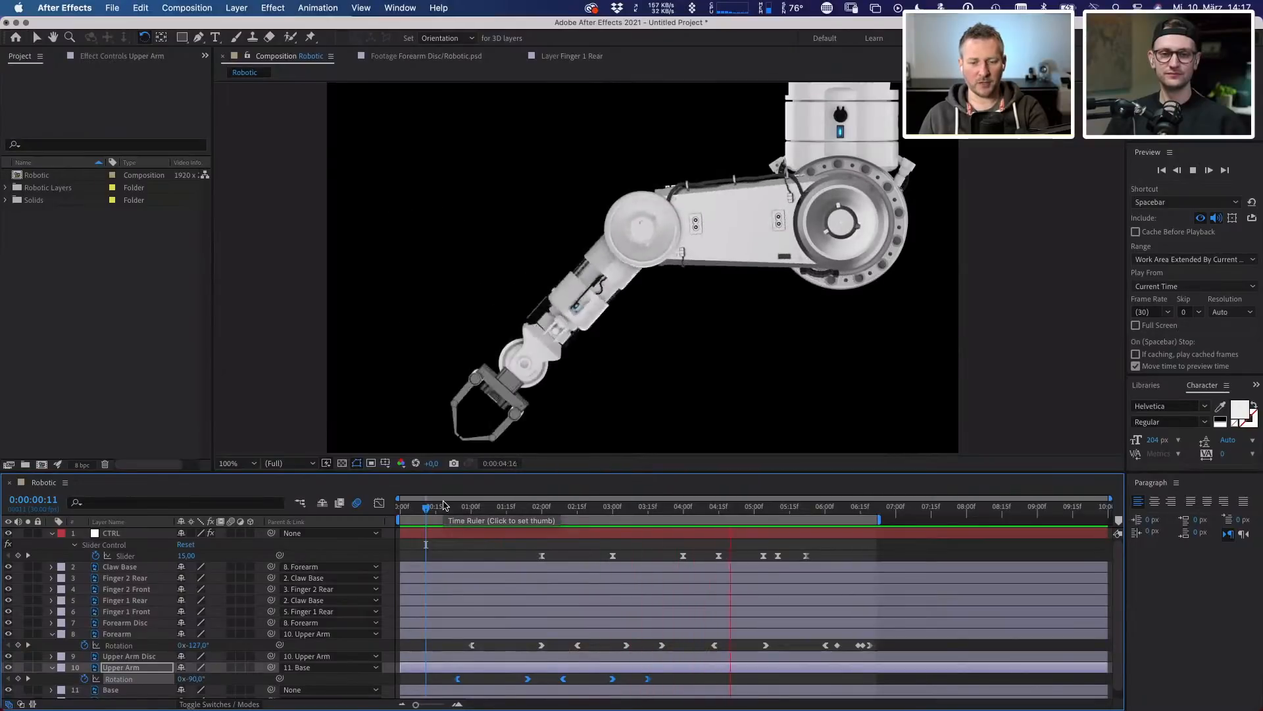
left_click(827, 506)
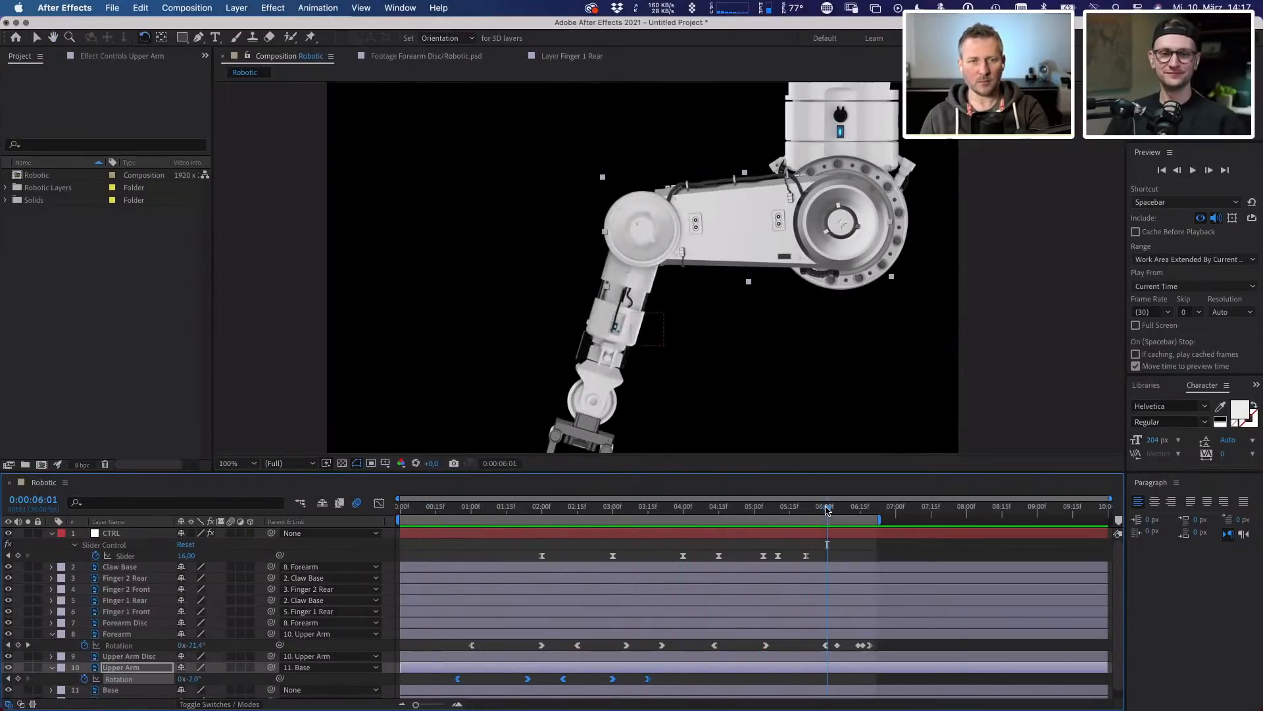
- Reveal the Claw Base's Rotation and set its first keyframe of 0° at 0:00:03:00
left_click(120, 567)
key("r")
left_click(570, 510)
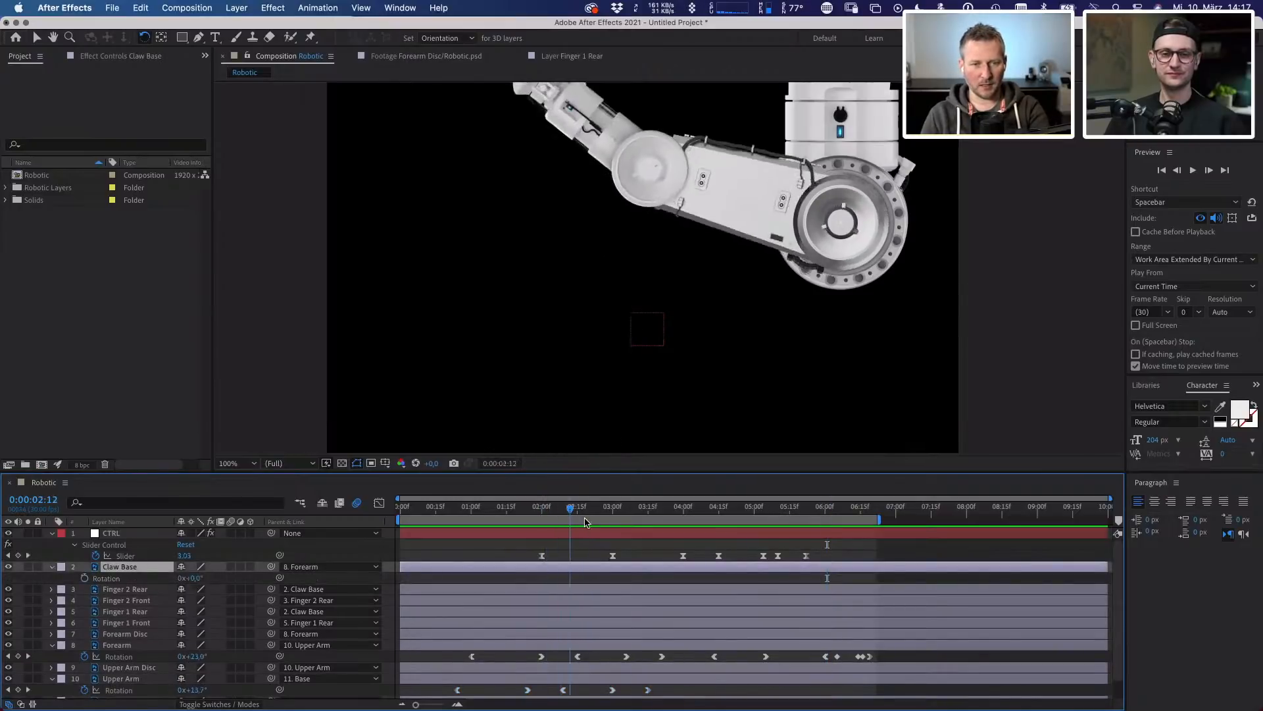
left_click_drag(586, 522, 610, 521)
left_click(84, 577)
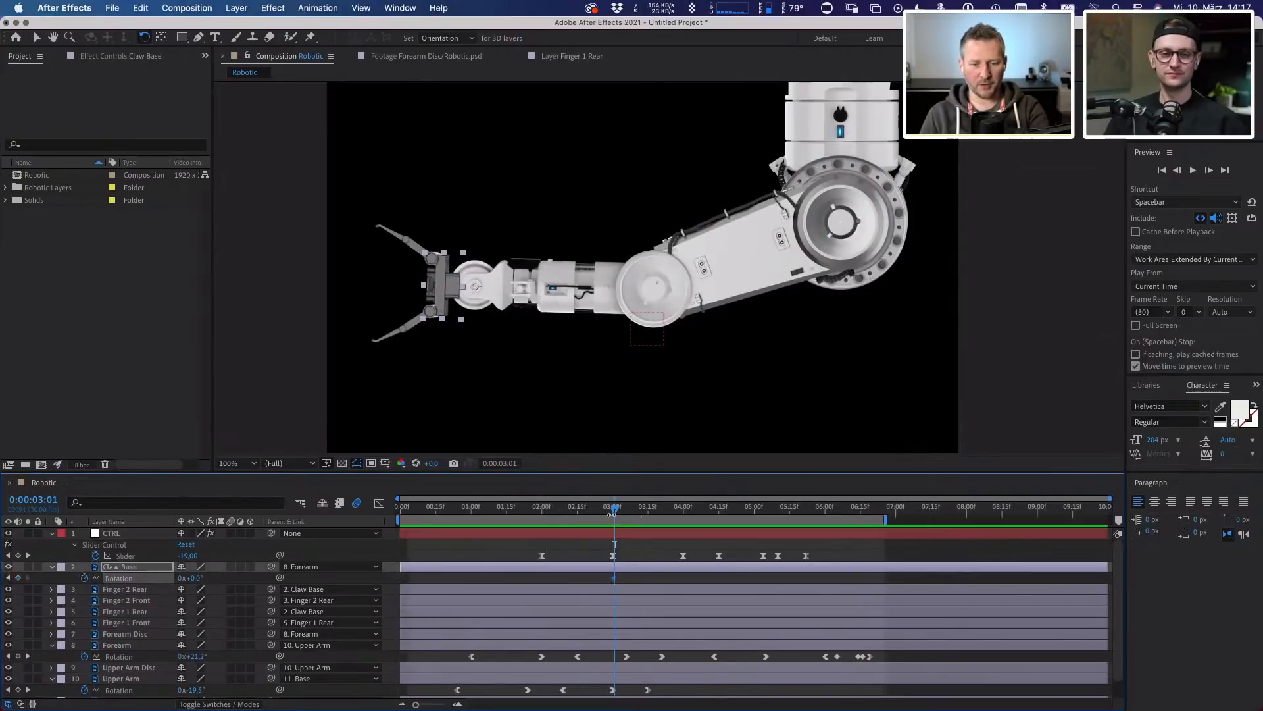
- Add a Claw Base rotation keyframe of 66° at 0:00:03:15 and shift both its keyframes about five frames earlier
left_click(648, 511)
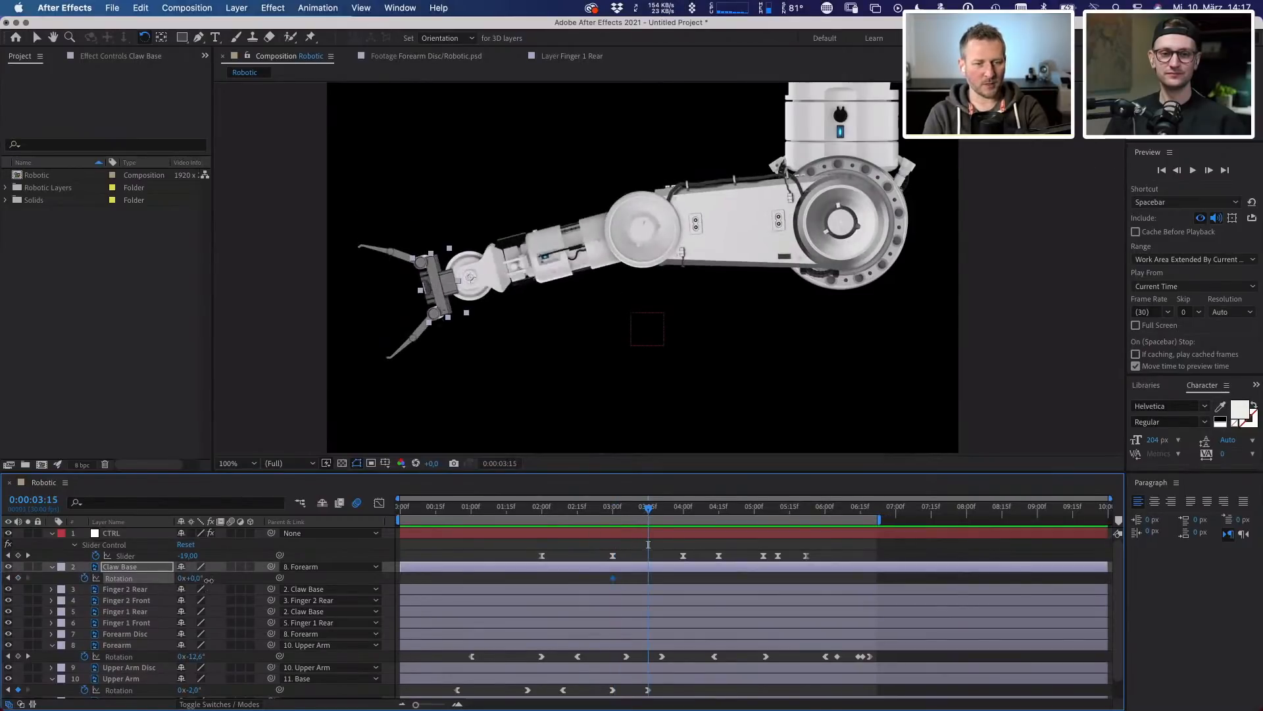
left_click_drag(195, 578, 333, 551)
left_click_drag(648, 511, 679, 521)
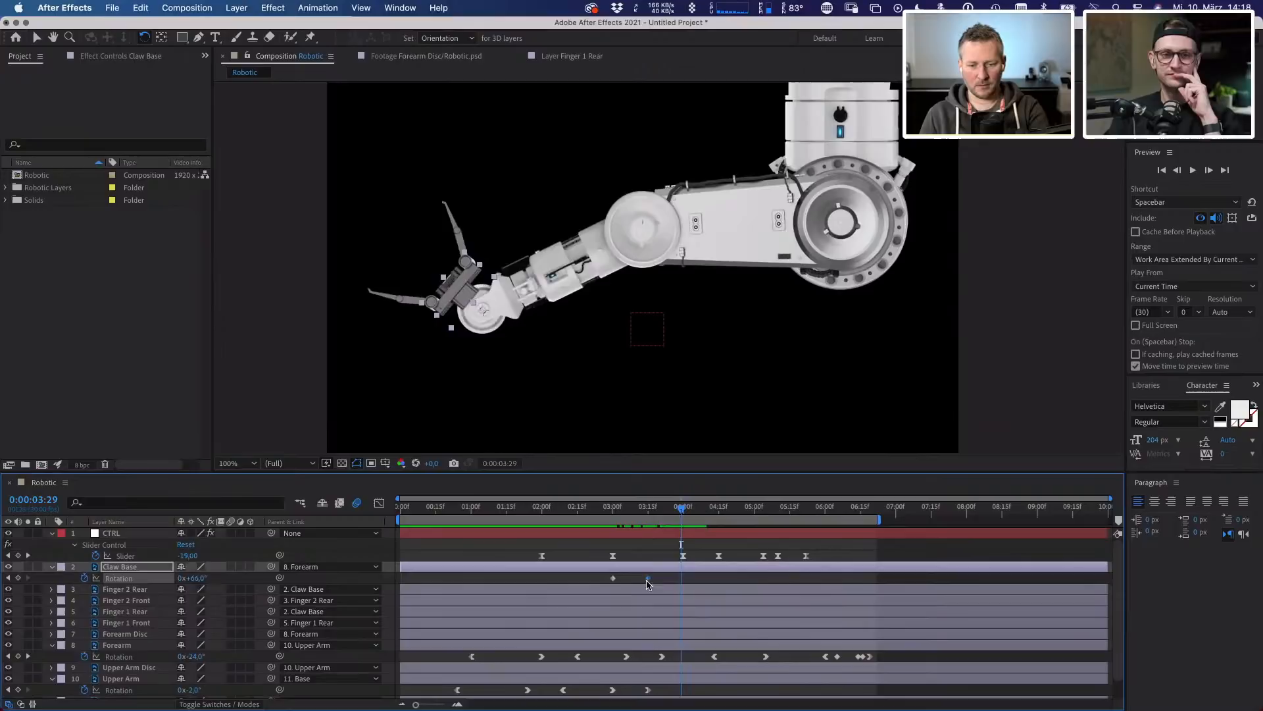
left_click(613, 577)
left_click_drag(649, 578, 602, 578)
- Add Claw Base rotation keyframes holding 66° at 0:00:03:19 and turning to -43° at 0:00:04:00
left_click(656, 507)
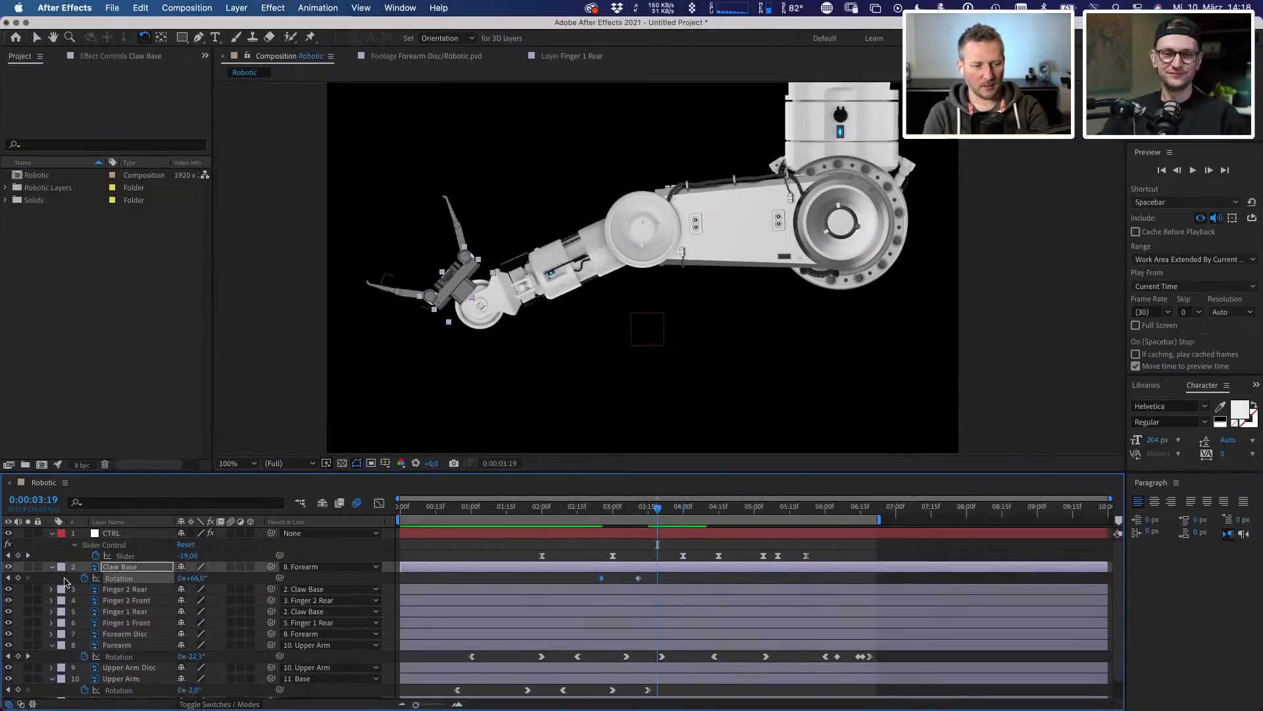
left_click(19, 578)
left_click(683, 506)
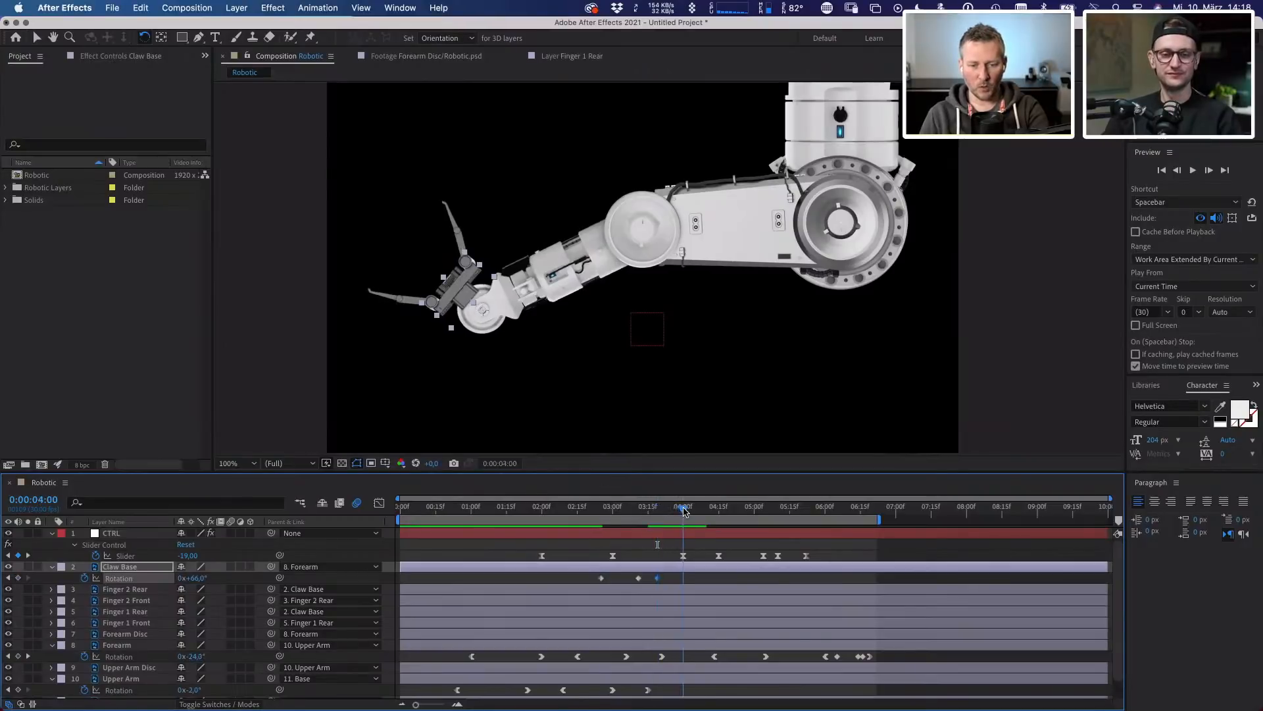
left_click_drag(197, 578, 127, 577)
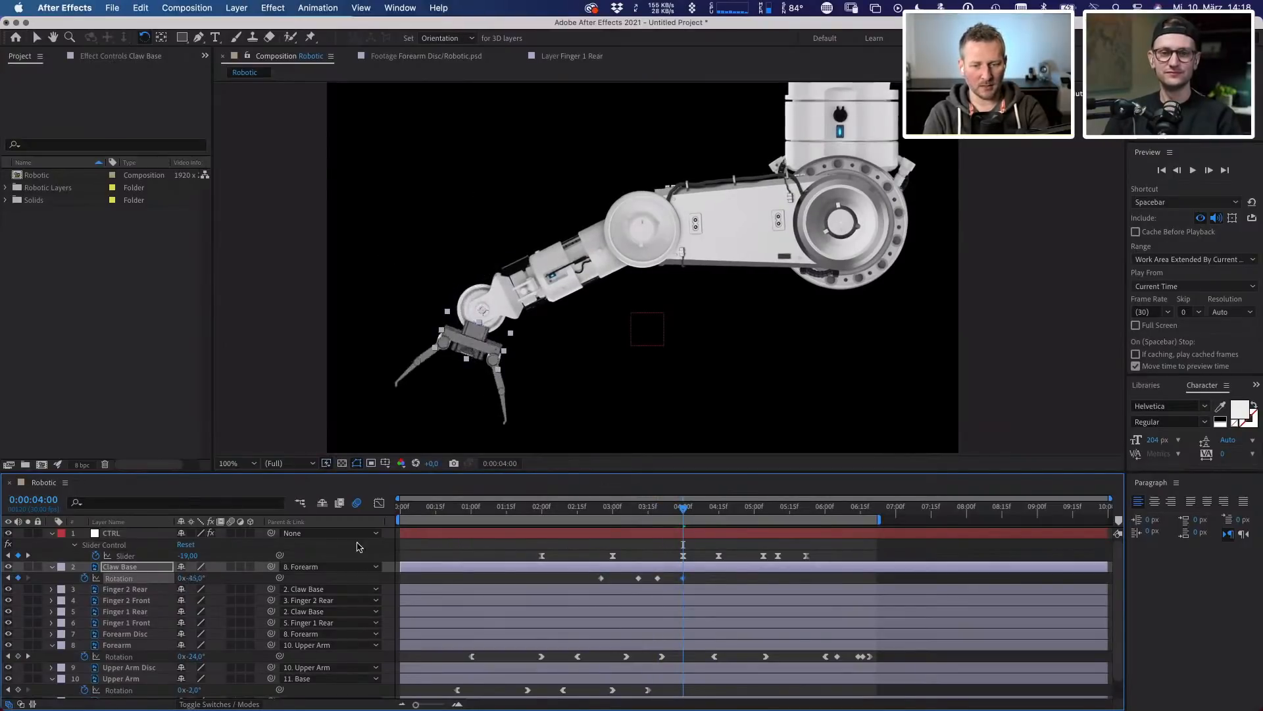
- Apply Easy Ease Out to the Claw Base's first and third rotation keyframes and Easy Ease In to its second and fourth
right_click(684, 579)
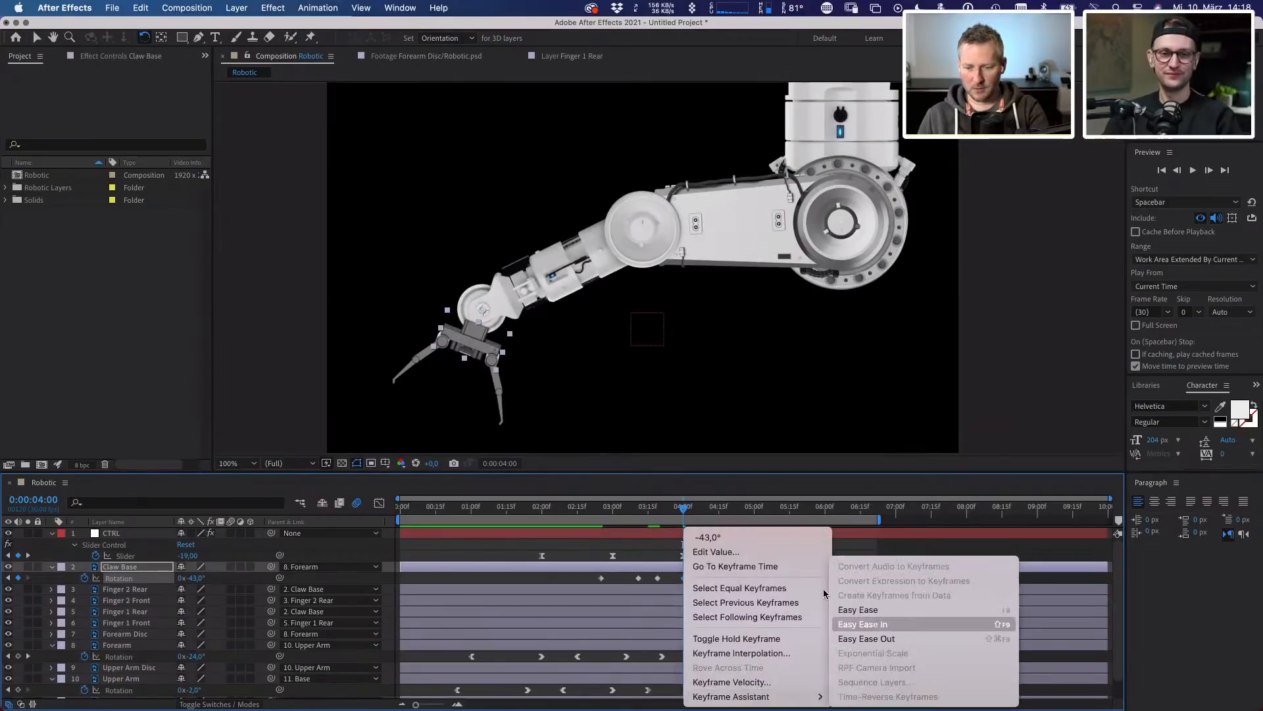
left_click(906, 624)
left_click(379, 502)
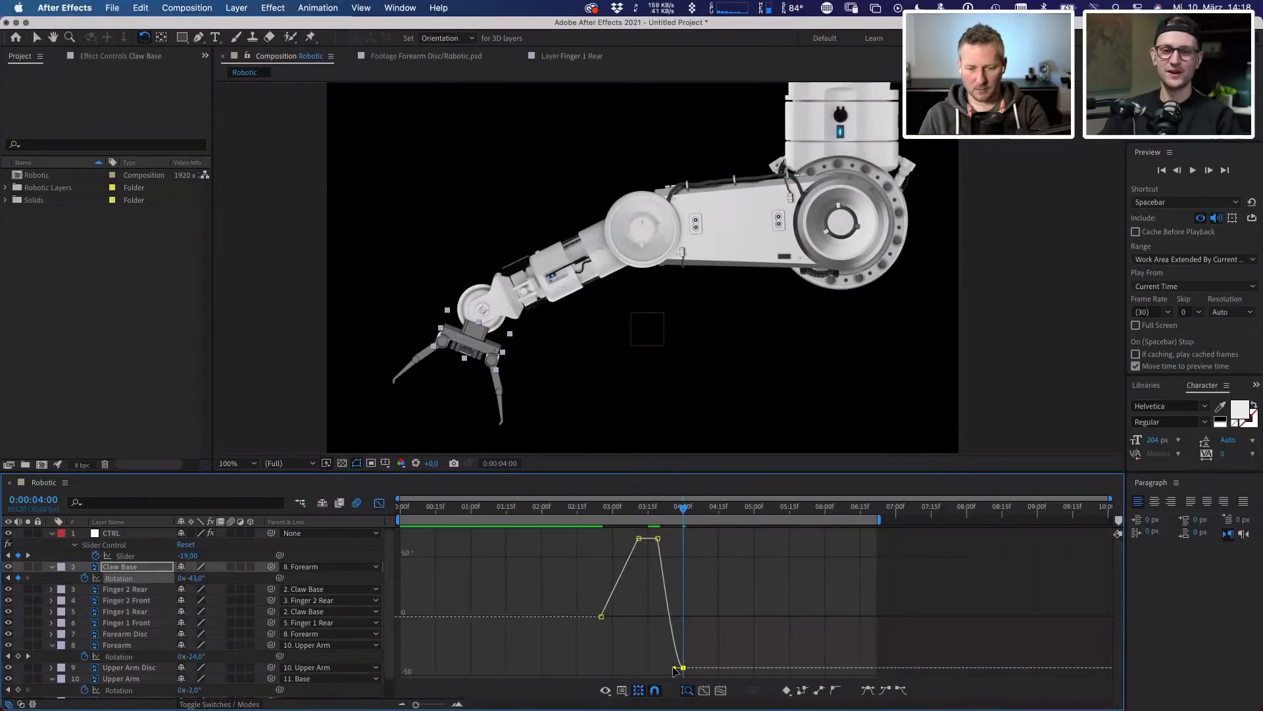
left_click(601, 616)
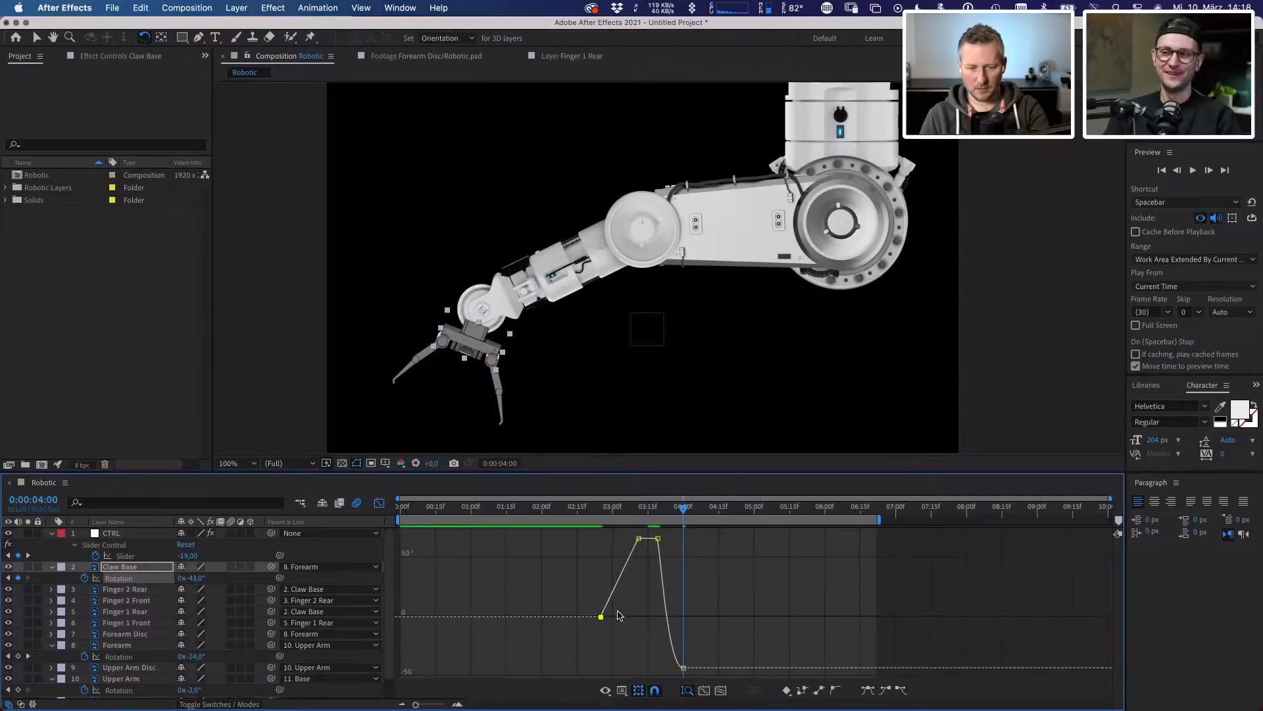
left_click(901, 690)
left_click(638, 538)
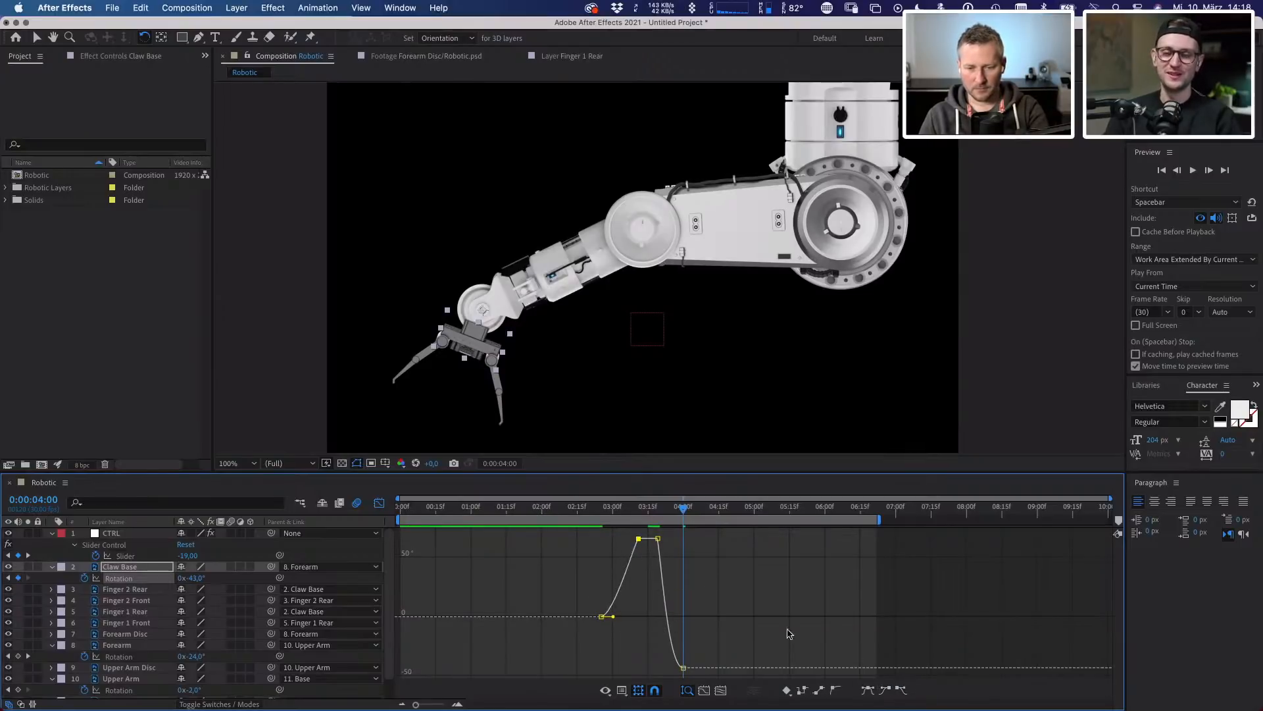
left_click(885, 689)
left_click_drag(642, 565, 673, 533)
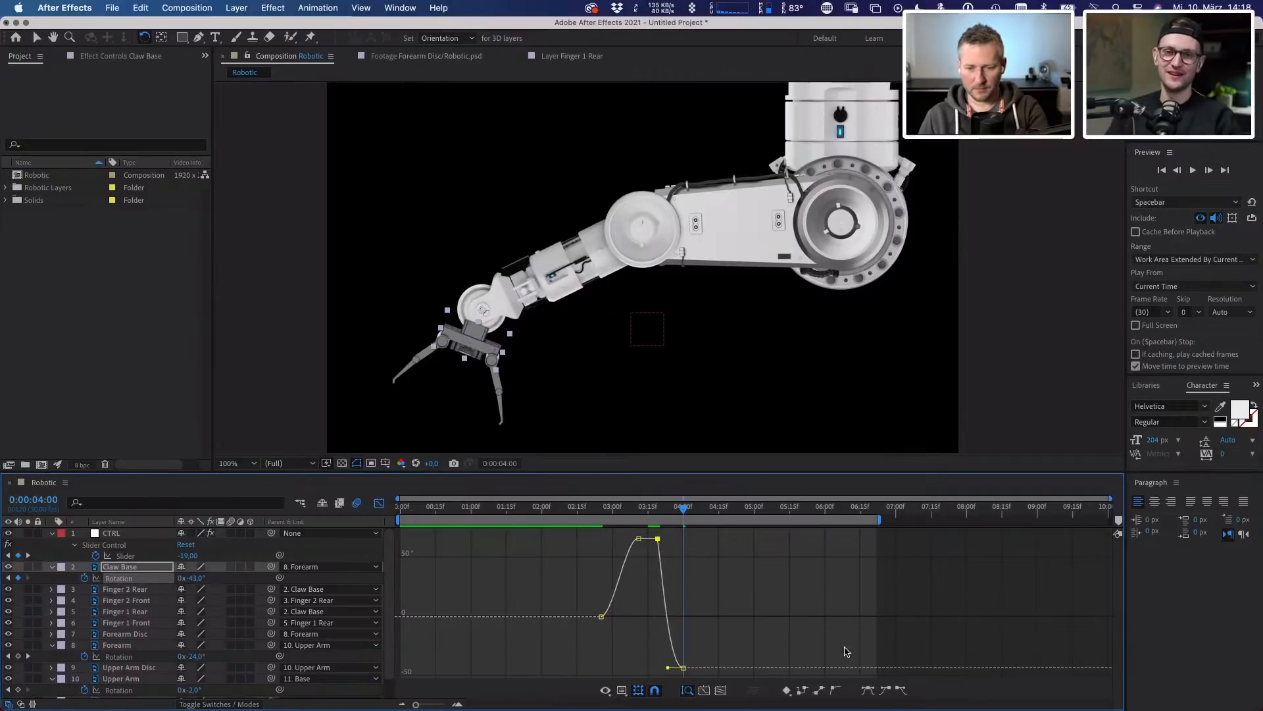
left_click(900, 689)
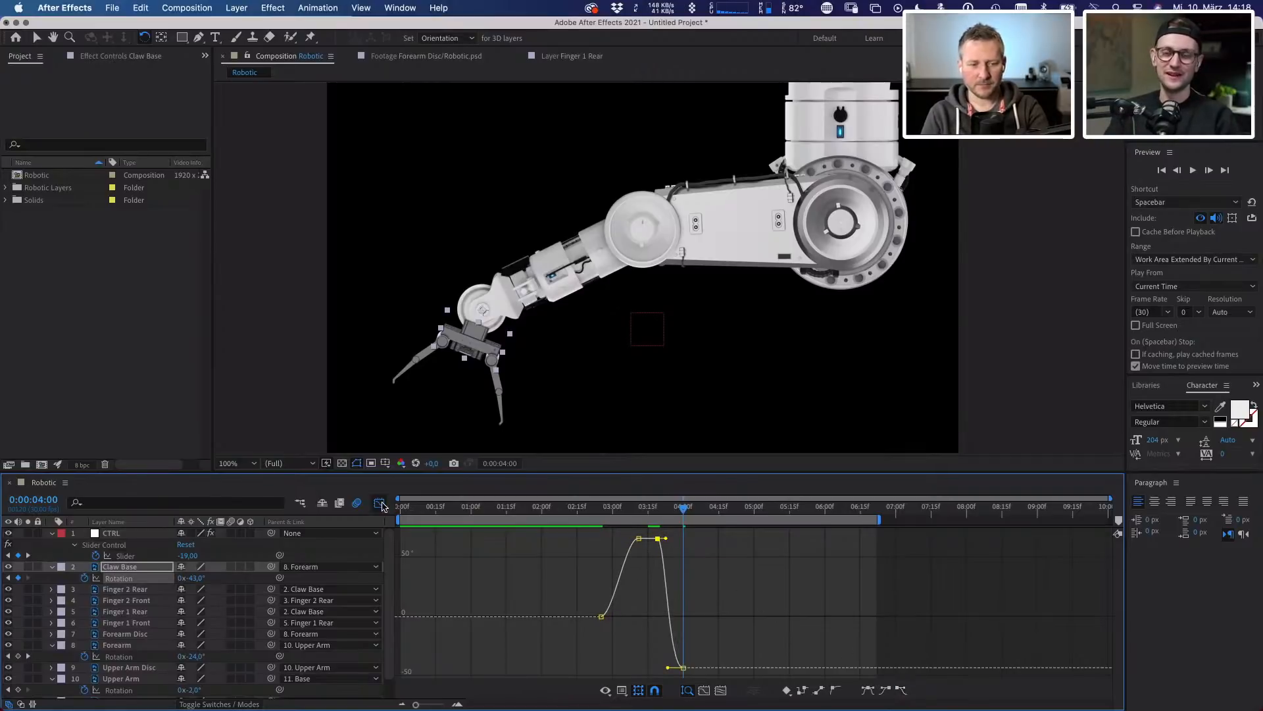
left_click(379, 502)
- Shift the Claw Base's last two rotation keyframes about six frames later and play back the animation
left_click(544, 508)
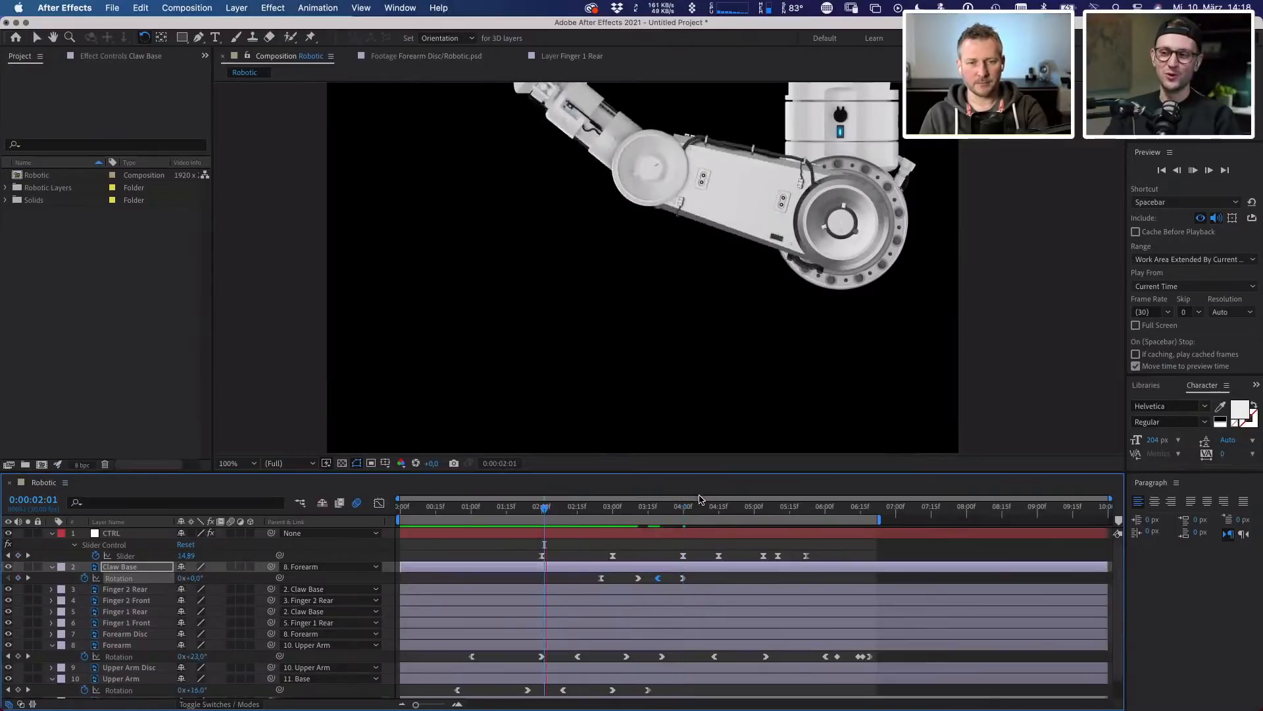
key("space")
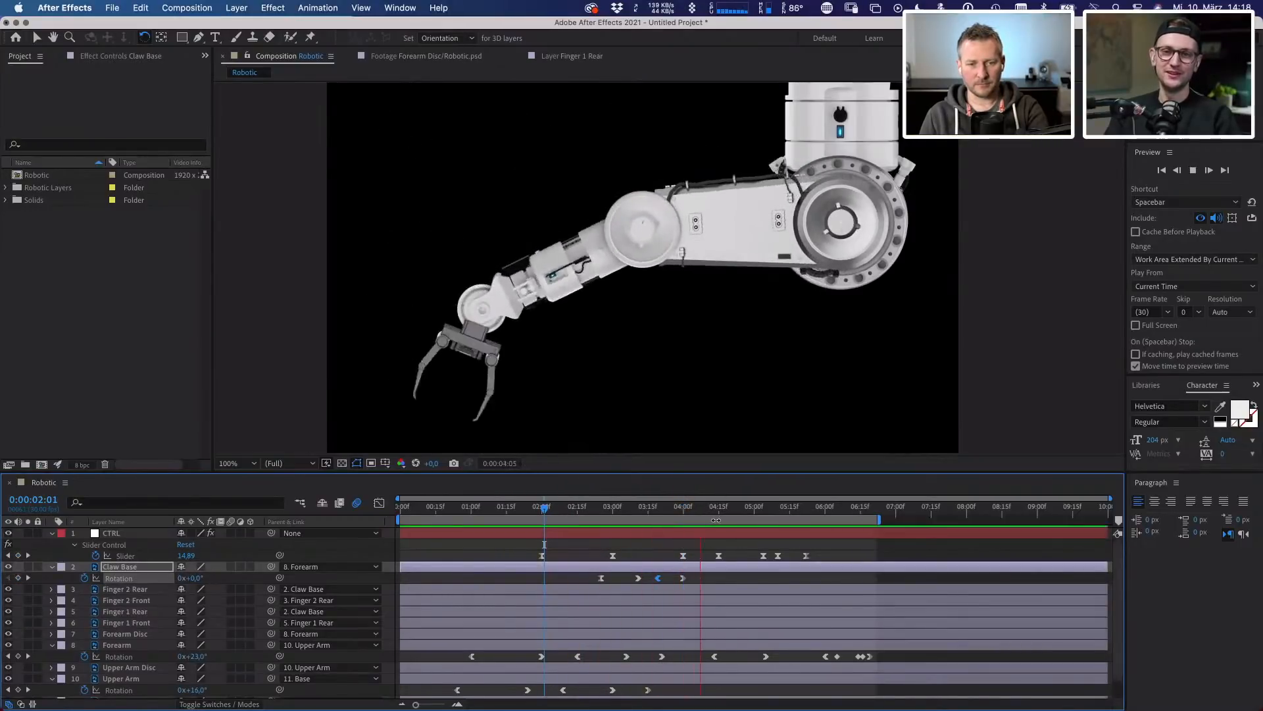
key("space")
mouse_move(693, 583)
left_mouse_down()
mouse_move(656, 578)
mouse_move(672, 578)
left_mouse_up()
key("space")
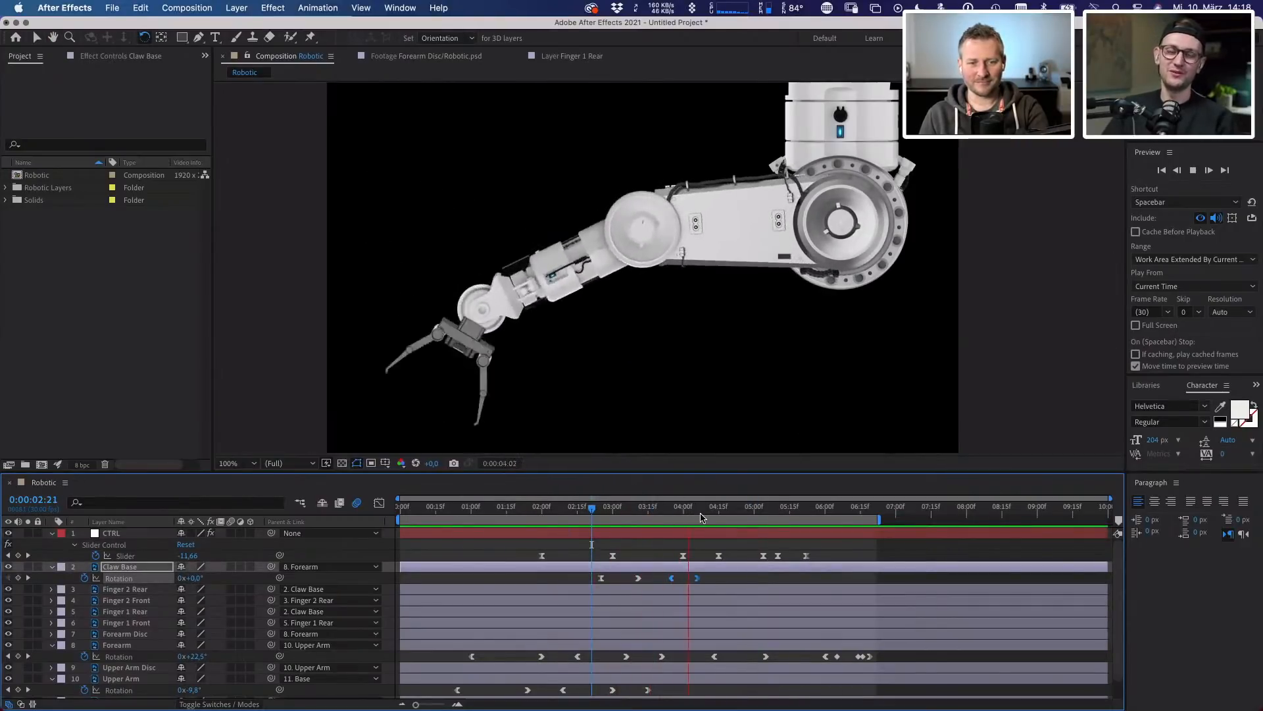
key("space")
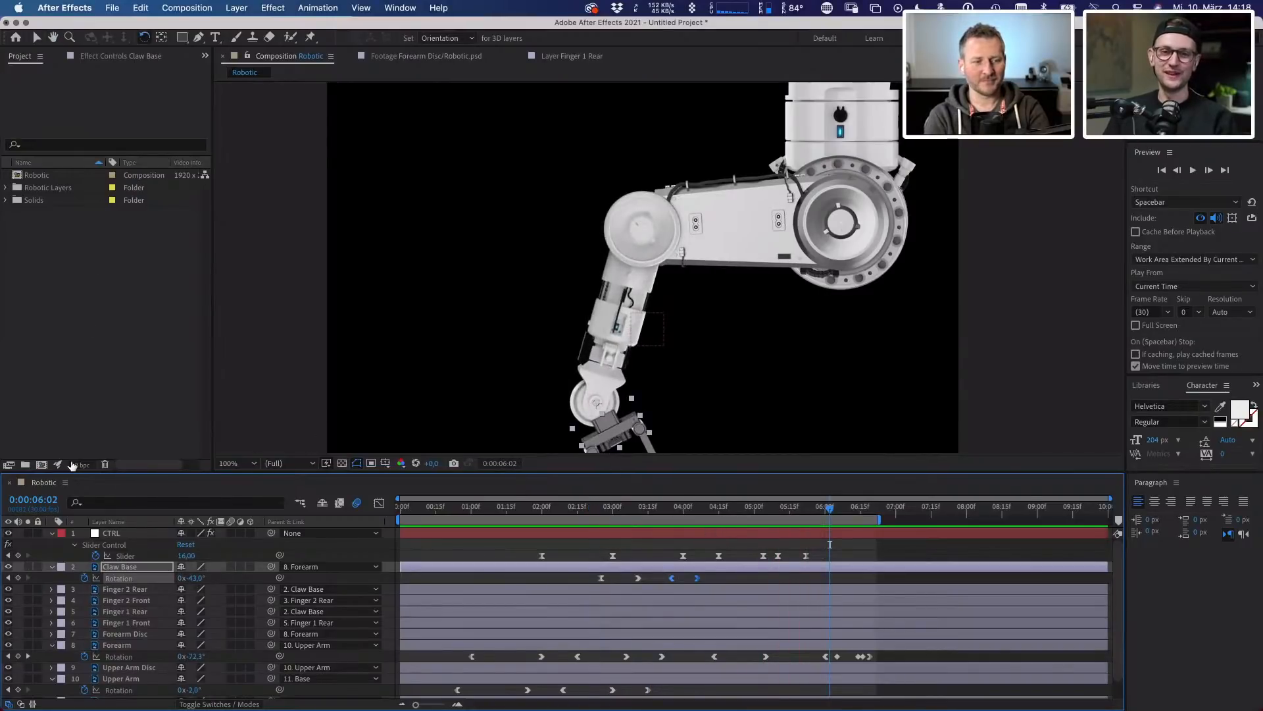
- Collapse the CTRL layer's properties and import AdobeStock_144109380_Low.jpg into the project as footage
left_click(52, 533)
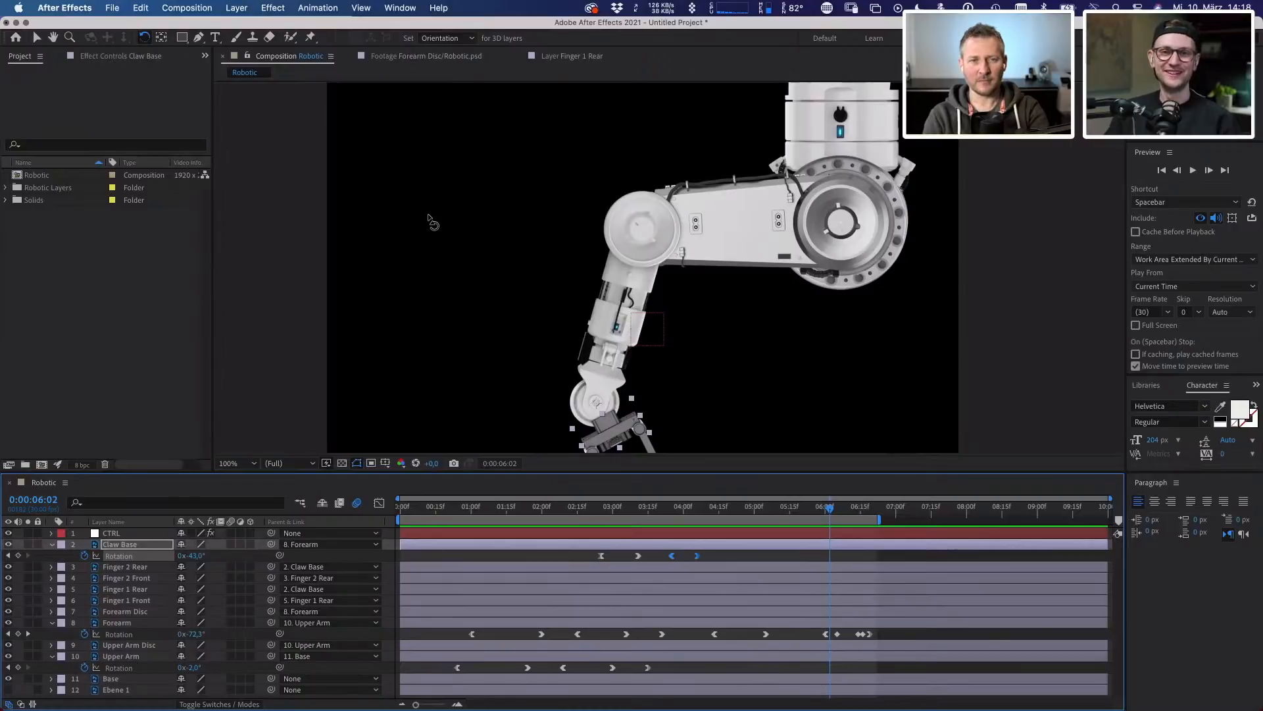
left_click(94, 339)
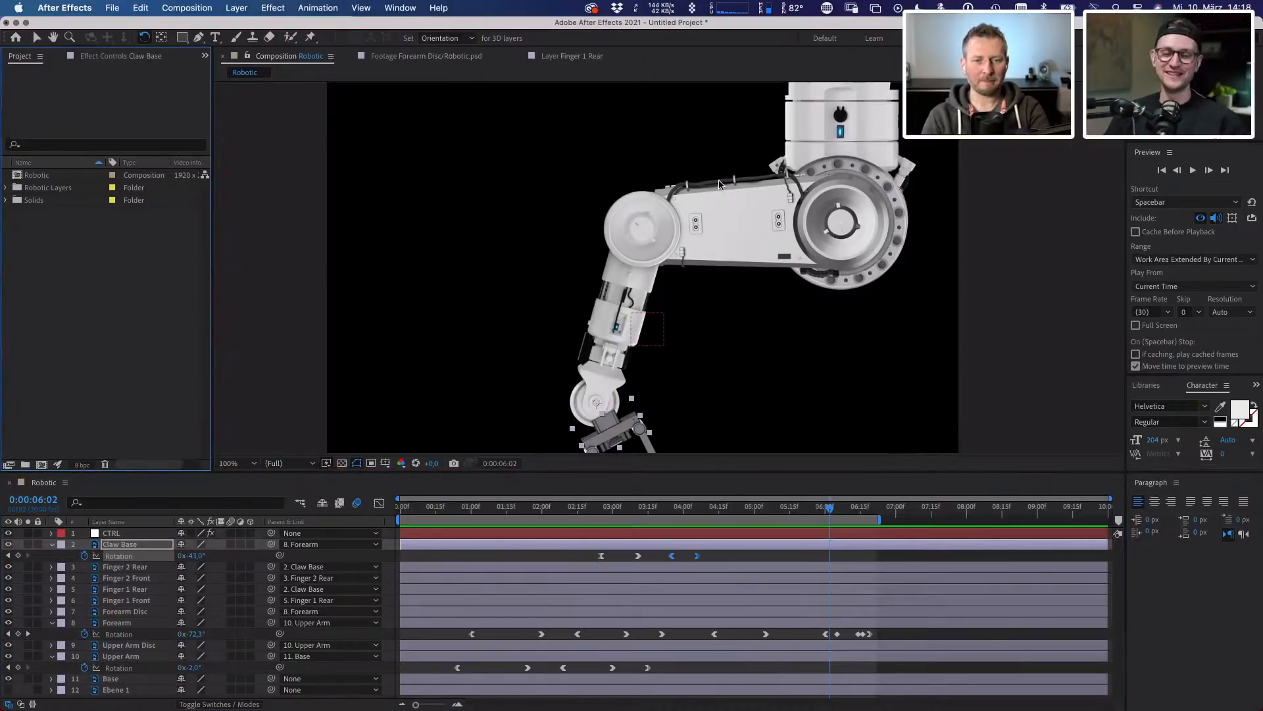
key("super+i")
left_click(383, 155)
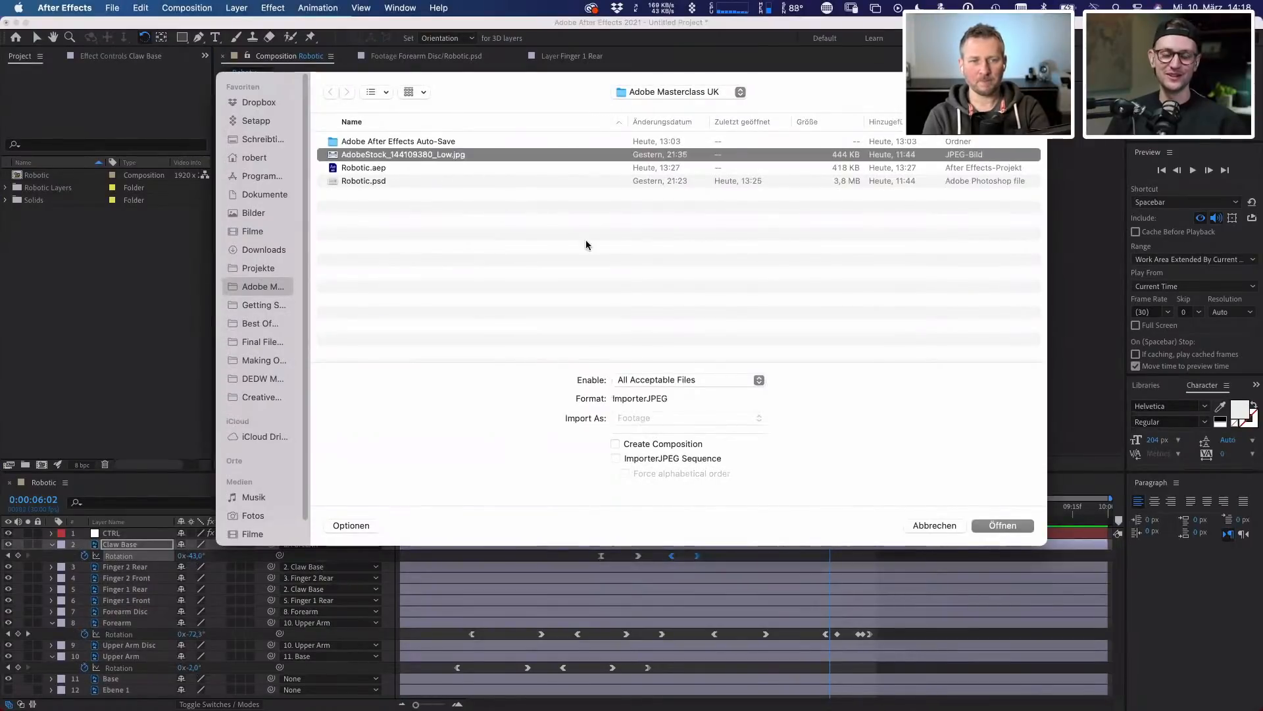
left_click(1002, 525)
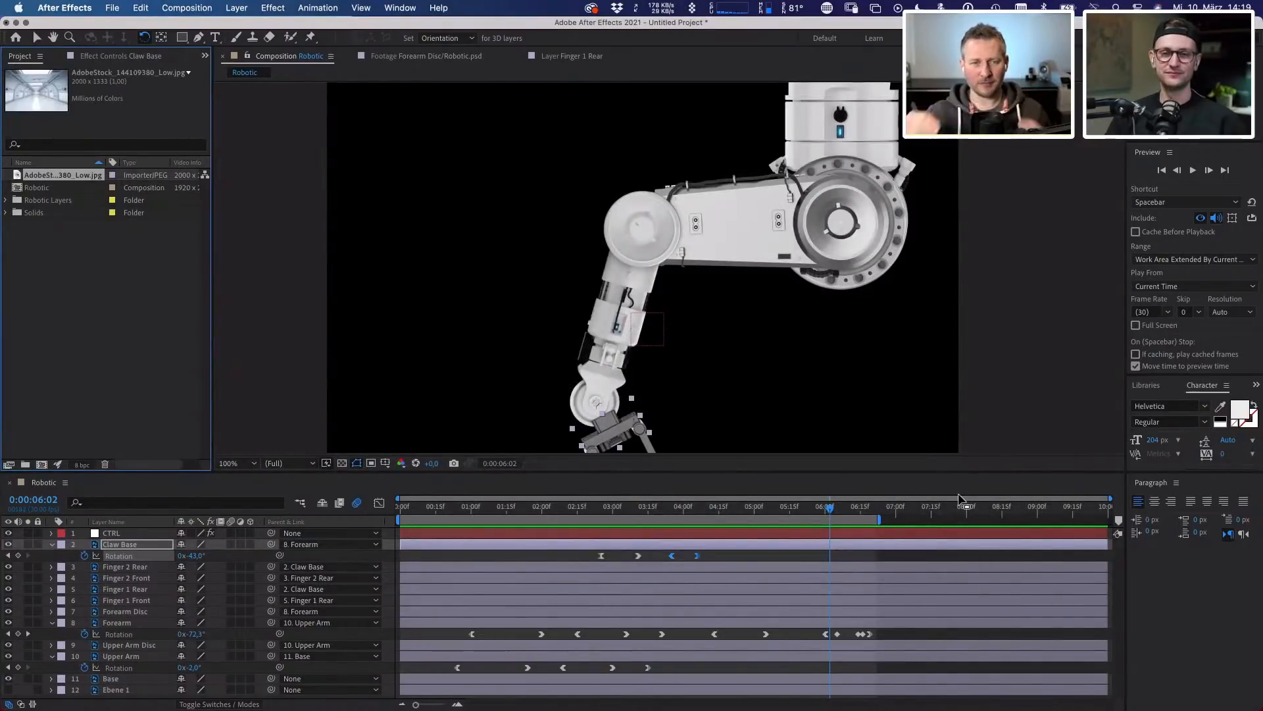
left_click(385, 463)
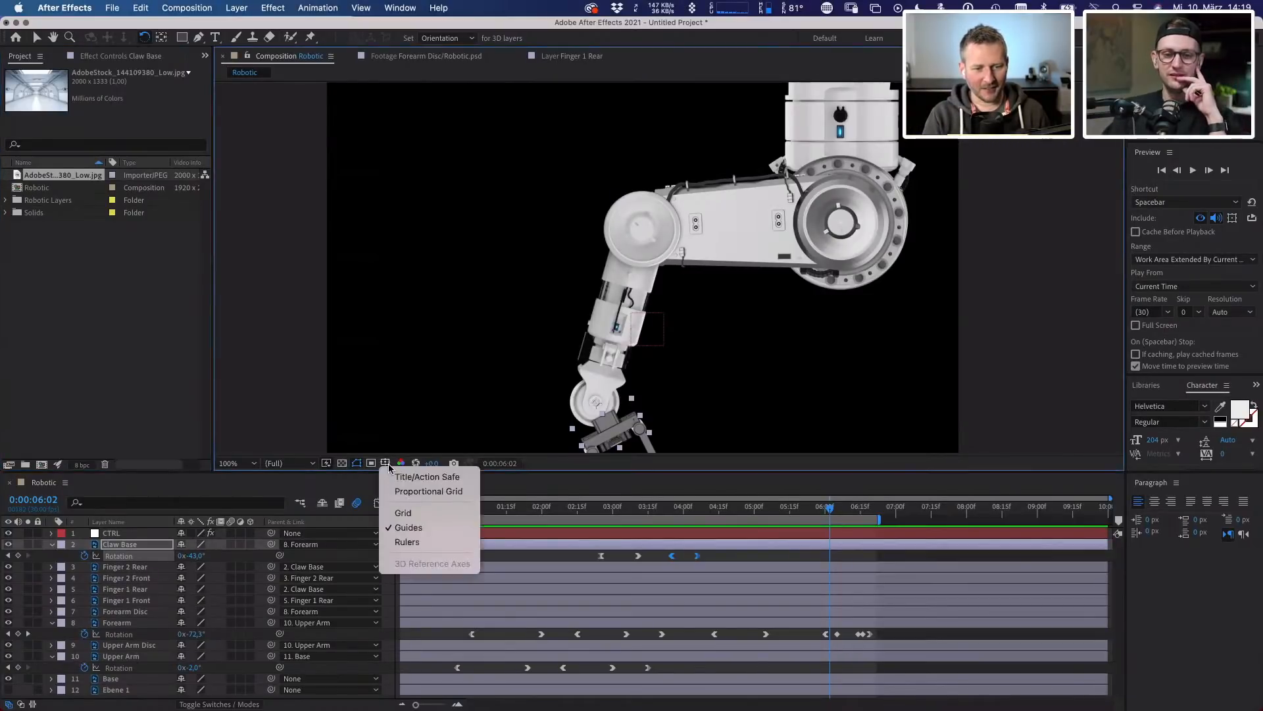
left_click(285, 380)
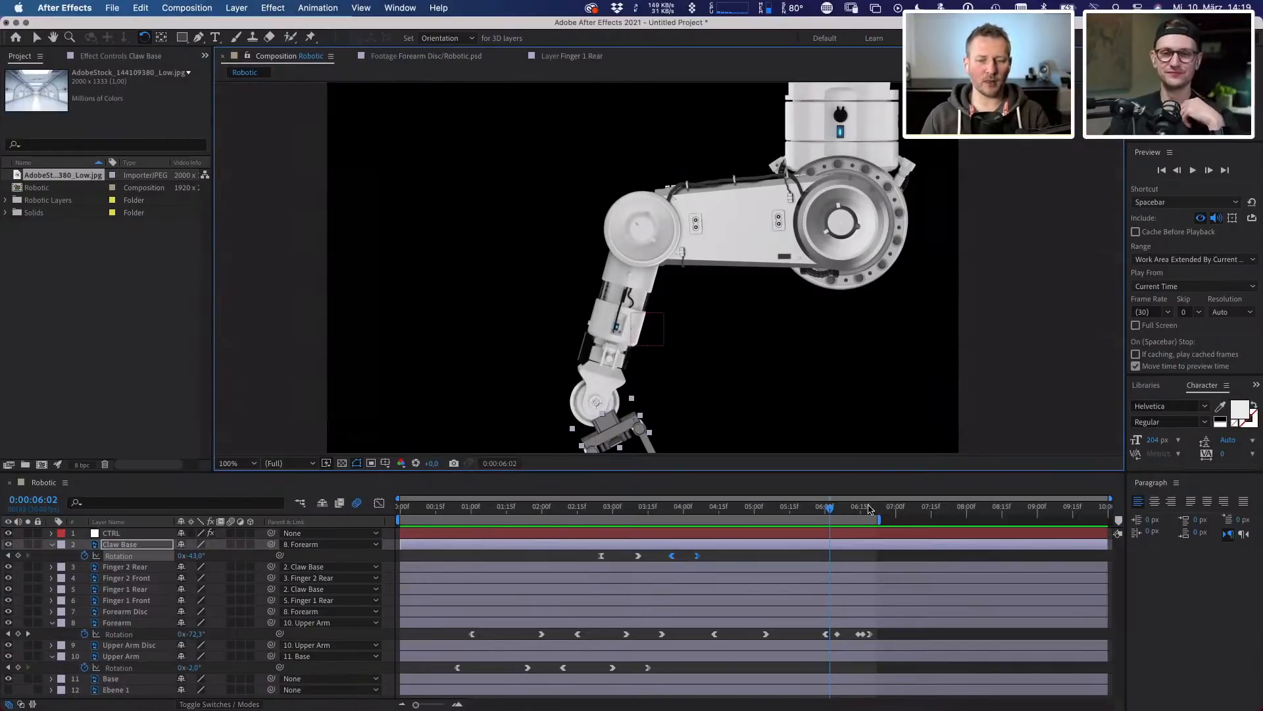
- Extend the work area's end to just past 7 seconds and collapse the Claw Base, Forearm and Upper Arm properties
left_click_drag(880, 520, 902, 520)
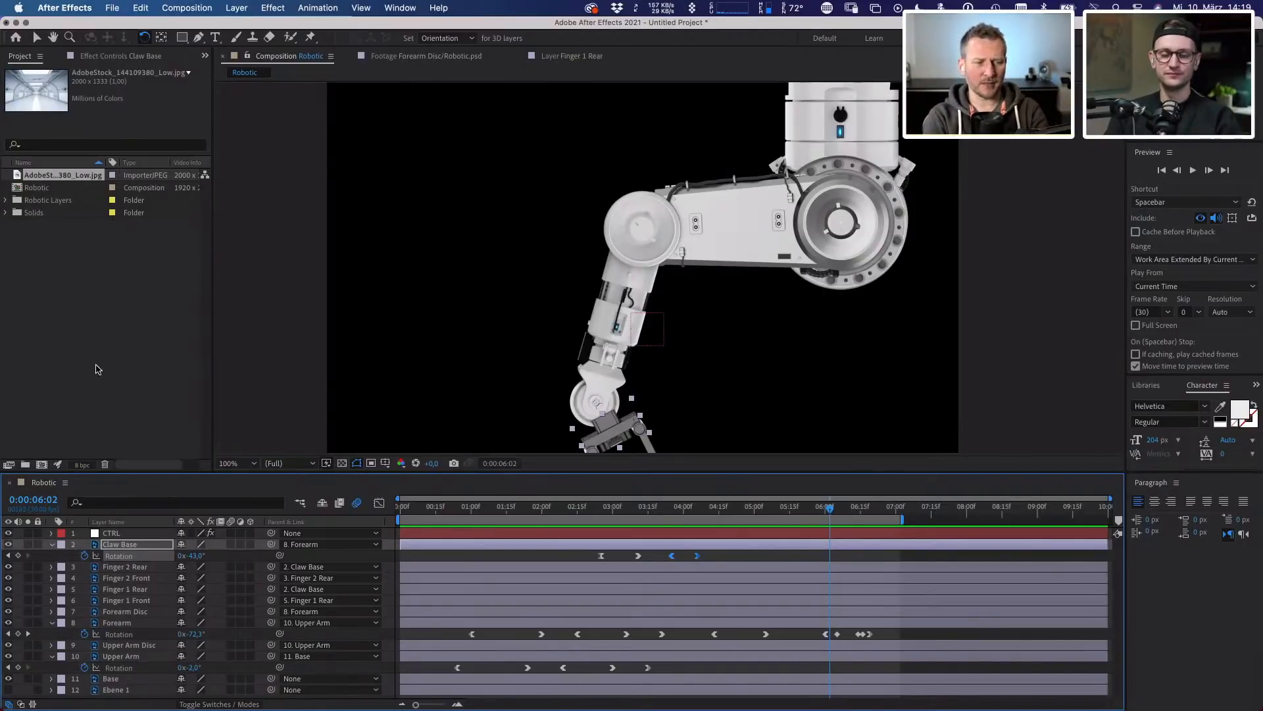
left_click_drag(407, 510, 399, 508)
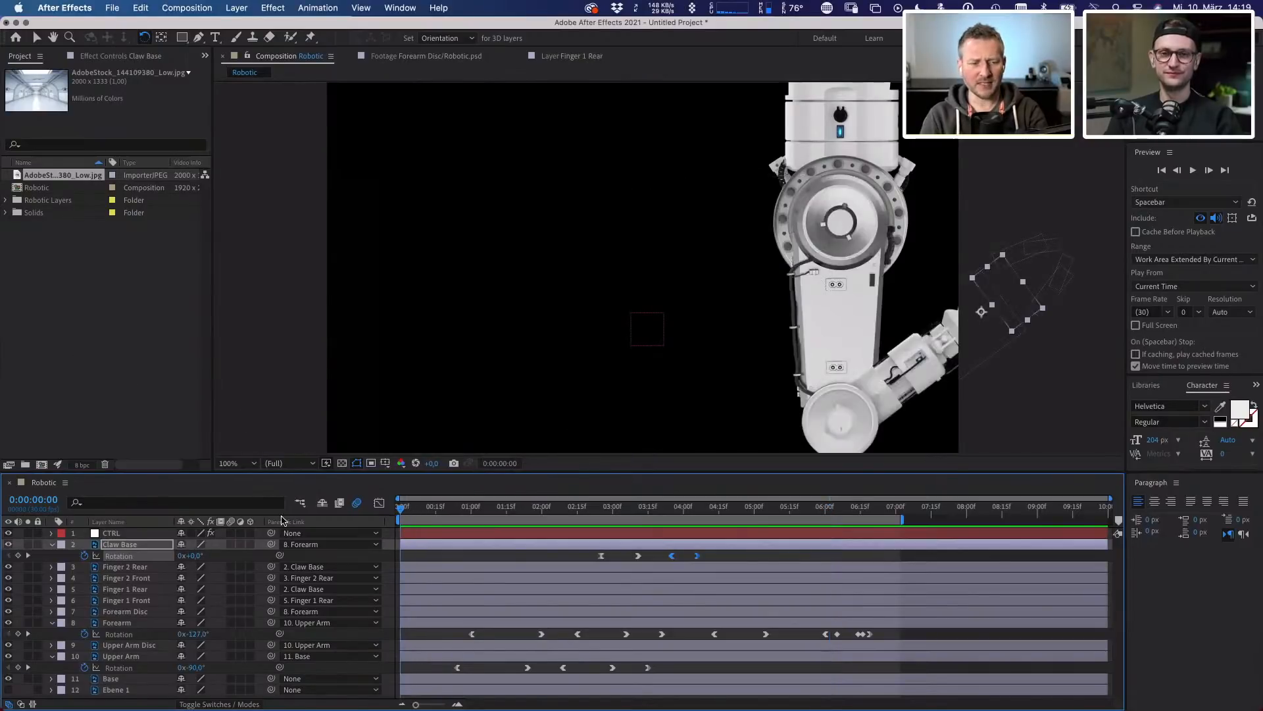
left_click(52, 545)
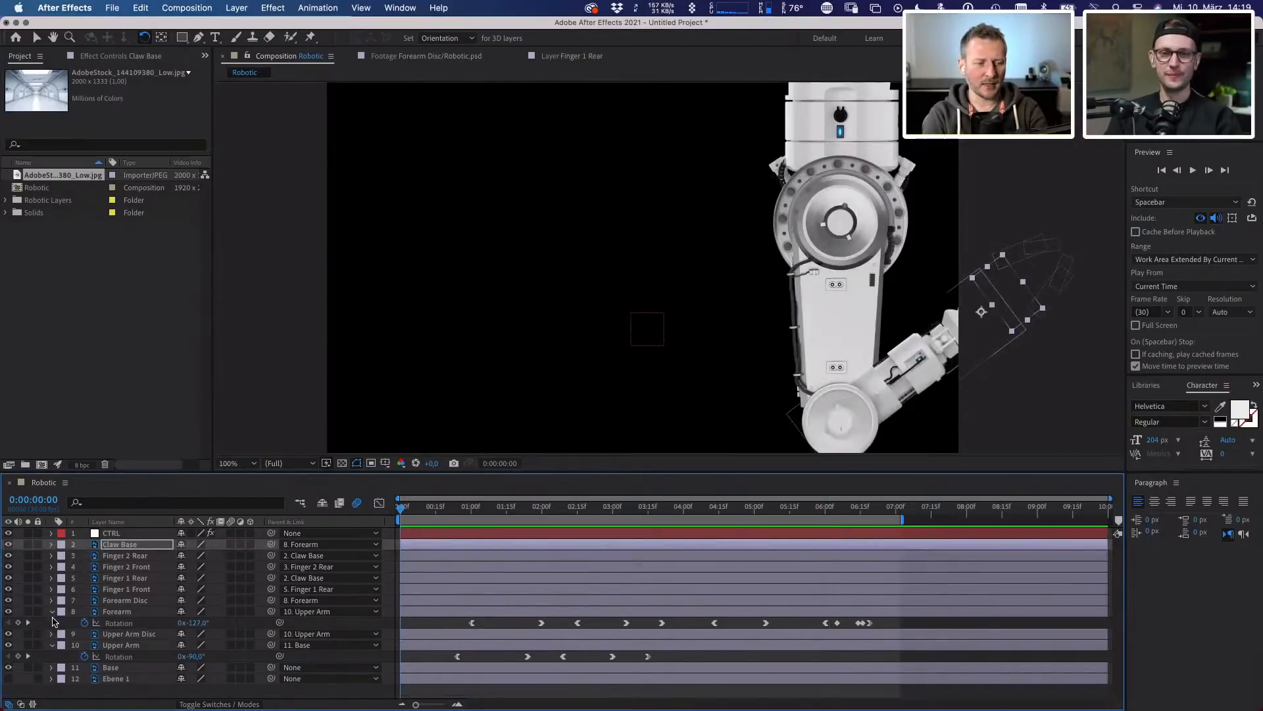
left_click(53, 614)
left_click(51, 634)
- Play back the animation from the start and go to 0:00:04:15
key("space")
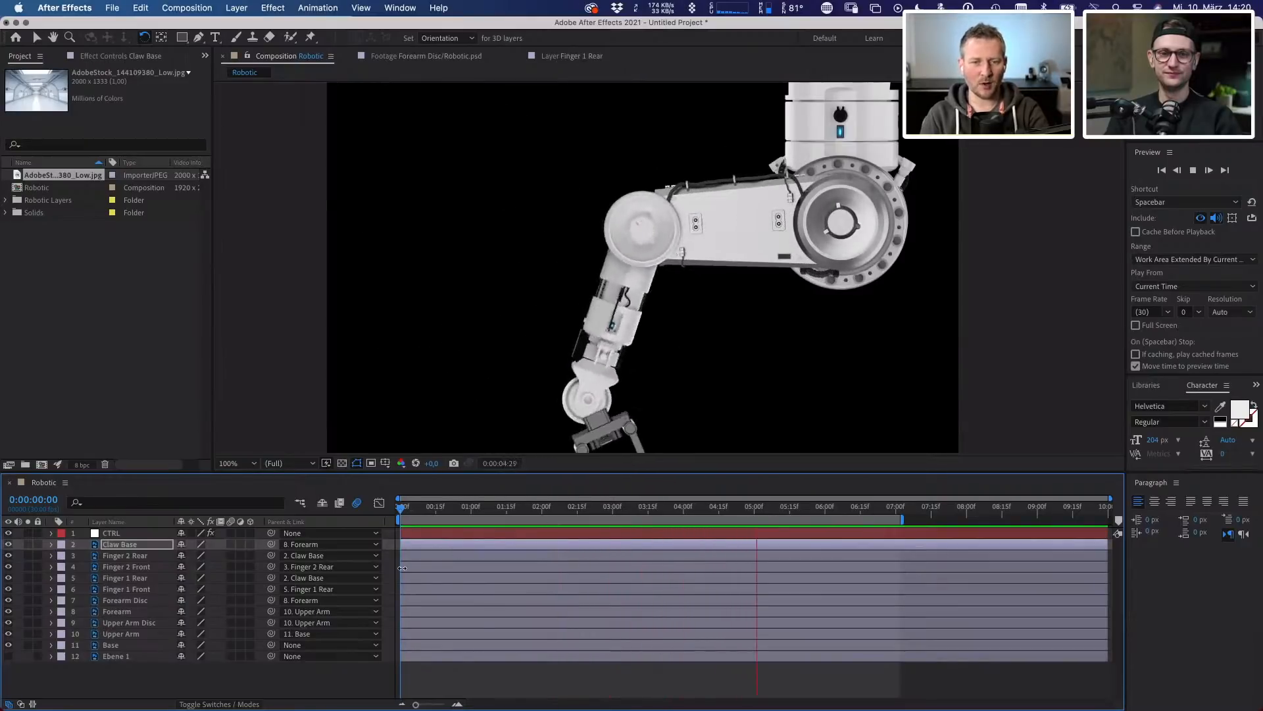
key("space")
left_click_drag(663, 517, 719, 517)
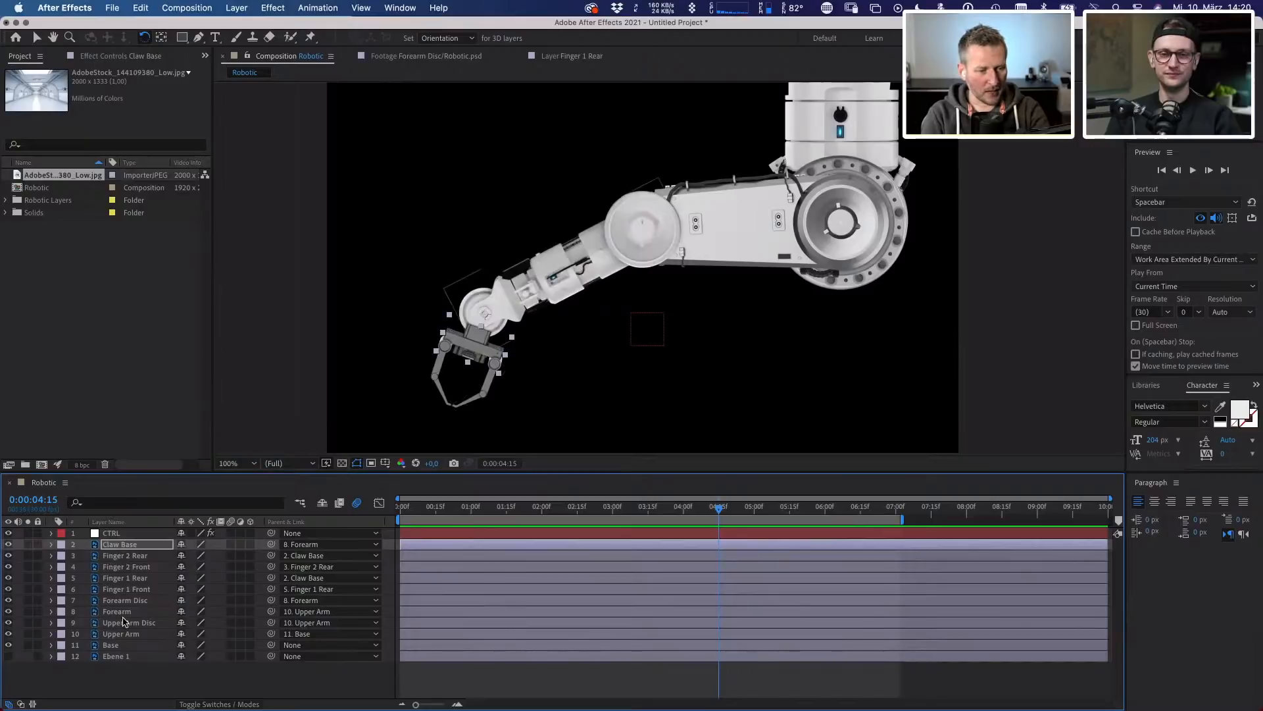
- Add an expression to the Forearm Disc's Rotation that links it to the Forearm's rotation multiplied by -3
left_click(113, 600)
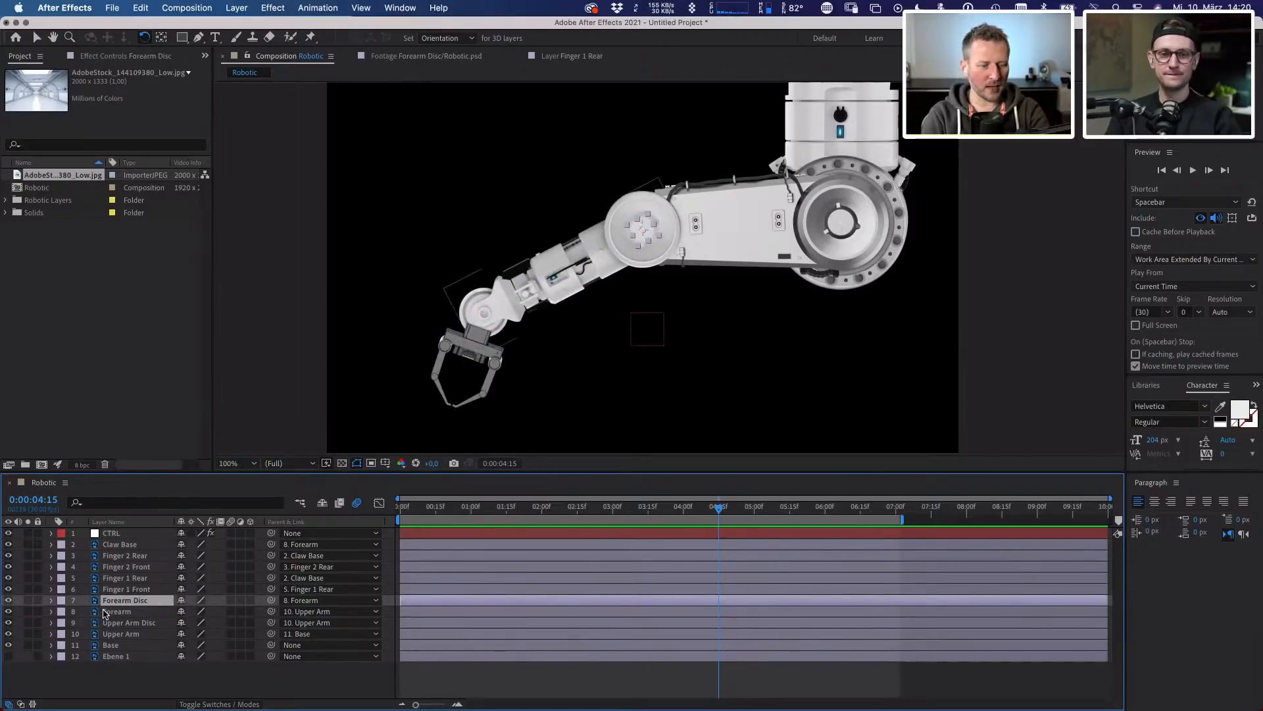
key("r")
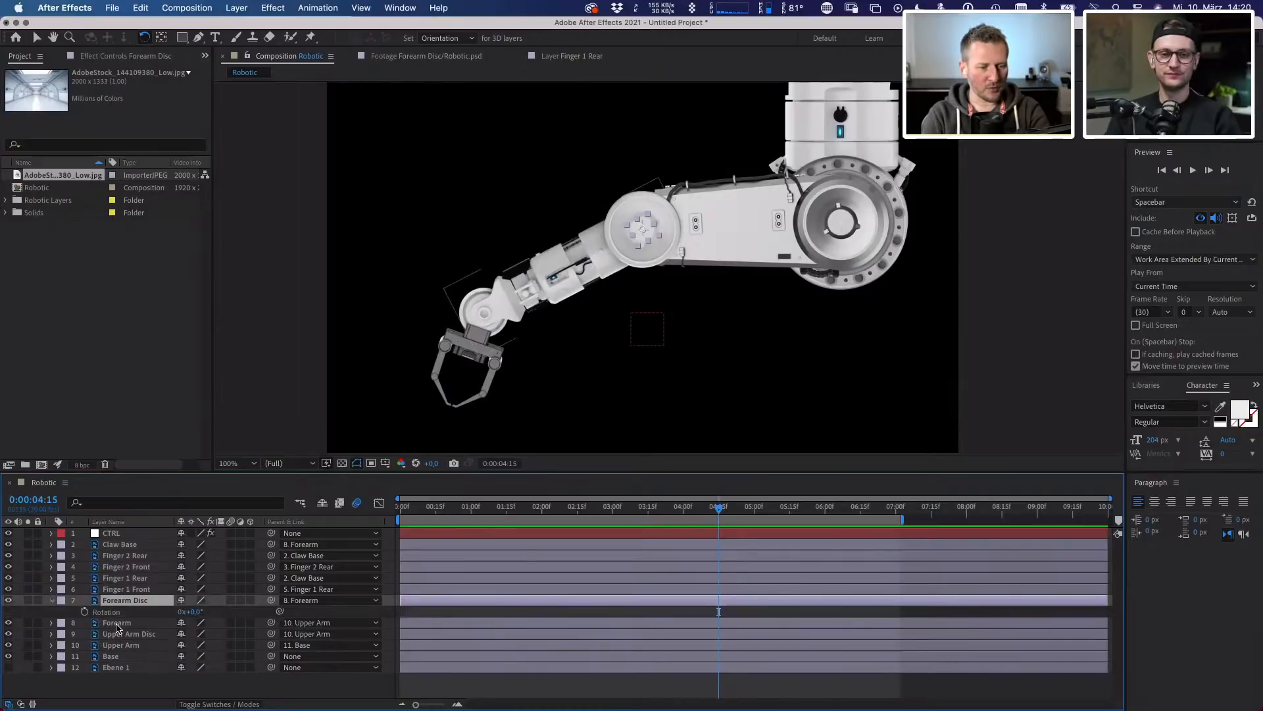
left_click(115, 624)
key("r")
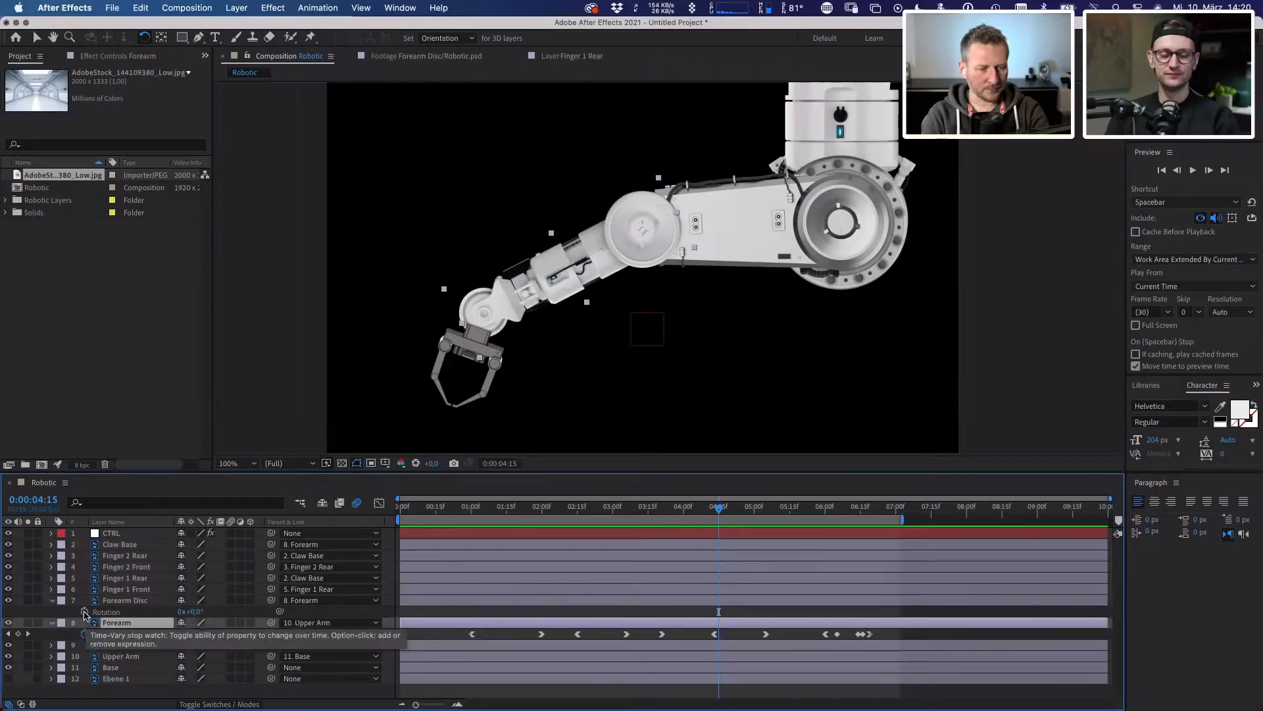
left_click(84, 612, "alt")
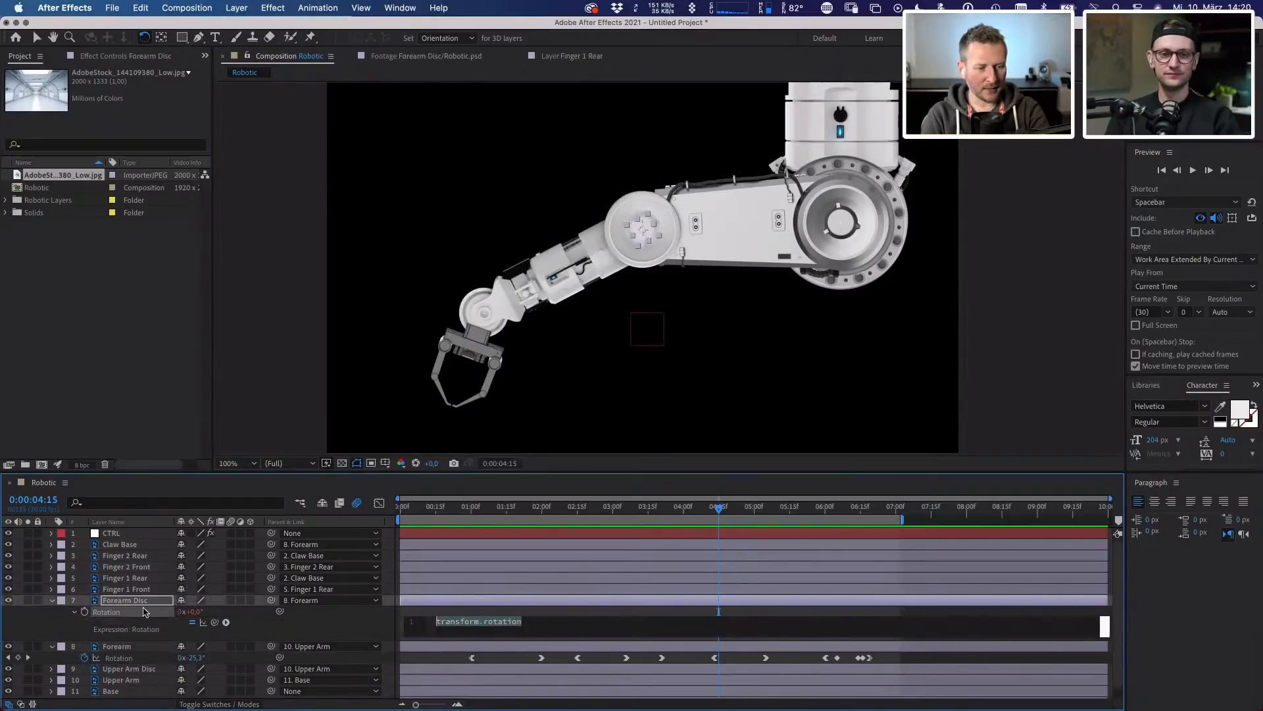
left_click_drag(214, 624, 112, 659)
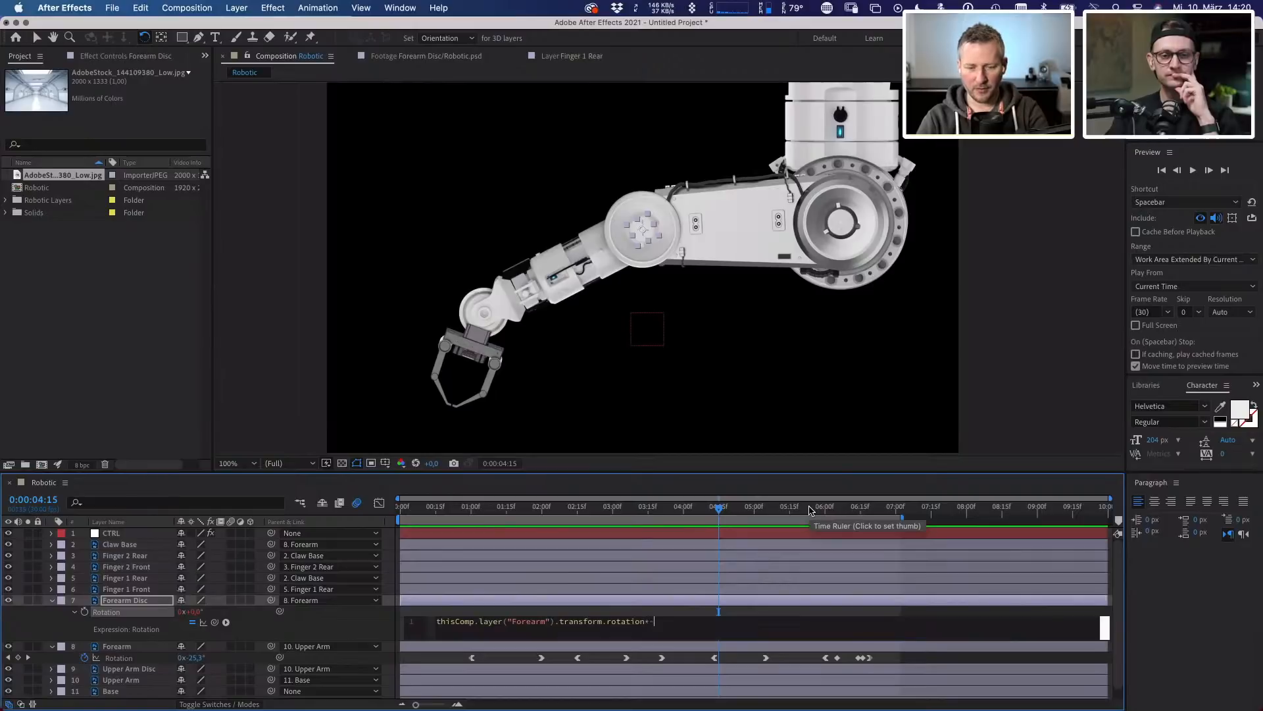
type("*-3")
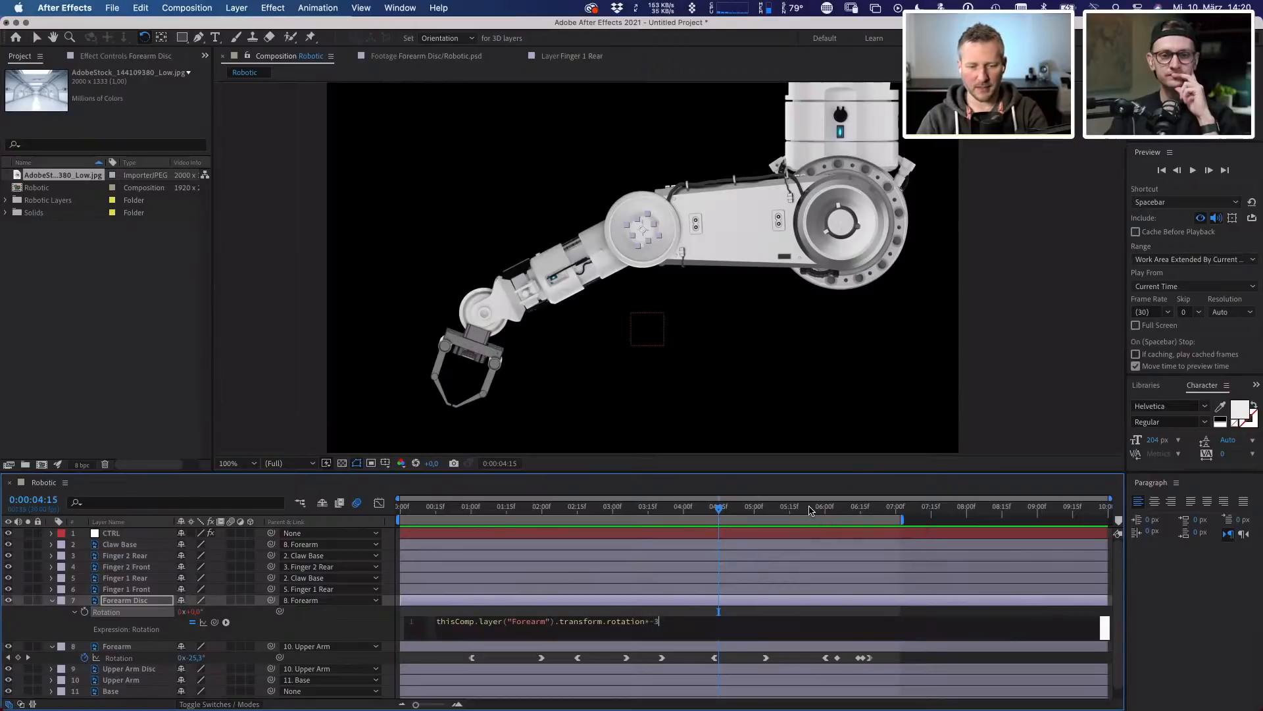
left_click(374, 624)
- Scrub and play back the animation to check how the Forearm Disc turns with the Forearm
mouse_move(631, 510)
left_mouse_down()
mouse_move(602, 512)
mouse_move(679, 517)
mouse_move(604, 513)
mouse_move(626, 513)
left_mouse_up()
key("space")
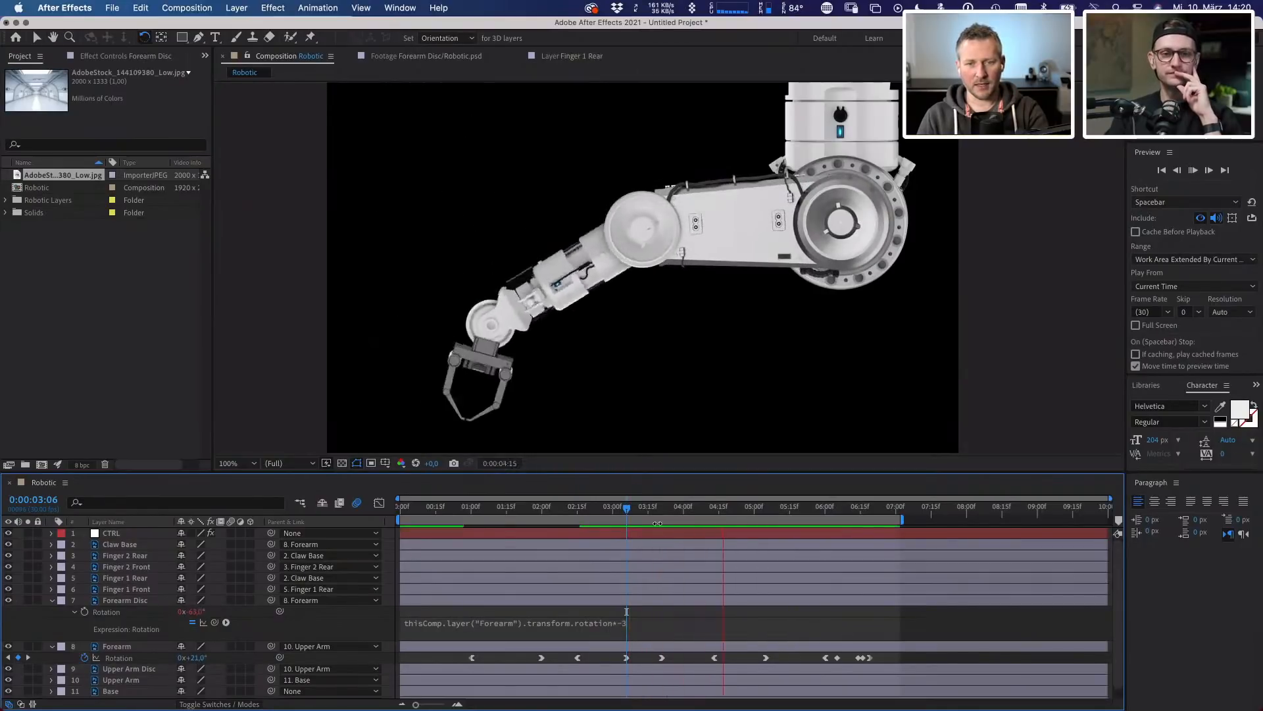
left_click_drag(683, 510, 655, 508)
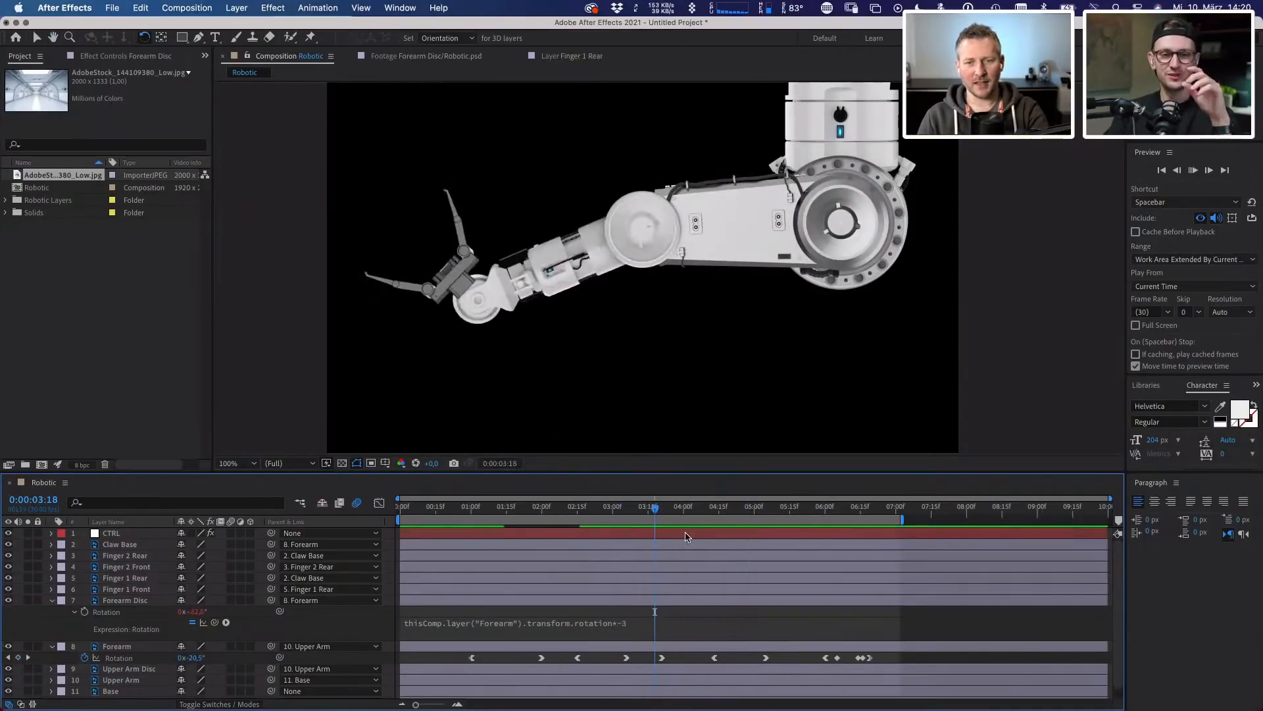
key("space")
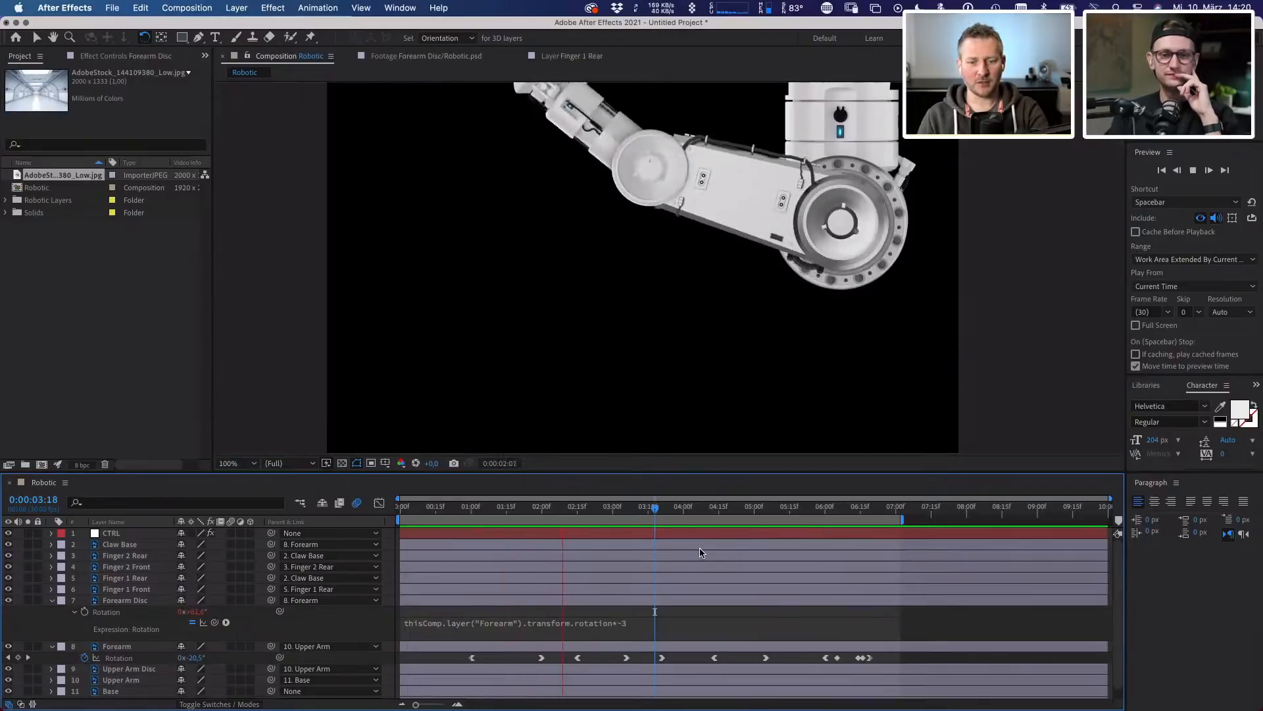
- Change the multiplier in the Forearm Disc's rotation expression to -6 and play back the animation
left_click(630, 622)
left_click(663, 622)
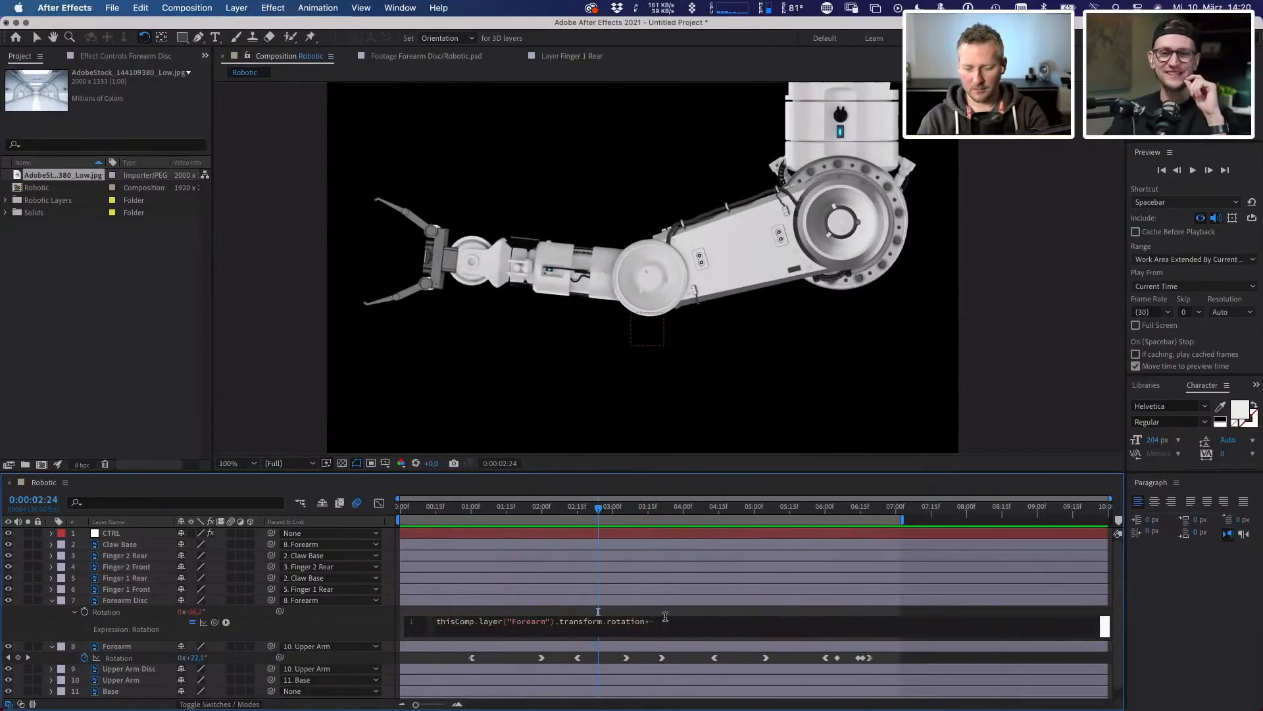
left_click(361, 623)
key("space")
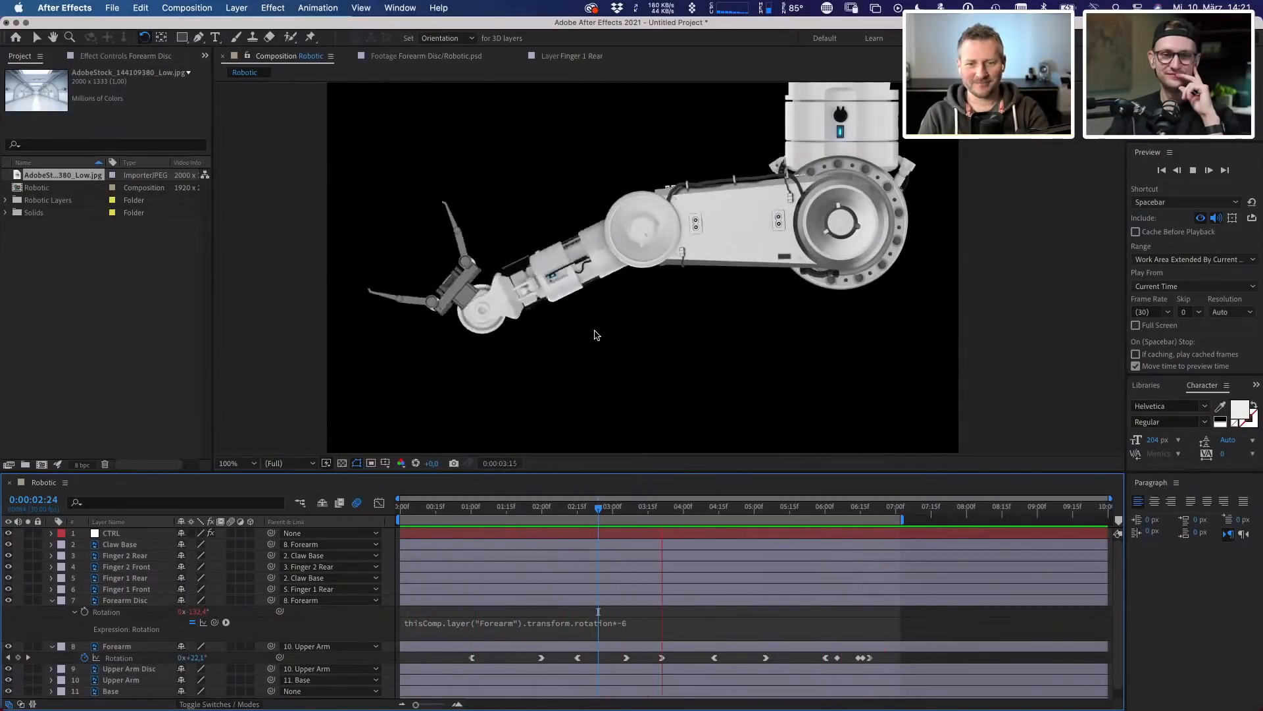
key("space")
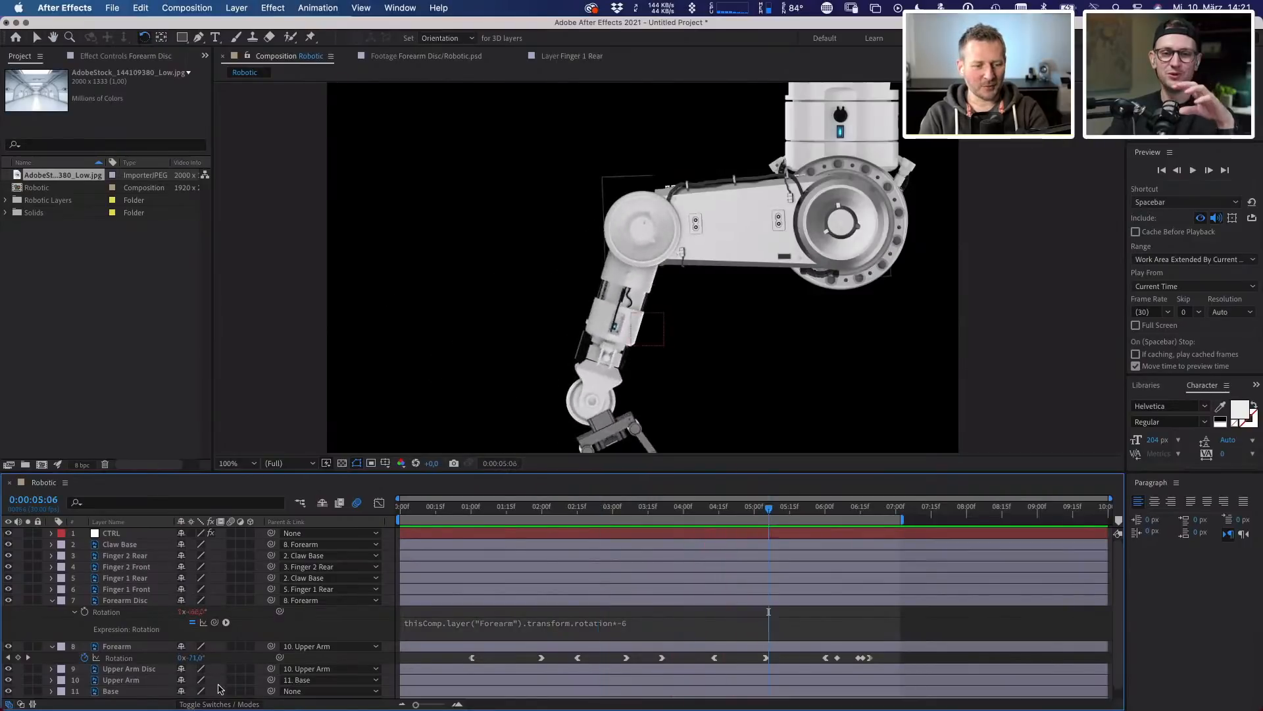
- Switch the timeline's layer columns from switches to modes
left_click(219, 704)
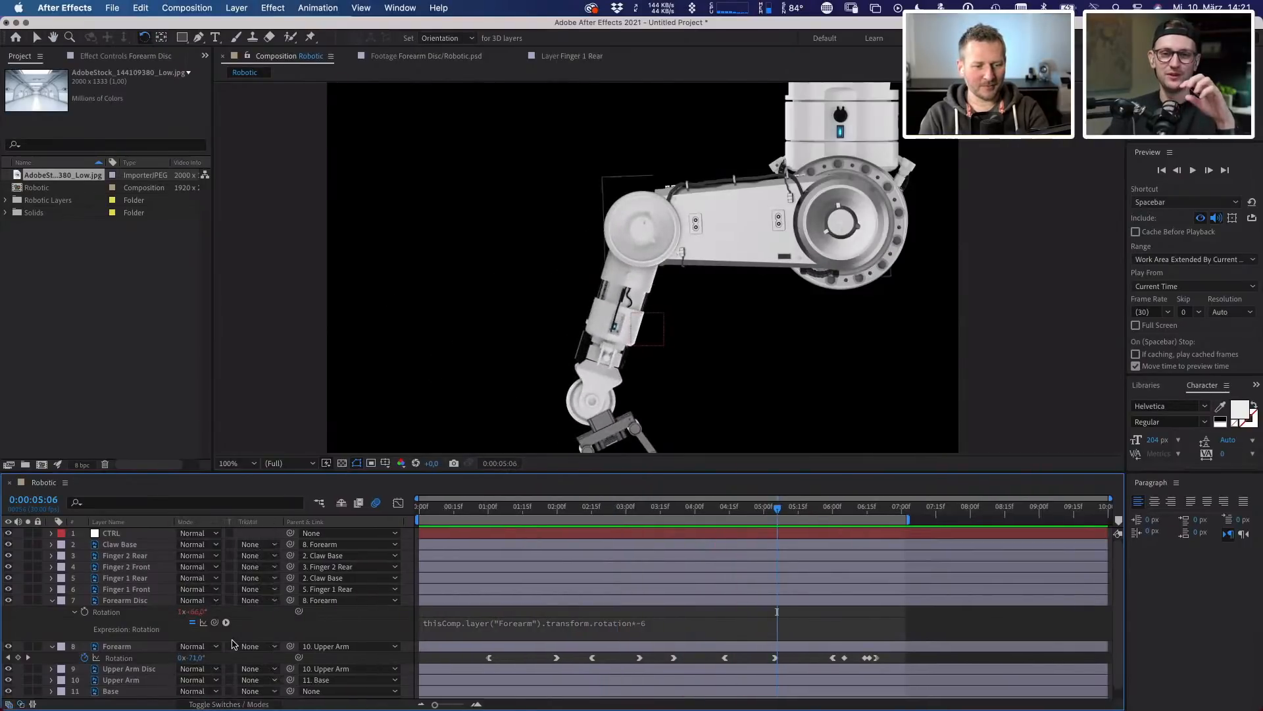
left_click(231, 684)
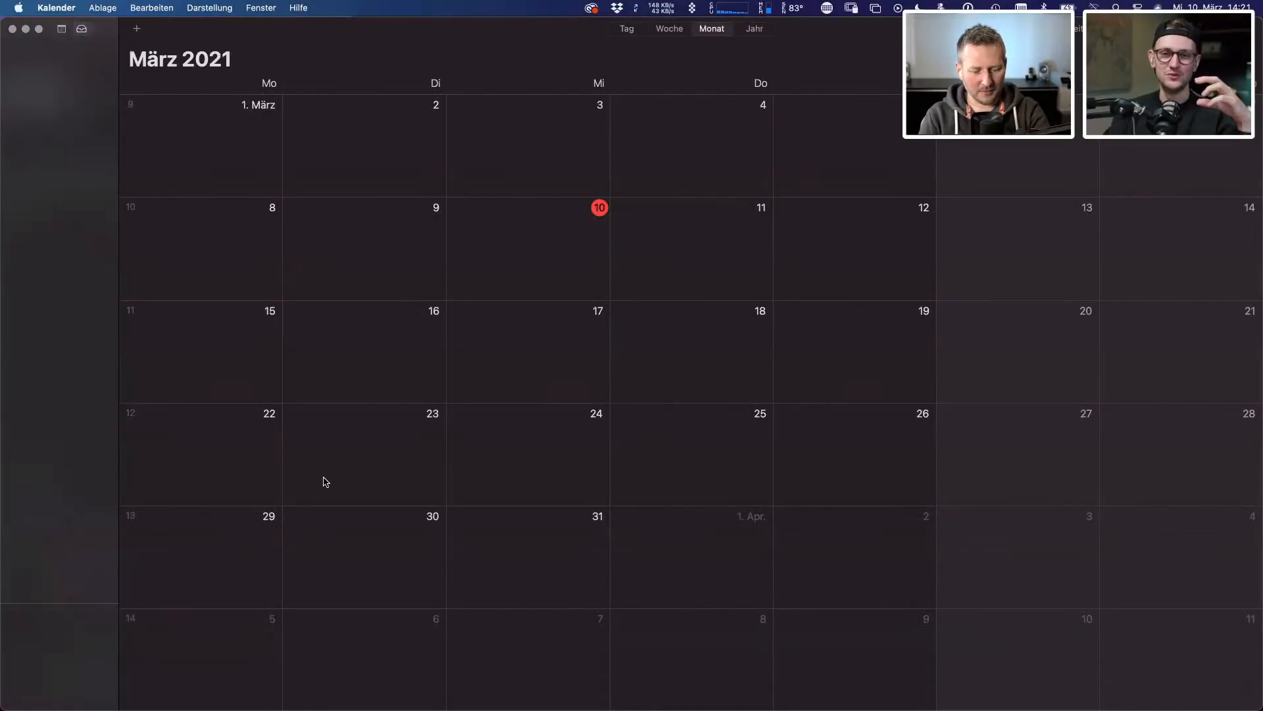
- Quit the calendar to return to After Effects, then show the layer switches and collapse the Forearm Disc and Forearm properties
key("super+q")
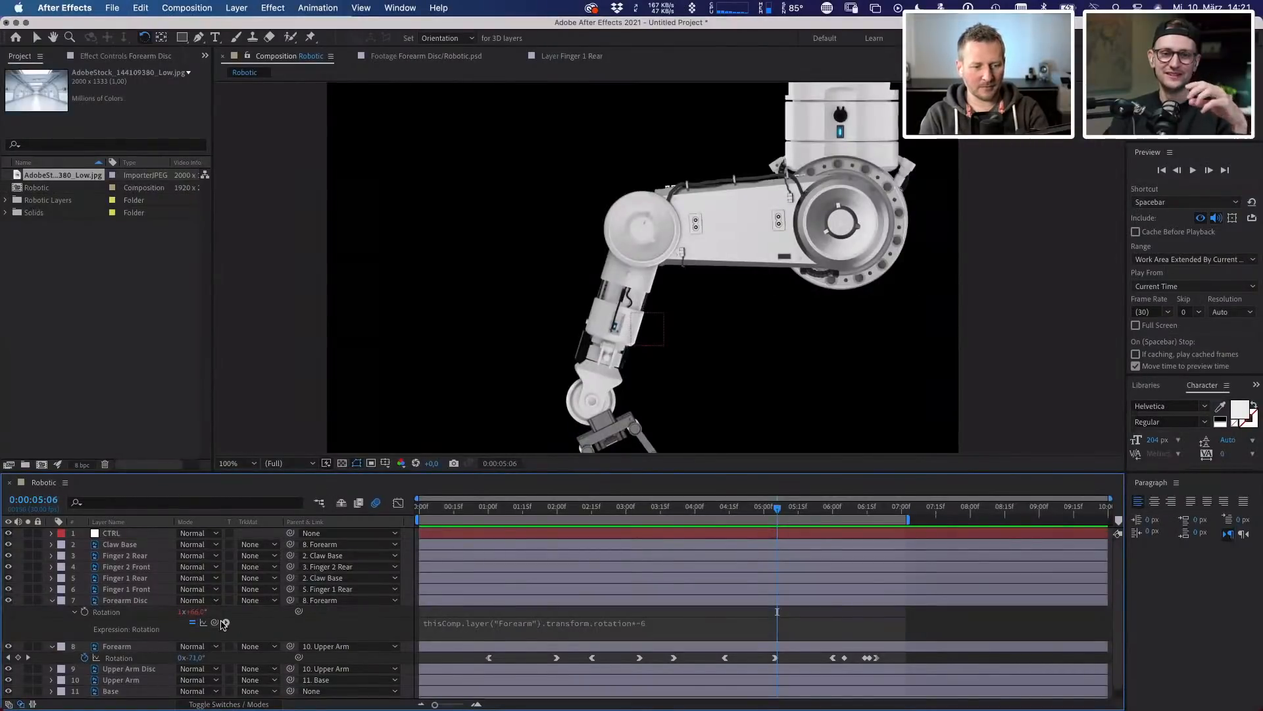
left_click(222, 702)
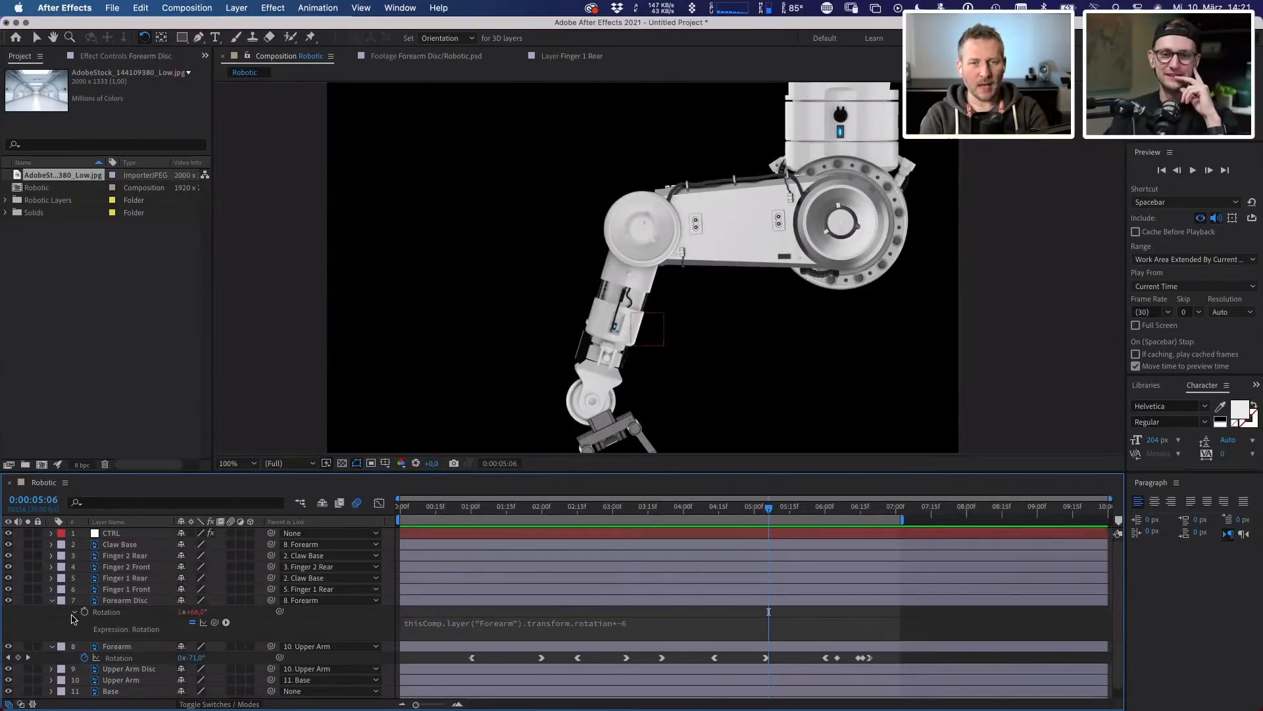
left_click(51, 600)
left_click(51, 611)
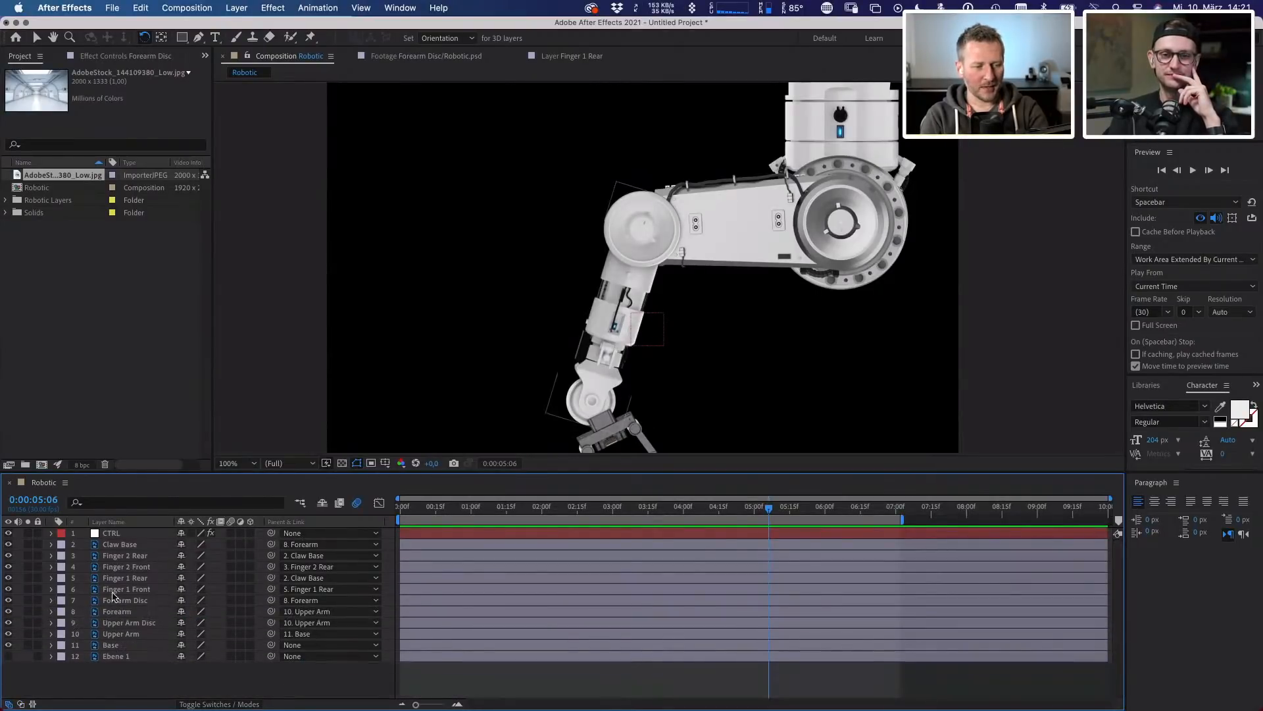
- Enable motion blur on all twelve layers of the Robotic composition and play back the animation from the start
left_click_drag(231, 533, 231, 589)
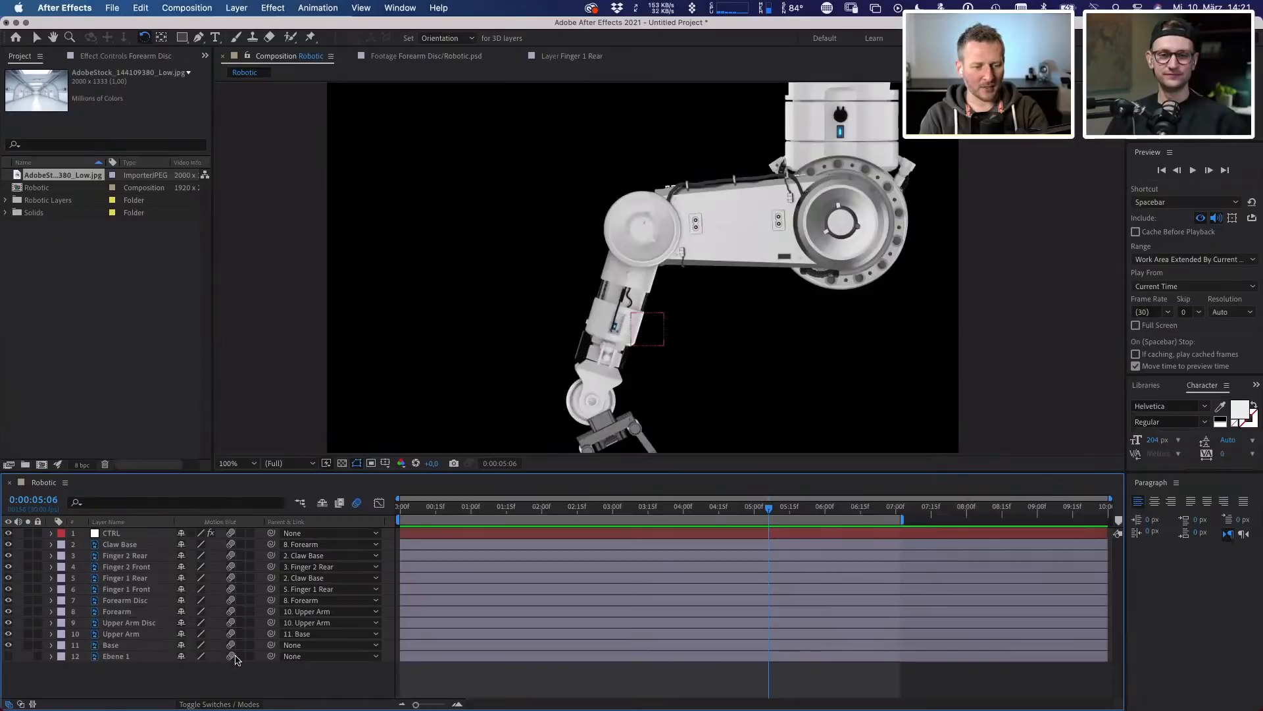
left_click_drag(235, 656, 234, 654)
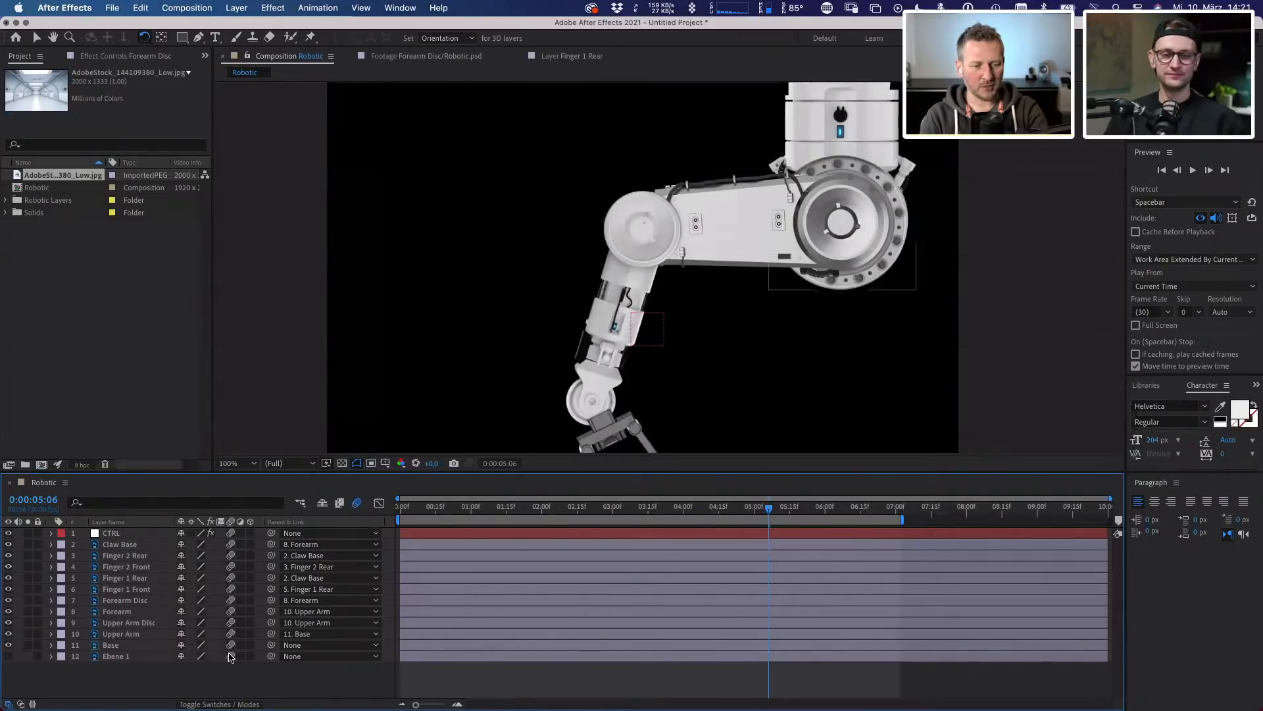
left_click_drag(411, 506, 395, 506)
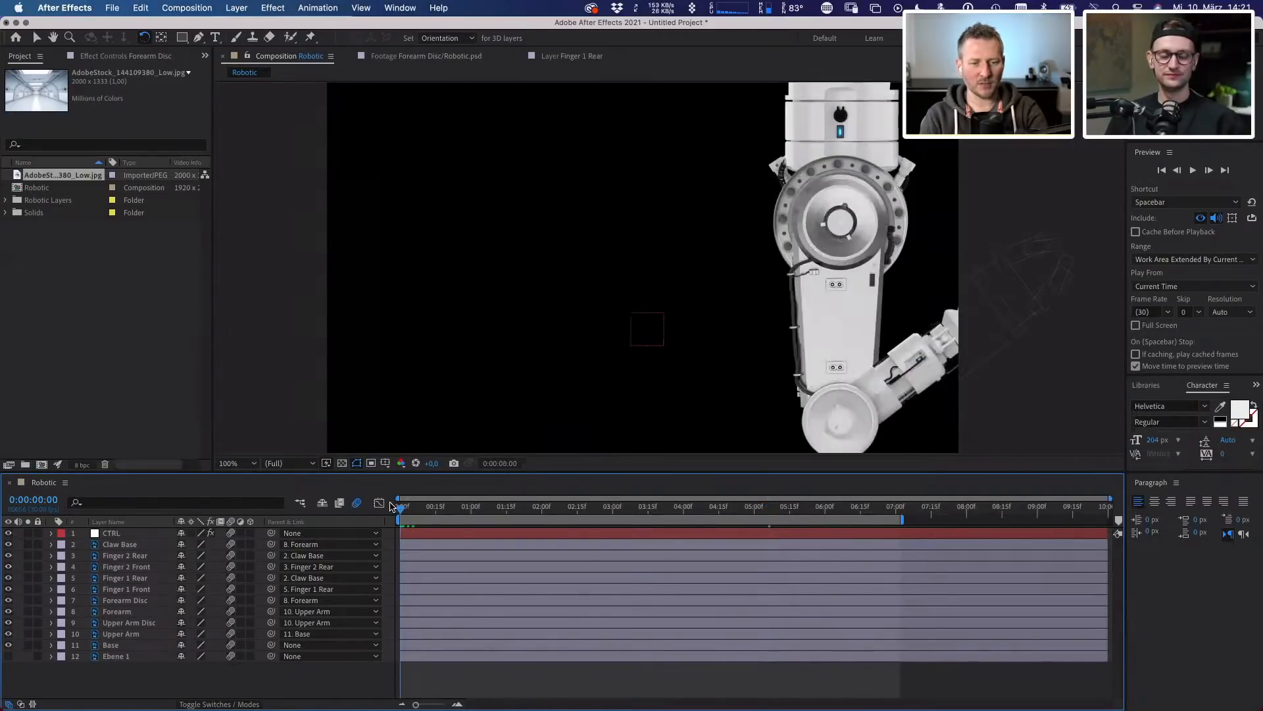
key("space")
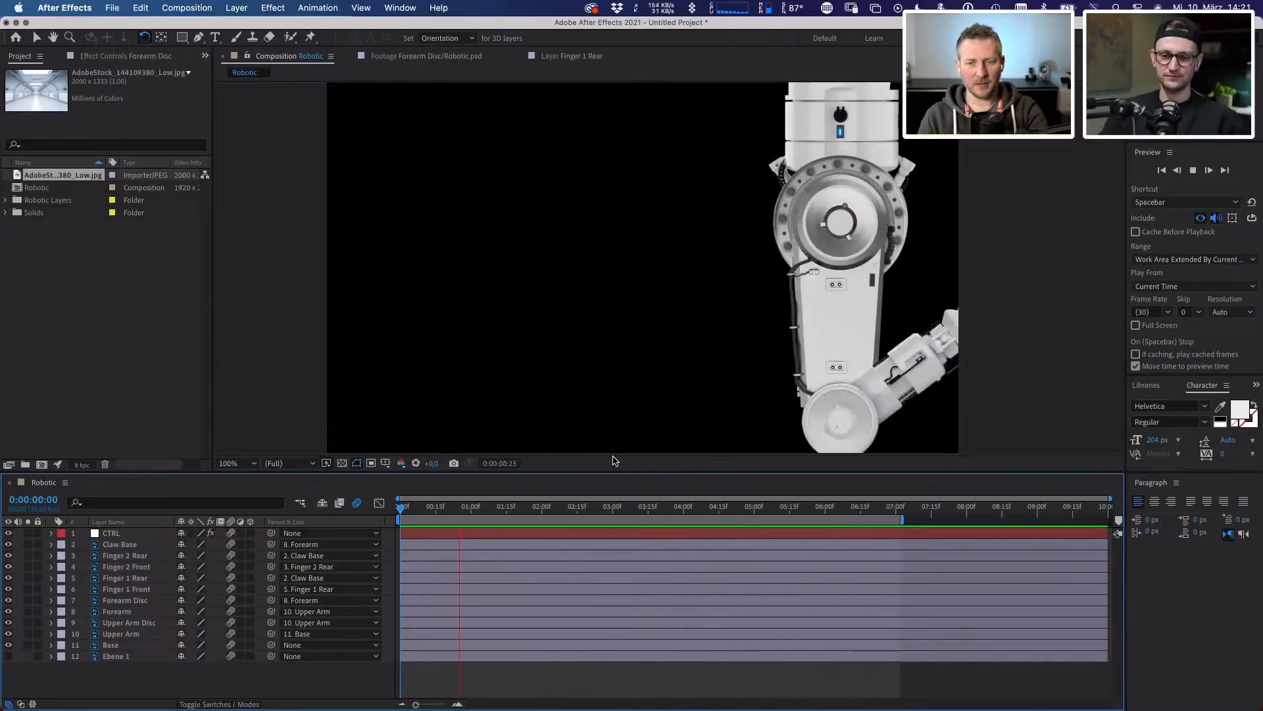
key("space")
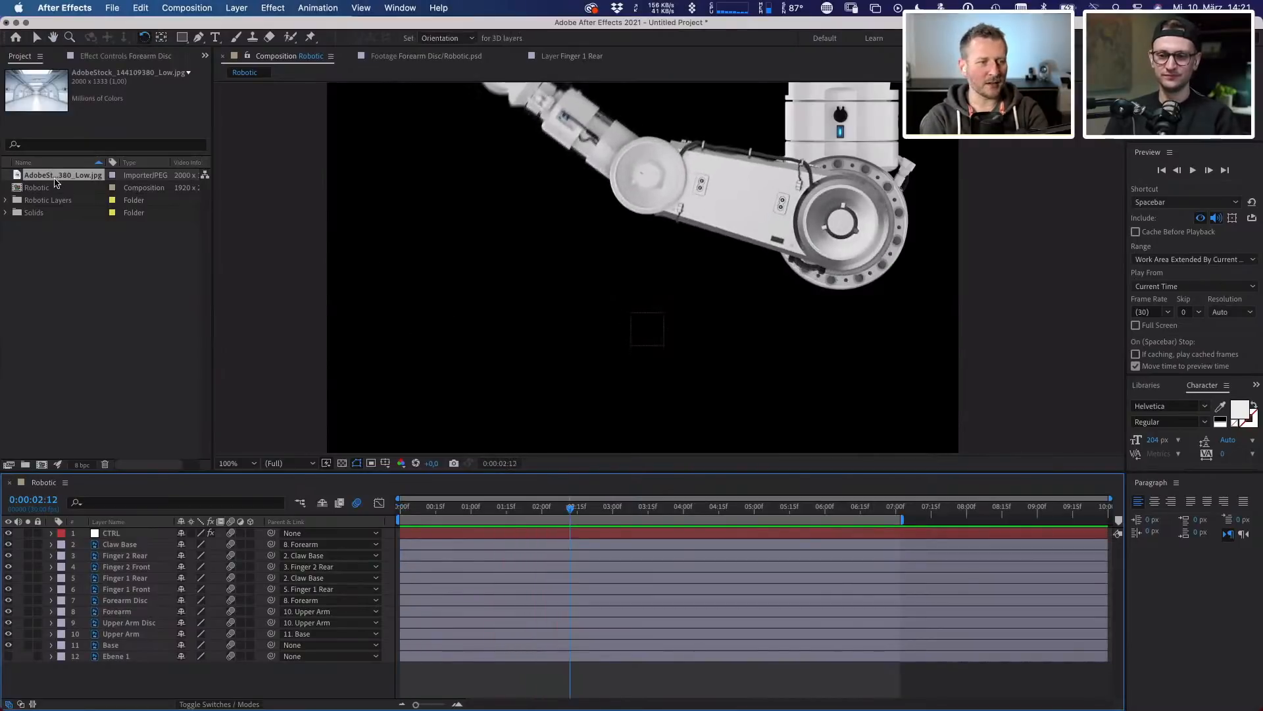
- Create a new composition, Comp 1, with the HDTV 1080 25 preset
left_click(42, 463)
left_click(296, 307)
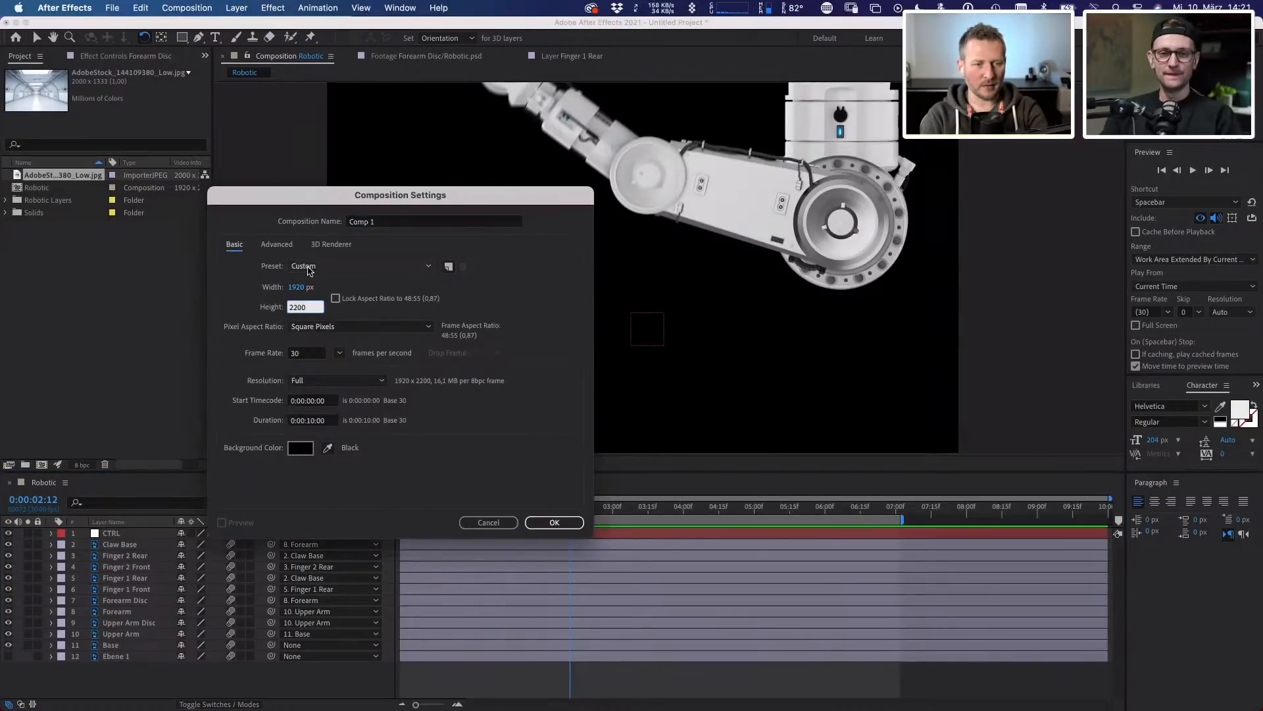
left_click(310, 267)
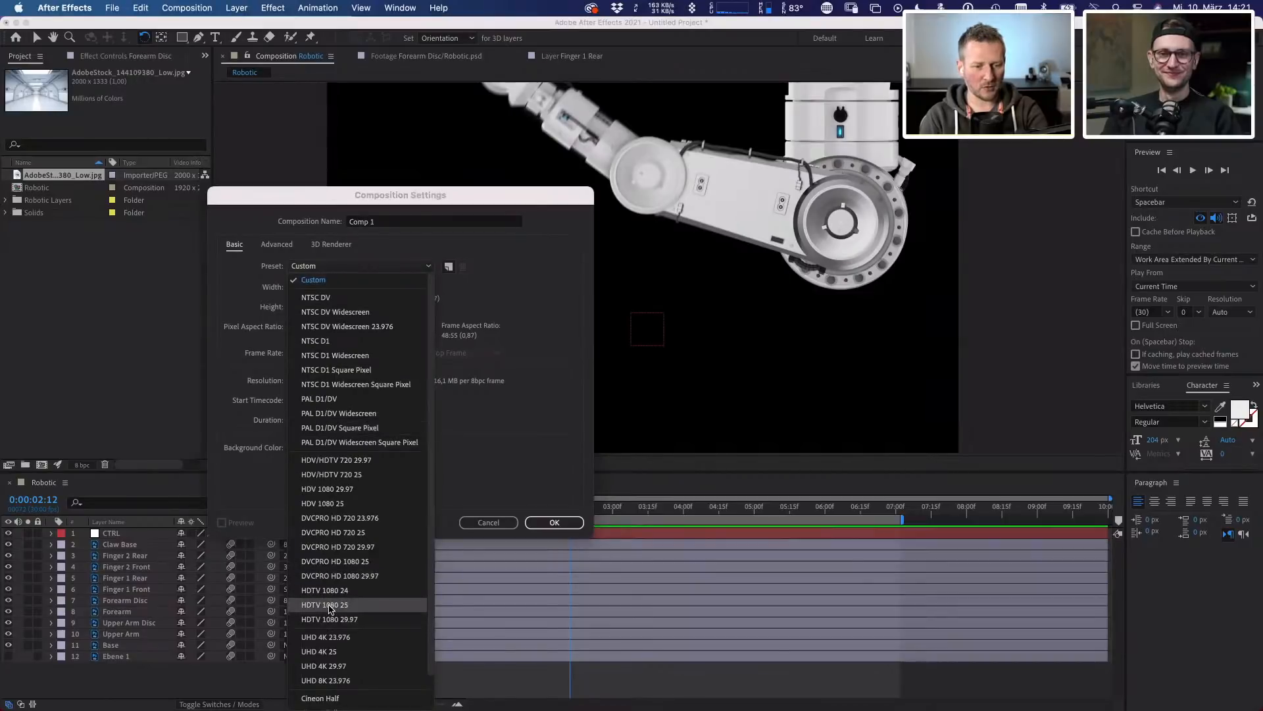
left_click(332, 606)
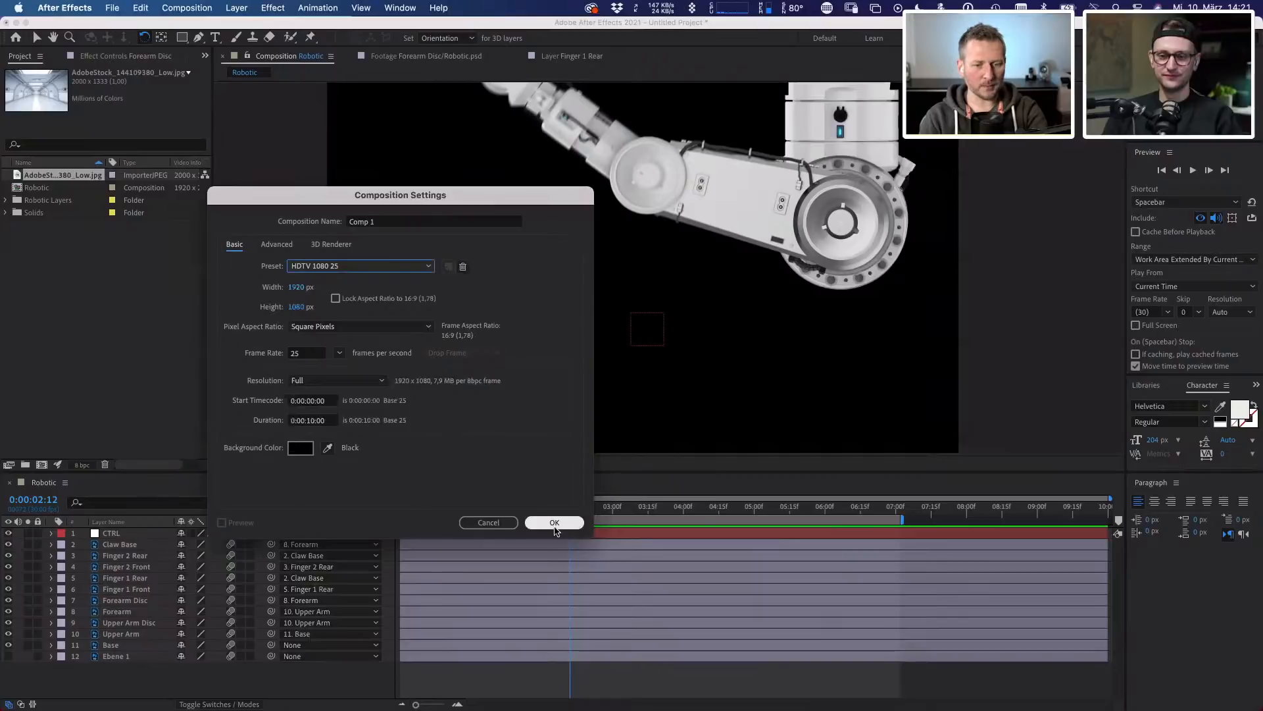
left_click(554, 522)
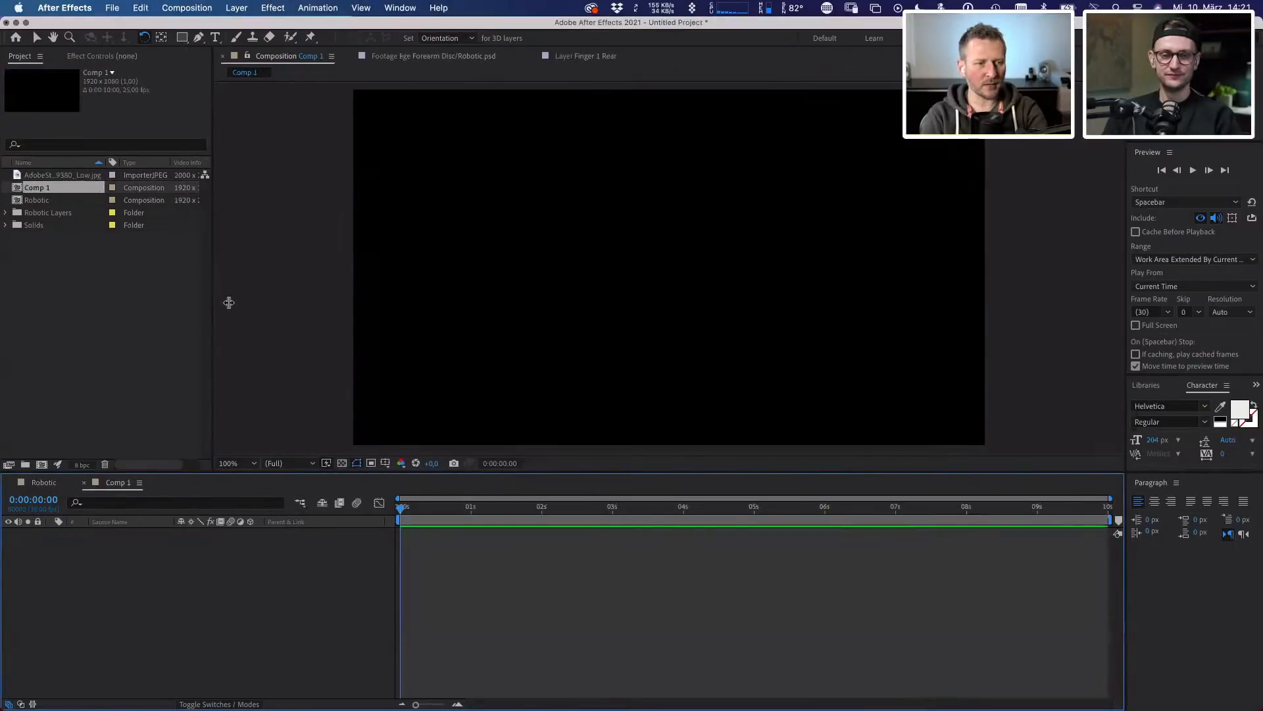
- Compare the Robotic and Comp 1 composition details and set Comp 1's frame rate to 30 fps
left_click_drag(214, 299, 311, 293)
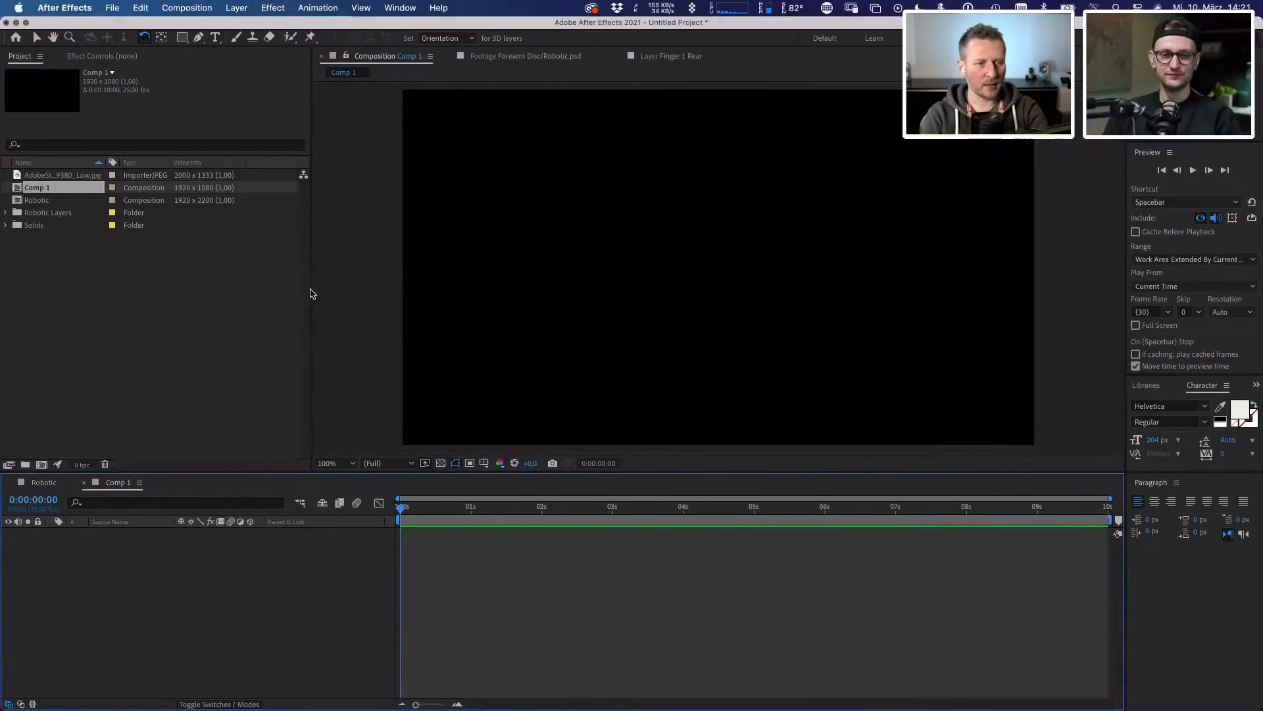
left_click(50, 199)
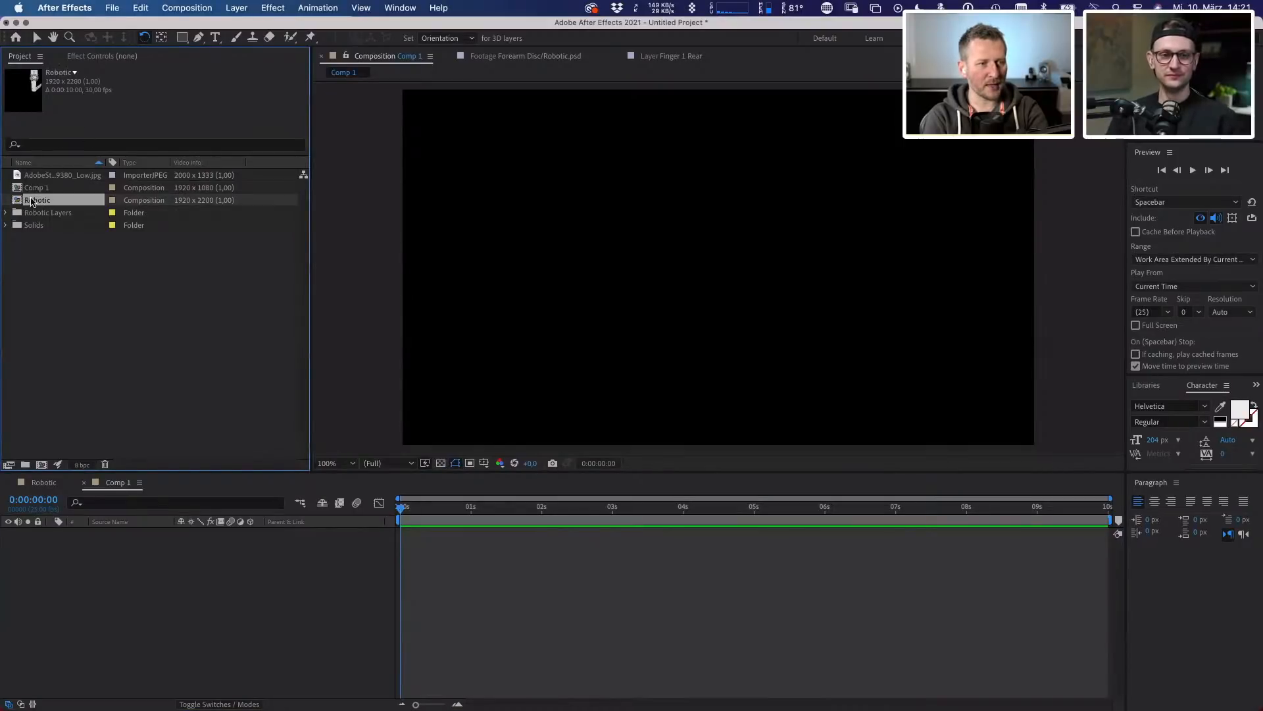
left_click(35, 189)
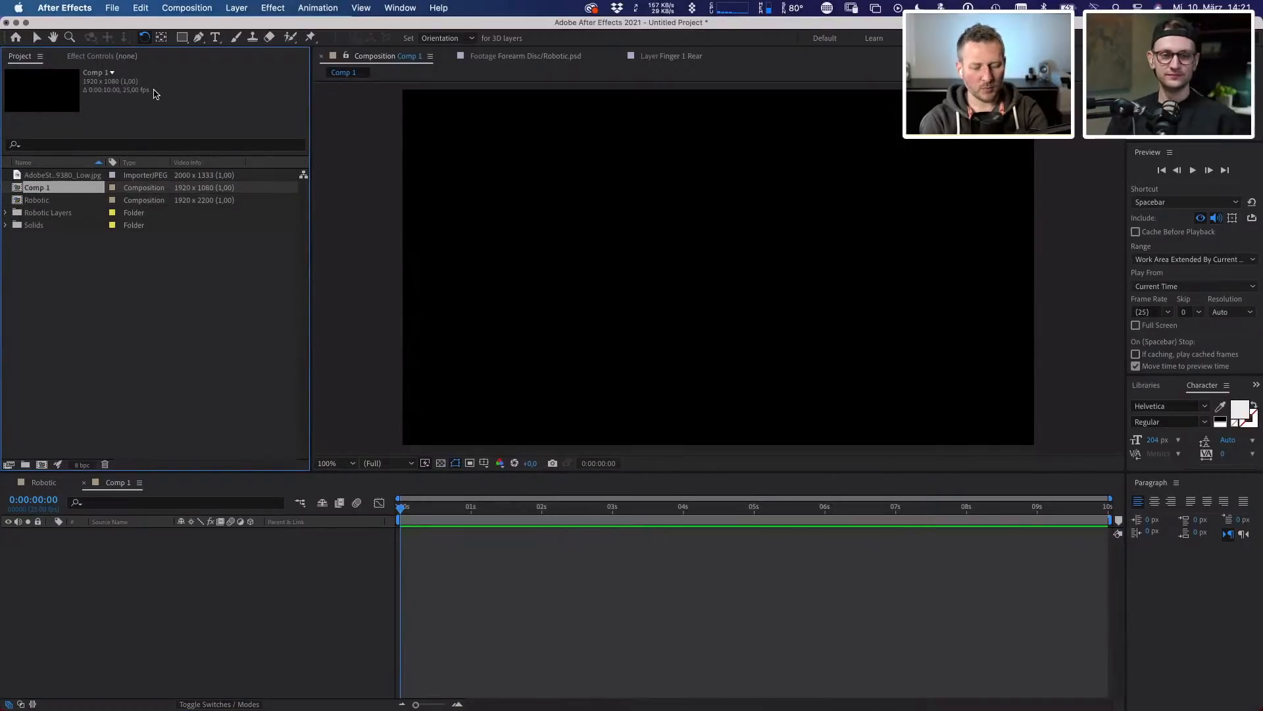
key("super+k")
left_click(306, 353)
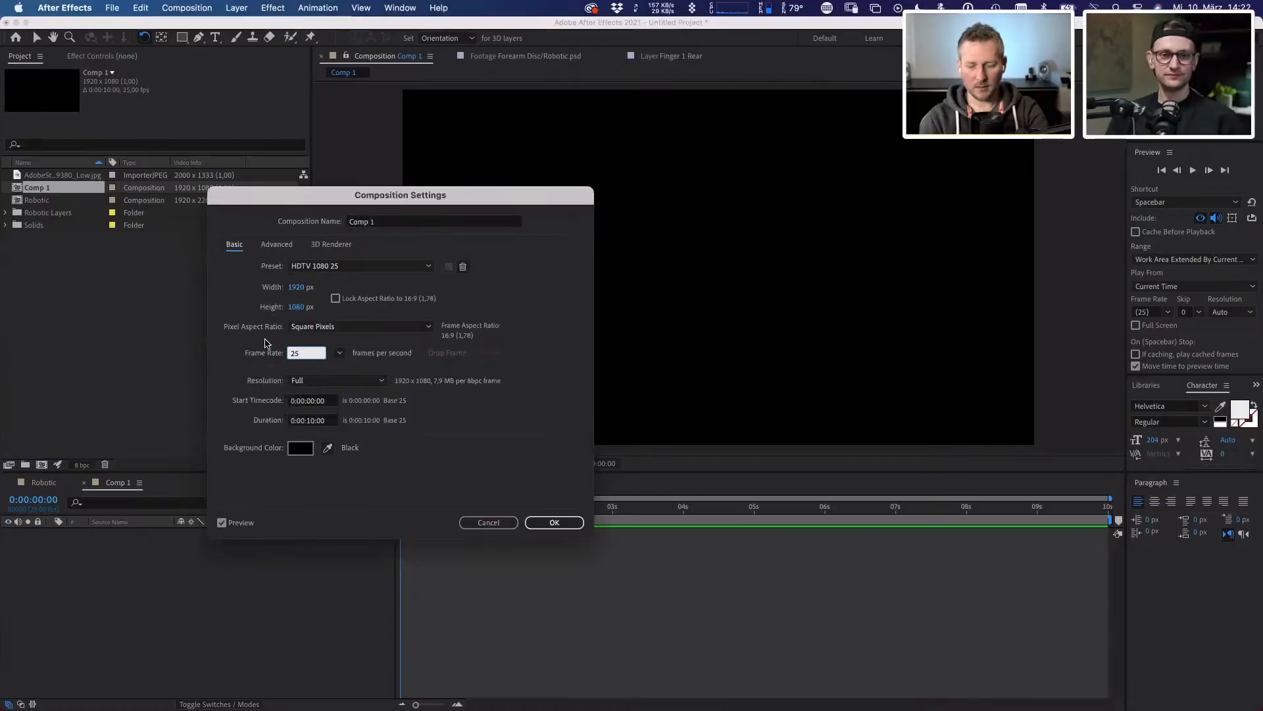
type("30")
key("Return")
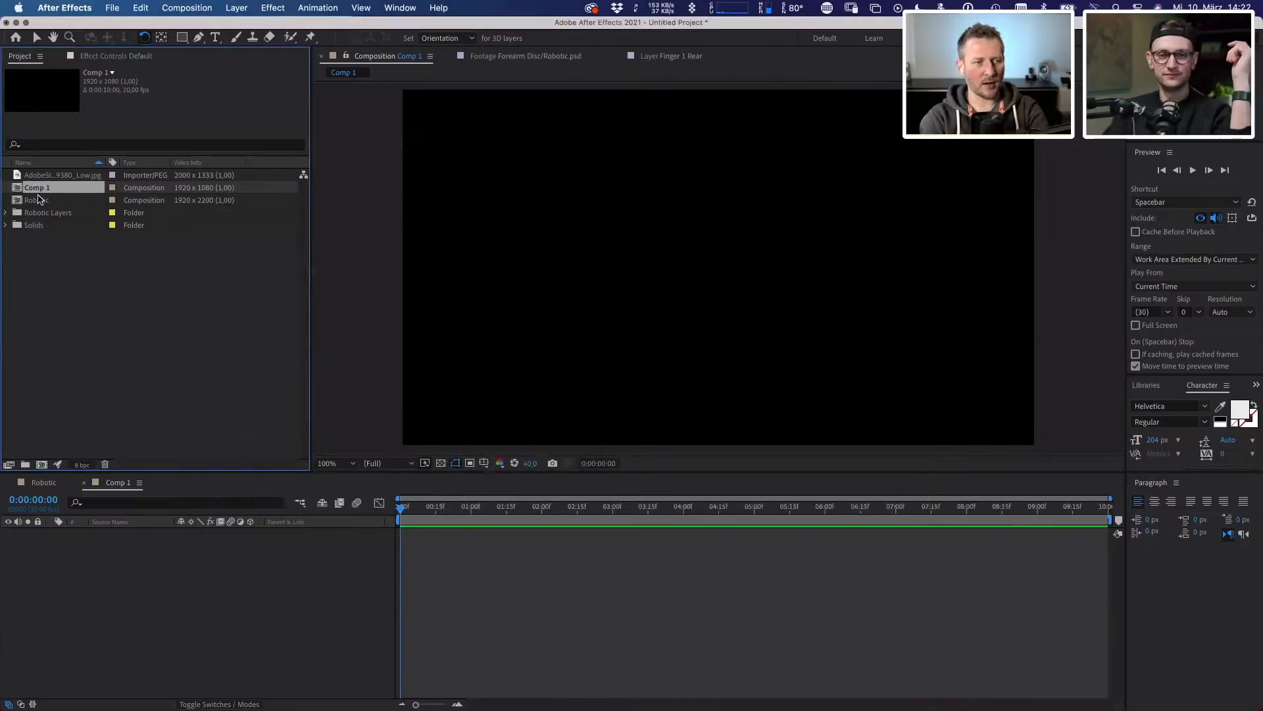
- Add the Robotic composition as a layer in Comp 1 and play it back to see how the arm sits in the frame
left_click(35, 201)
left_click_drag(35, 200, 62, 558)
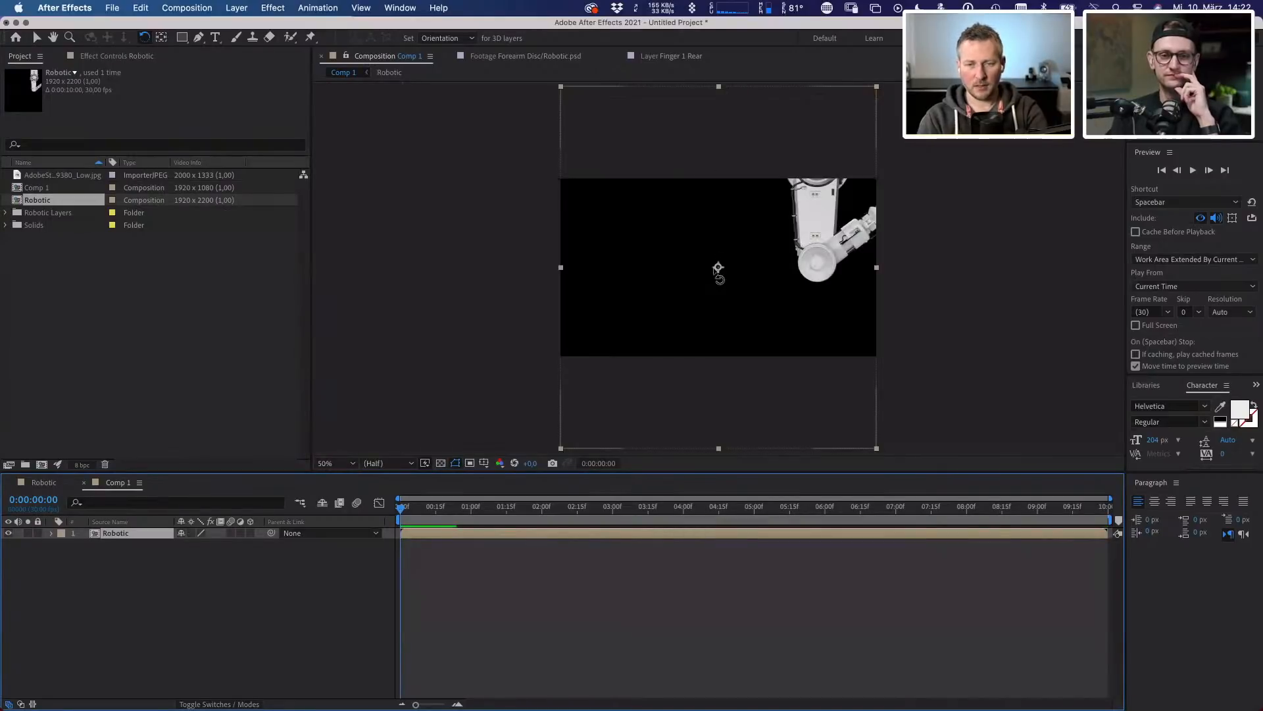
left_click_drag(717, 273, 631, 305)
key("space")
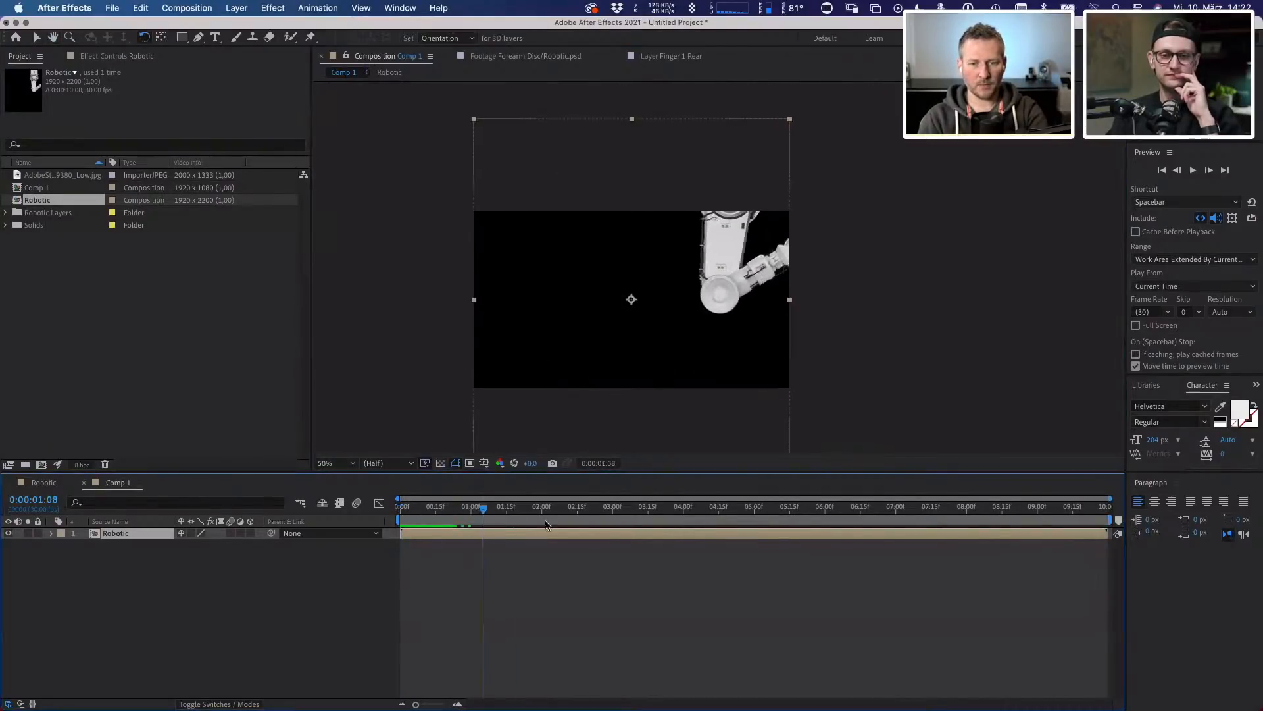
key("space")
- Scale the Robotic layer to 76% and reposition it so the arm hangs from the upper right of the frame
key("v")
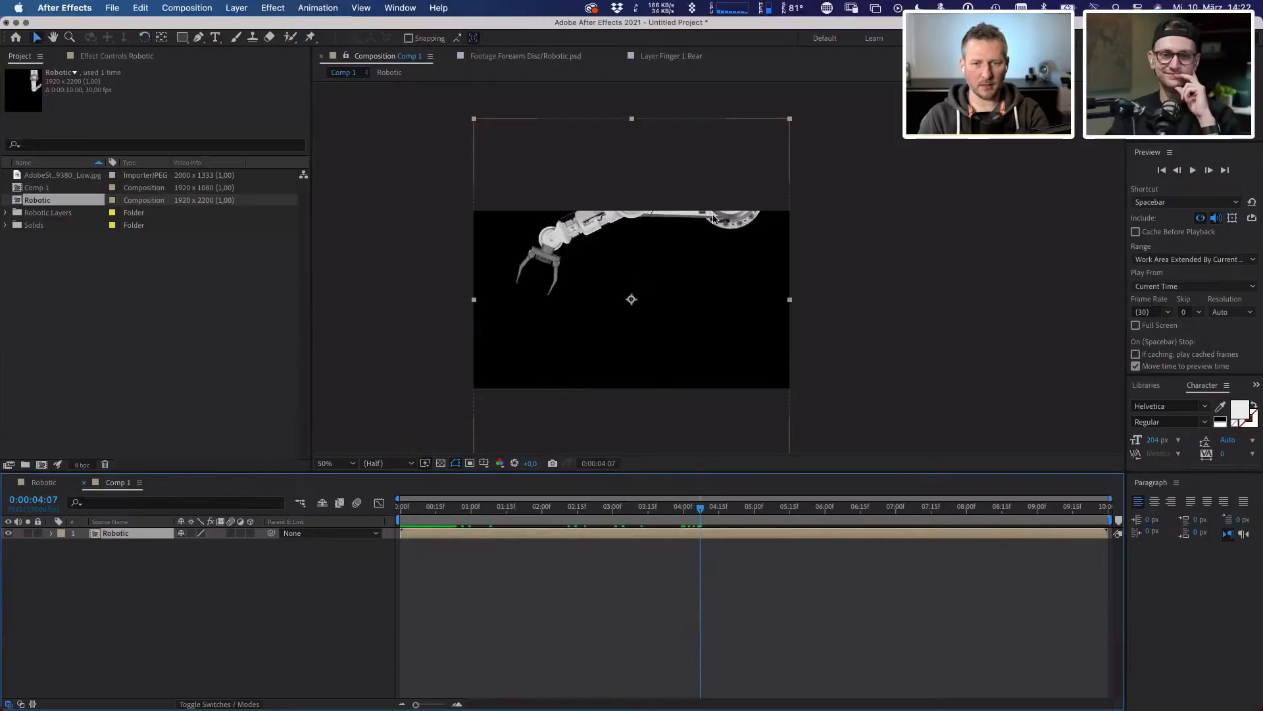
left_click_drag(725, 230, 737, 317)
key("s")
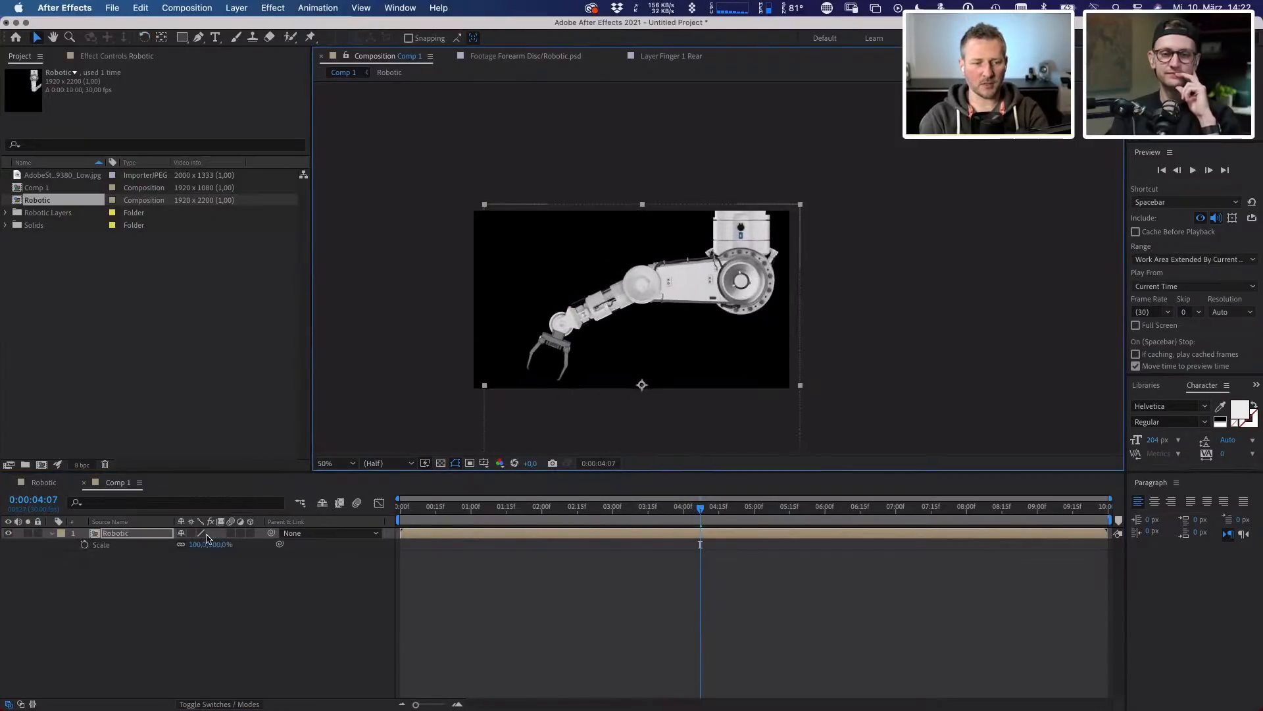
left_click_drag(207, 544, 191, 530)
left_click_drag(688, 327, 709, 289)
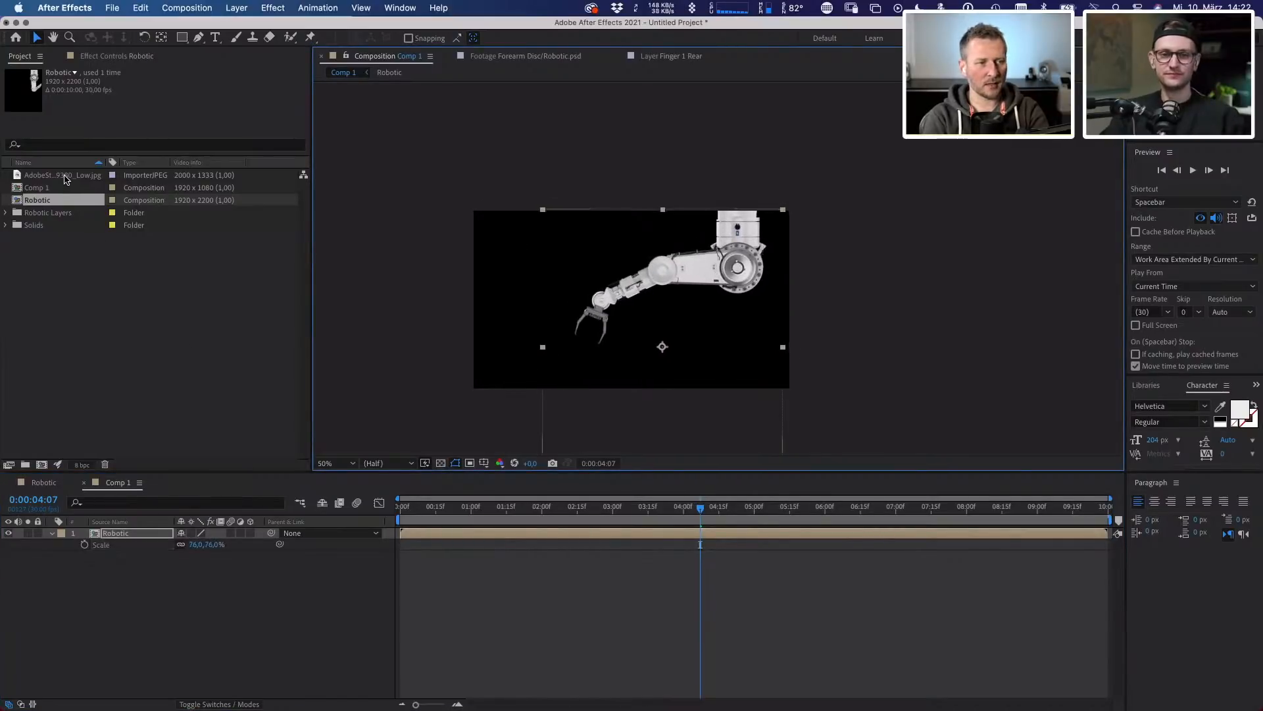
- Place the background image AdobeStock_144109380_Low.jpg in Comp 1 beneath the Robotic layer
left_click_drag(63, 175, 79, 571)
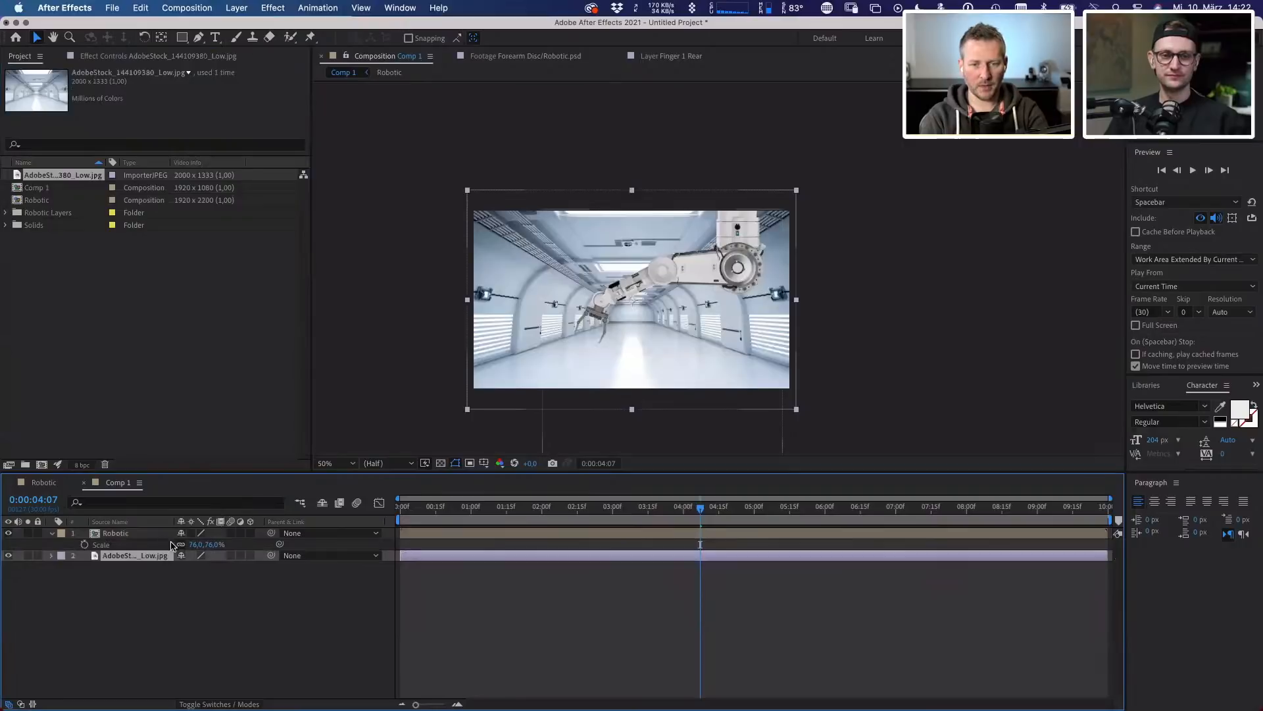
key("slash")
left_click_drag(418, 315, 593, 289)
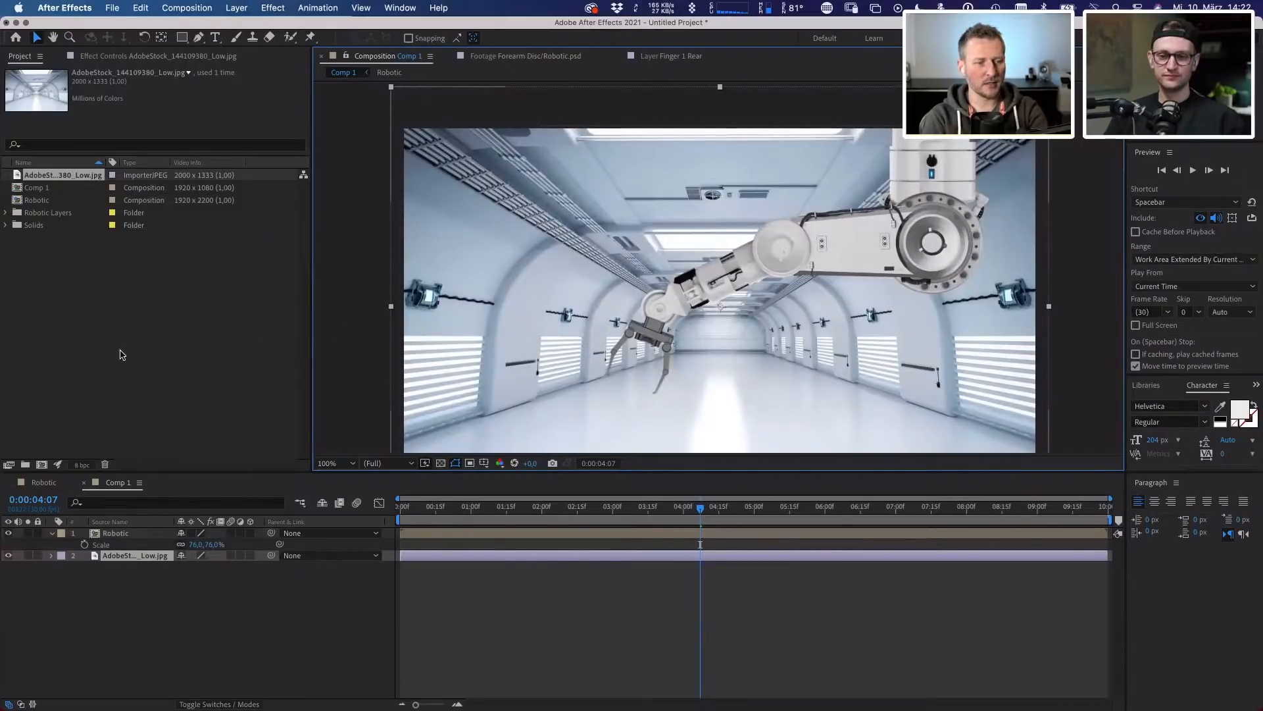
- Apply the Lumetri Color effect to the Robotic layer
left_click(121, 534)
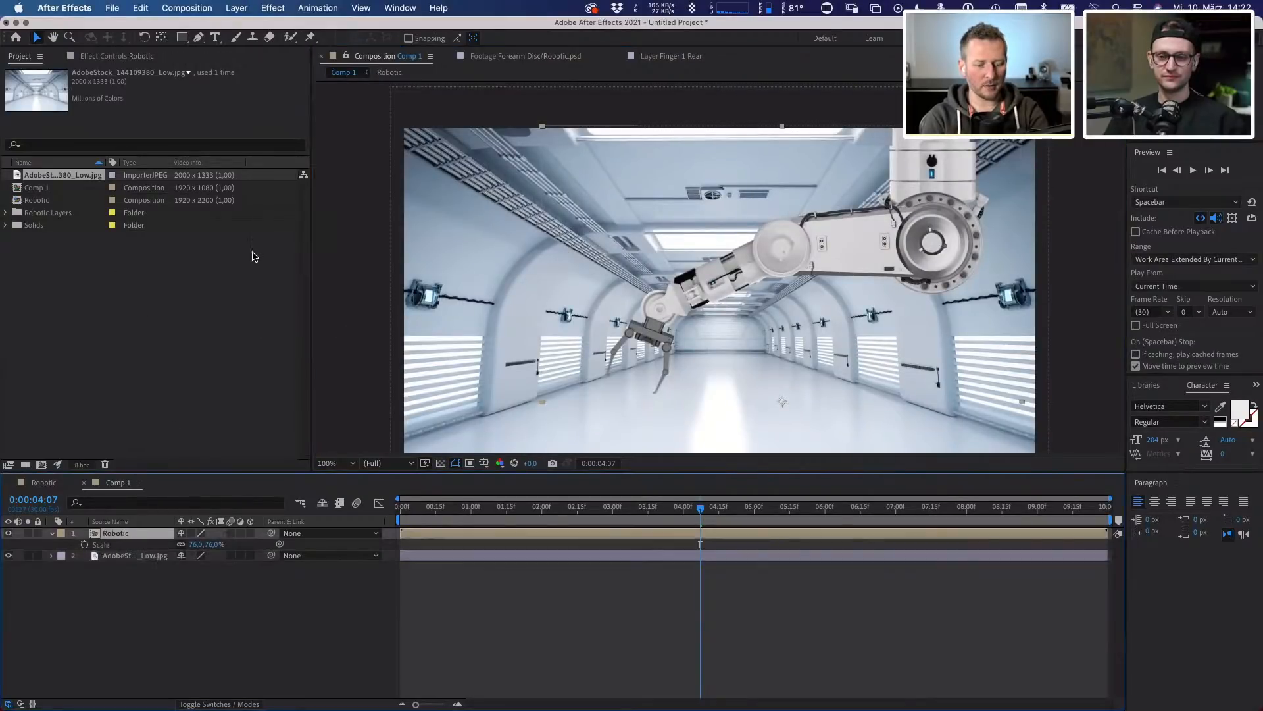
key("ctrl+space")
type("lume")
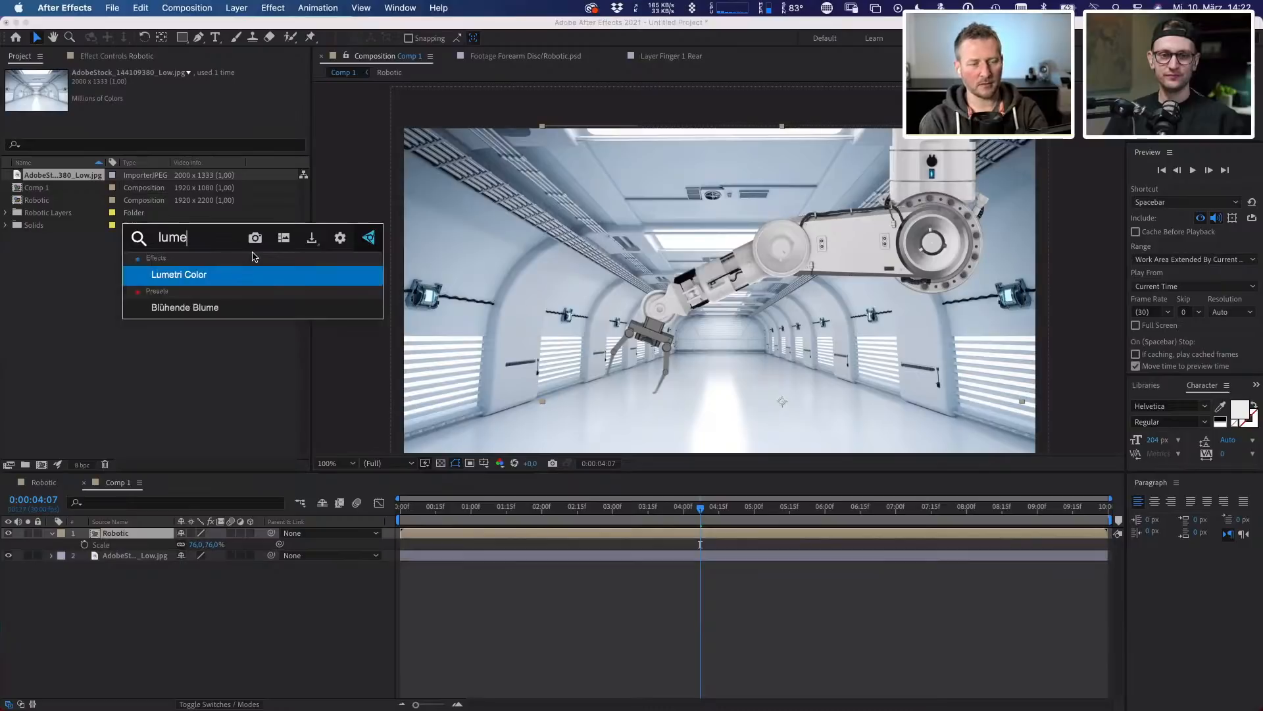
key("Return")
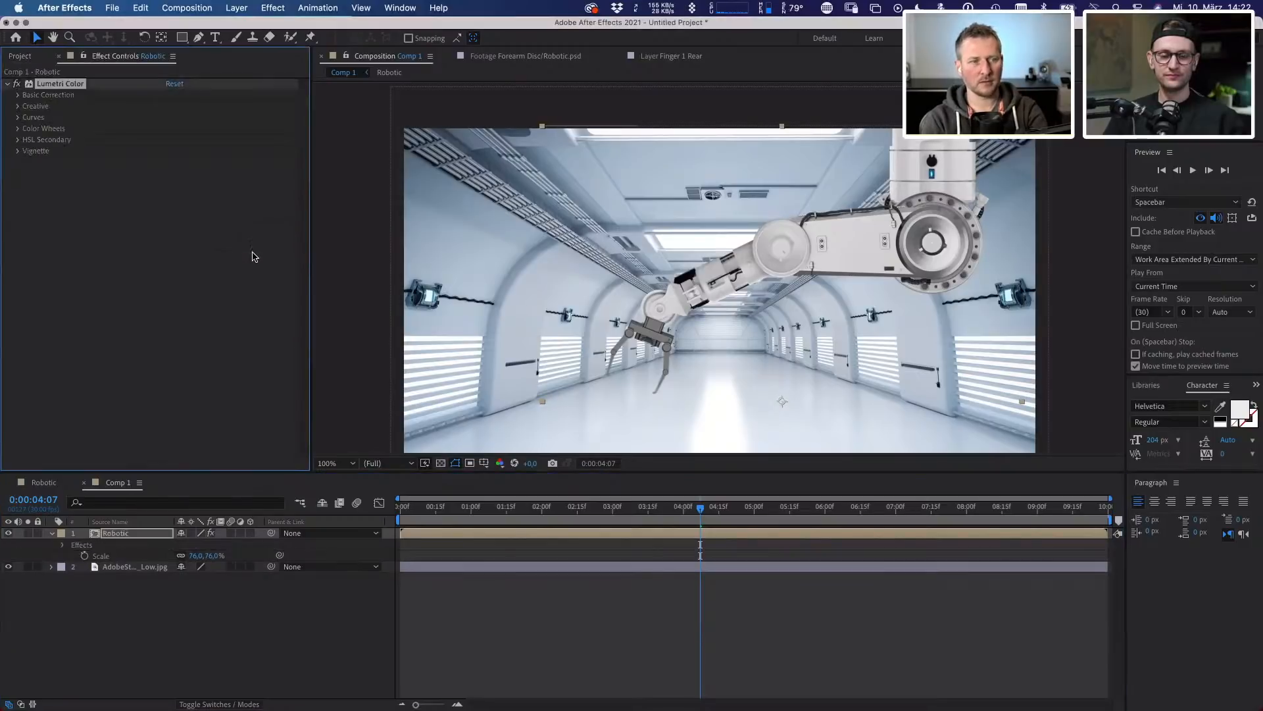
- Shift the robot's midtones and highlights slightly toward blue with Lumetri's color wheels and check another frame
left_click(17, 129)
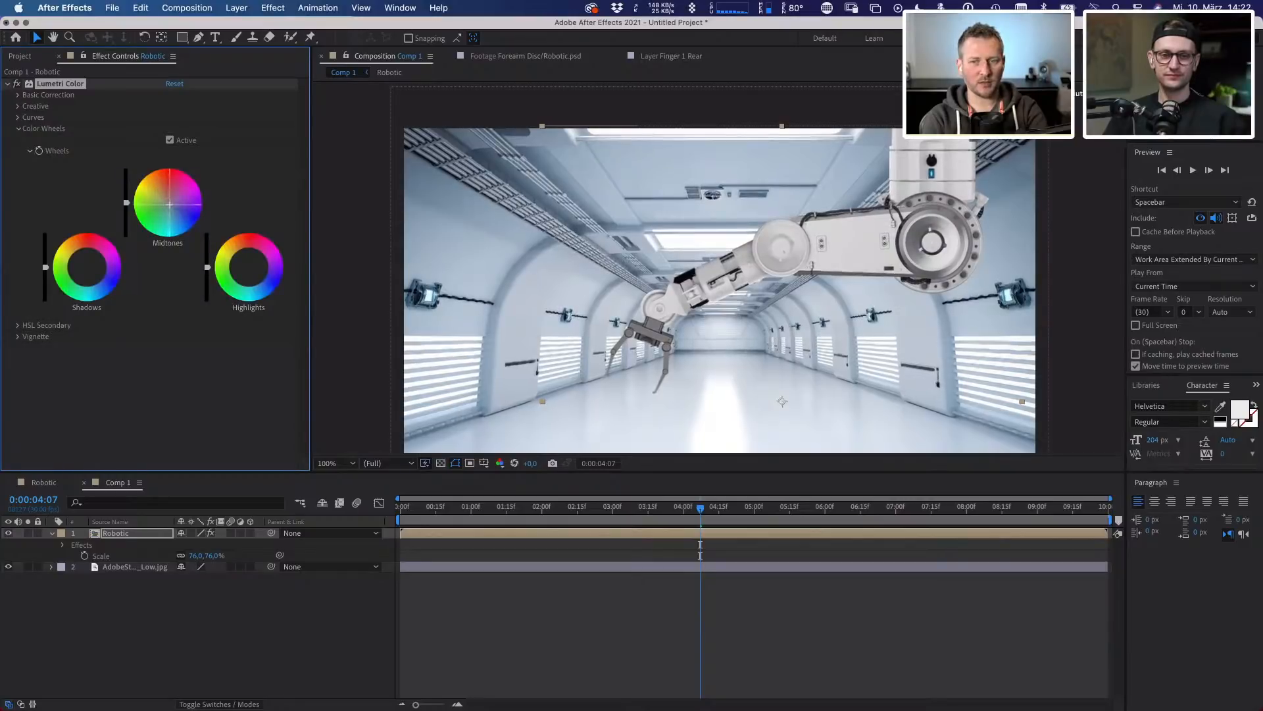
left_click_drag(170, 204, 177, 224)
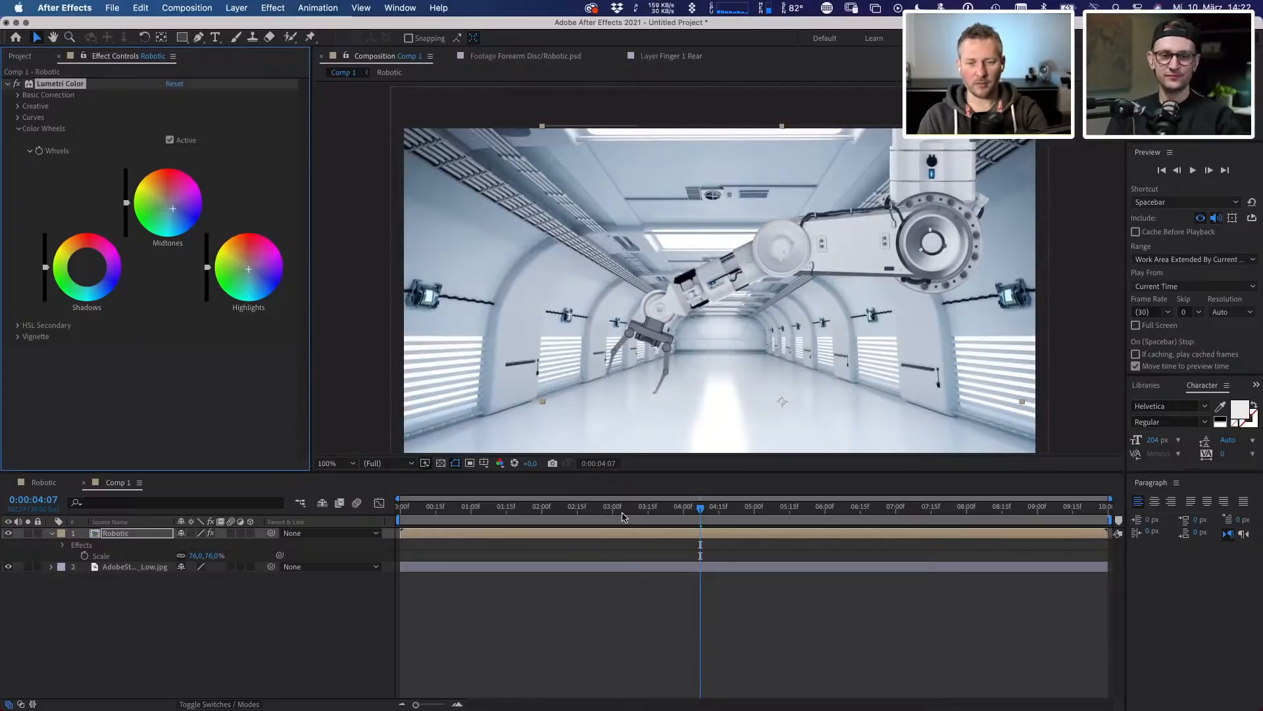
left_click_drag(623, 516, 582, 513)
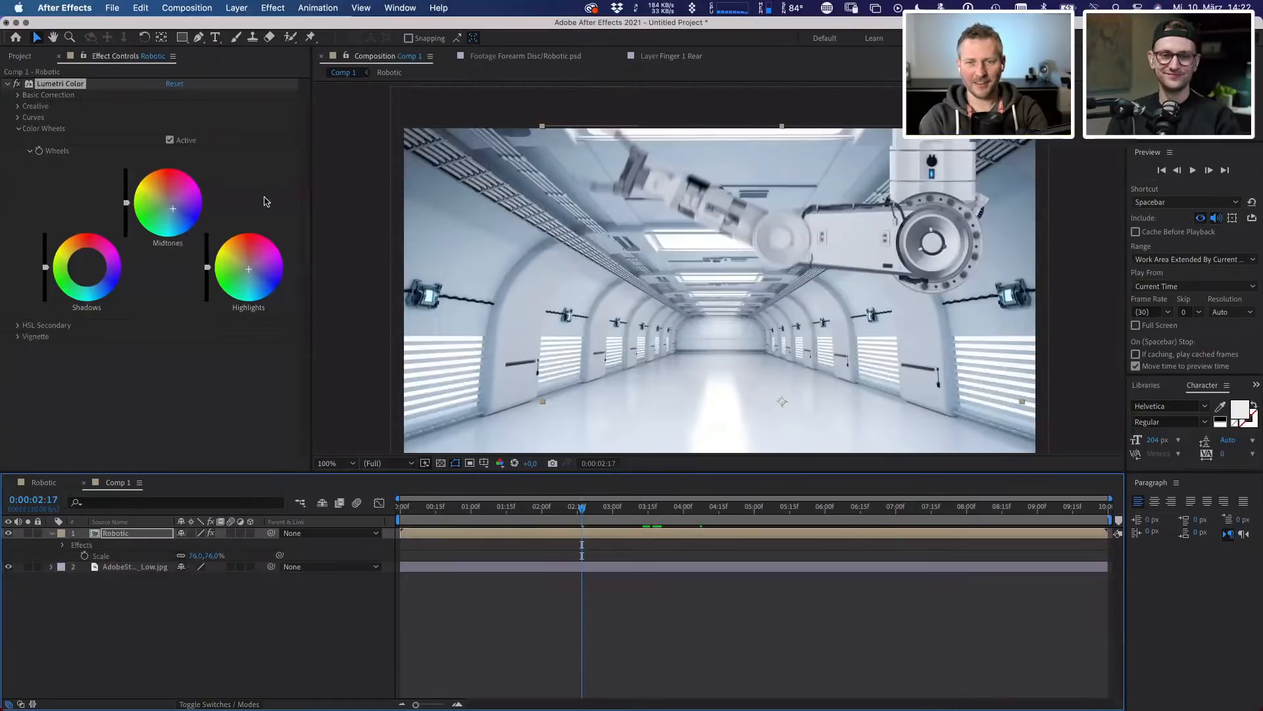
- Apply Camera Lens Blur to the background image layer and set its Blur Radius to 21
left_click(114, 565)
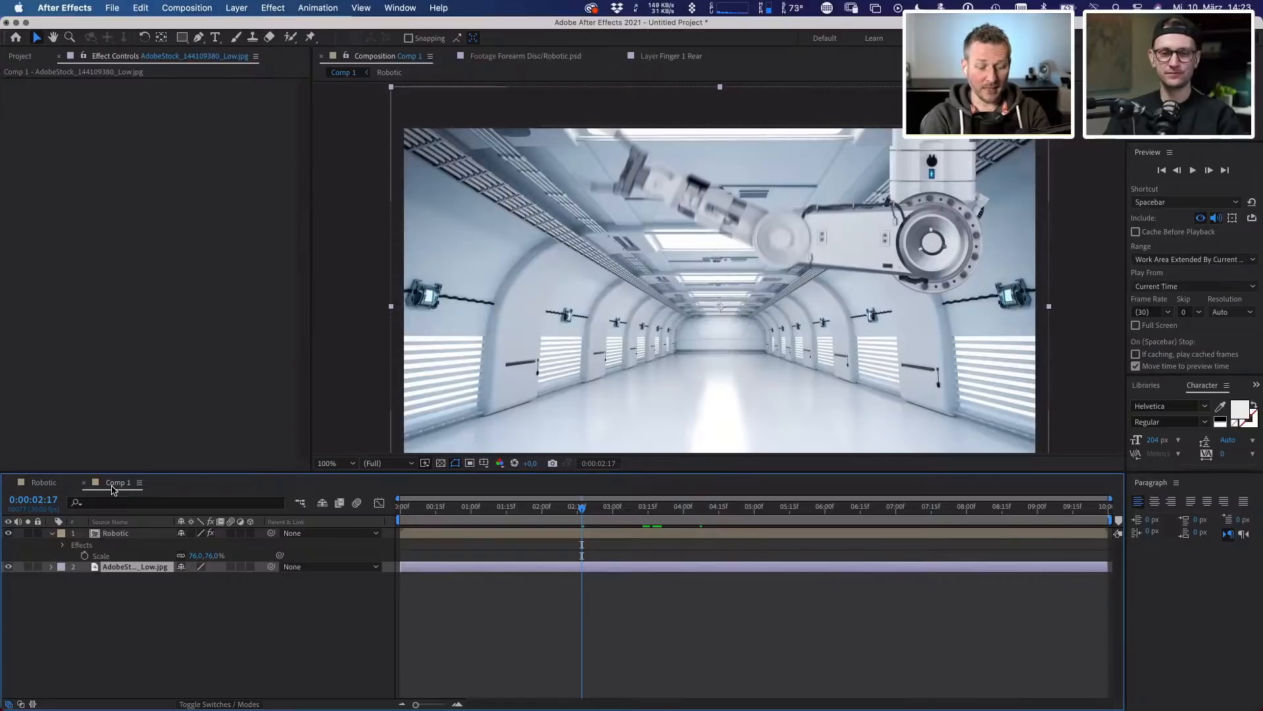
key("ctrl+space")
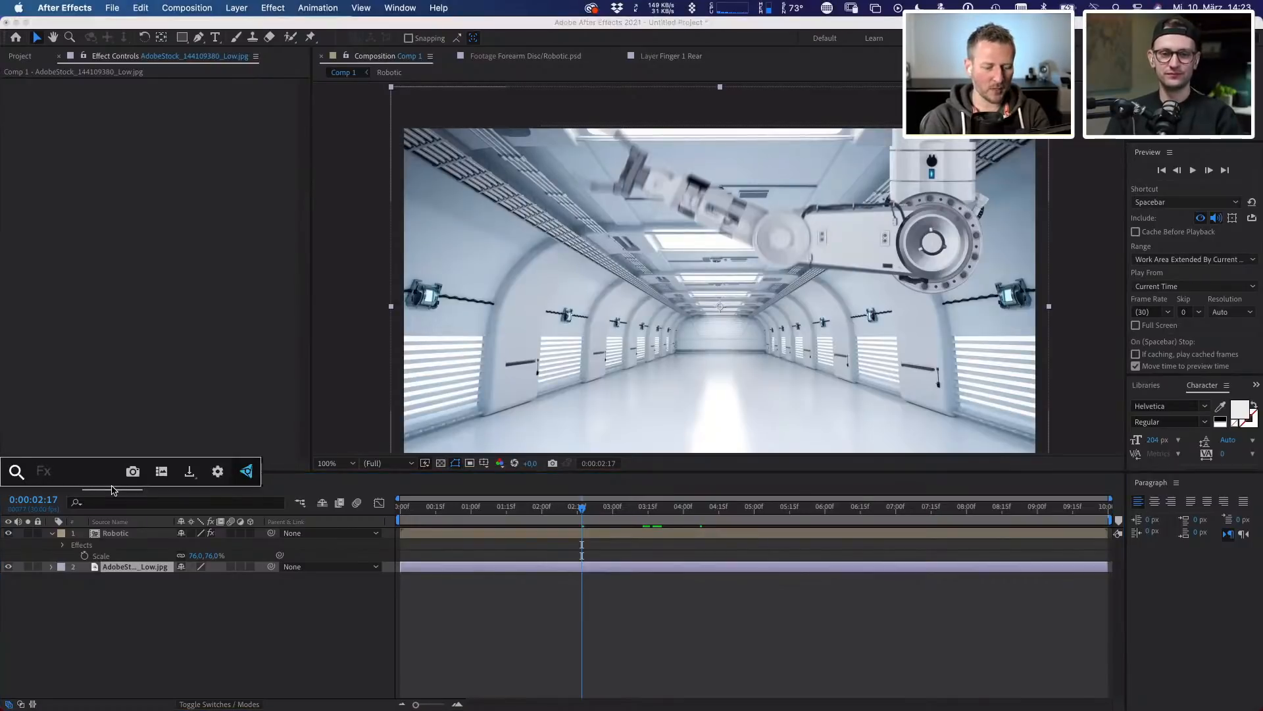
type("l")
key("BackSpace")
type("camera")
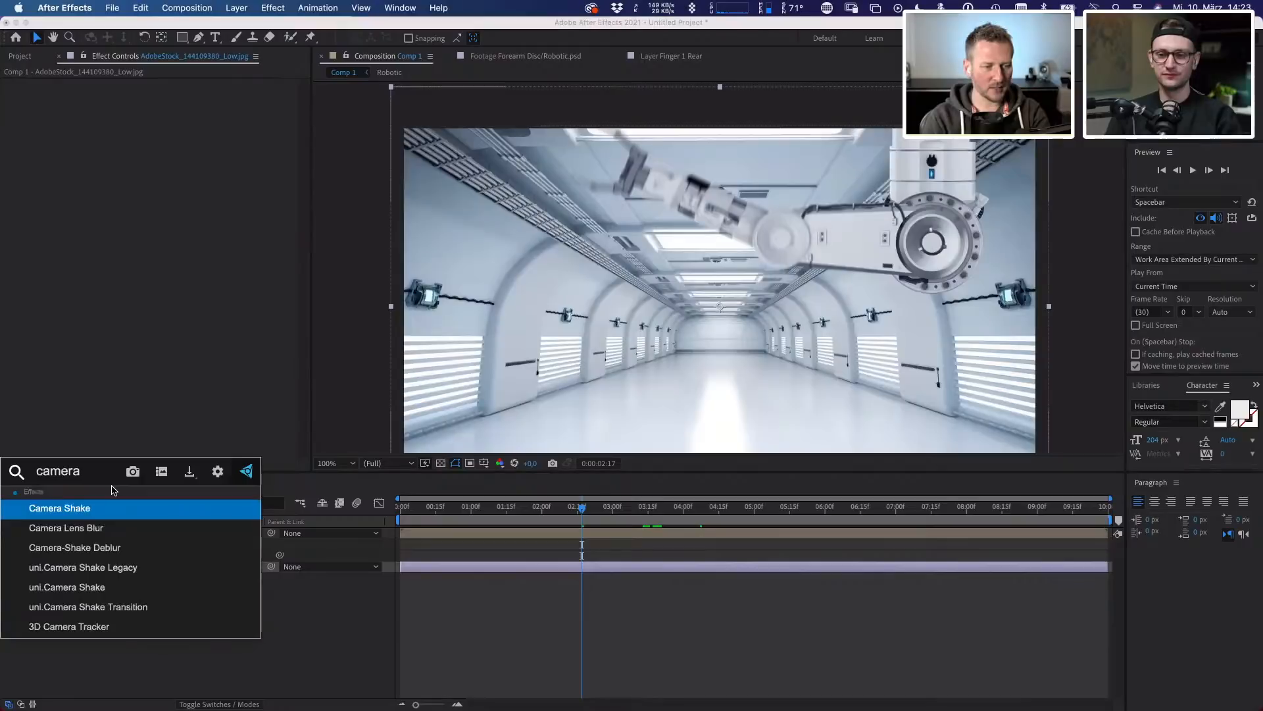
key("Down")
key("Return")
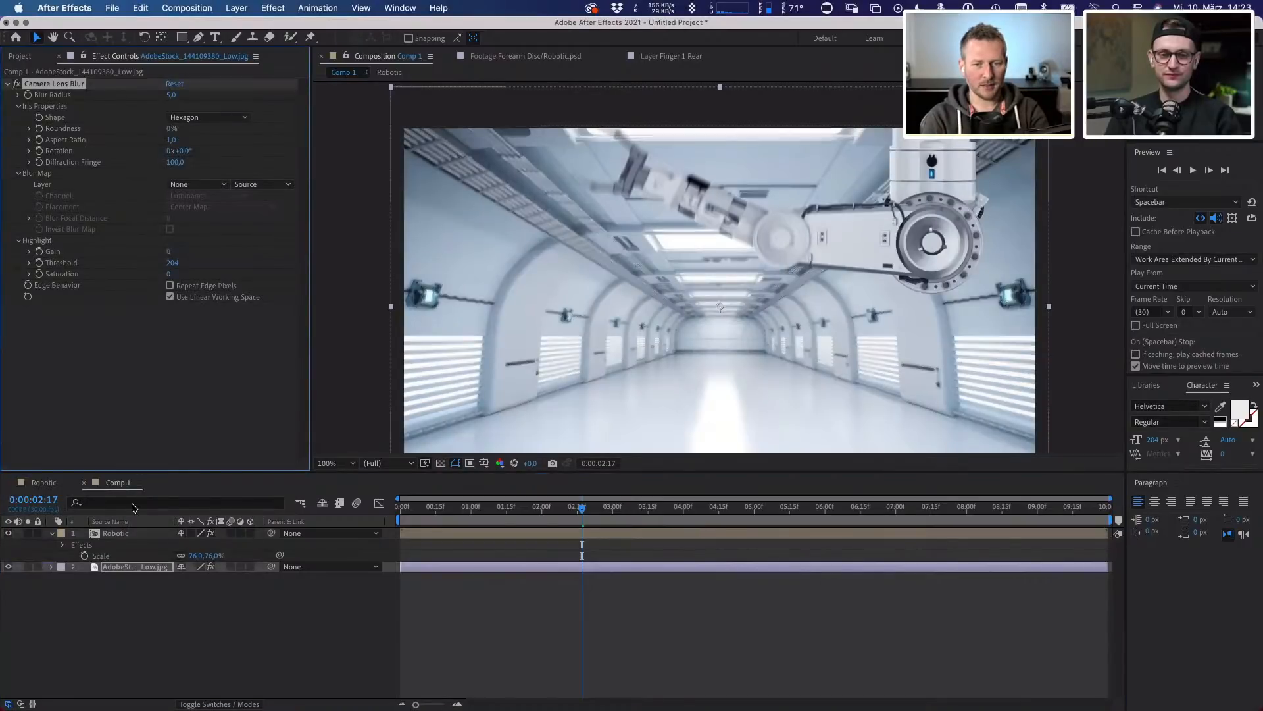
left_click_drag(174, 95, 184, 94)
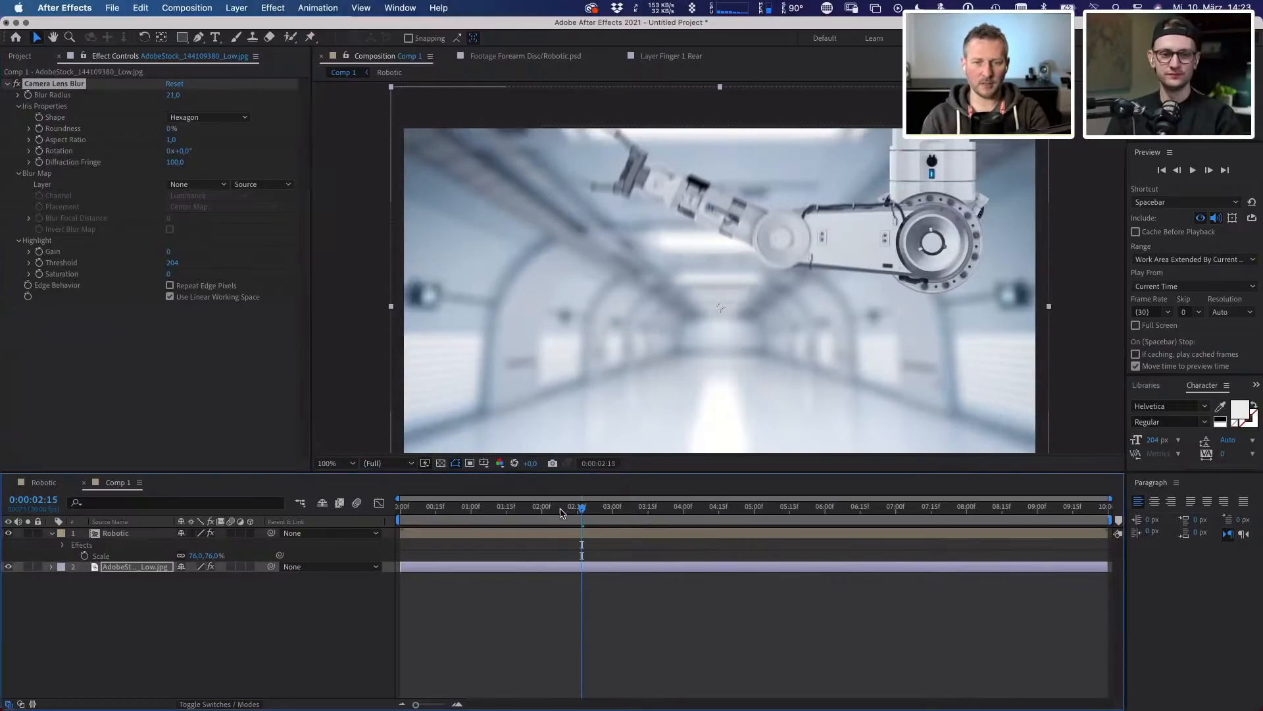
- Animate the Robotic layer's Position sliding in from outside the frame's right edge to 928, 828 over one second, starting at 0:00:00:18
left_click_drag(577, 511, 385, 504)
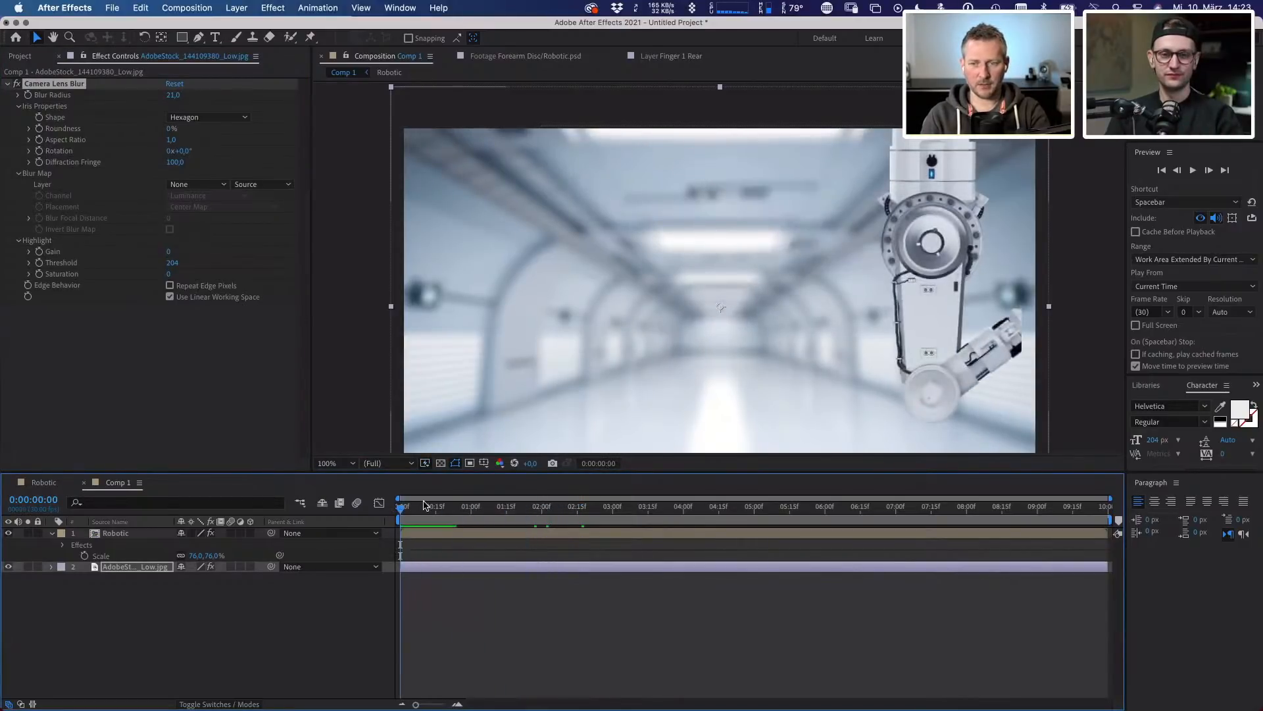
left_click_drag(927, 181, 1131, 230)
key("super+z")
left_click(135, 532)
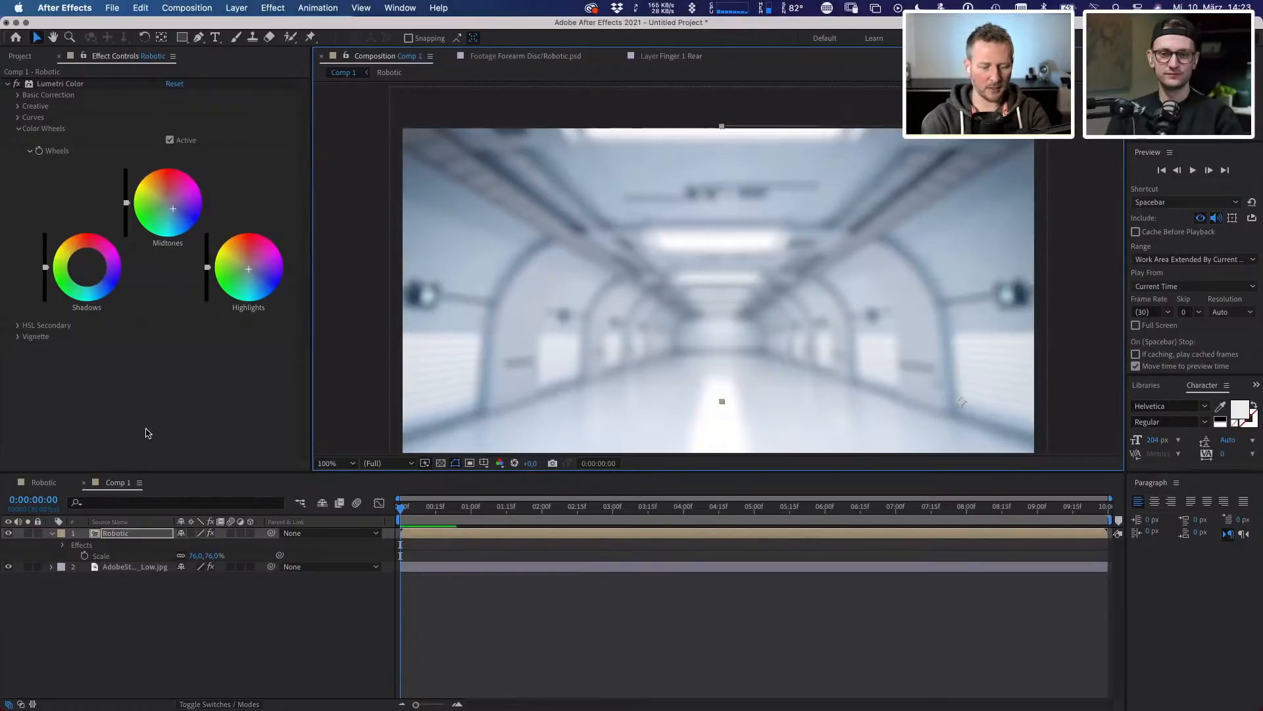
key("p")
left_click(84, 544)
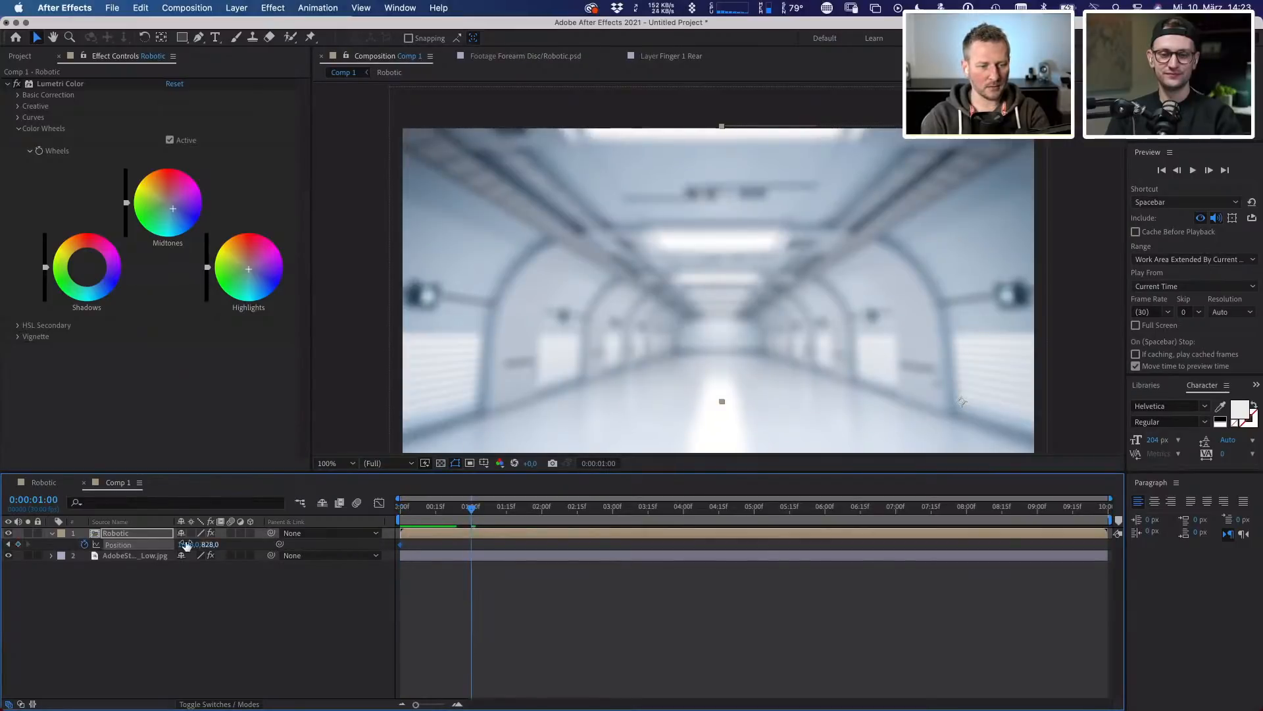
left_click_drag(186, 545, 66, 545)
left_click_drag(471, 508, 516, 517)
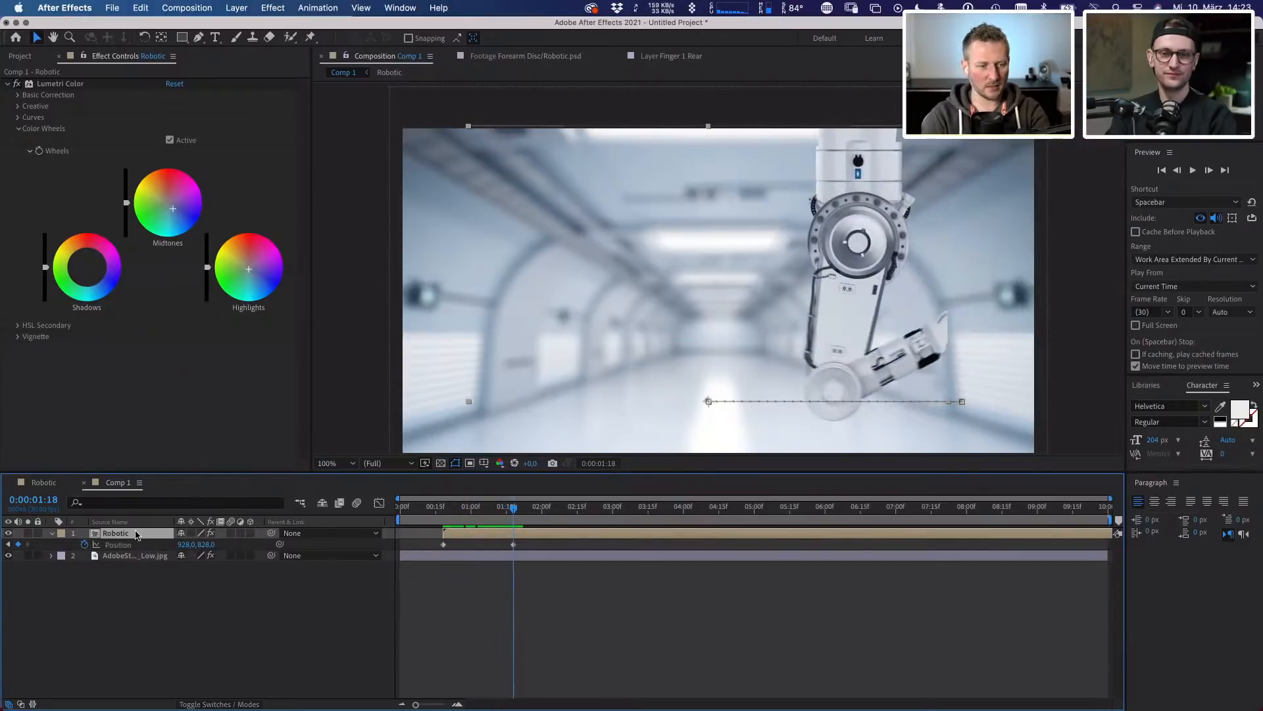
- In the Robotic composition, shift the Base layer left to an X Position of 1381 to bring the whole arm into frame
double_click(136, 533)
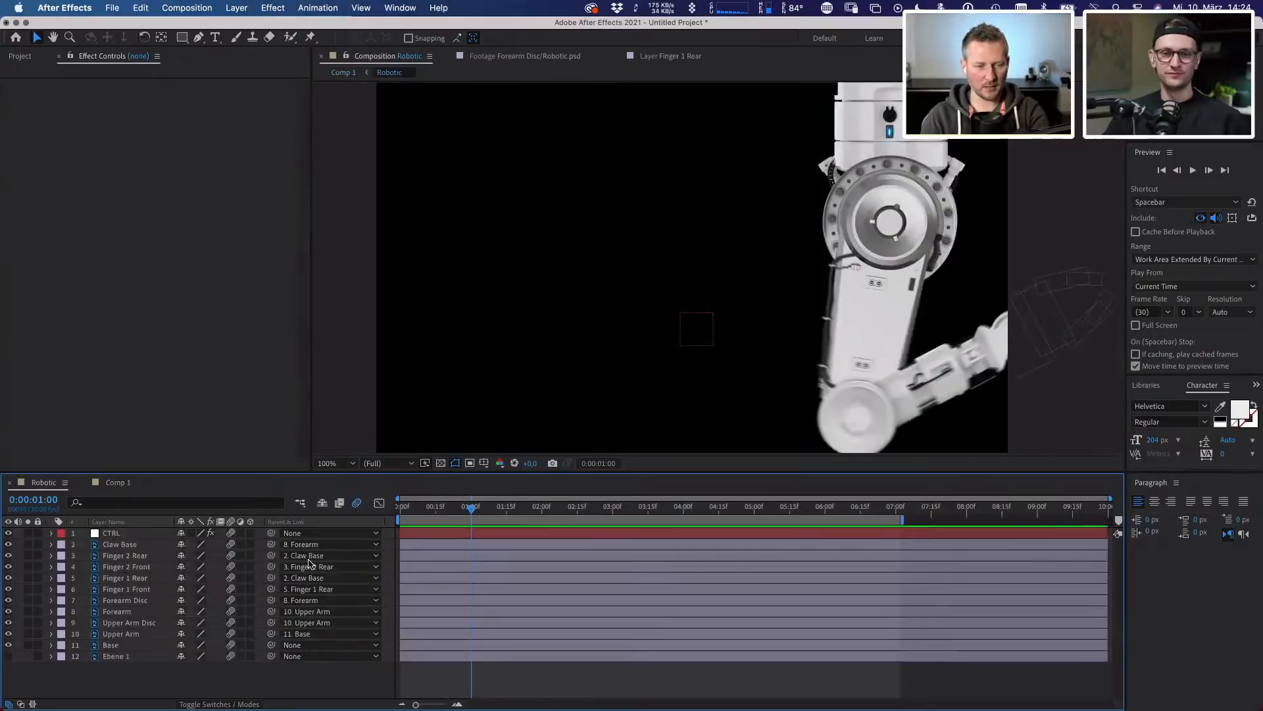
left_click(117, 611)
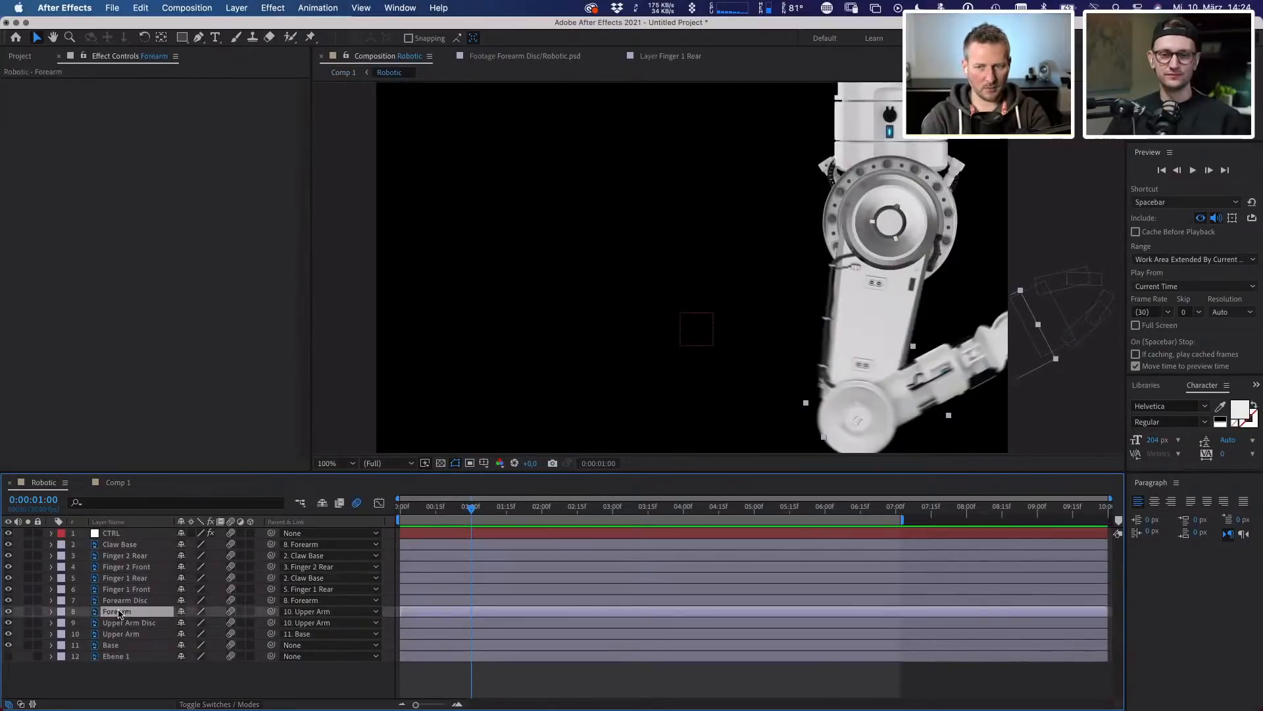
key("comma")
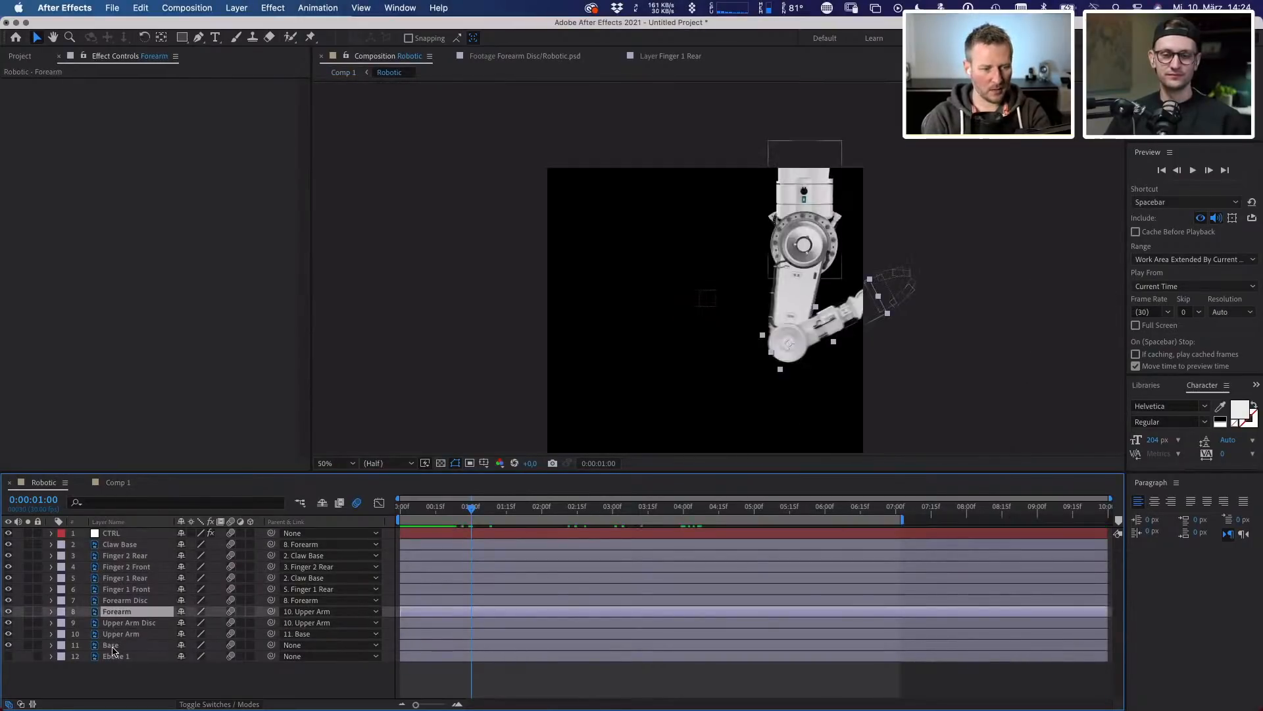
left_click(115, 646)
key("p")
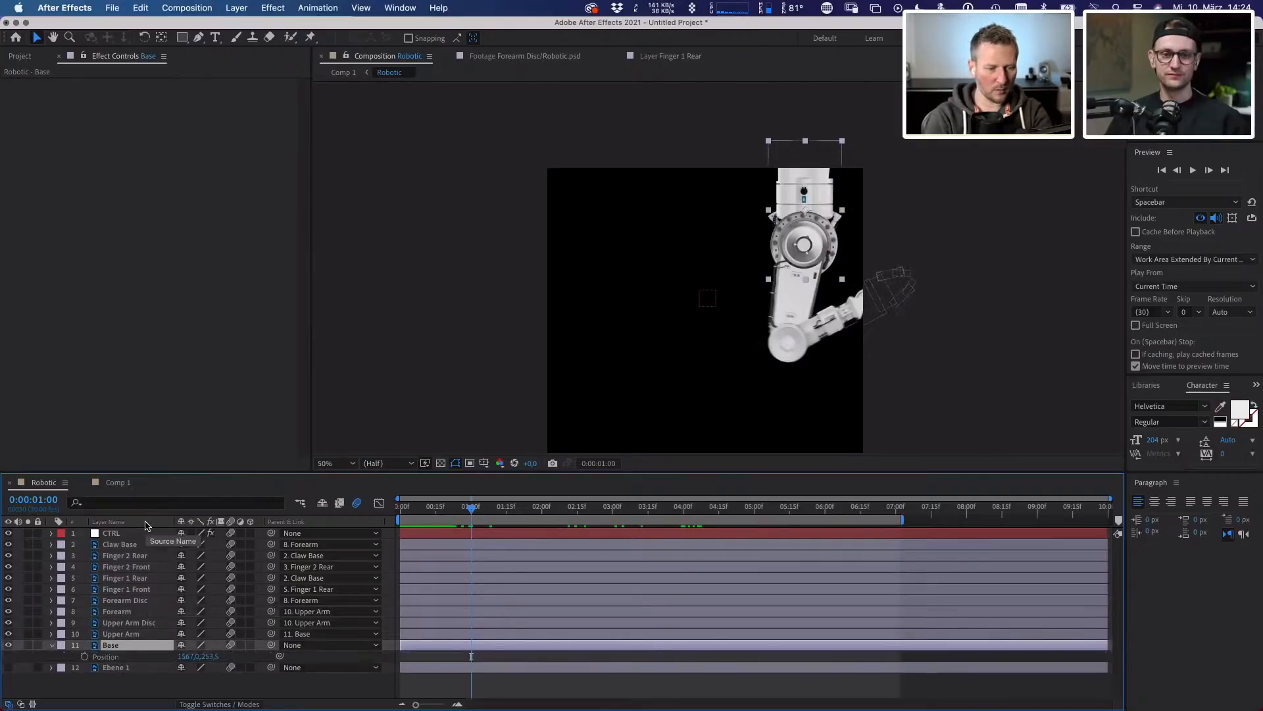
left_click_drag(184, 656, 52, 625)
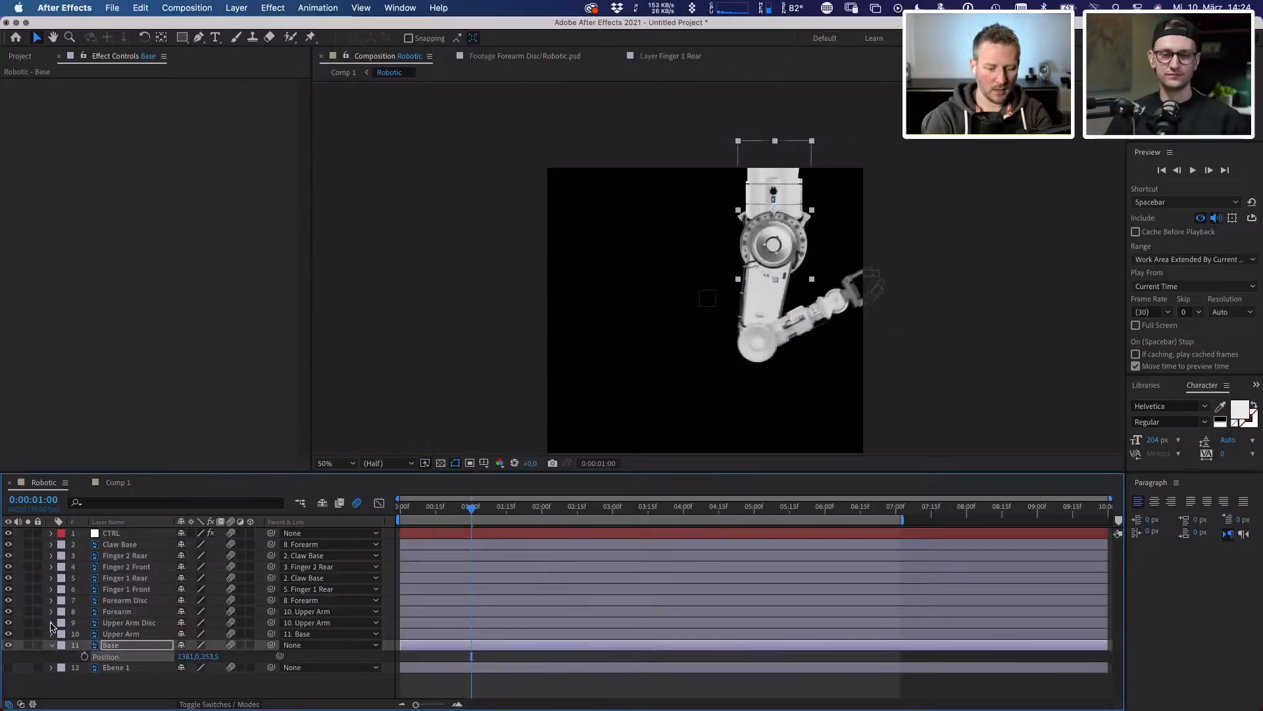
- Widen the Robotic composition to 2500 px and return to Comp 1
key("super+k")
left_click(294, 288)
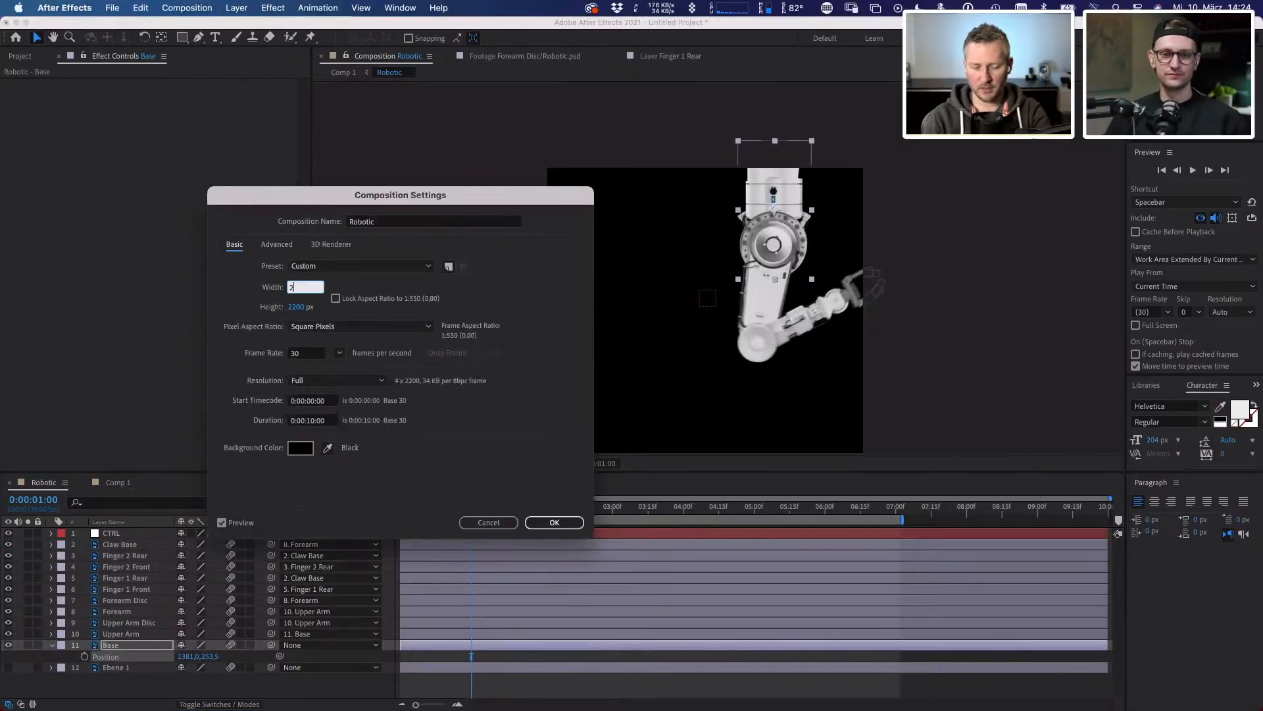
key("Return")
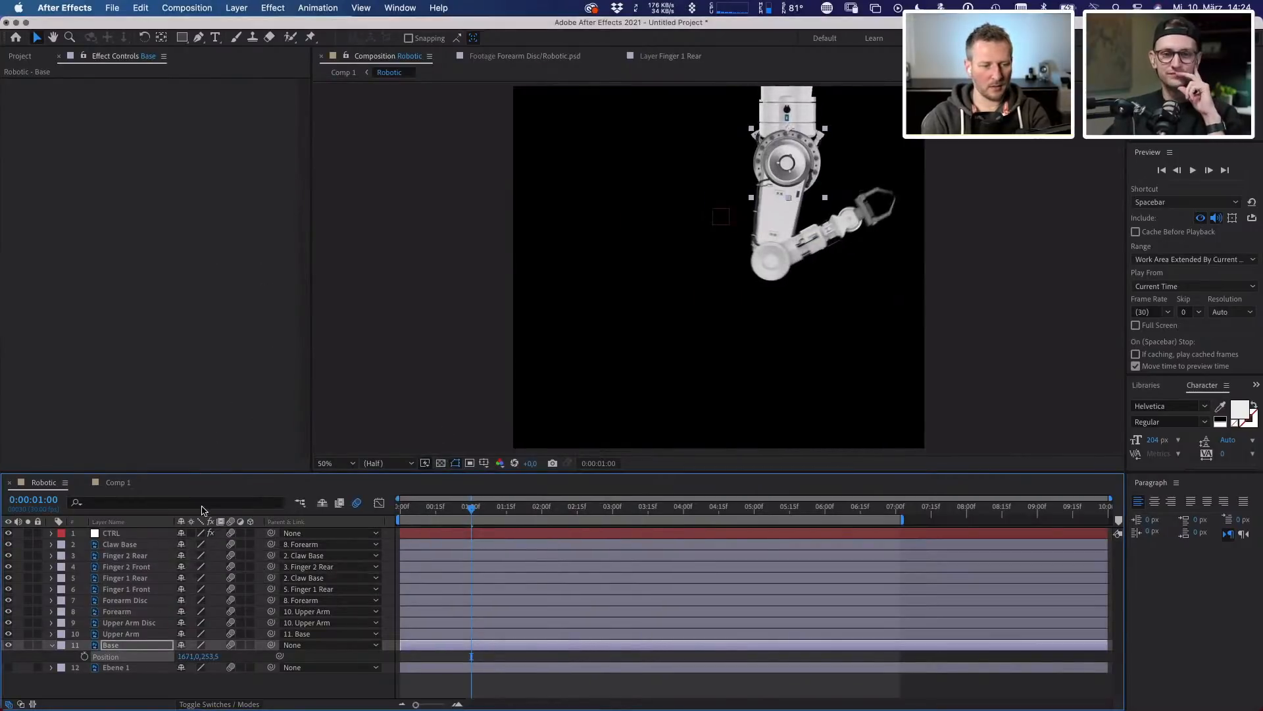
left_click(300, 503)
left_click(244, 503)
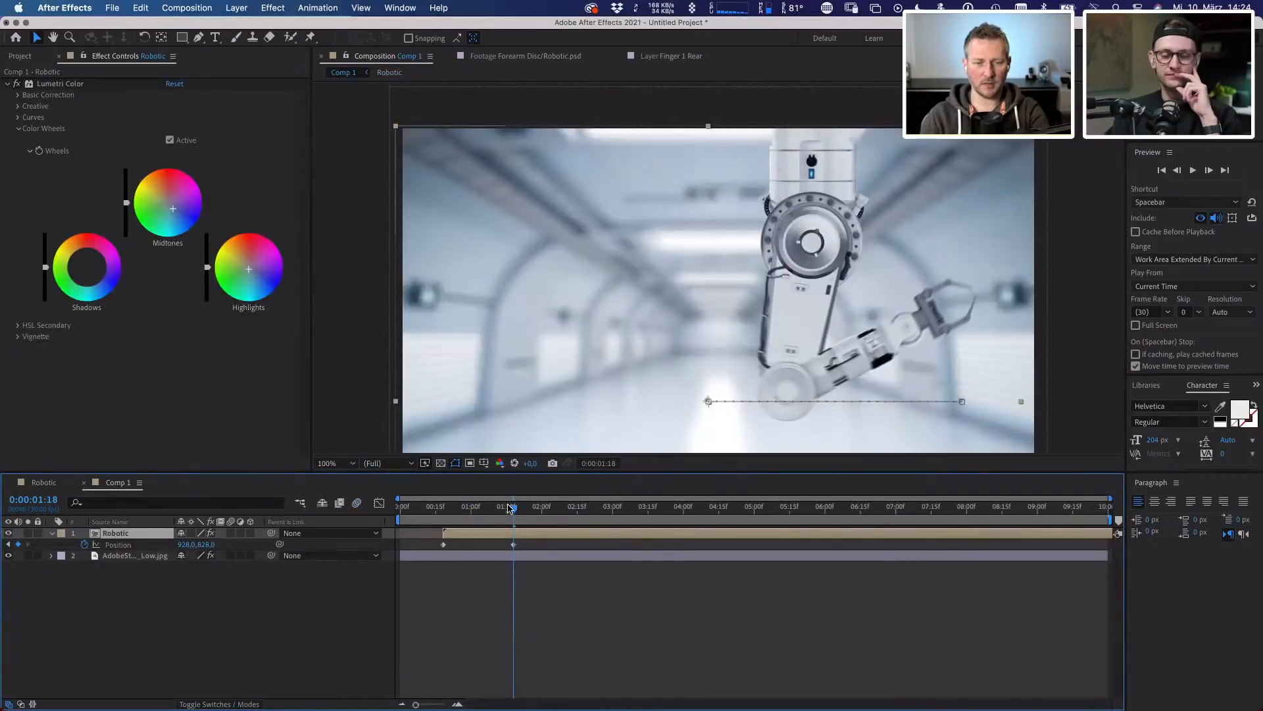
- Move the Robotic layer's first Position keyframe to 1838, 830 and give the second keyframe Easy Ease In with a lengthened speed-graph handle
left_click_drag(508, 508, 443, 512)
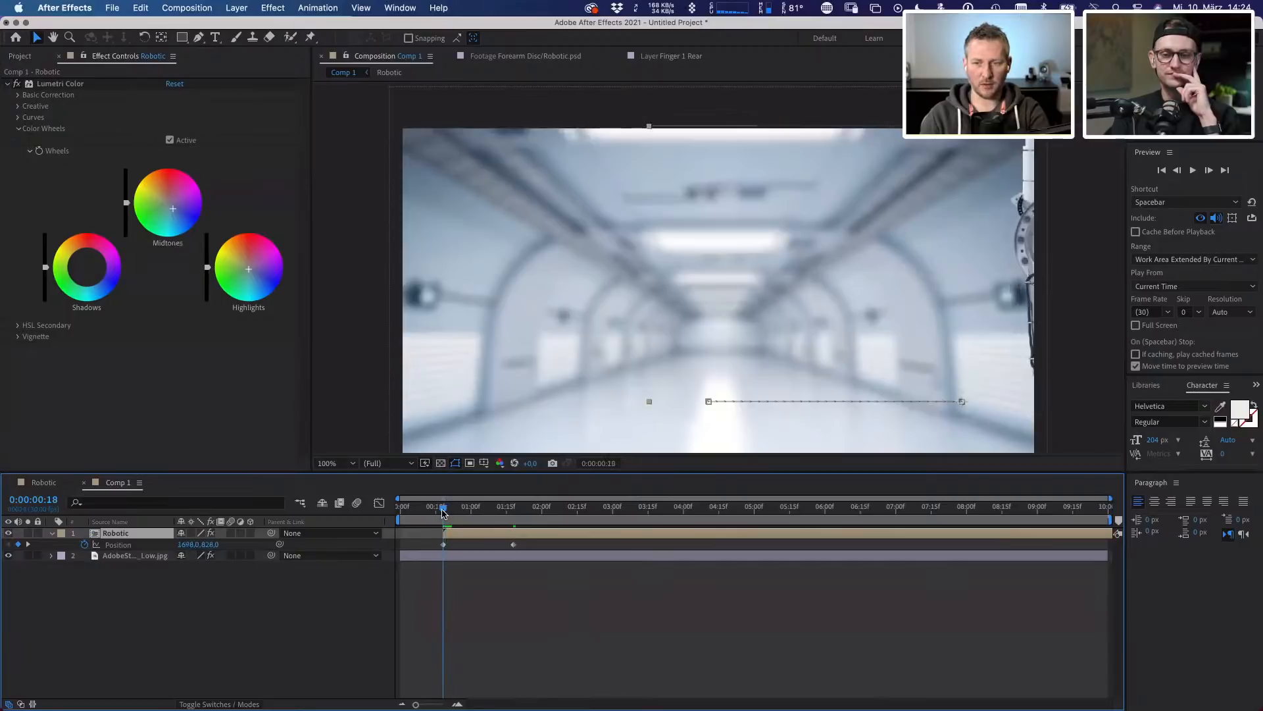
left_click_drag(1025, 258, 1071, 259)
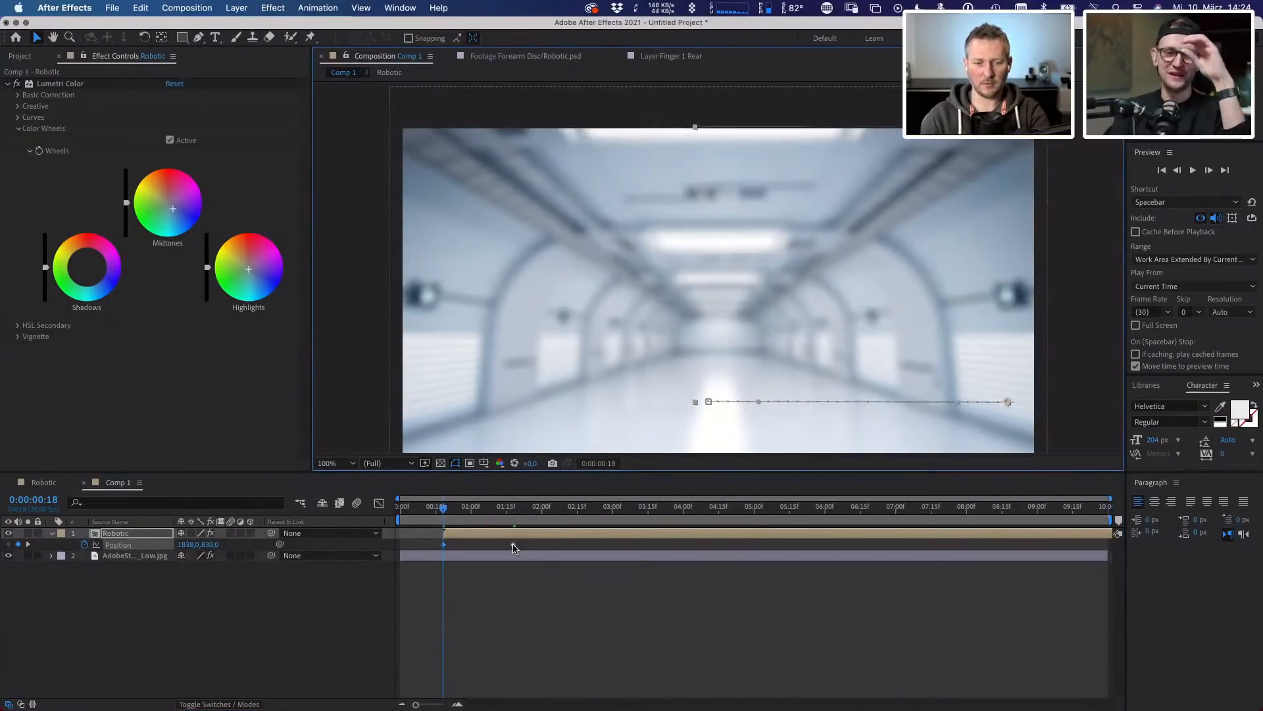
left_click(515, 546)
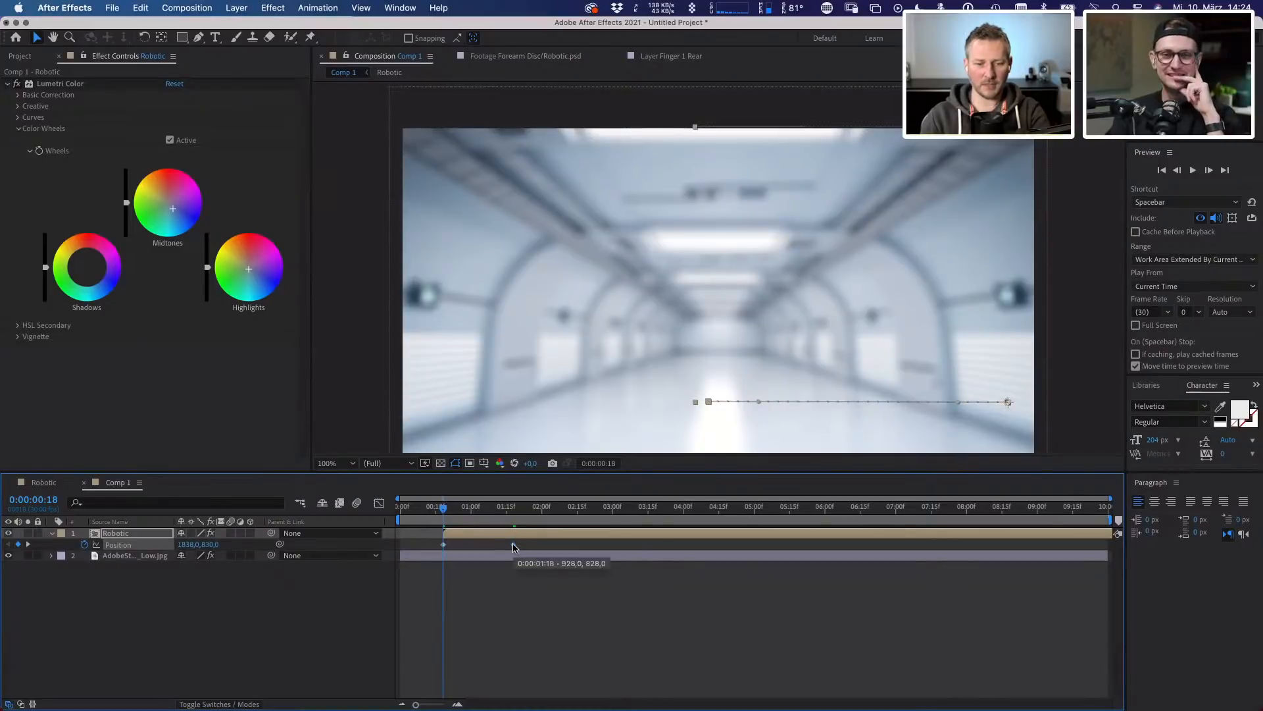
right_click(512, 546)
mouse_move(579, 696)
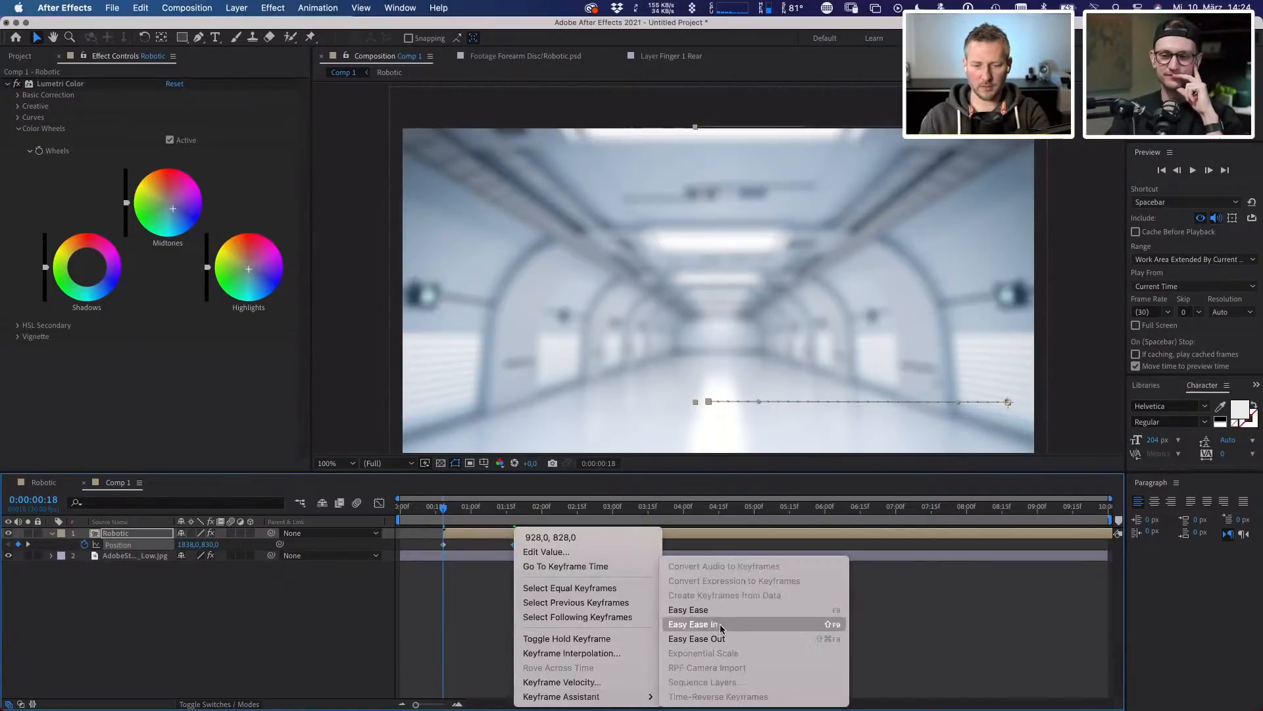
left_click(722, 625)
left_click(380, 503)
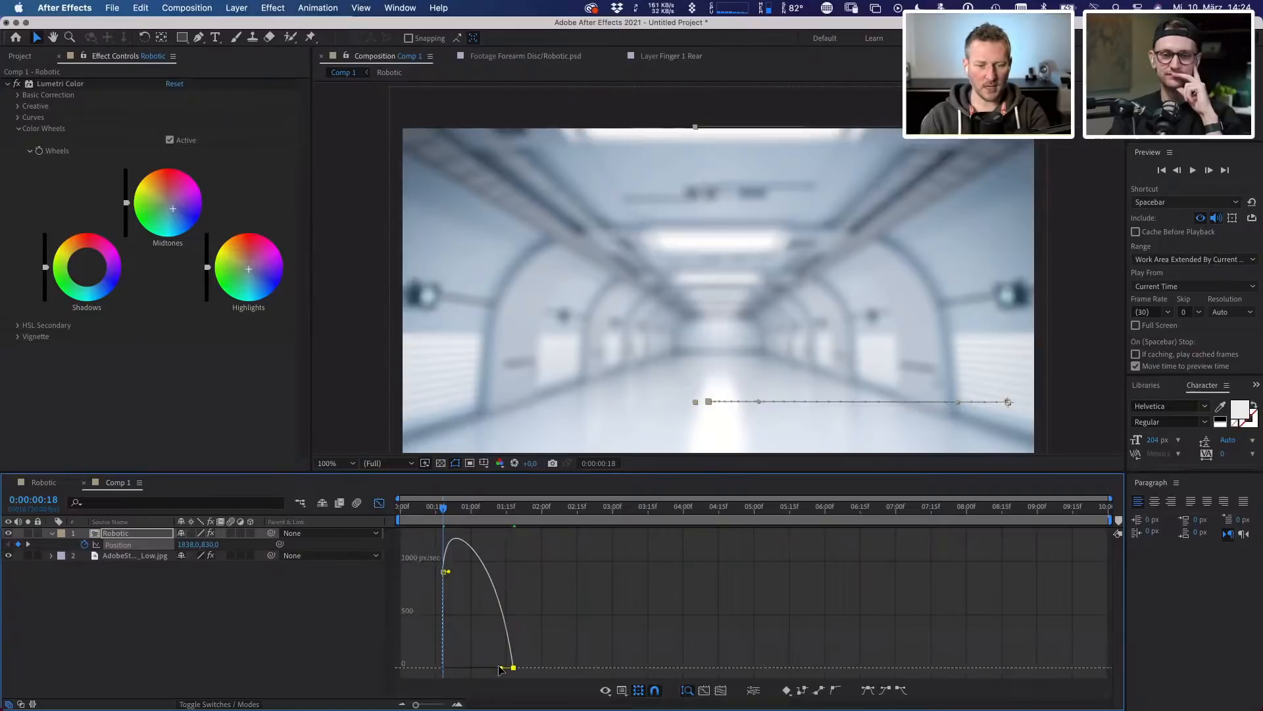
left_click_drag(500, 668, 478, 668)
left_click(380, 503)
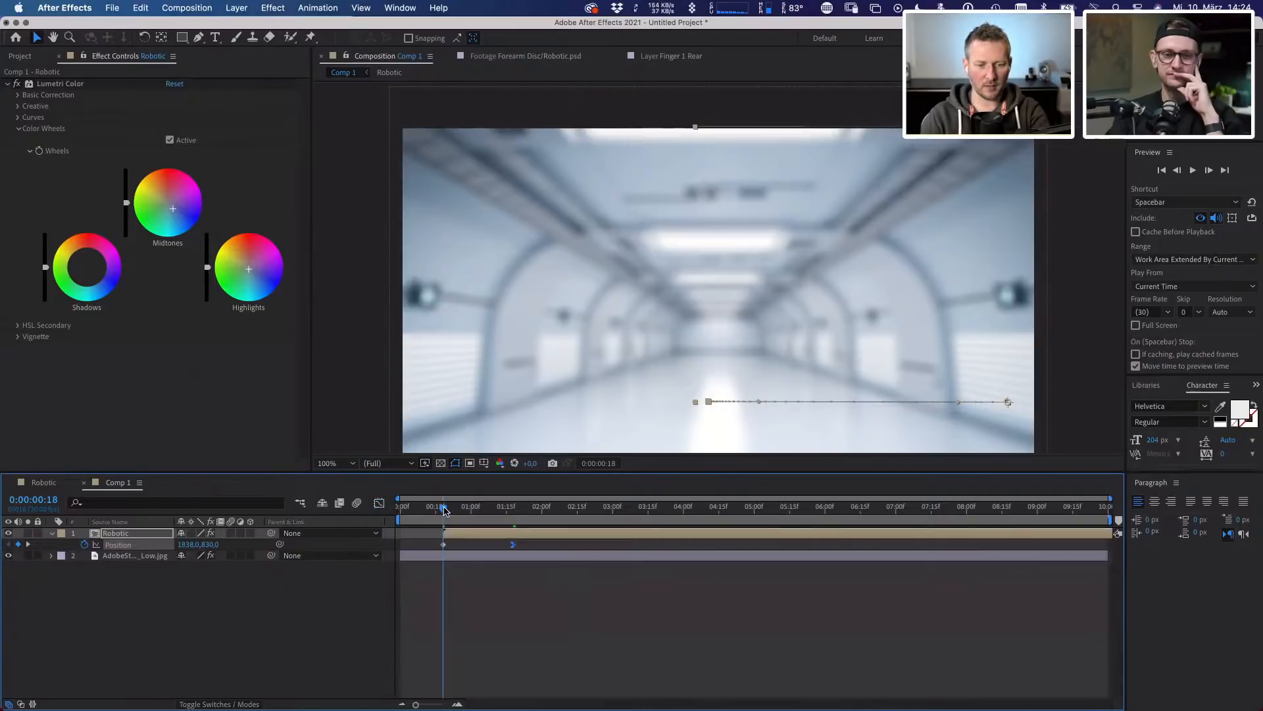
- Preview the slide-in animation and end Comp 1's work area at 0:00:07:00
key("space")
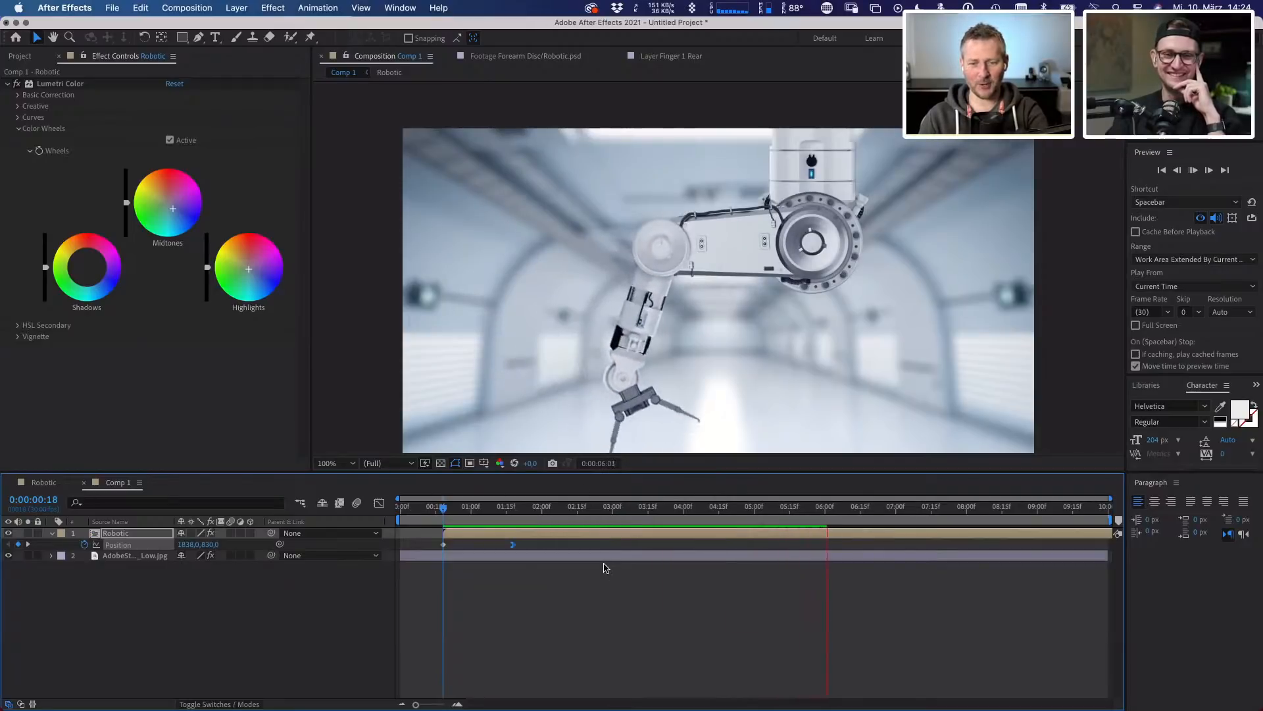
left_click(895, 517)
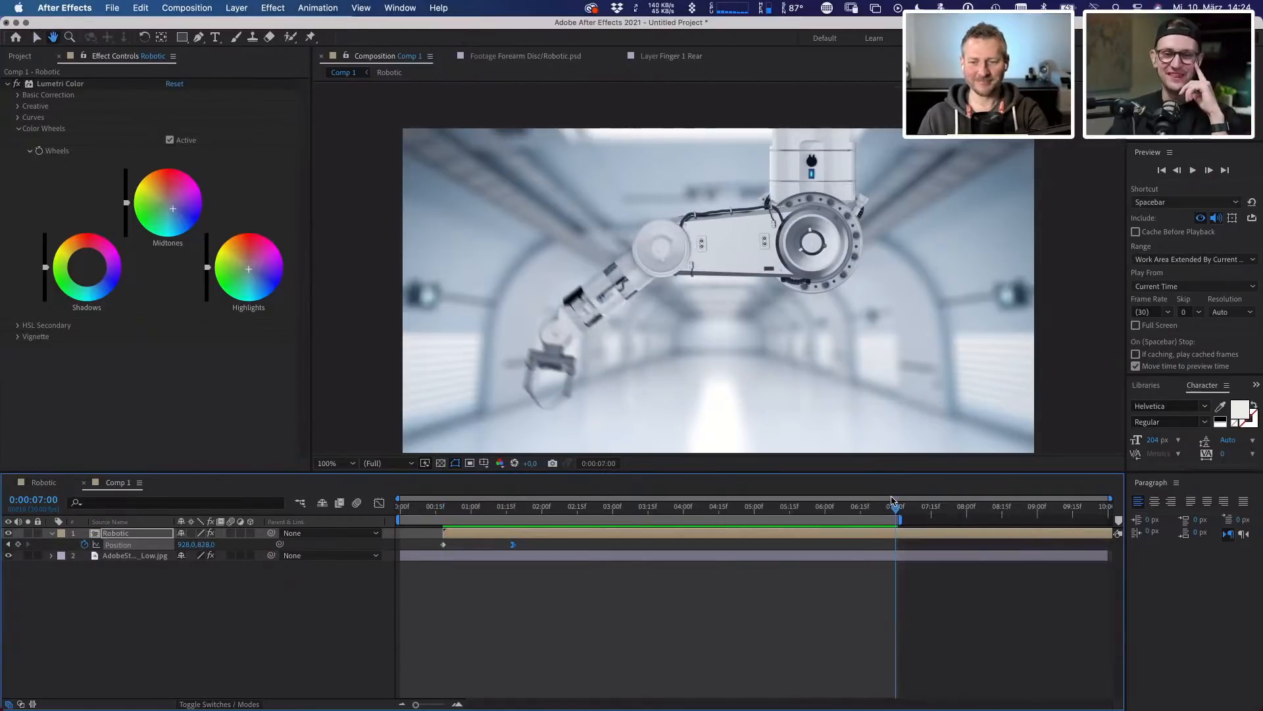
key("space")
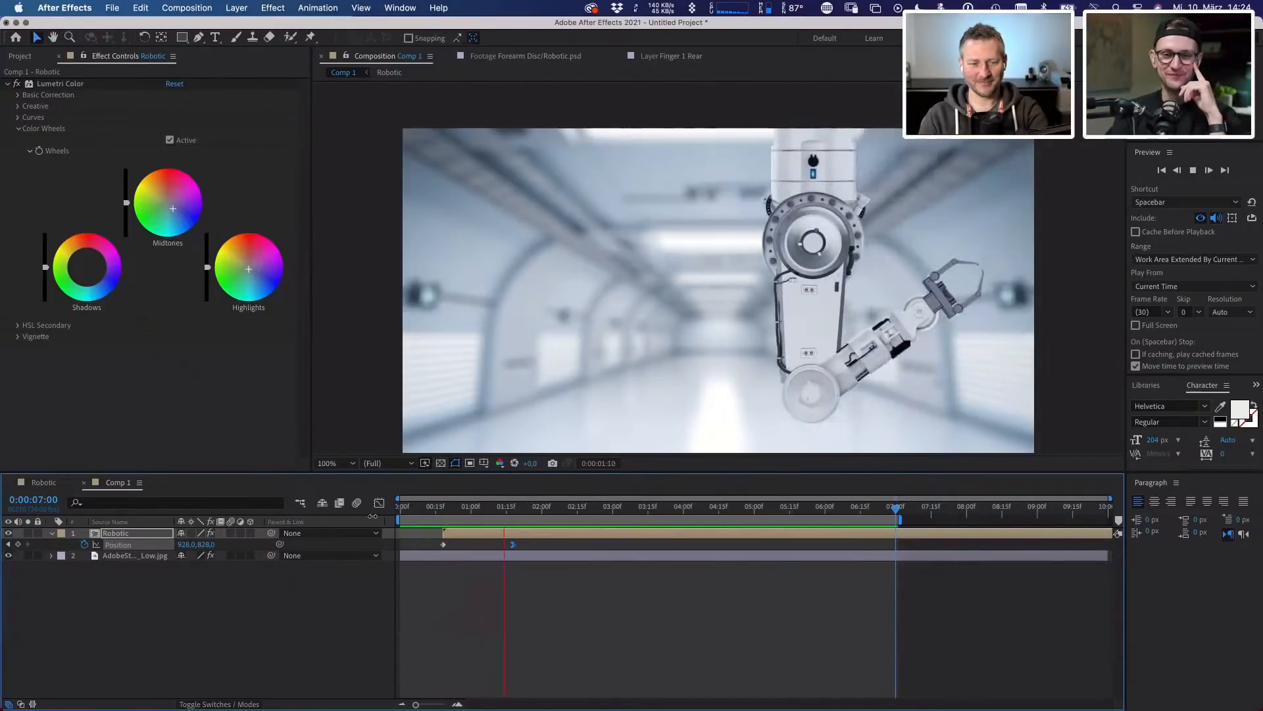
key("space")
- Enable motion blur for the Robotic layer in Comp 1 and preview the animation
left_click(230, 533)
key("Caps_Lock")
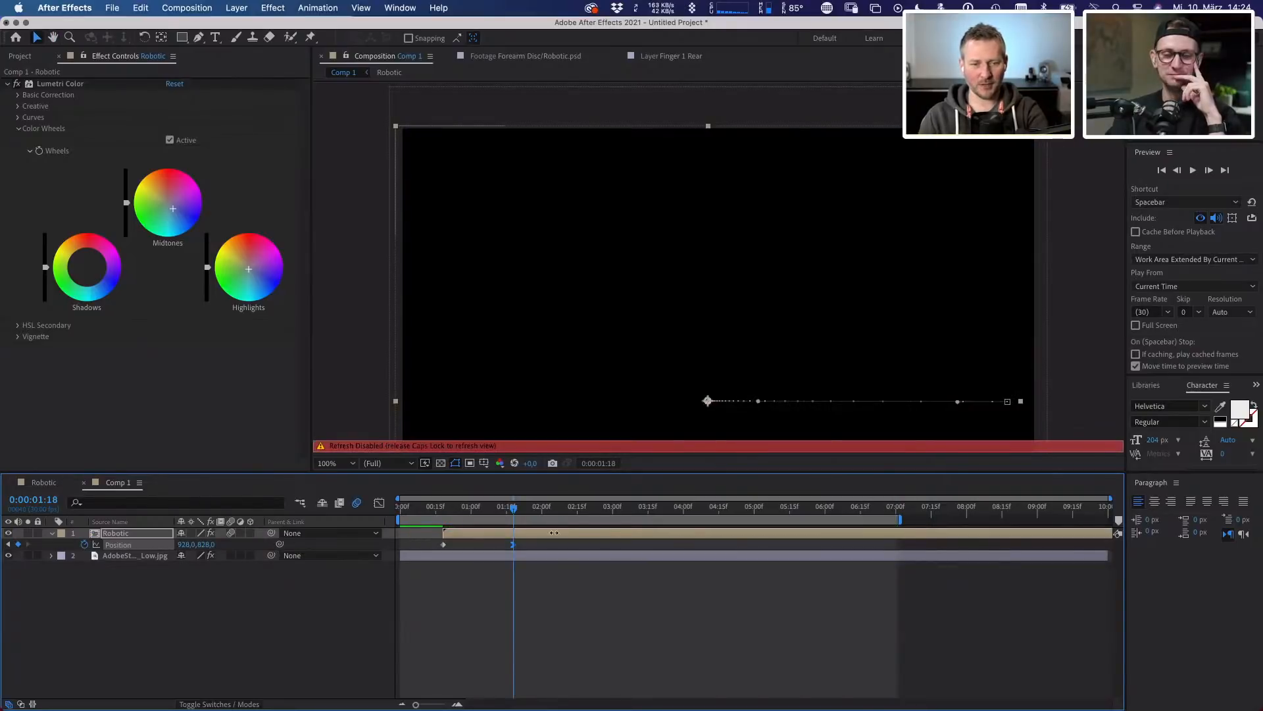
key("Caps_Lock")
key("space")
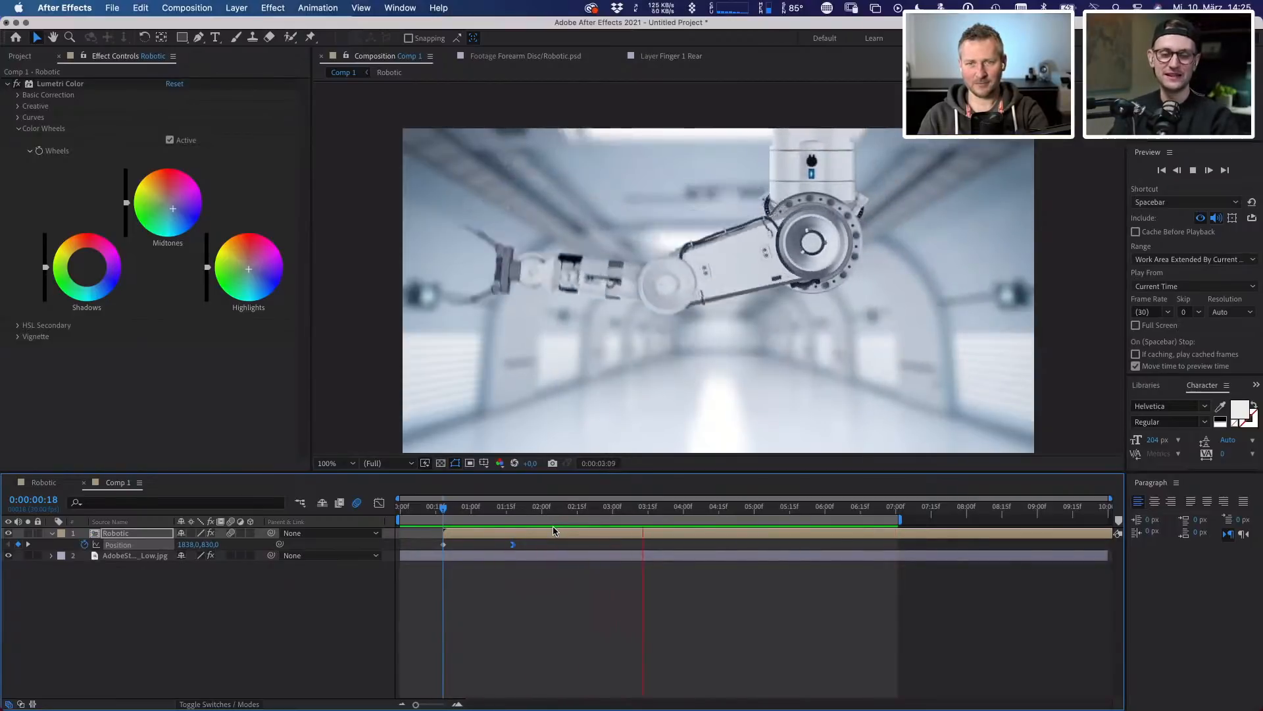
key("space")
- Add Forearm/Robotic.psd from the Robotic Layers folder to Comp 1 above the Robotic layer
left_click(121, 536)
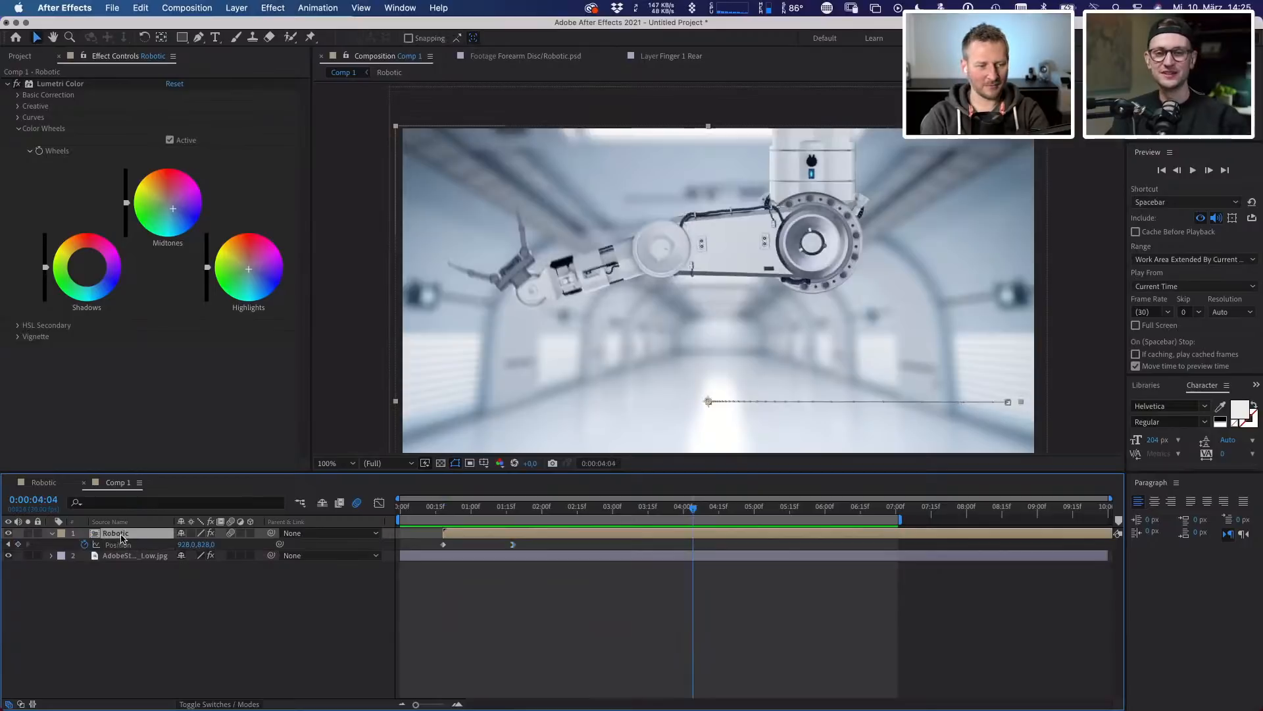
left_click(20, 58)
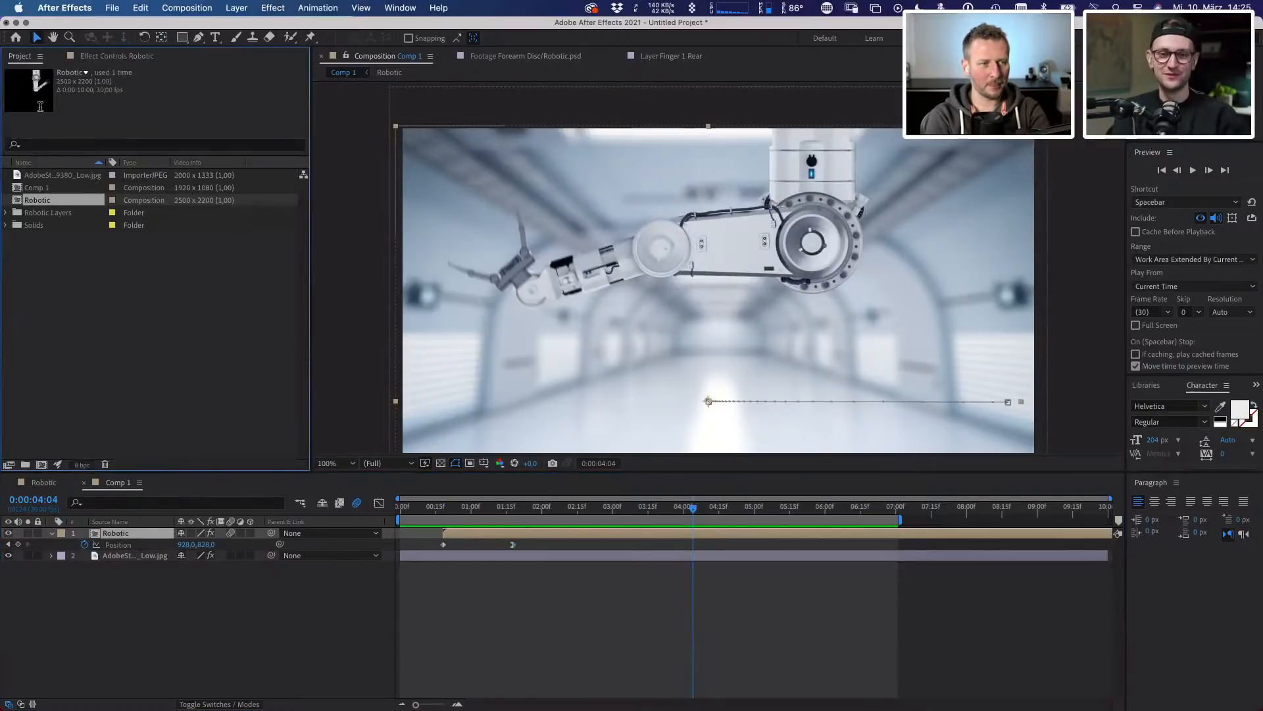
left_click(7, 214)
left_click(56, 239)
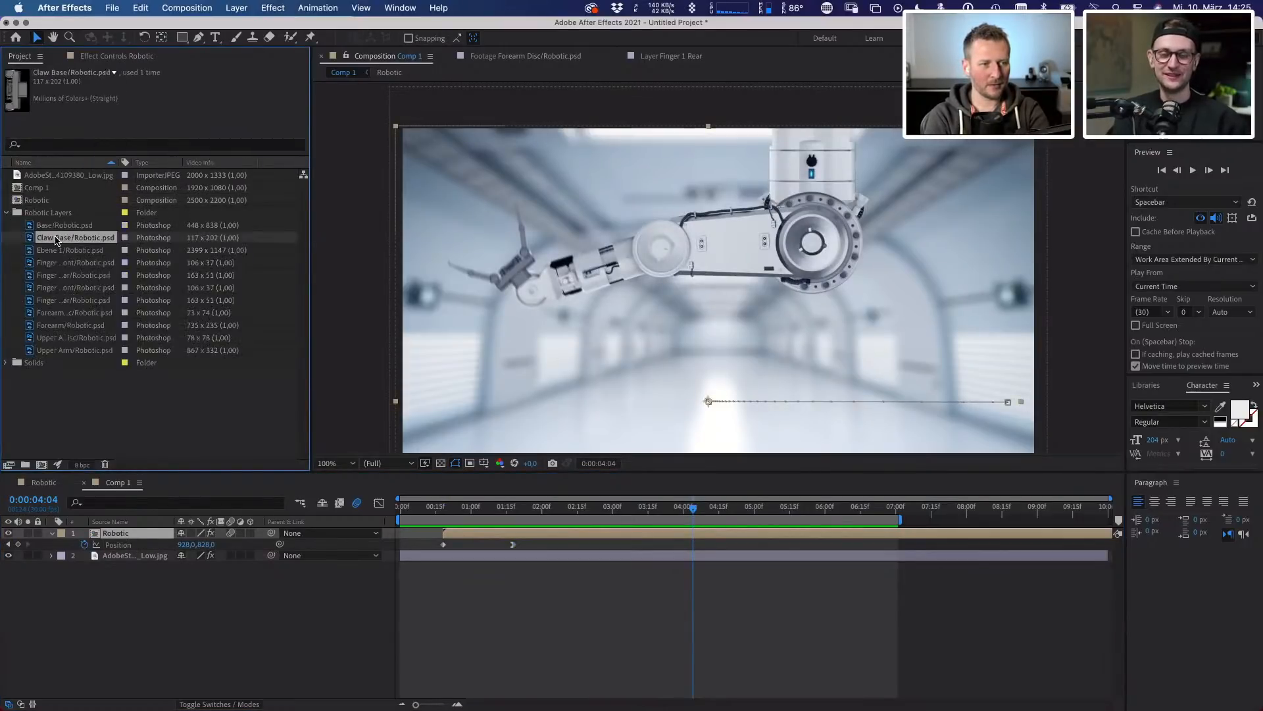
left_click(50, 312)
left_click(50, 325)
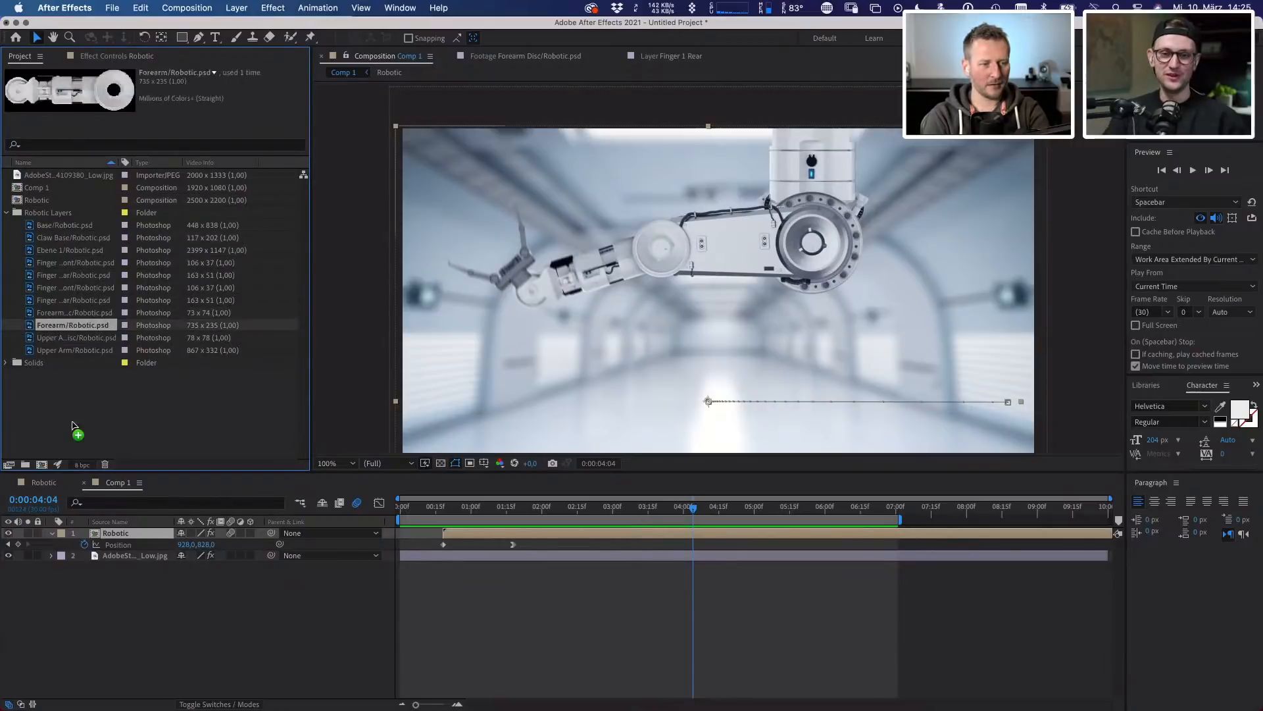
left_click_drag(73, 426, 234, 545)
- Rotate the new forearm layer to 90° and scale it up to 169%
key("r")
left_click(197, 544)
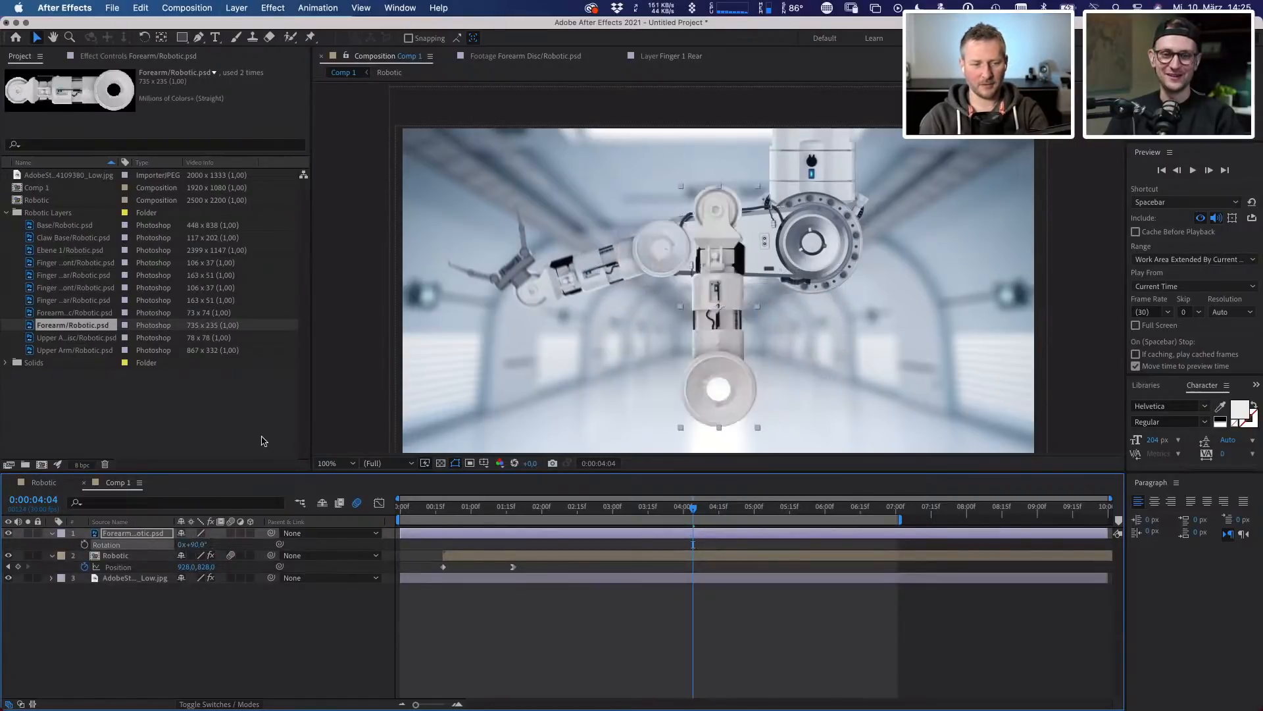
key("s")
left_click_drag(211, 544, 257, 545)
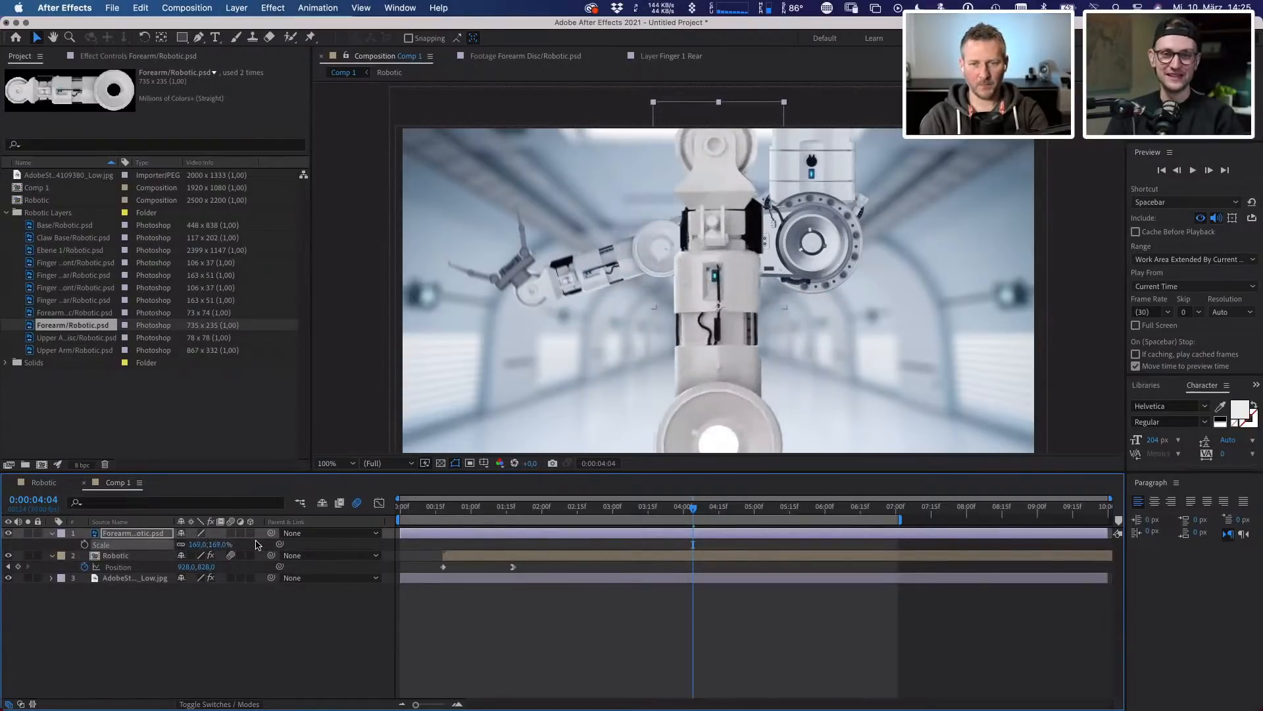
- Position the enlarged forearm layer along the left edge of the frame, clear of the robot's claw at 0:00:03:17
left_click_drag(737, 360, 500, 354)
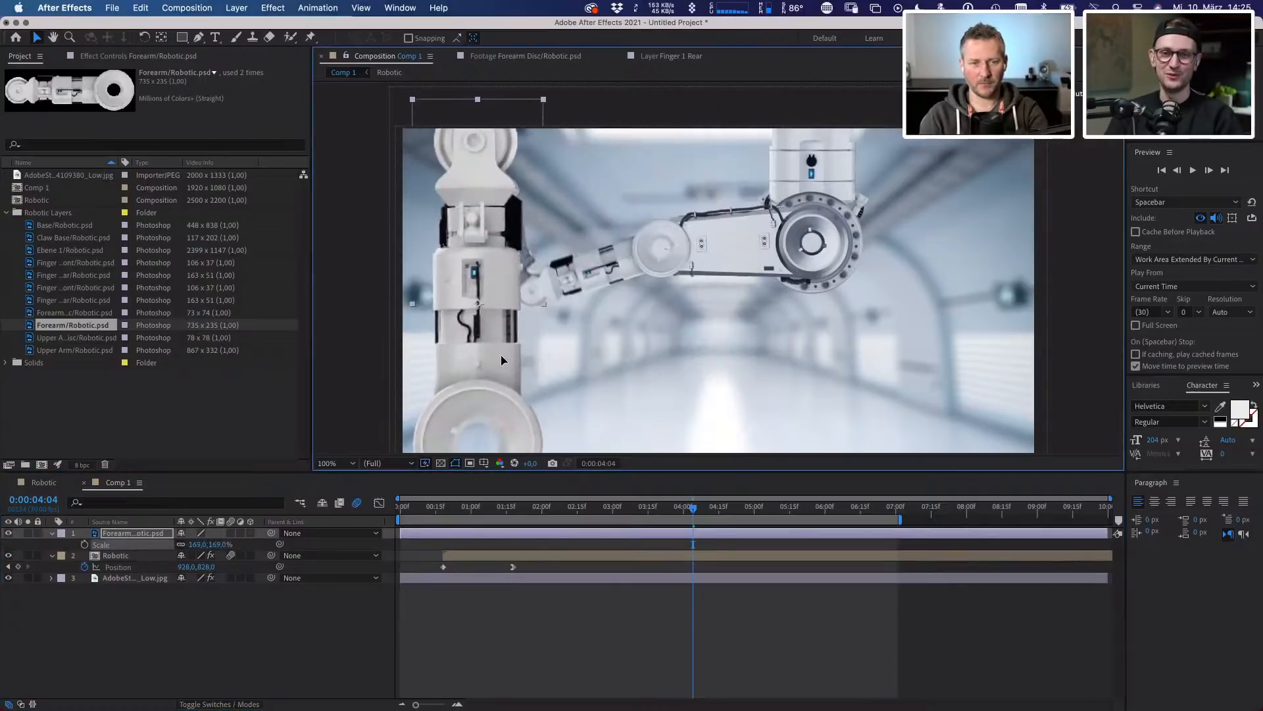
left_click_drag(604, 521, 650, 508)
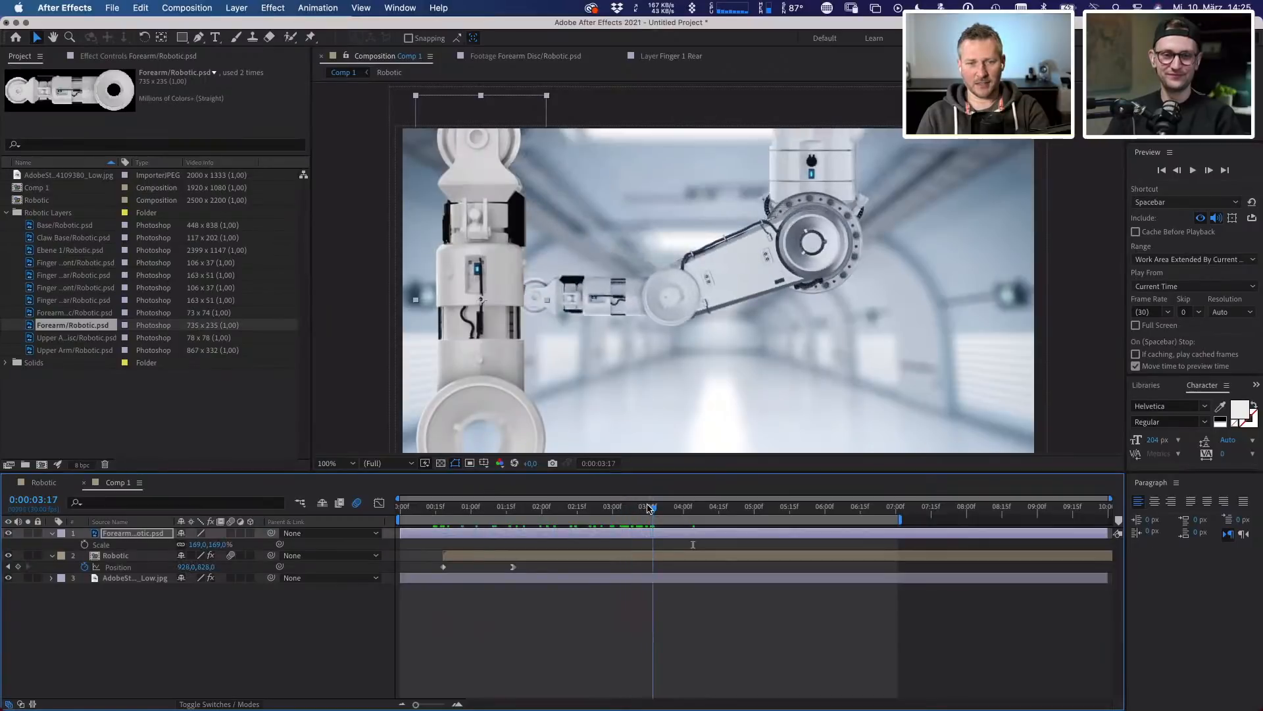
left_click_drag(489, 396, 469, 397)
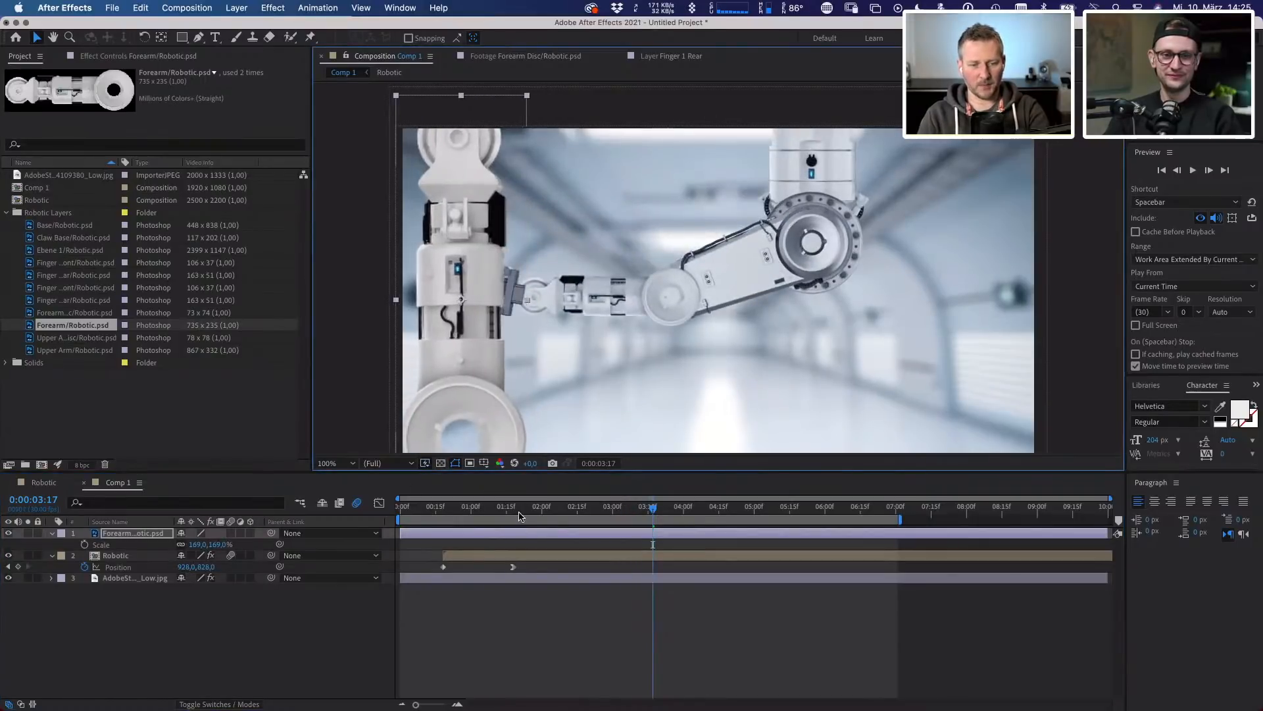
- Move the Robotic layer's Position keyframe at 0:00:01:18 to 1136, 828 and check the arm's clearance around 0:00:03:11
left_click(513, 510)
left_click(517, 554)
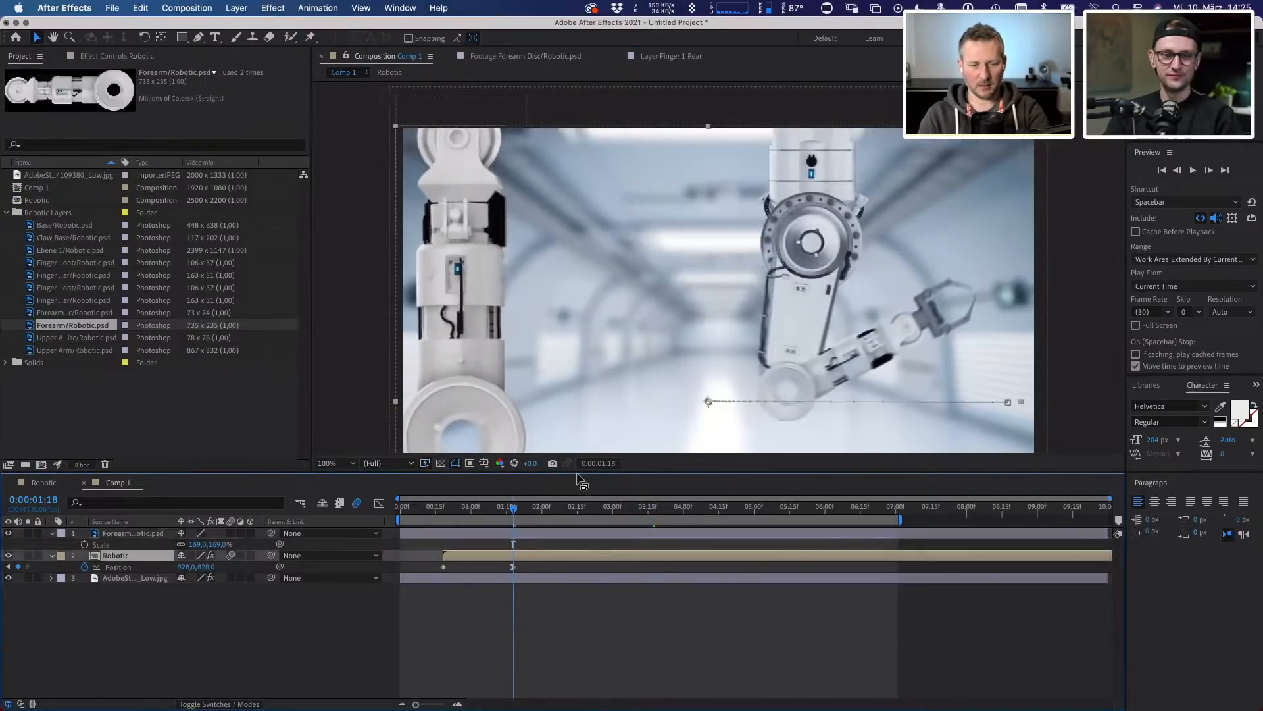
left_click_drag(790, 293, 858, 293)
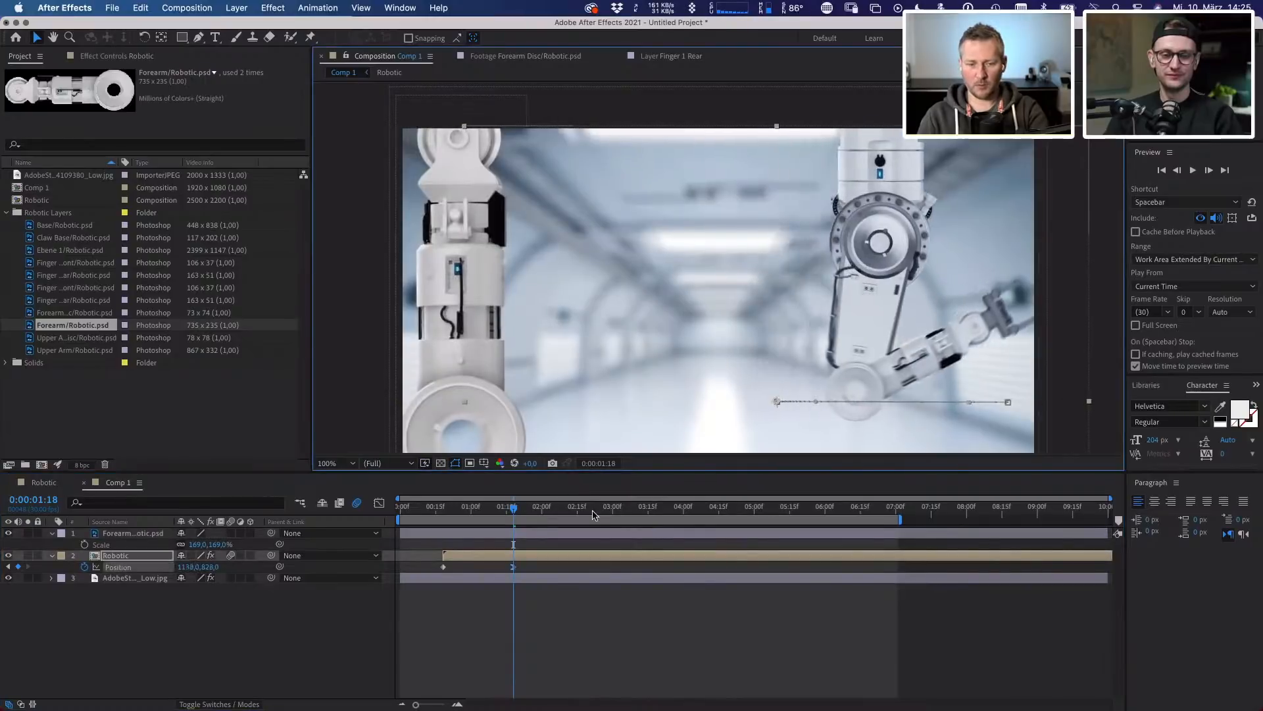
left_click_drag(538, 508, 642, 508)
left_click(327, 464)
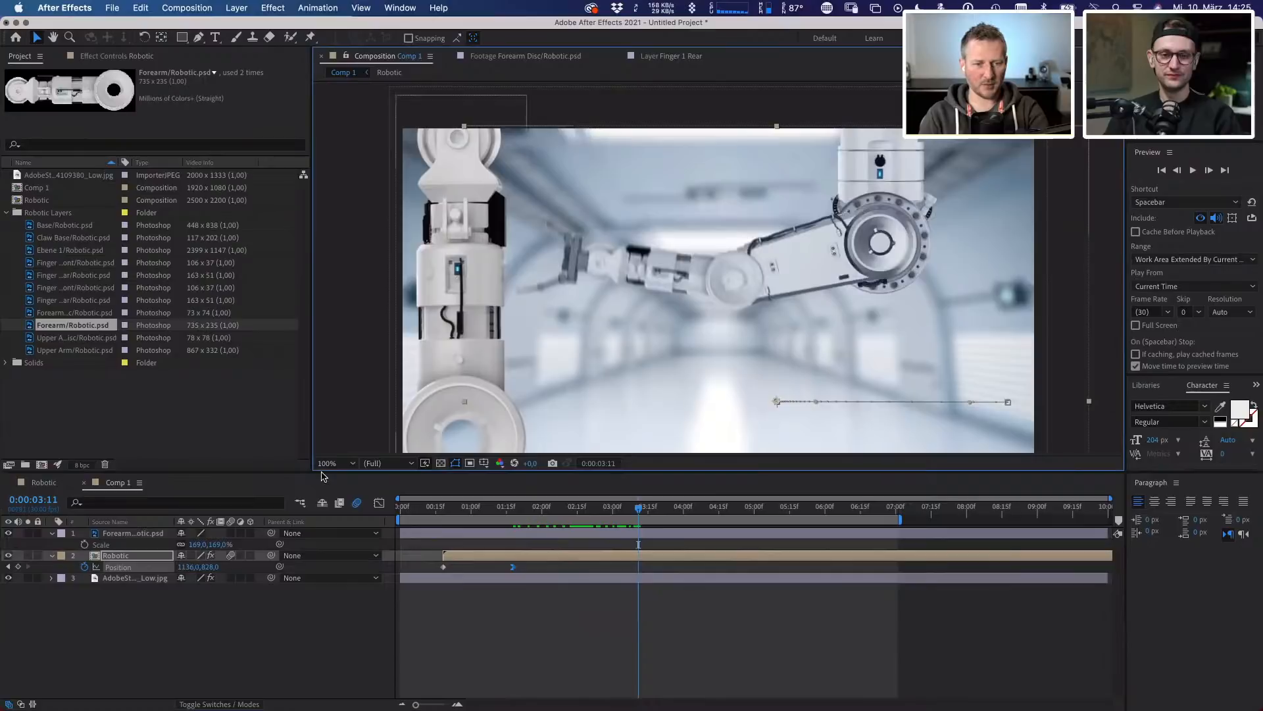
- Copy the Camera Lens Blur effect from the AdobeStock background layer to the Forearm layer in Comp 1
left_click(132, 535)
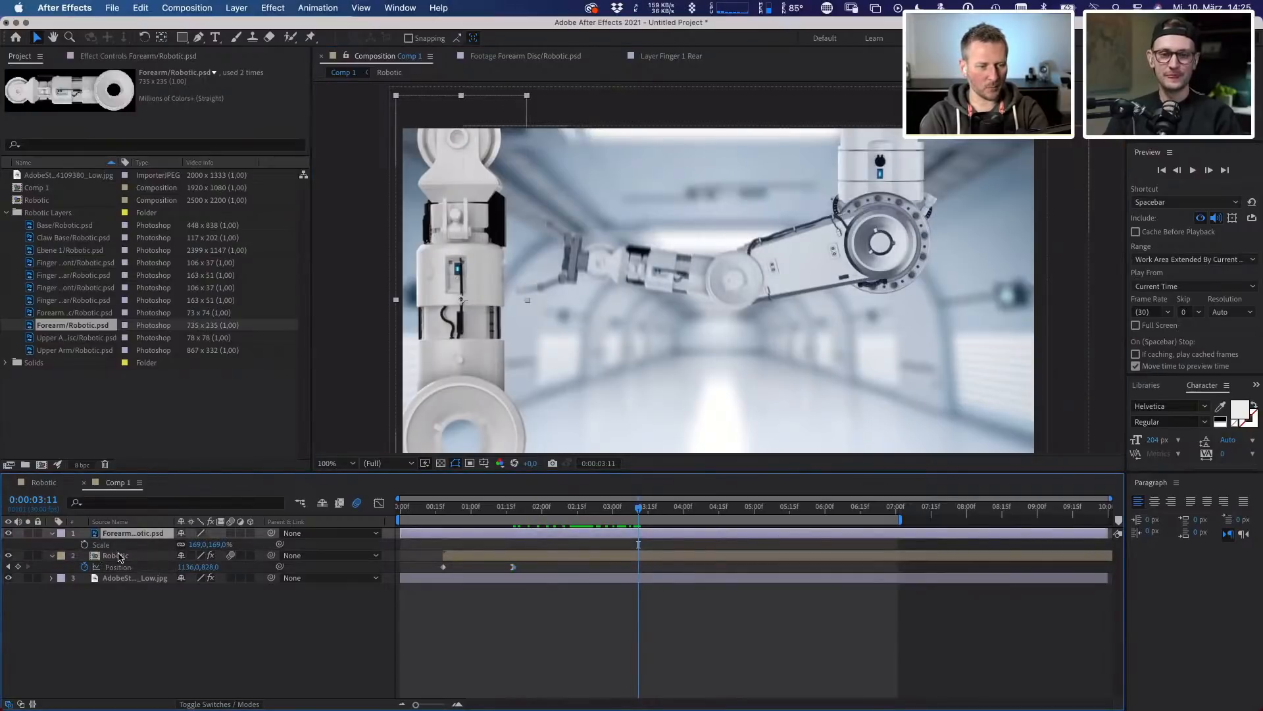
left_click(117, 577)
key("e")
left_click(103, 590)
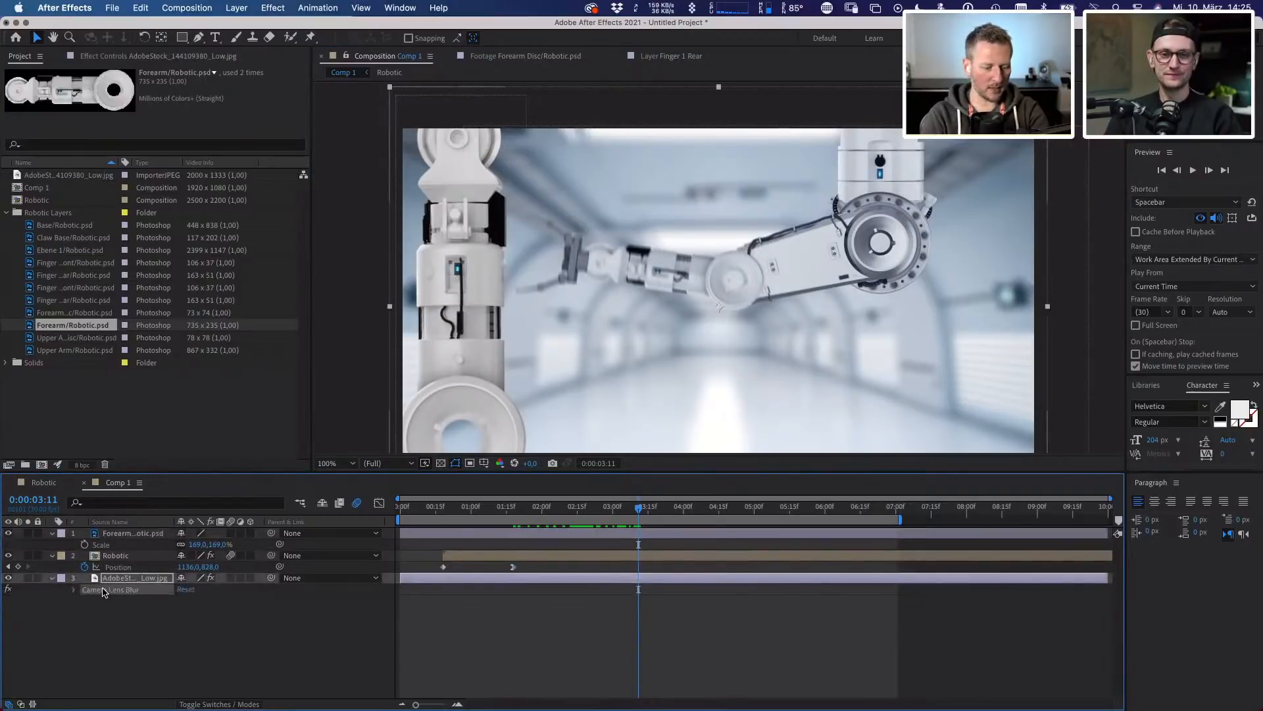
left_click(105, 534)
key("super+v")
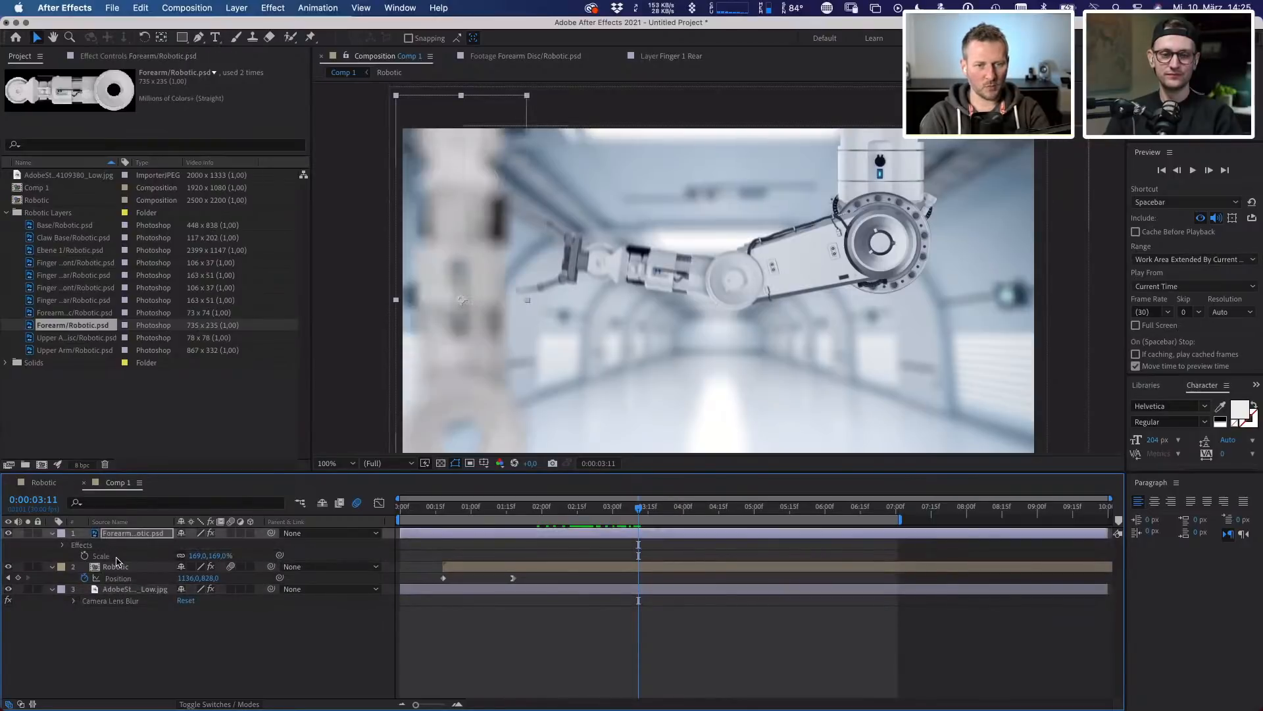
- Copy the Lumetri Color effect from the Robotic layer to the Forearm layer
left_click(109, 579)
key("e")
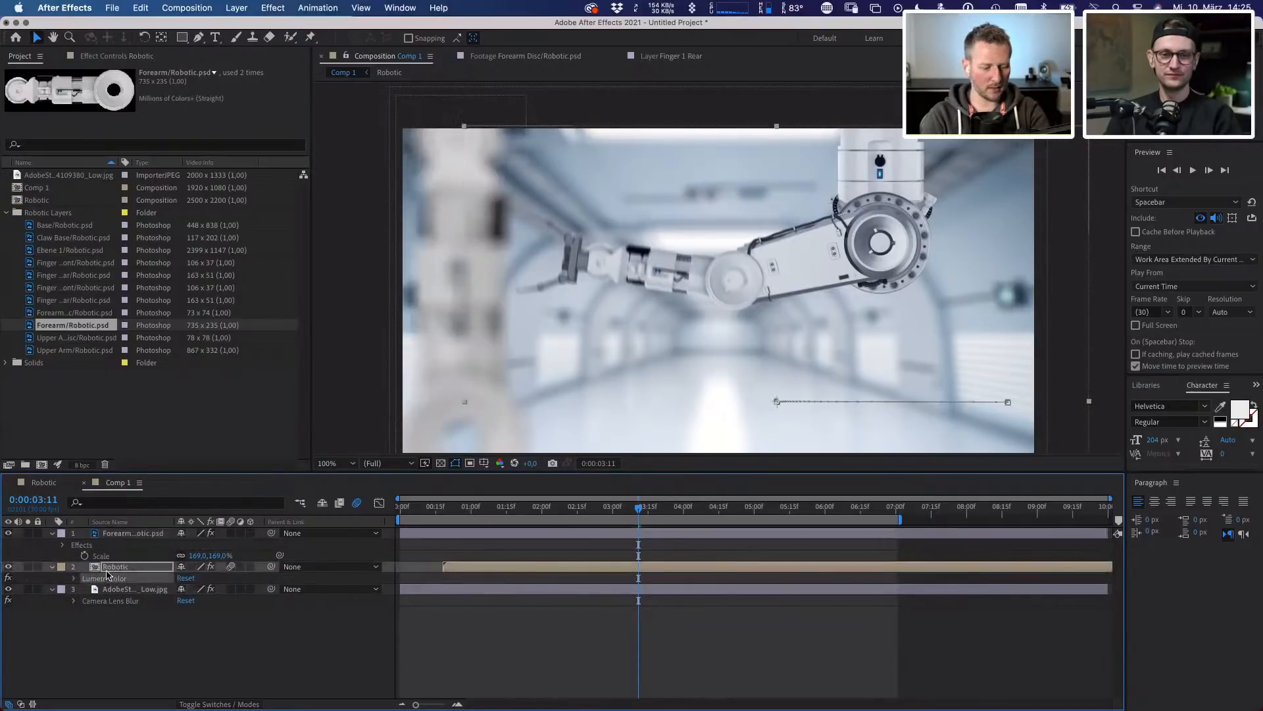
left_click(106, 534)
key("super+v")
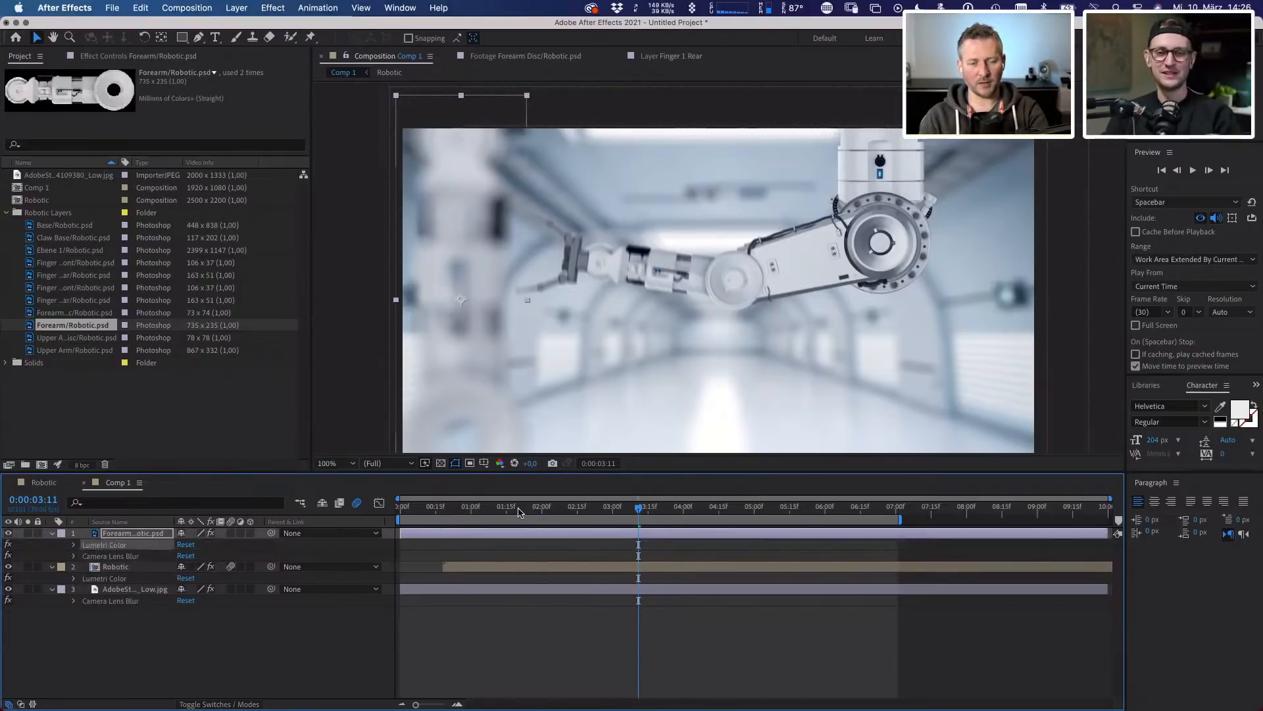
- Reposition the blurred Forearm layer at 0:00:02:02 to the right side of the frame, overlapping the robot's base, and collapse all layer properties
left_click_drag(519, 512, 546, 513)
left_click_drag(476, 397, 919, 392)
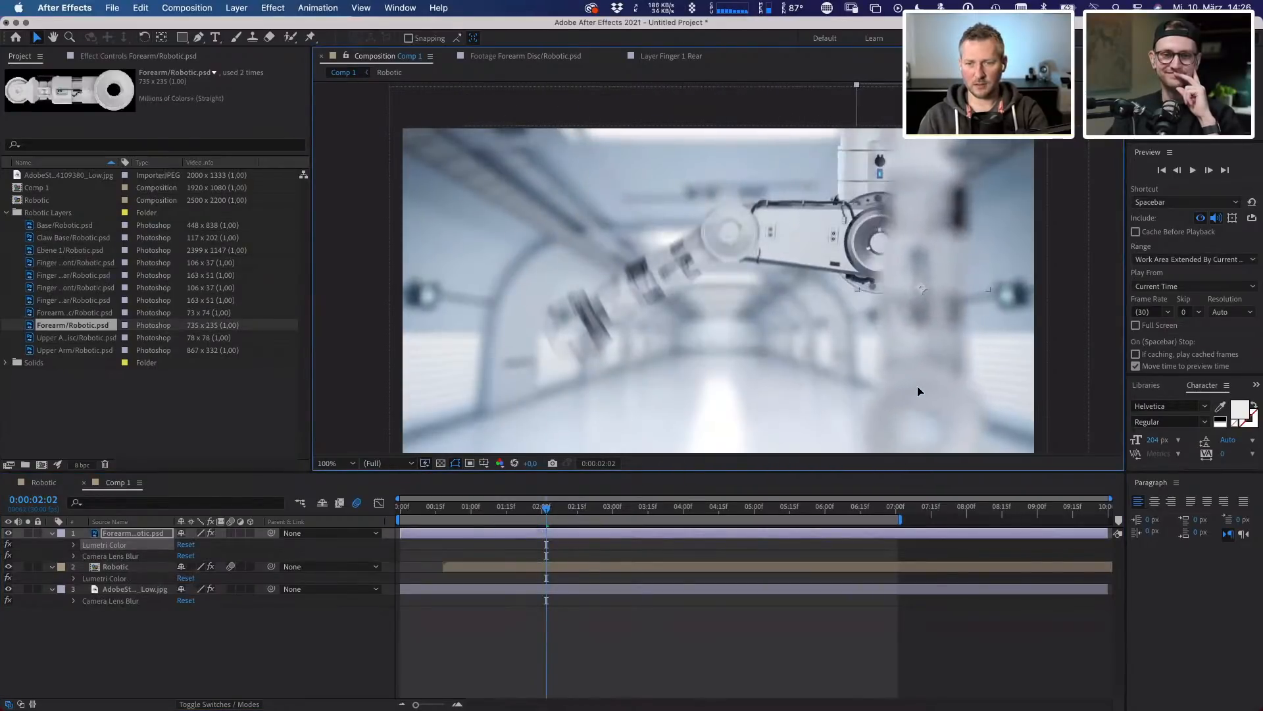
left_click_drag(506, 516, 804, 523)
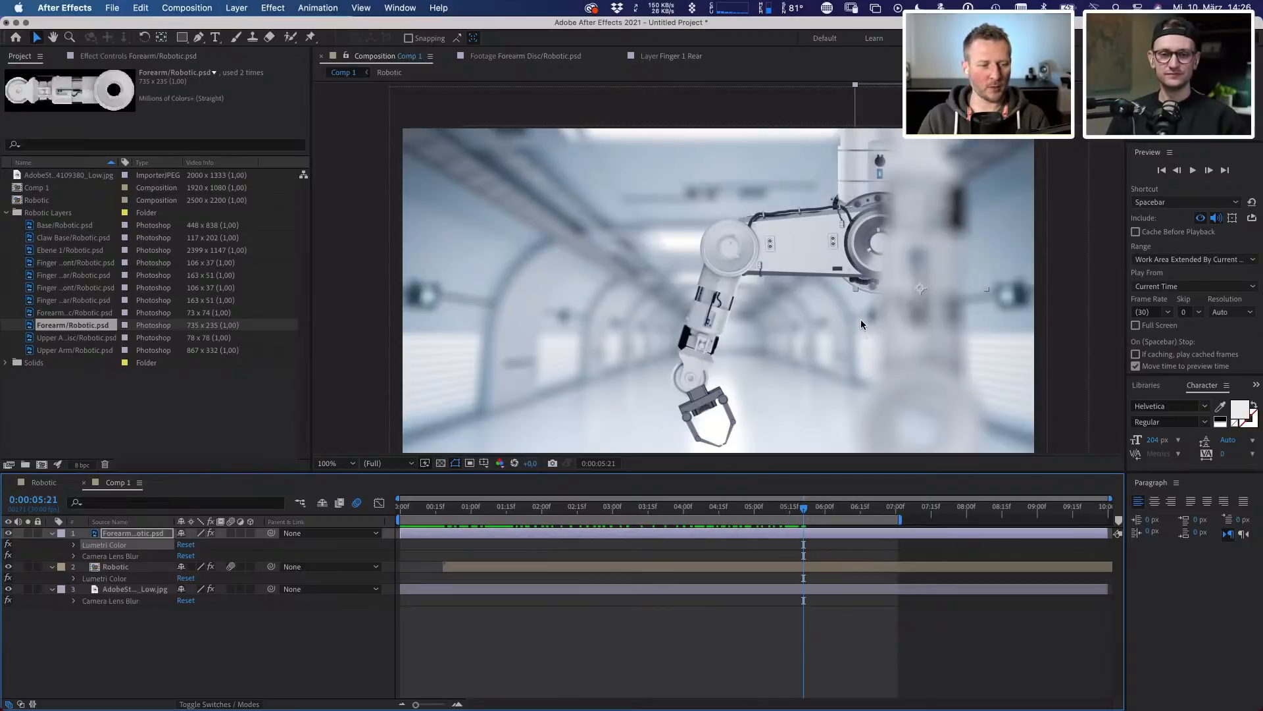
left_click(52, 533)
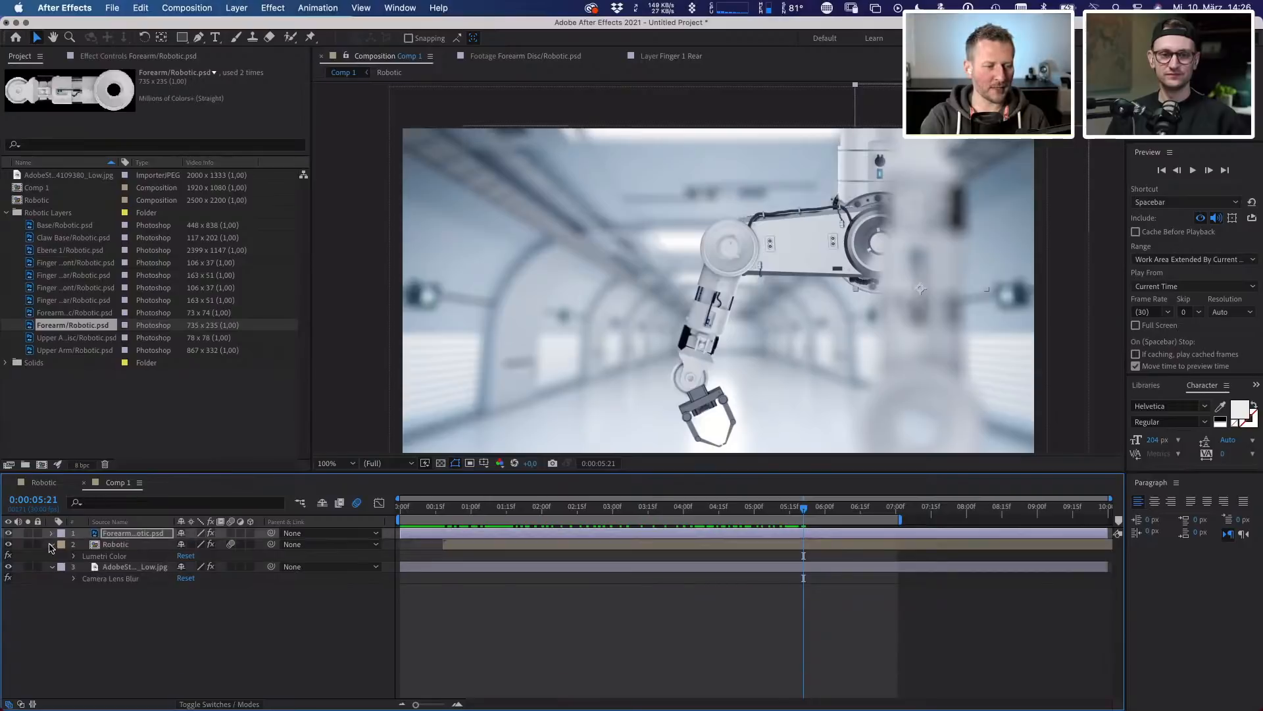
left_click(52, 544)
left_click(52, 555)
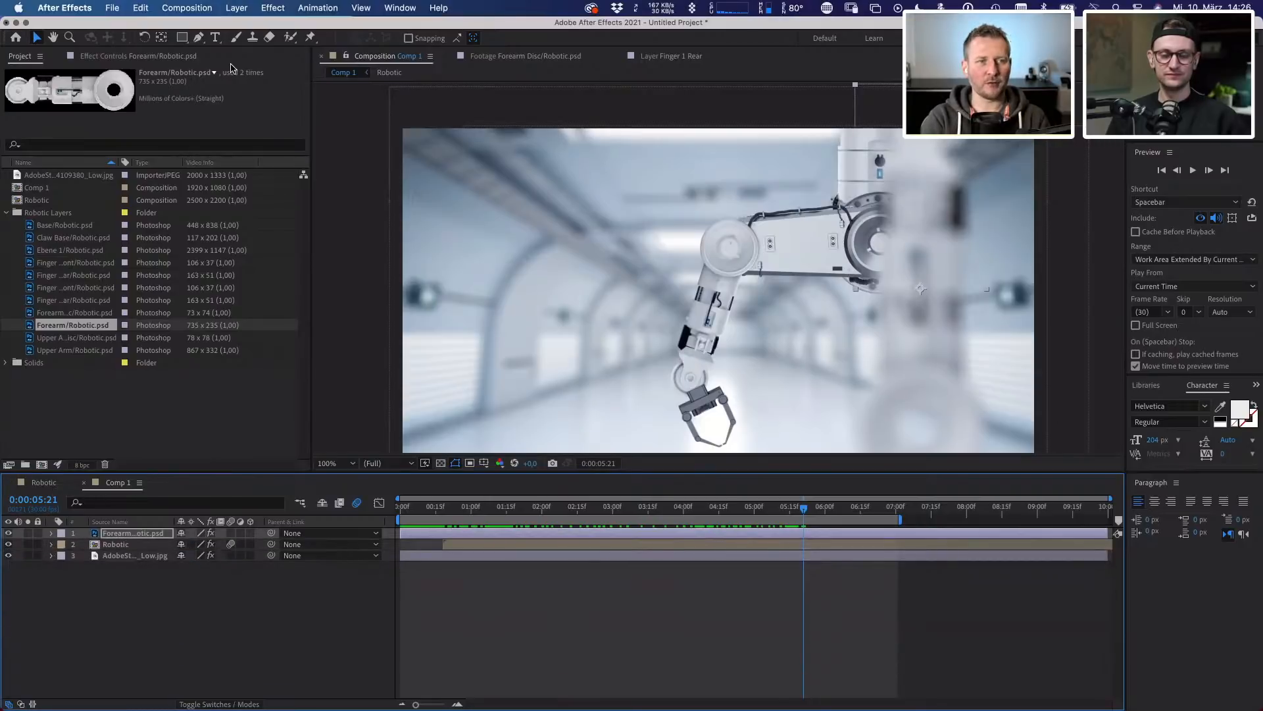
- Add Comp 1 to the Render Queue and look through its output module presets, keeping Lossless
left_click(237, 9)
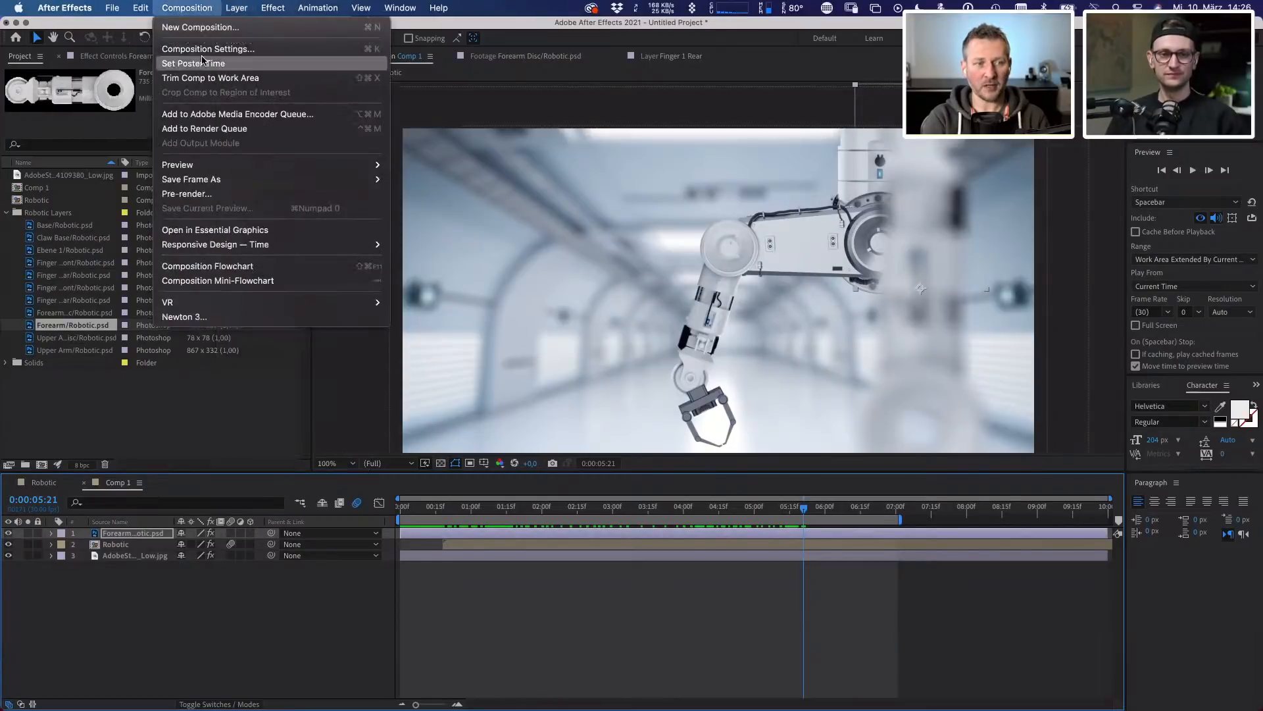
left_click(197, 128)
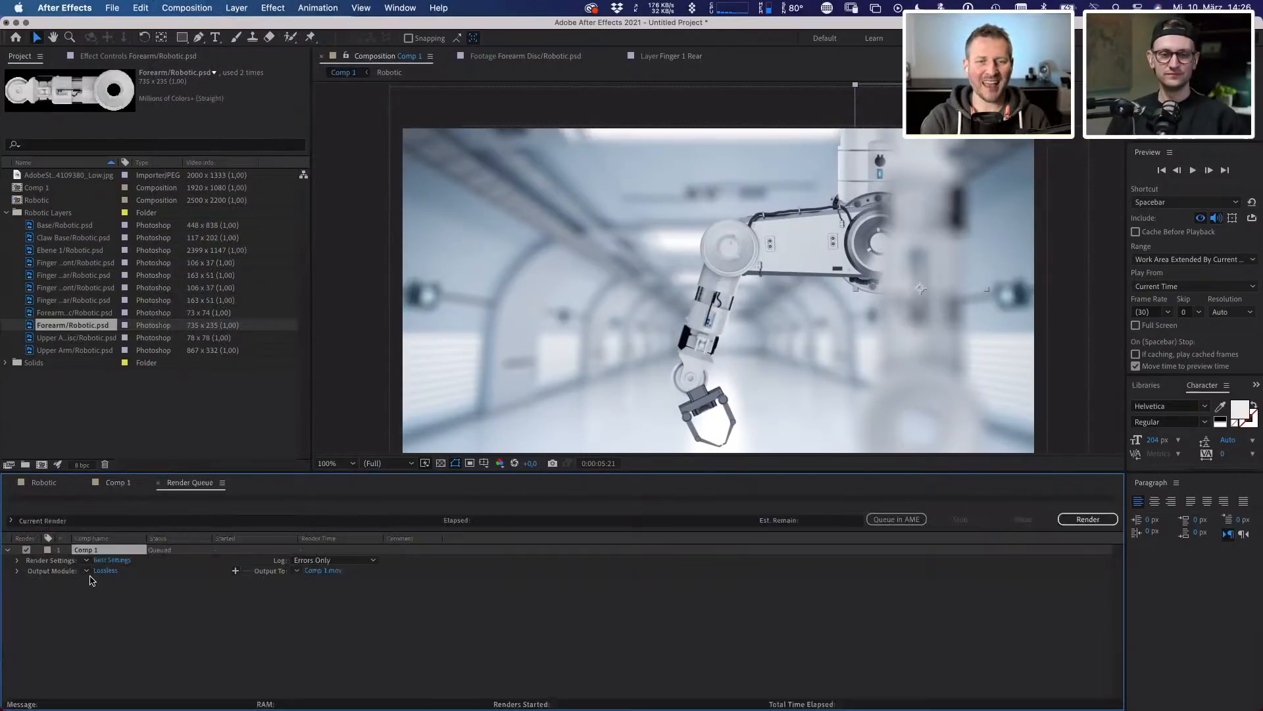
left_click(92, 572)
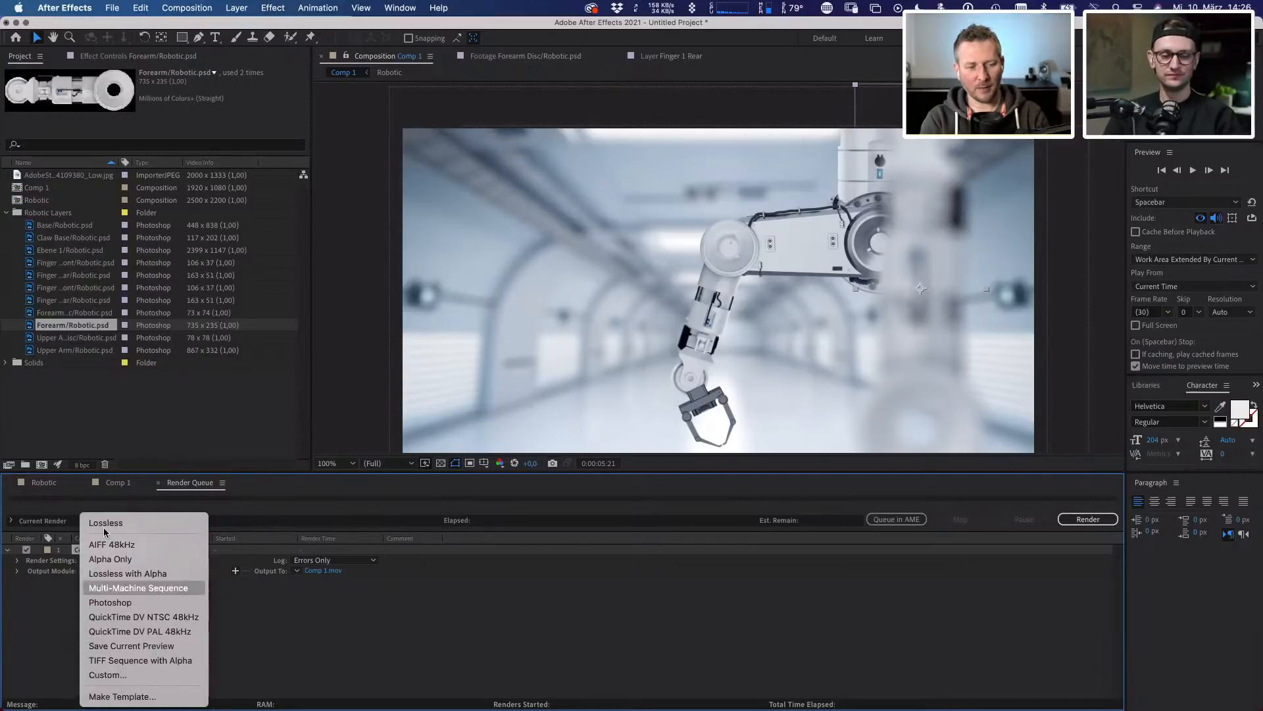
left_click(32, 650)
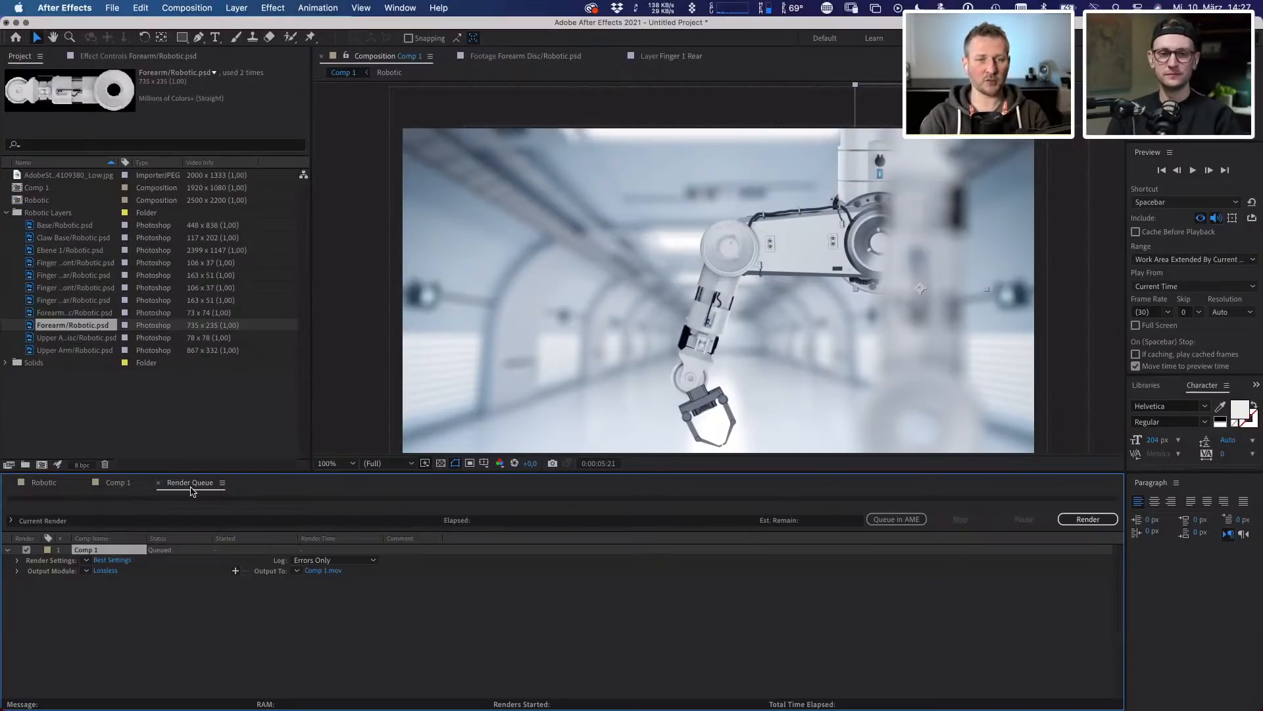
- Send Comp 1 to the Adobe Media Encoder queue and switch to Media Encoder
left_click(113, 487)
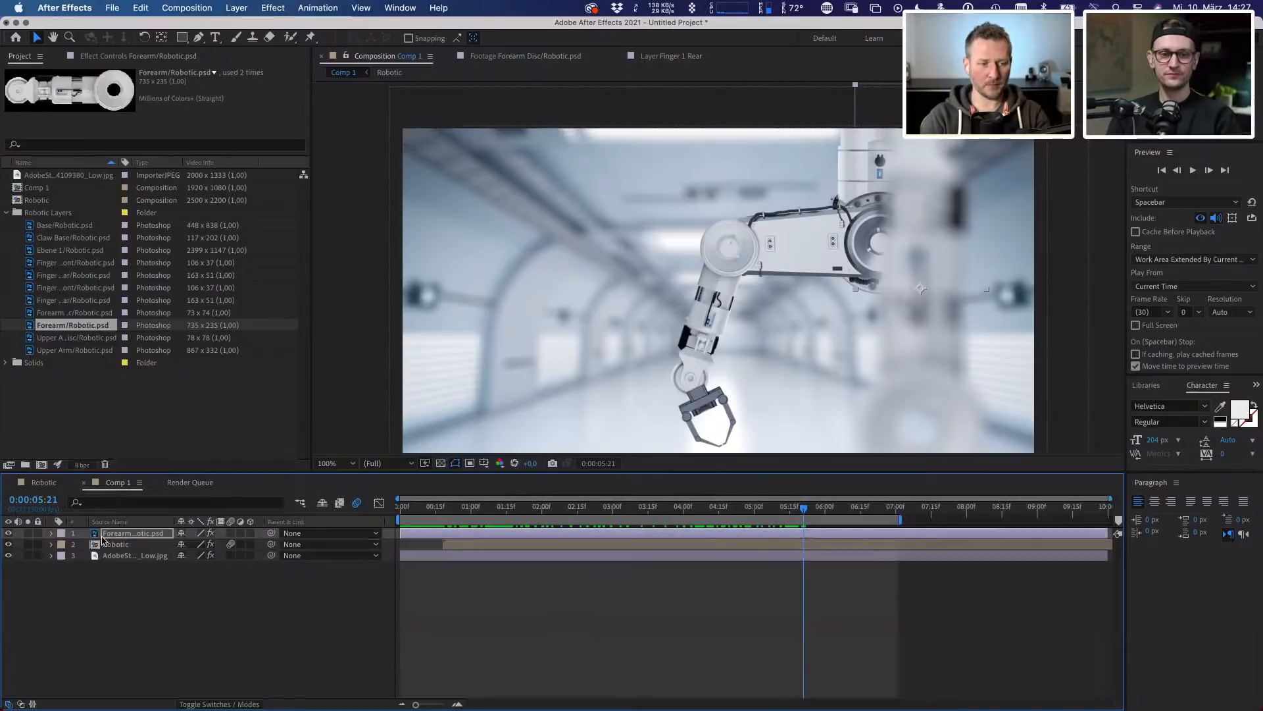
left_click(186, 9)
left_click(201, 116)
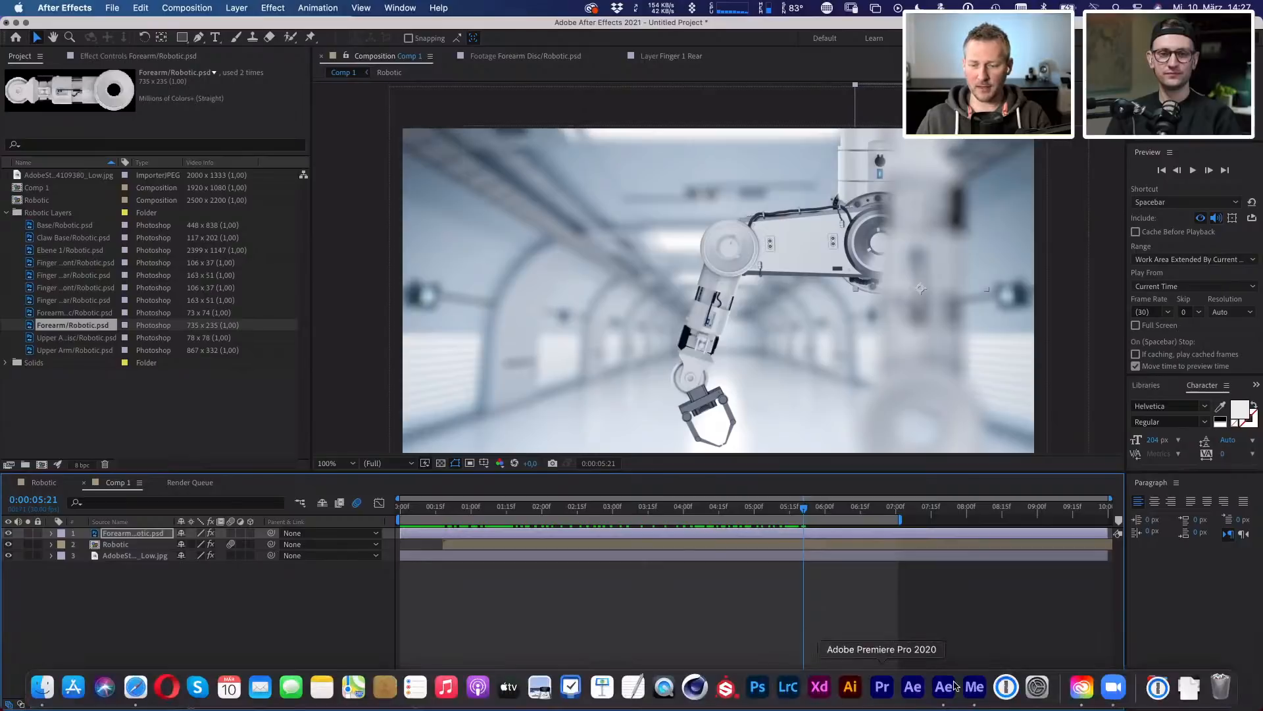
left_click(973, 685)
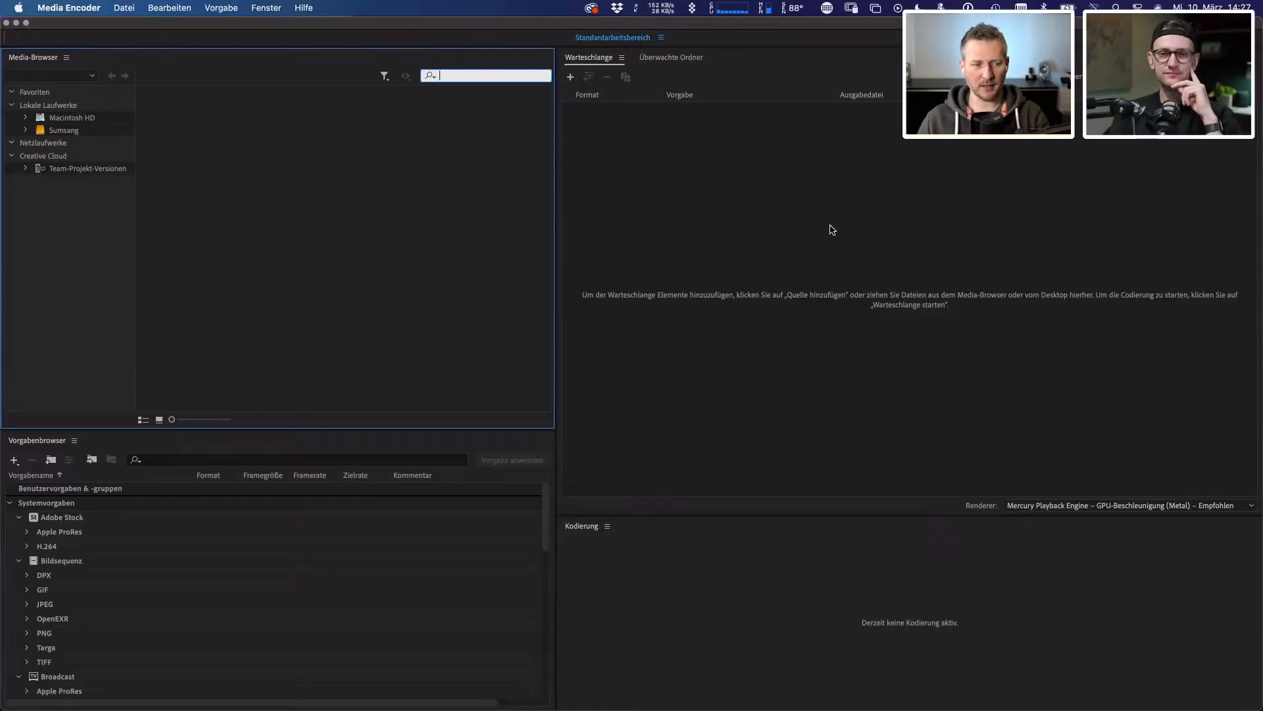
- Return to After Effects and save the project as RoboTemp.aep in the Getting Started mit AE folder
key("super+Tab")
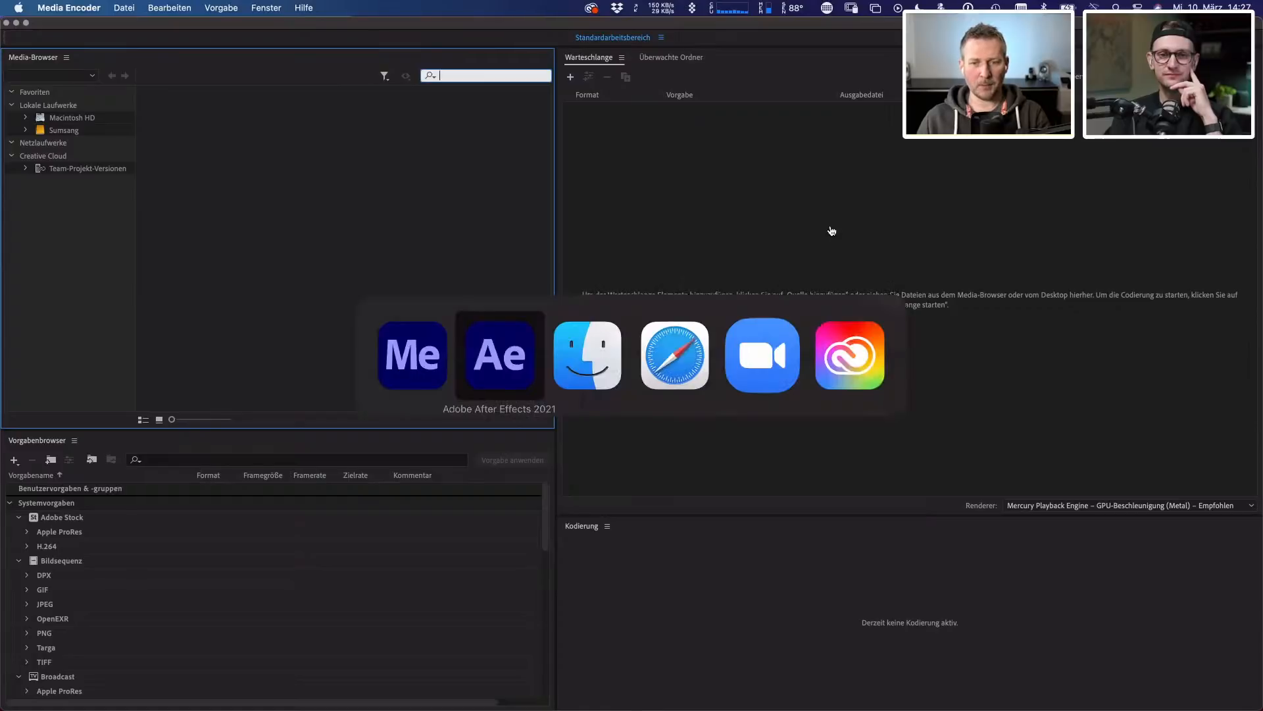
left_click(492, 362)
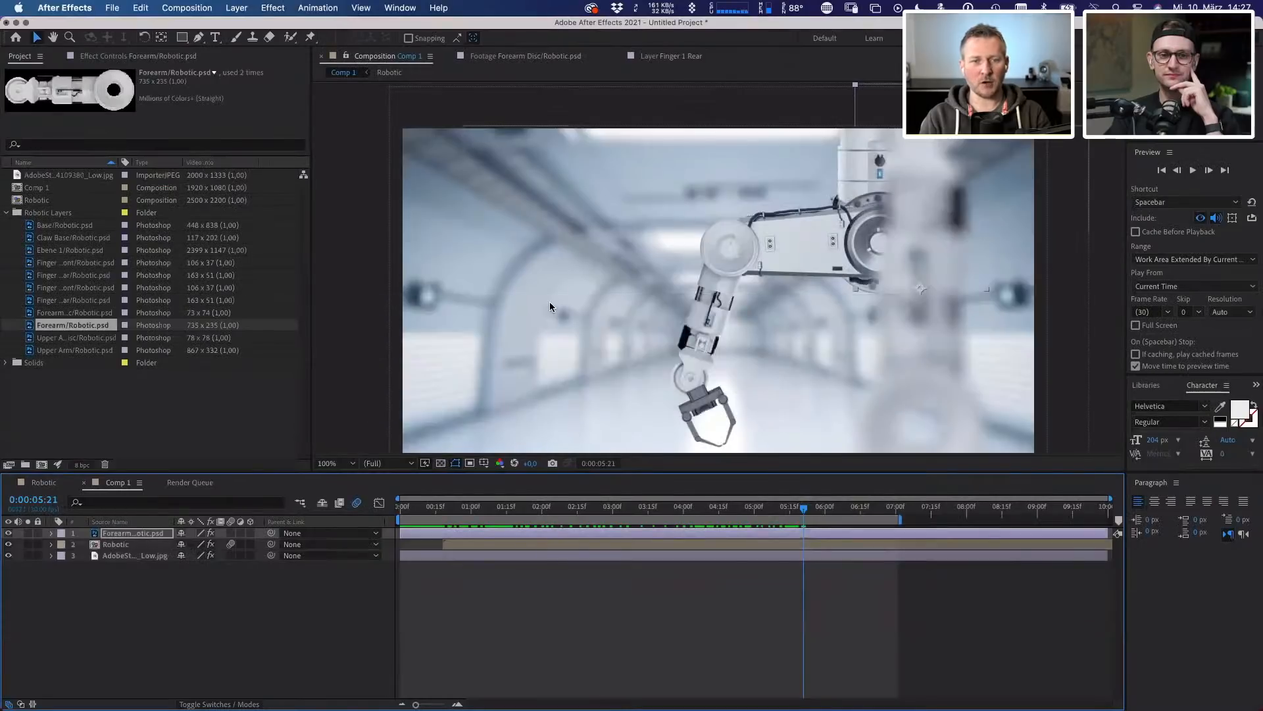
left_click(284, 593)
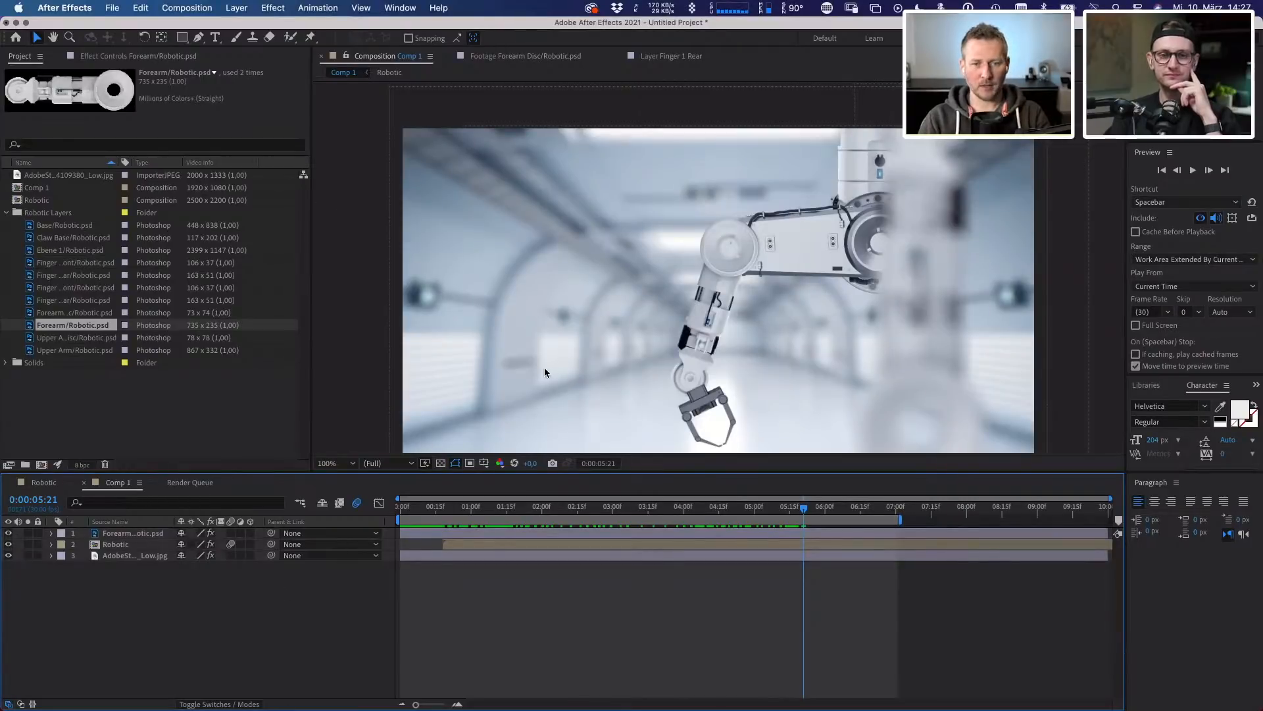
key("super+s")
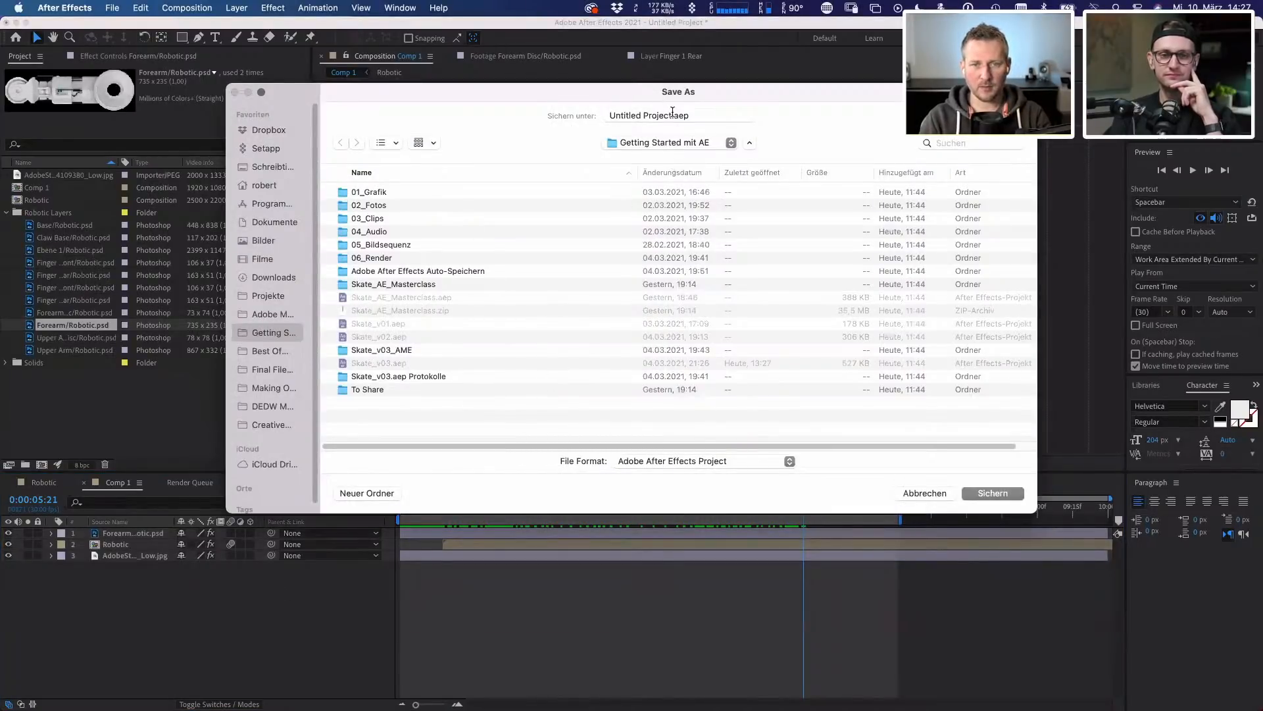
left_click_drag(672, 114, 460, 112)
type("Ro")
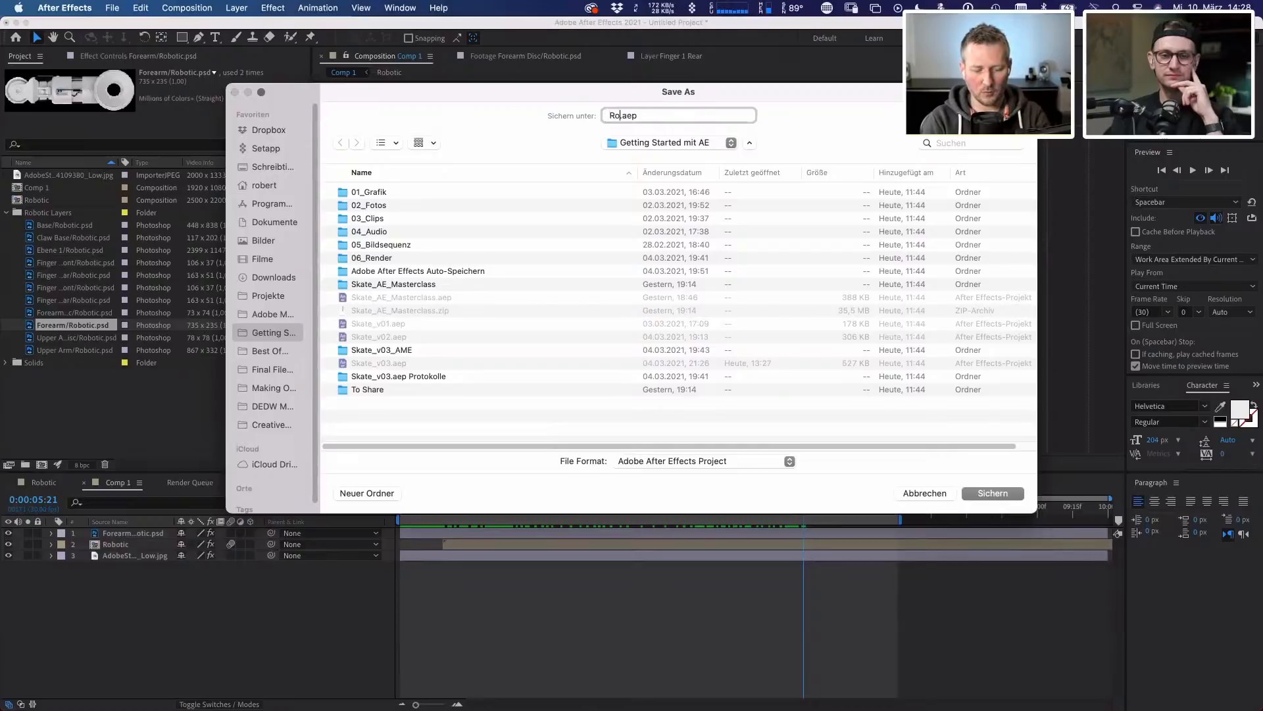
type("boticArm")
key("Return")
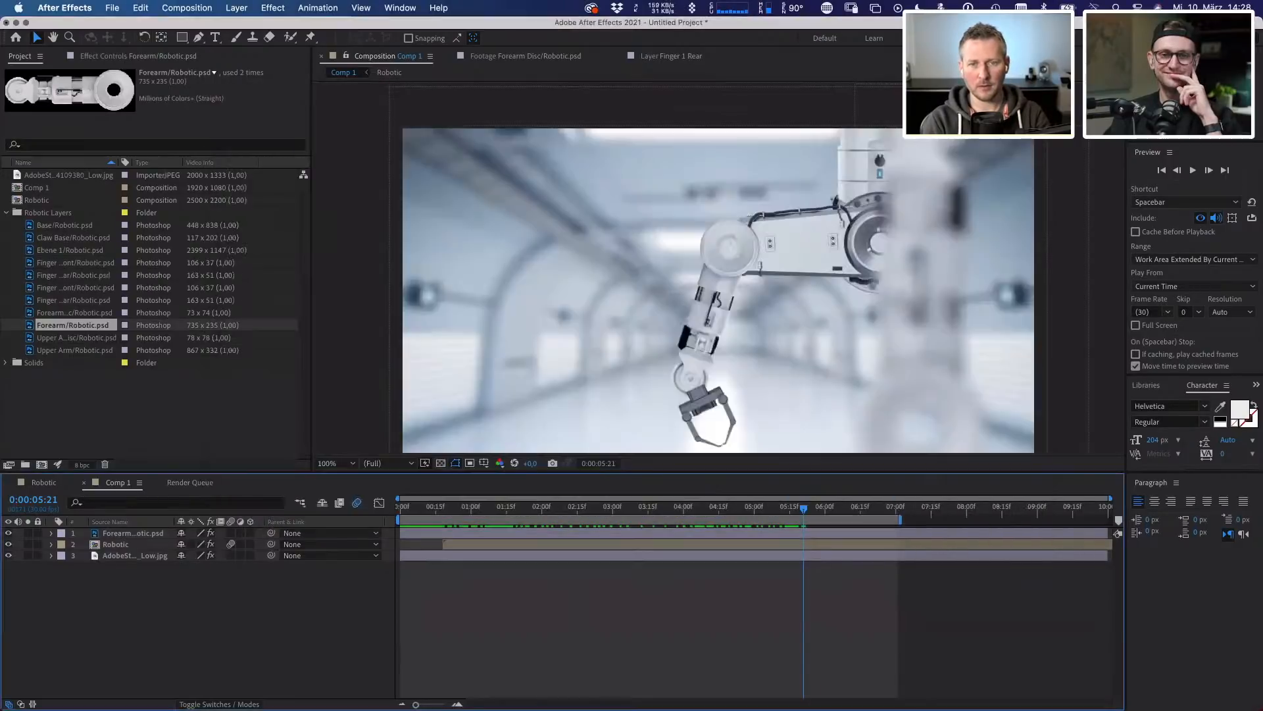
- Send Comp 1 from the saved RoboTemp project to the Media Encoder queue again and switch to Media Encoder
key("super+Tab")
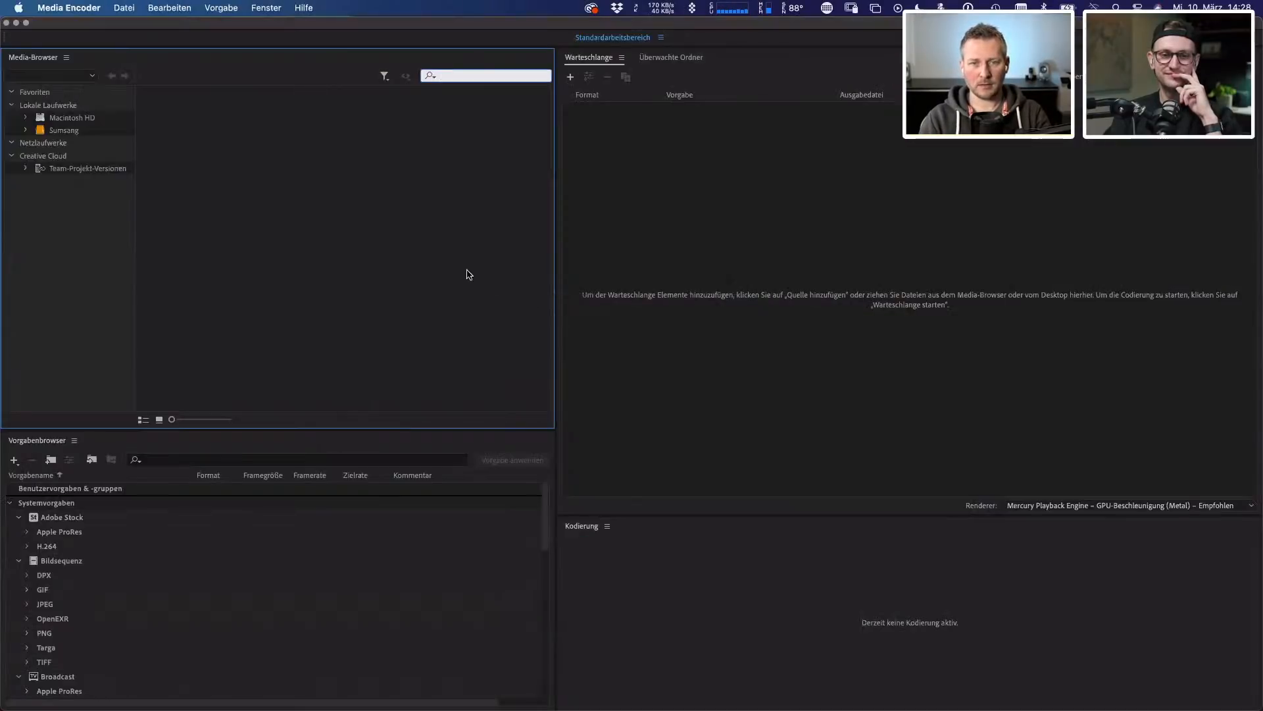
key("super+Tab")
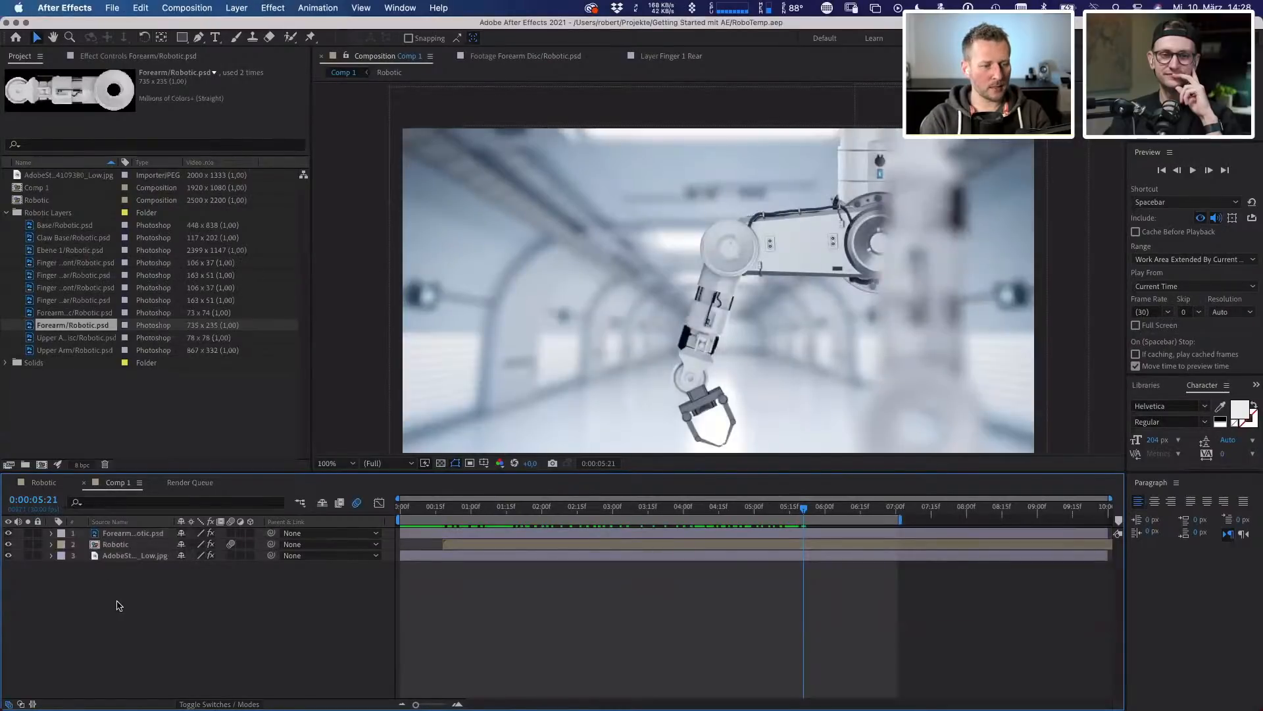
left_click(199, 11)
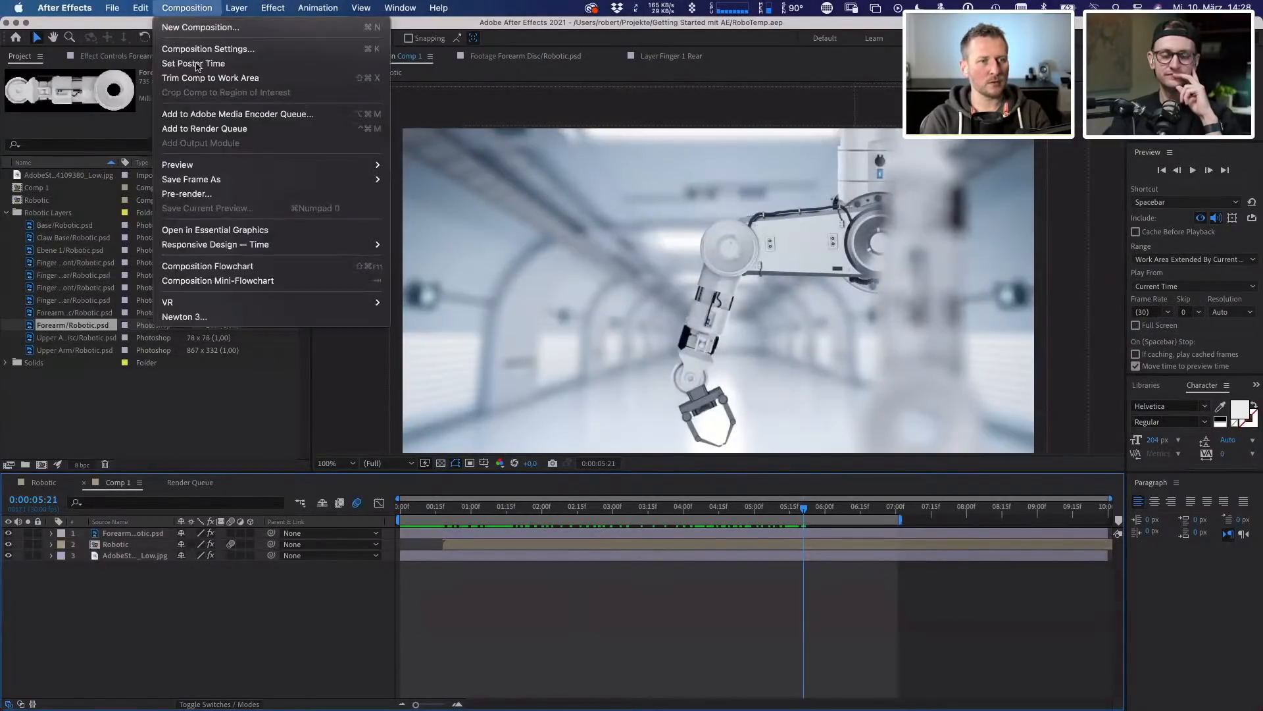
left_click(224, 112)
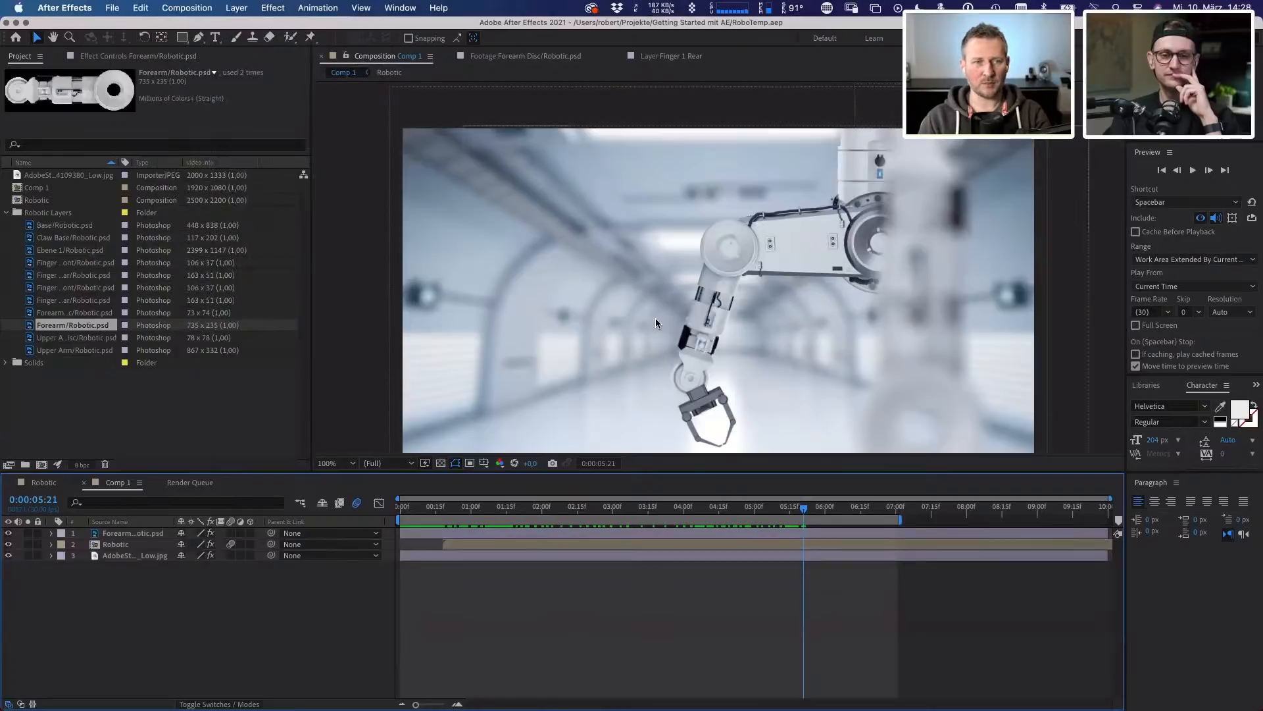
key("super+Tab")
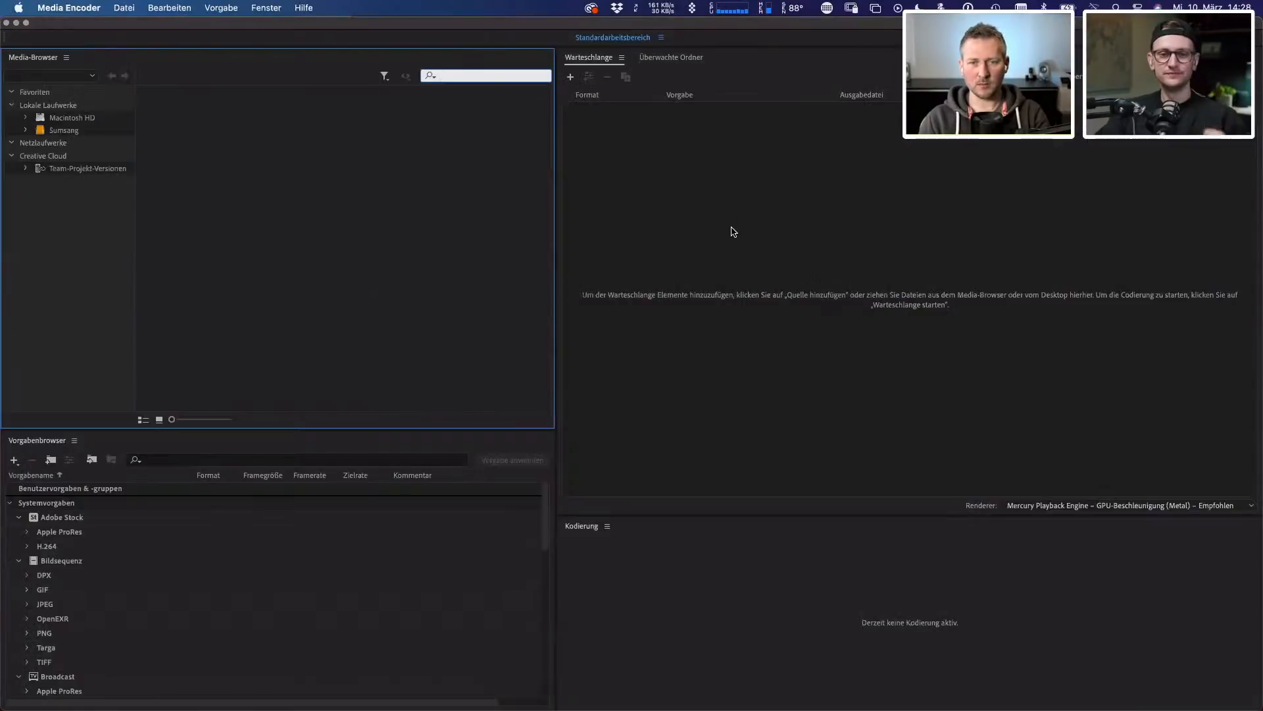
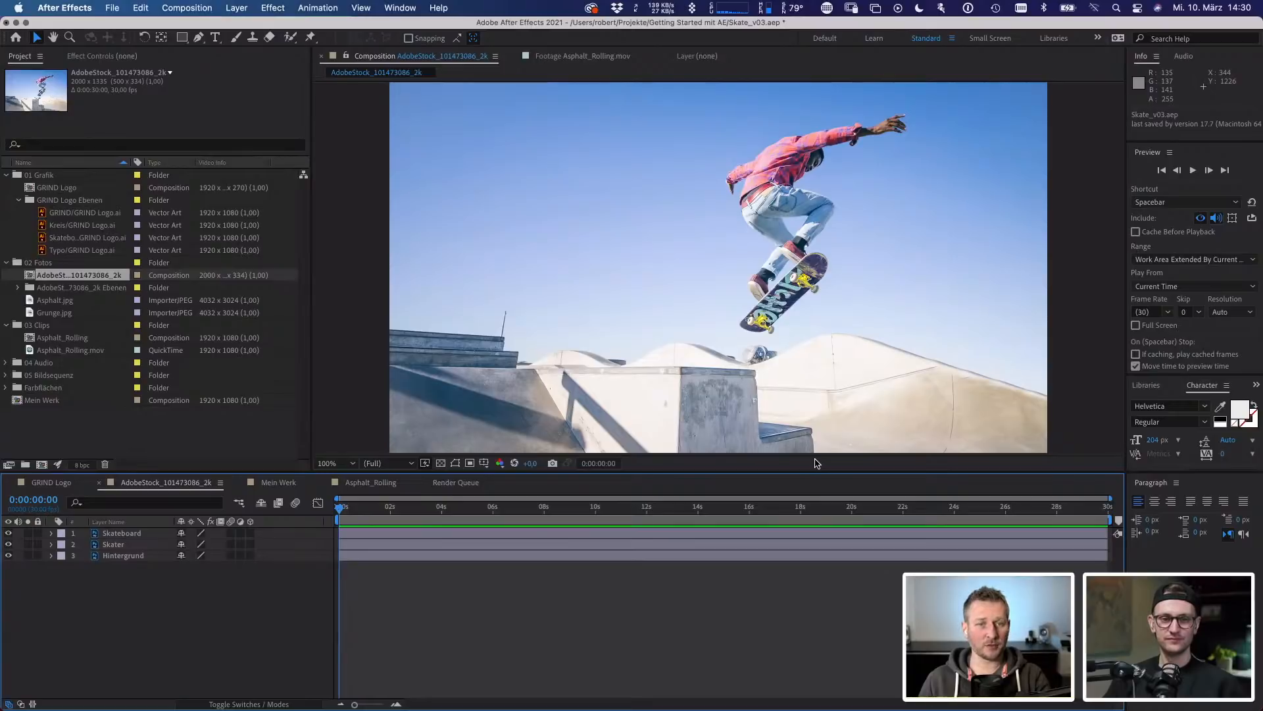
- Switch to Media Encoder and open the export settings of the first queued Comp 1 item
key("super+Tab")
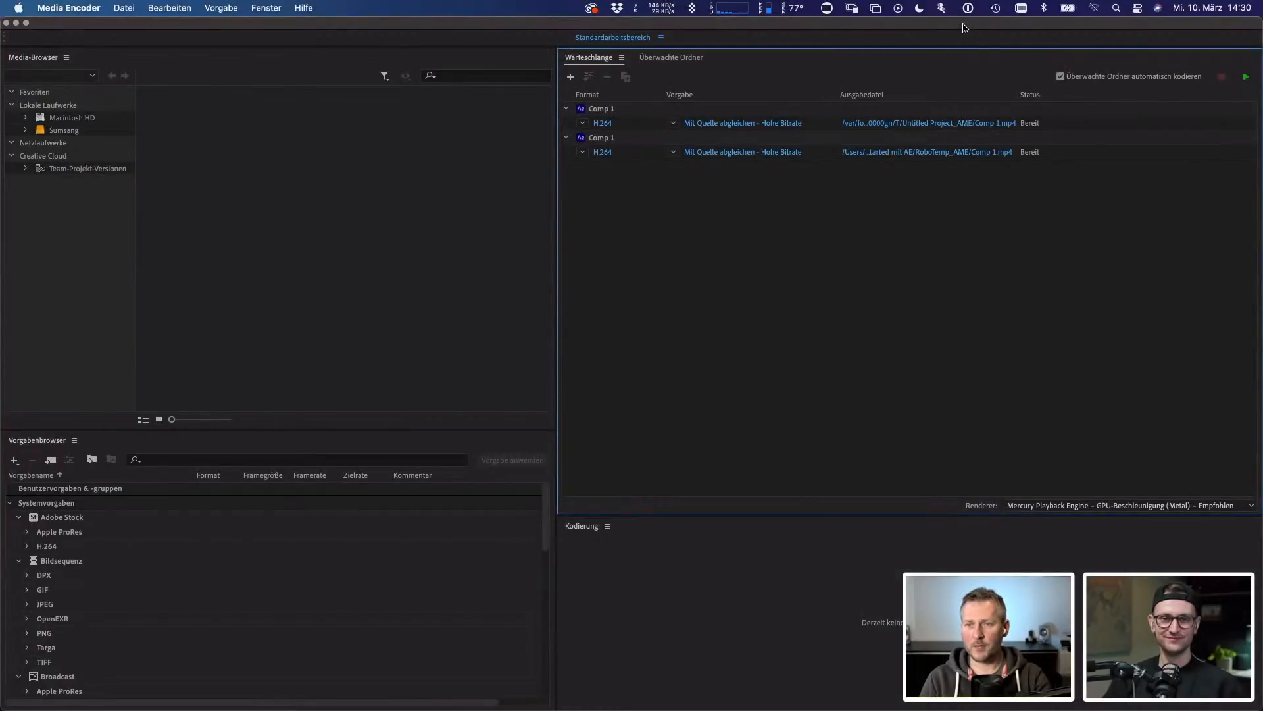
left_click_drag(962, 23, 927, 24)
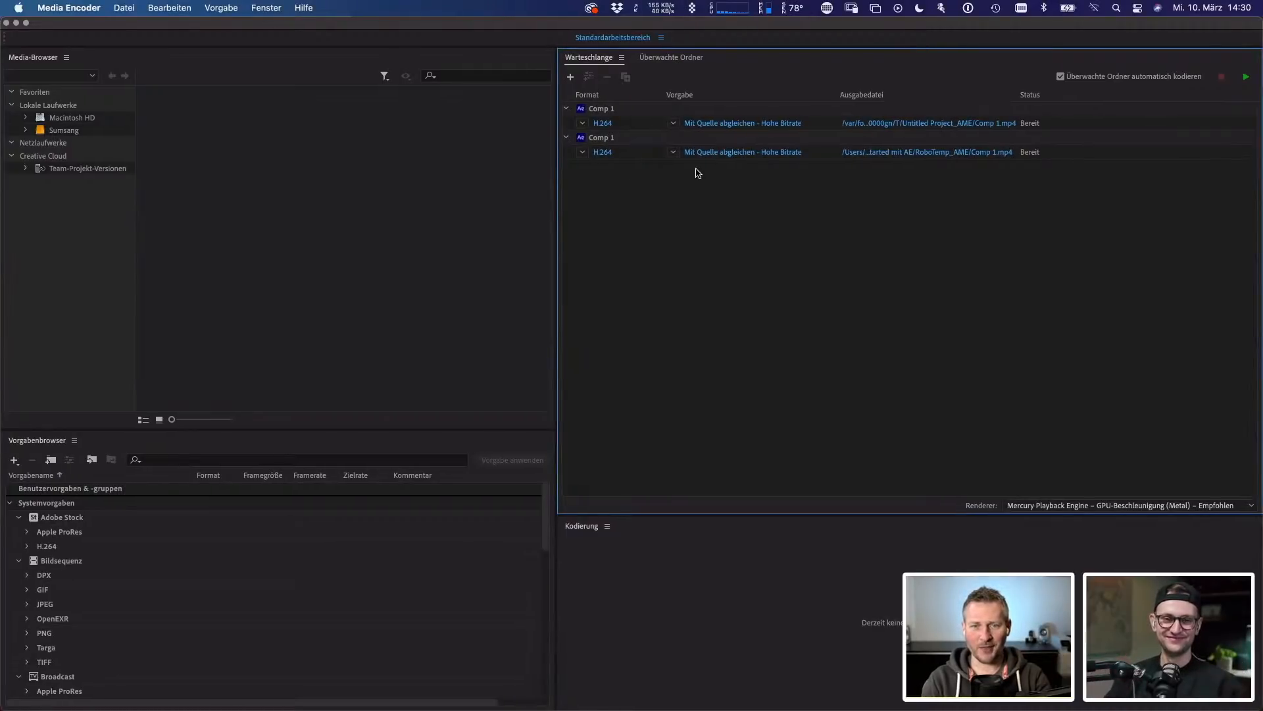
left_click(739, 125)
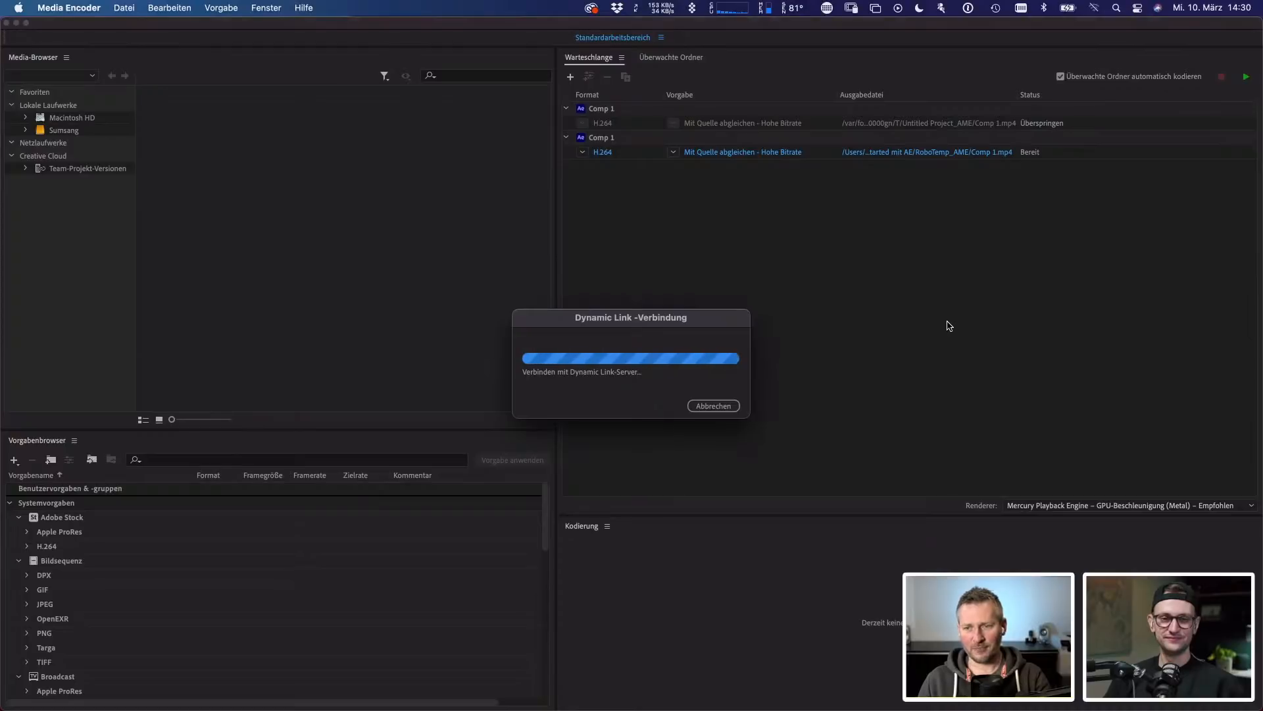
- Switch to After Effects and make the Skateboard, Skater and Hintergrund layers of the AdobeStock_101473086_2k composition 3D
key("super+Tab")
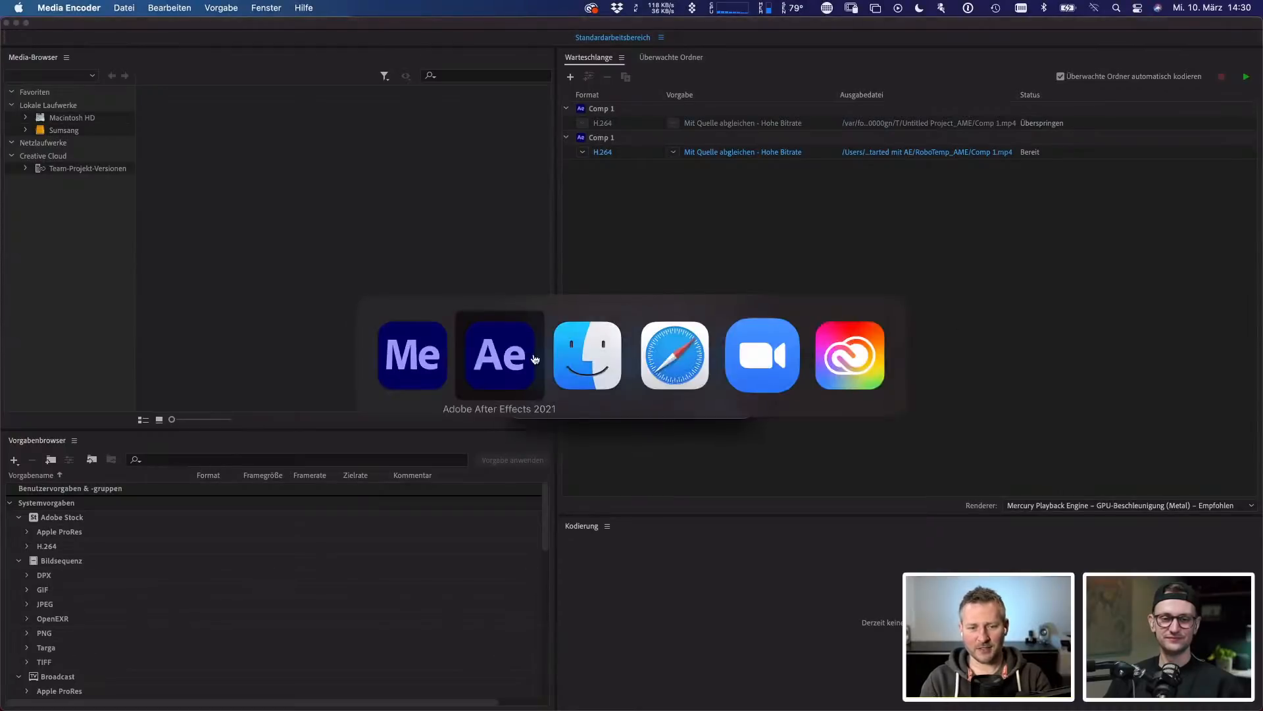
left_click(493, 361)
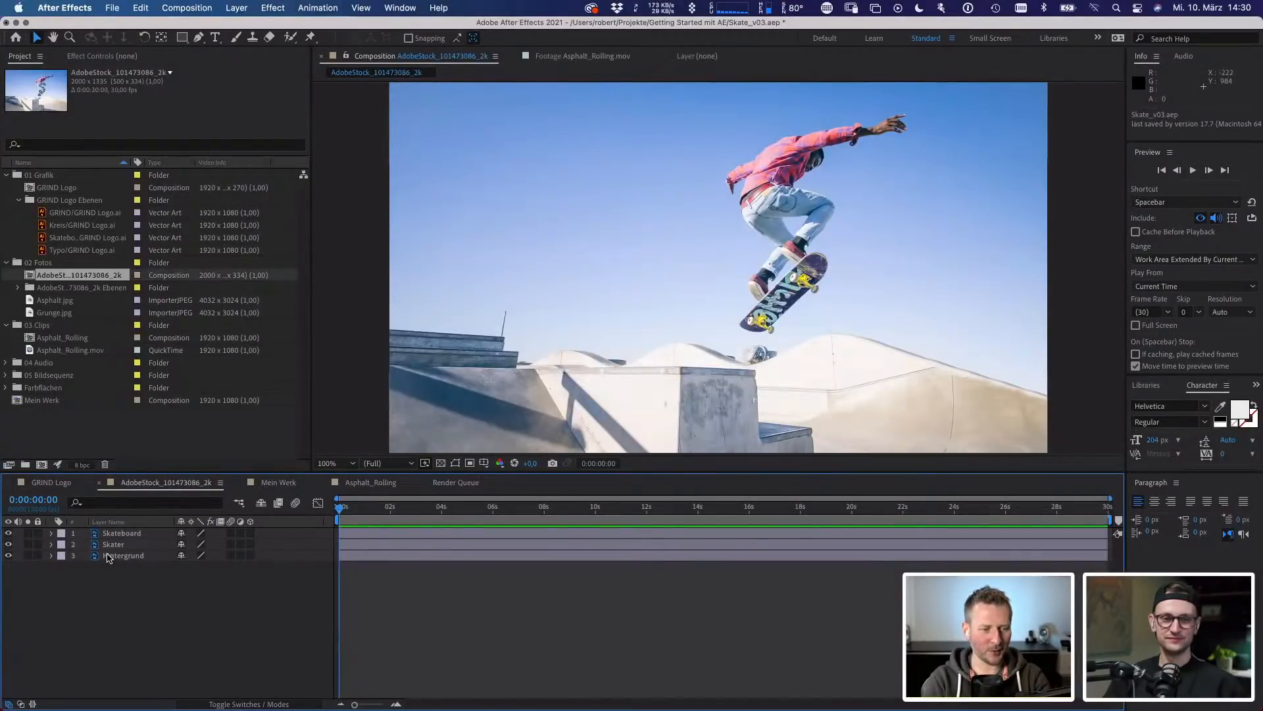
left_click(251, 532)
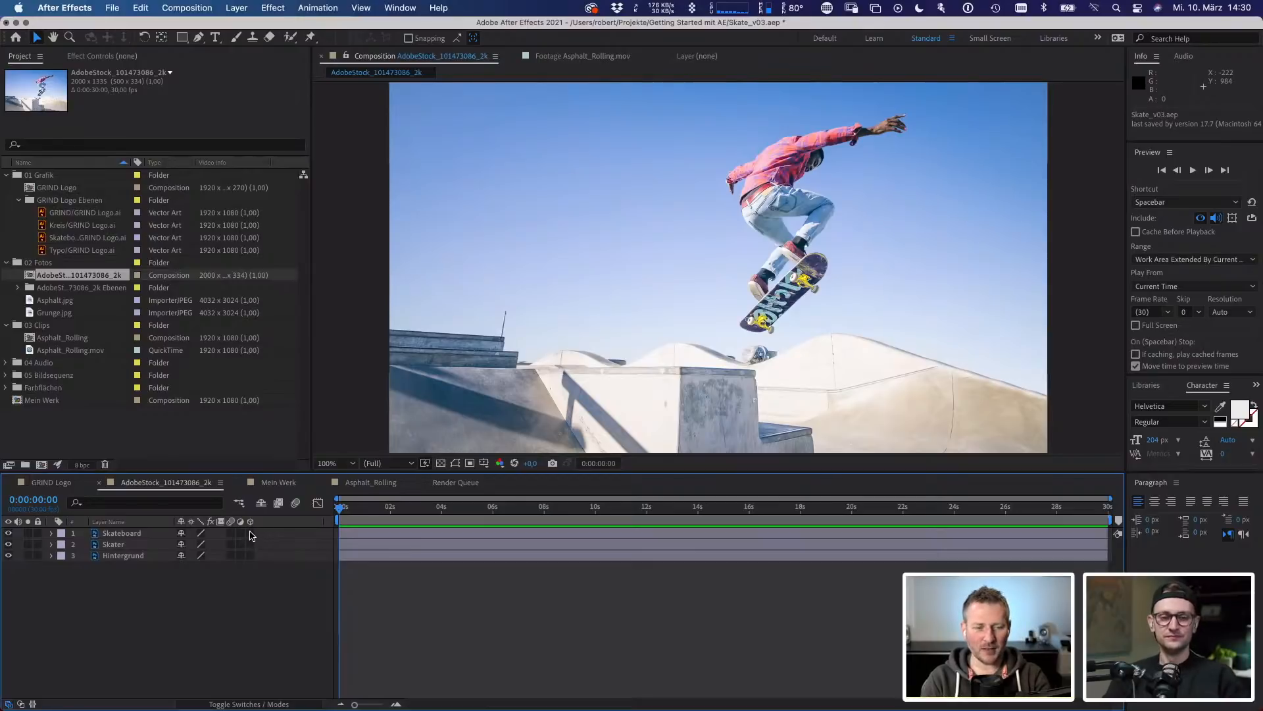
left_click(250, 543)
left_click(250, 554)
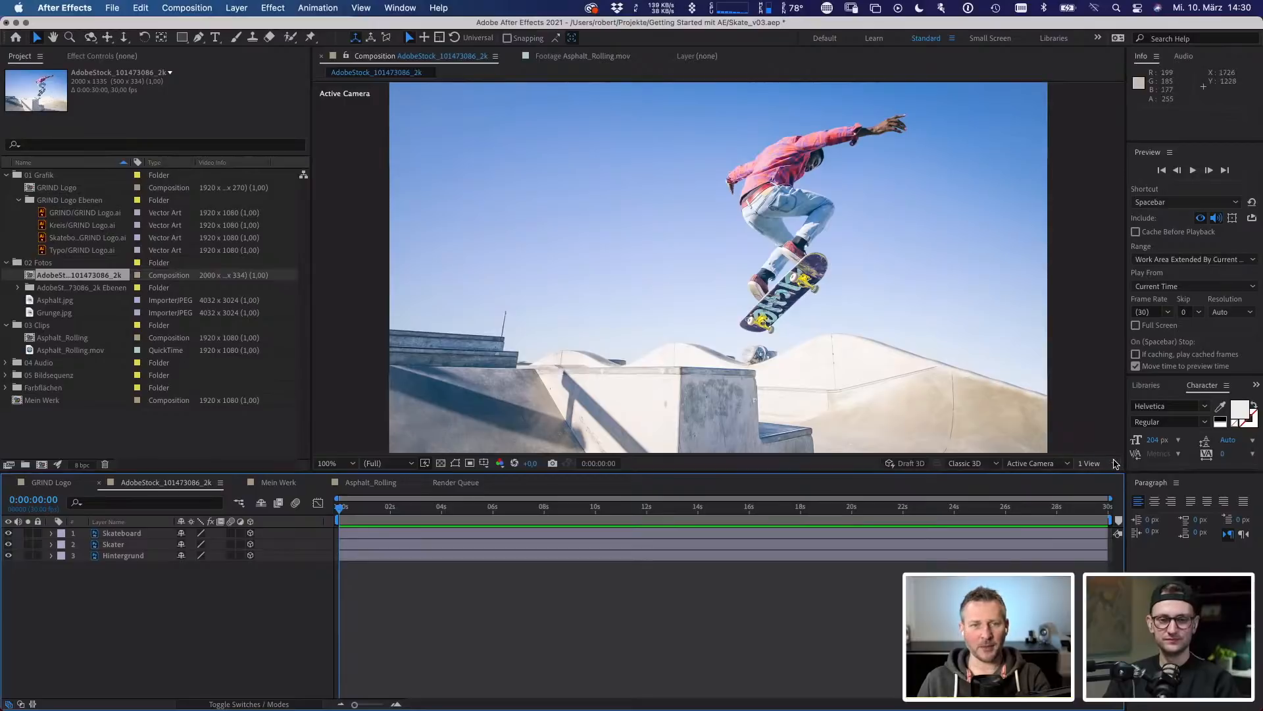
- Switch to Media Encoder and enable publishing to Vimeo in the export settings of Comp 1
key("super+Tab")
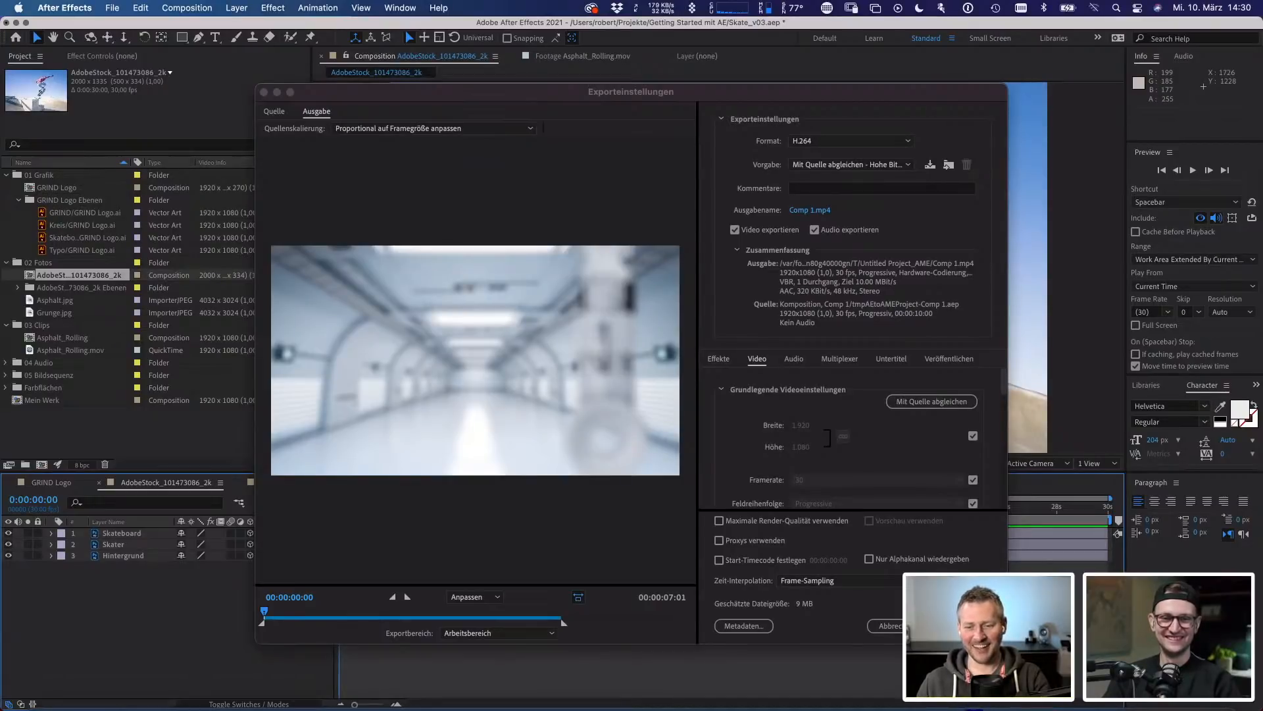
key("super+Tab")
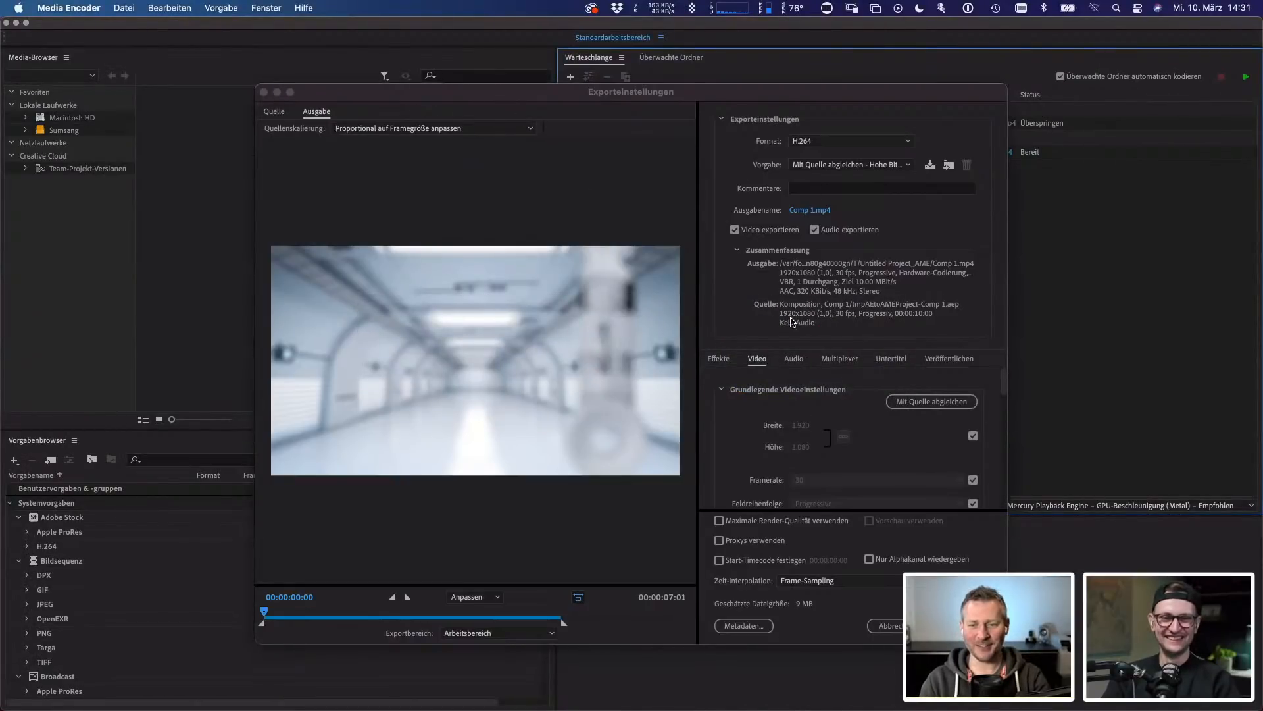
left_click(952, 362)
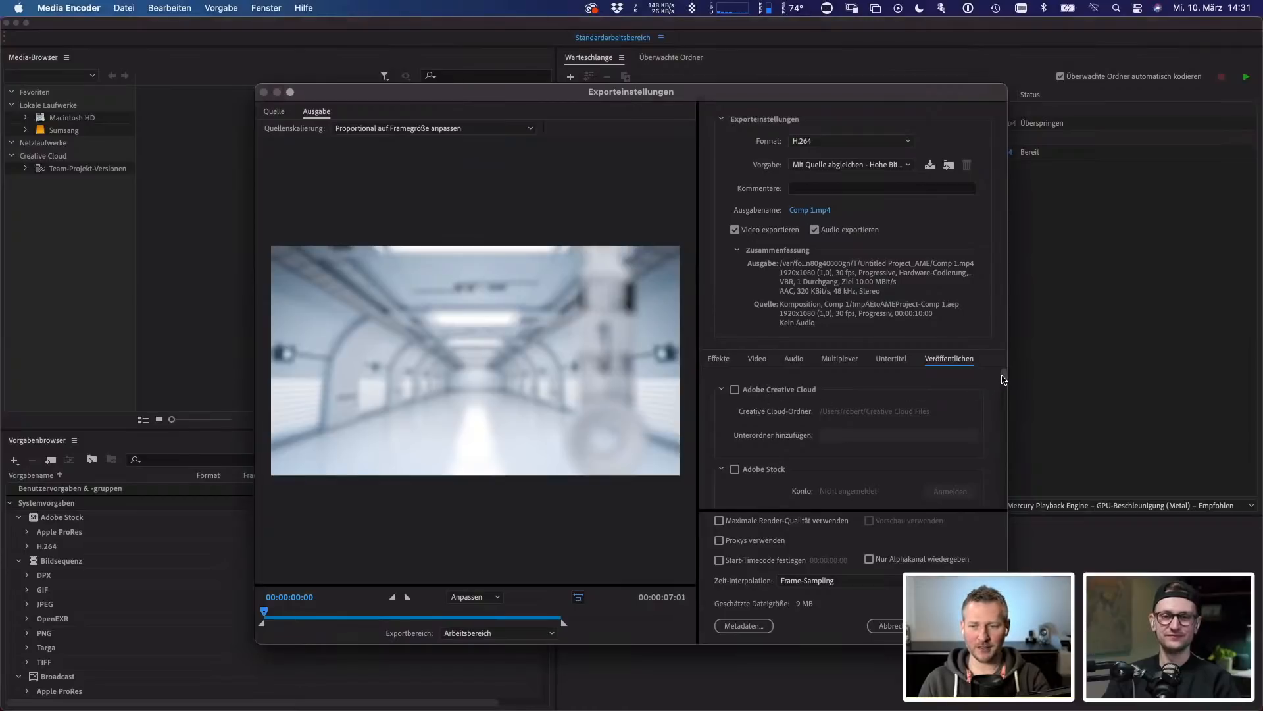
left_click_drag(1002, 375, 996, 459)
left_click(736, 408)
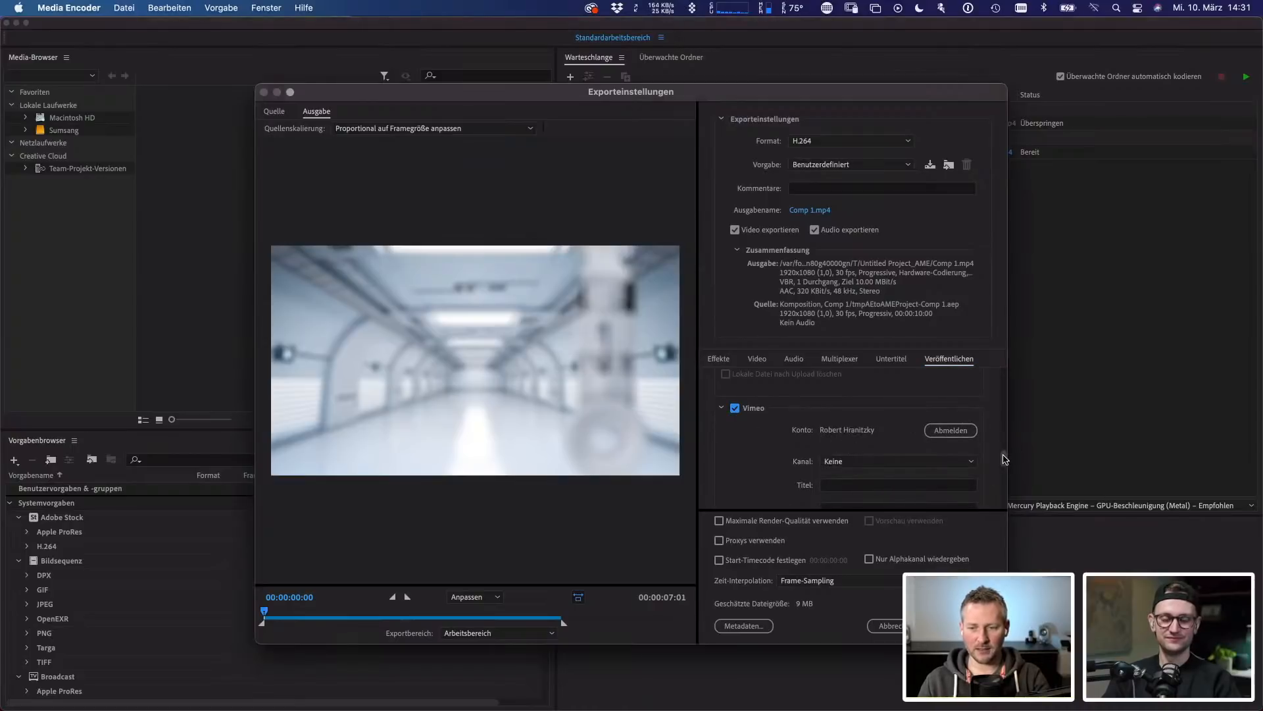
scroll(1004, 459, "down", 2)
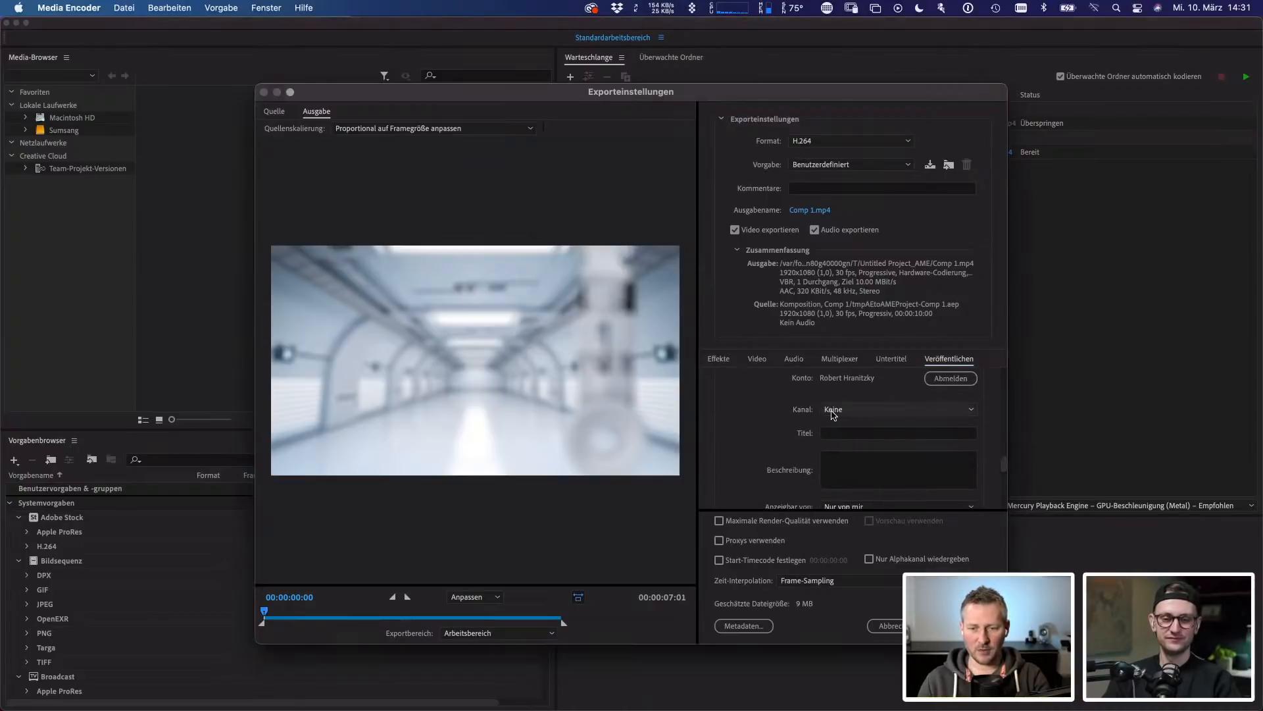
scroll(1003, 465, "down", 2)
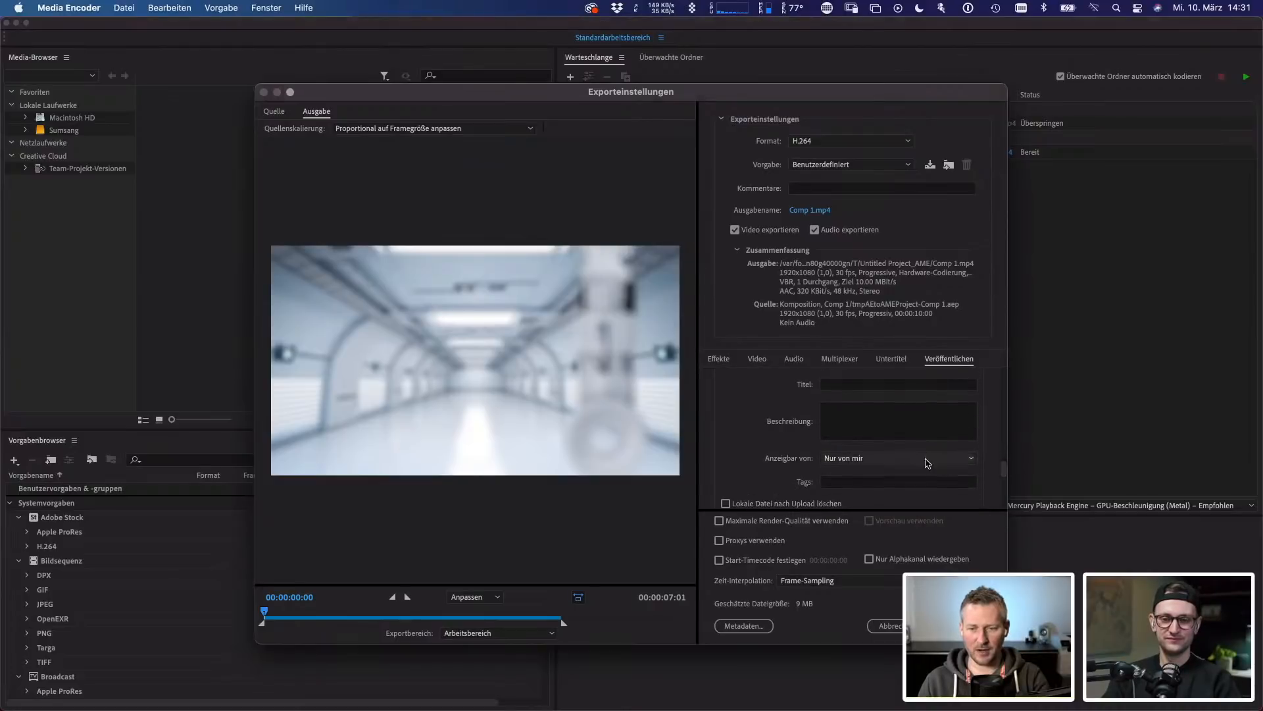
- Set the Vimeo upload's visibility to Jedem mit Kennwort and enter the video password
left_click(849, 461)
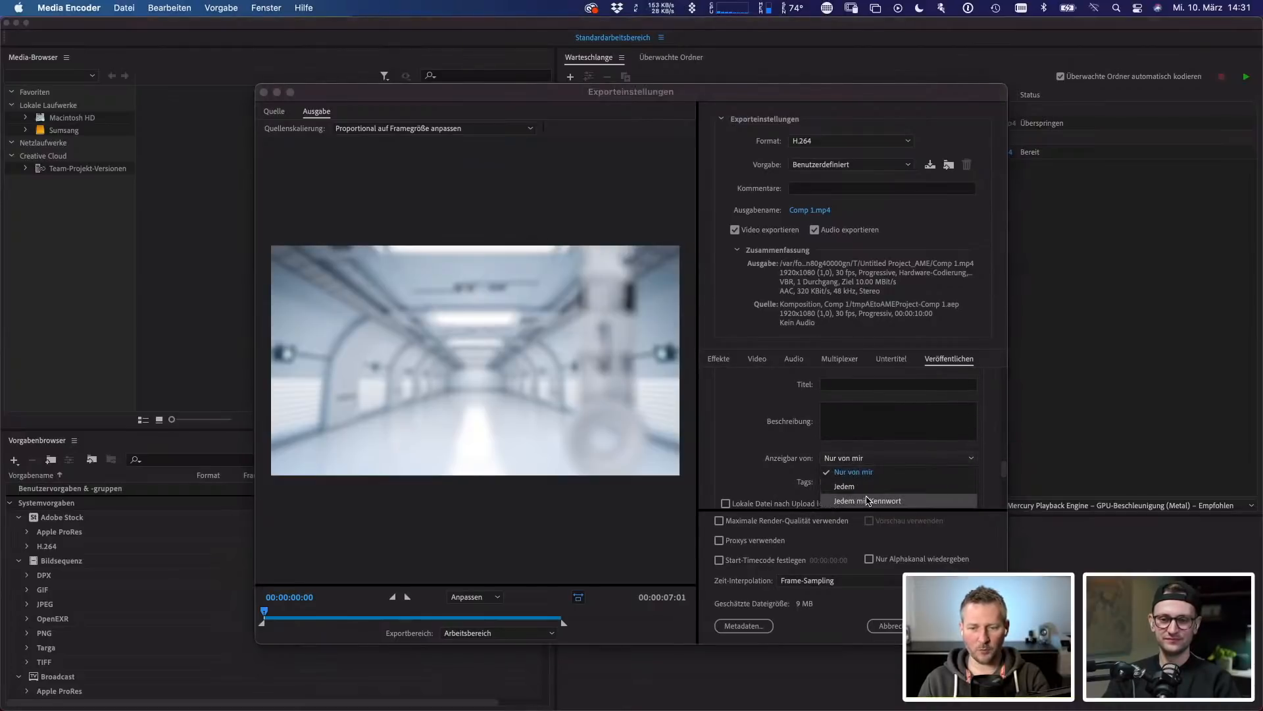
left_click(866, 500)
left_click(837, 483)
type("••••")
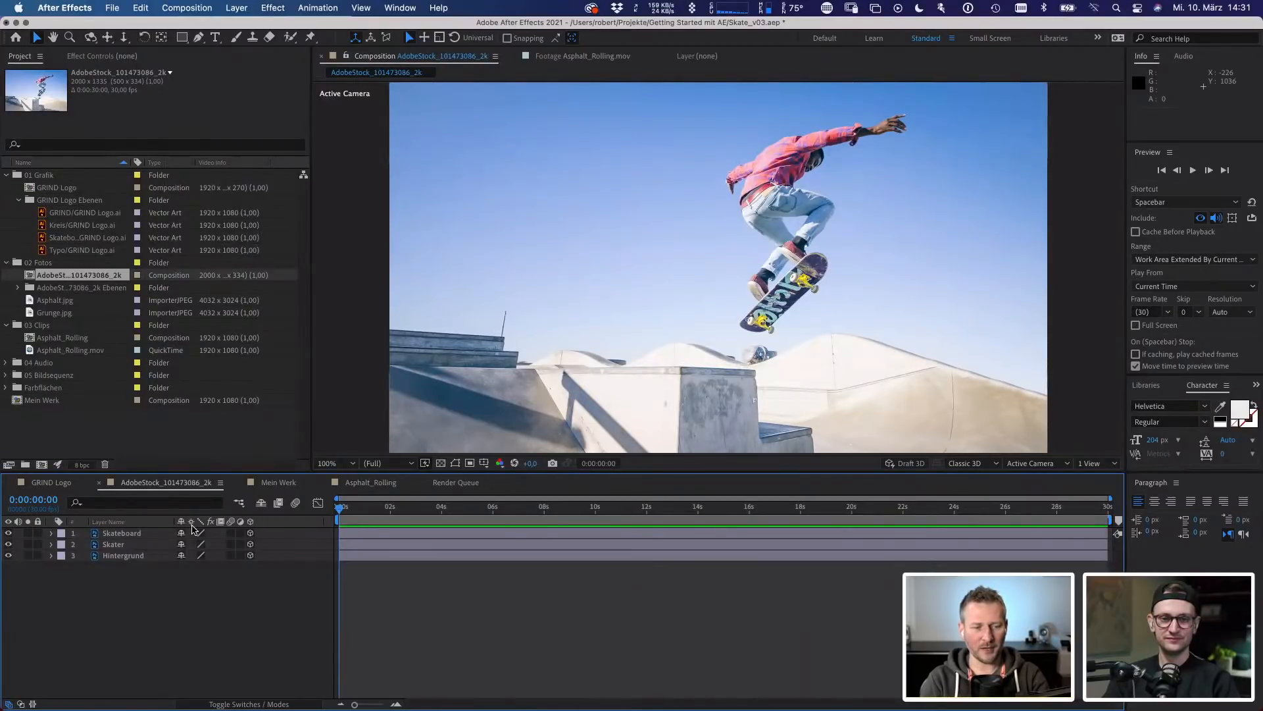
- Switch to After Effects and create a two-node camera with the 35mm preset in the skater composition
left_click(121, 535)
left_click(113, 545)
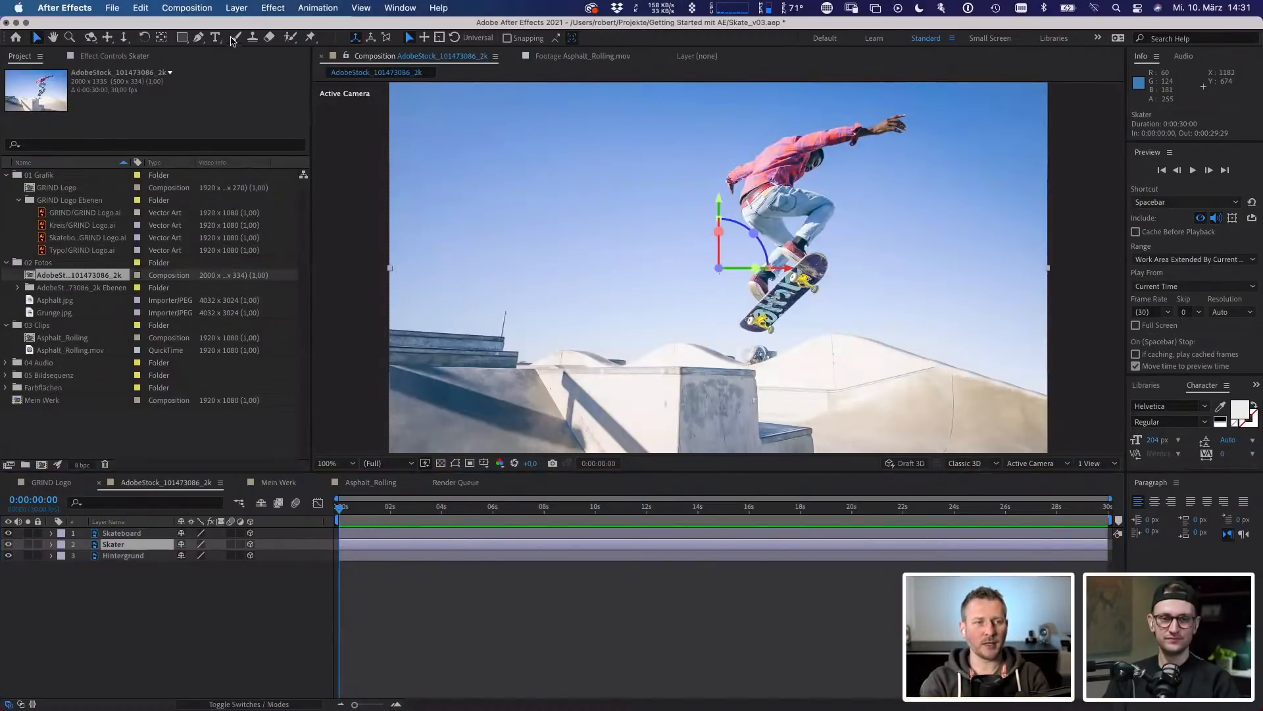
left_click(237, 9)
mouse_move(263, 28)
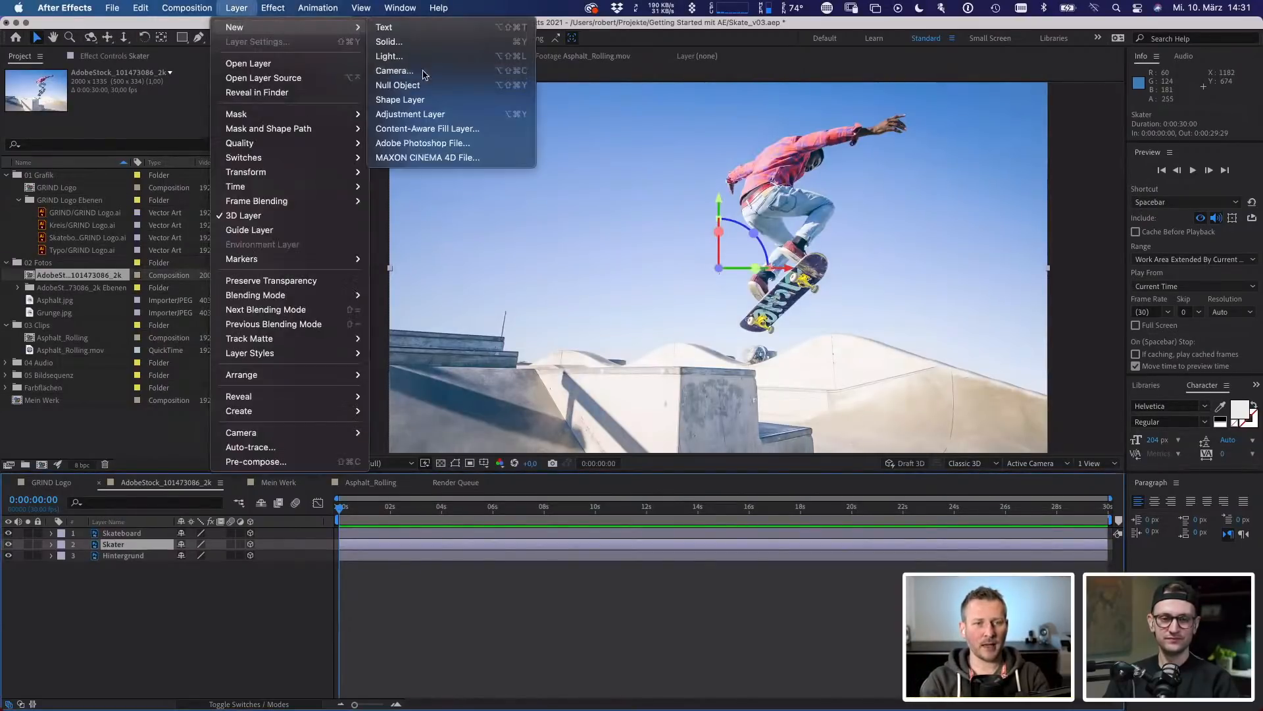
left_click(395, 73)
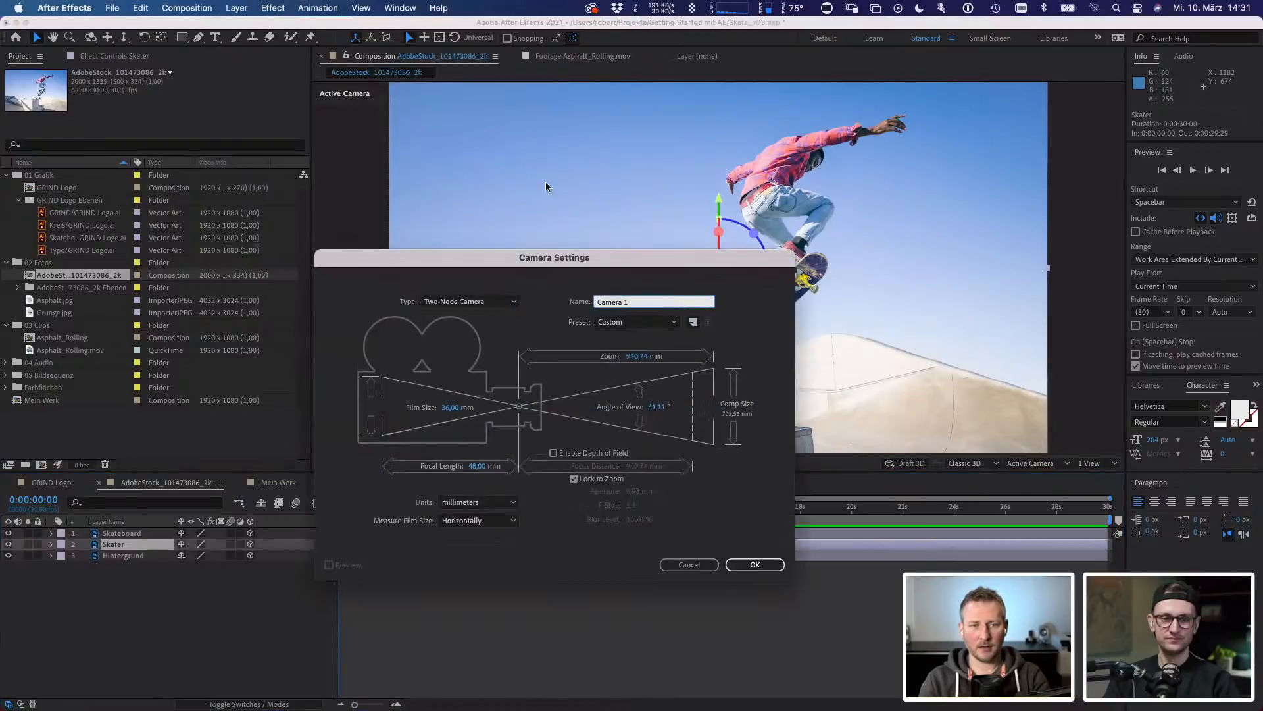
left_click(629, 320)
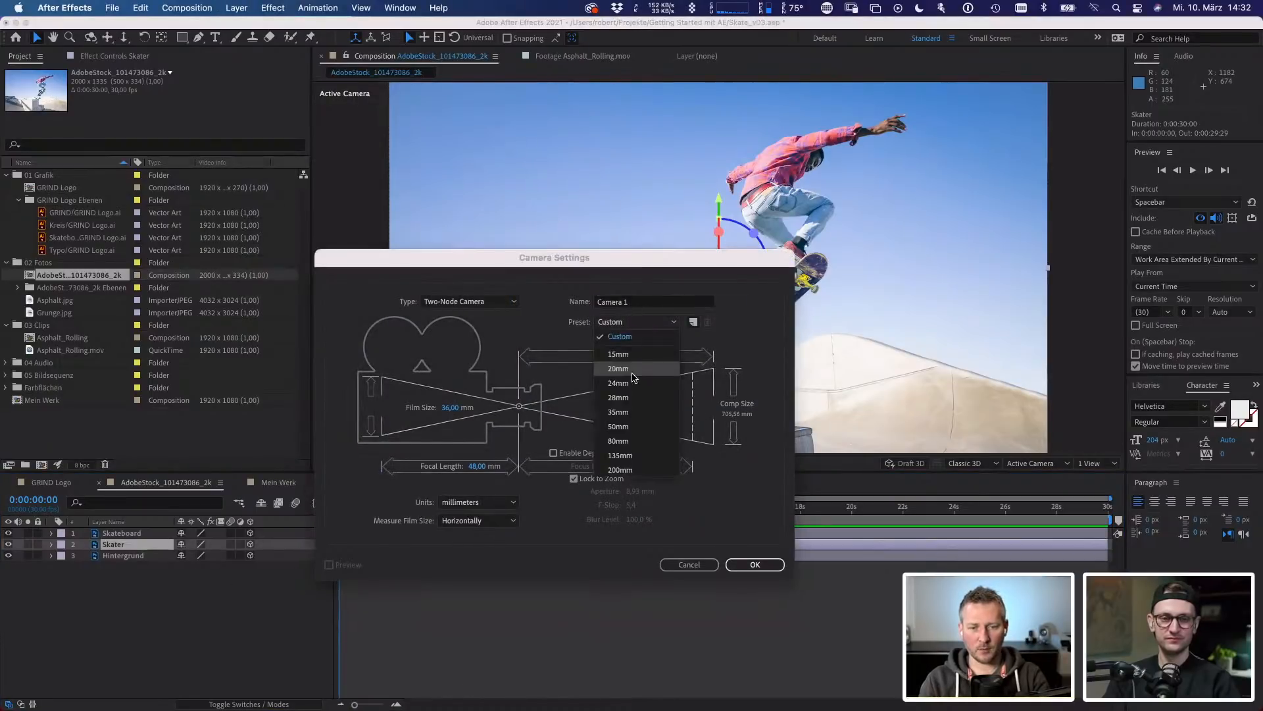
left_click(634, 395)
left_click(750, 564)
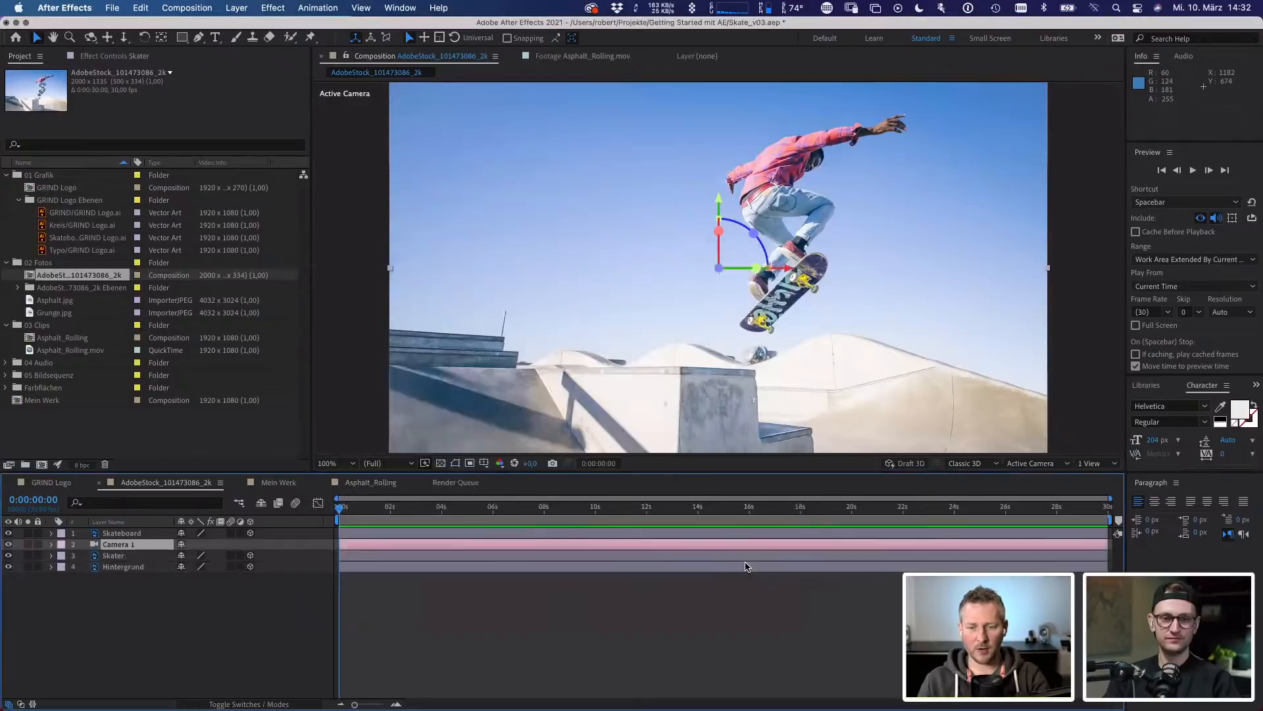
- Move the Skateboard layer directly below Camera 1 in the layer stack
key("comma")
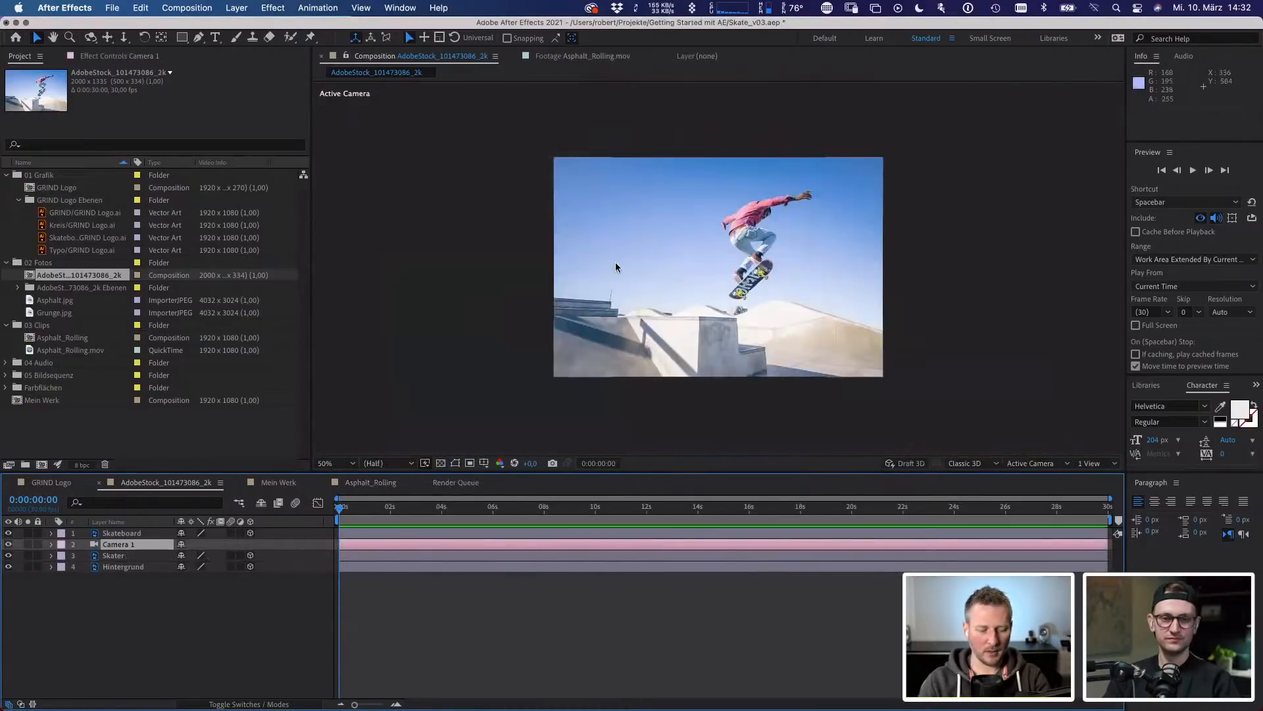
left_click(123, 533)
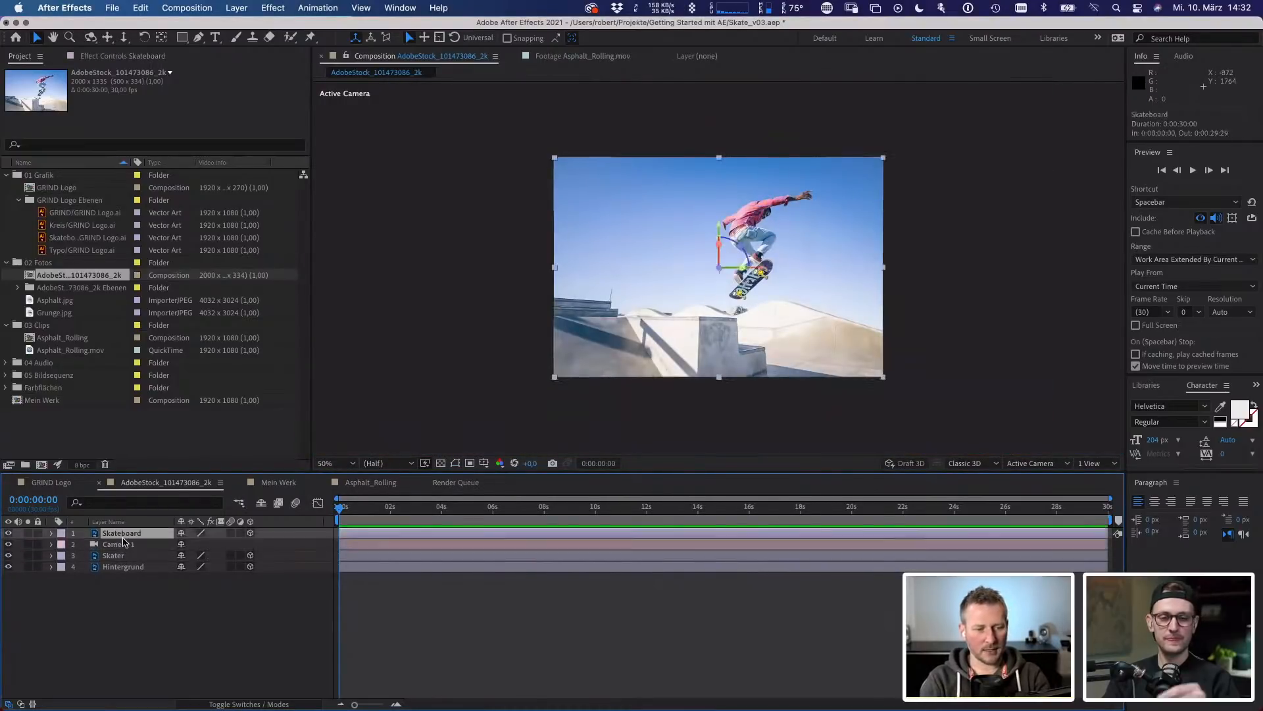
left_click_drag(119, 533, 122, 554)
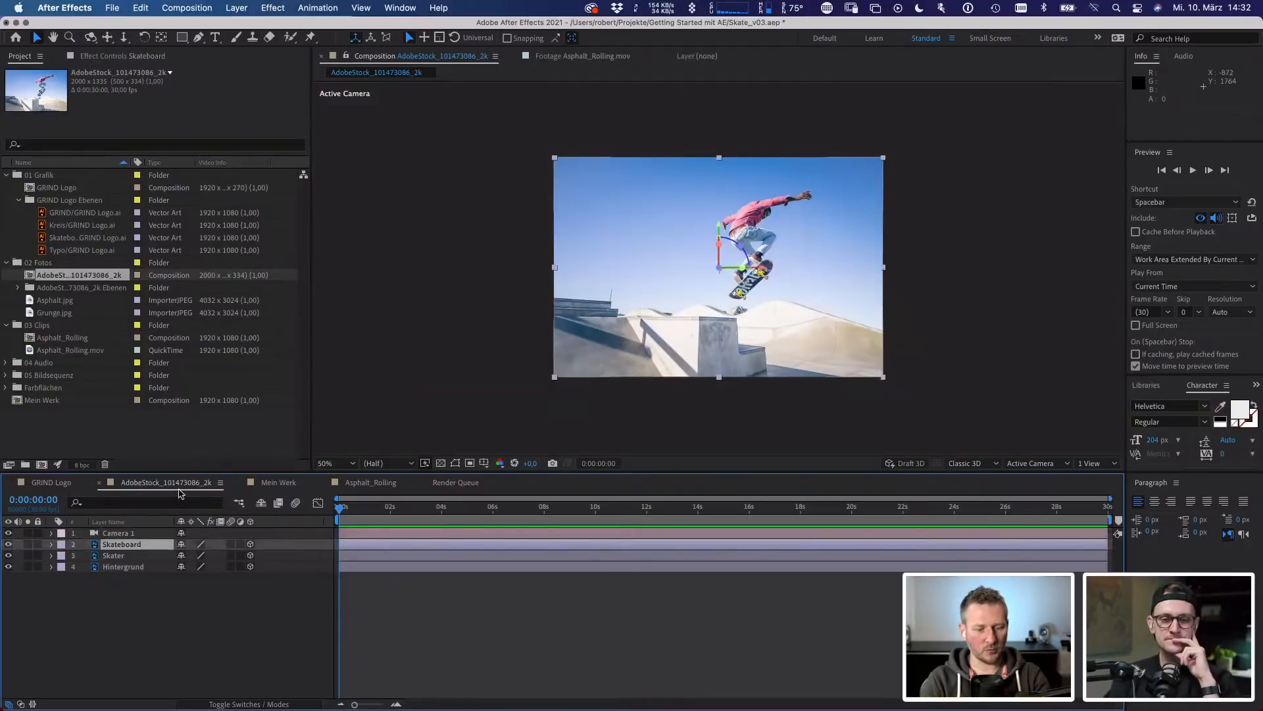
- Show the Position of the Skateboard and Skater layers and bring the Skateboard forward to a Z position of -166
key("p")
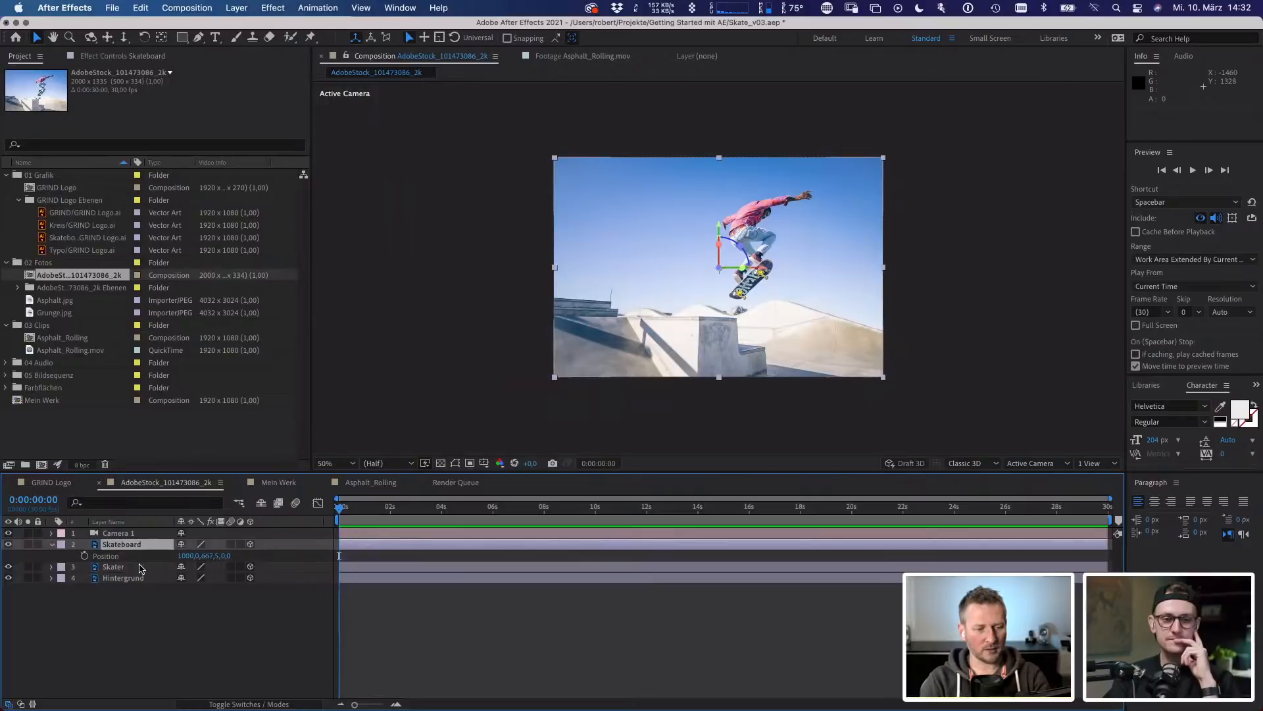
left_click(146, 567)
key("p")
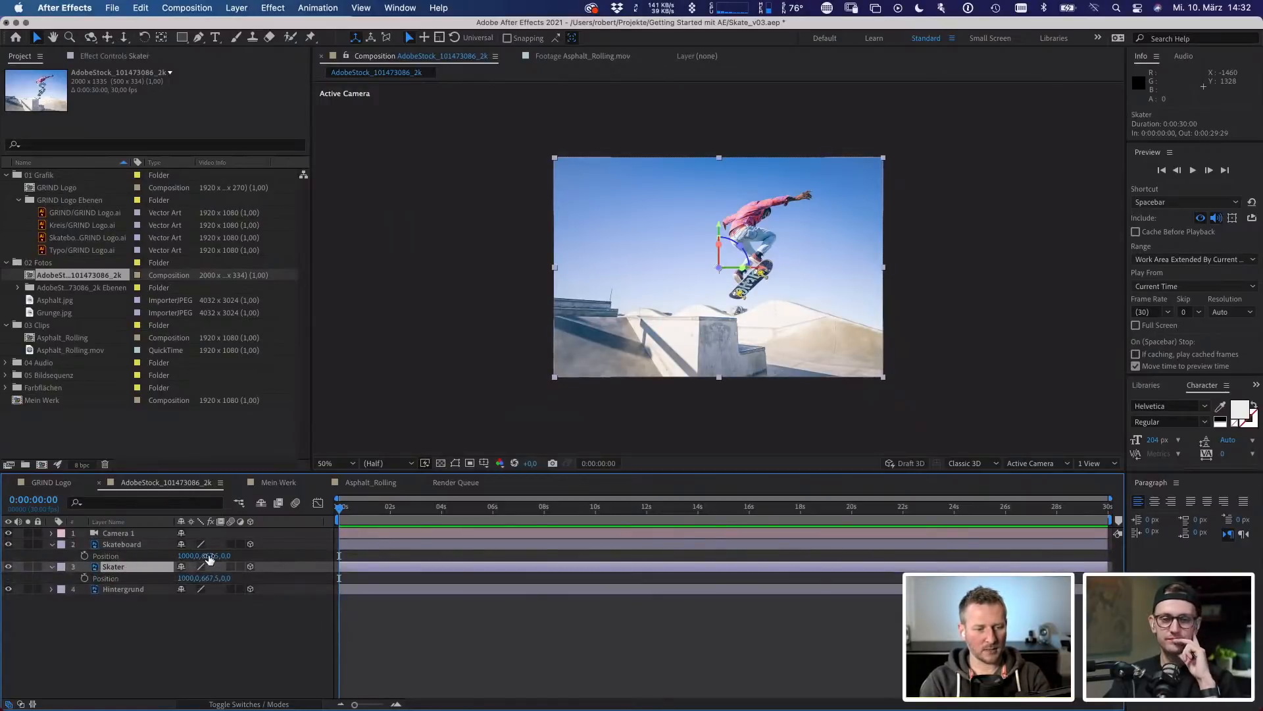
left_click_drag(224, 556, 28, 533)
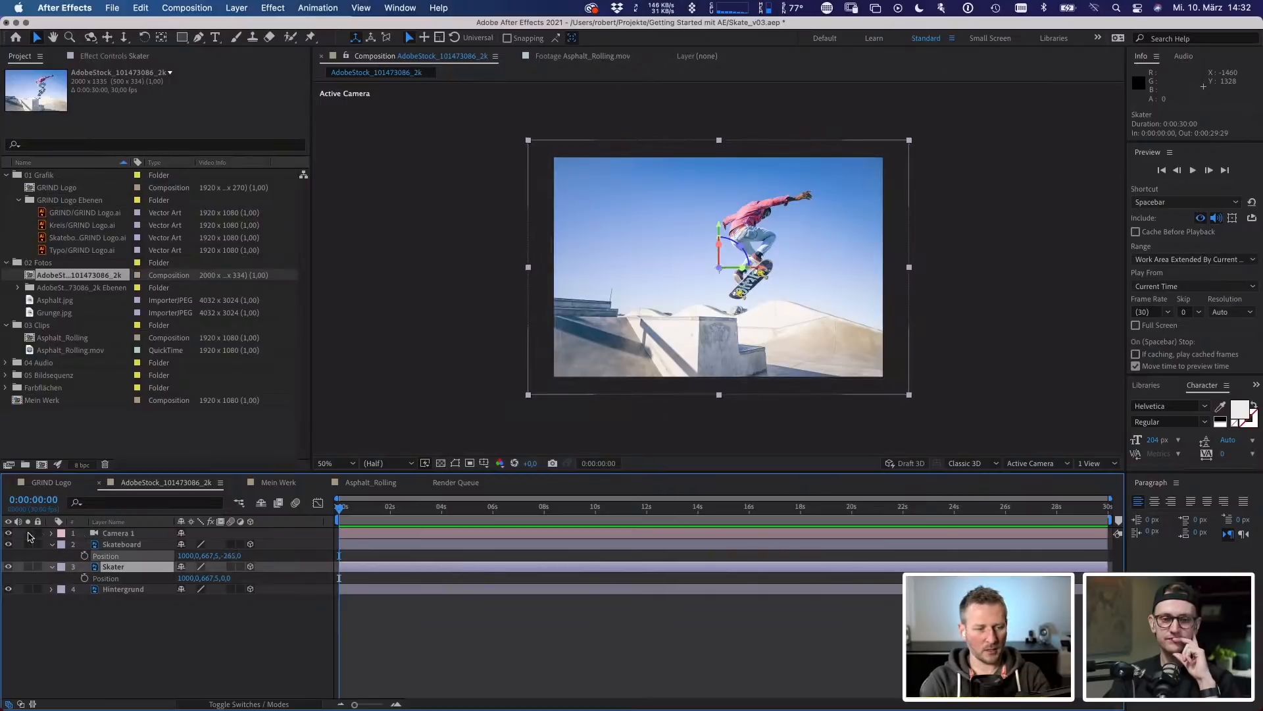
key("Caps_Lock")
left_click(148, 544)
key("Caps_Lock")
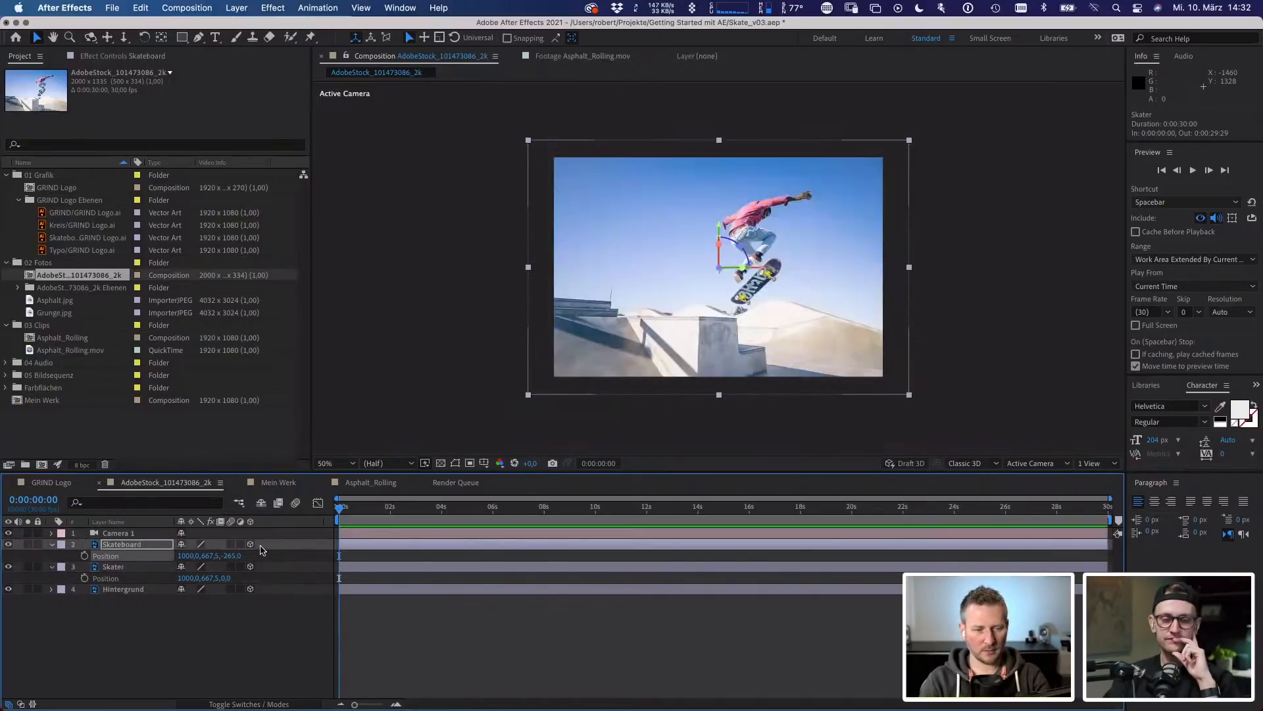
left_click_drag(230, 555, 308, 555)
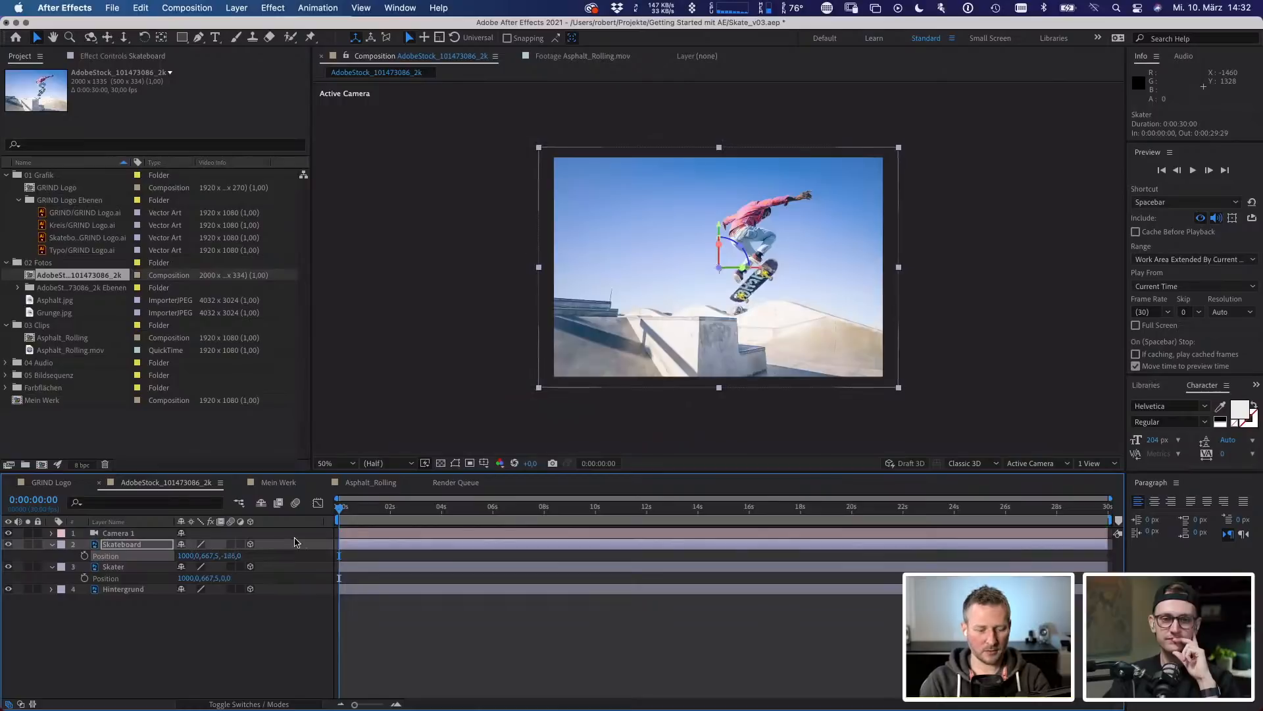
left_click(220, 619)
- Bring the Skater layer forward to a Z position of -155, close behind the Skateboard
left_click(209, 567)
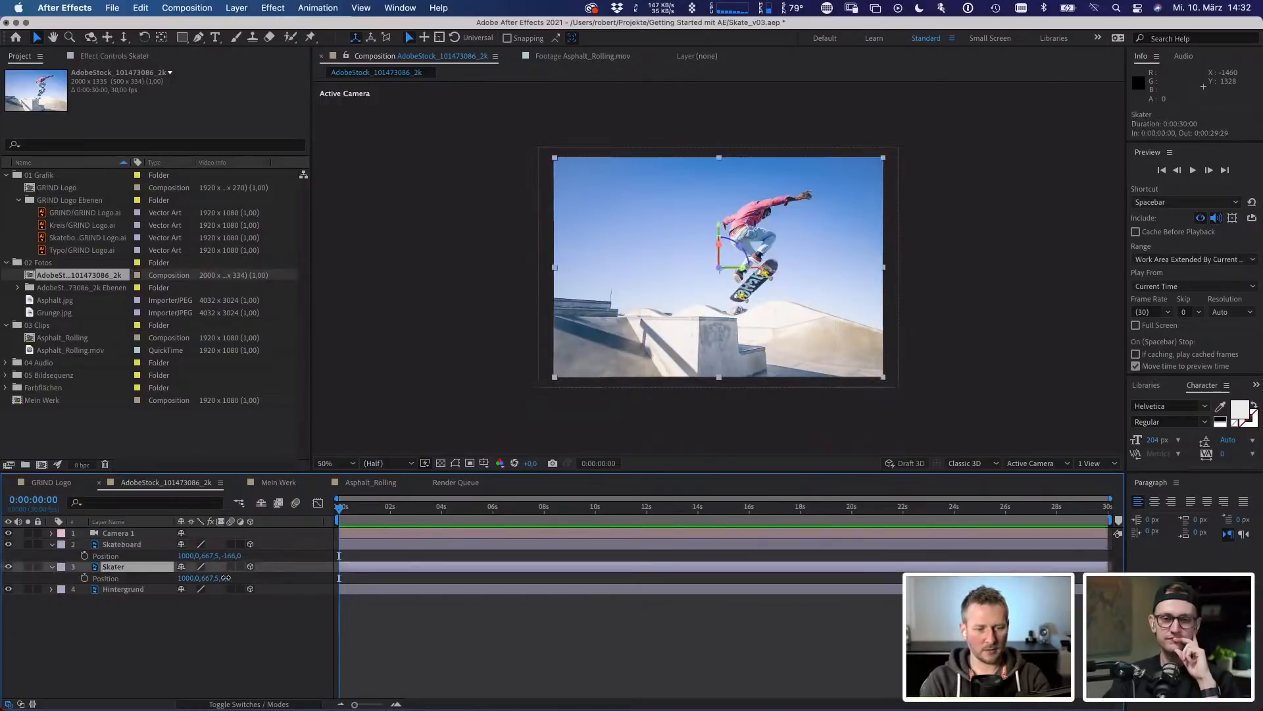
left_click_drag(226, 578, 211, 577)
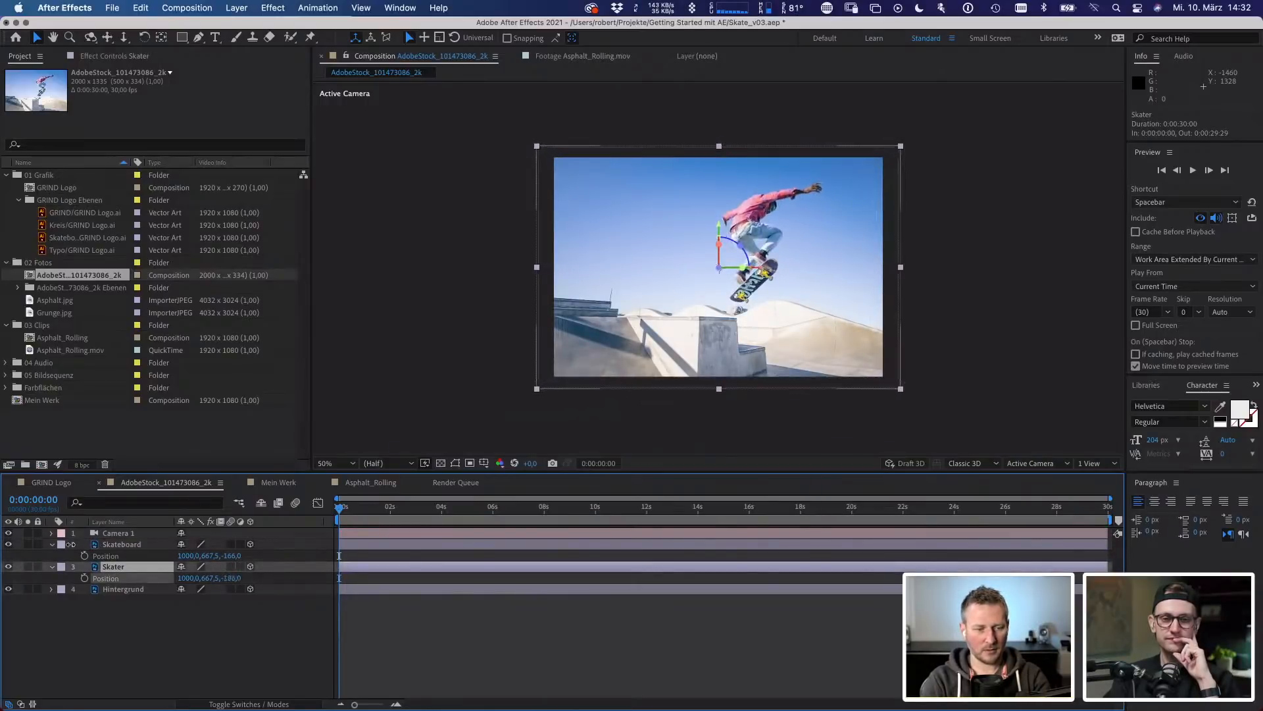
left_click_drag(70, 544, 92, 544)
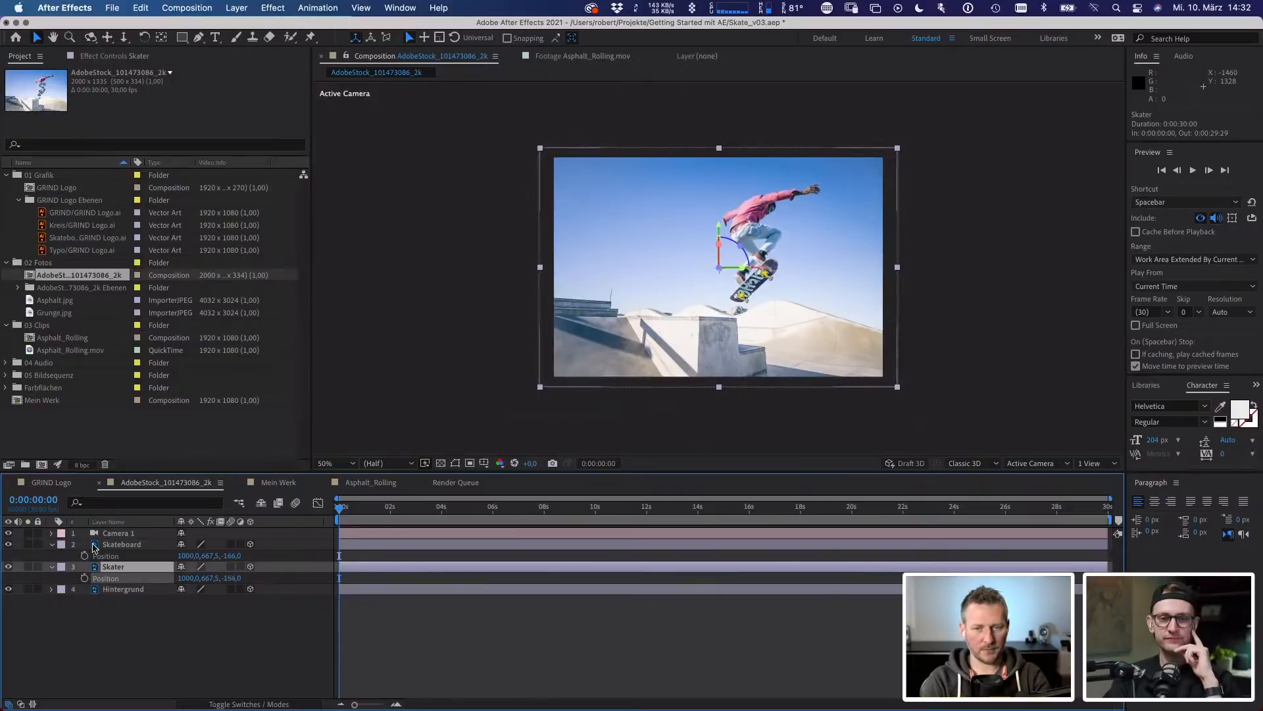
- Show the Hintergrund layer's Position and push it back along Z to about 1008.2 in Custom View 1
left_click(230, 589)
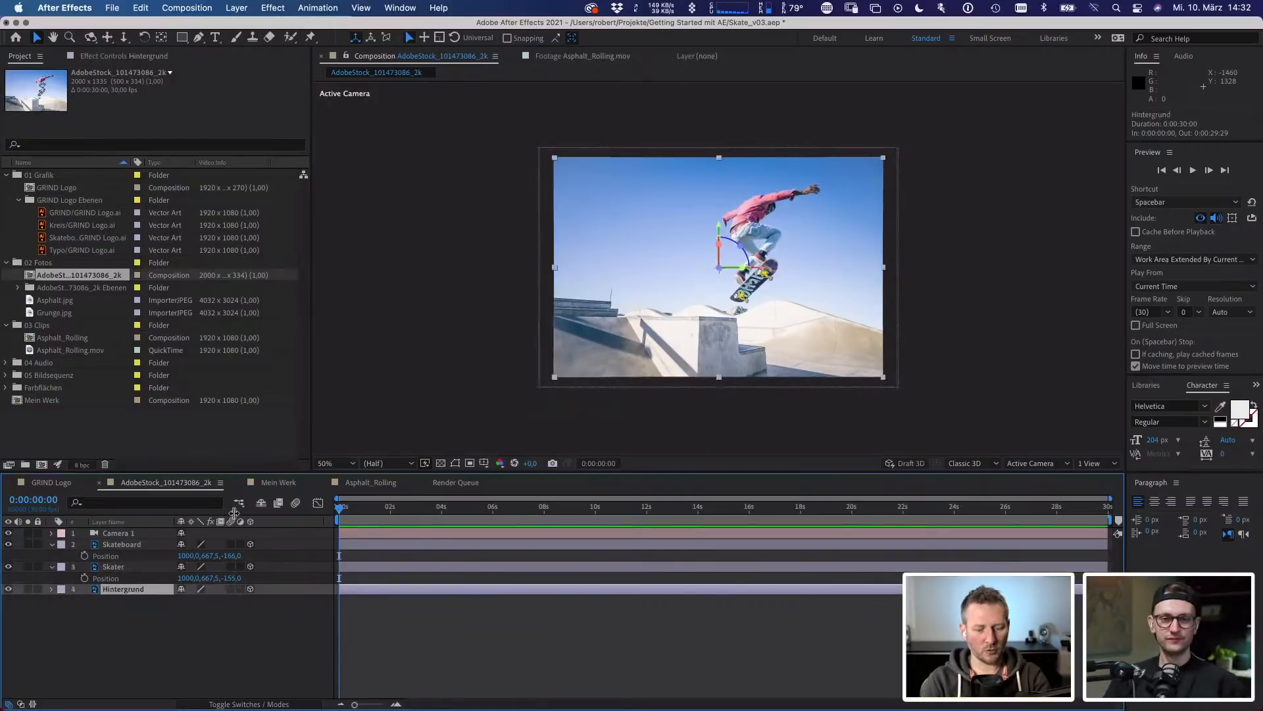
key("p")
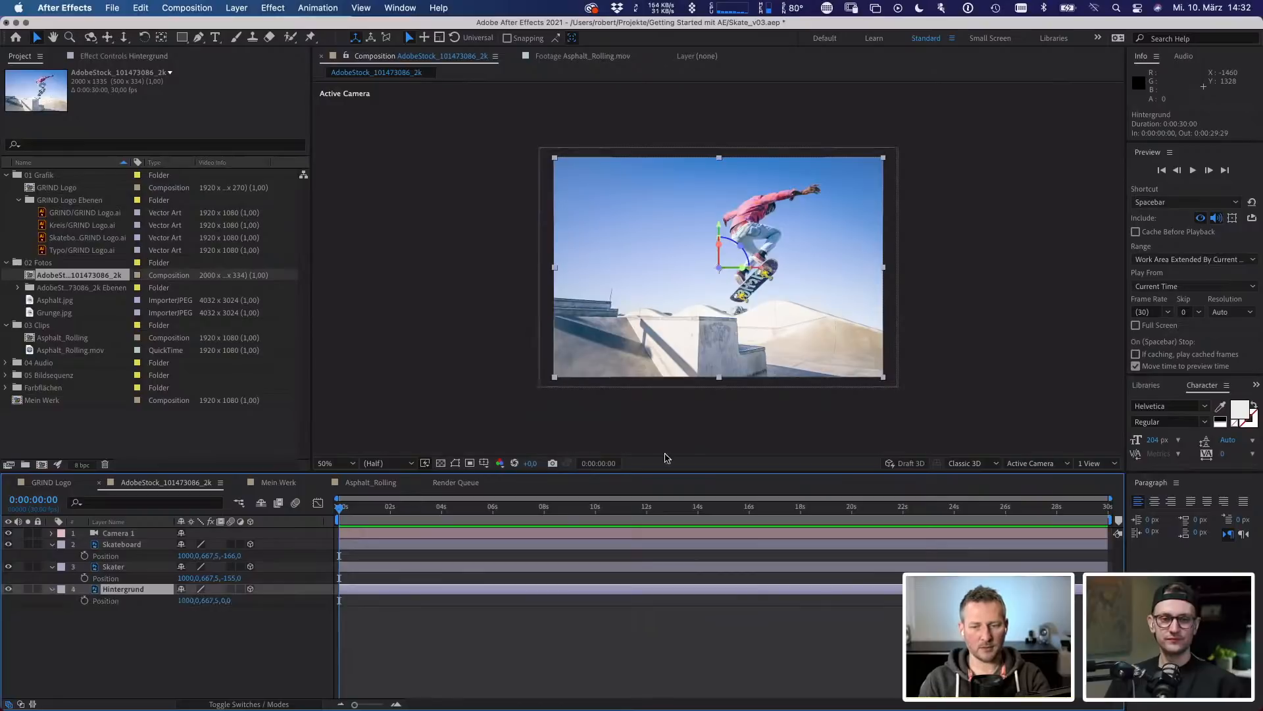
left_click(1065, 465)
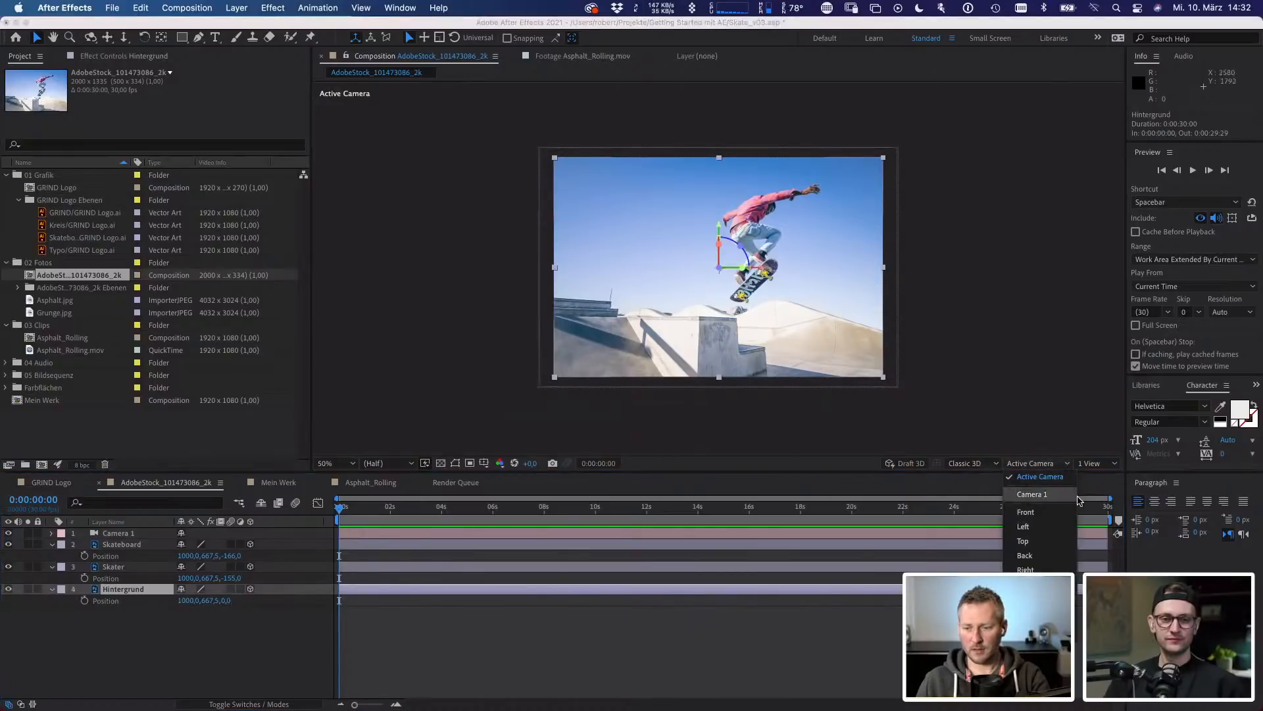
left_click(1073, 599)
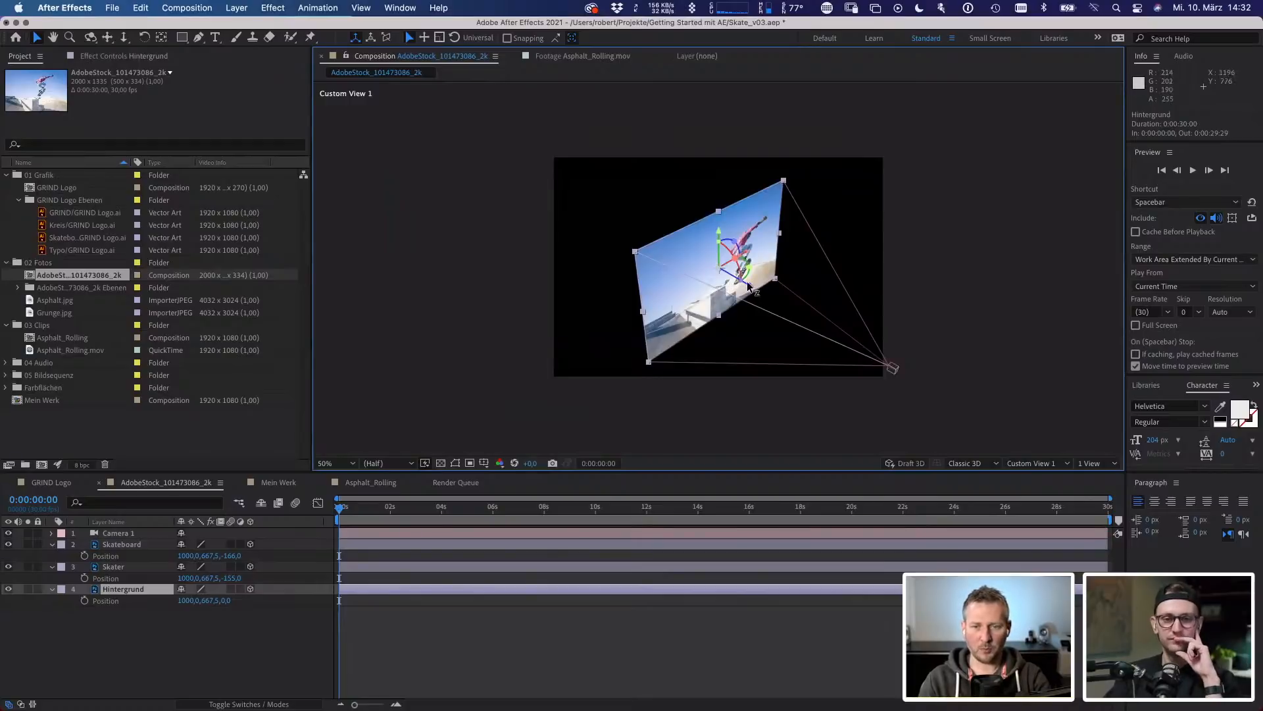
left_click_drag(748, 285, 615, 198)
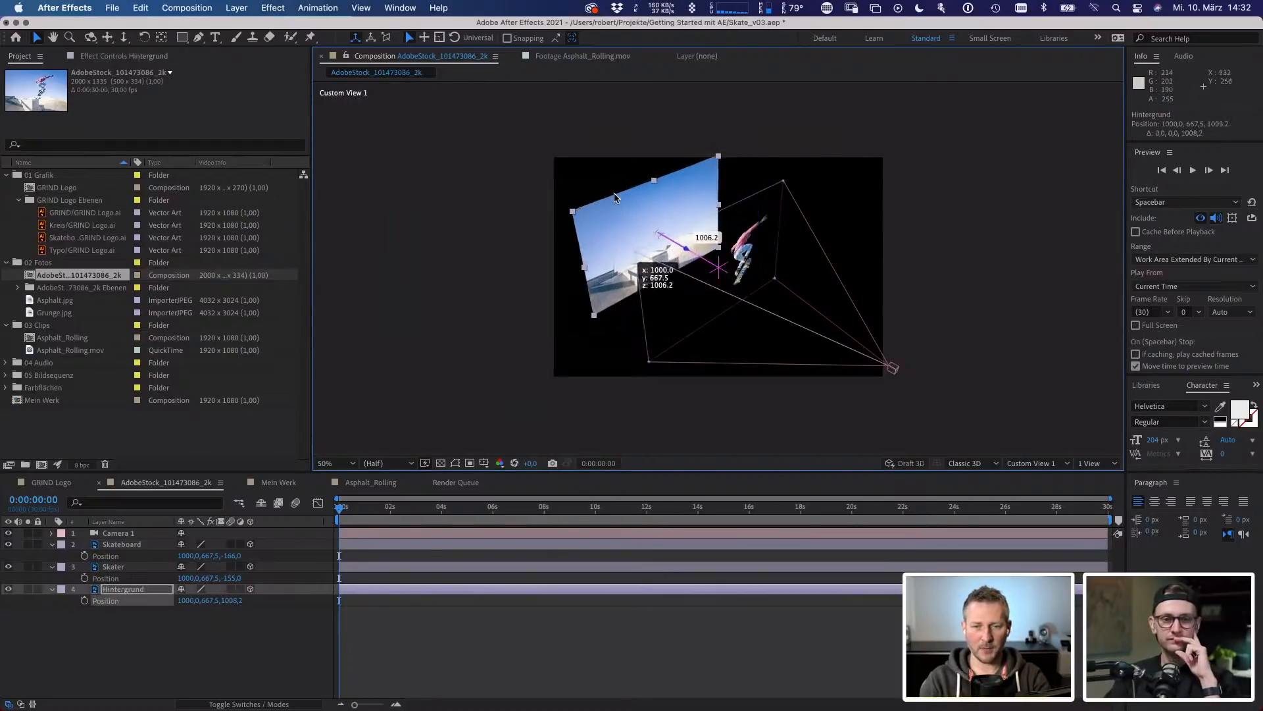
- Return to the Active Camera view and scale the Hintergrund layer to 159% to fill the frame
left_click(1031, 463)
left_click(1051, 480)
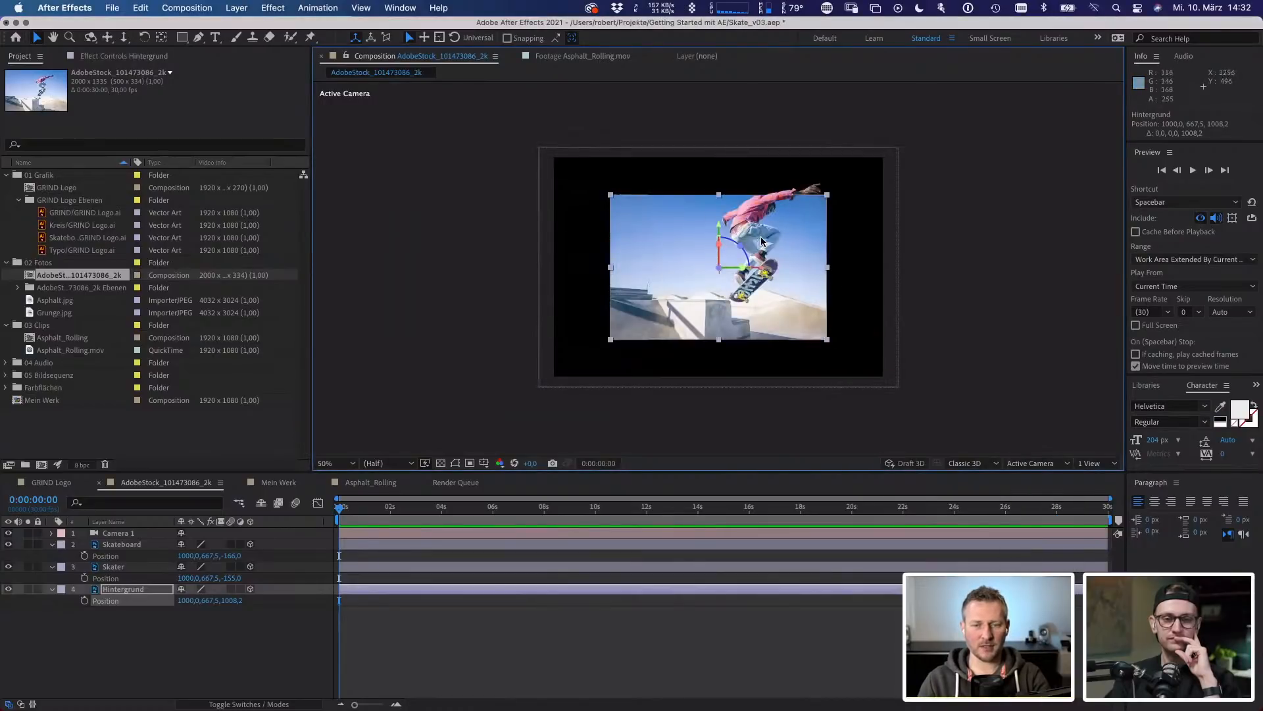
key("s")
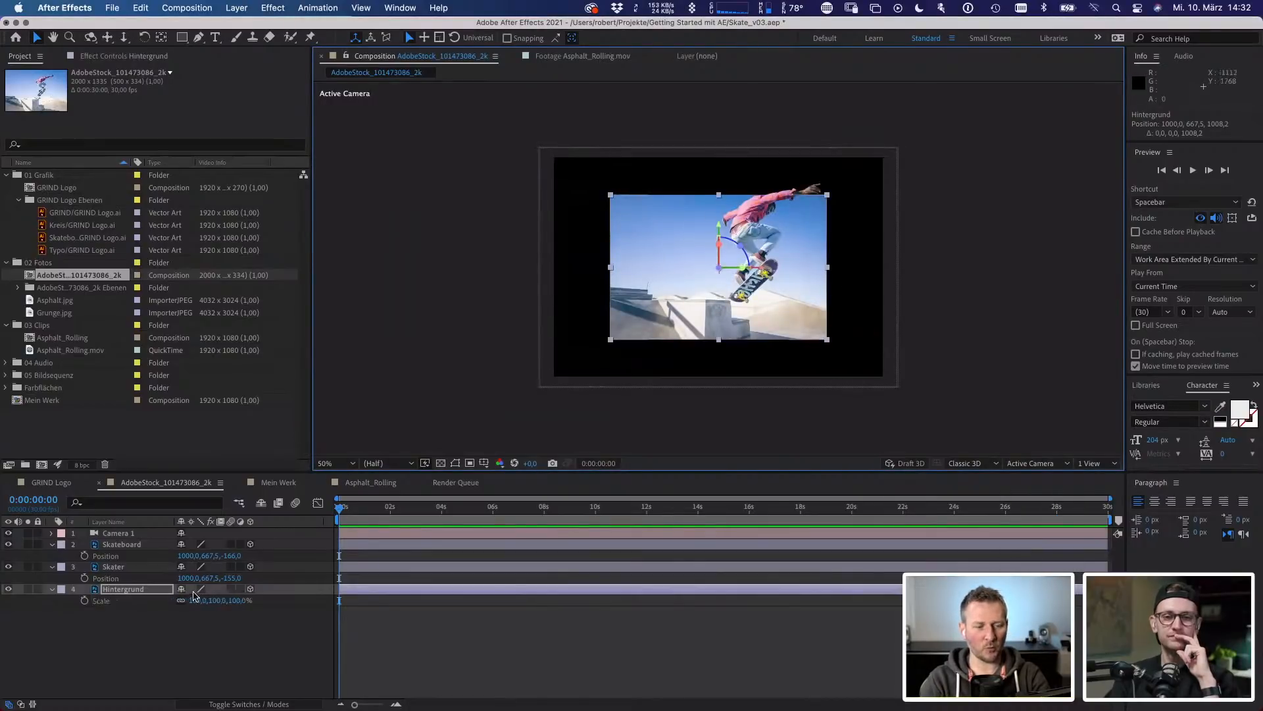
left_click_drag(197, 600, 228, 594)
- Orbit Camera 1 slightly around the scene to check the parallax between the layers
left_click(141, 533)
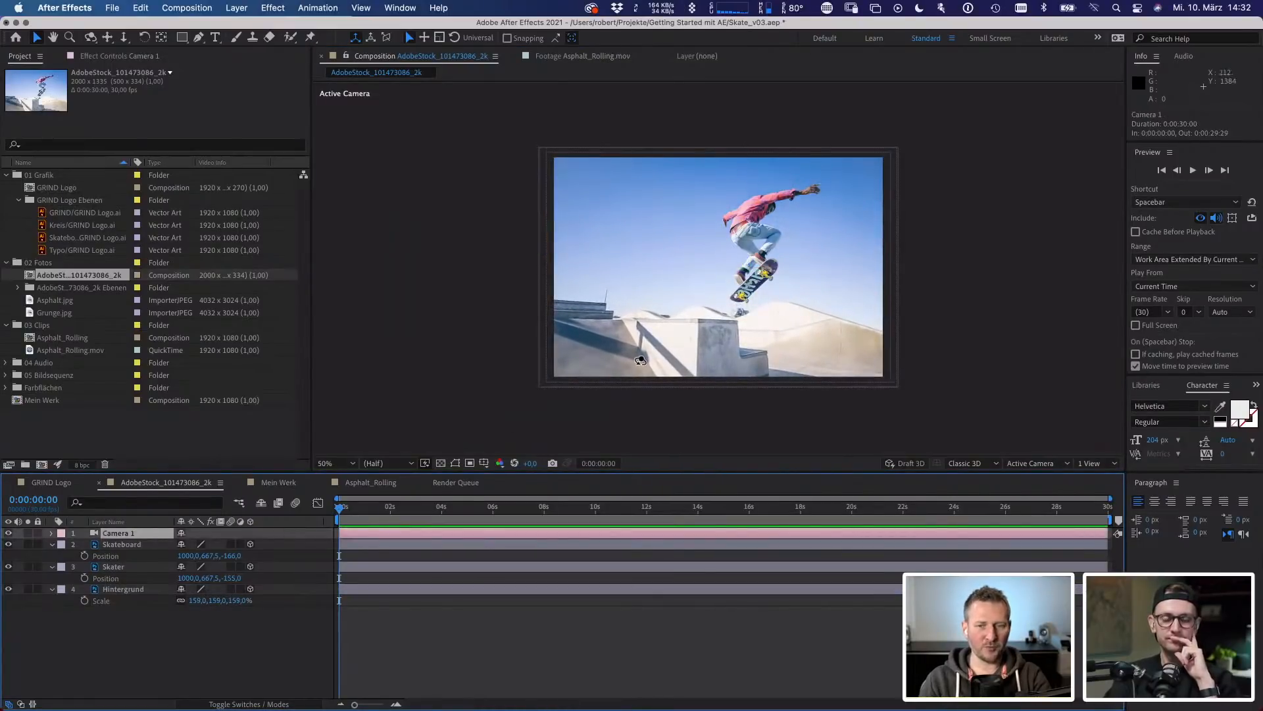
key("c")
mouse_move(694, 298)
left_mouse_down()
mouse_move(710, 301)
mouse_move(698, 294)
left_mouse_up()
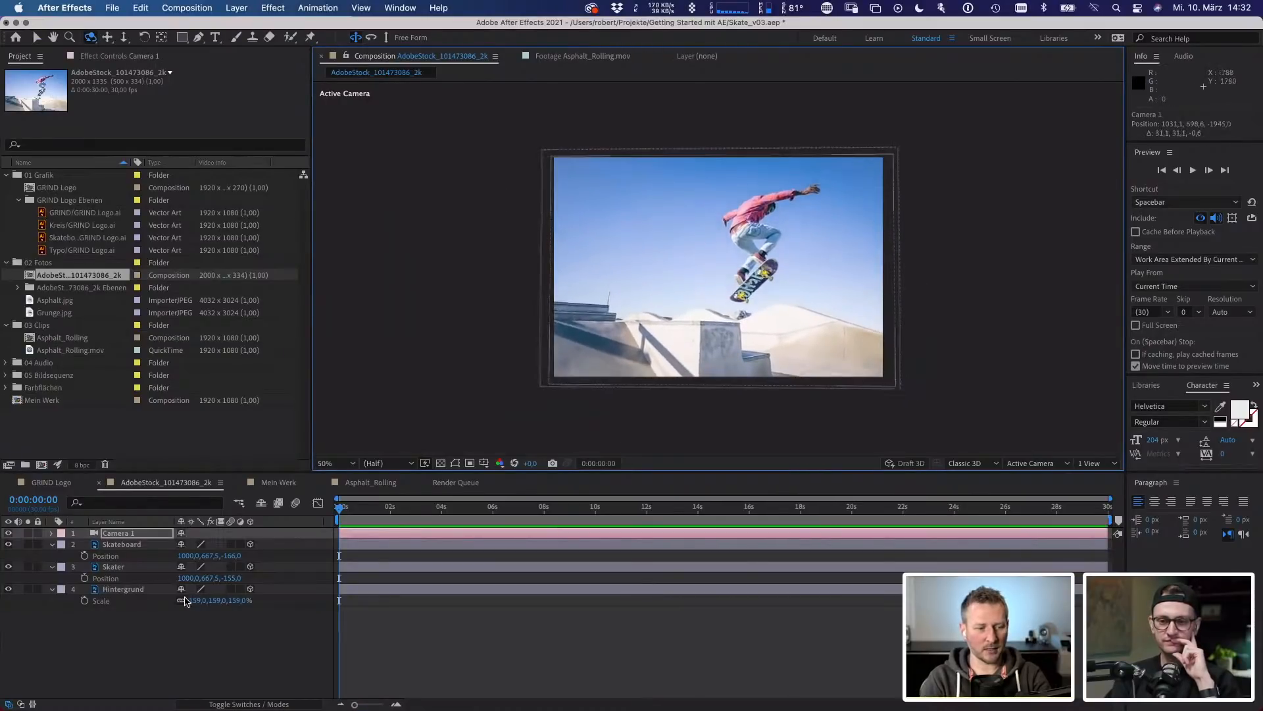
- Enlarge the Hintergrund layer to 175% and orbit Camera 1 to about 928.5, 546.0, -1928.8 to test the coverage
left_click_drag(199, 600, 209, 600)
left_click_drag(717, 323, 832, 319)
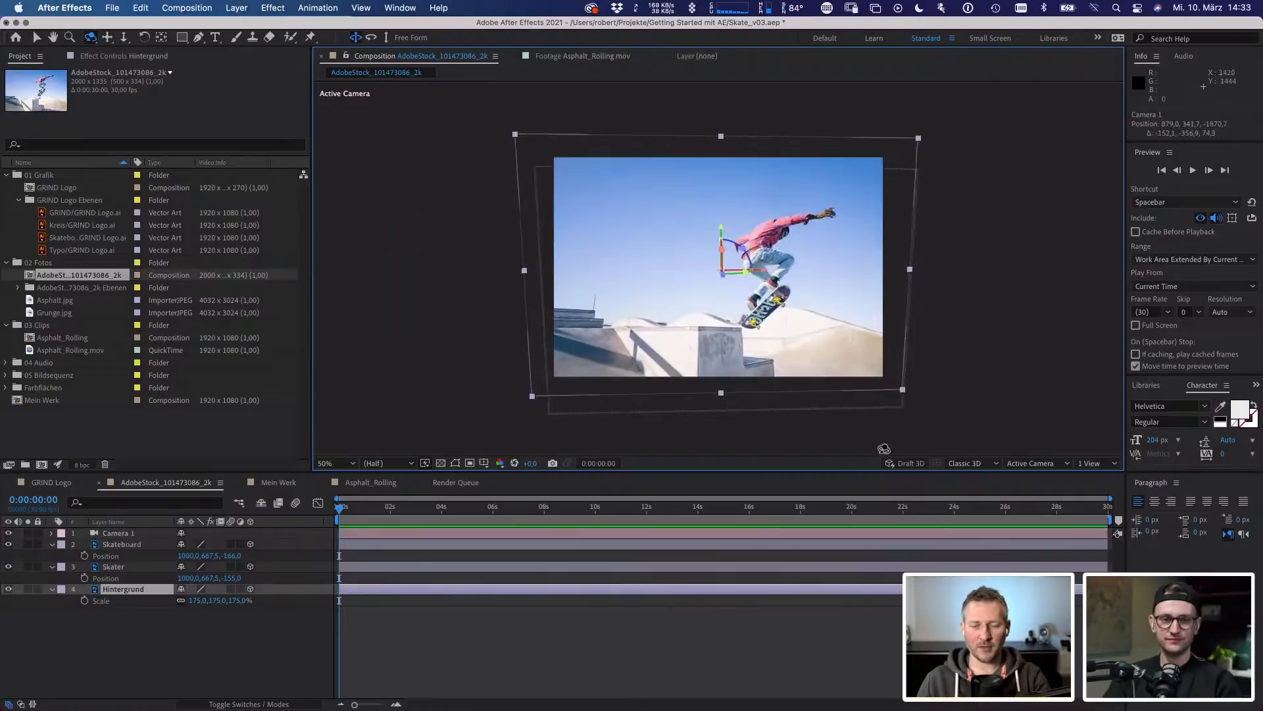
left_click_drag(783, 380, 706, 343)
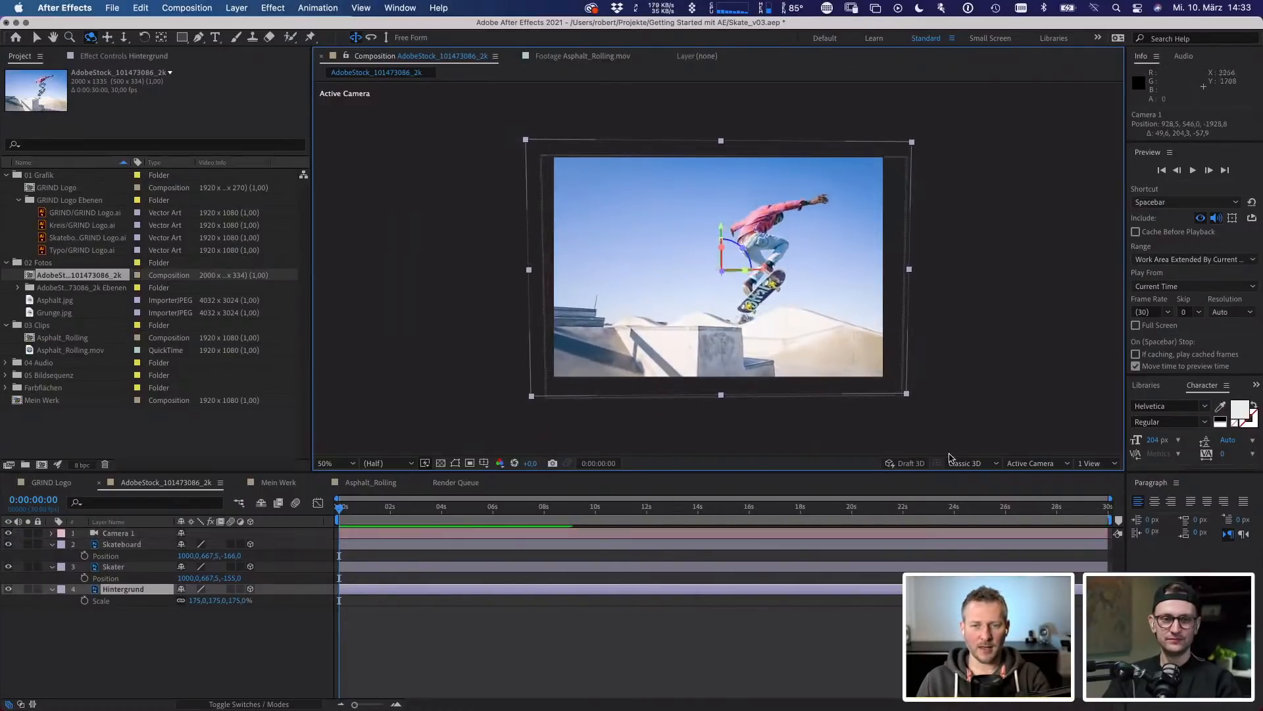
- Turn on Draft 3D and the 3D ground plane, and move Camera 1 to about 738.6, 147.5, -1468.1
left_click(911, 463)
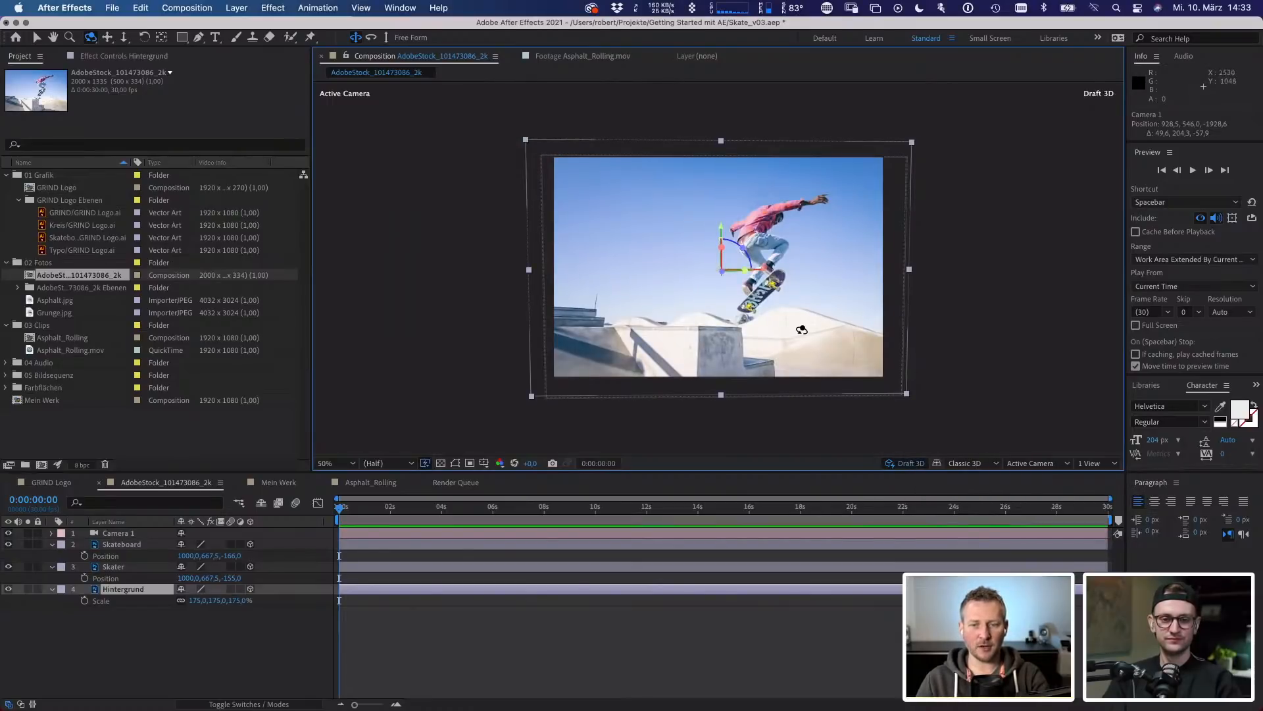
left_click_drag(802, 329, 798, 329)
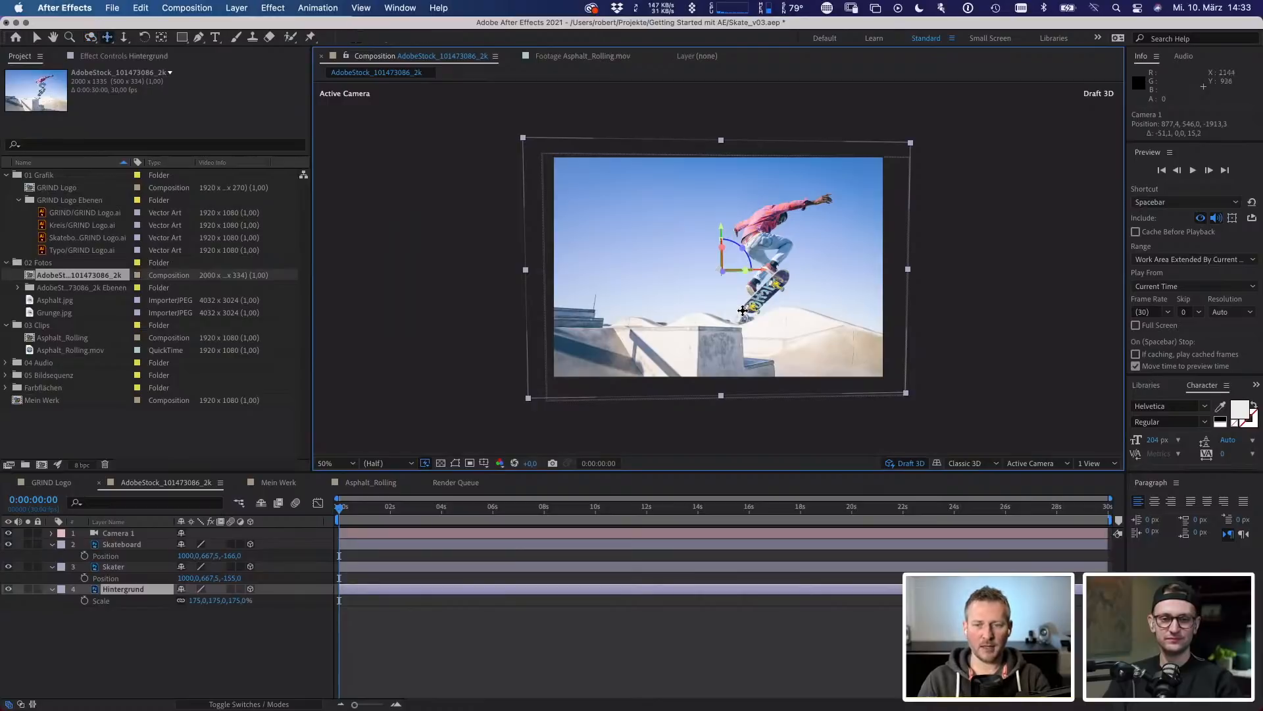
key("3")
mouse_move(742, 319)
left_mouse_down()
mouse_move(750, 332)
mouse_move(763, 300)
mouse_move(756, 333)
mouse_move(767, 273)
mouse_move(757, 327)
mouse_move(759, 310)
left_mouse_up()
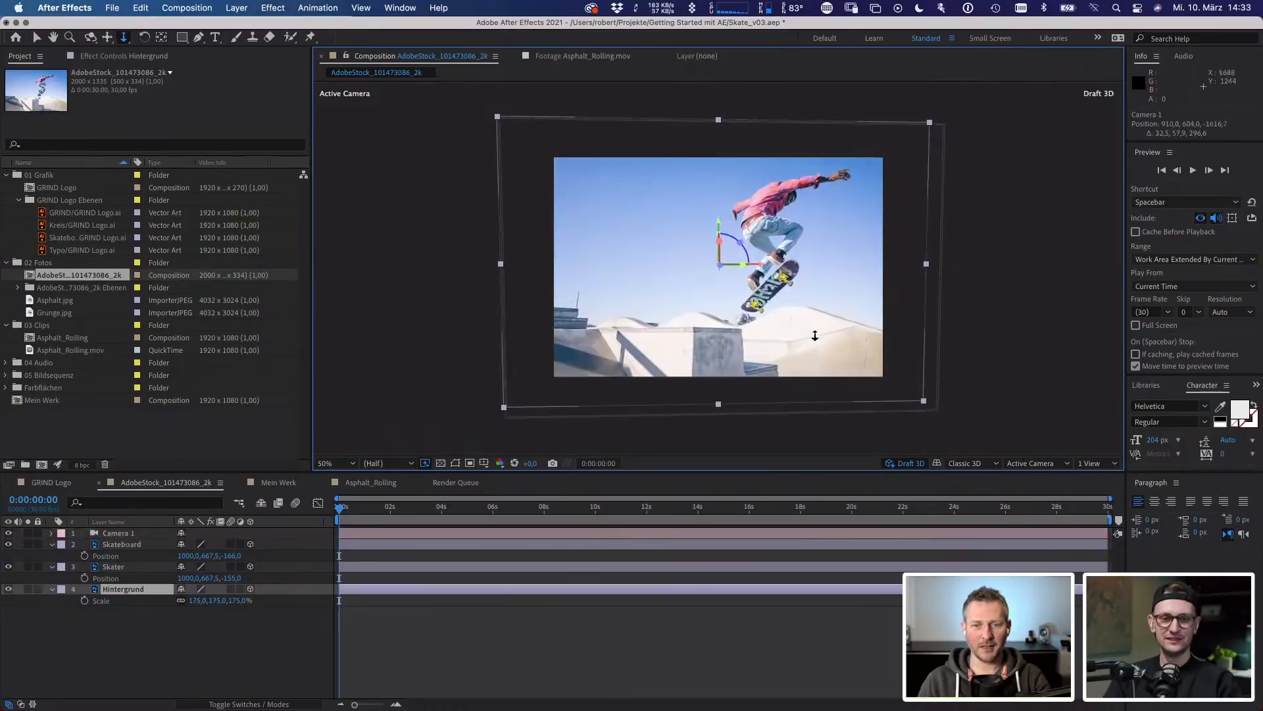
left_click_drag(766, 265, 769, 277)
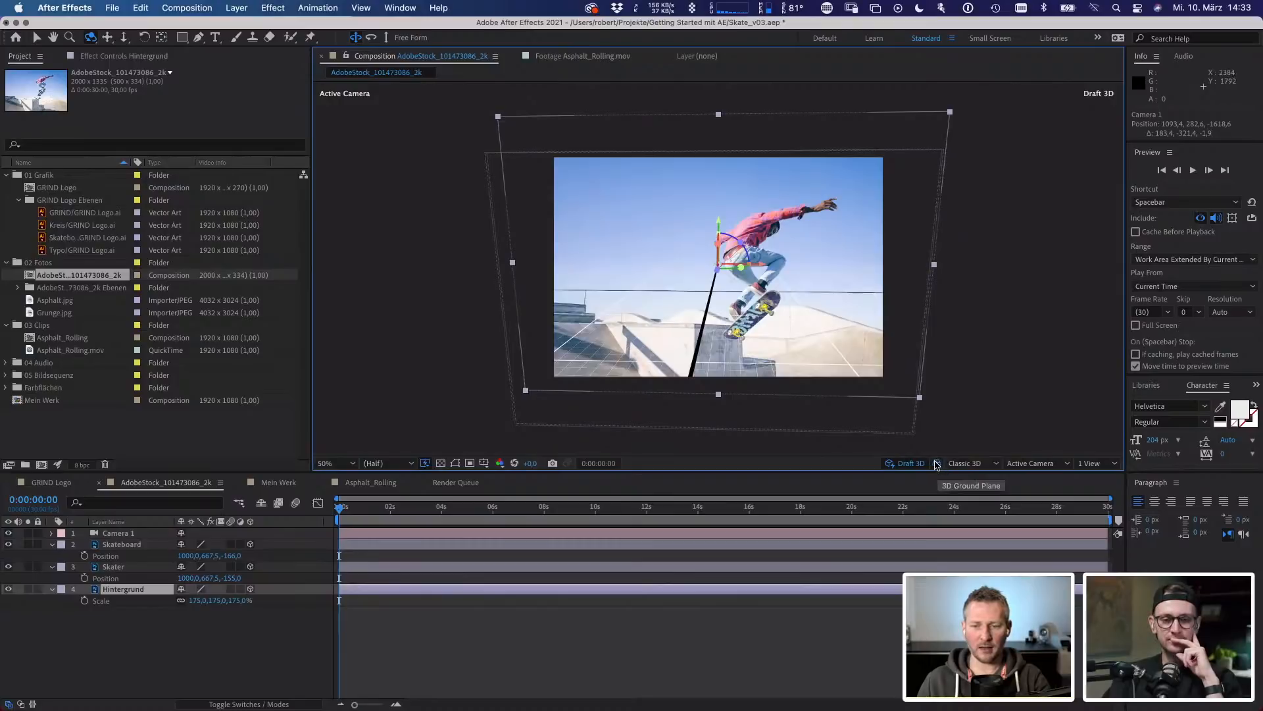
left_click_drag(775, 348, 787, 338)
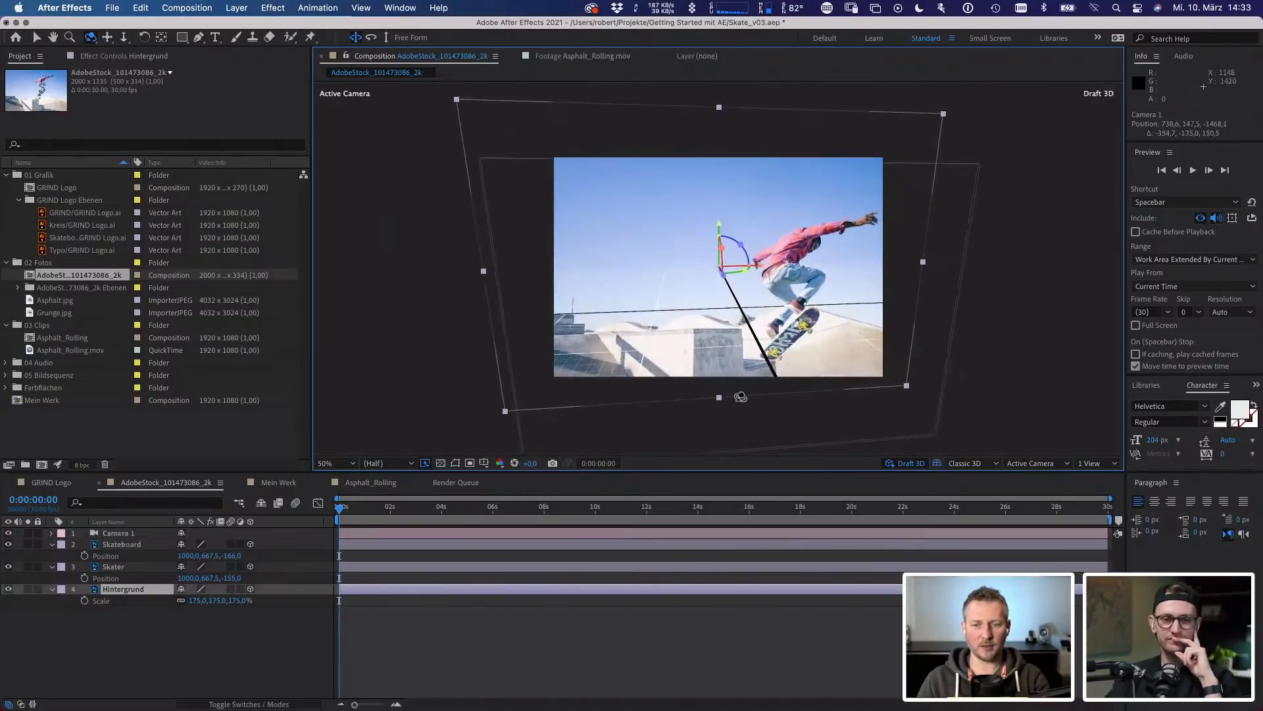
- Keyframe Camera 1's Position at 0:00:00:00 and, at 0:00:03:28, move the camera to about 994.4, 284.7, -1861.2
left_click(127, 546)
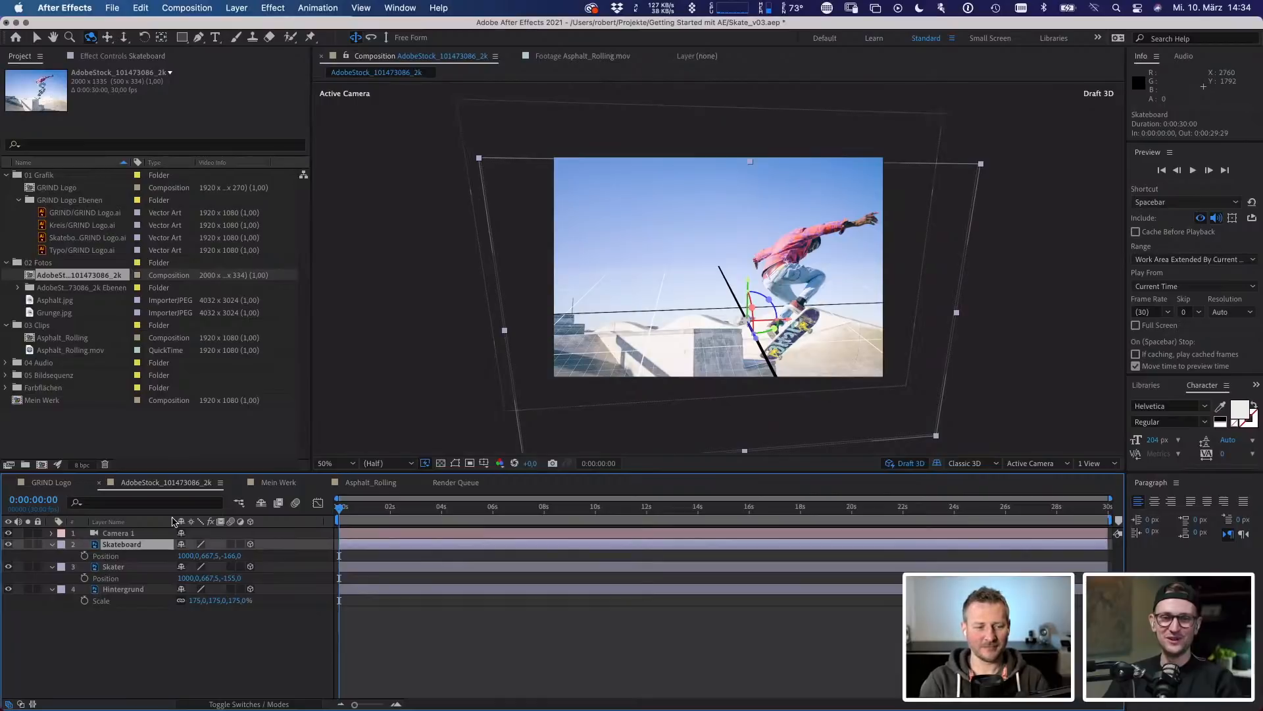
left_click(125, 533)
key("p")
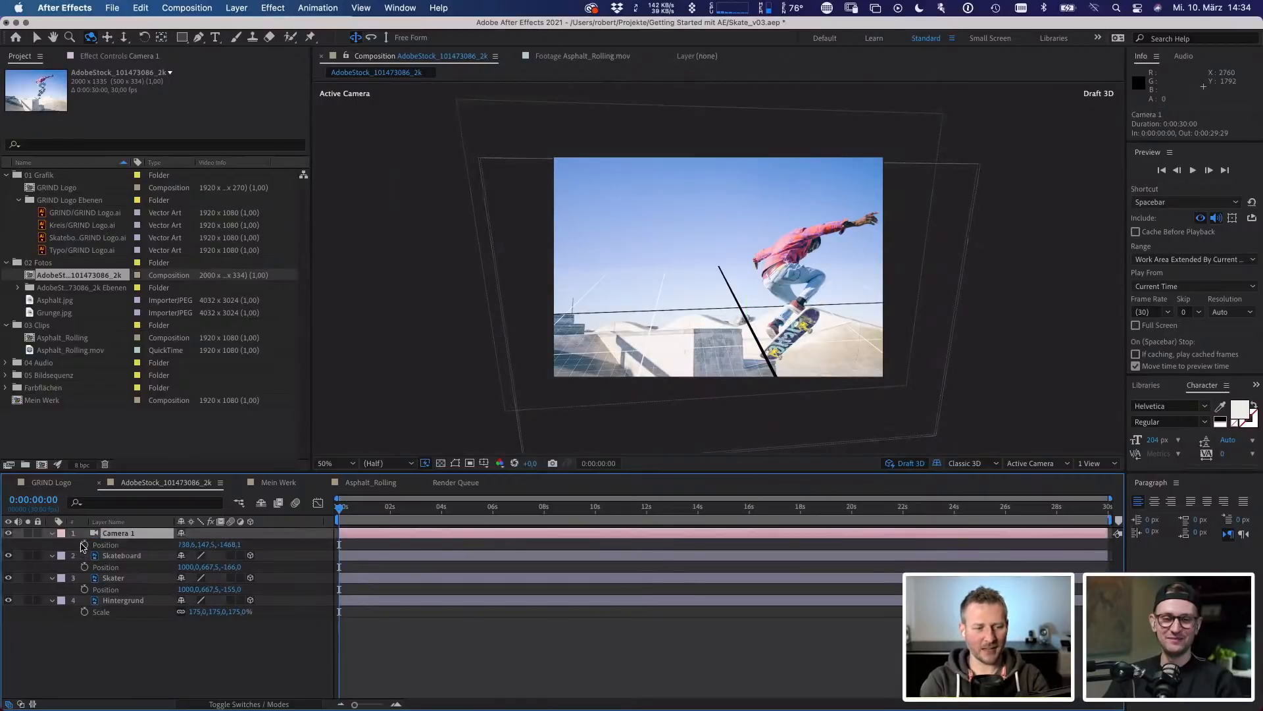
left_click(84, 545)
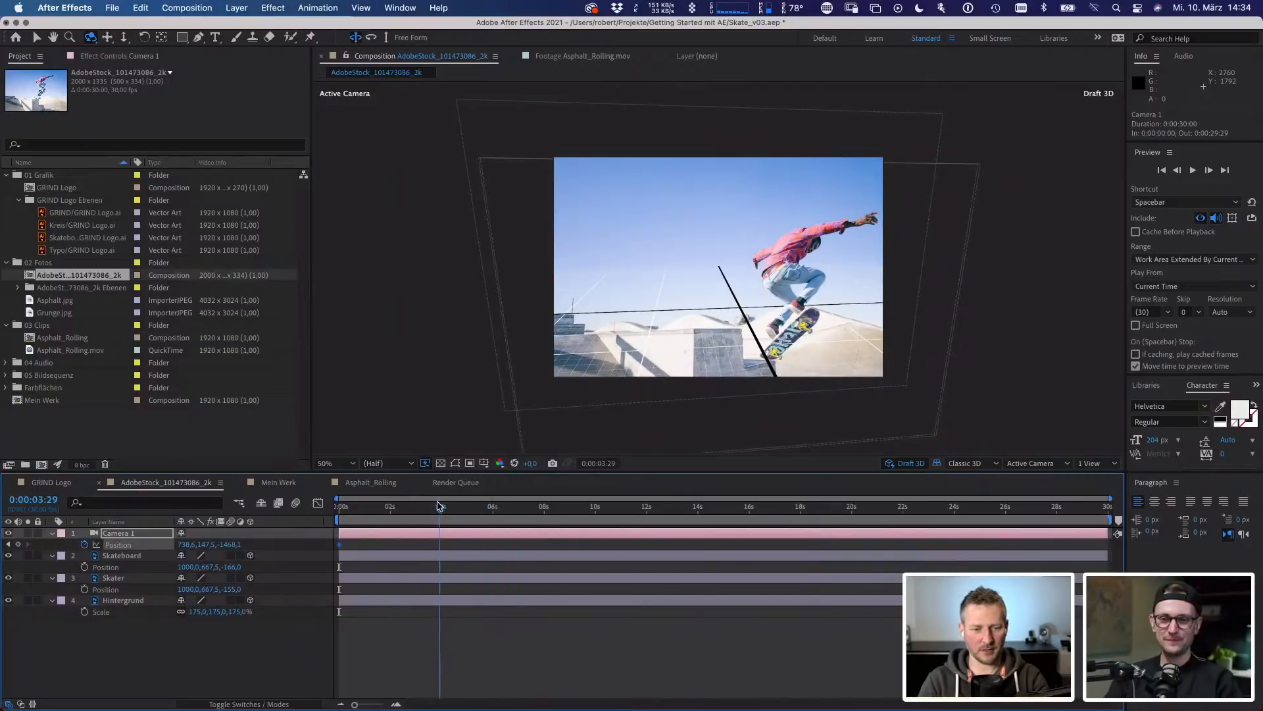
left_click_drag(741, 316, 740, 337)
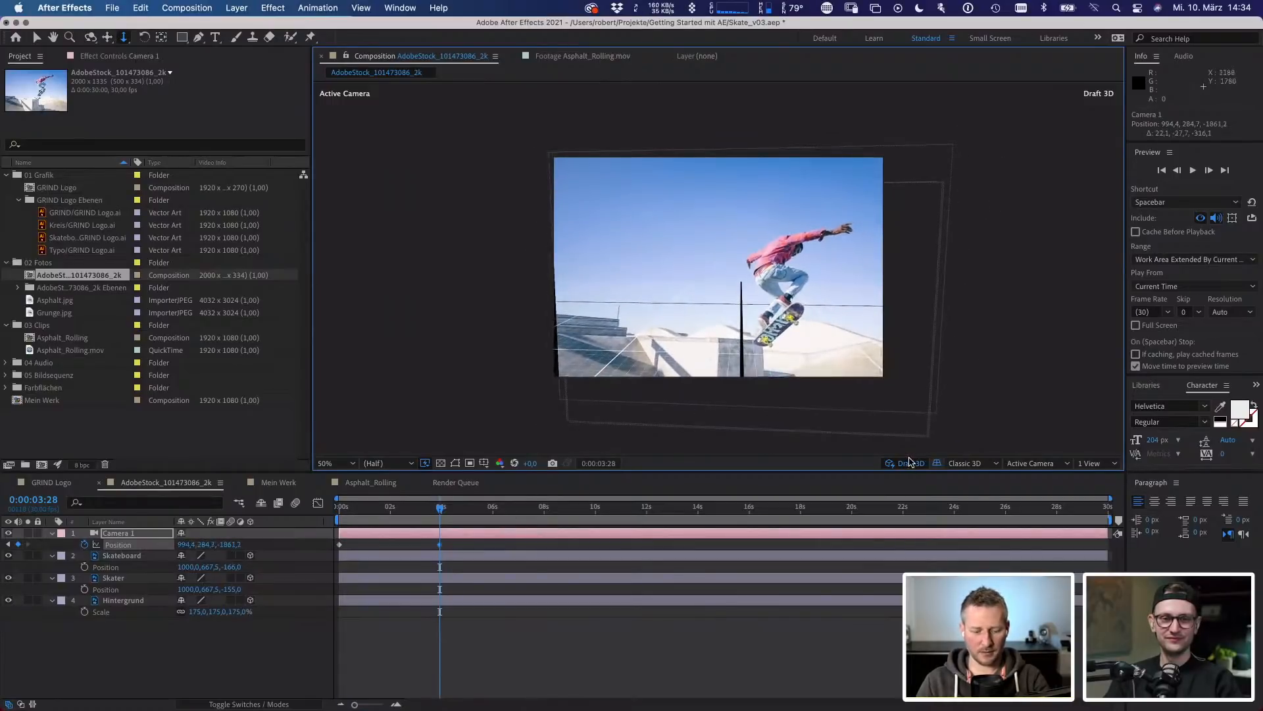
- End the work area at 0:00:03:28, hide the 3D ground plane and preview the camera move
key("n")
left_click(941, 464)
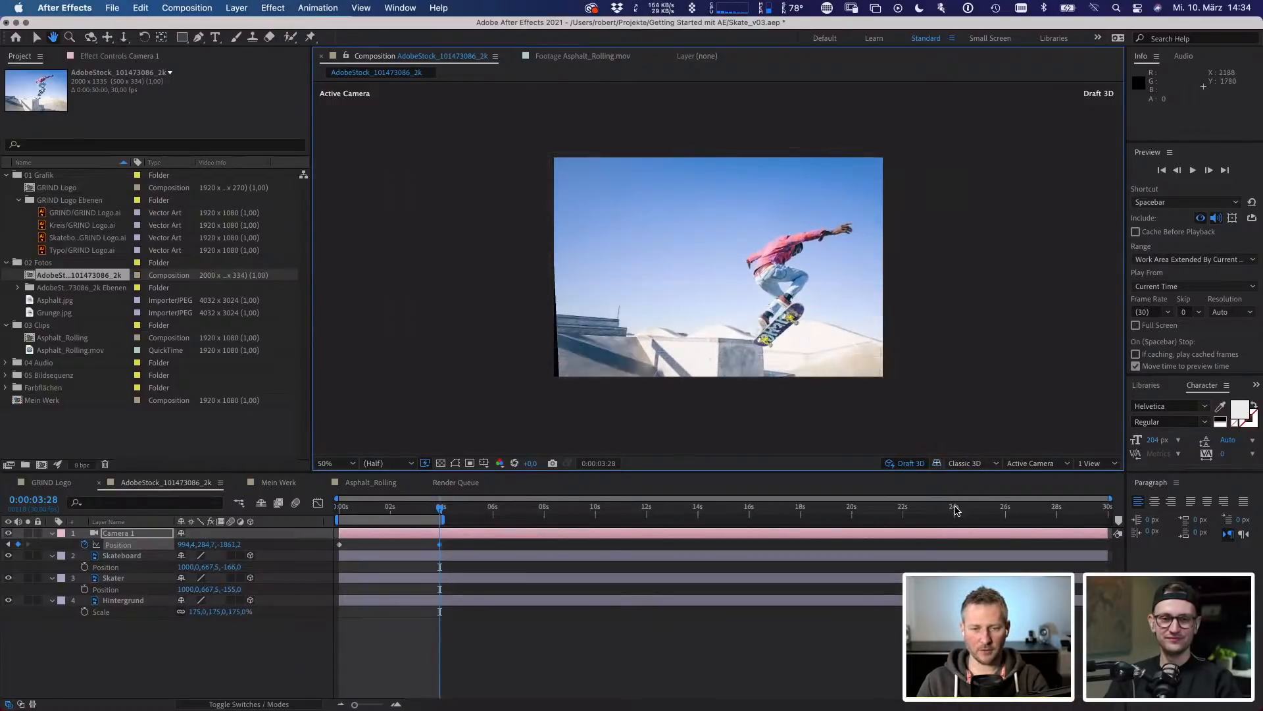
key("space")
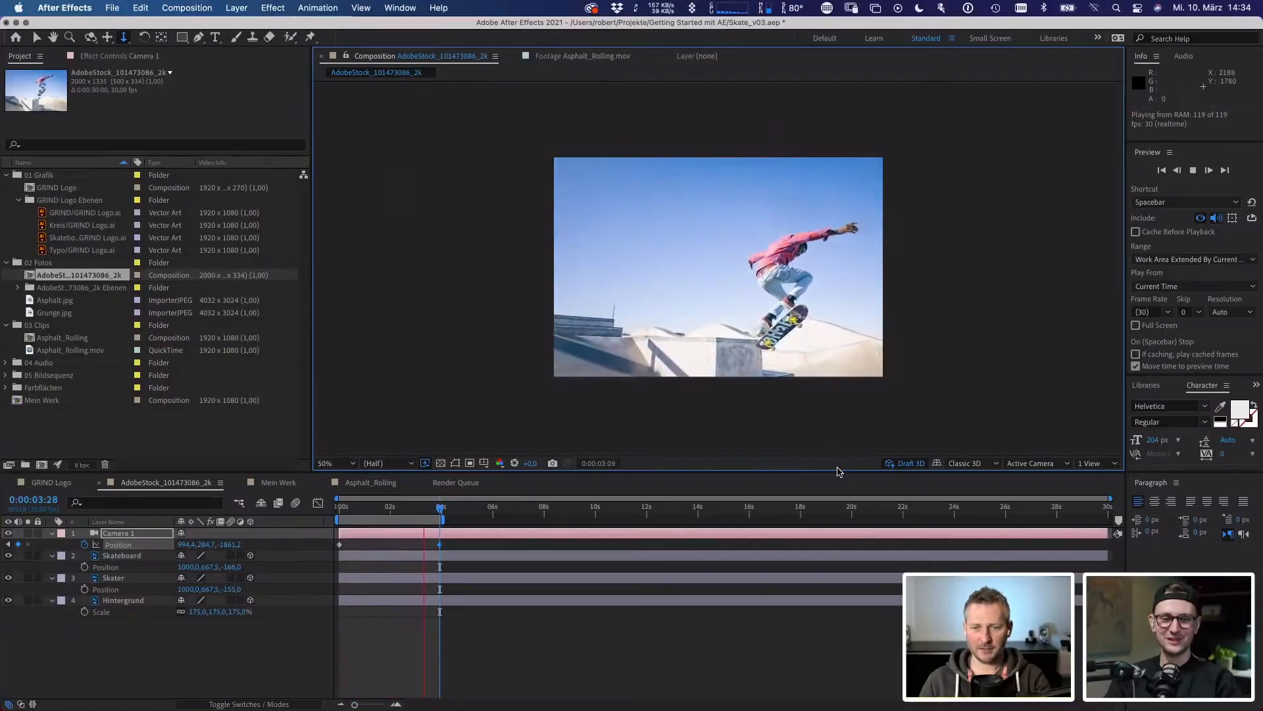
key("space")
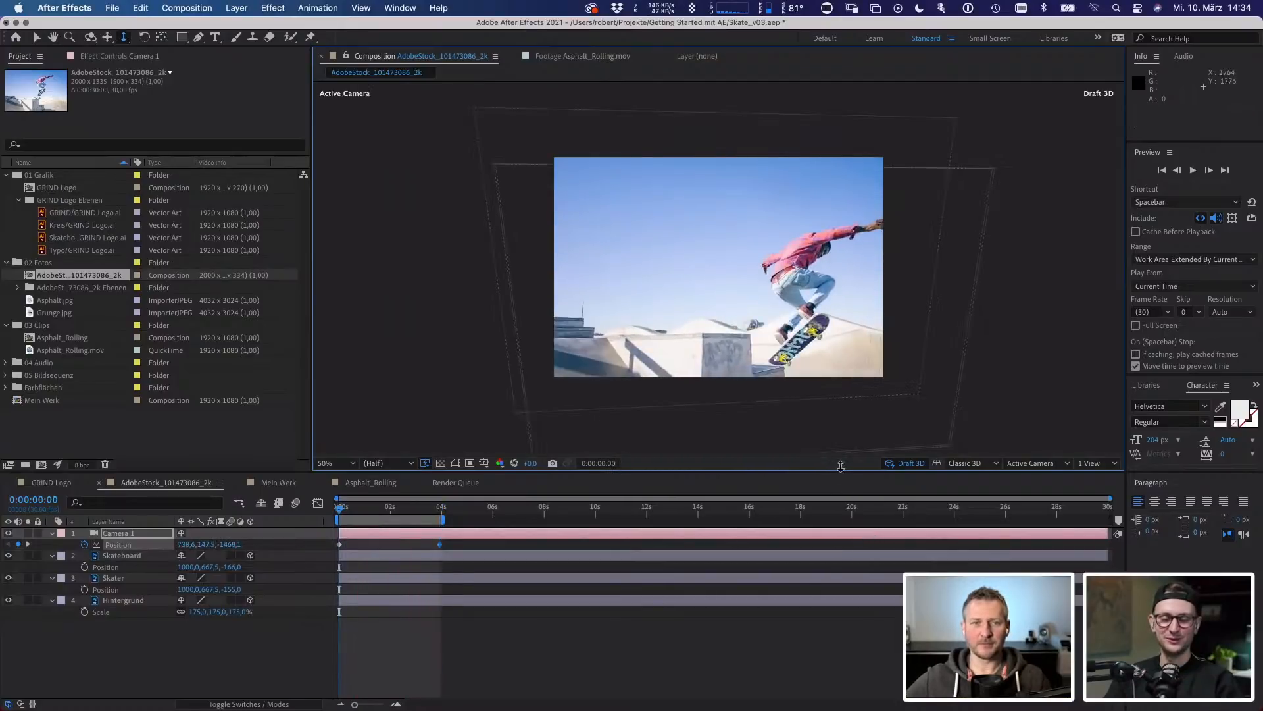